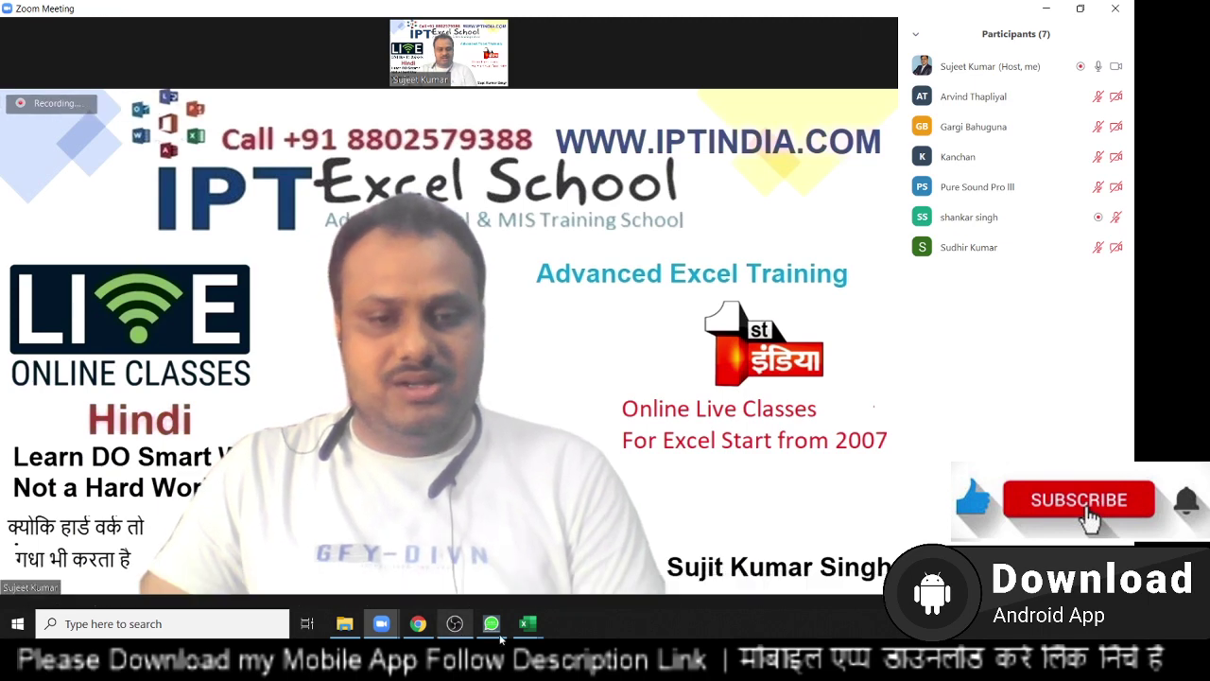
# Step: Share the entire screen, not a single window, with the Zoom meeting participants
pyautogui.click(507, 588)
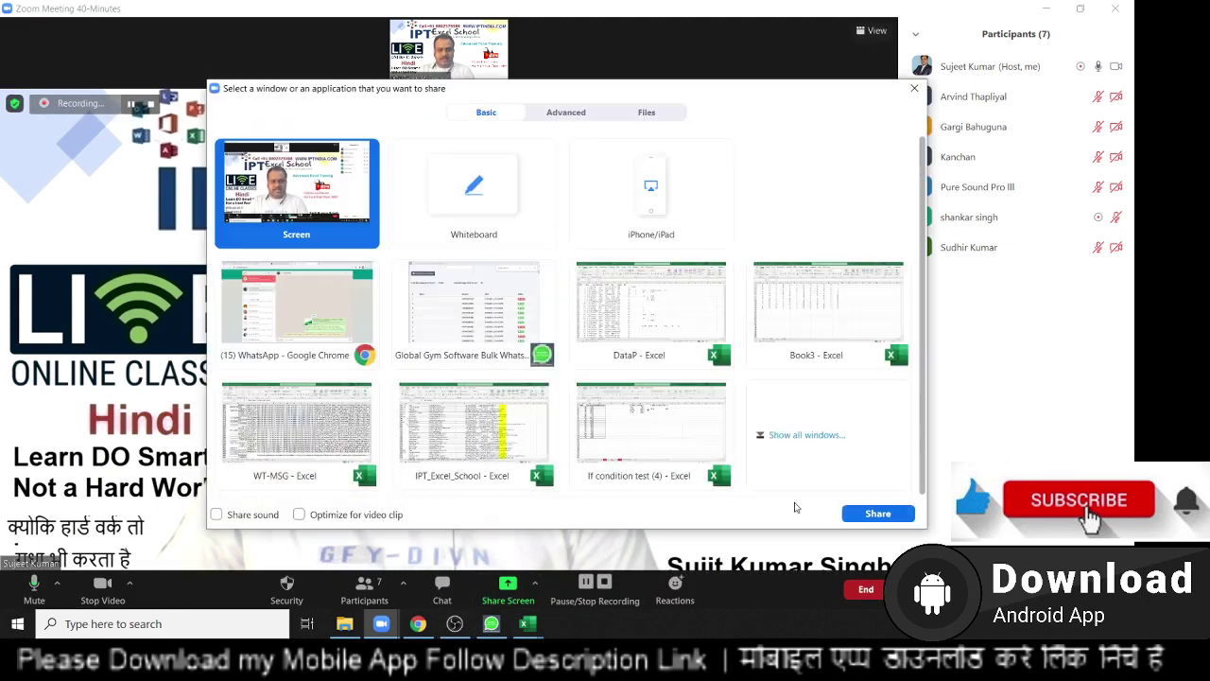
pyautogui.click(877, 515)
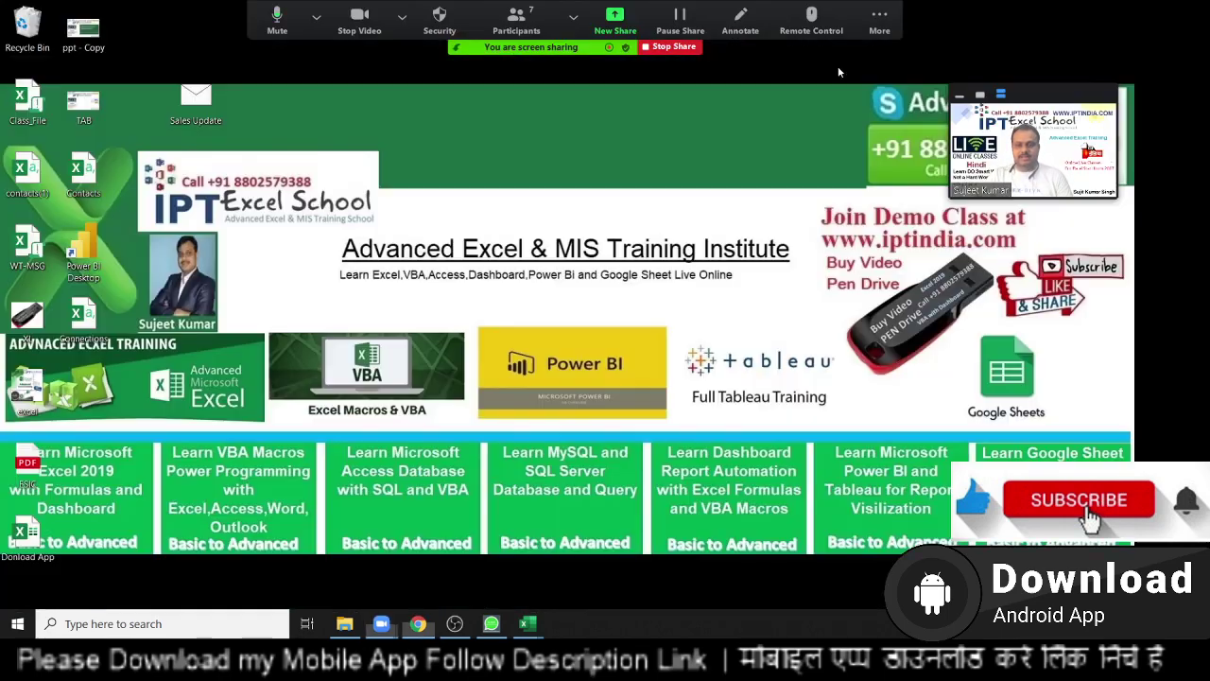
# Step: Minimize Zoom and close the DataP workbook without saving its changes
pyautogui.click(836, 59)
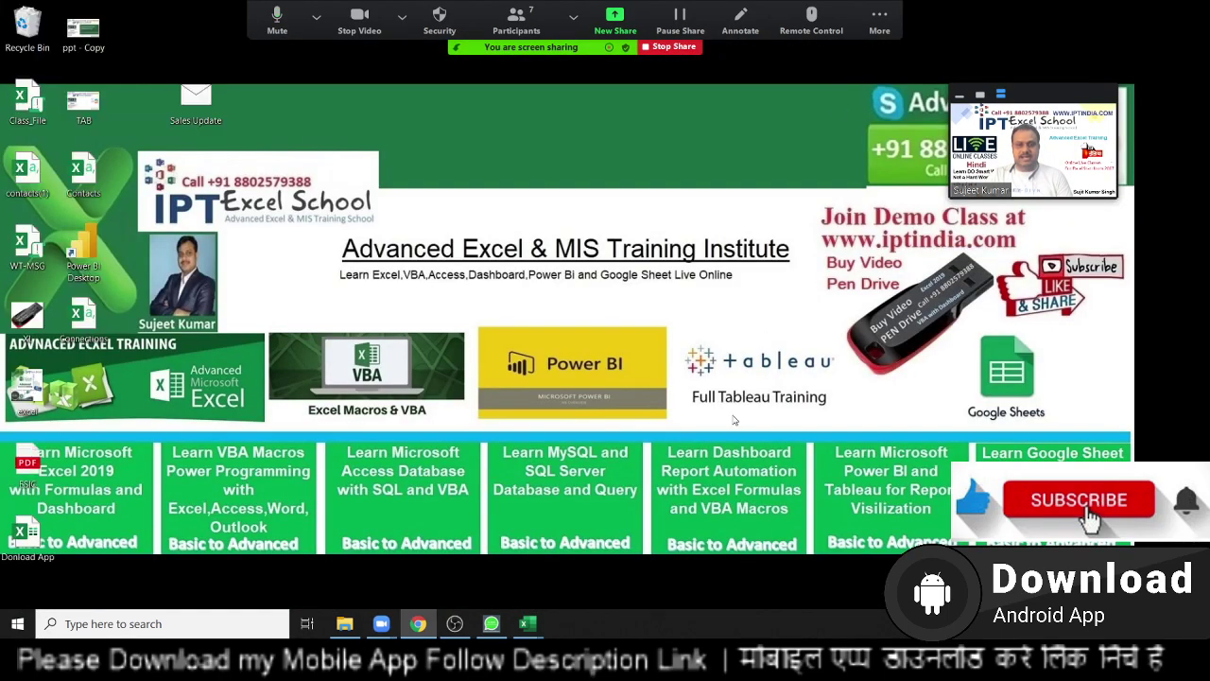
pyautogui.moveTo(528, 624)
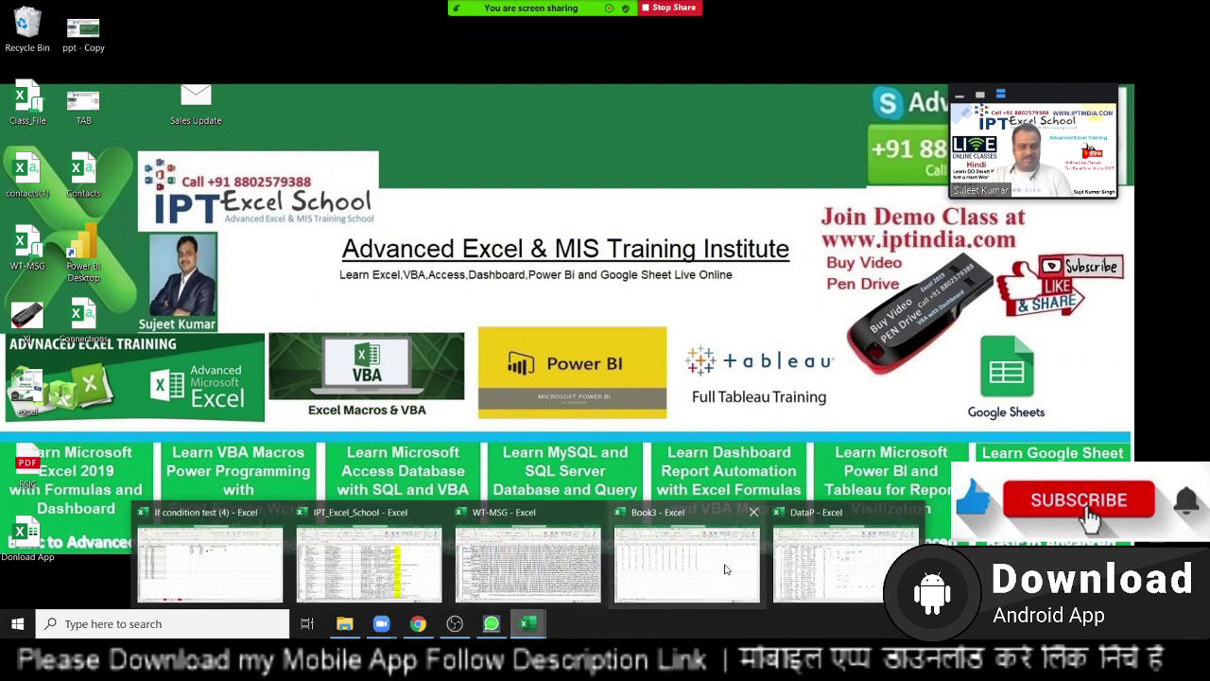
pyautogui.click(787, 560)
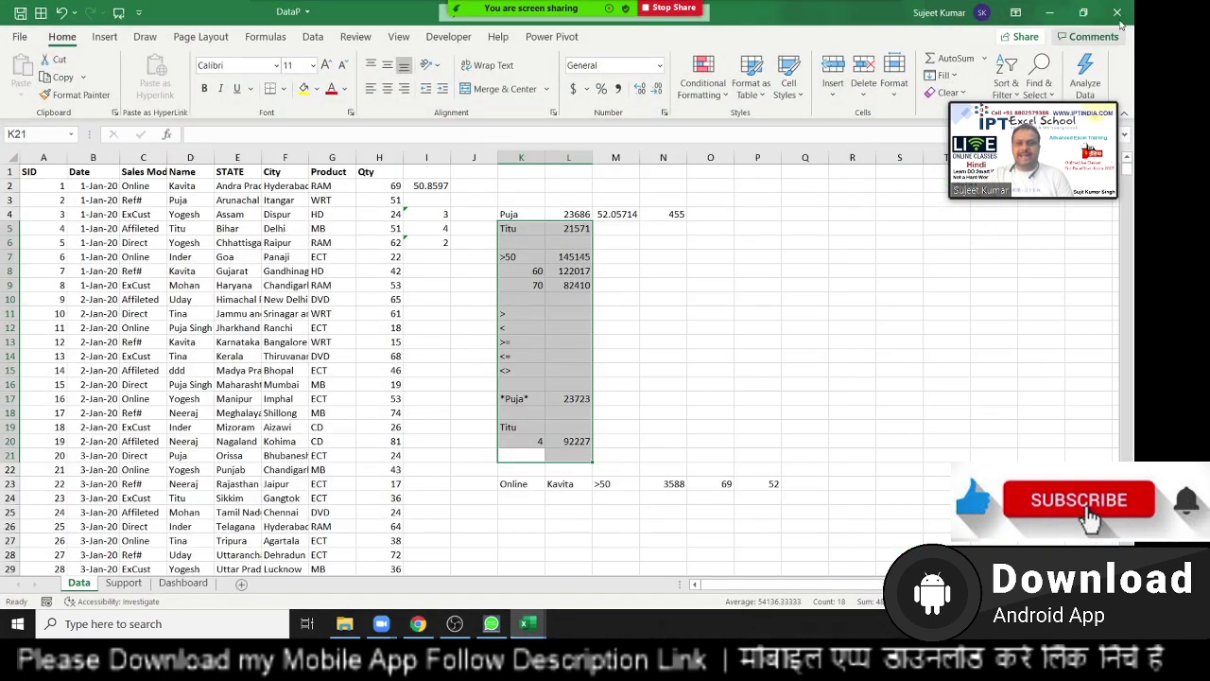
pyautogui.click(1118, 17)
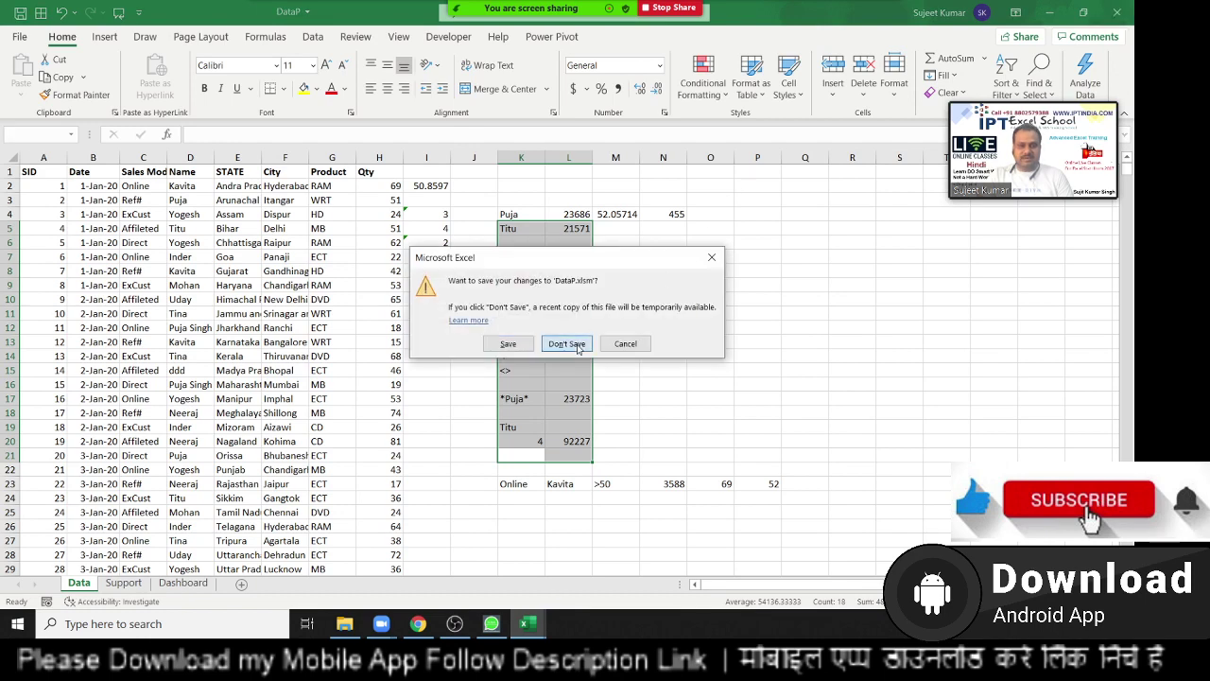
pyautogui.click(579, 346)
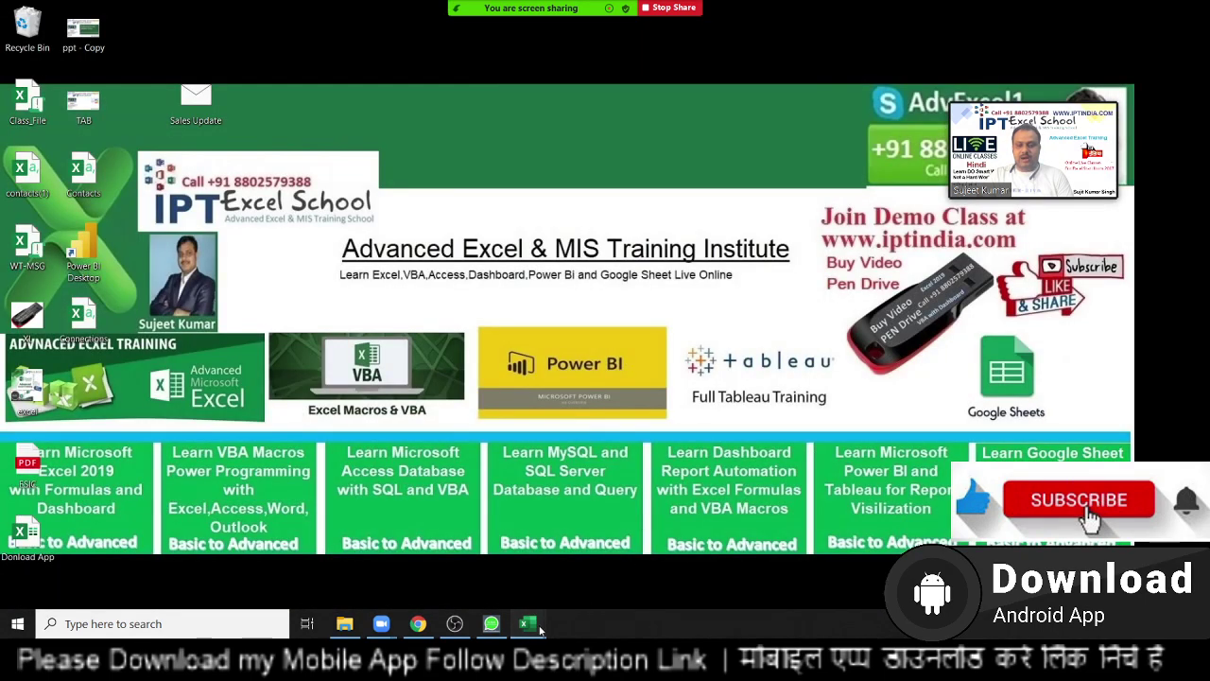
# Step: Close Book3 without saving, then bring up the WT-MSG workbook
pyautogui.moveTo(541, 630)
pyautogui.click(724, 588)
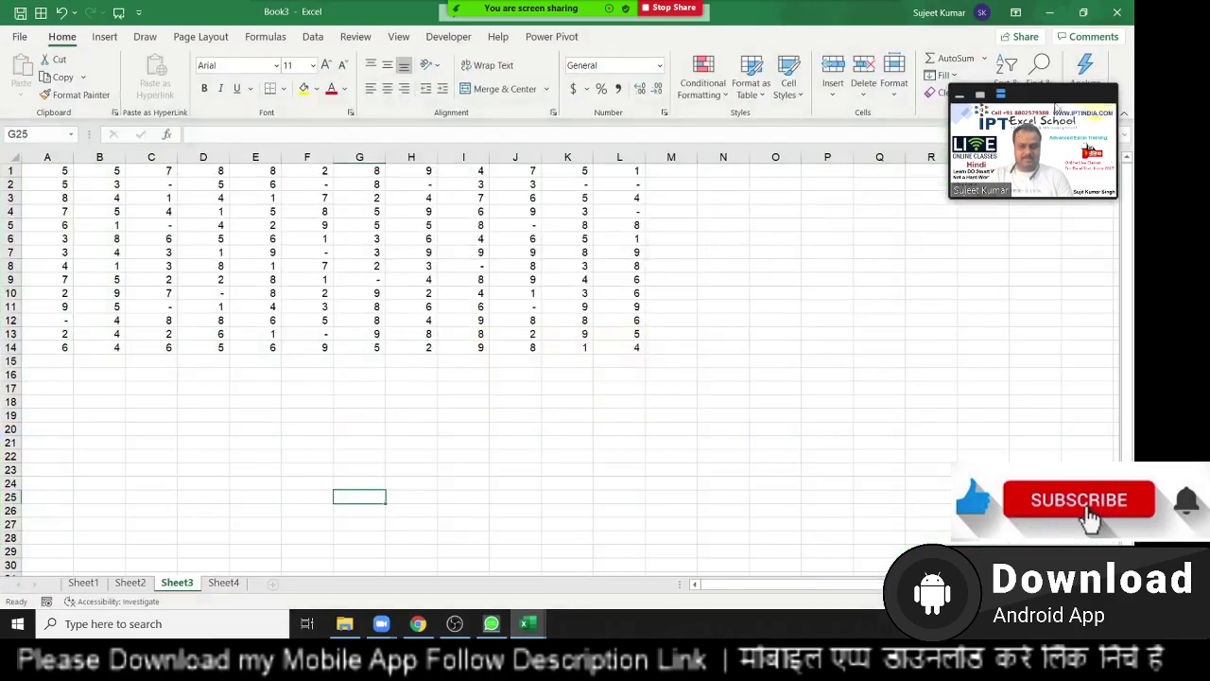
pyautogui.click(1117, 12)
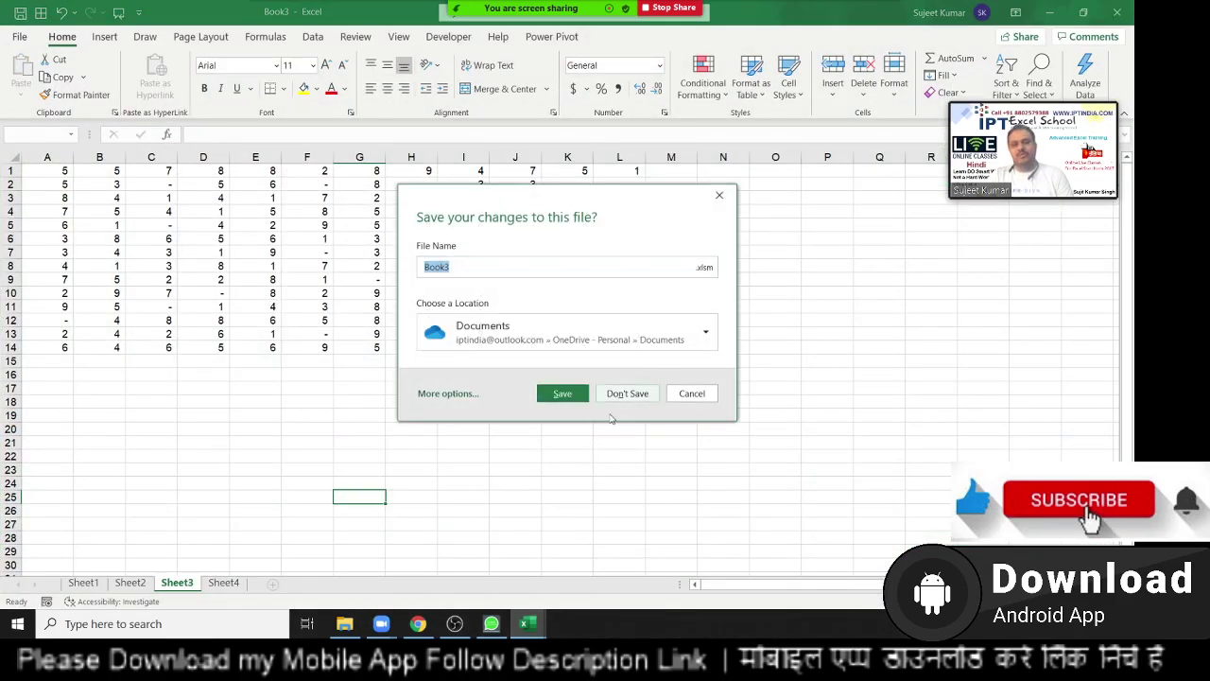
pyautogui.click(631, 393)
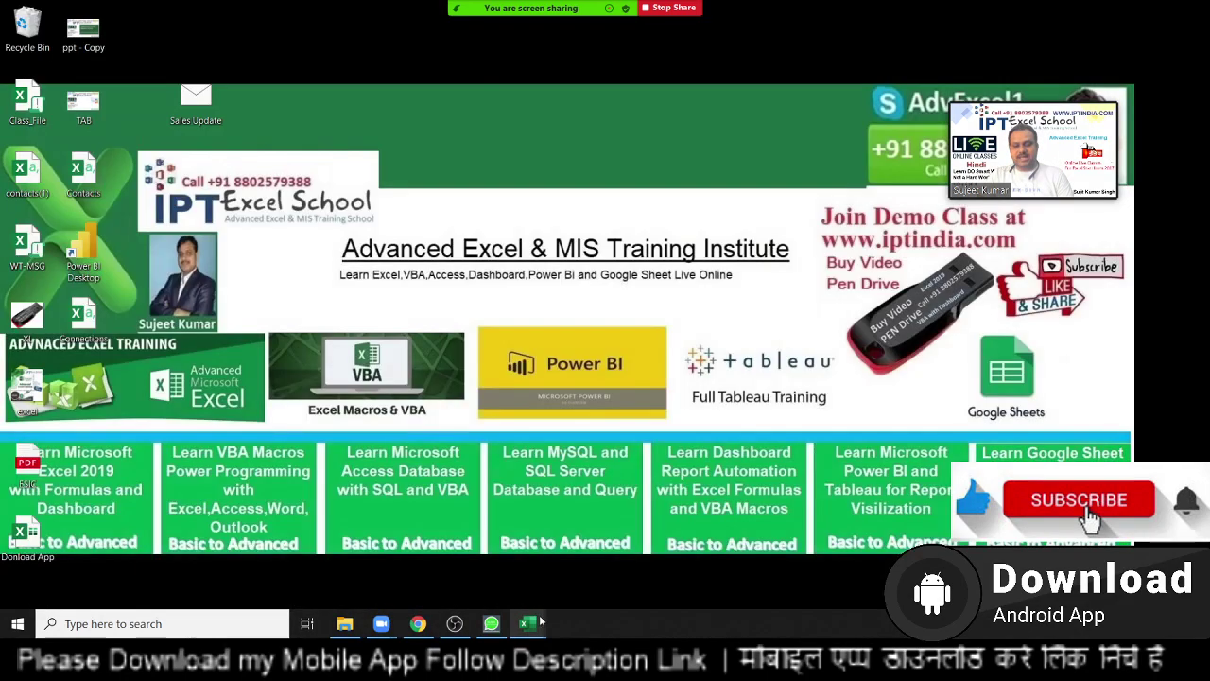
pyautogui.moveTo(528, 624)
pyautogui.click(651, 591)
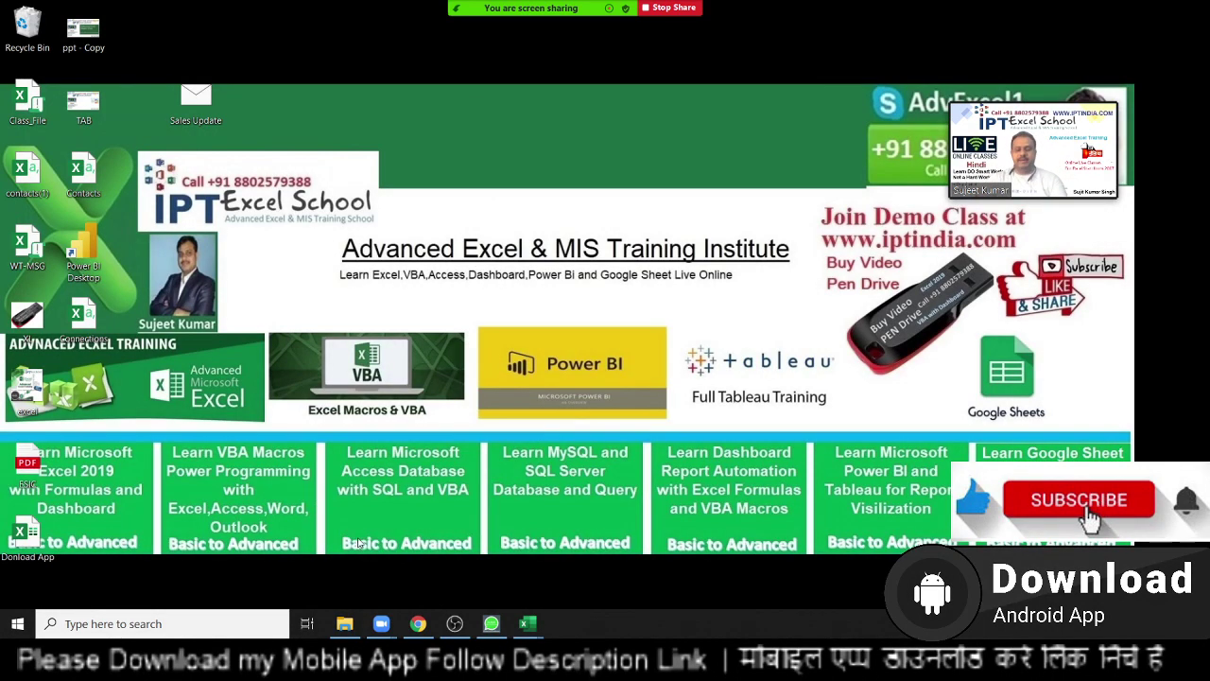
# Step: Try closing IPT_Excel_School, answer its save prompt, and admit the waiting meeting participant
pyautogui.moveTo(527, 624)
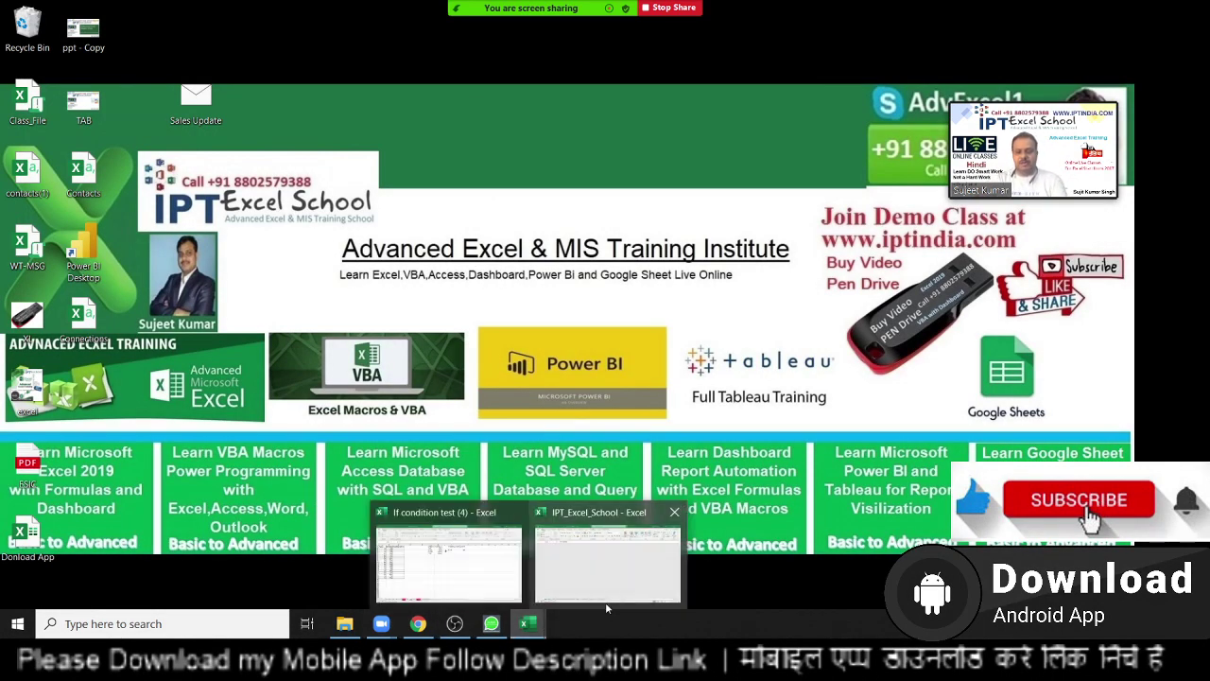
pyautogui.click(607, 608)
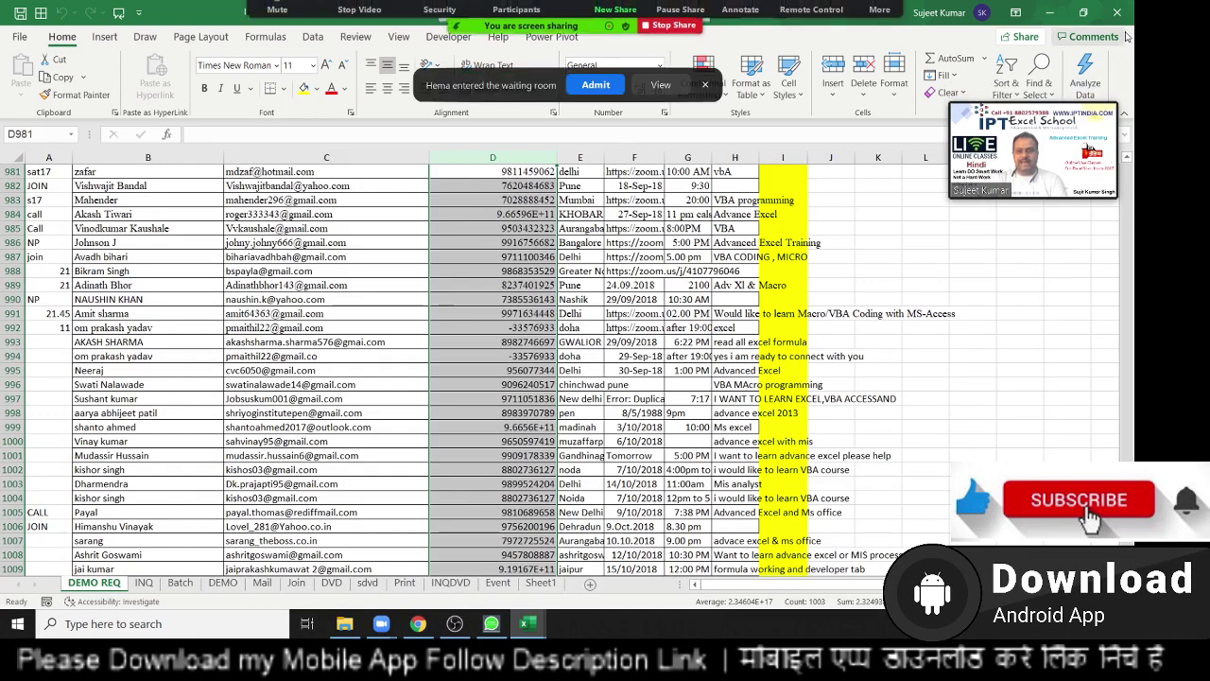
pyautogui.click(1117, 12)
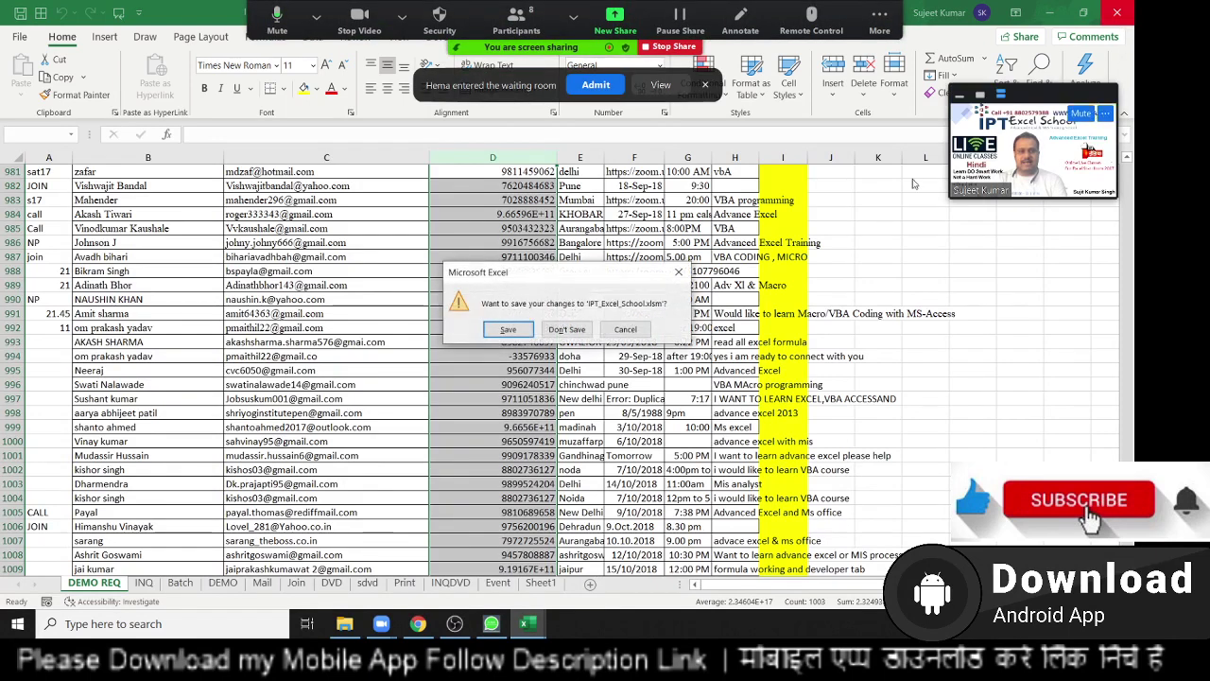
pyautogui.click(548, 331)
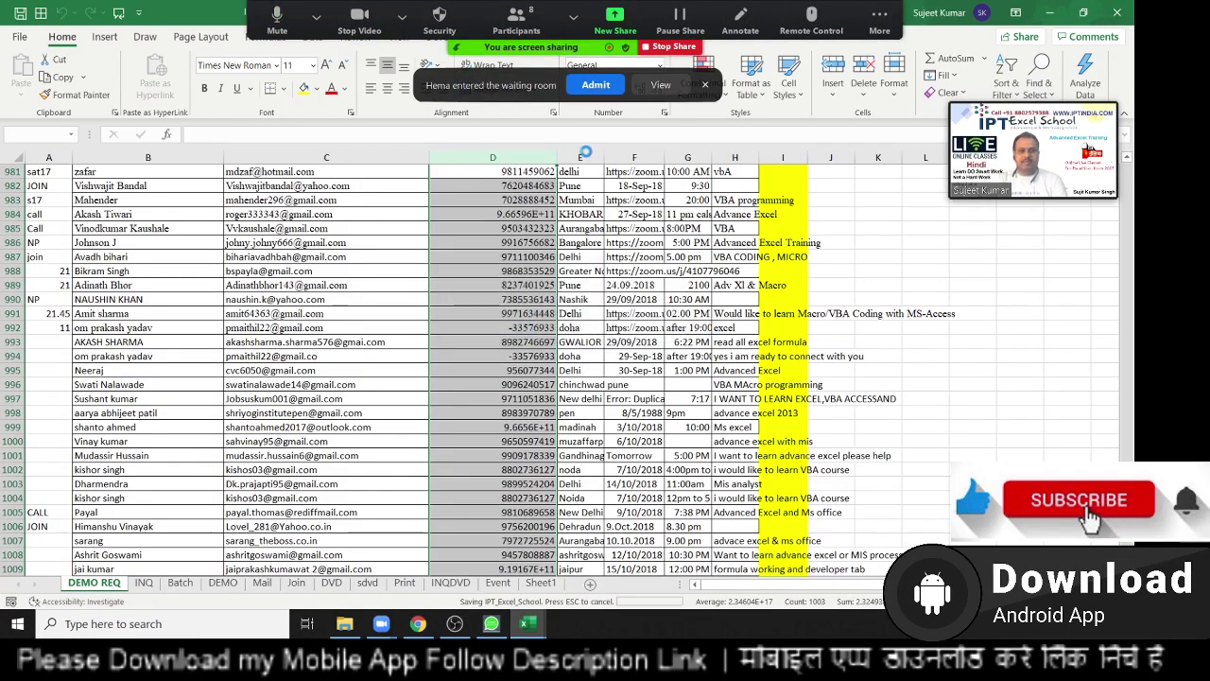
pyautogui.click(598, 86)
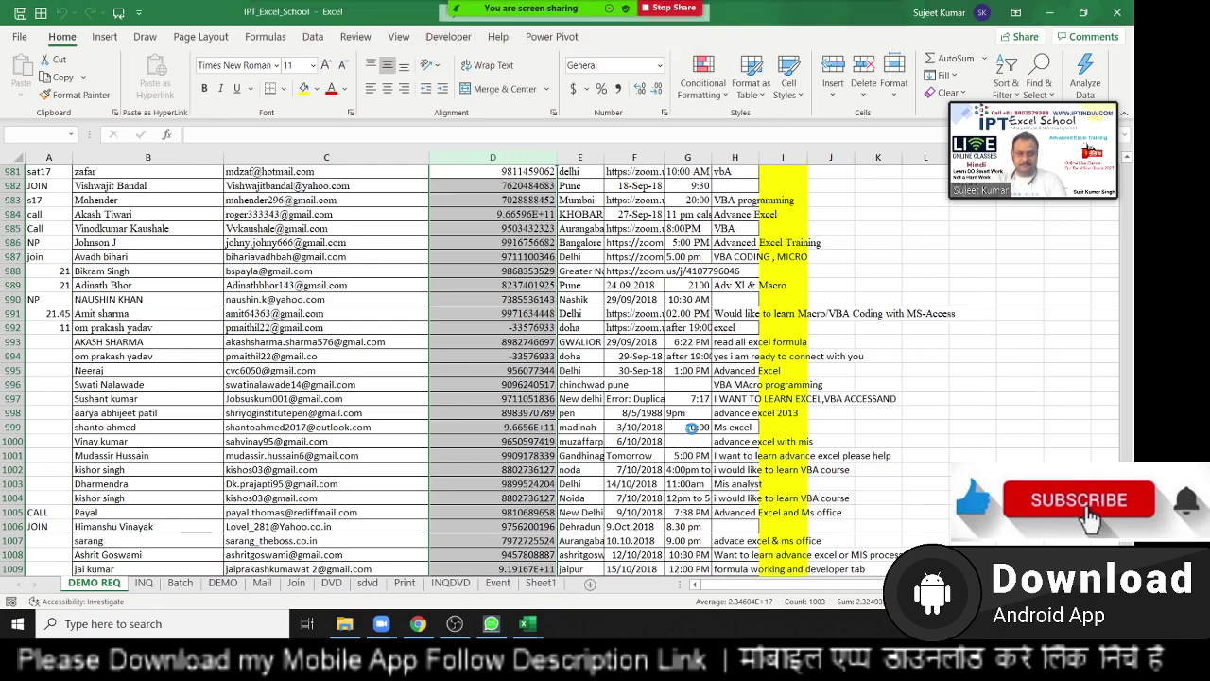
# Step: Switch to the If condition test (4) workbook with its sales incentive table
pyautogui.moveTo(545, 615)
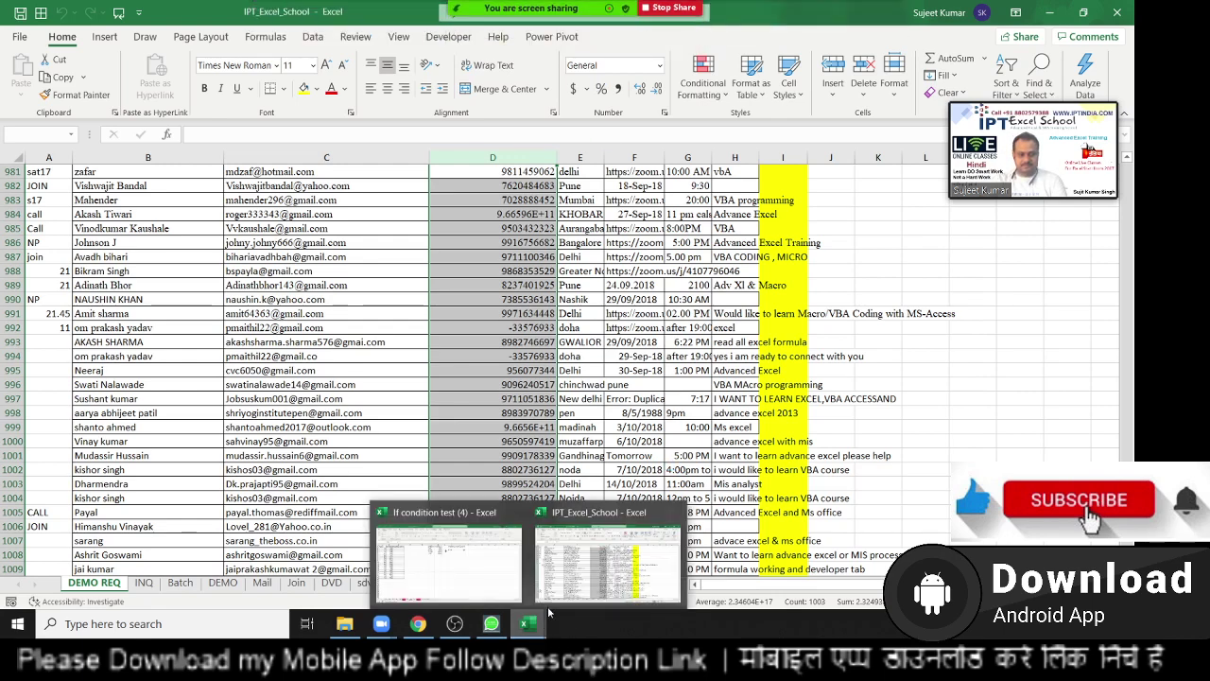
pyautogui.click(496, 587)
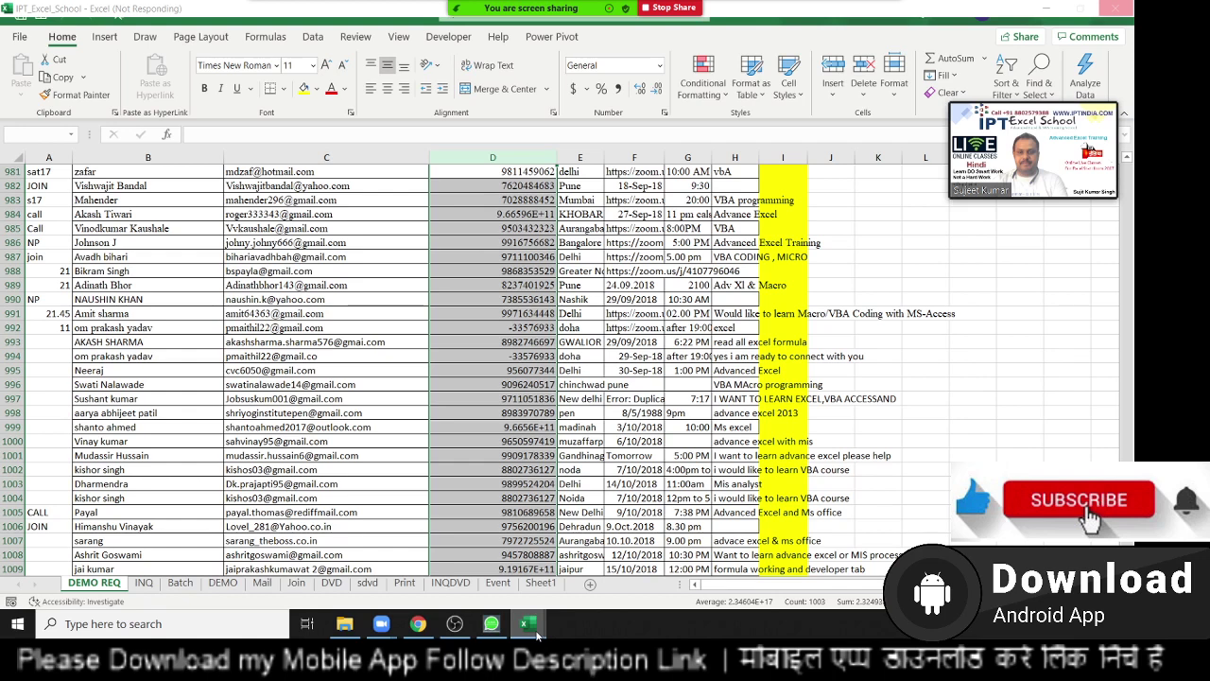
pyautogui.moveTo(536, 636)
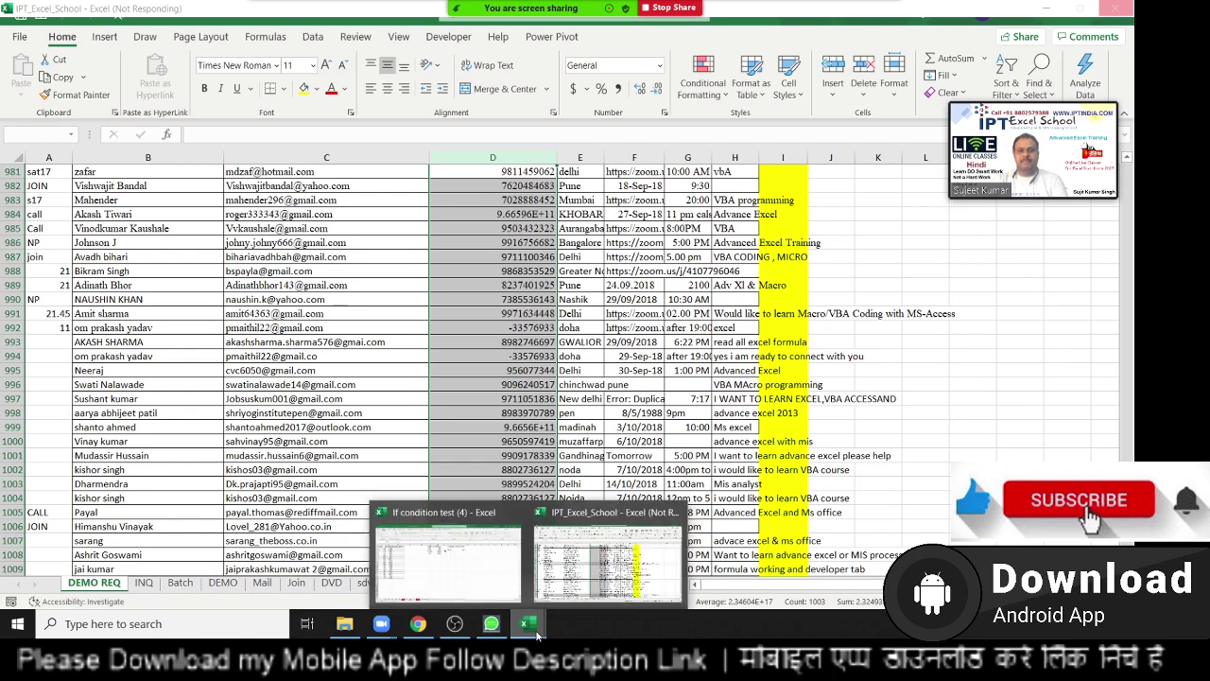
pyautogui.click(446, 558)
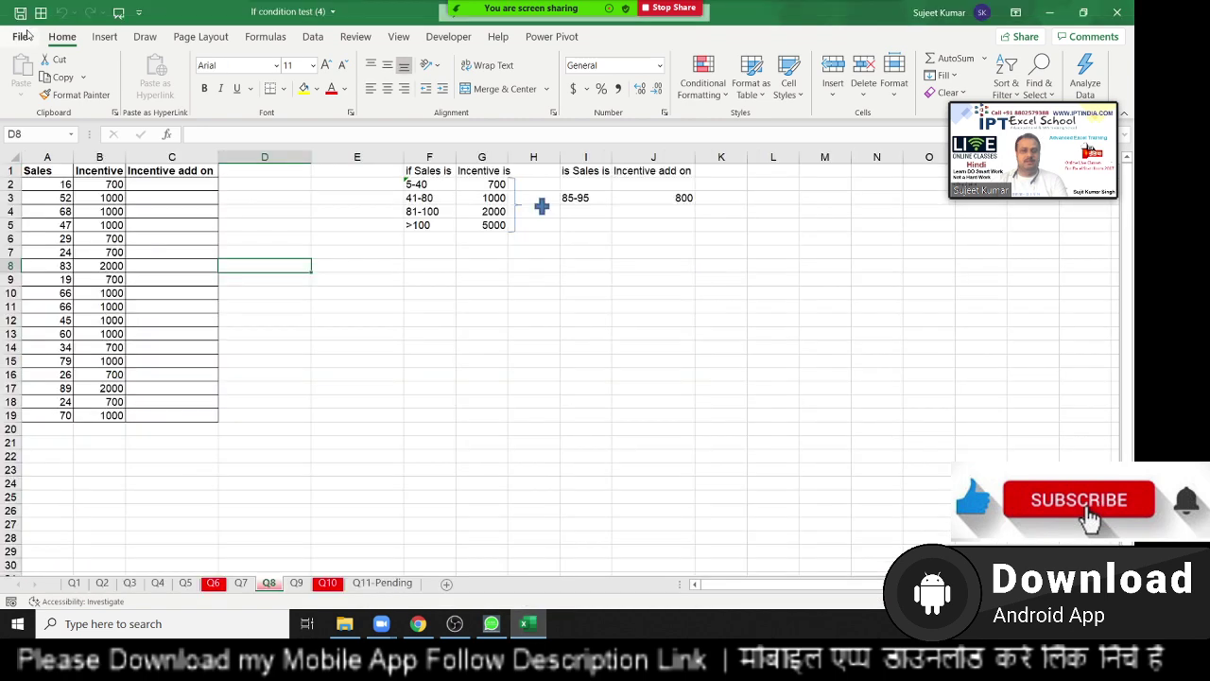
# Step: Reopen DataP from the recent workbooks list and show its Data sheet
pyautogui.click(23, 35)
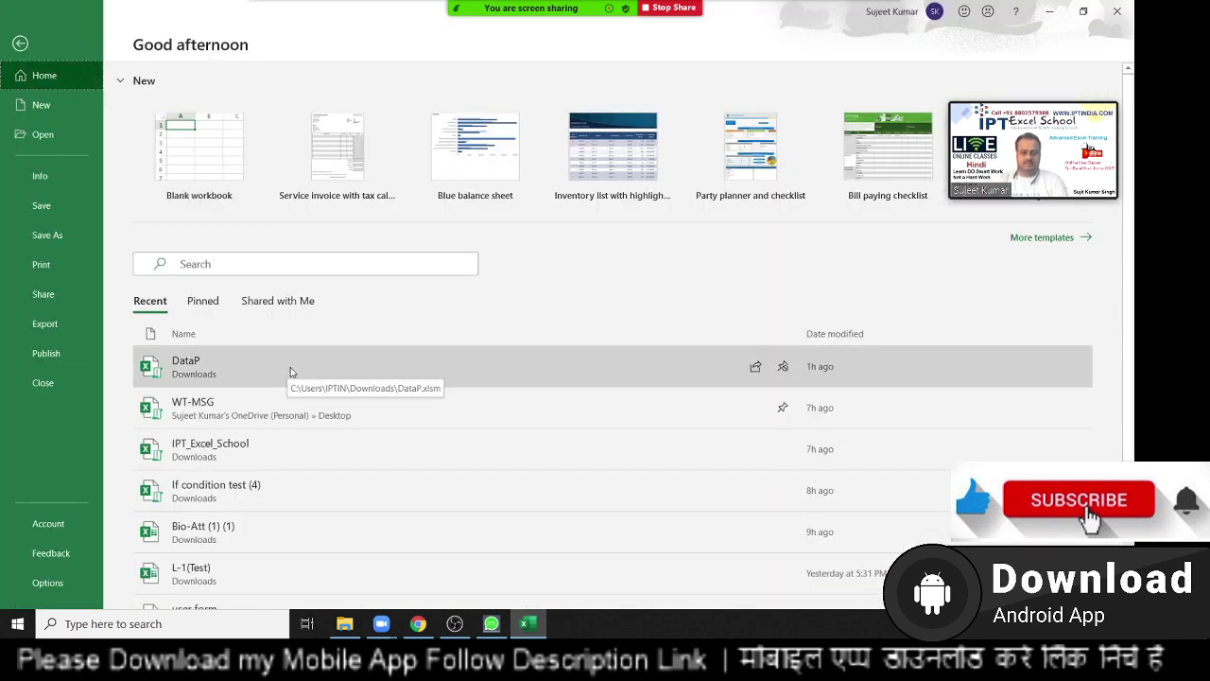
pyautogui.click(228, 367)
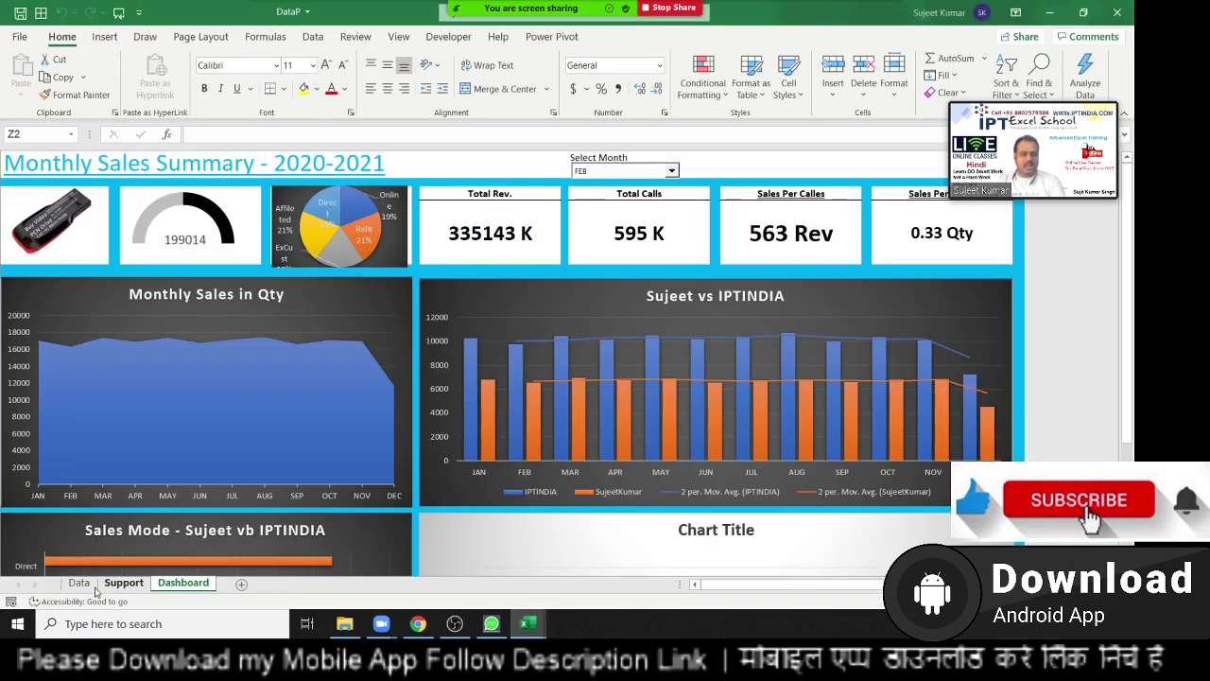
pyautogui.click(81, 583)
# Step: Select the whole data table from A1 to Q3914
pyautogui.click(193, 300)
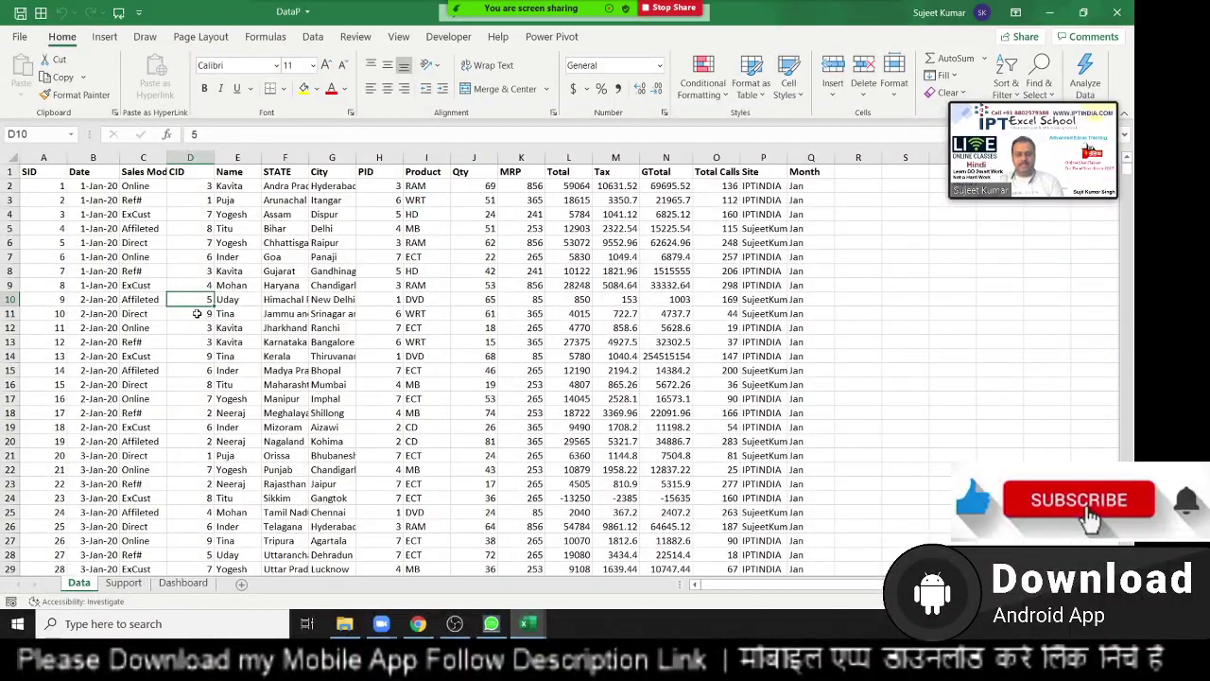
pyautogui.hotkey('ctrl', 'Down')
pyautogui.press('Left')
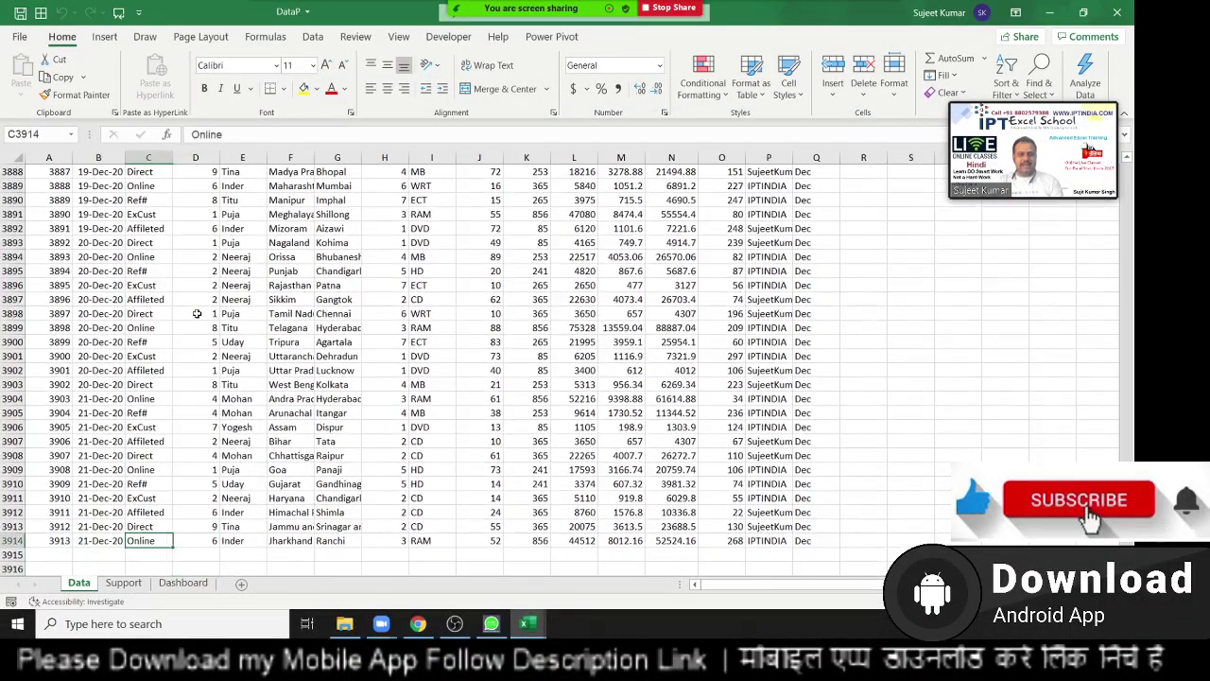
pyautogui.press('Left')
pyautogui.press('Left')
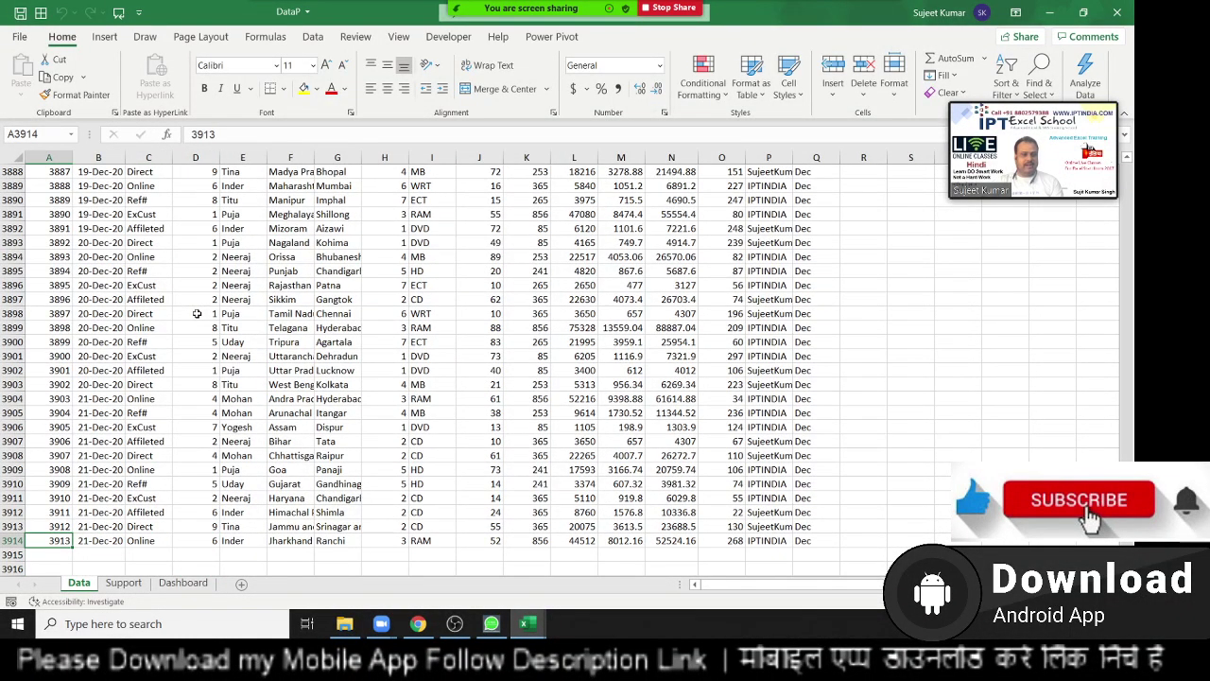
pyautogui.hotkey('ctrl', 'Home')
pyautogui.hotkey('ctrl', 'shift', 'End')
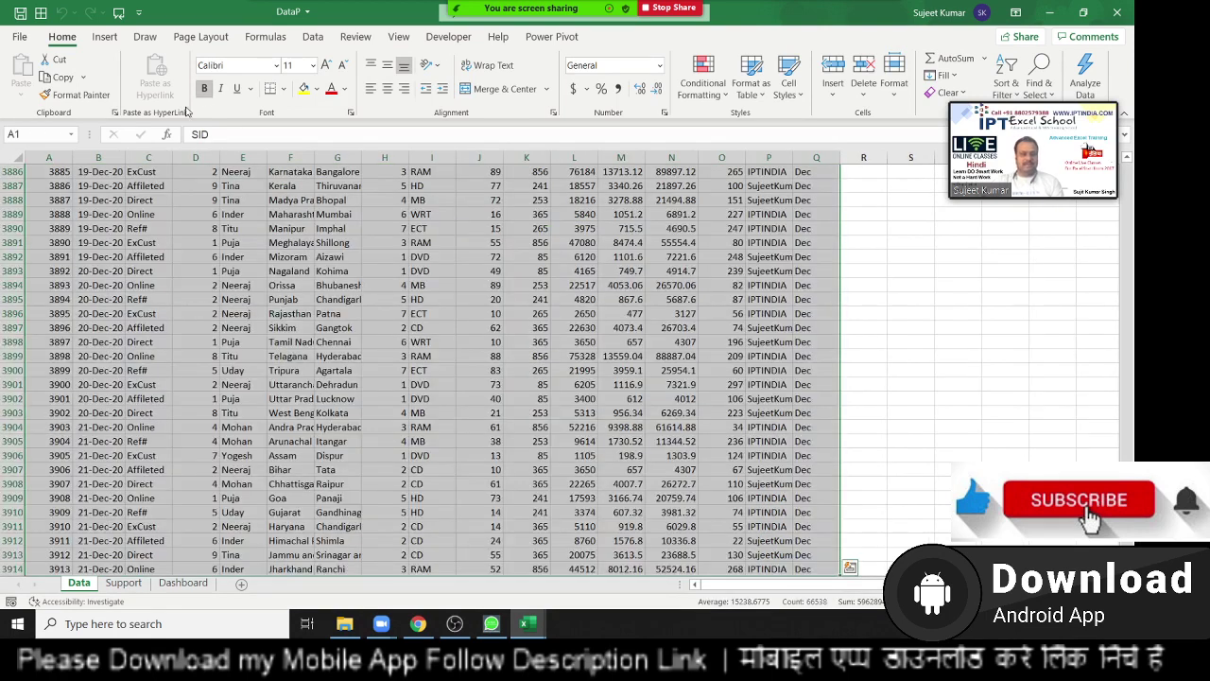
# Step: Insert a PivotTable on a new sheet with Name as rows and Sum of Qty, totalling 199014
pyautogui.click(104, 36)
pyautogui.click(27, 66)
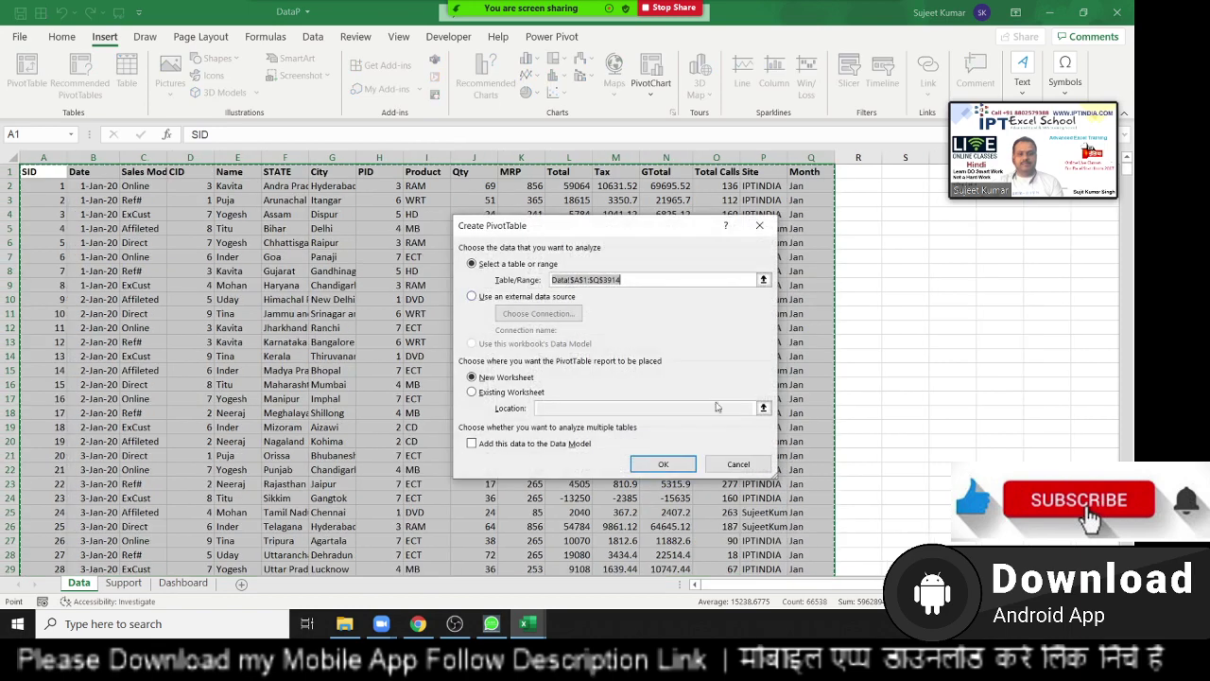
pyautogui.click(663, 463)
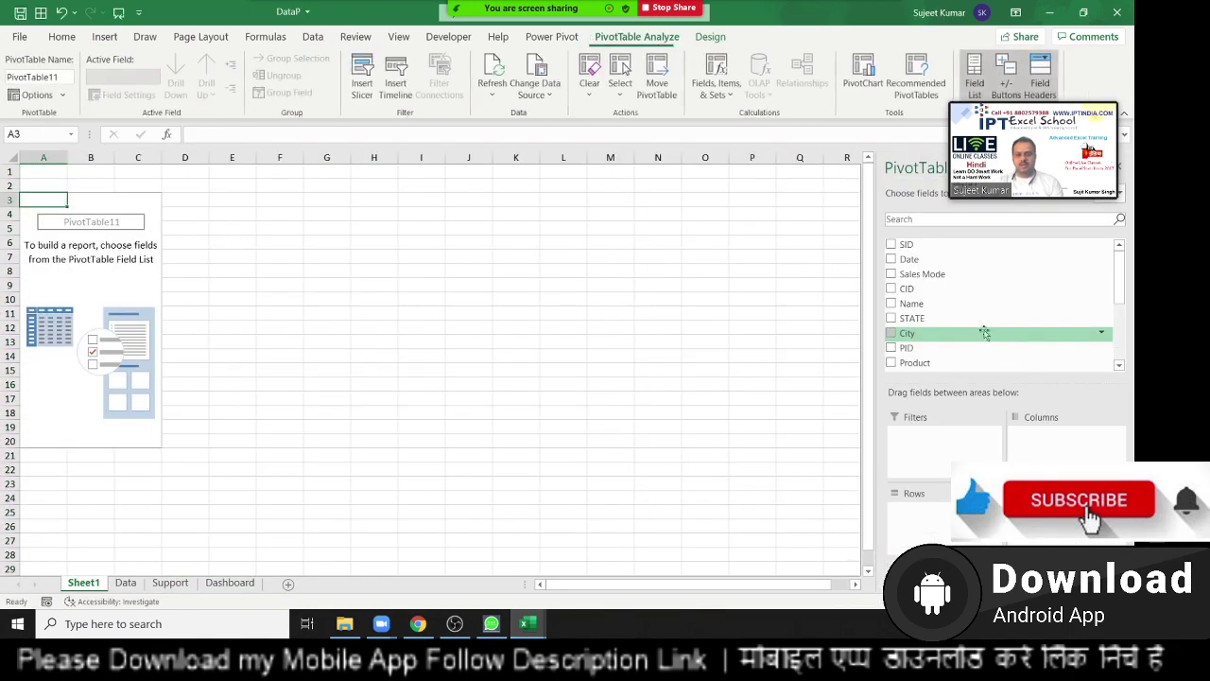
pyautogui.click(976, 303)
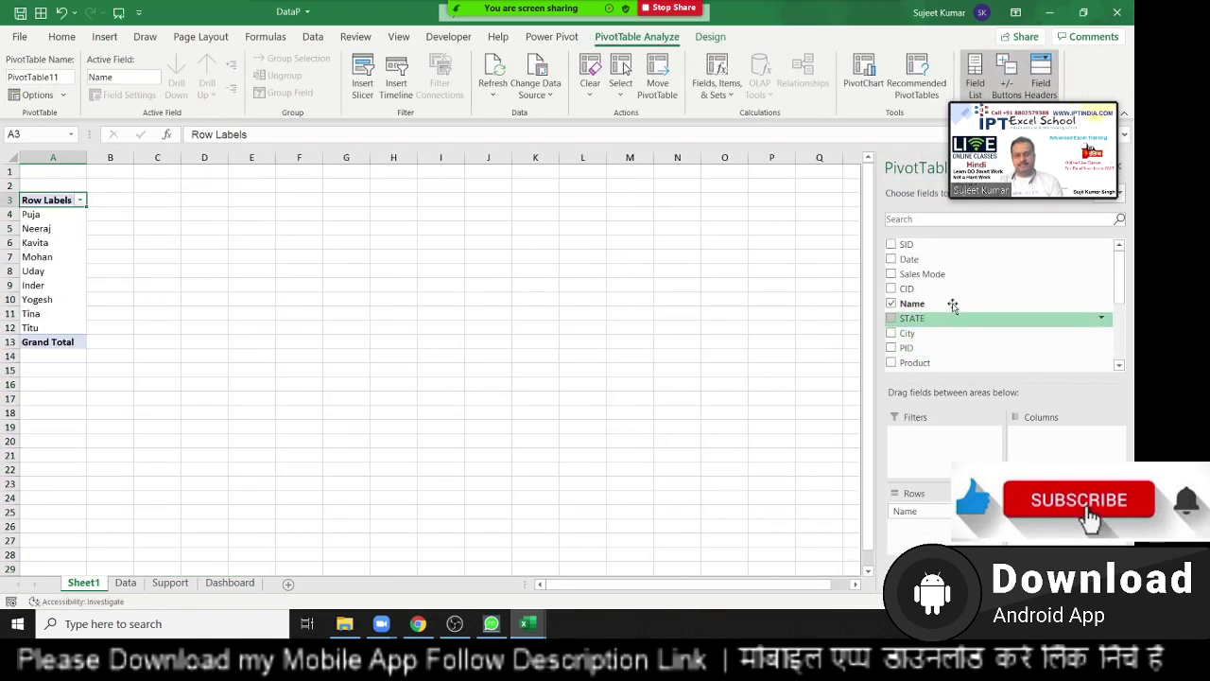
pyautogui.scroll(-2, 950, 317)
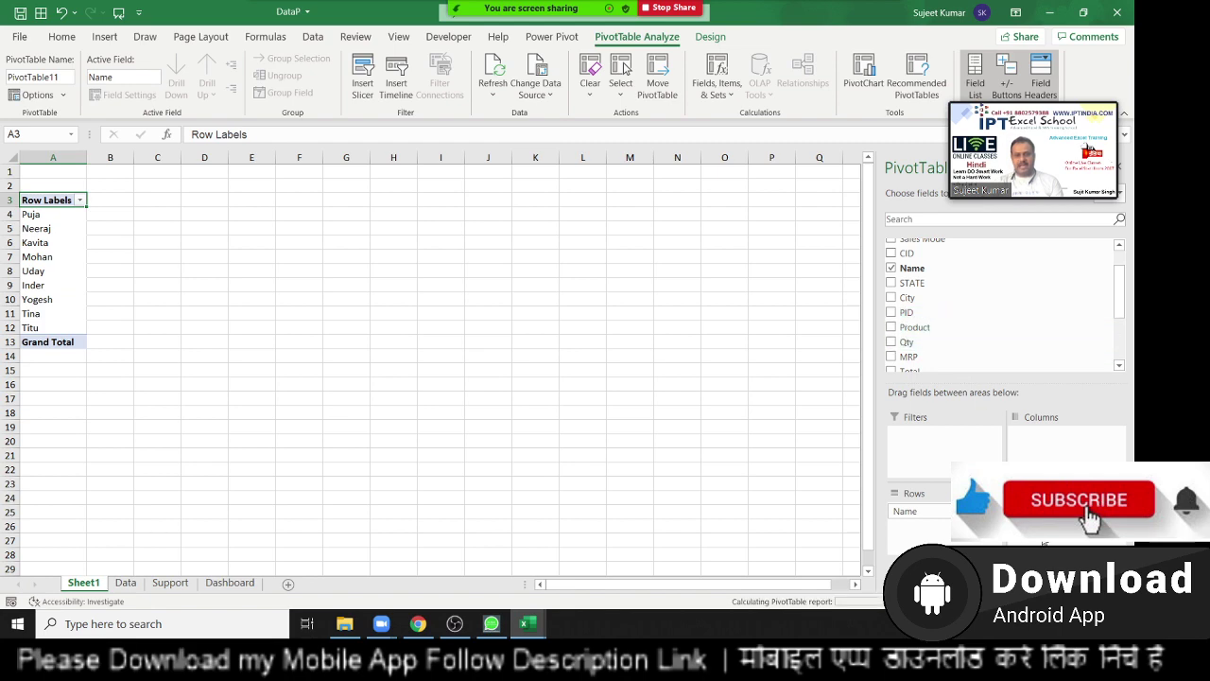
pyautogui.click(121, 343)
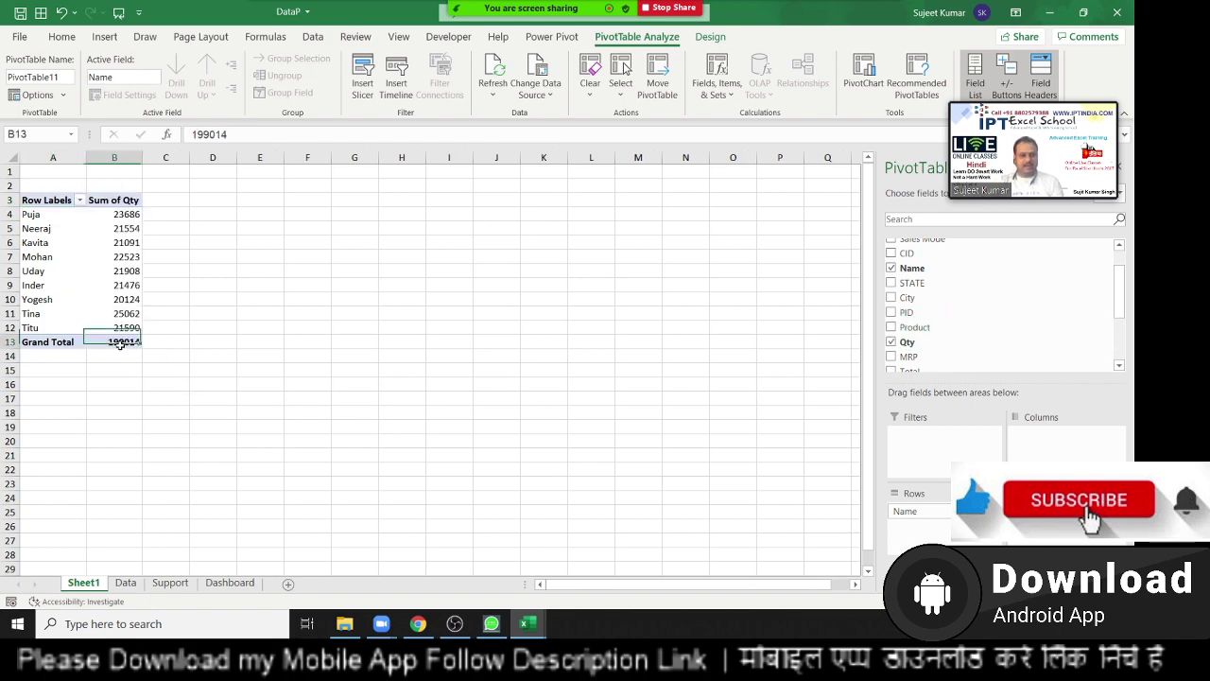
pyautogui.click(126, 583)
# Step: Change J13's Qty from 15 to 85 and refresh the pivot, raising the grand total to 199084
pyautogui.click(477, 341)
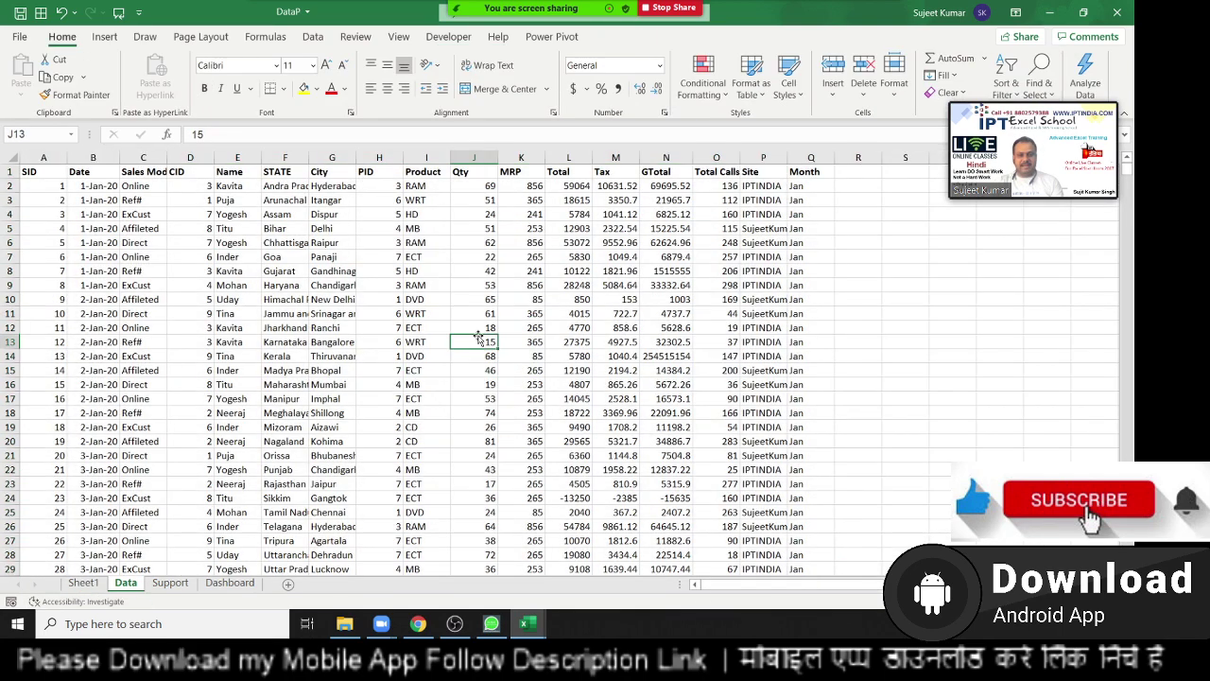
pyautogui.write('85')
pyautogui.press('Return')
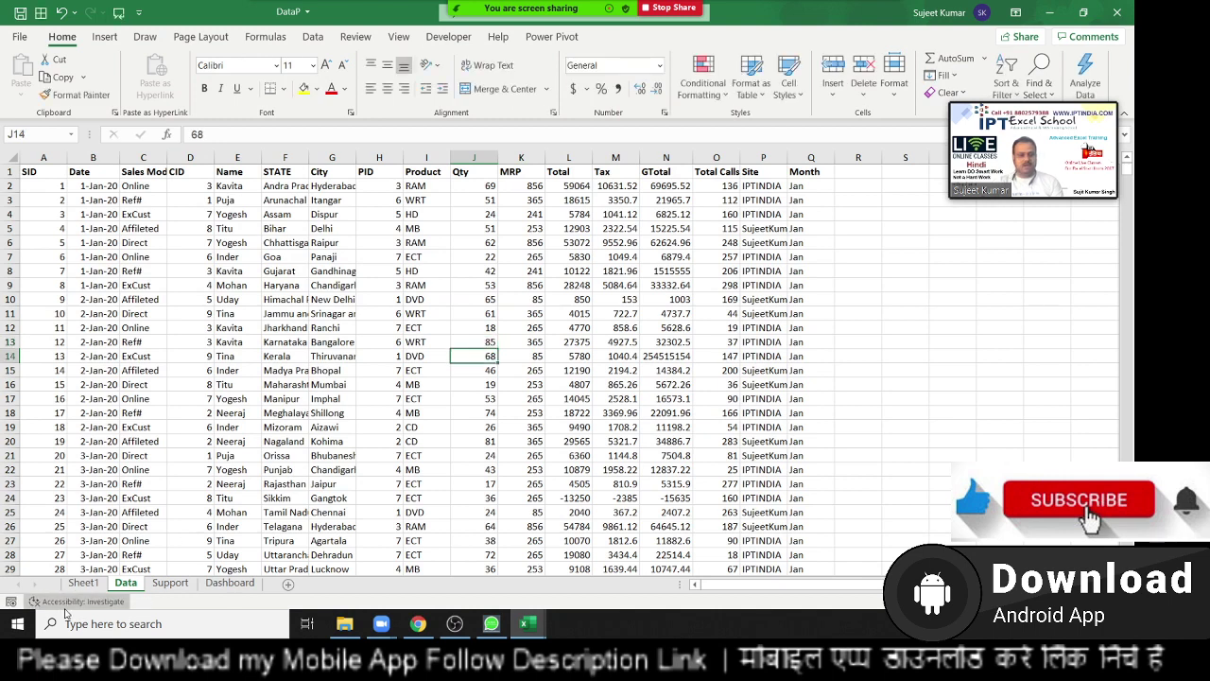
pyautogui.click(83, 582)
pyautogui.rightClick(106, 301)
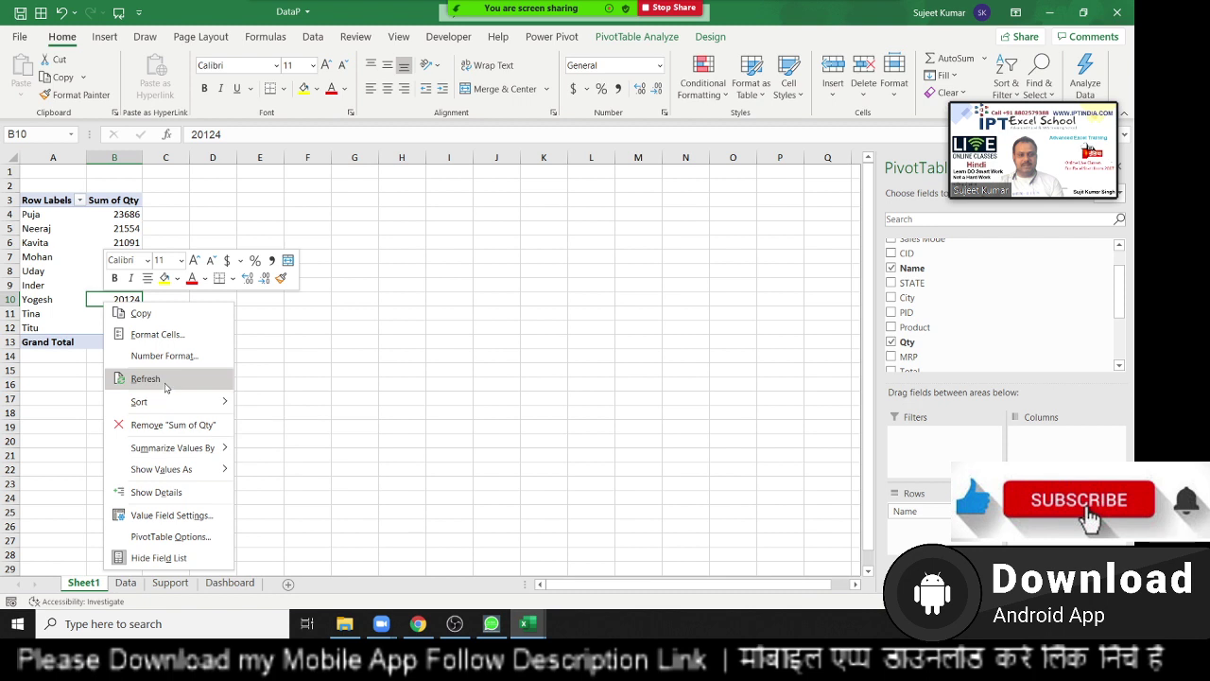
pyautogui.click(166, 383)
pyautogui.click(135, 342)
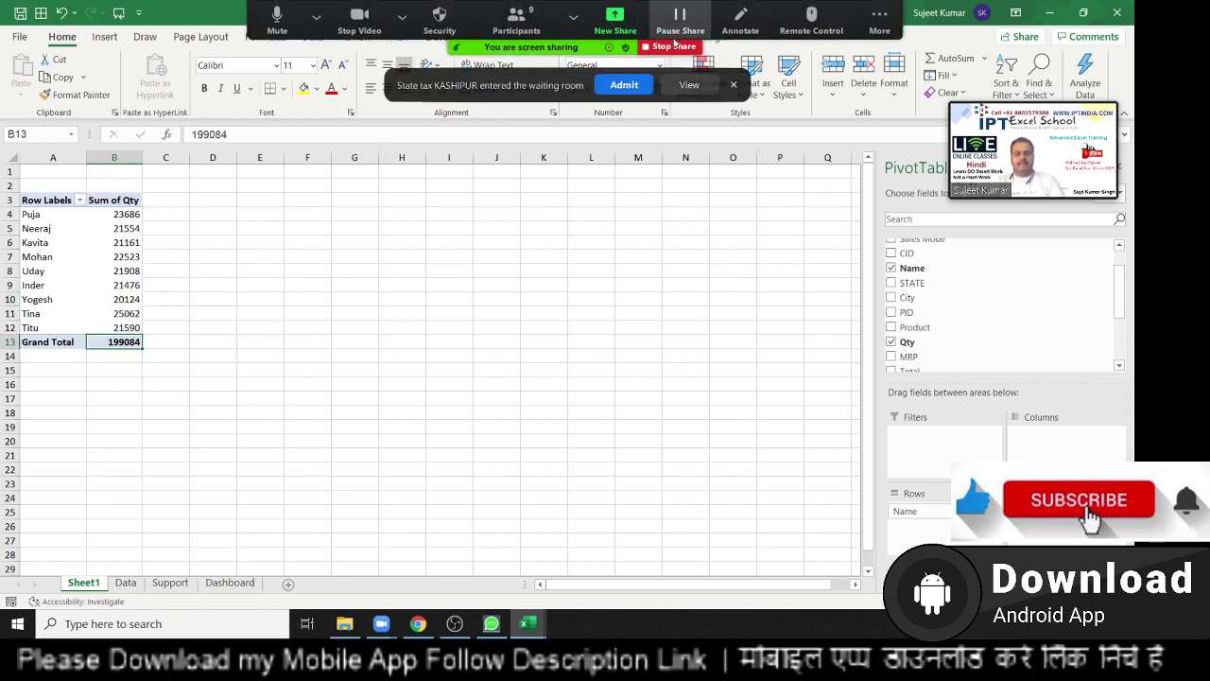
# Step: Return to the Data sheet and select cell A26 in the SID column
pyautogui.click(124, 582)
pyautogui.click(94, 546)
pyautogui.click(54, 528)
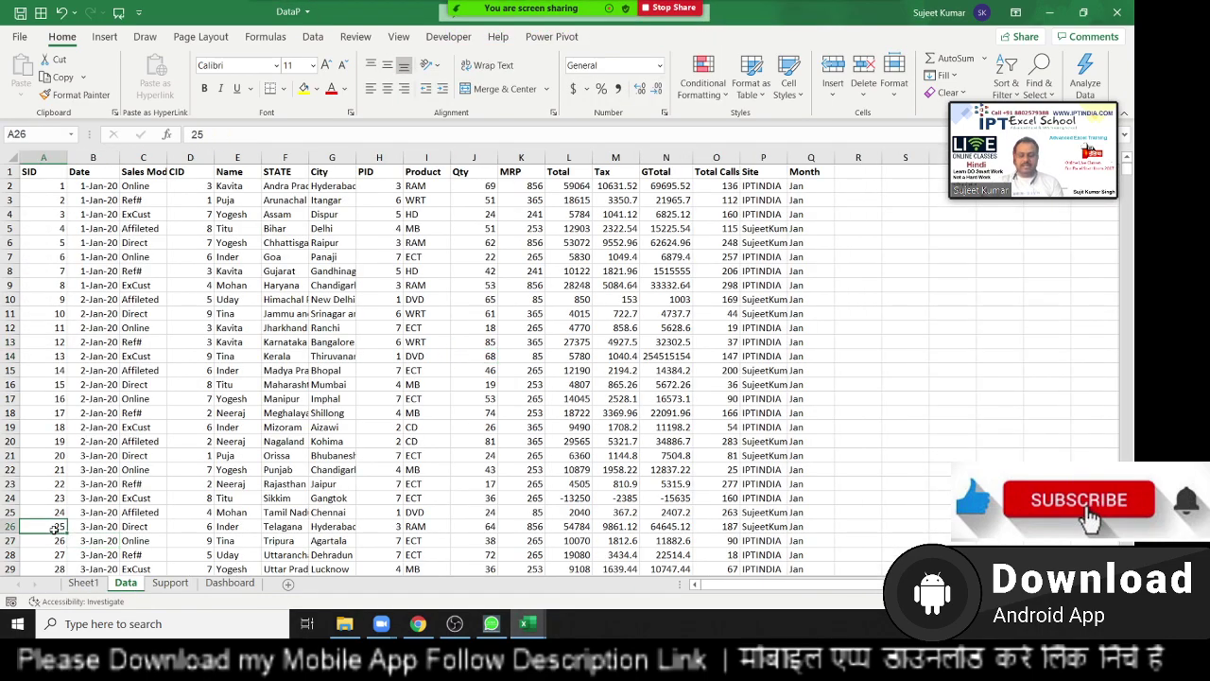
# Step: Start row 3915 with SID 3914, today's date 16-Mar-21, sales mode Online, CID 8 and the customer name
pyautogui.hotkey('ctrl', 'Down')
pyautogui.press('Down')
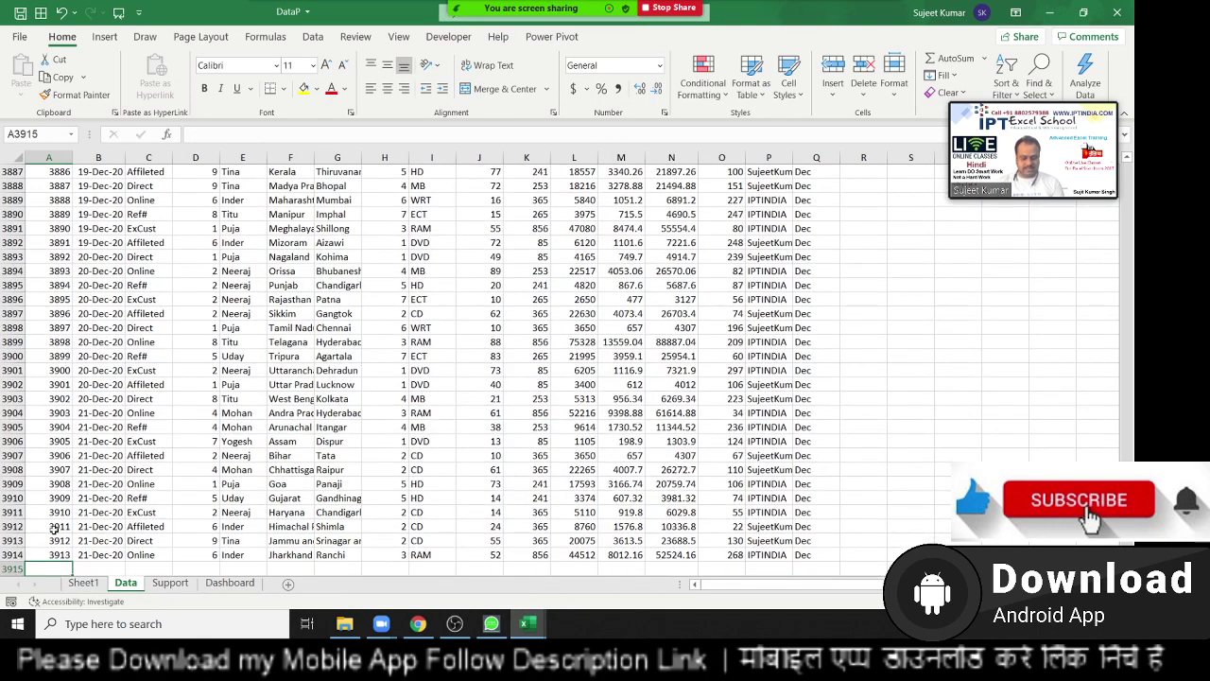
pyautogui.write('3914')
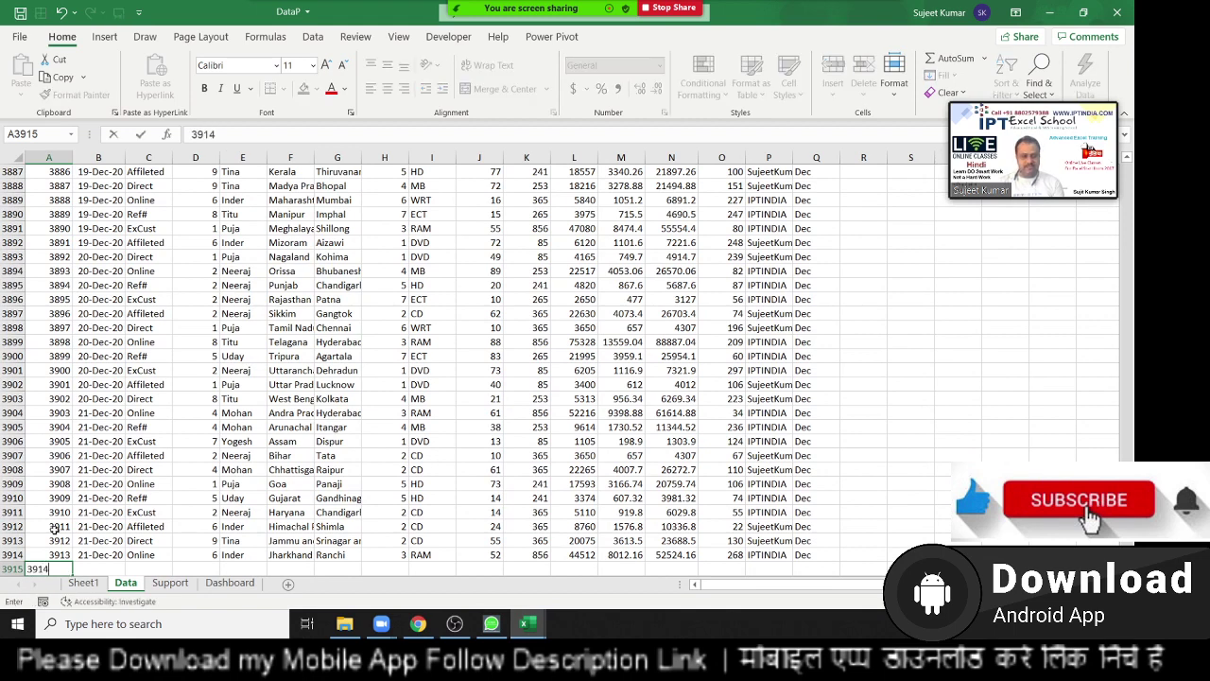
pyautogui.press('Tab')
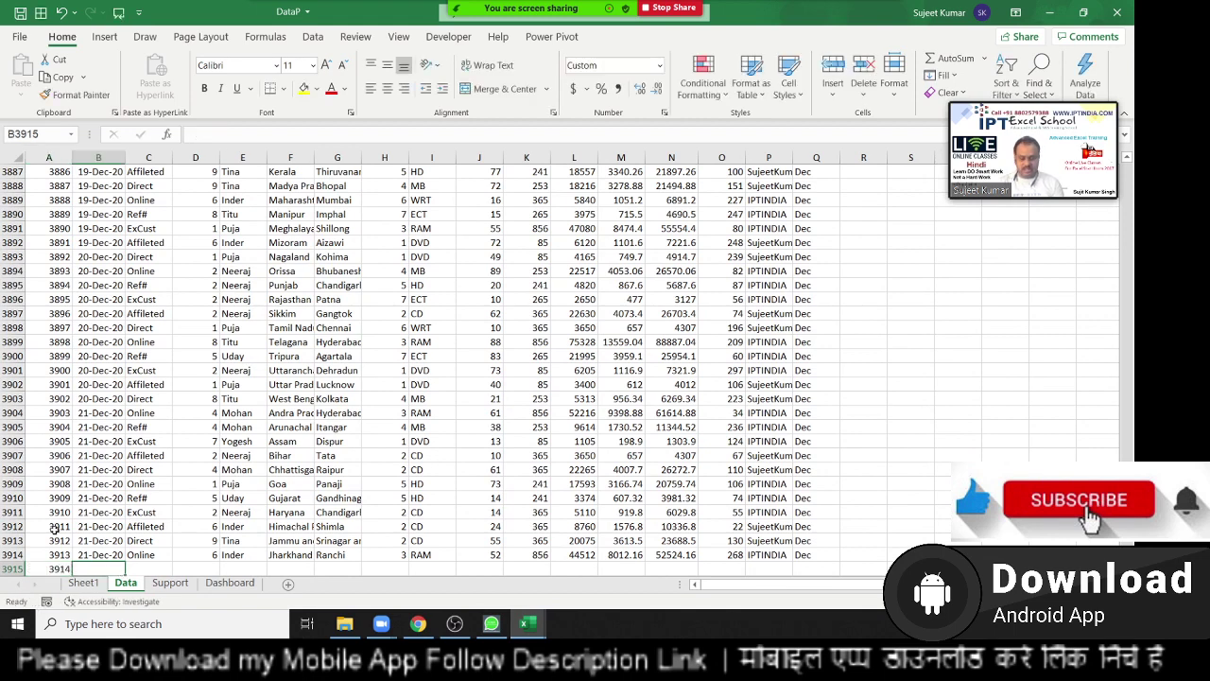
pyautogui.hotkey('ctrl', ';')
pyautogui.press('Tab')
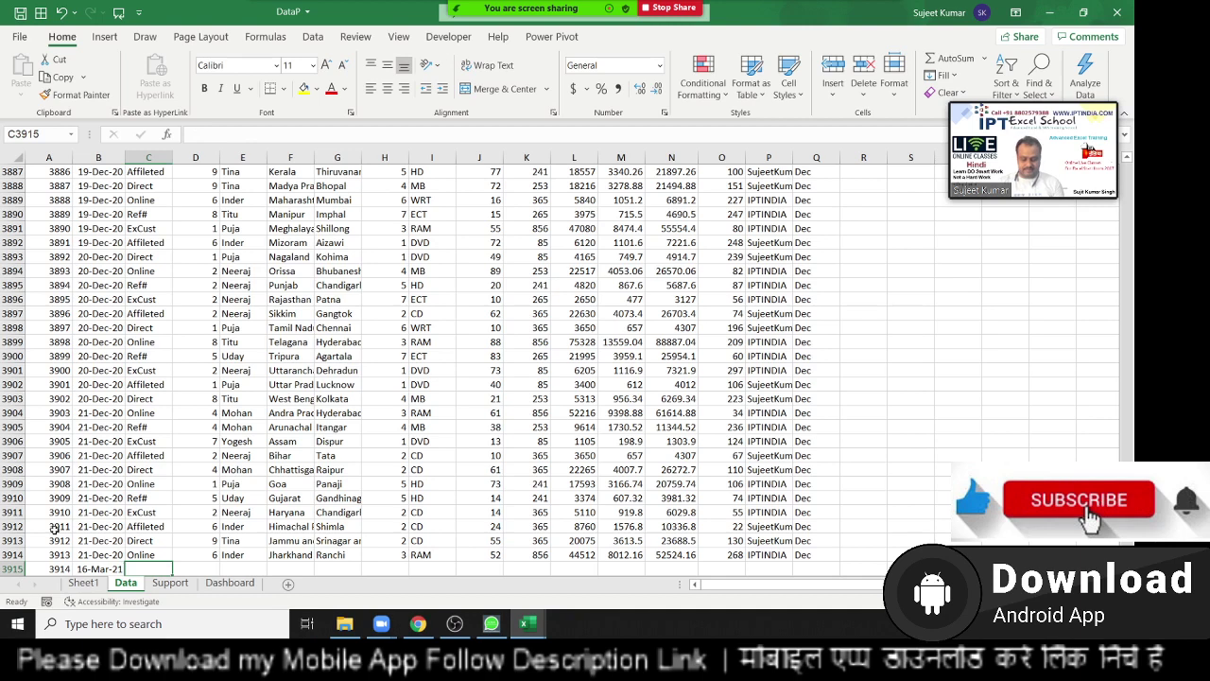
pyautogui.write('Online')
pyautogui.press('Tab')
pyautogui.write('8')
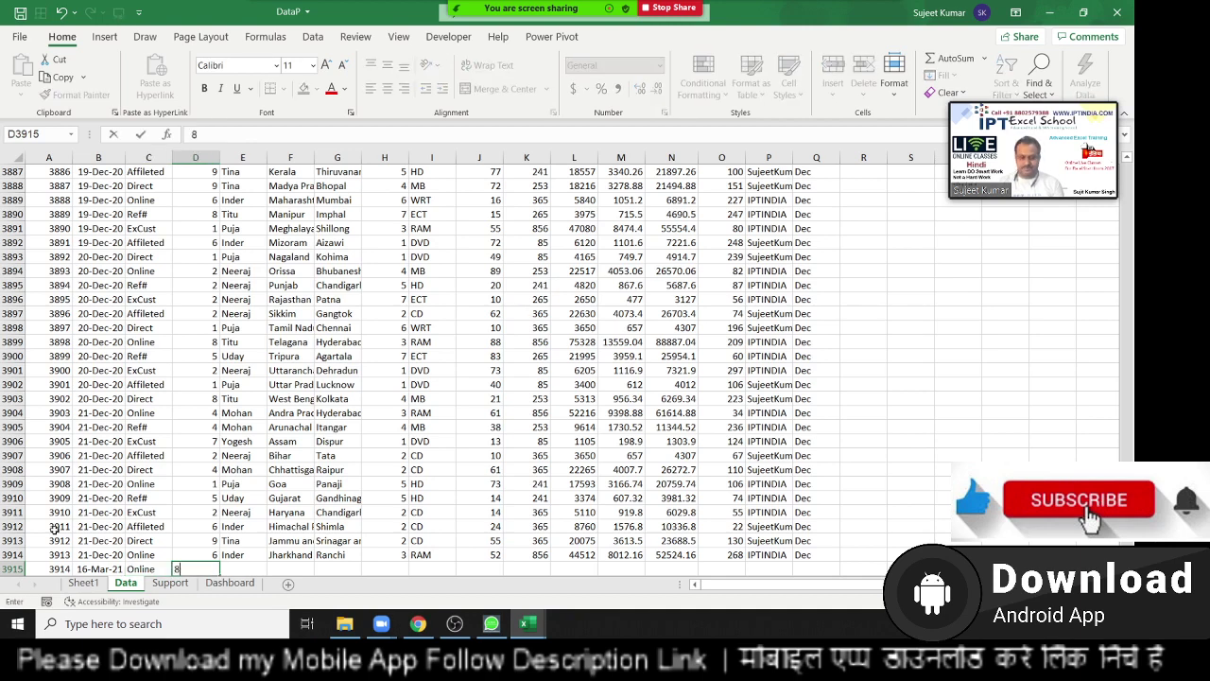
pyautogui.press('Tab')
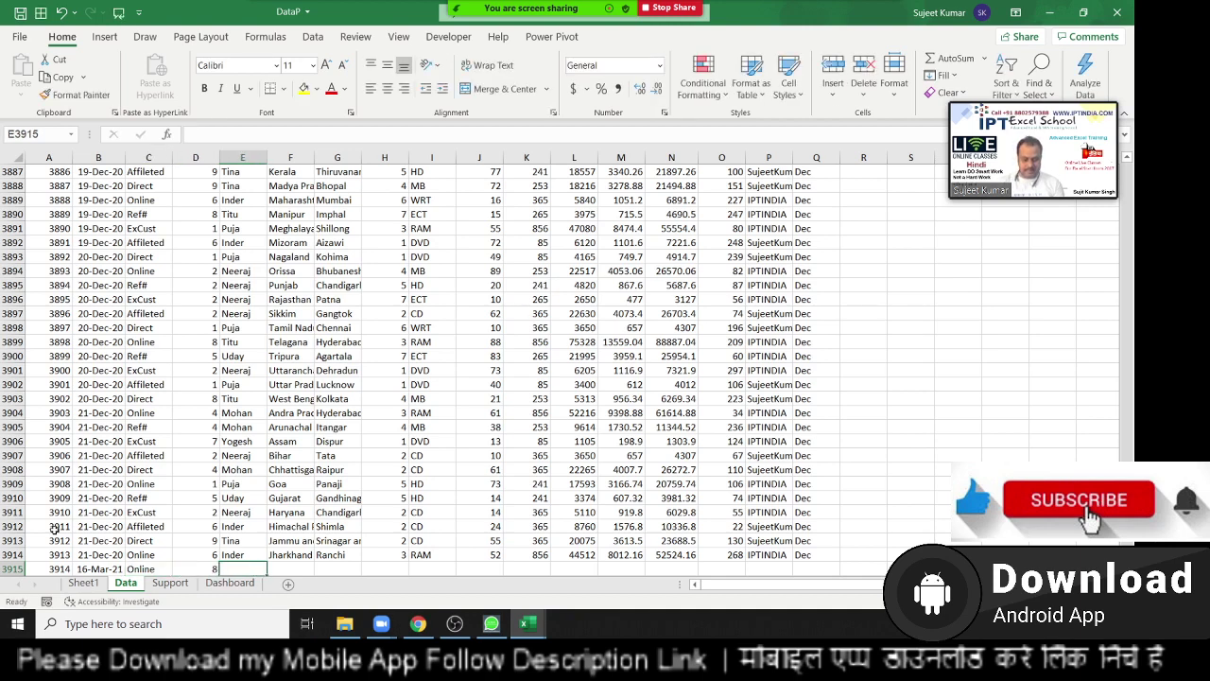
pyautogui.write('rA')
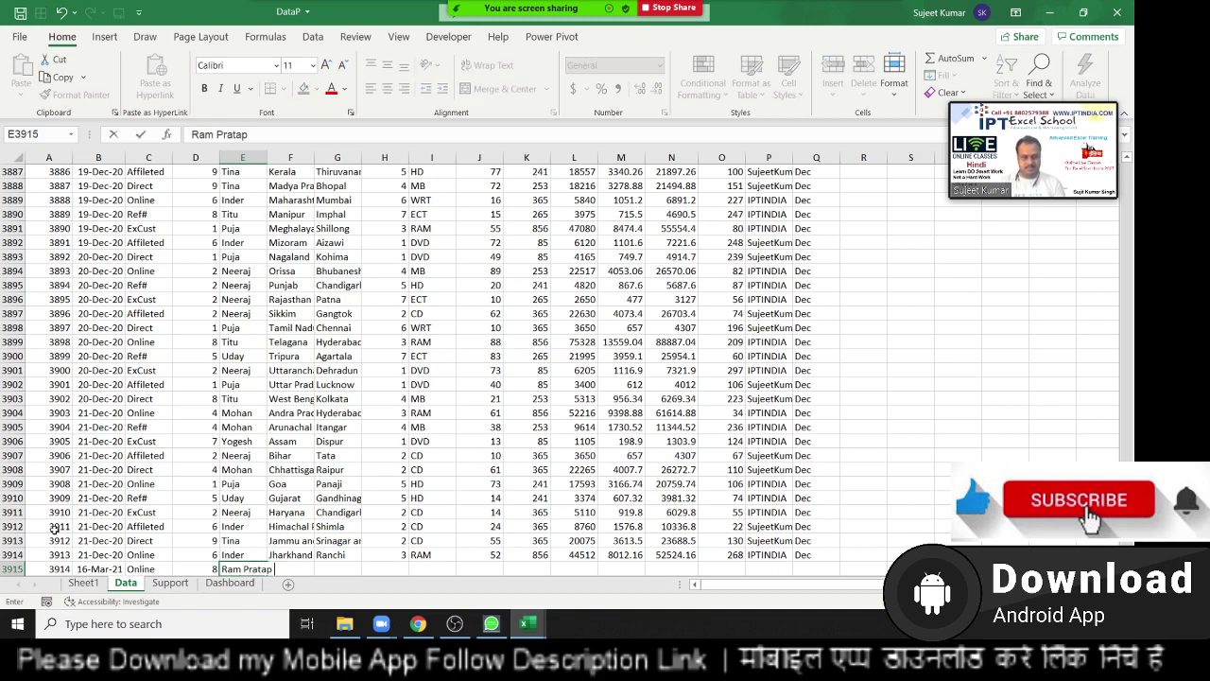
pyautogui.press('Tab')
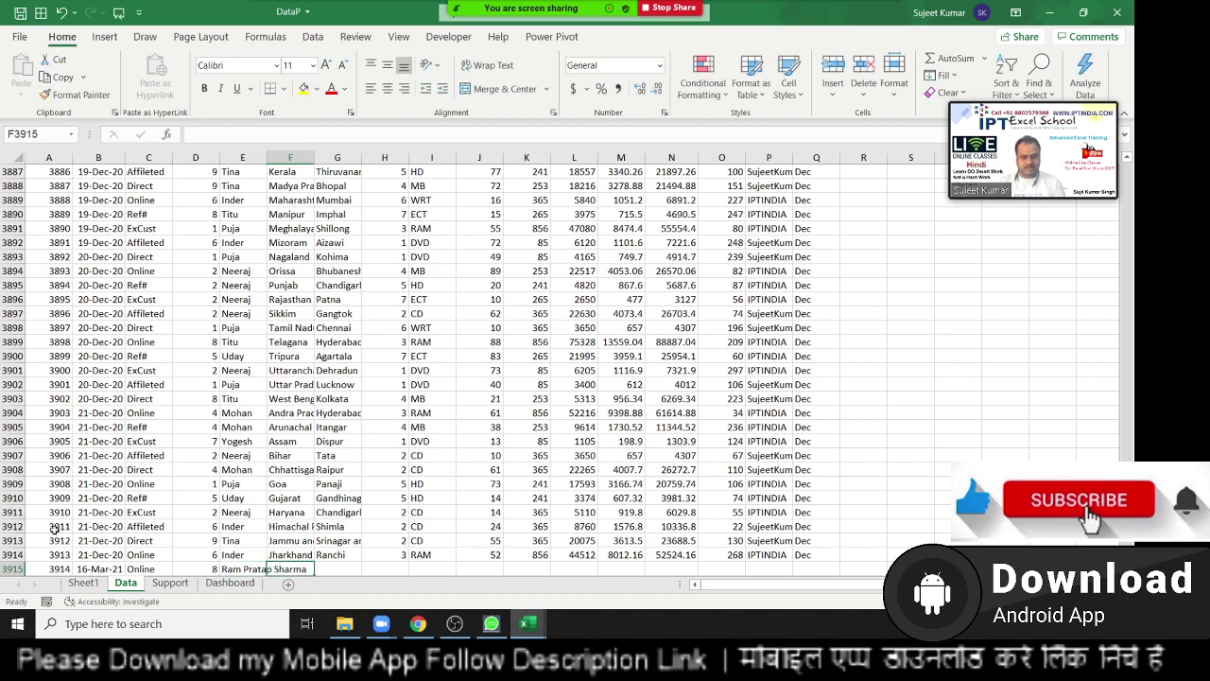
# Step: Copy Jharkhand, Ranchi and PID 3 from above, then enter product UPS, Qty 65, MRP 25 and the totals
pyautogui.hotkey('shift', 'Right')
pyautogui.hotkey('shift', 'Right')
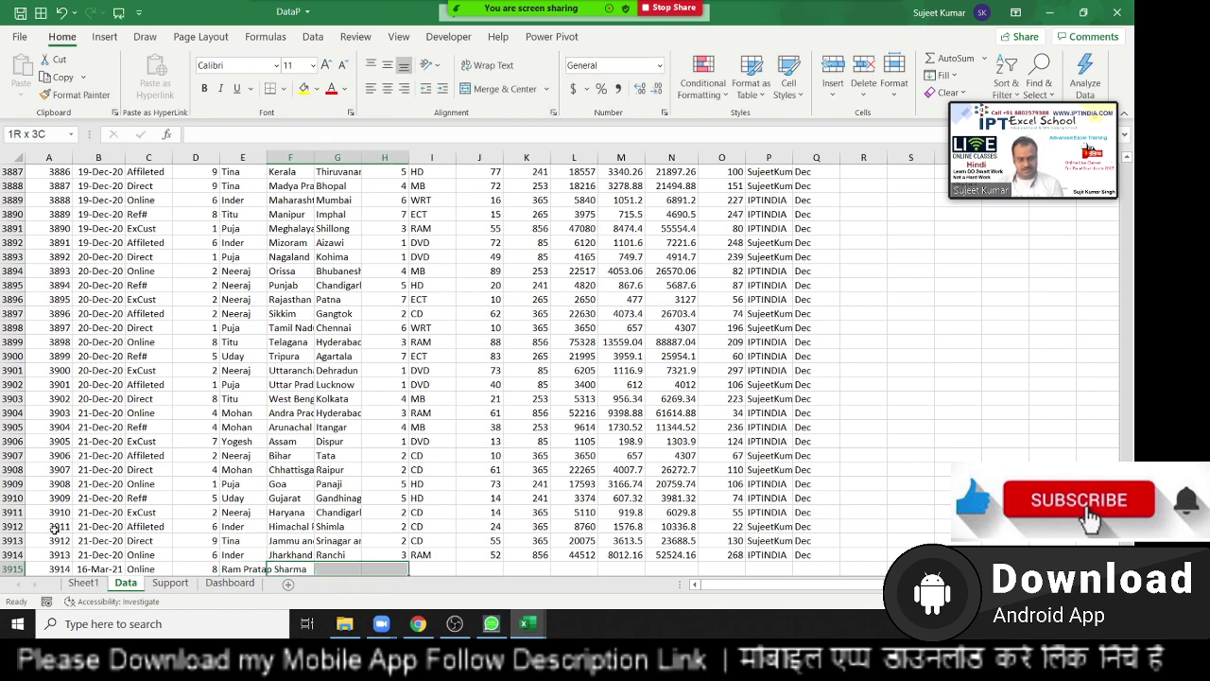
pyautogui.hotkey('ctrl', 'd')
pyautogui.press('Right')
pyautogui.press('Right')
pyautogui.press('Right')
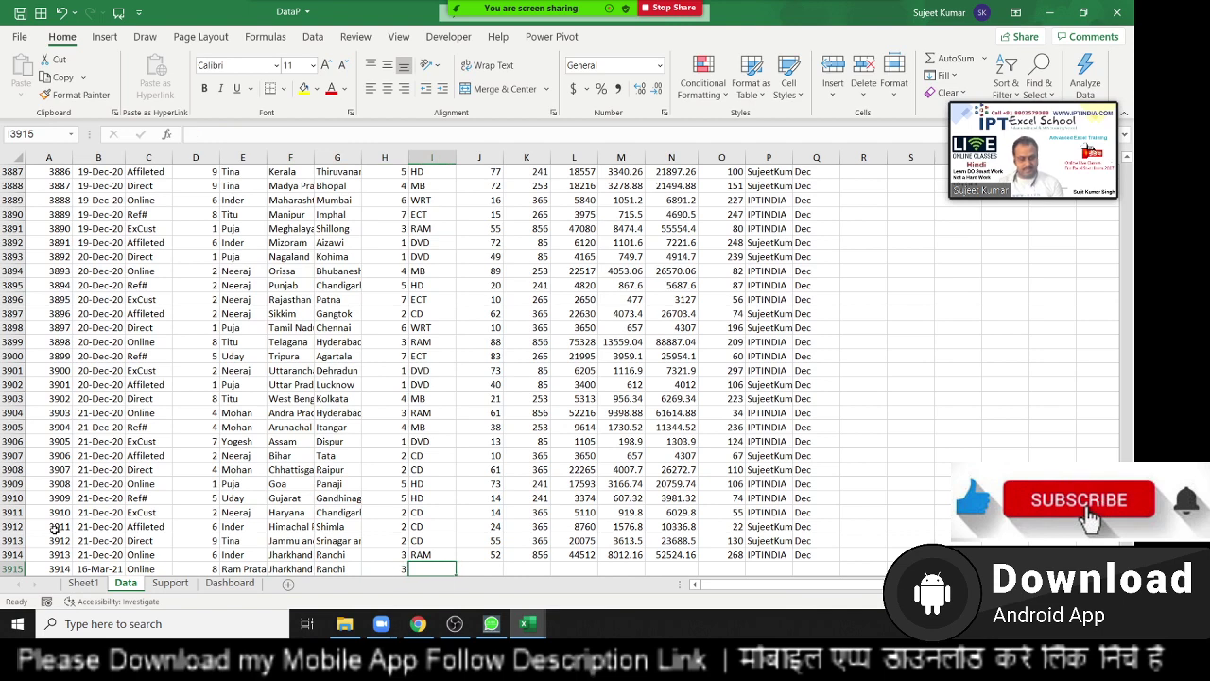
pyautogui.write('I')
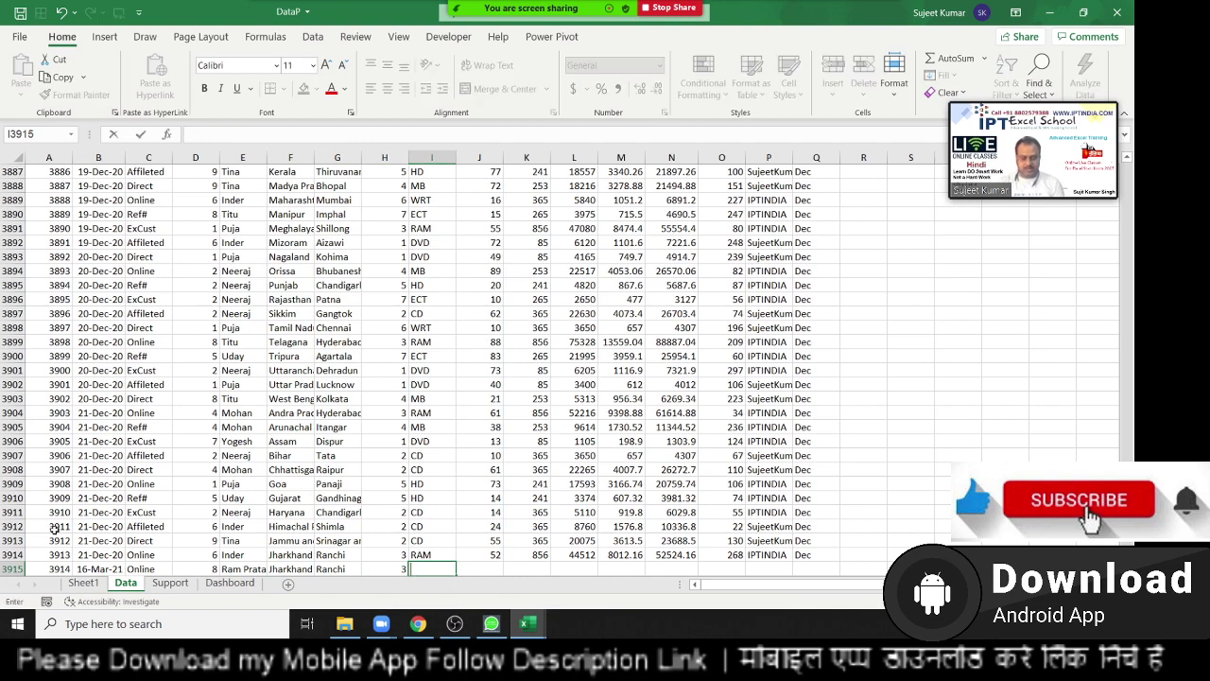
pyautogui.press('Tab')
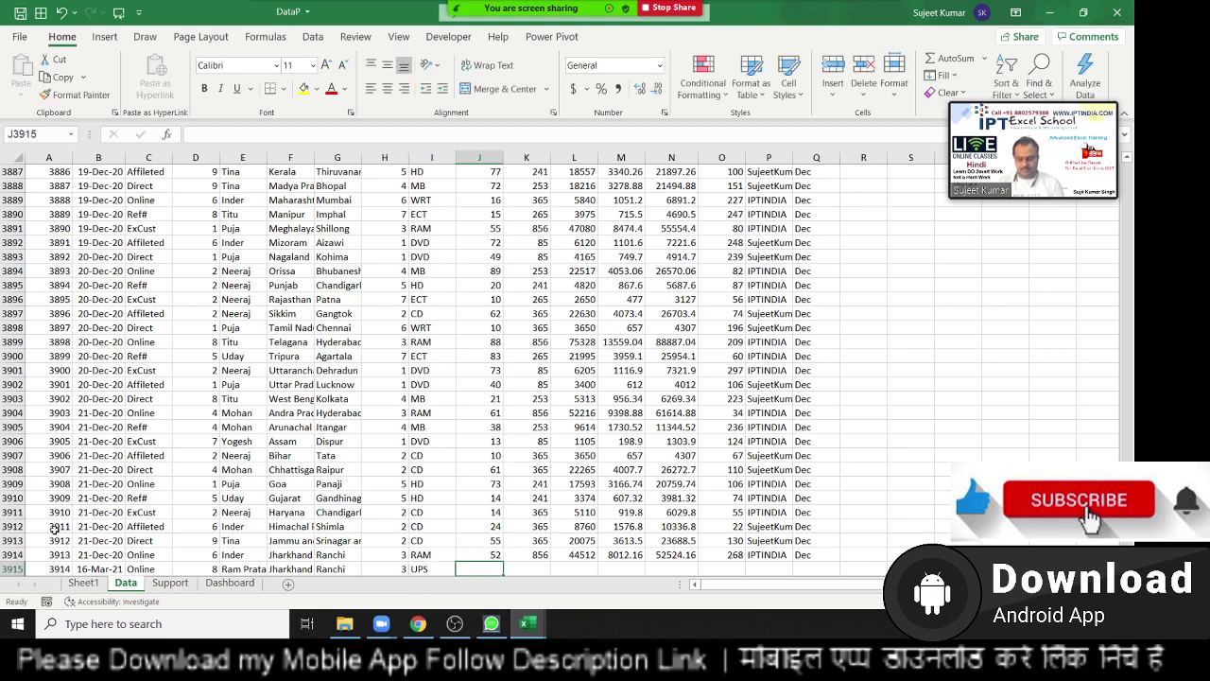
pyautogui.write('65')
pyautogui.press('Tab')
pyautogui.write('25')
pyautogui.hotkey('ctrl', 'Return')
pyautogui.press('Tab')
pyautogui.write('65')
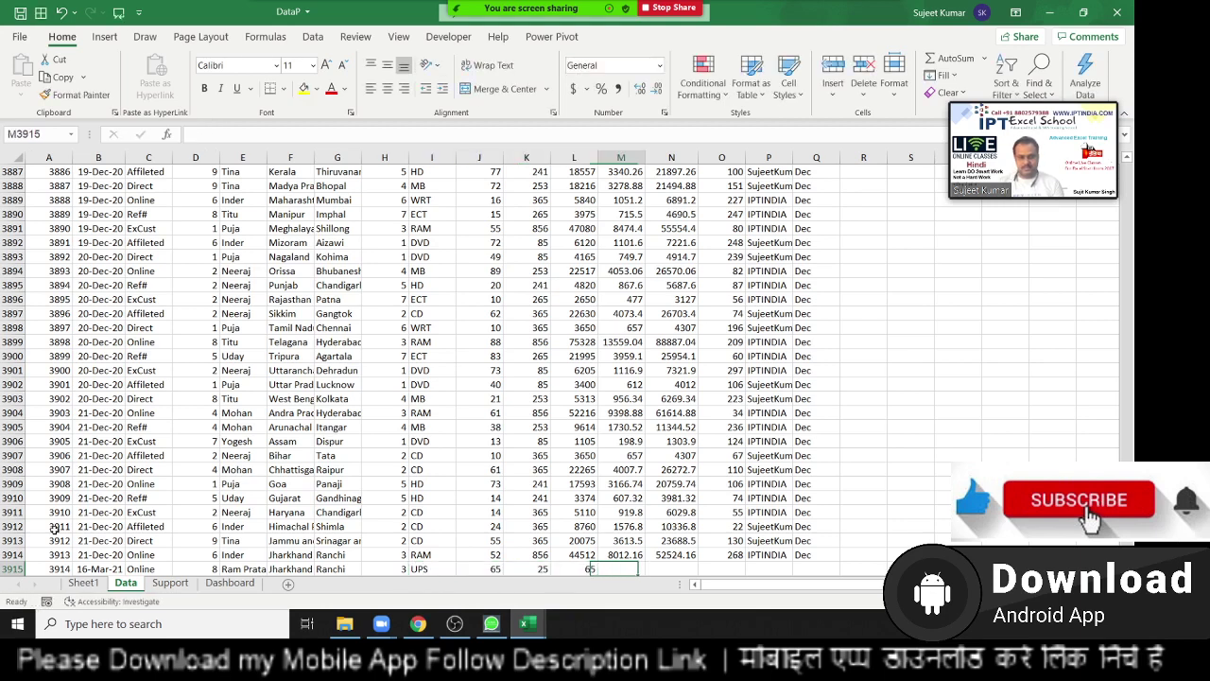
pyautogui.press('Tab')
pyautogui.write('65')
pyautogui.press('Tab')
pyautogui.press('Tab')
pyautogui.write('654')
pyautogui.press('Tab')
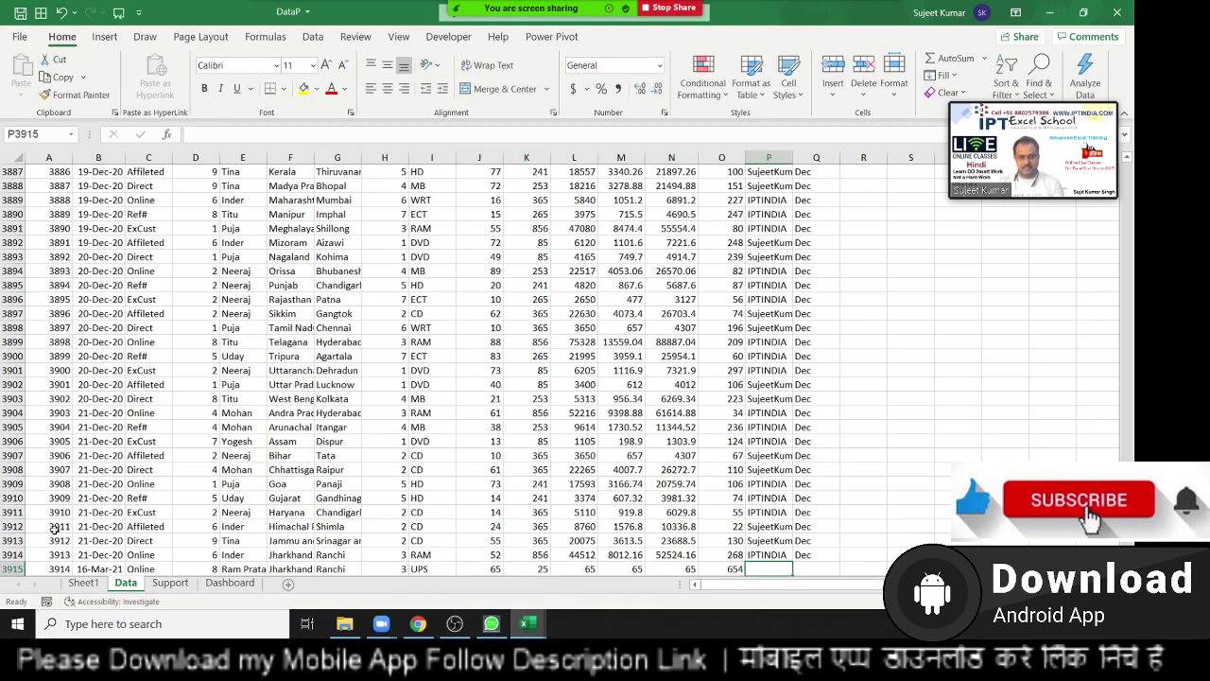
pyautogui.write('IPTINDIA')
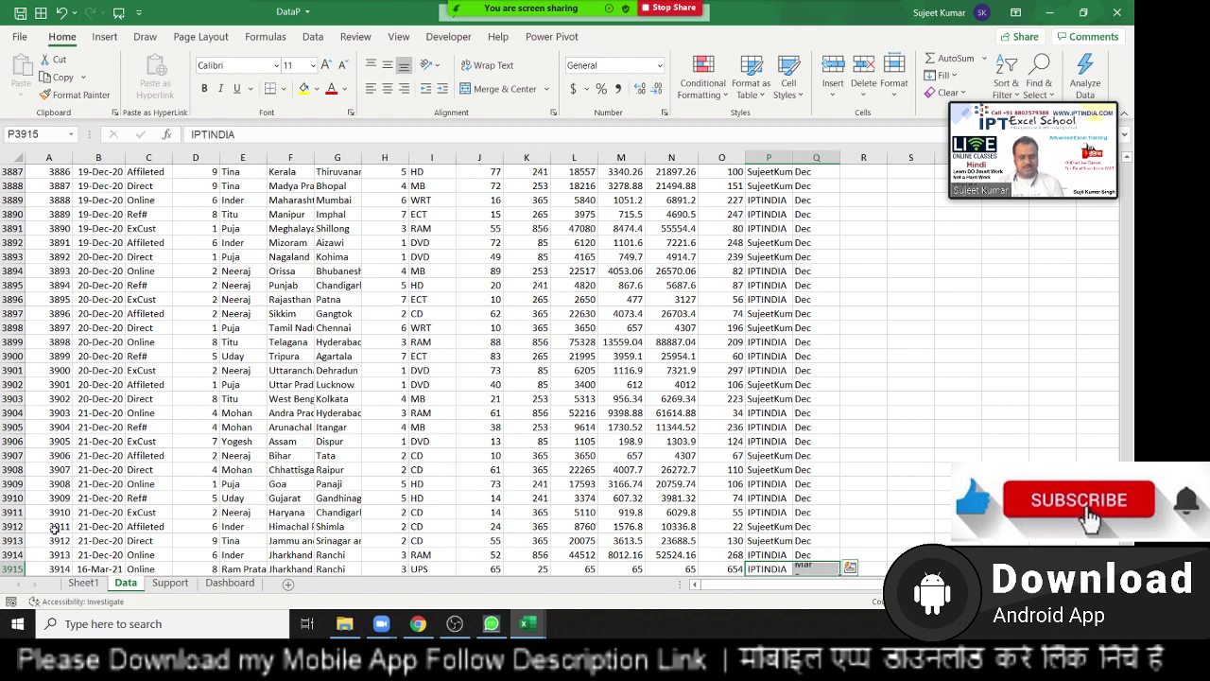
pyautogui.press('Home')
pyautogui.scroll(-1, 55, 530)
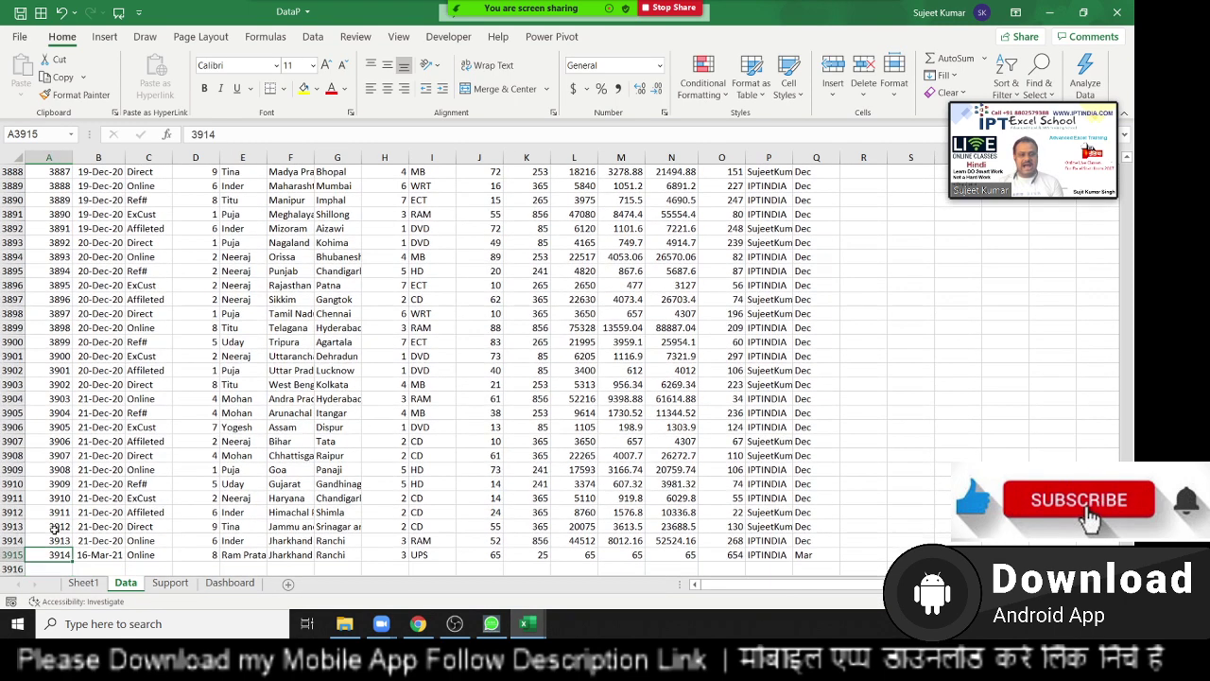
pyautogui.click(84, 582)
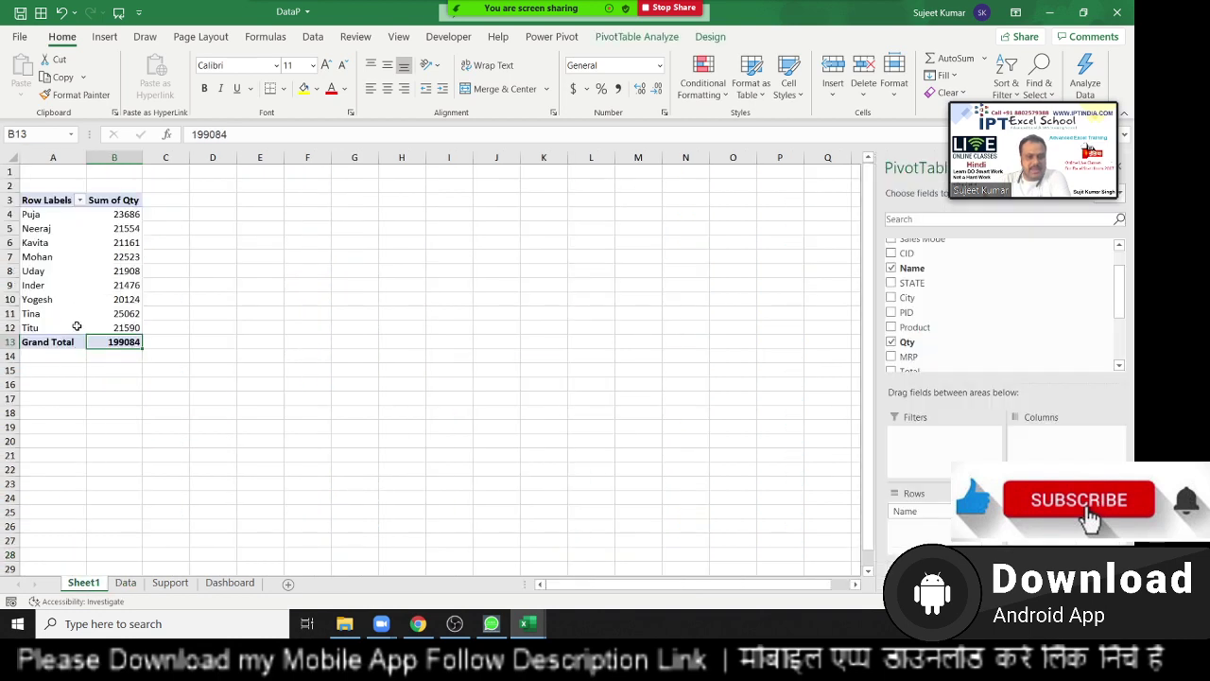
pyautogui.rightClick(83, 299)
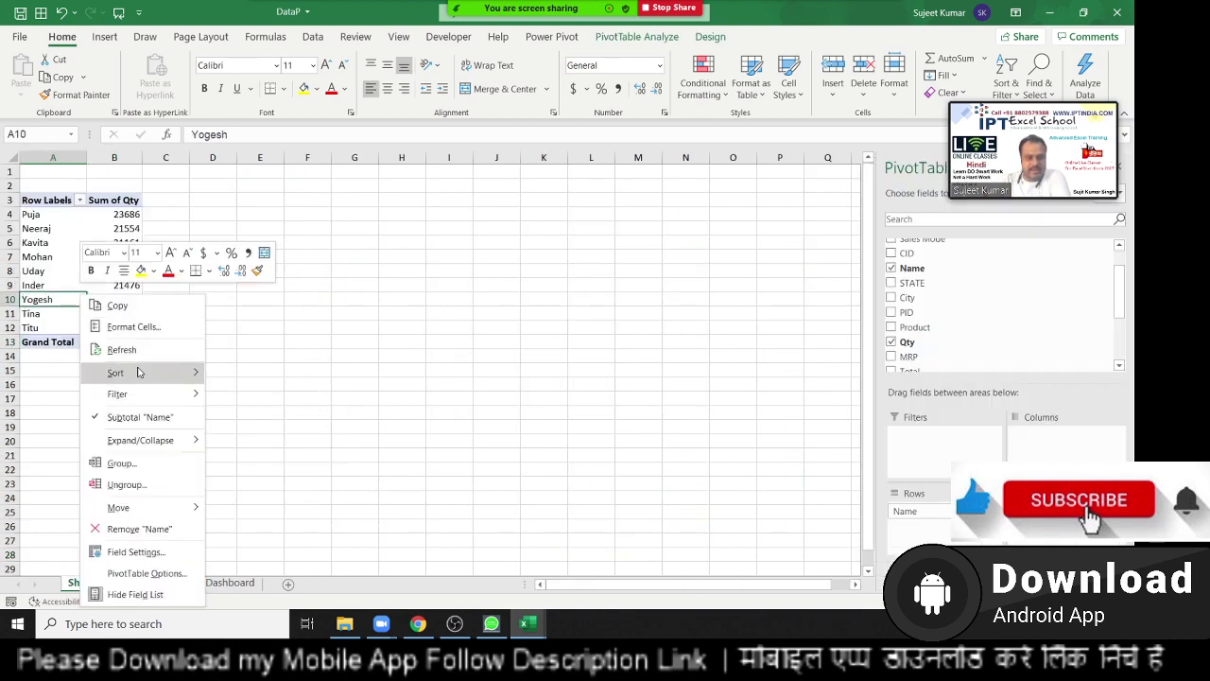
pyautogui.moveTo(138, 378)
pyautogui.click(127, 348)
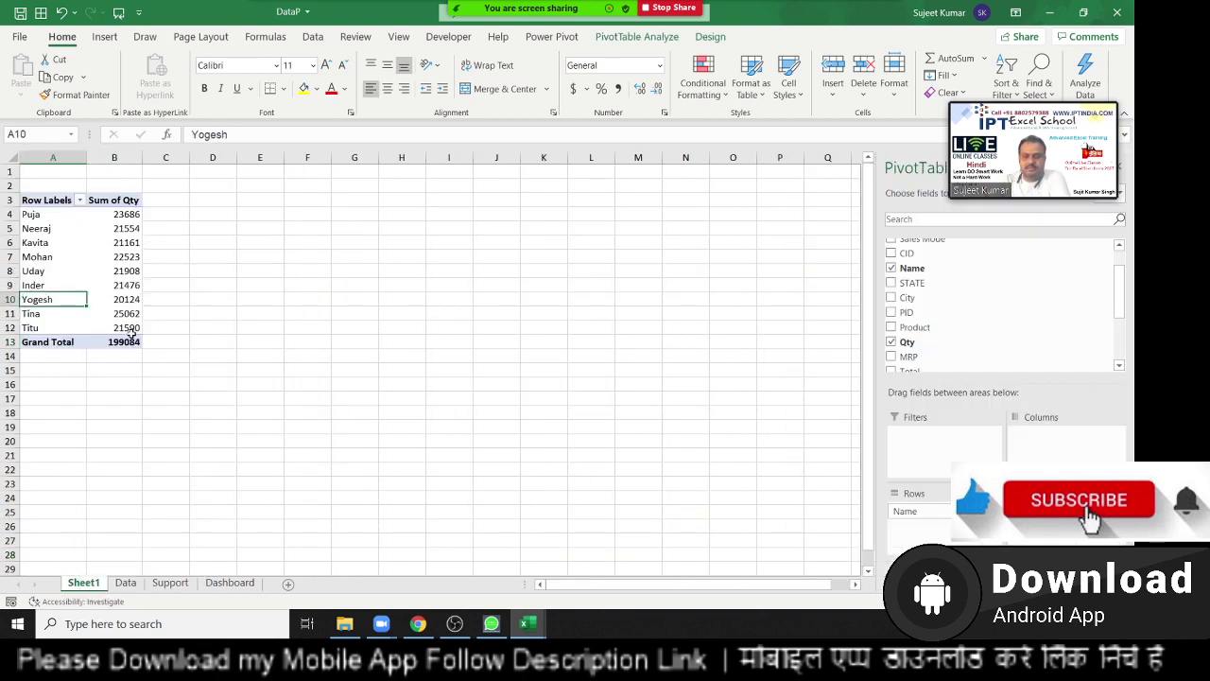
pyautogui.click(126, 582)
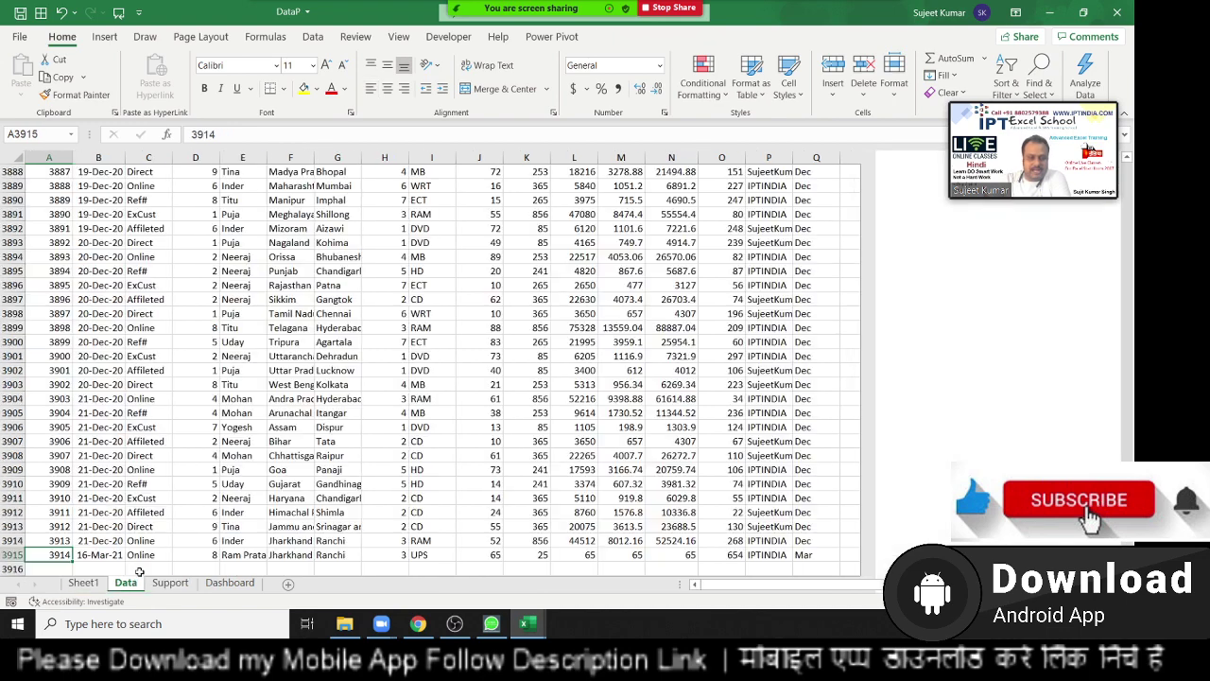
pyautogui.scroll(-1, 85, 530)
pyautogui.click(7, 497)
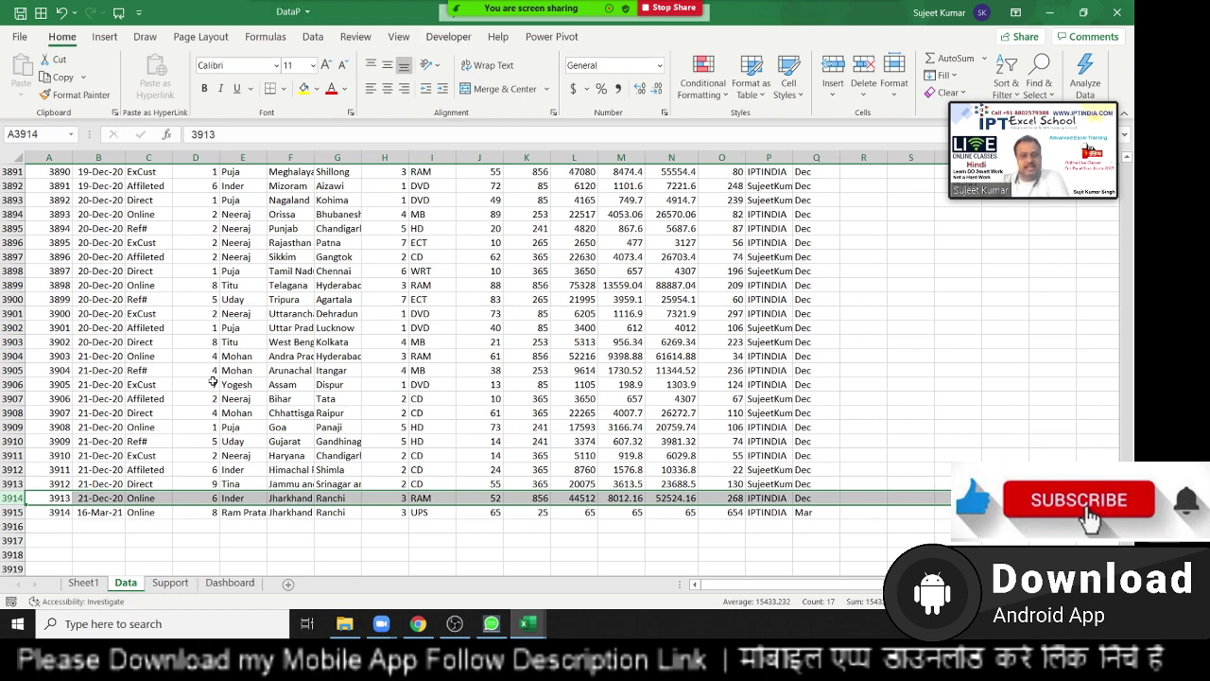
pyautogui.click(83, 582)
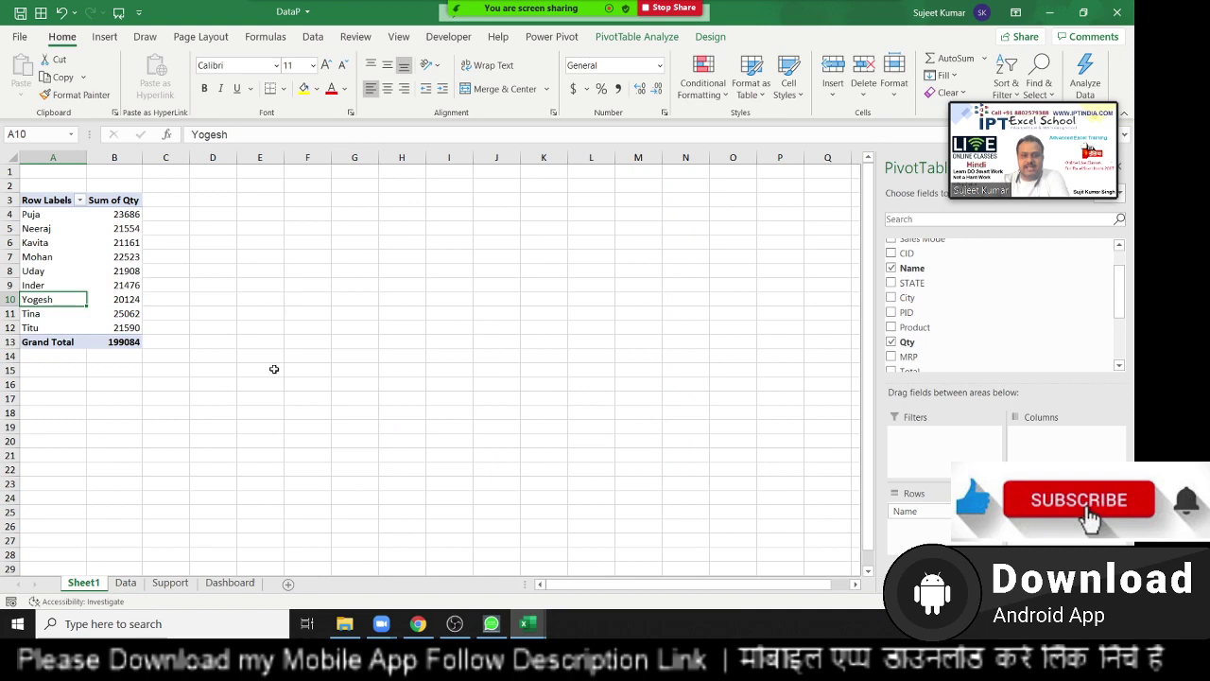
pyautogui.click(77, 233)
pyautogui.click(648, 38)
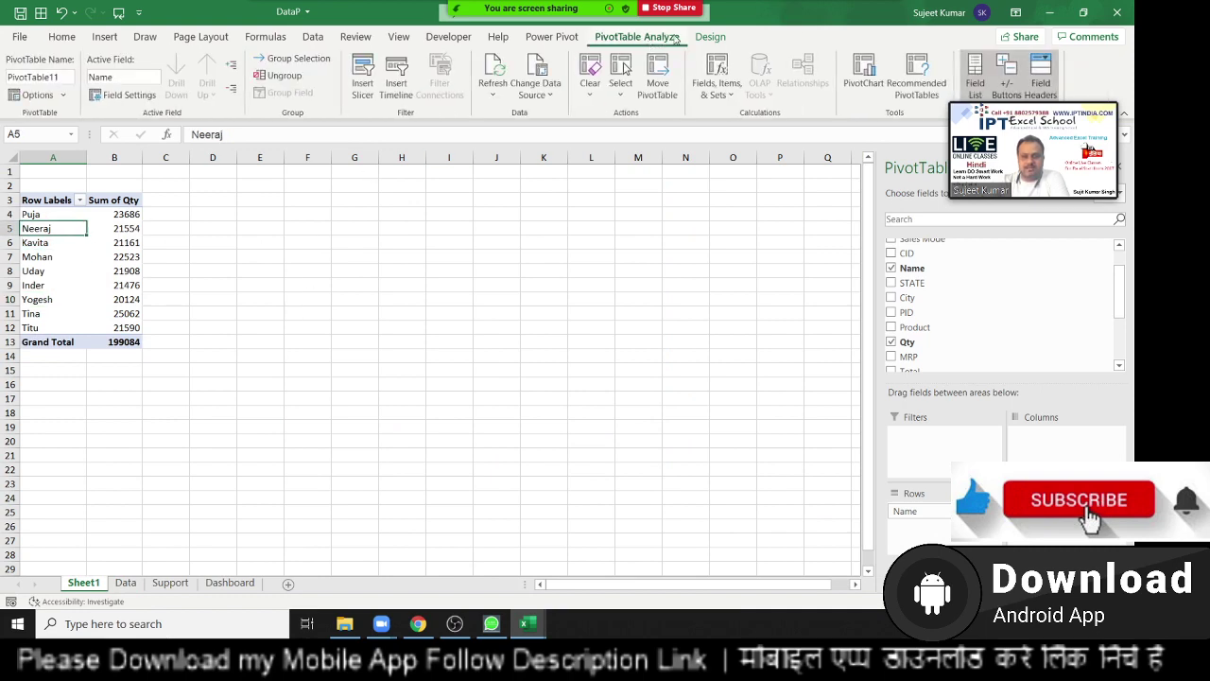
pyautogui.click(278, 297)
pyautogui.press('Left')
pyautogui.press('Left')
pyautogui.press('Left')
pyautogui.press('Up')
pyautogui.press('Up')
pyautogui.click(620, 38)
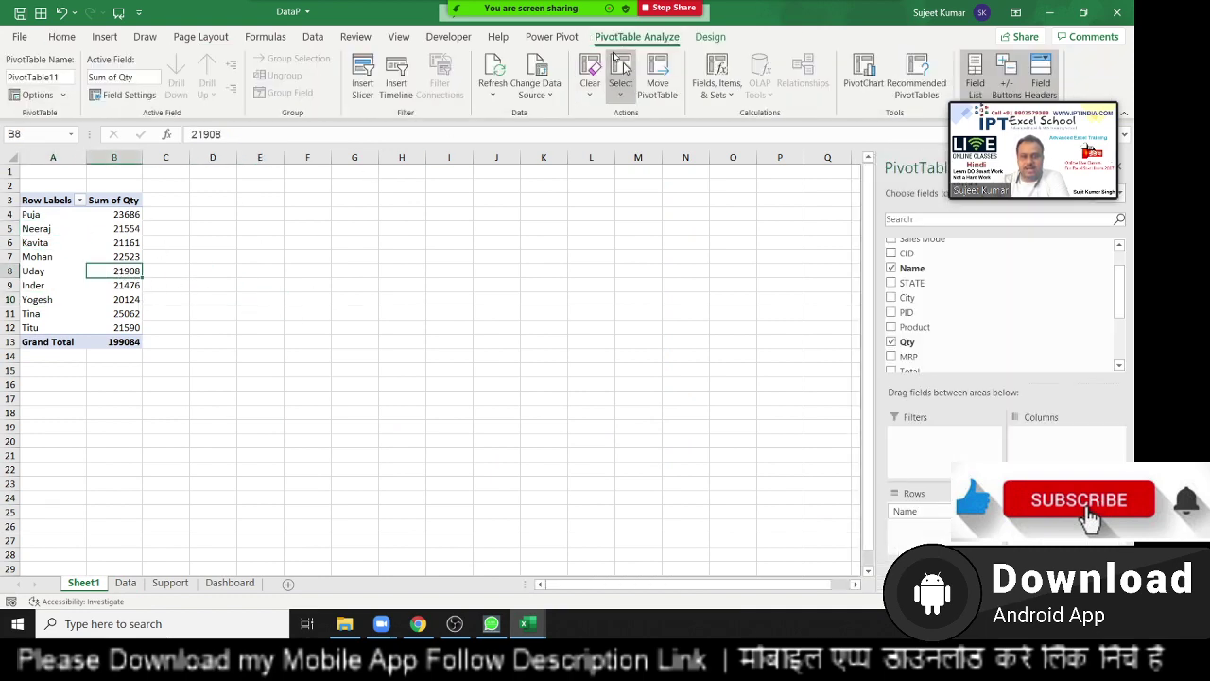
pyautogui.click(717, 94)
# Step: Change the pivot's data source to Data!$A$1:$Q$3915
pyautogui.click(565, 104)
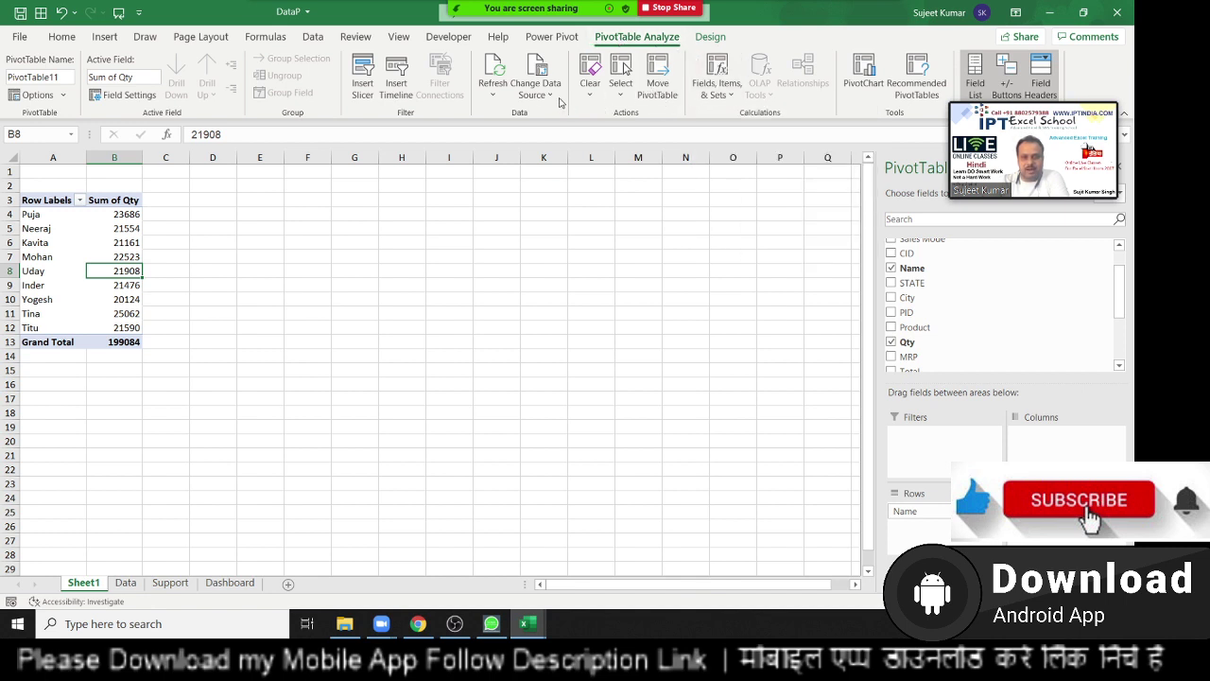
pyautogui.click(560, 101)
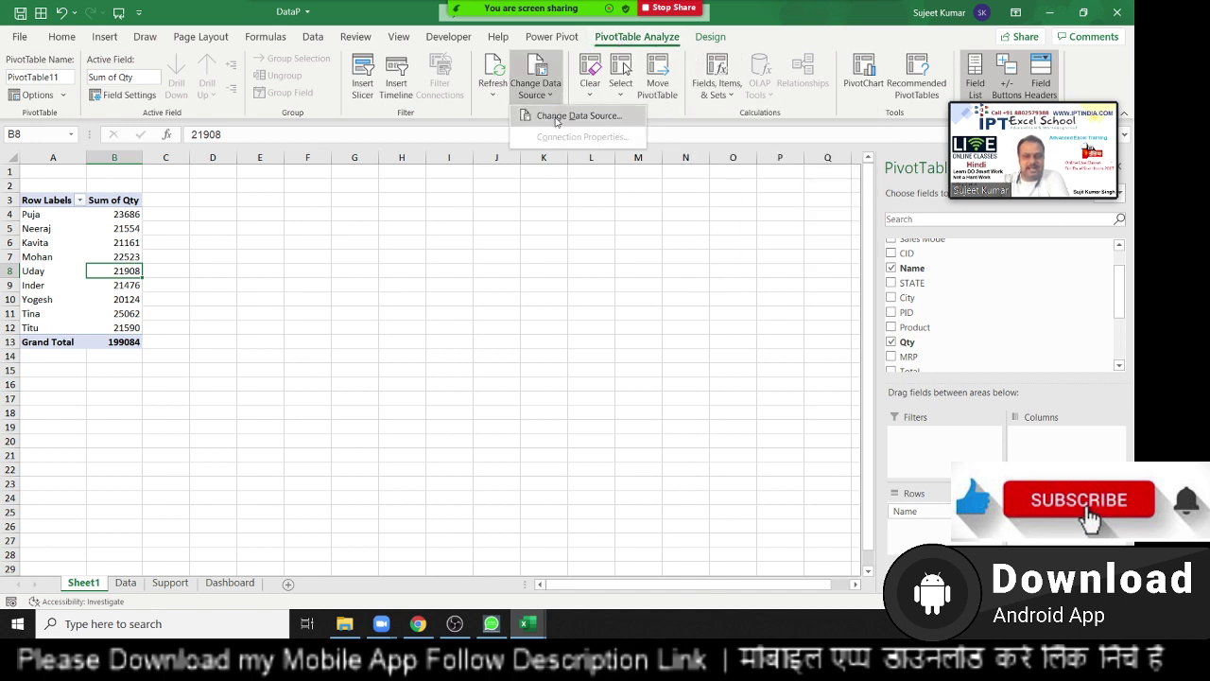
pyautogui.click(567, 116)
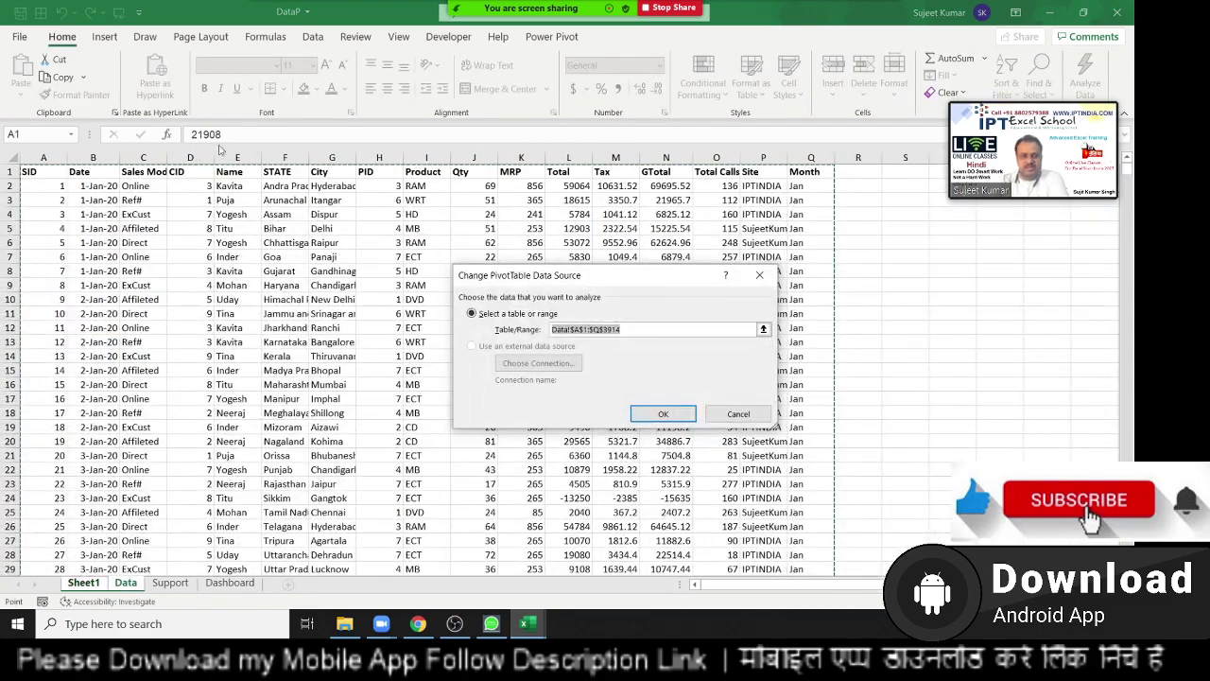
pyautogui.click(42, 175)
pyautogui.hotkey('ctrl', 'shift', 'Down')
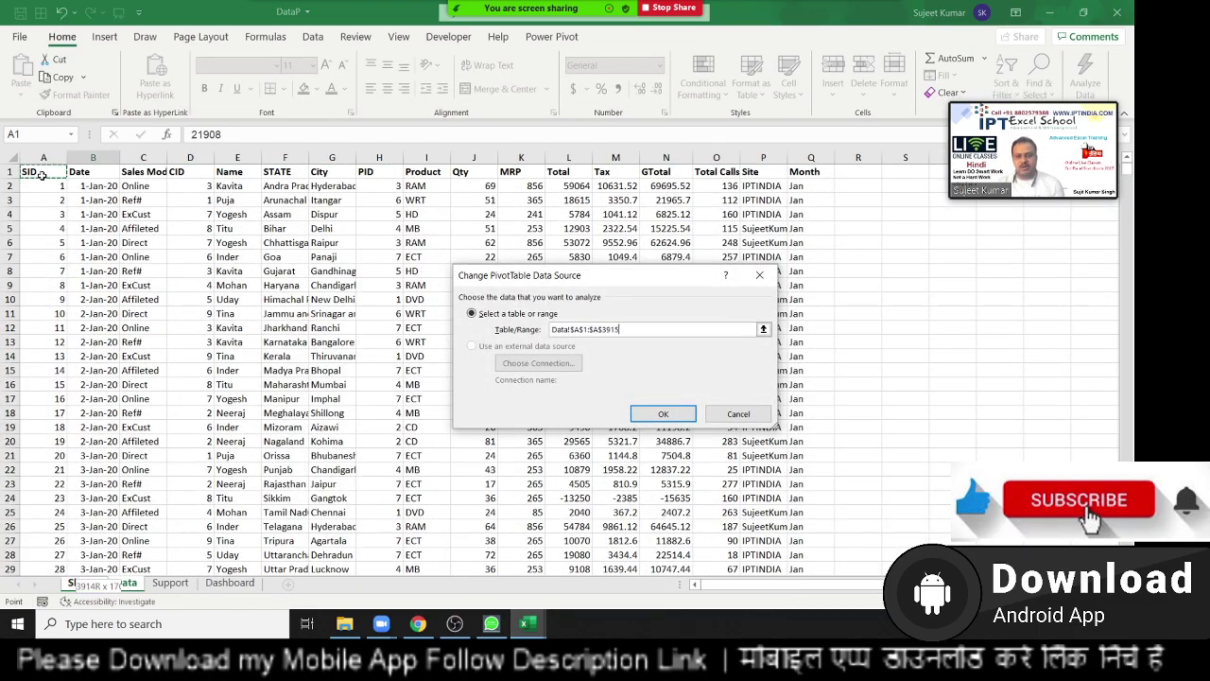
pyautogui.hotkey('ctrl', 'shift', 'Right')
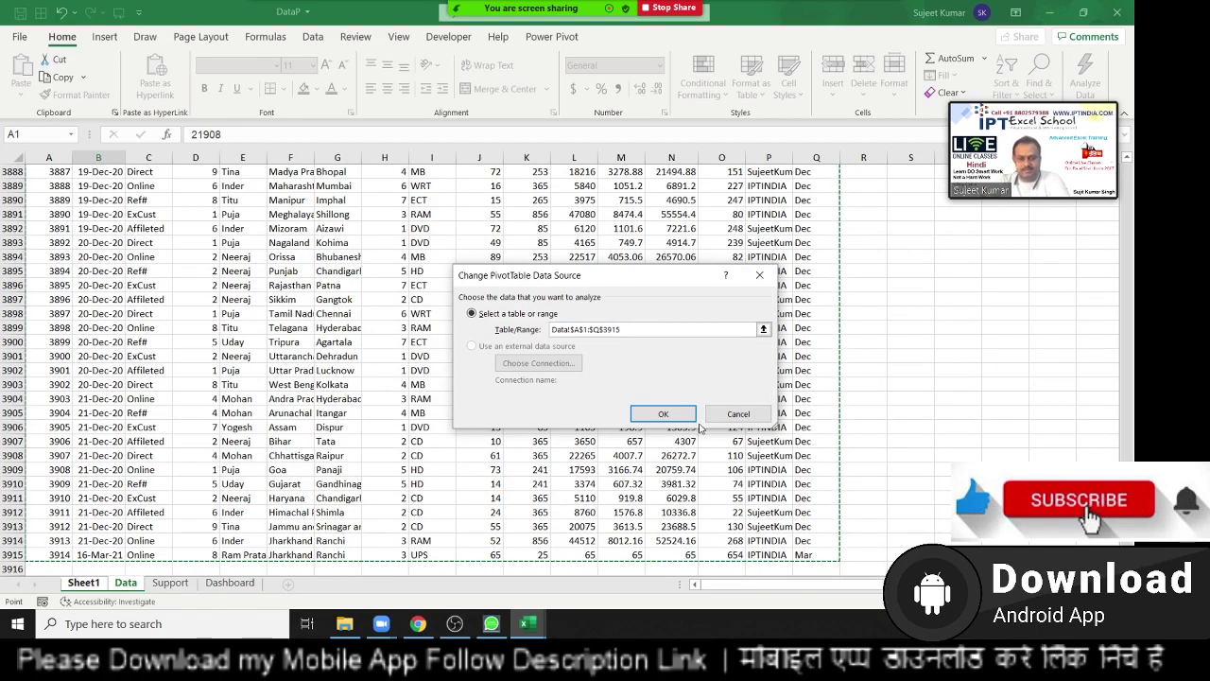
pyautogui.click(677, 420)
pyautogui.click(671, 416)
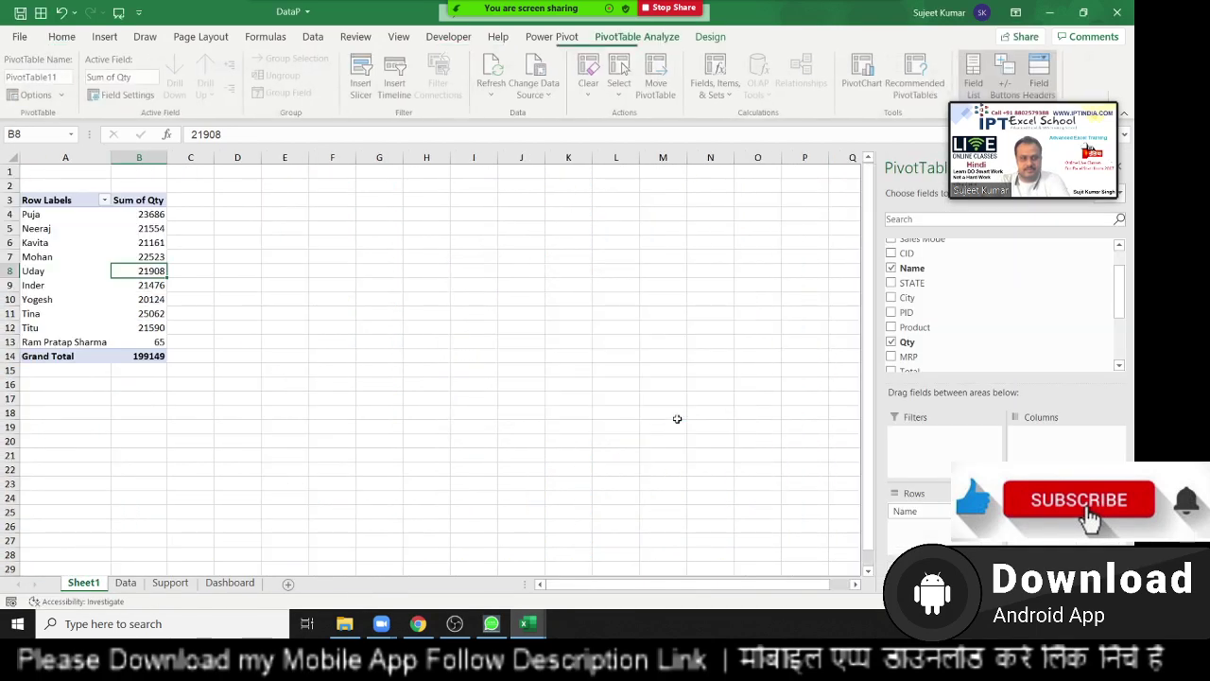
# Step: Check the pivot's new grand total of 199149, then go back to the Data sheet
pyautogui.moveTo(54, 342); pyautogui.dragTo(136, 343)
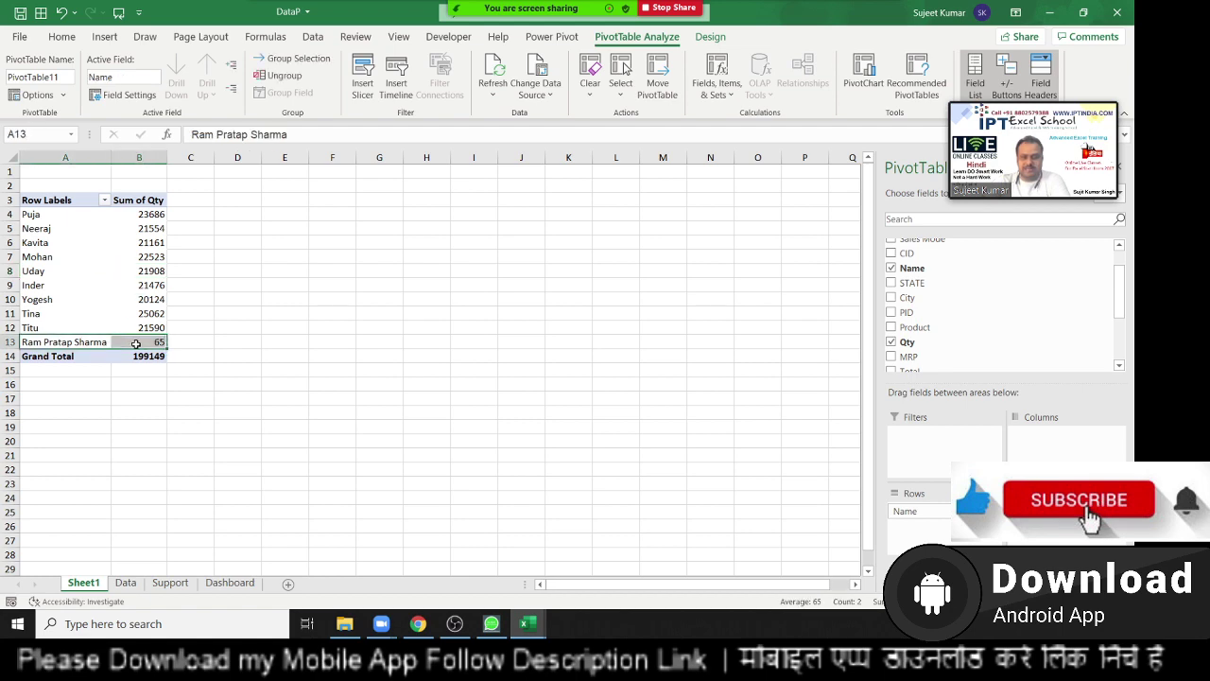
pyautogui.moveTo(136, 343)
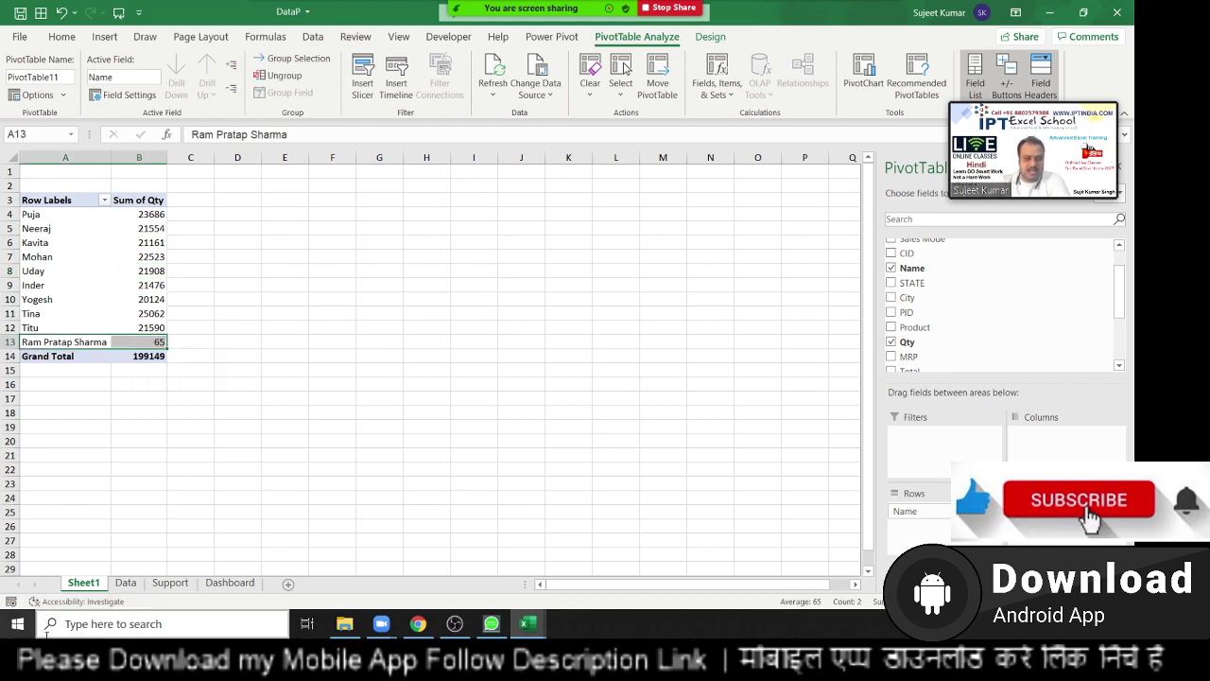
pyautogui.click(126, 582)
pyautogui.scroll(-3, 142, 552)
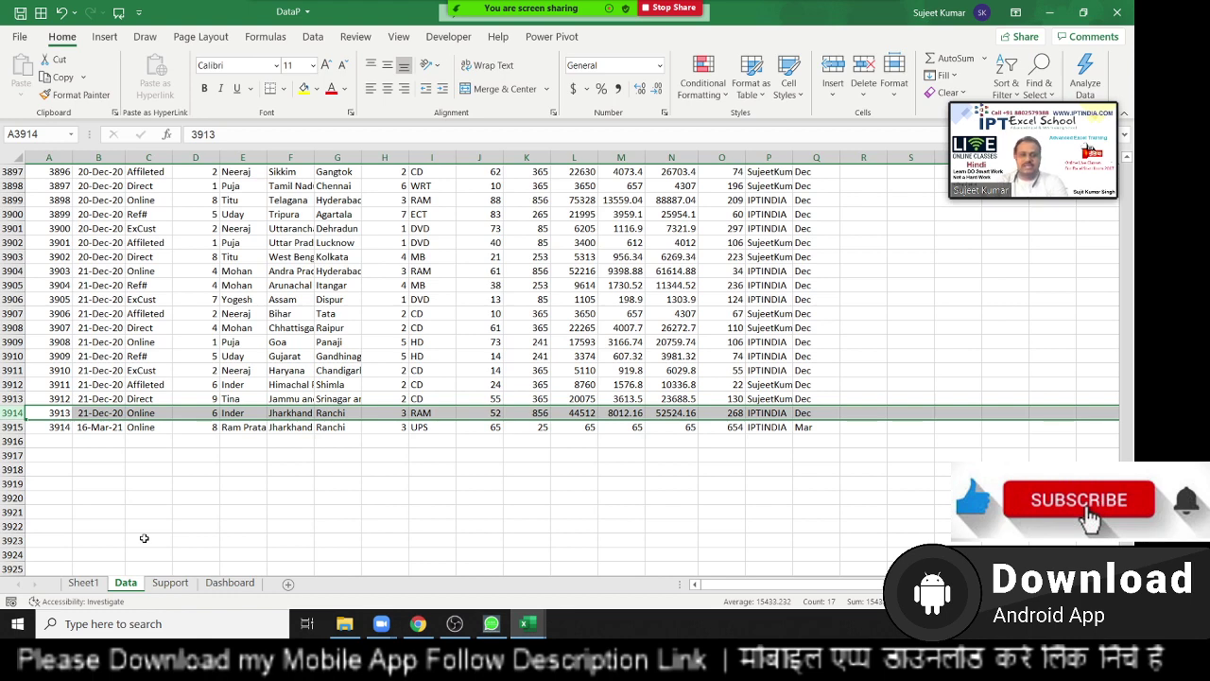
pyautogui.moveTo(478, 27)
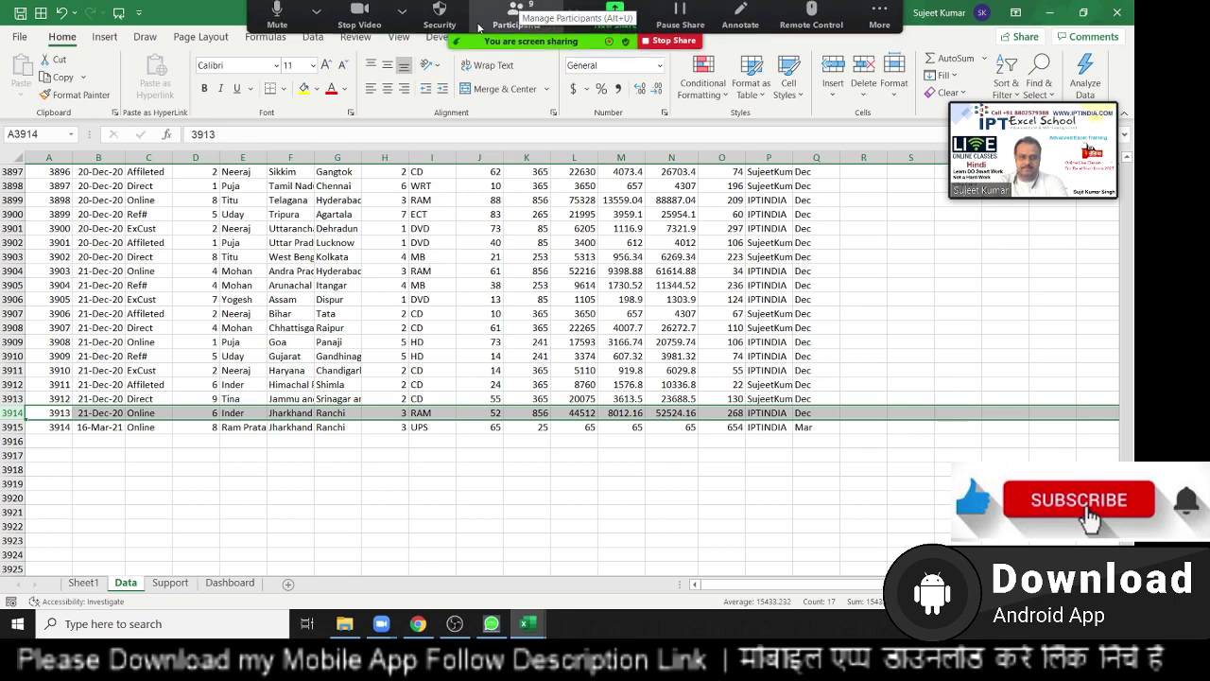
pyautogui.click(317, 13)
pyautogui.click(316, 12)
pyautogui.click(367, 16)
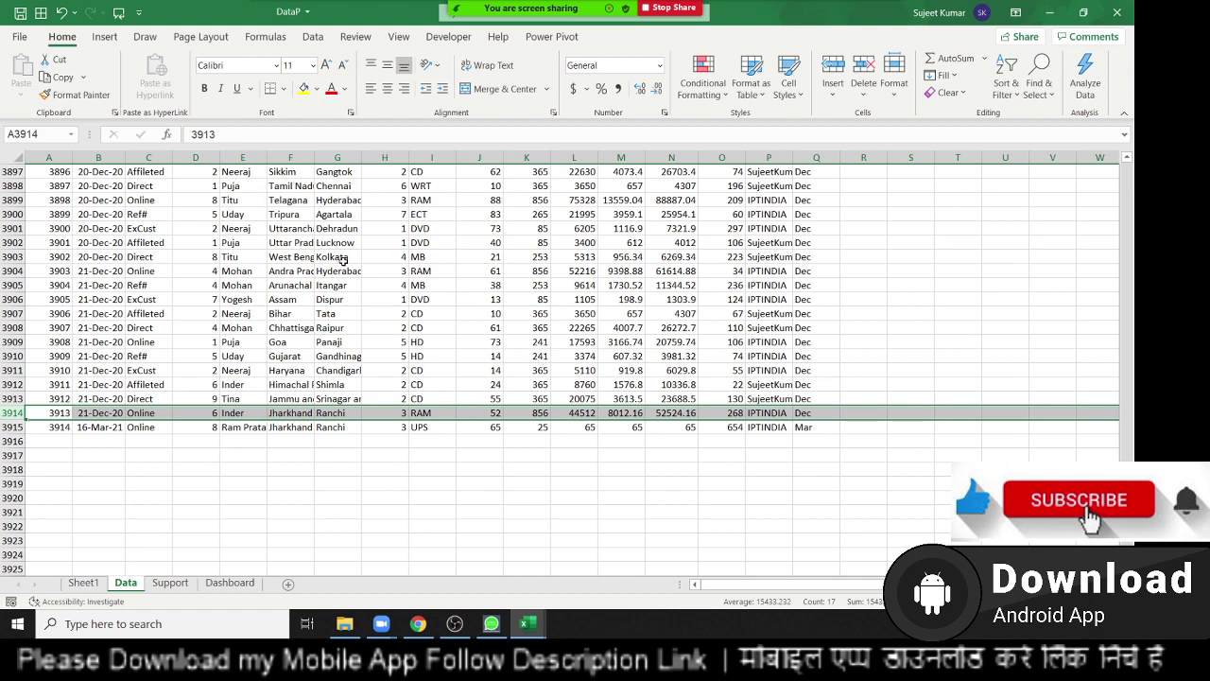
# Step: Convert the whole Data range into a table (Table1) with headers
pyautogui.hotkey('ctrl', 'Home')
pyautogui.hotkey('ctrl', 'shift', 'End')
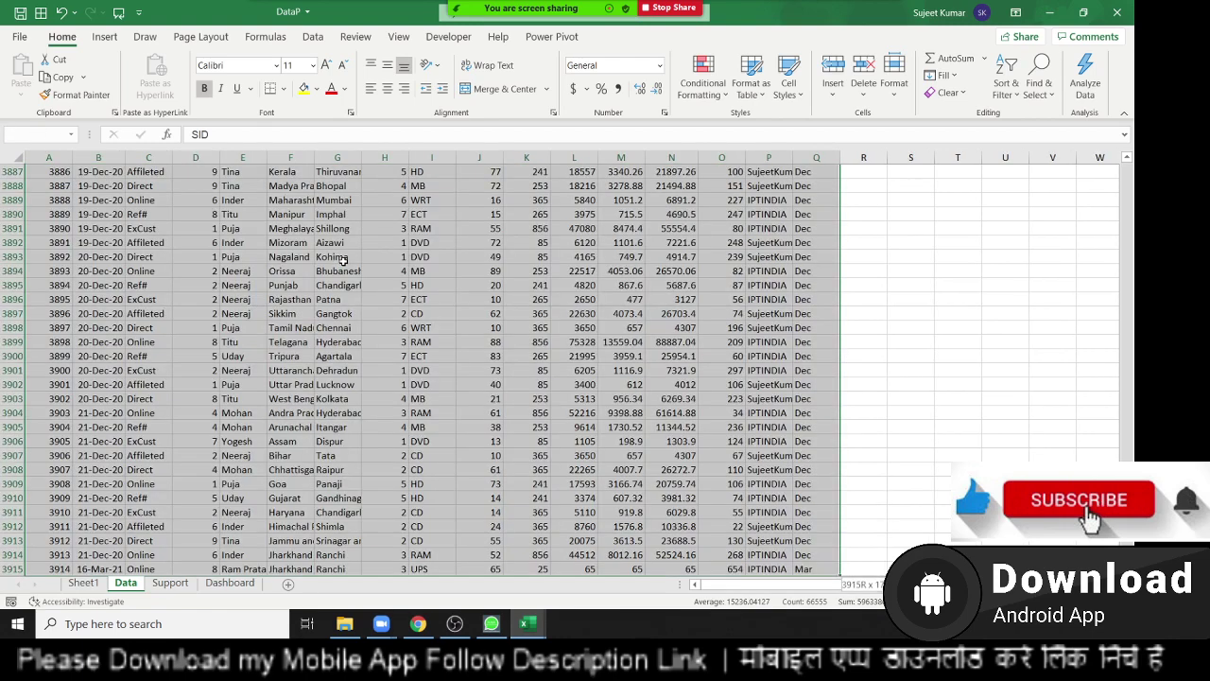
pyautogui.scroll(-4, 344, 277)
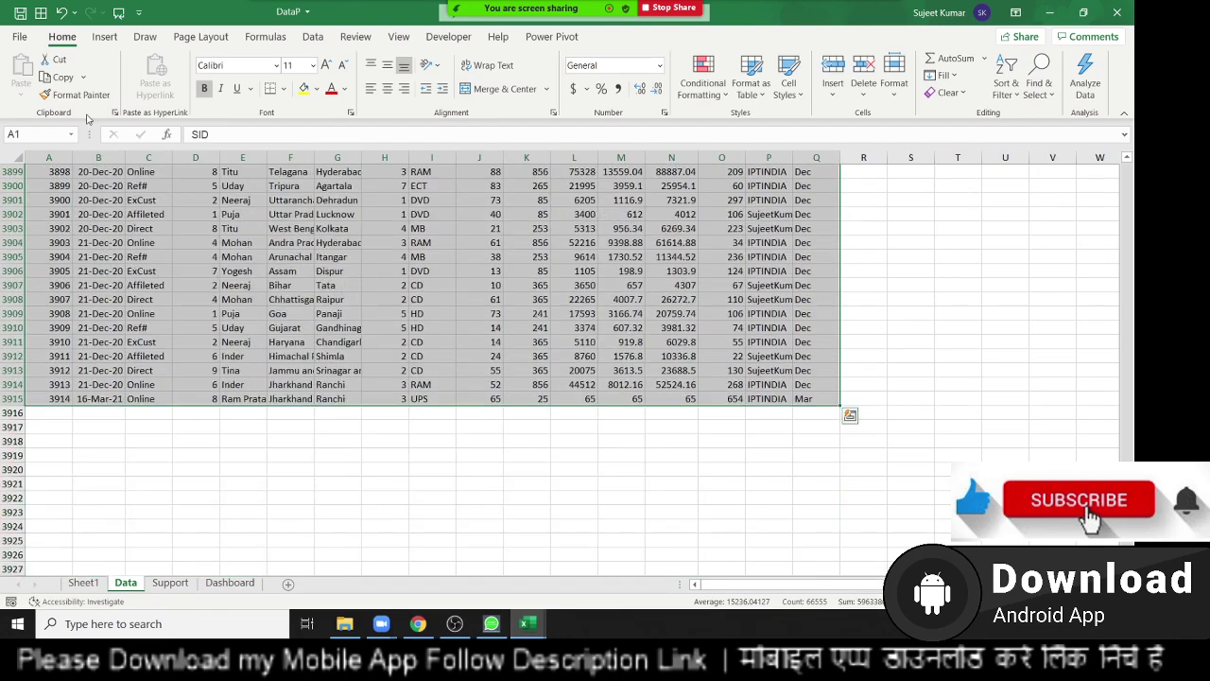
pyautogui.click(105, 37)
pyautogui.click(126, 71)
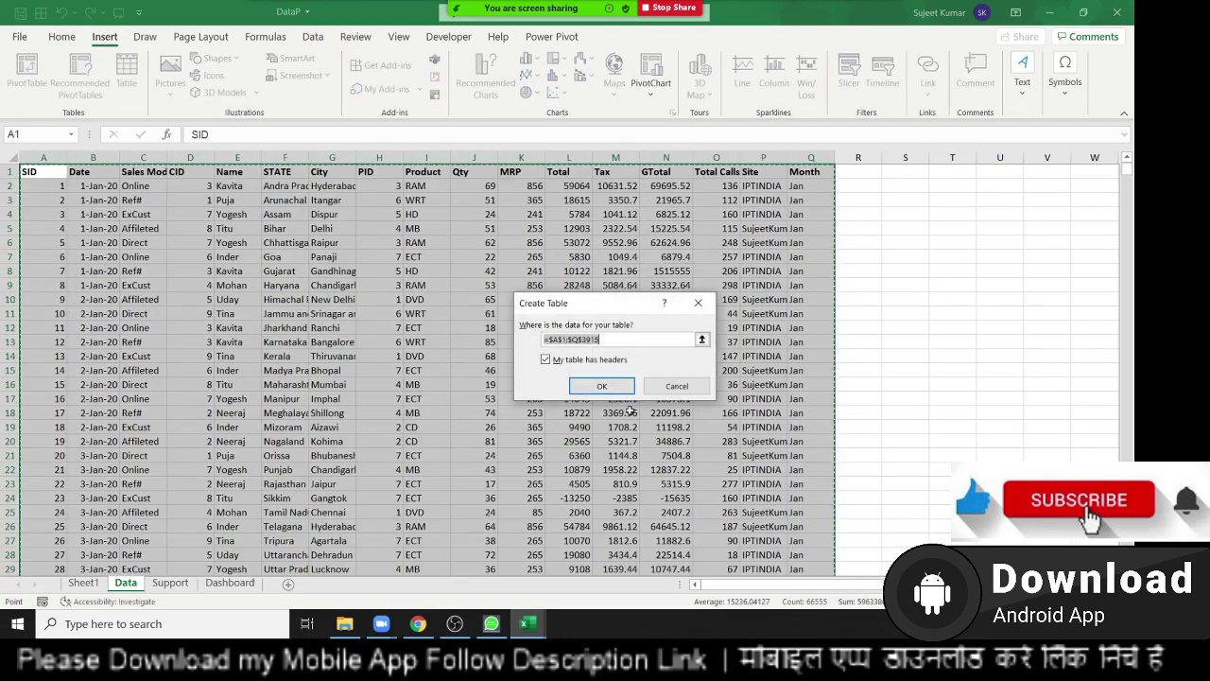
pyautogui.click(610, 385)
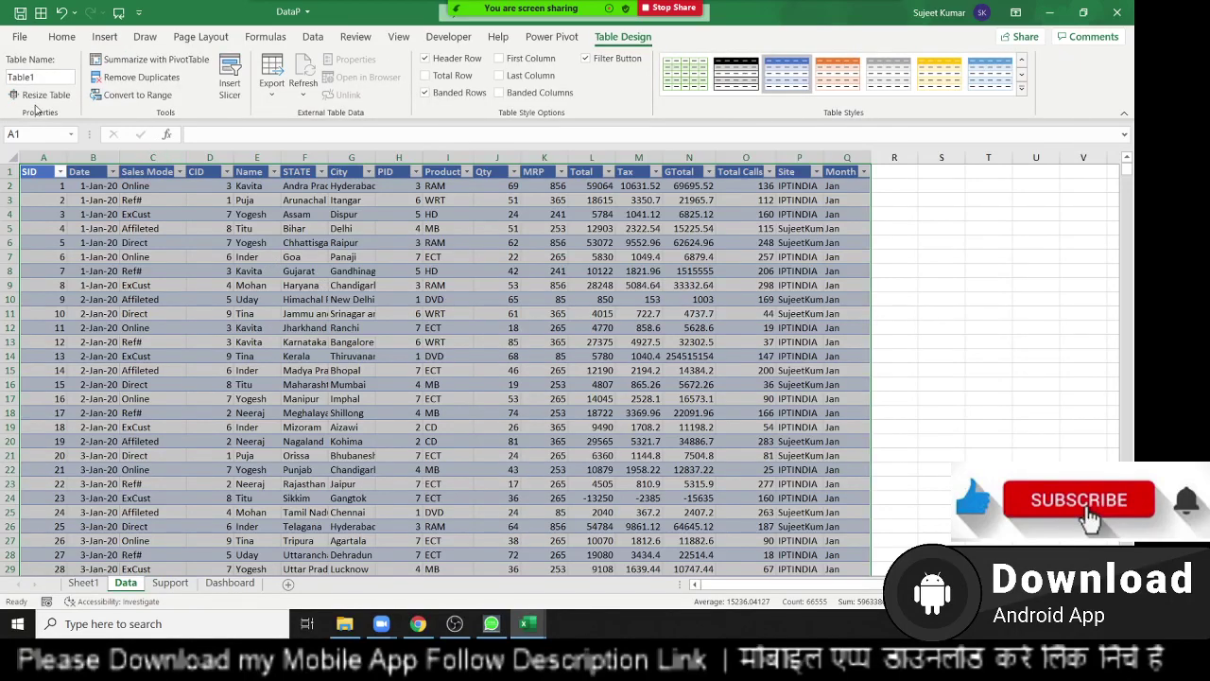
pyautogui.click(63, 38)
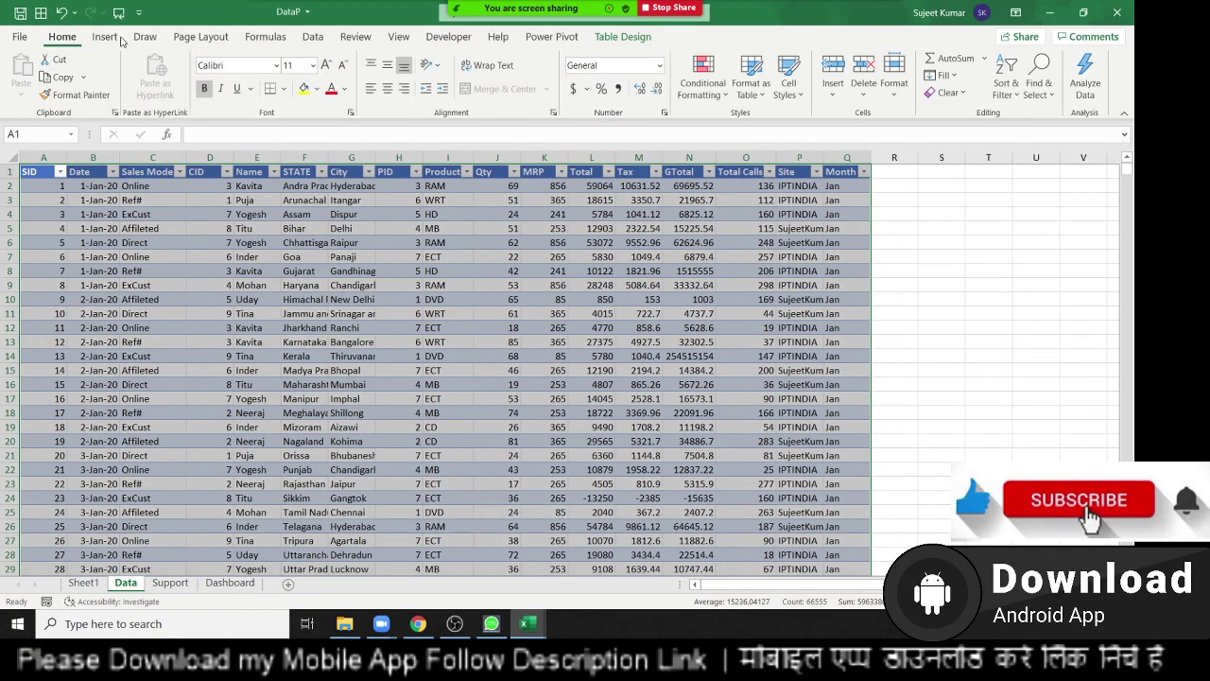
# Step: Build a PivotTable from Table1 on new Sheet2 with Name rows and Sum of Qty, totalling 199149
pyautogui.click(105, 37)
pyautogui.click(26, 71)
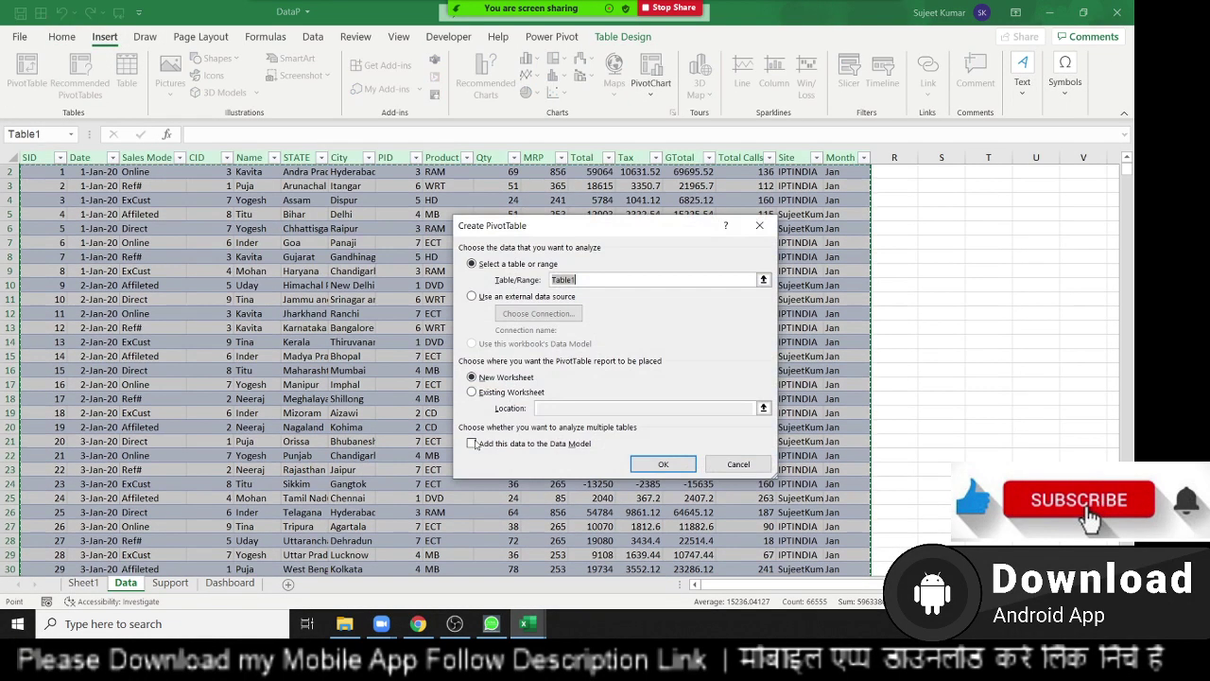
pyautogui.click(649, 467)
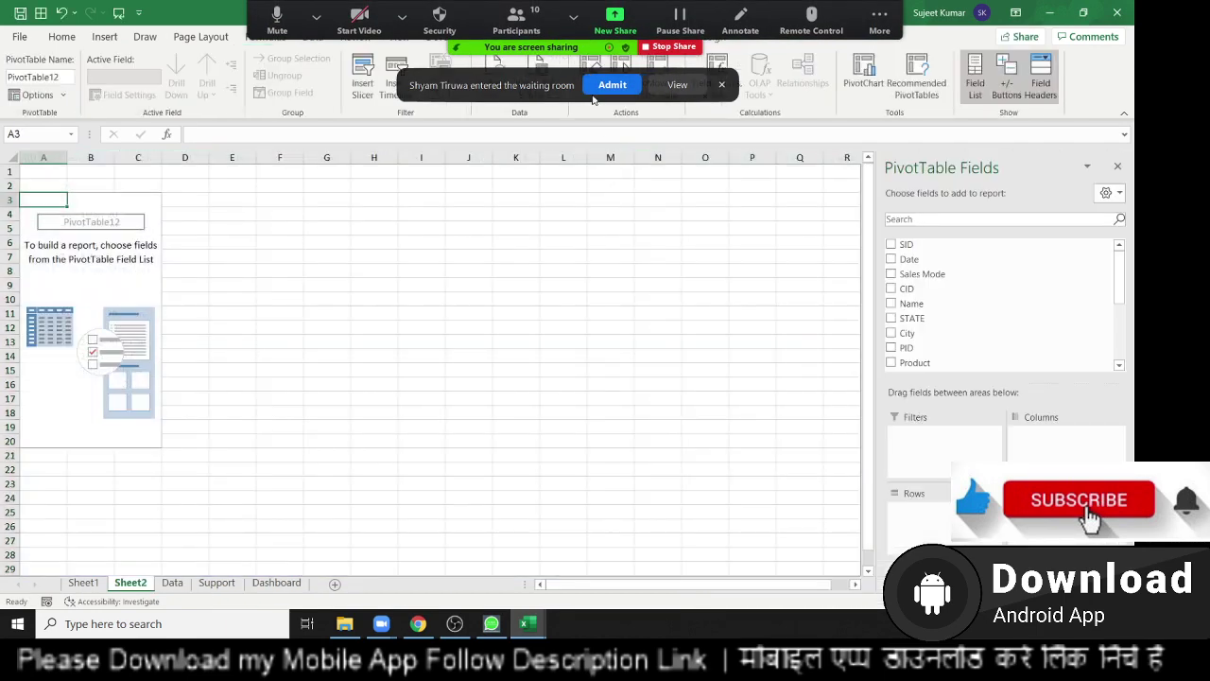
pyautogui.click(610, 85)
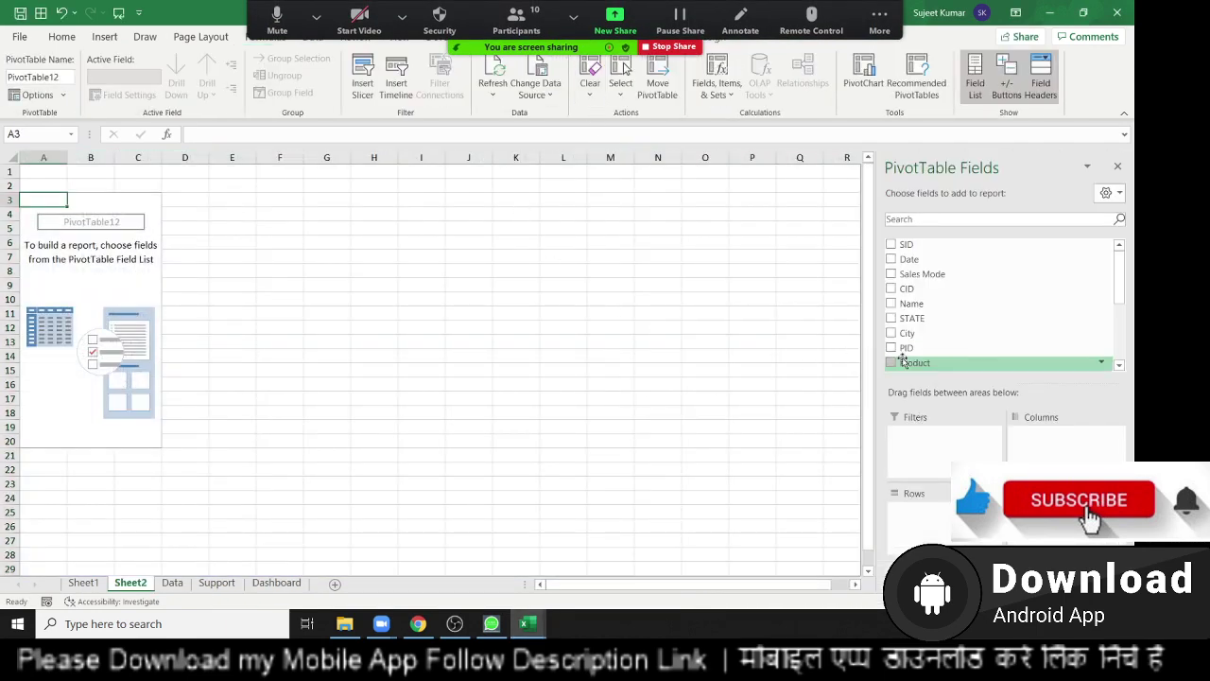
pyautogui.moveTo(912, 304); pyautogui.dragTo(940, 515)
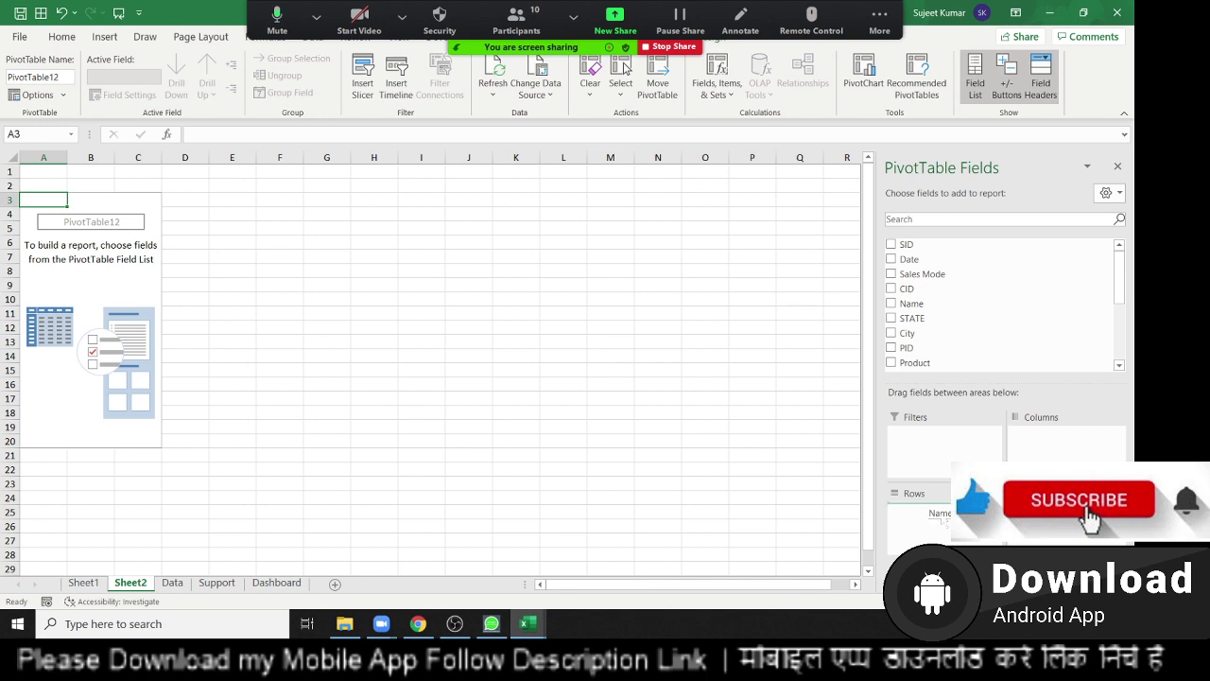
pyautogui.scroll(-2, 913, 354)
pyautogui.scroll(-2, 914, 345)
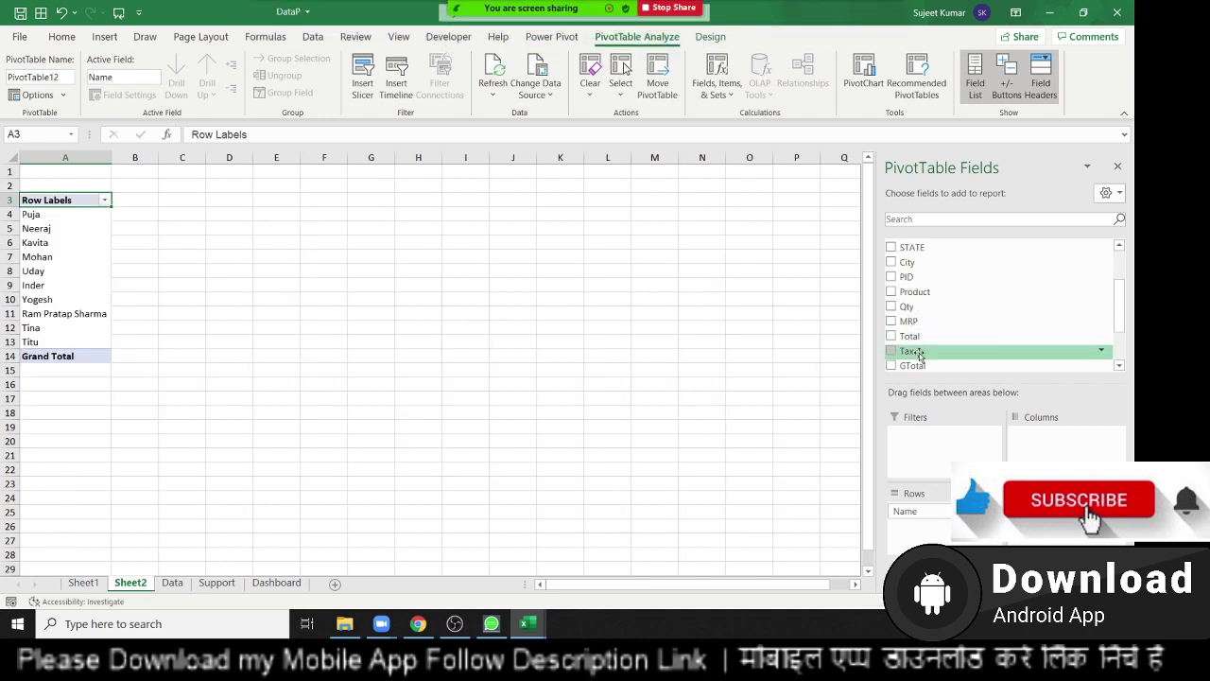
pyautogui.click(906, 306)
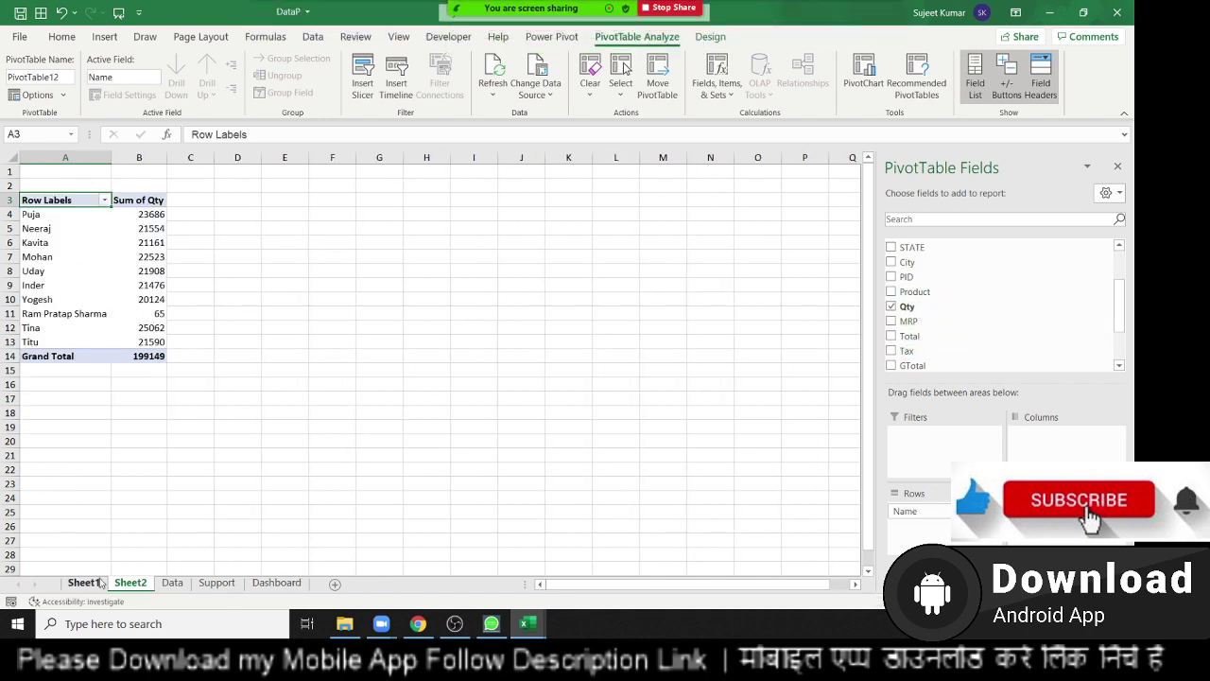
pyautogui.click(172, 582)
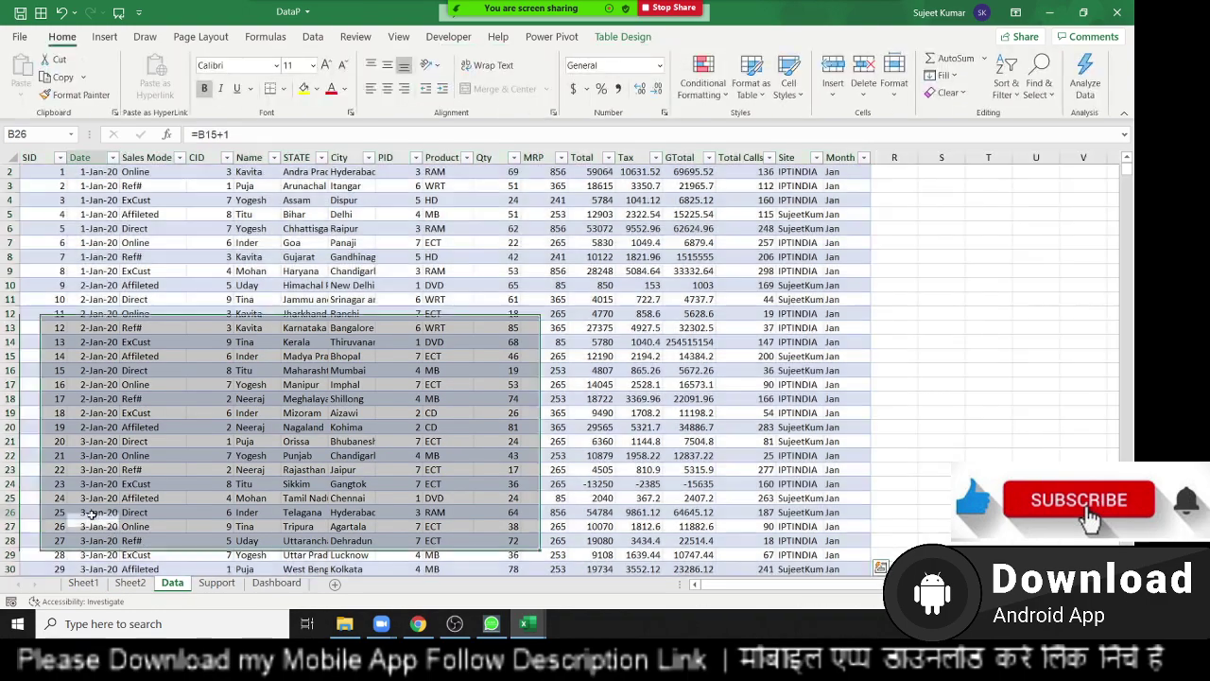
# Step: Enter SID 3914 in the empty row 3916, select that row across the columns, then undo the entry
pyautogui.press('Left')
pyautogui.hotkey('ctrl', 'Down')
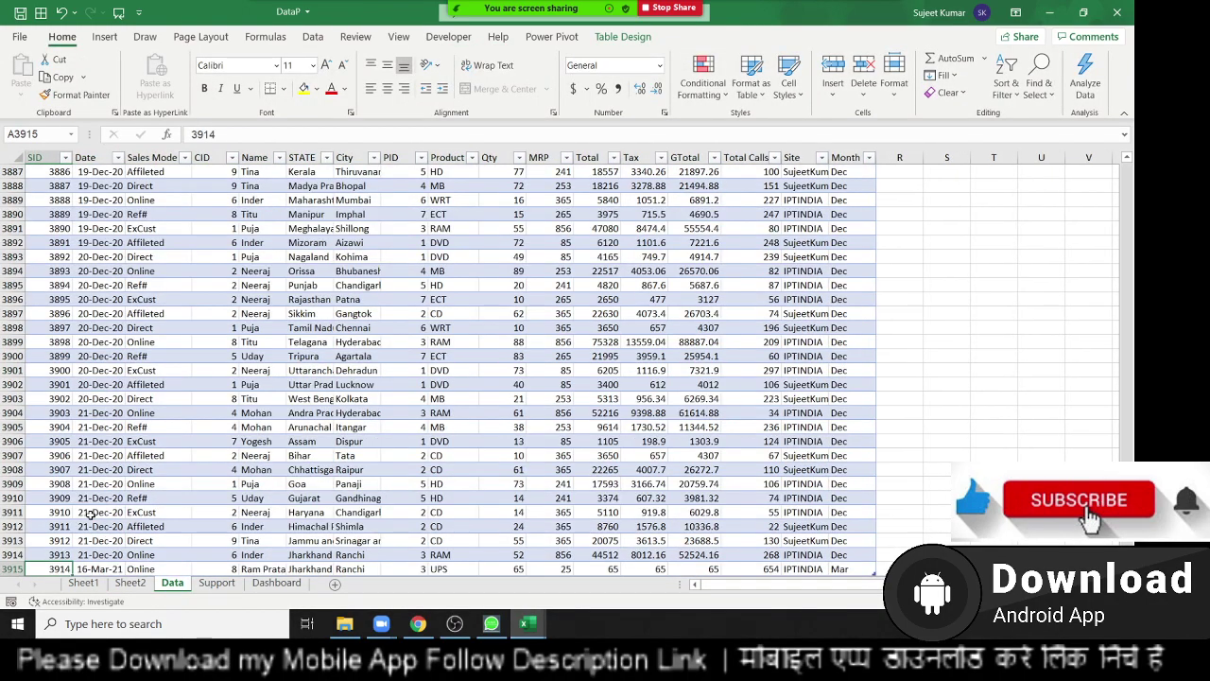
pyautogui.press('Down')
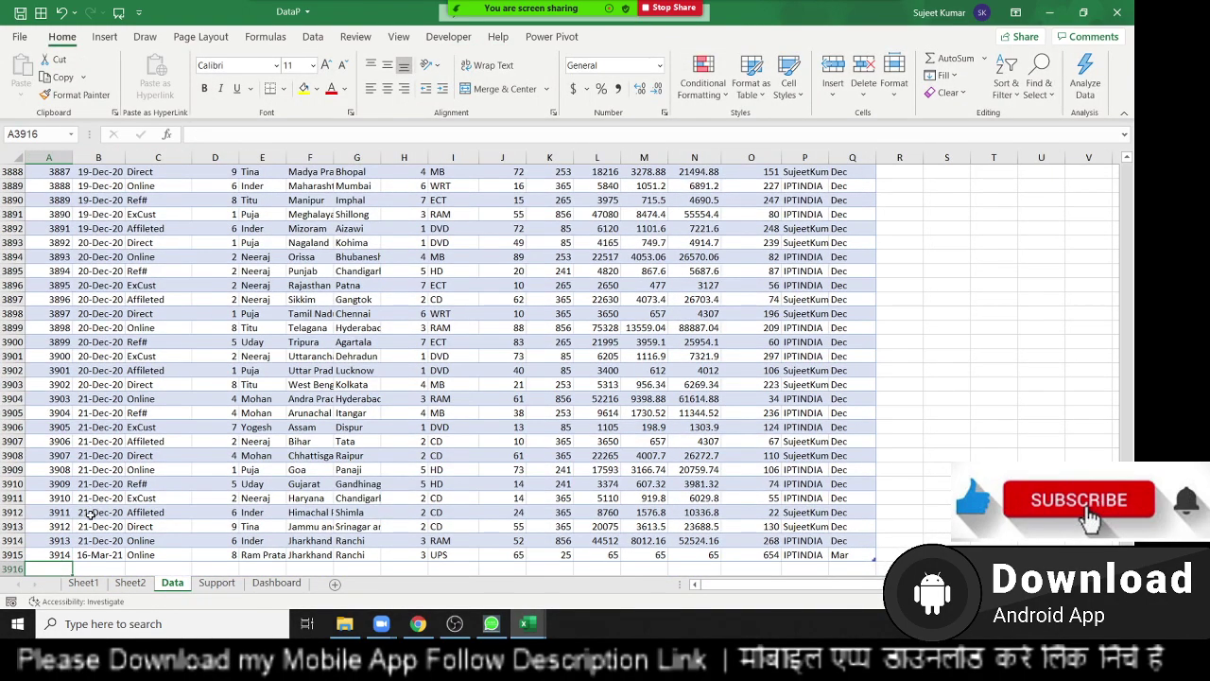
pyautogui.write('3')
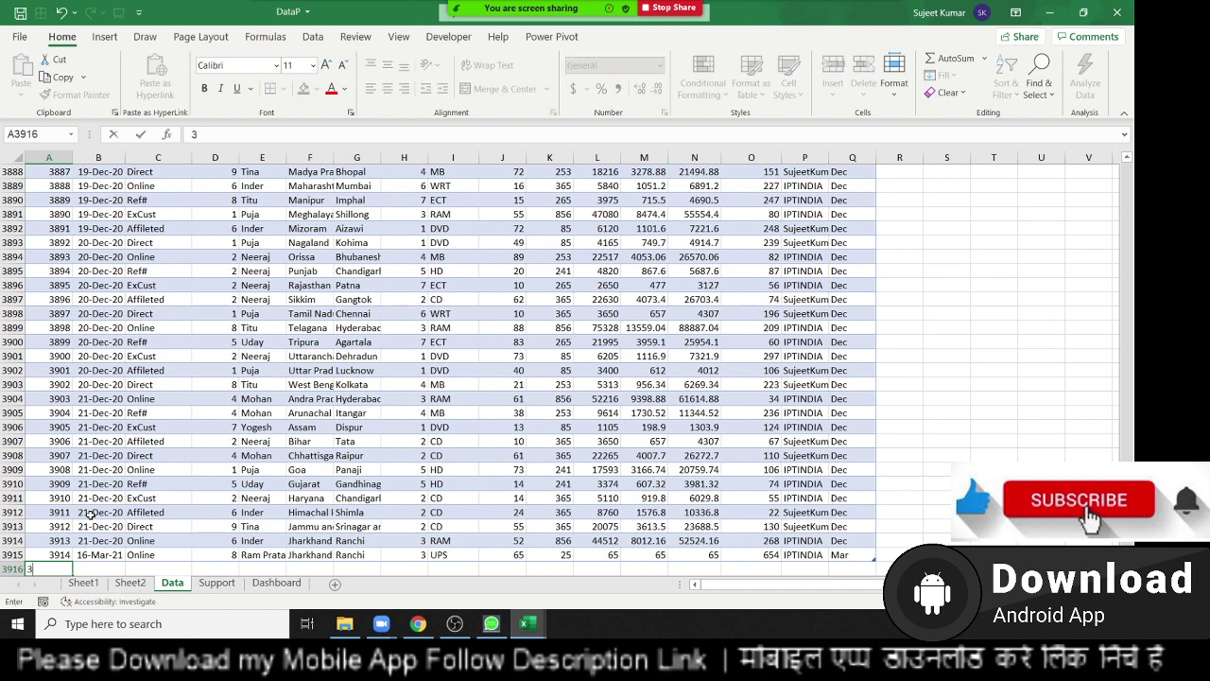
pyautogui.write('97')
pyautogui.press('BackSpace')
pyautogui.write('14')
pyautogui.press('Tab')
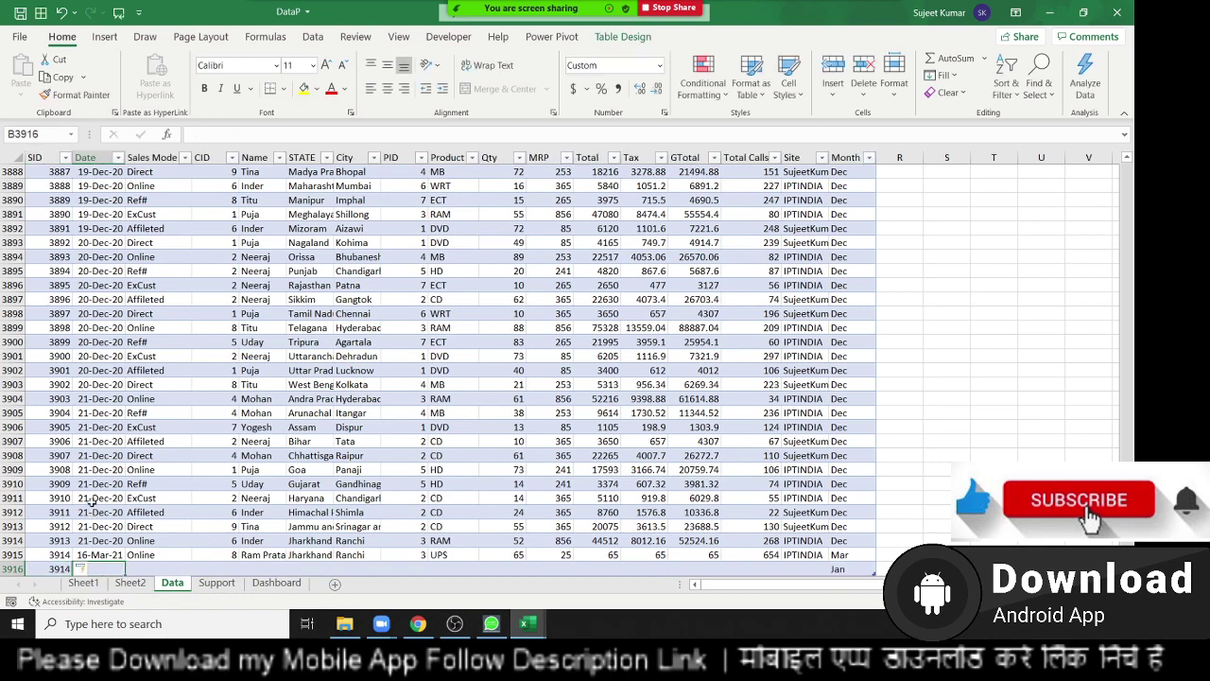
pyautogui.scroll(-2, 91, 502)
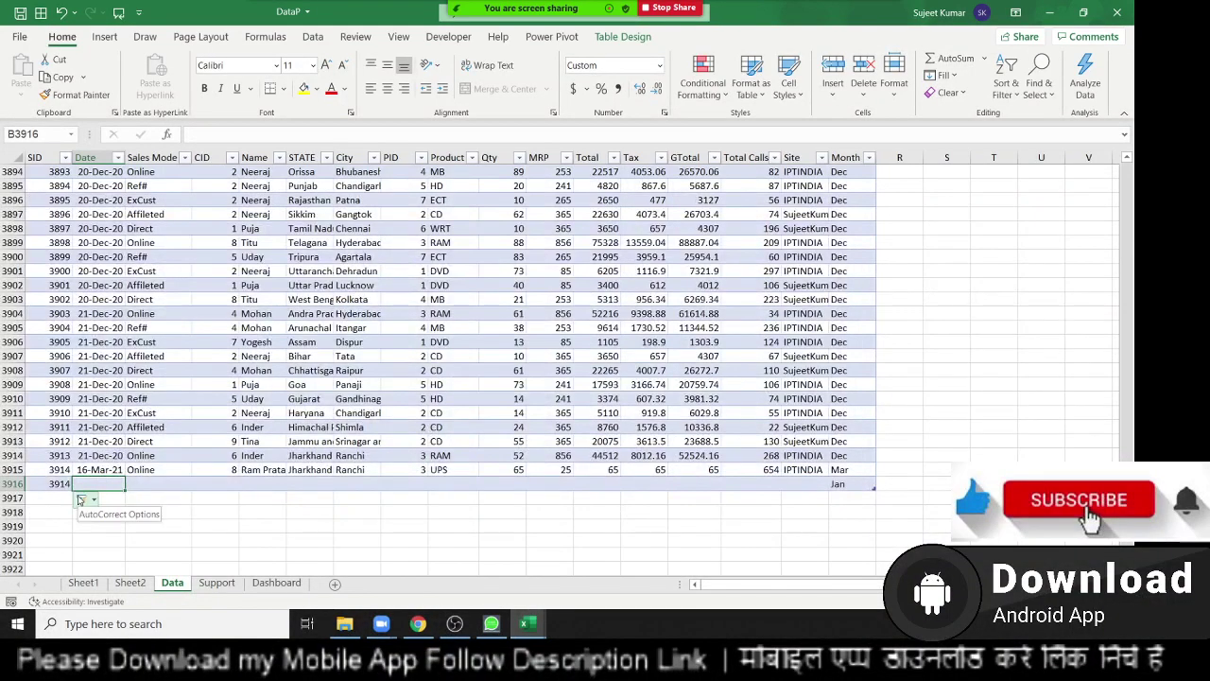
pyautogui.moveTo(66, 484); pyautogui.dragTo(677, 483)
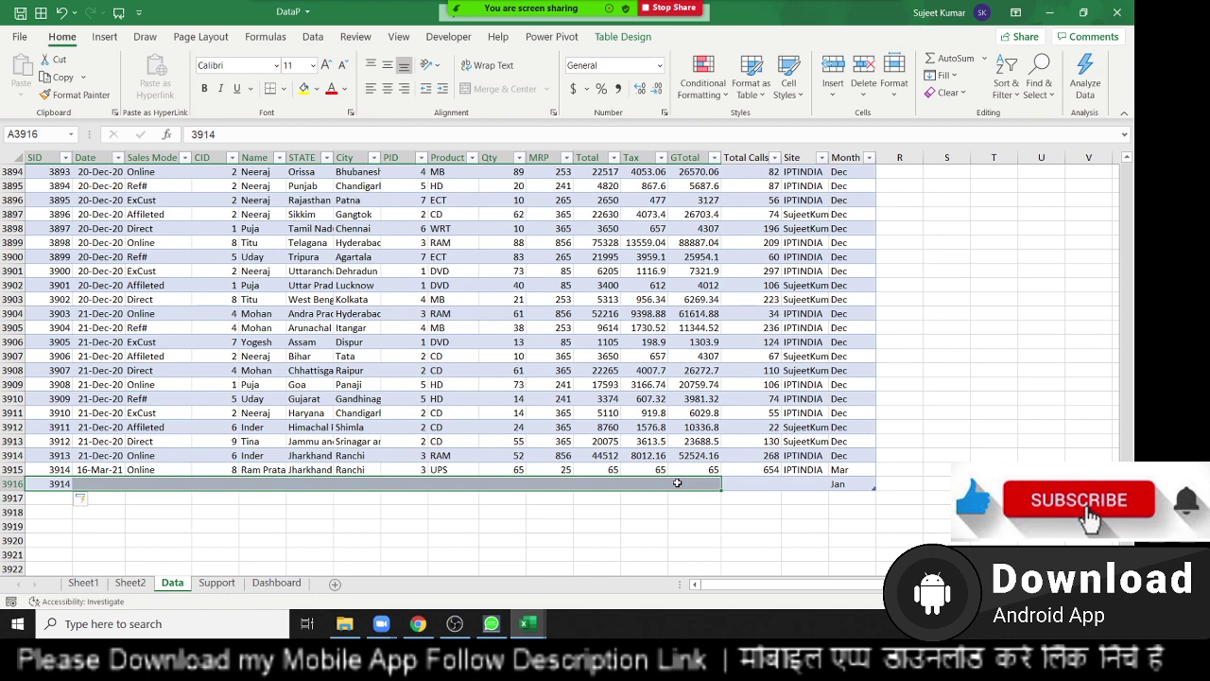
pyautogui.hotkey('ctrl', 'z')
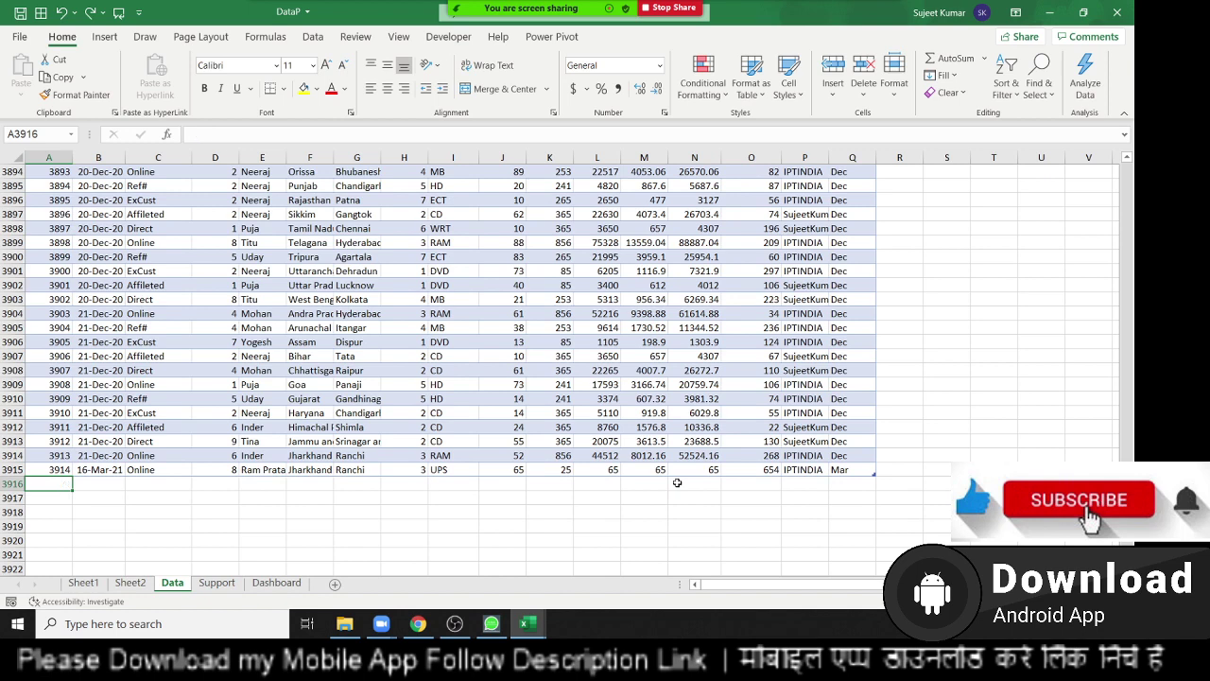
# Step: Convert the Data sheet's table into an ordinary cell range
pyautogui.click(260, 341)
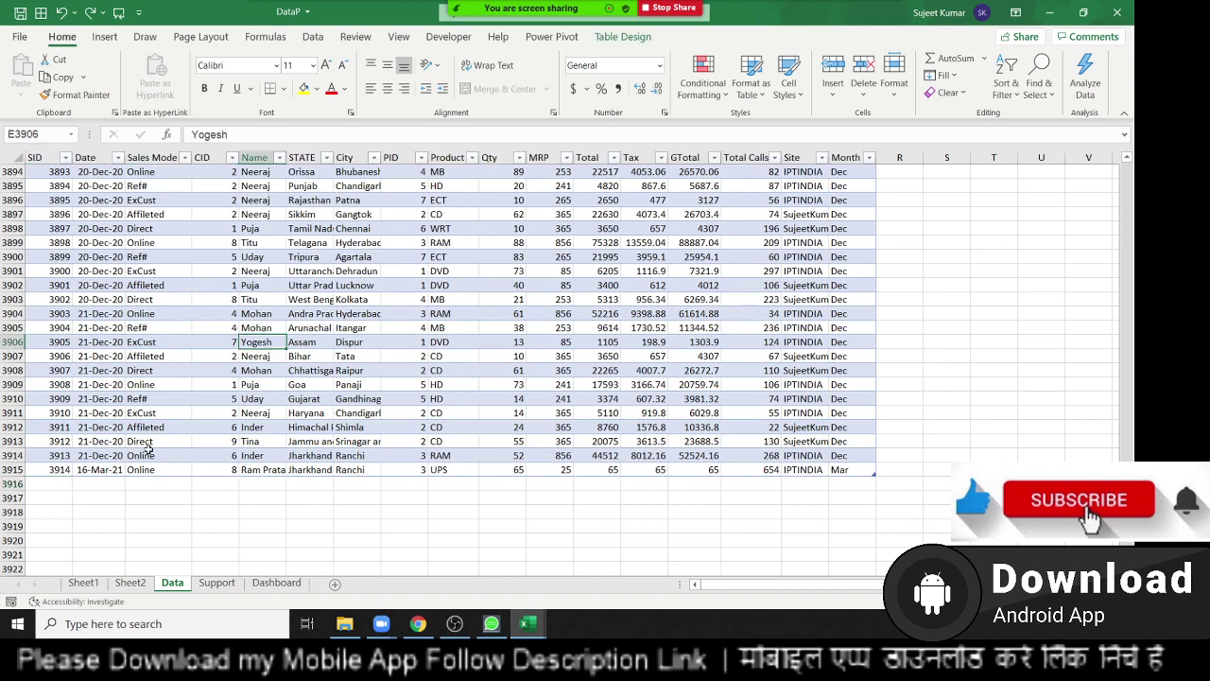
pyautogui.click(621, 39)
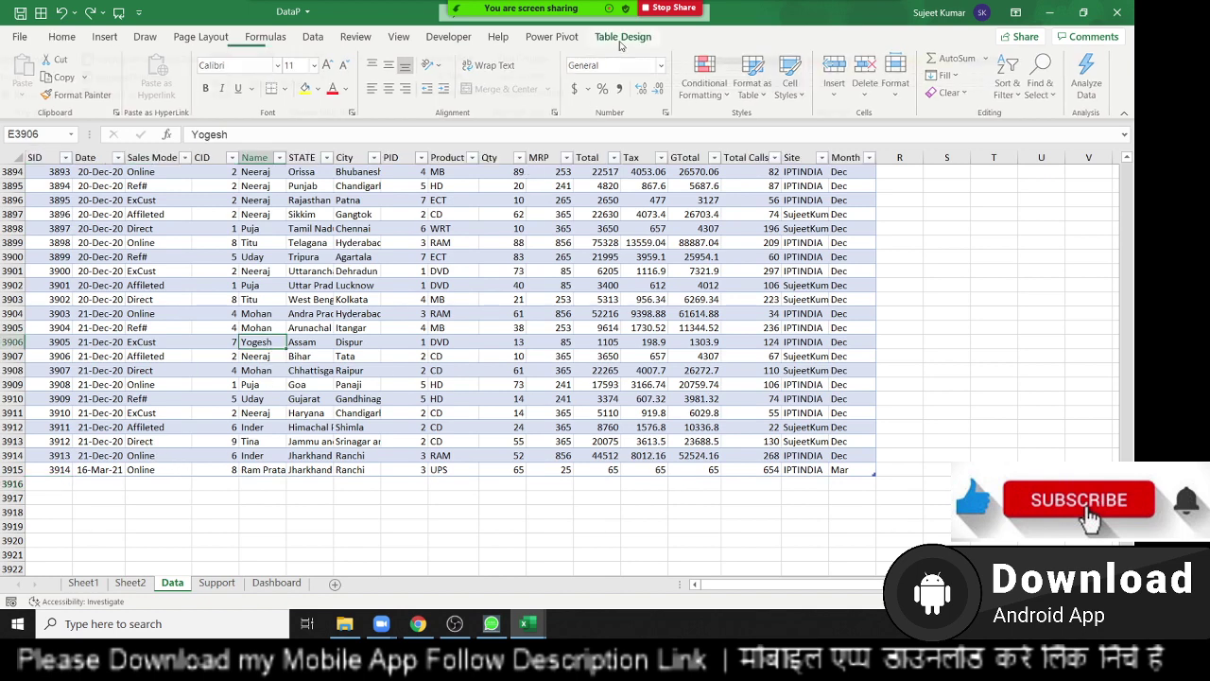
pyautogui.click(161, 95)
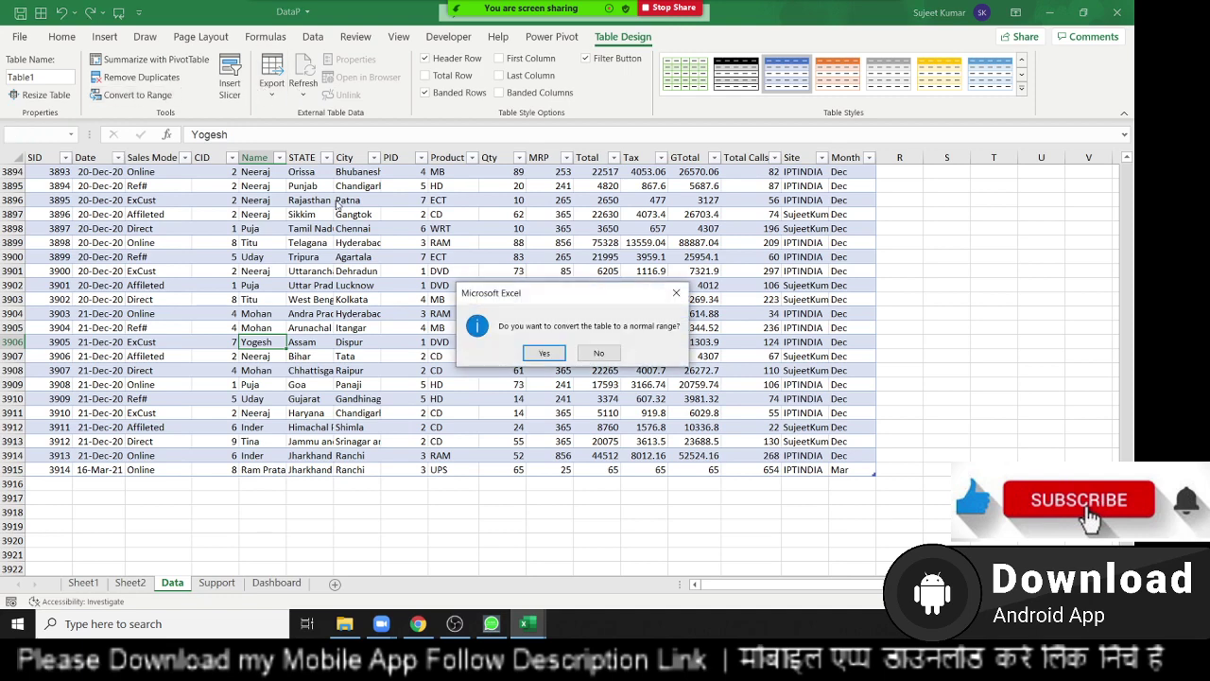
pyautogui.click(545, 352)
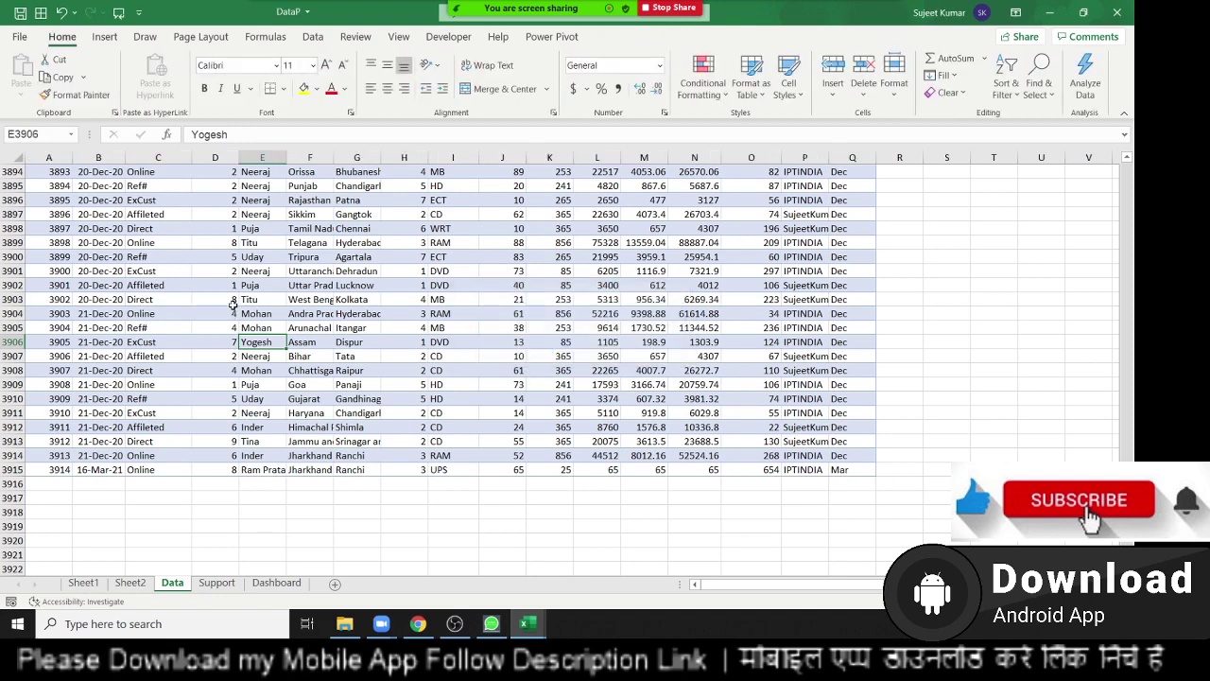
pyautogui.click(170, 286)
# Step: Return the selection to cell A1 and bring up Sheet2 with its old pivot
pyautogui.hotkey('ctrl', 'Up')
pyautogui.press('Left')
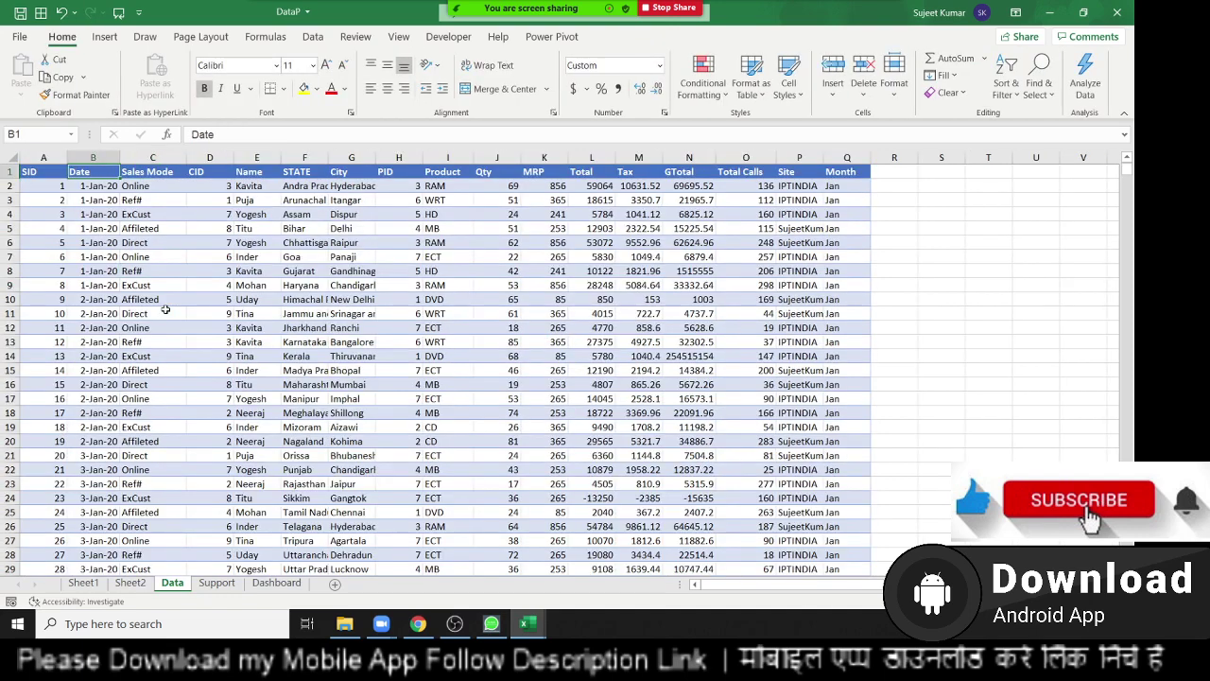
pyautogui.press('Left')
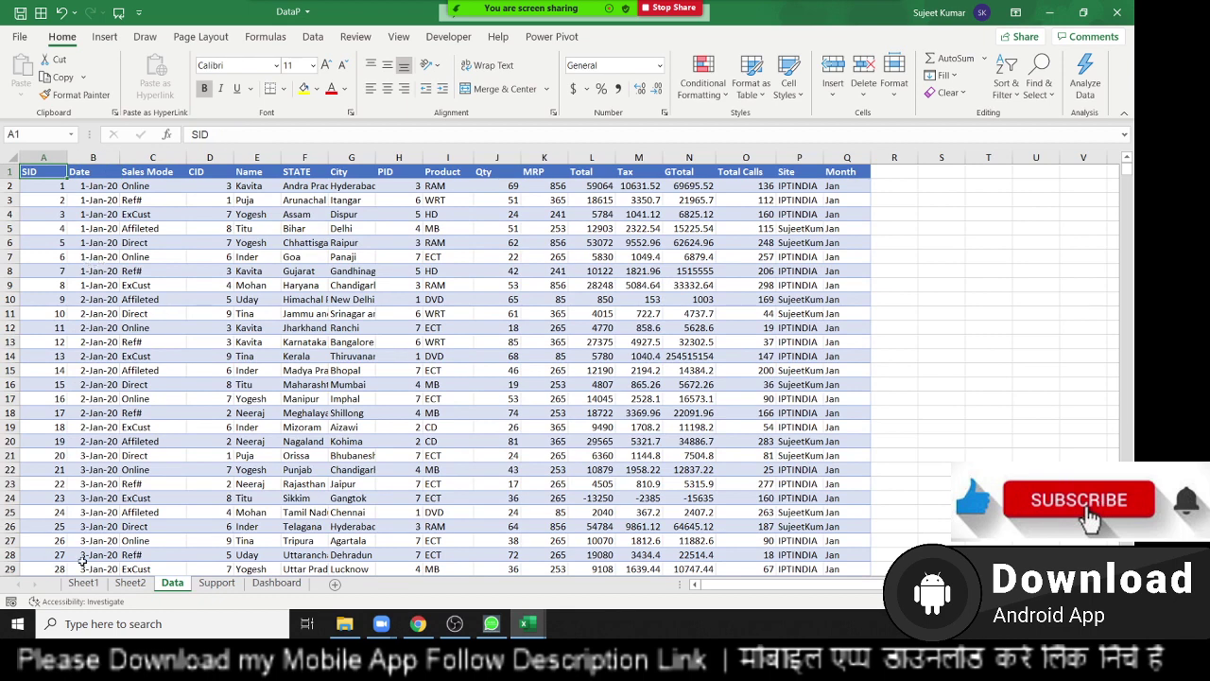
pyautogui.click(132, 584)
# Step: Permanently delete Sheet2 along with its old pivot
pyautogui.rightClick(132, 584)
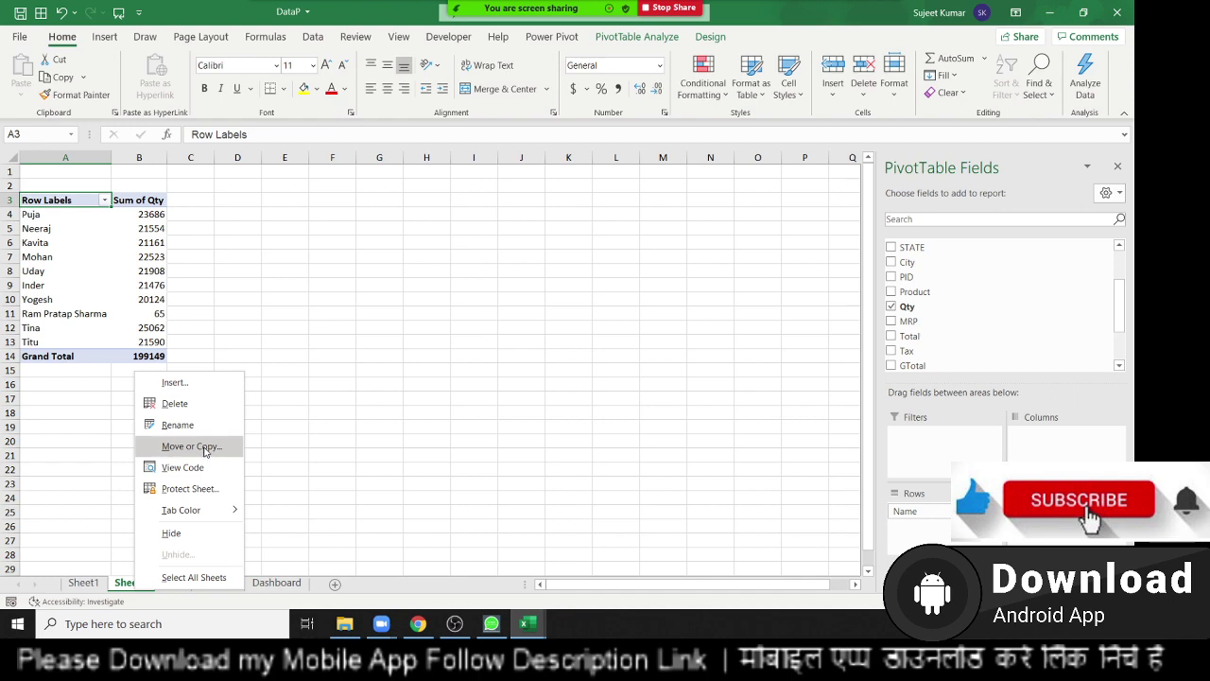
pyautogui.click(210, 401)
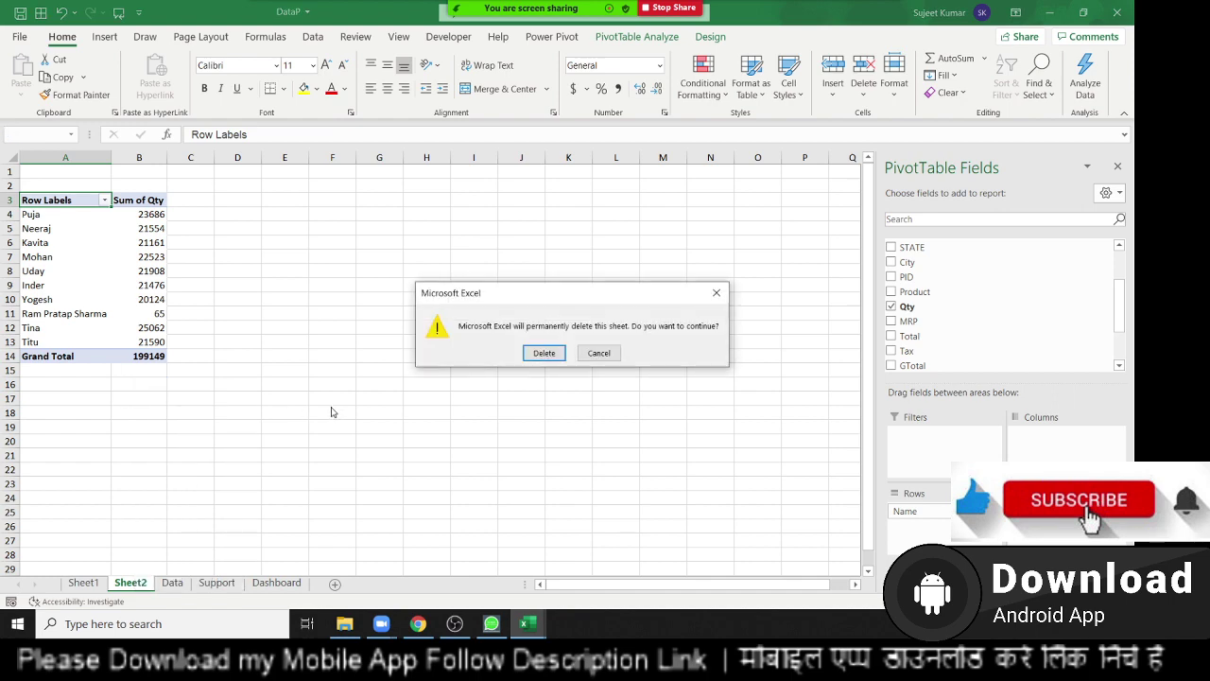
pyautogui.click(528, 357)
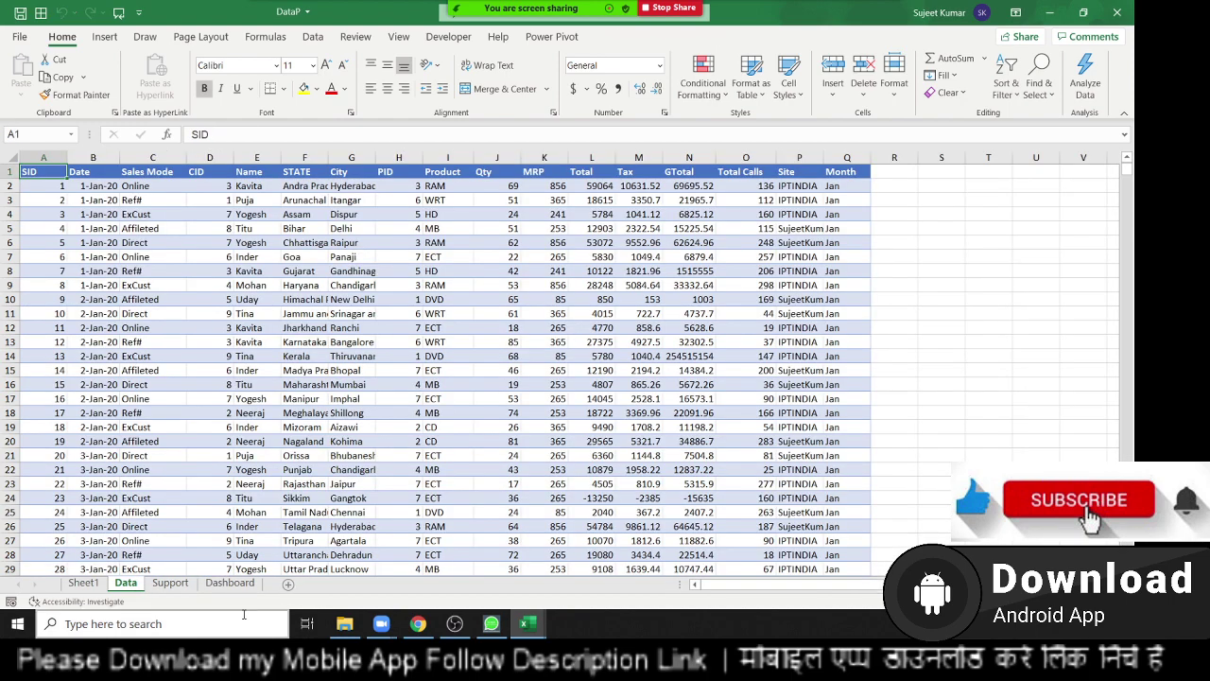
# Step: Add a new blank Sheet3 next to the Data sheet
pyautogui.click(289, 586)
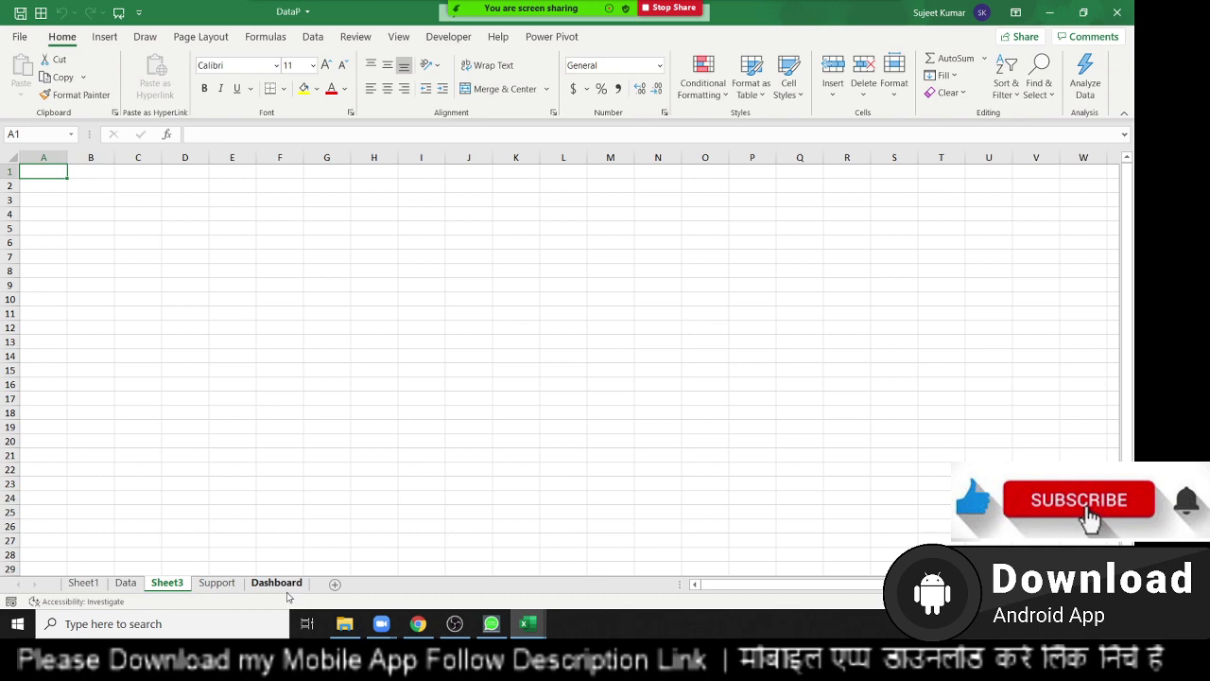
pyautogui.click(129, 586)
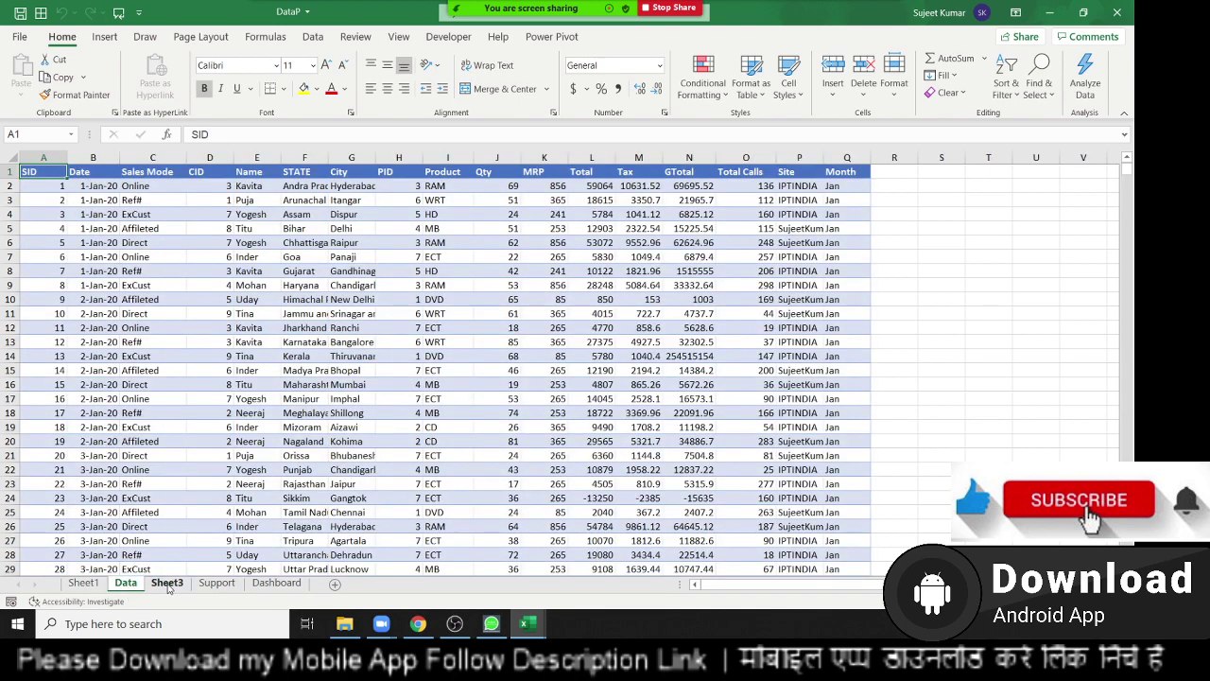
pyautogui.click(168, 585)
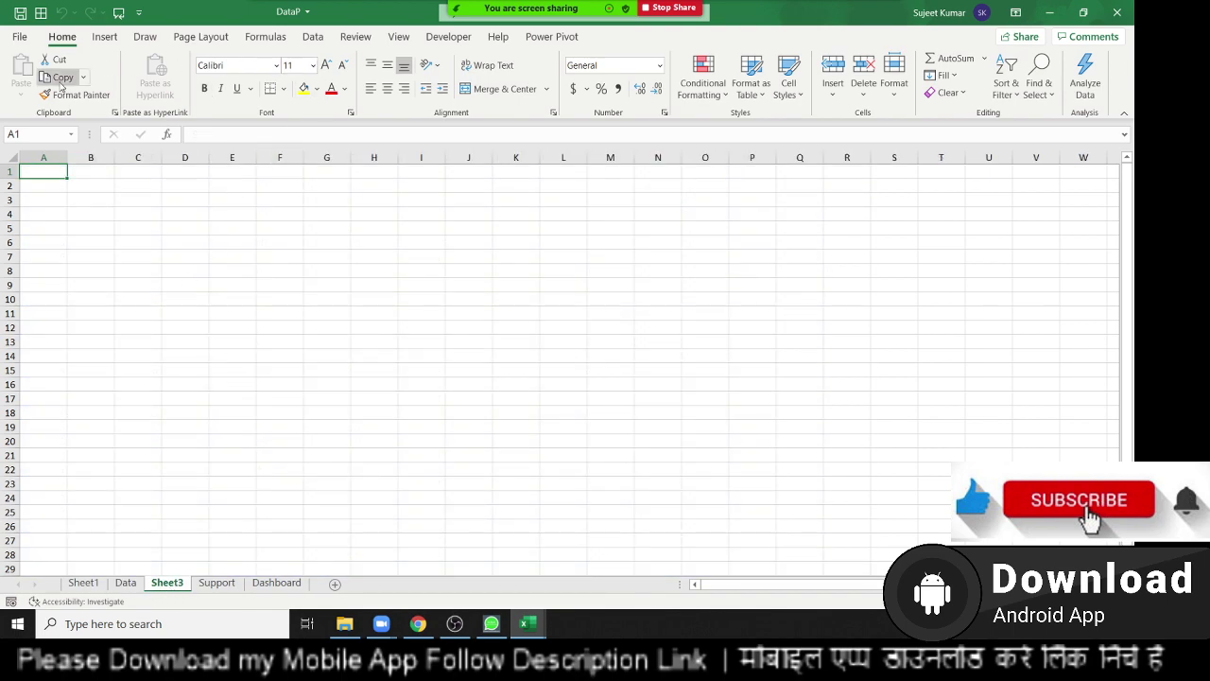
pyautogui.click(105, 38)
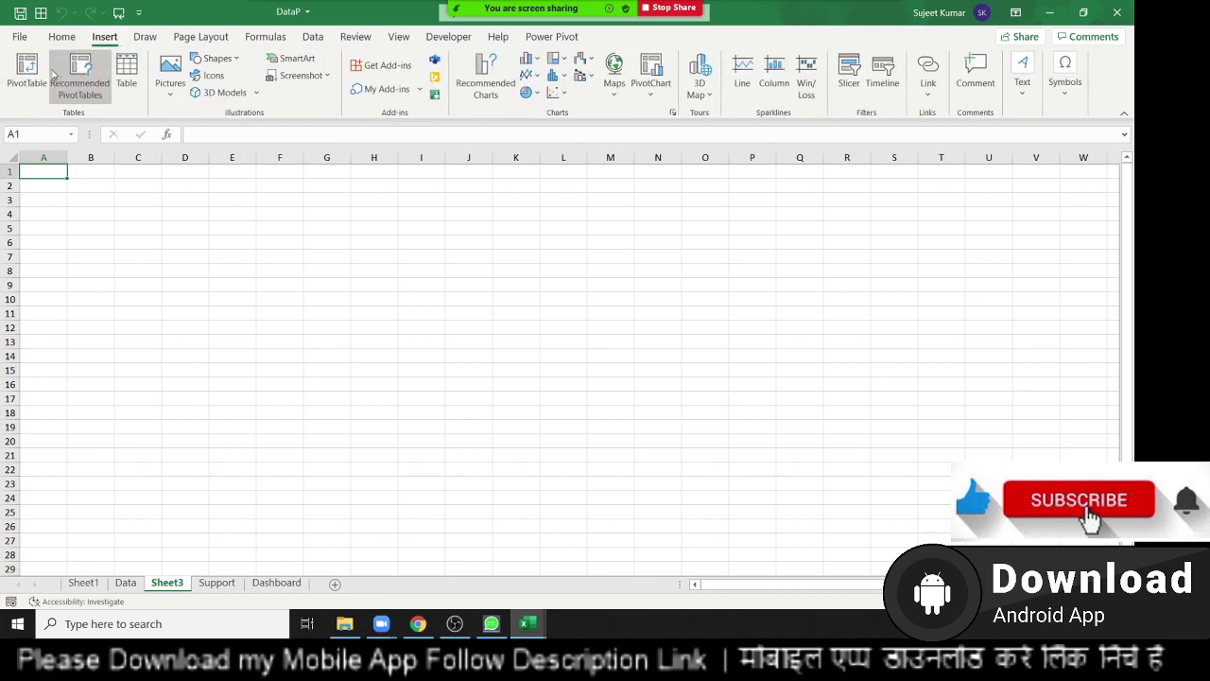
# Step: Start a new PivotTable that uses an external data source, browsing for more connections
pyautogui.click(26, 74)
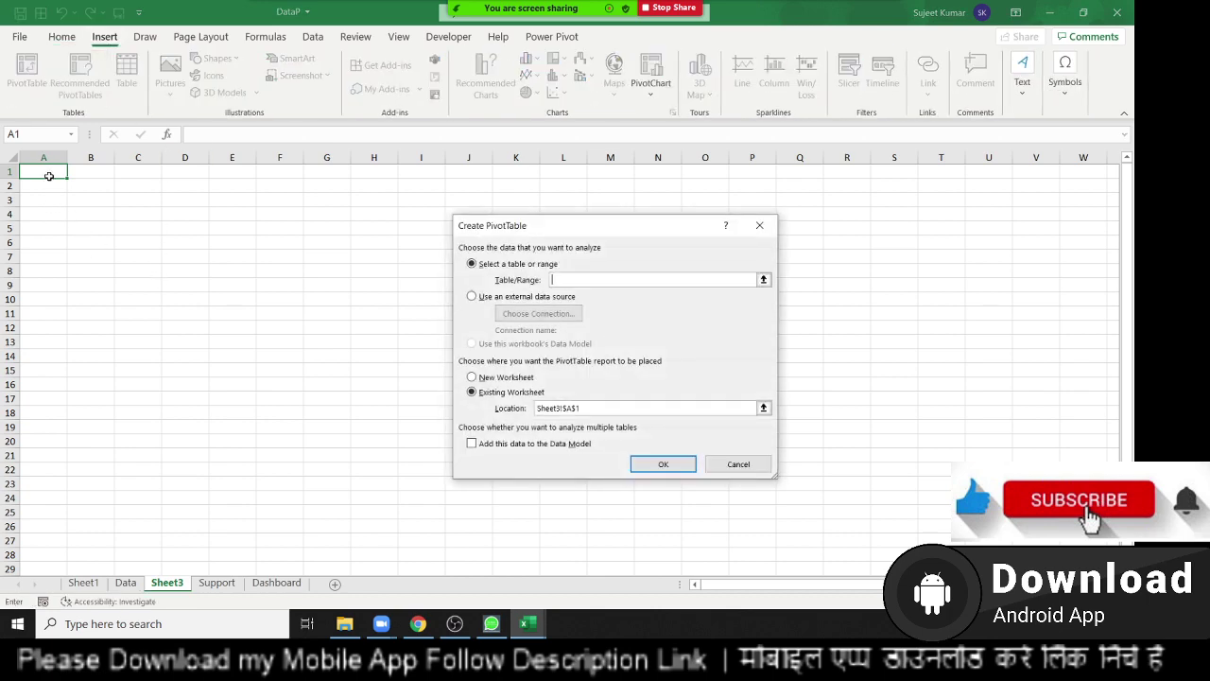
pyautogui.click(494, 297)
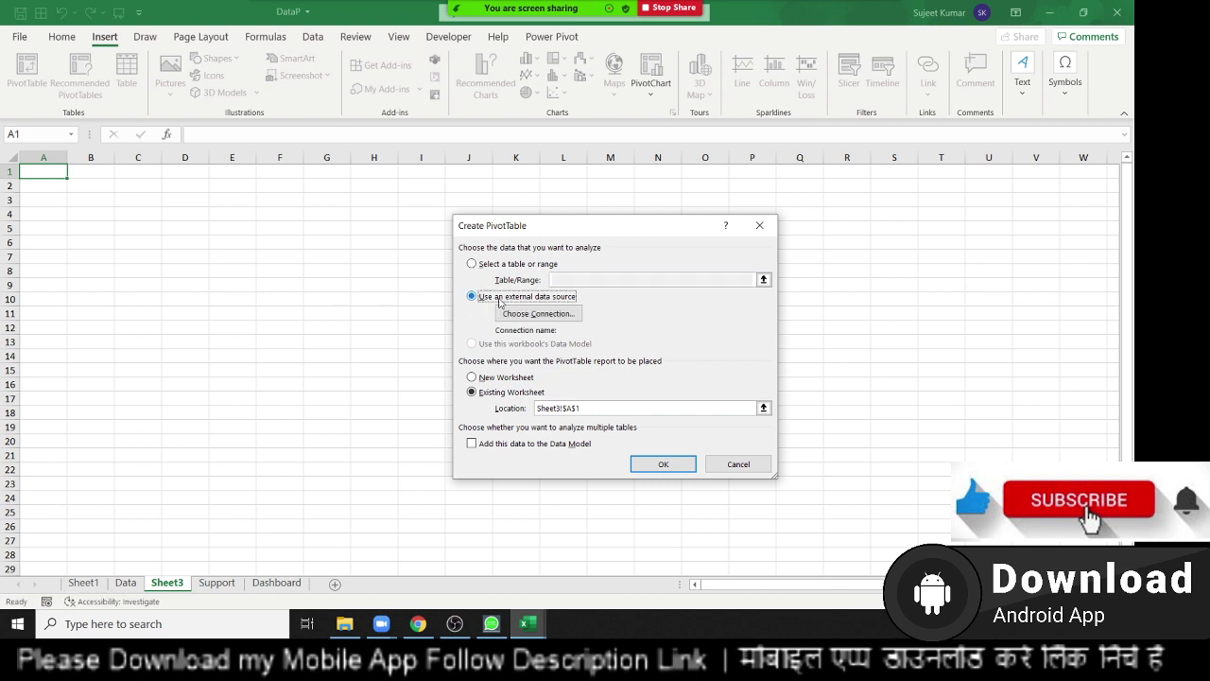
pyautogui.click(530, 319)
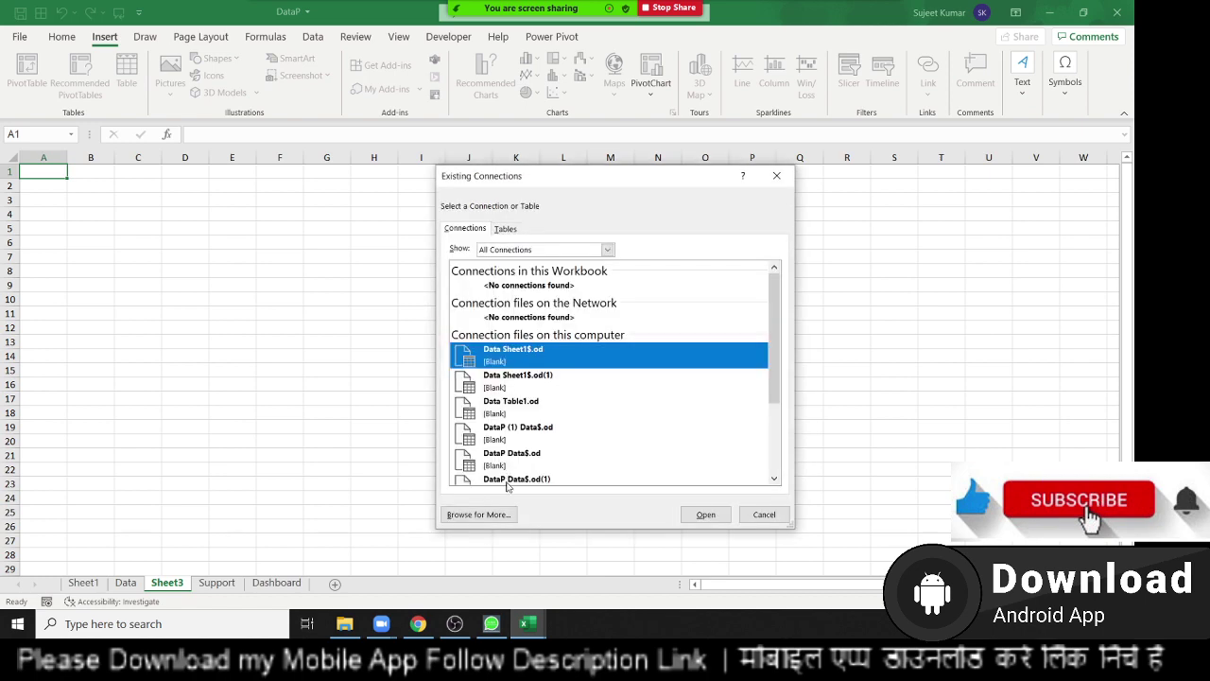
pyautogui.click(492, 519)
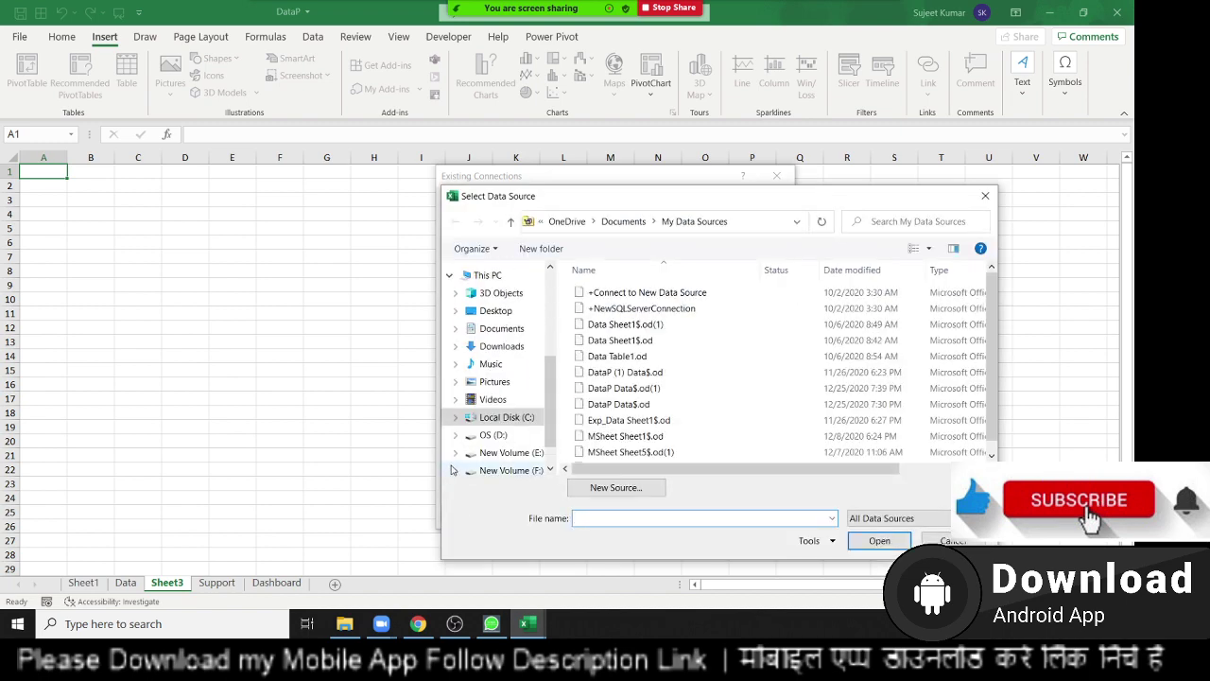
# Step: Connect to the DataP workbook in Downloads and choose its Data$ table
pyautogui.click(499, 348)
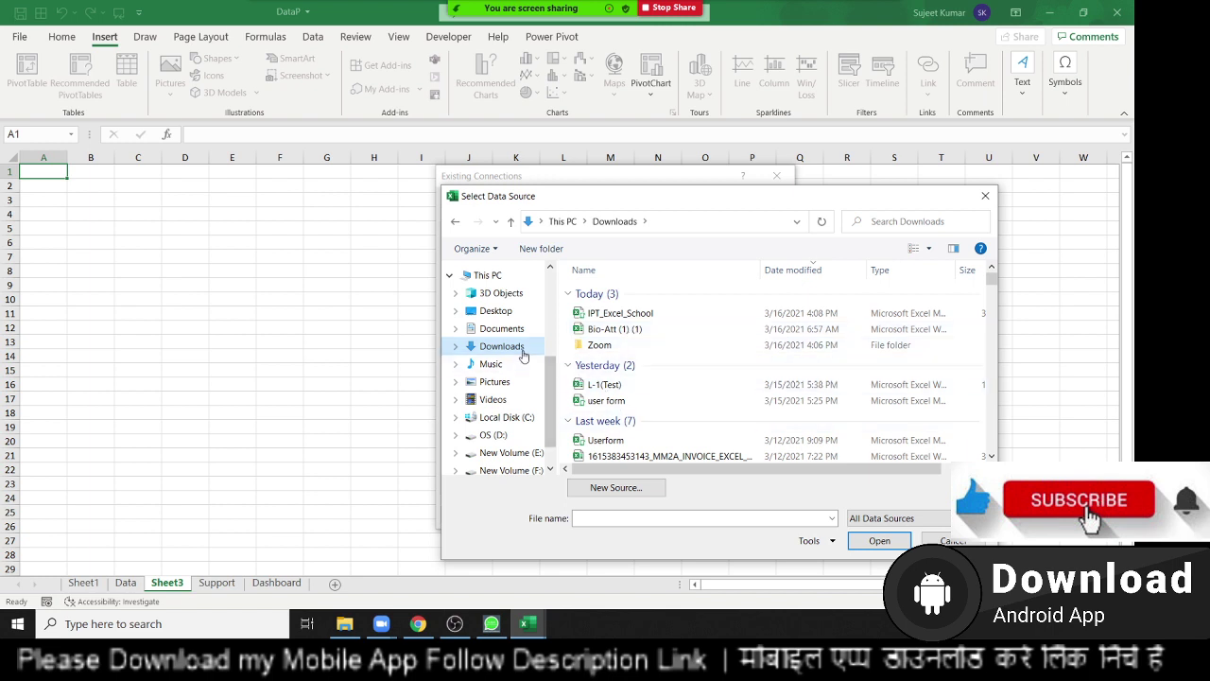
pyautogui.scroll(-4, 629, 383)
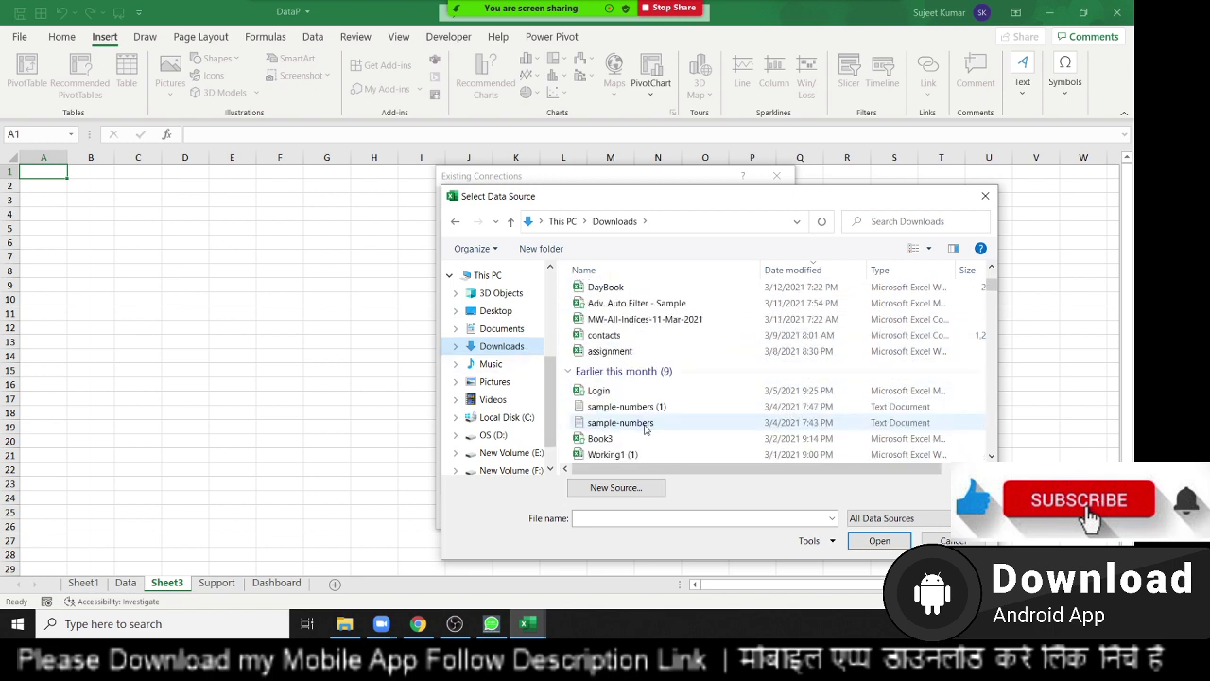
pyautogui.scroll(-2, 645, 421)
pyautogui.click(599, 398)
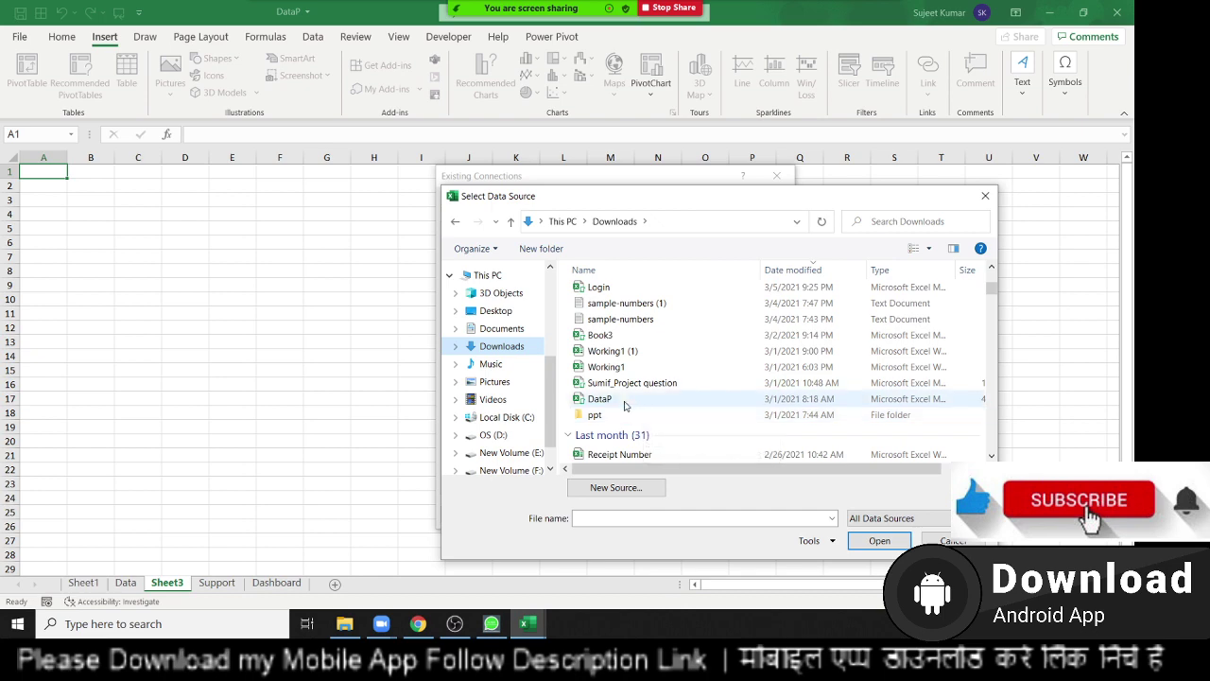
pyautogui.click(872, 543)
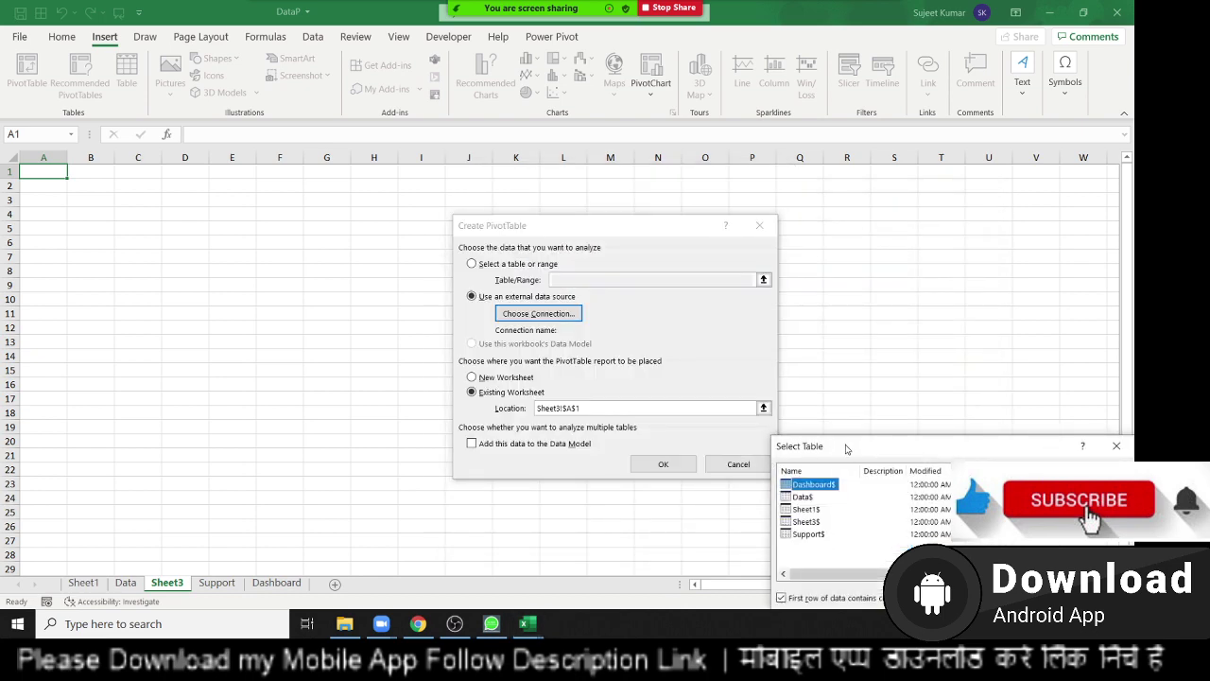
pyautogui.moveTo(848, 445); pyautogui.dragTo(766, 219)
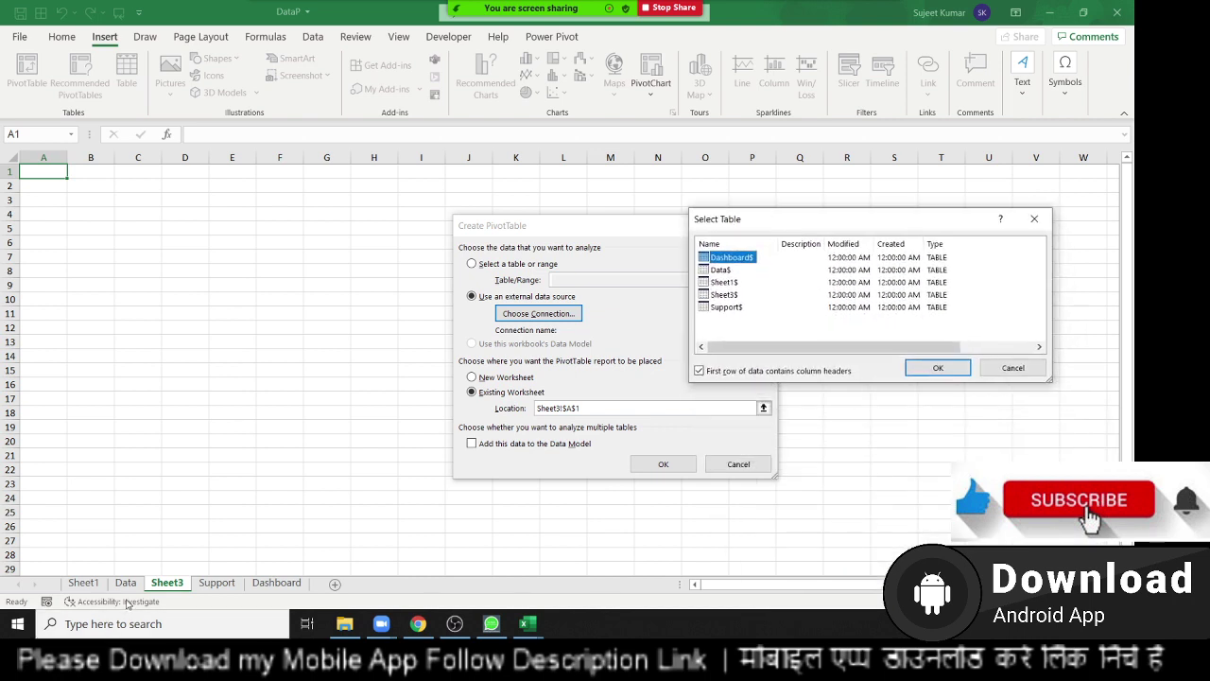
pyautogui.click(718, 270)
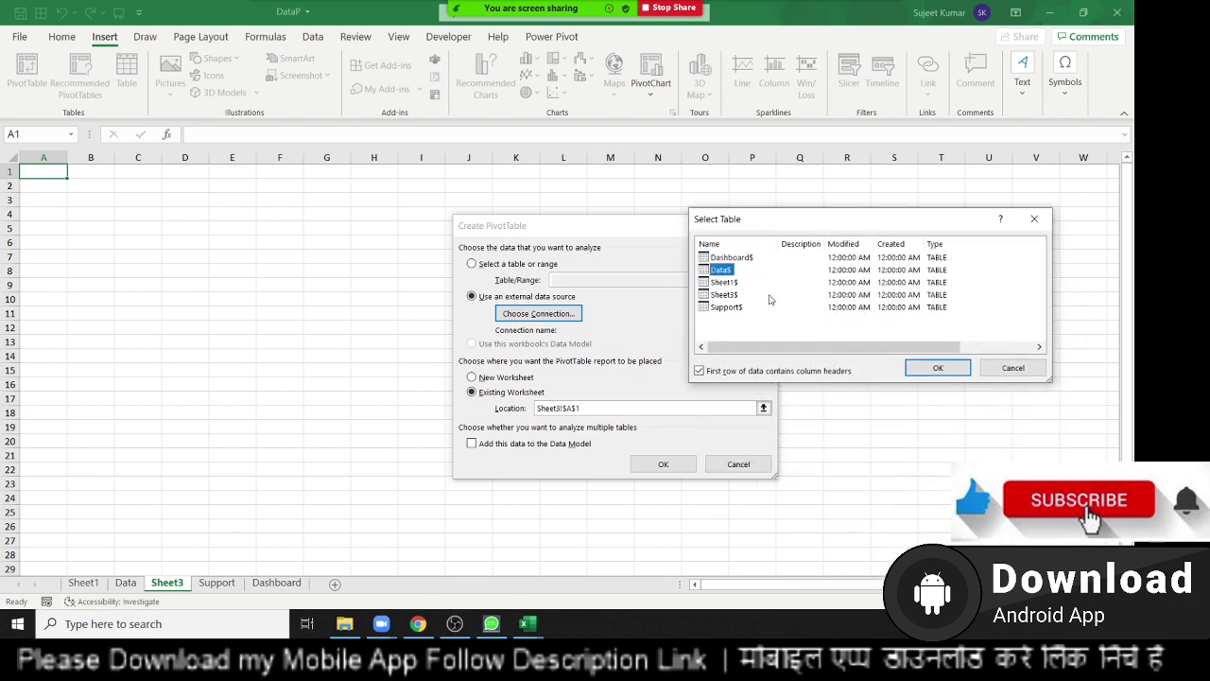
pyautogui.click(925, 369)
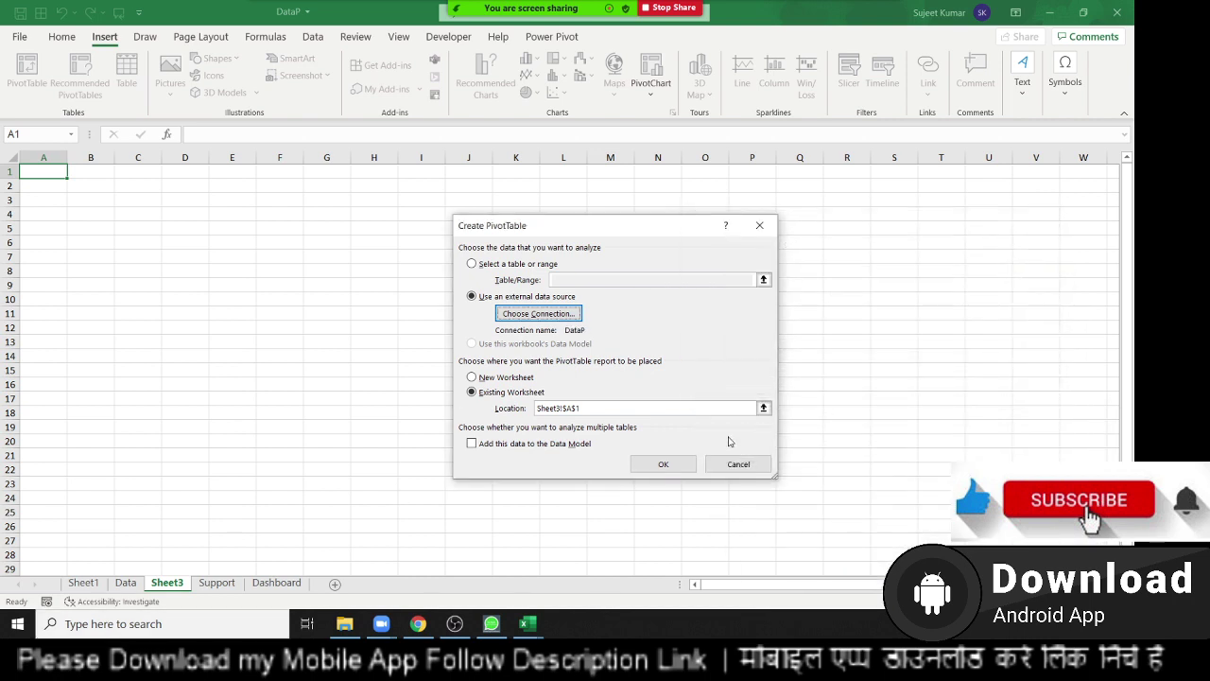
# Step: Create the Sheet3 pivot with Name in Rows and Sum of Qty as the value
pyautogui.click(688, 467)
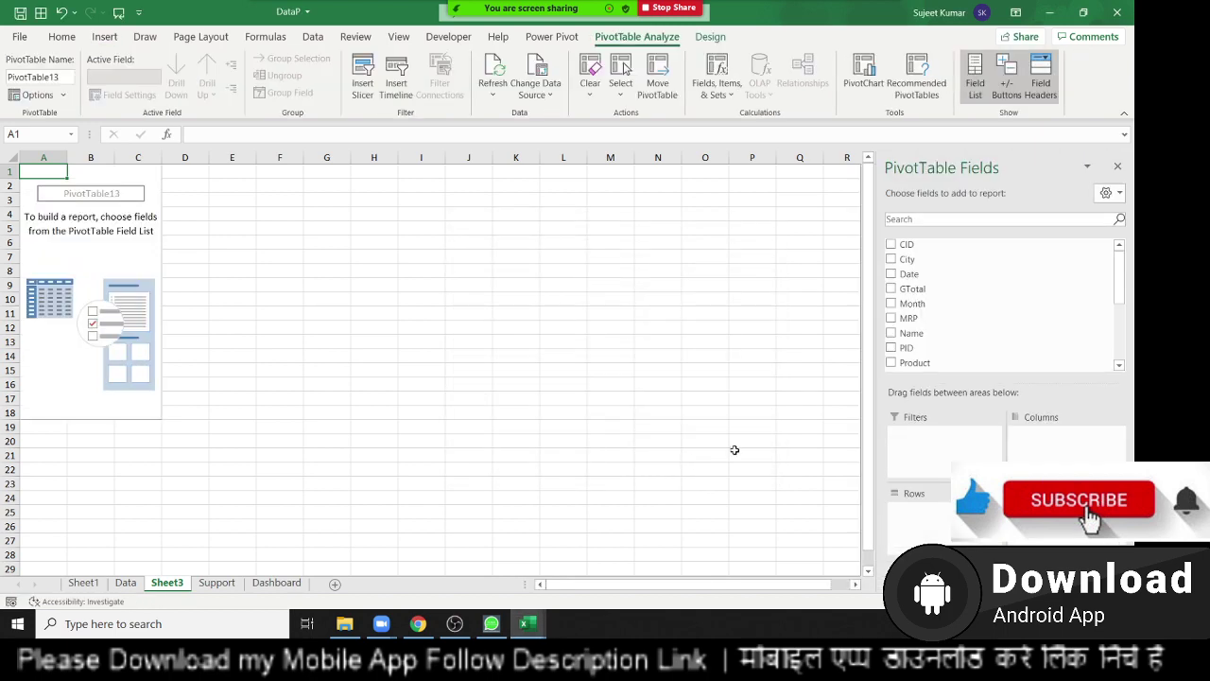
pyautogui.moveTo(911, 333); pyautogui.dragTo(935, 524)
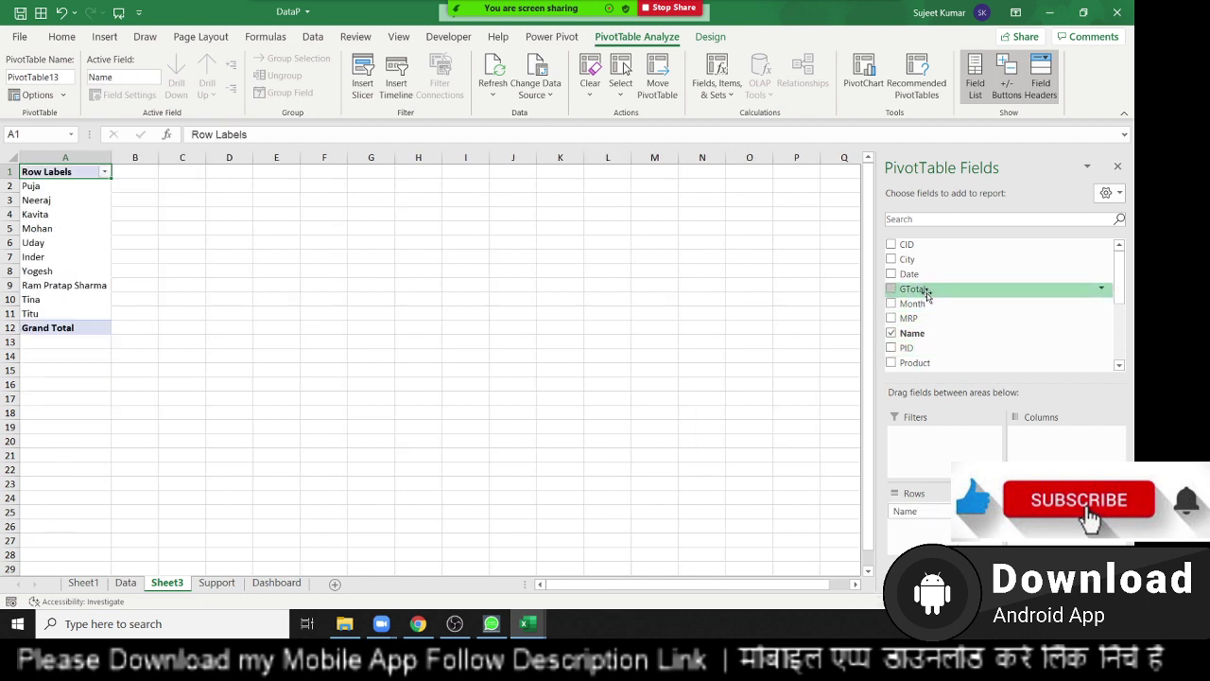
pyautogui.scroll(-2, 926, 293)
pyautogui.scroll(-2, 926, 293)
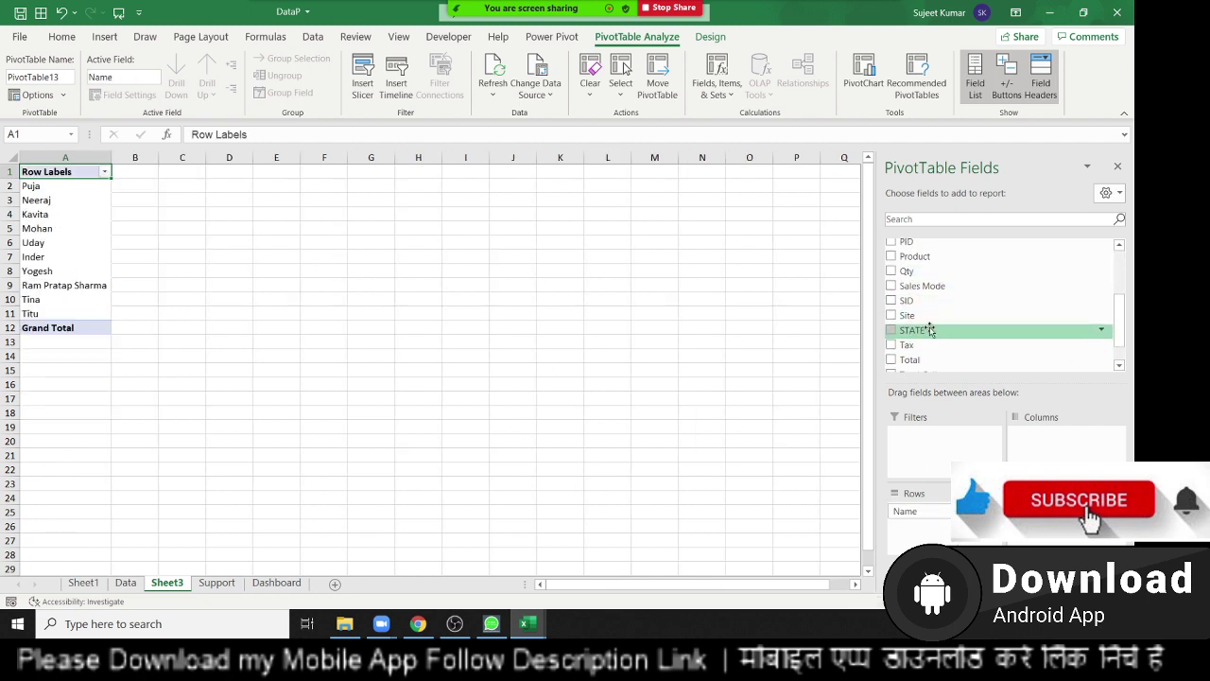
pyautogui.click(906, 271)
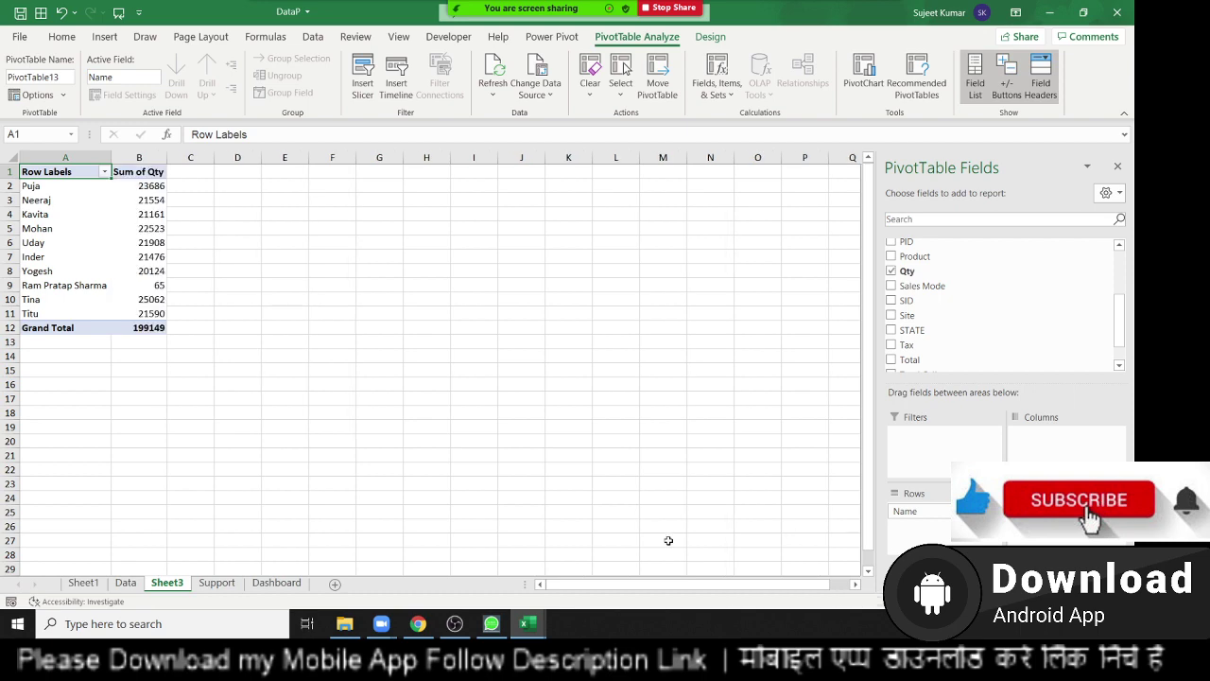
pyautogui.click(126, 583)
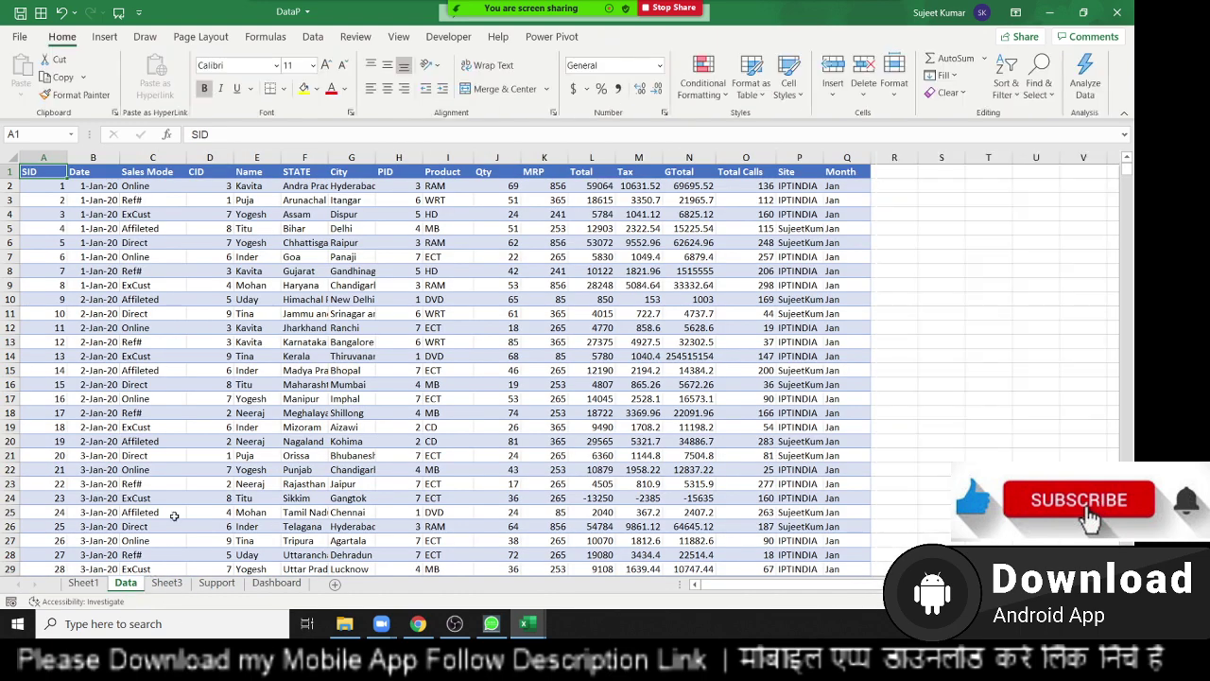
# Step: In the first empty row below the data, enter SID 3915 and date 16-Mar-21
pyautogui.click(112, 470)
pyautogui.press('Left')
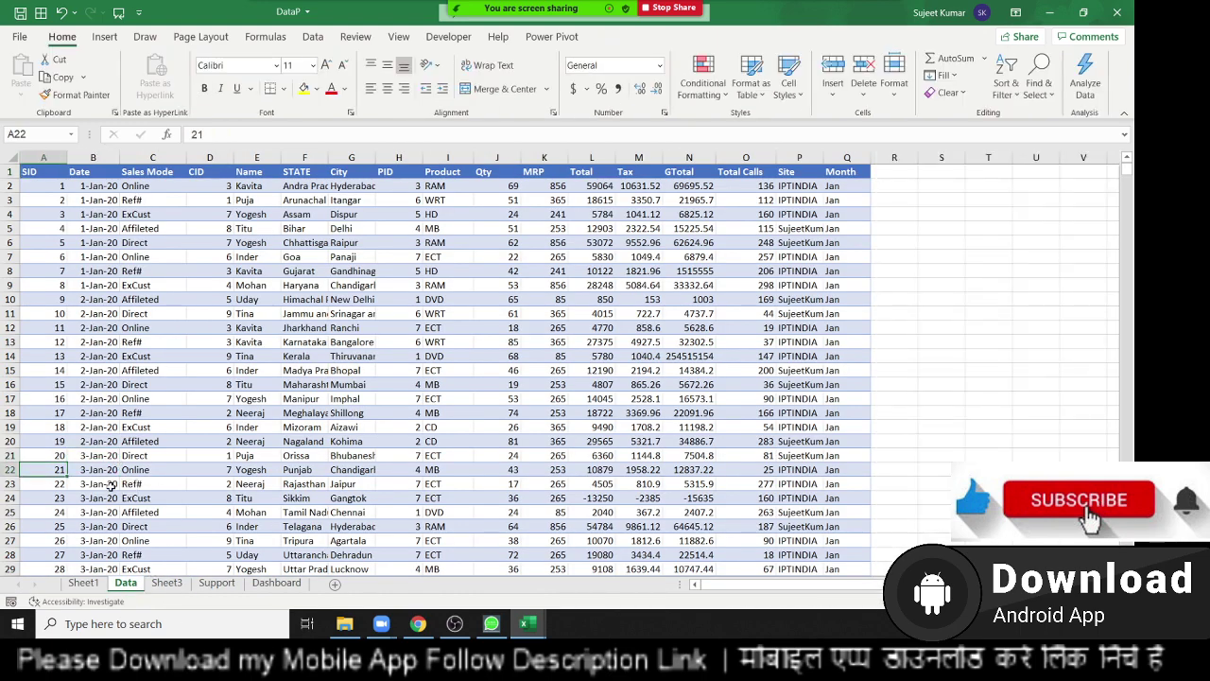
pyautogui.hotkey('ctrl', 'Down')
pyautogui.press('Down')
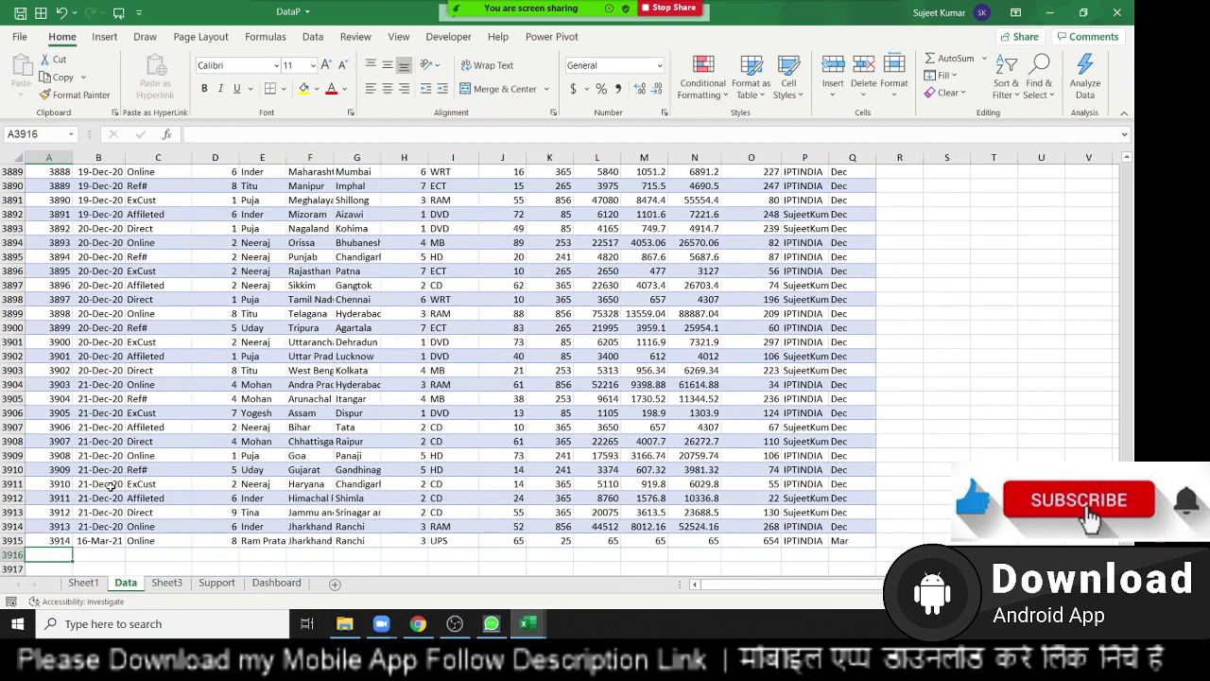
pyautogui.write('3915')
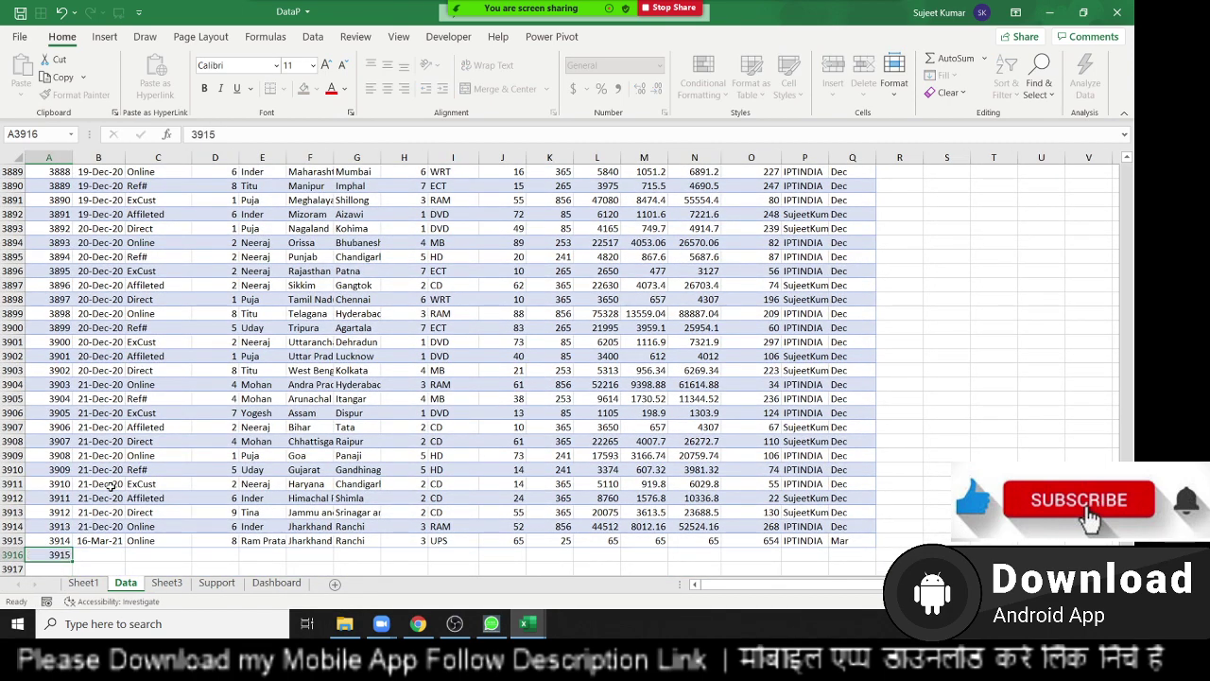
pyautogui.press('Tab')
pyautogui.hotkey('ctrl', ';')
pyautogui.press('Tab')
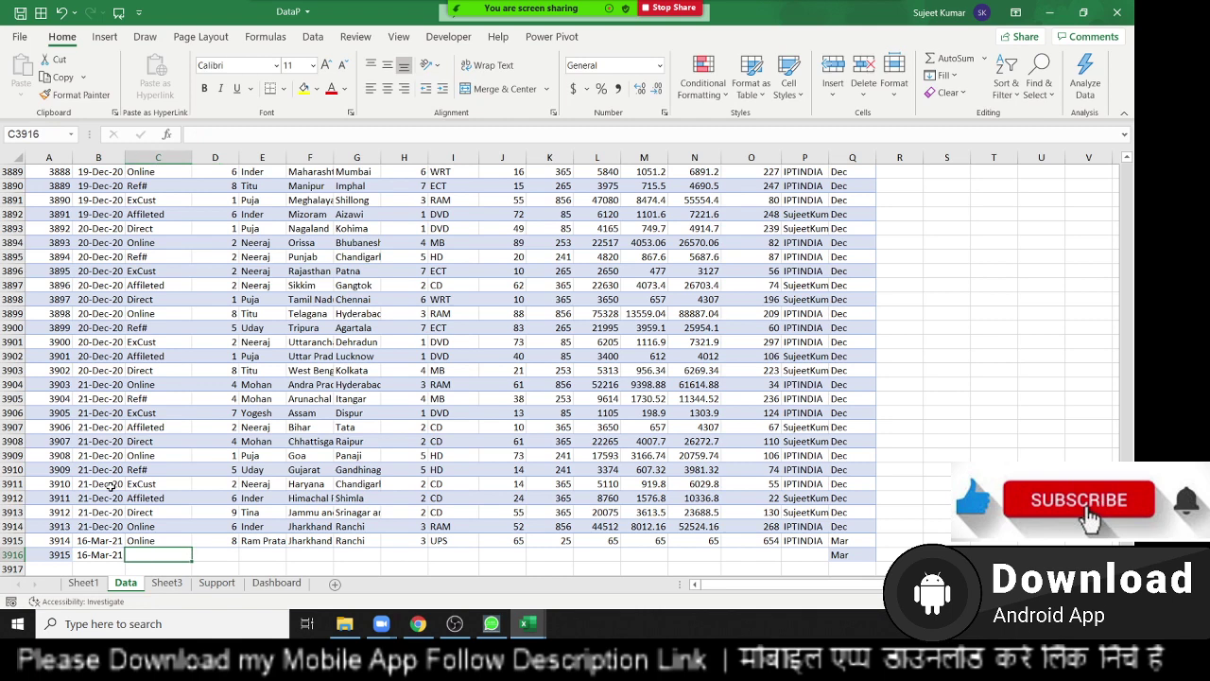
# Step: Fill the rest of the row from the record above, then enter a different salesperson name
pyautogui.hotkey('shift', 'Right')
pyautogui.hotkey('shift', 'Right')
pyautogui.hotkey('shift', 'Right')
pyautogui.hotkey('shift', 'Right')
pyautogui.hotkey('shift', 'Right')
pyautogui.hotkey('shift', 'Right')
pyautogui.hotkey('shift', 'Right')
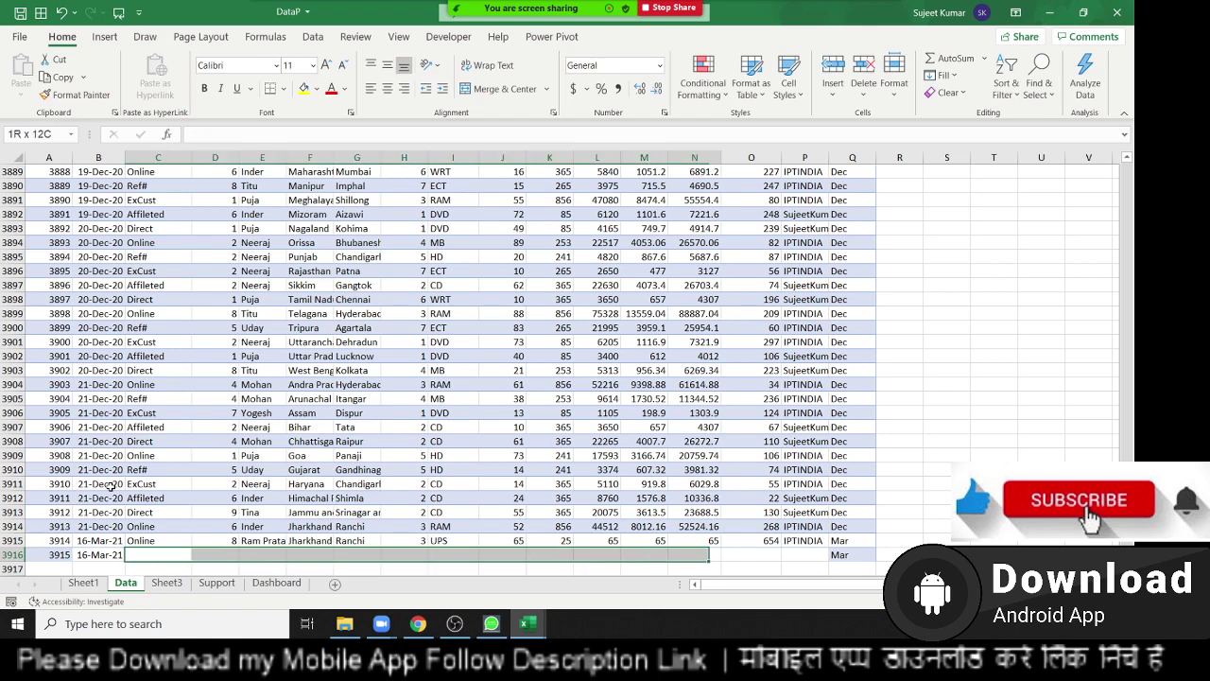
pyautogui.hotkey('shift', 'Right')
pyautogui.hotkey('shift', 'Right')
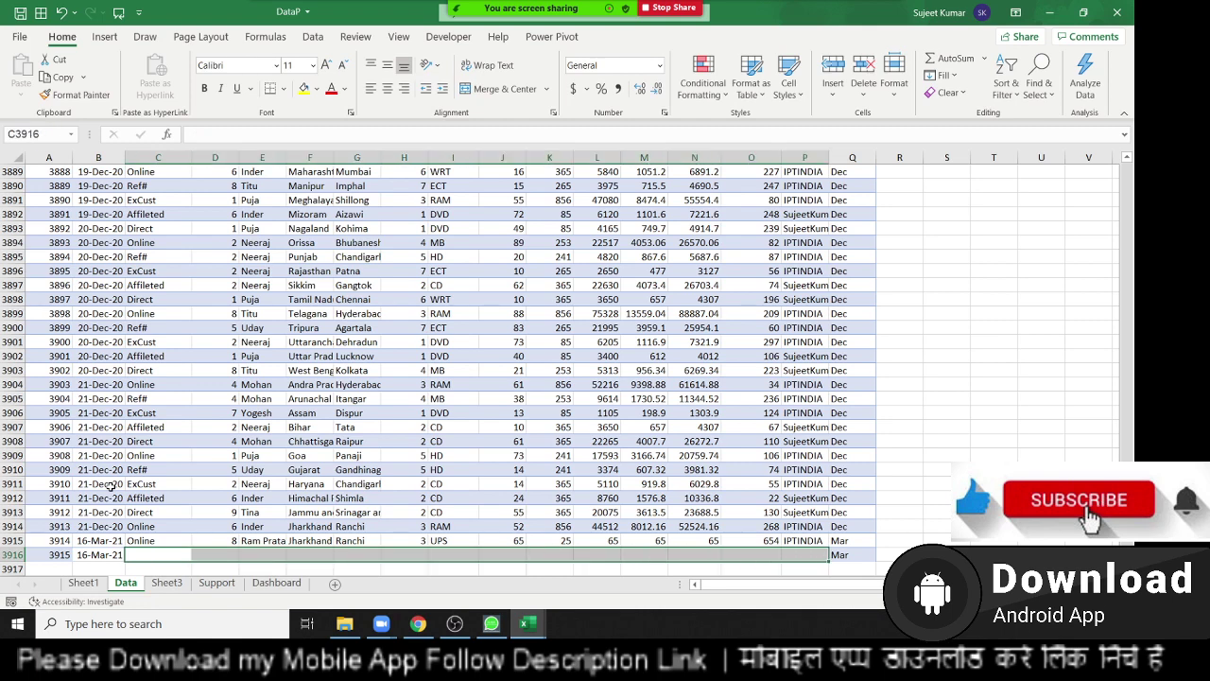
pyautogui.hotkey('ctrl', 'd')
pyautogui.press('Right')
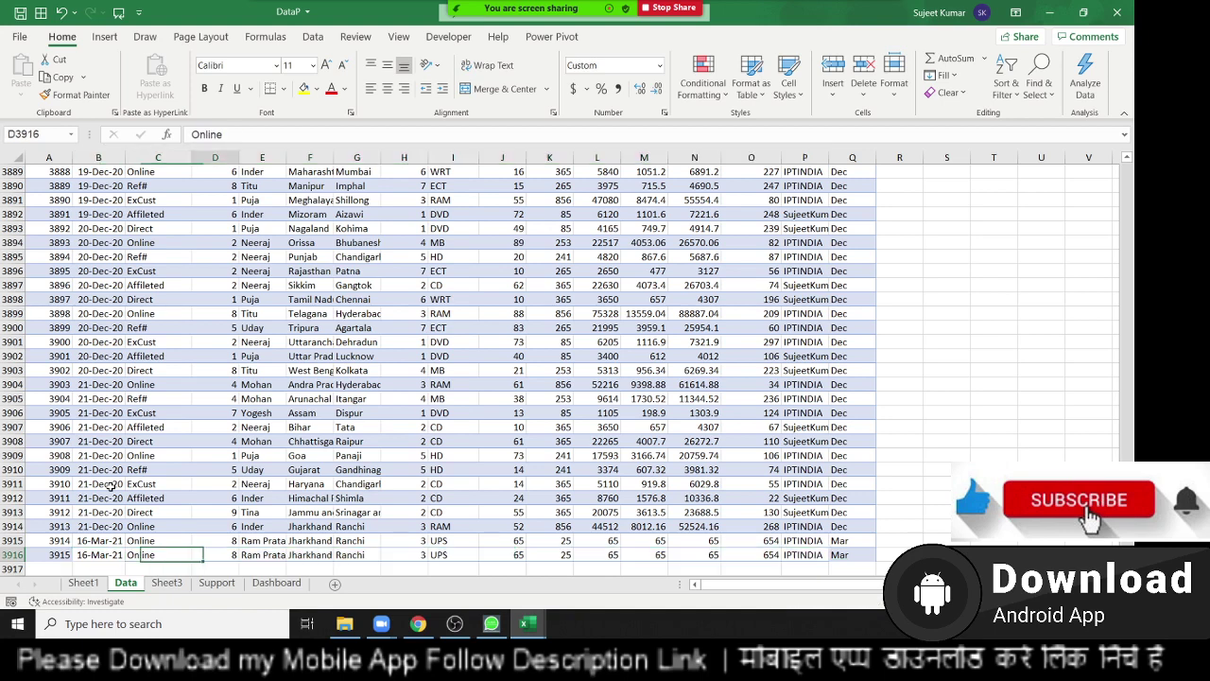
pyautogui.press('Right')
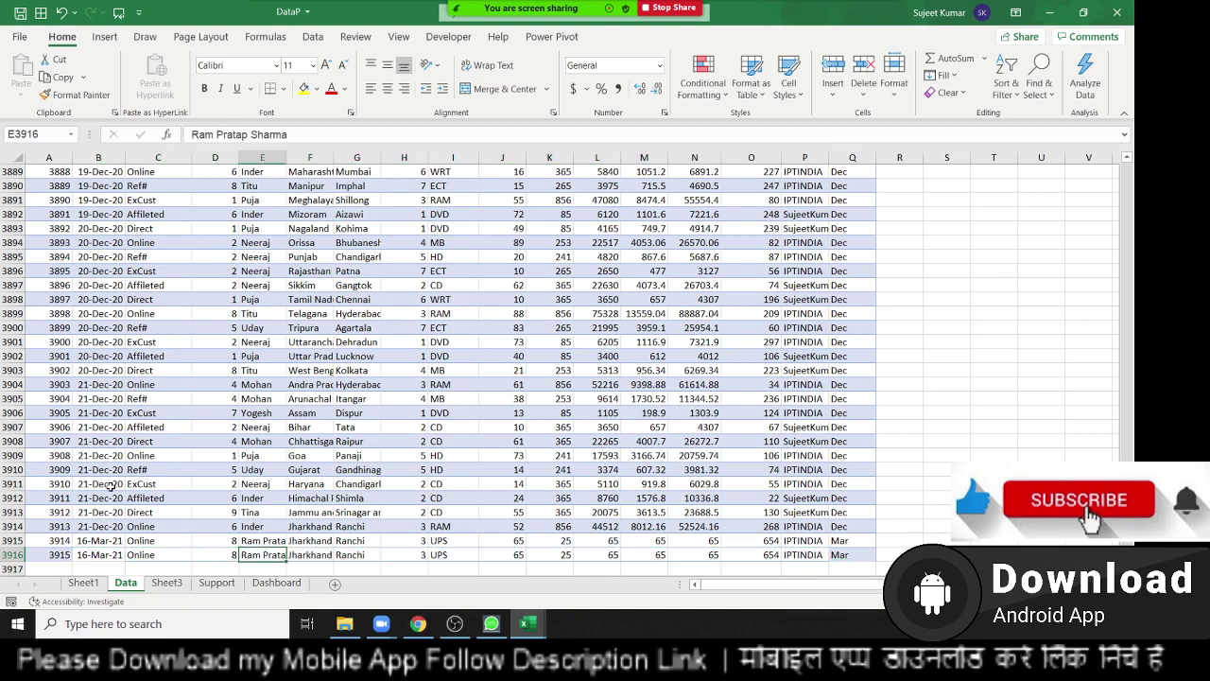
pyautogui.write('K ')
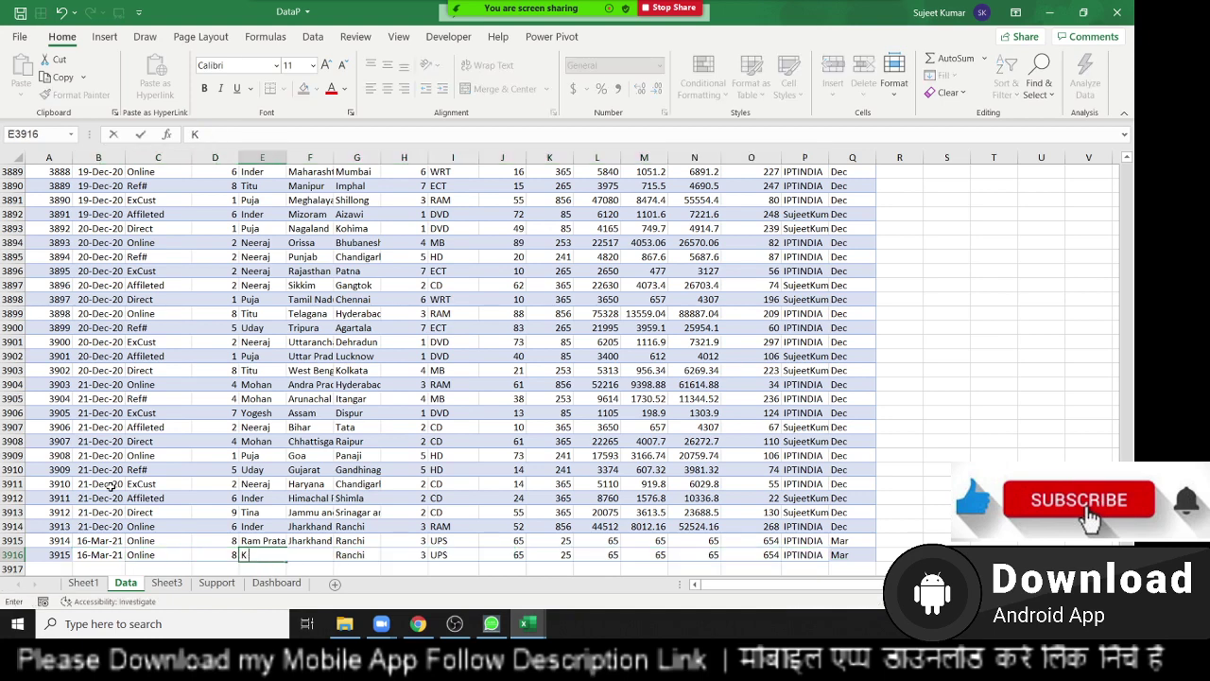
pyautogui.write('K Singh')
pyautogui.press('Return')
# Step: Refresh the Sheet1 pivot table to pick up the new record
pyautogui.click(94, 583)
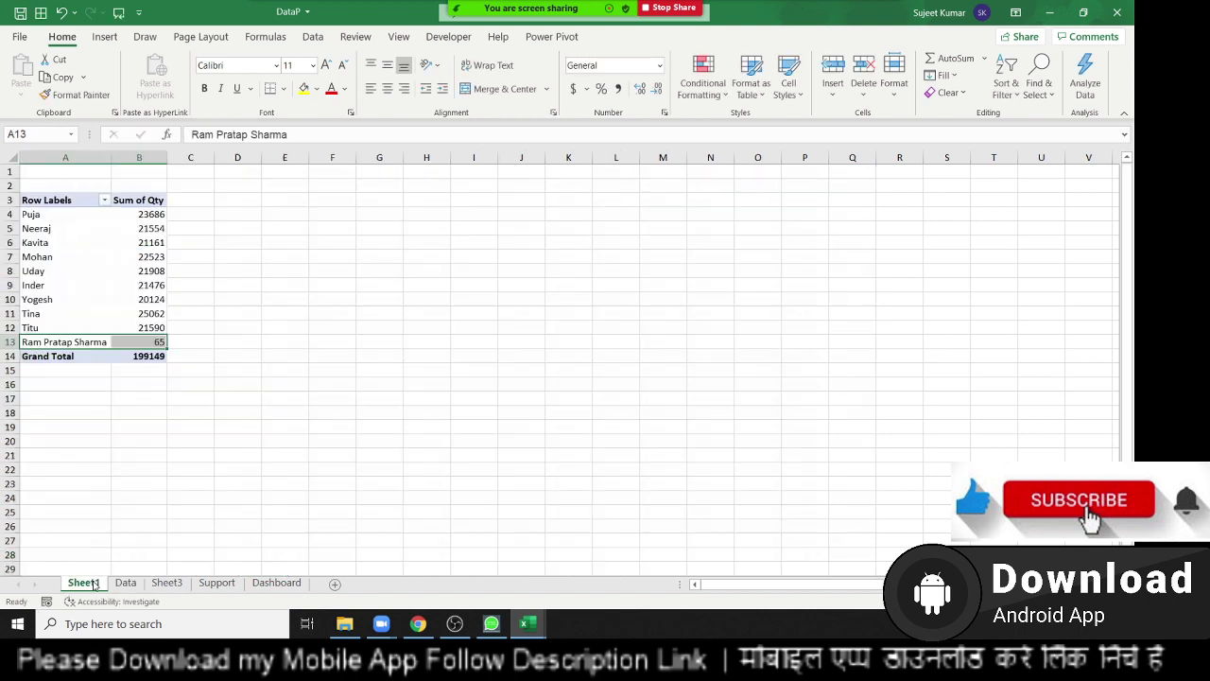
pyautogui.rightClick(110, 287)
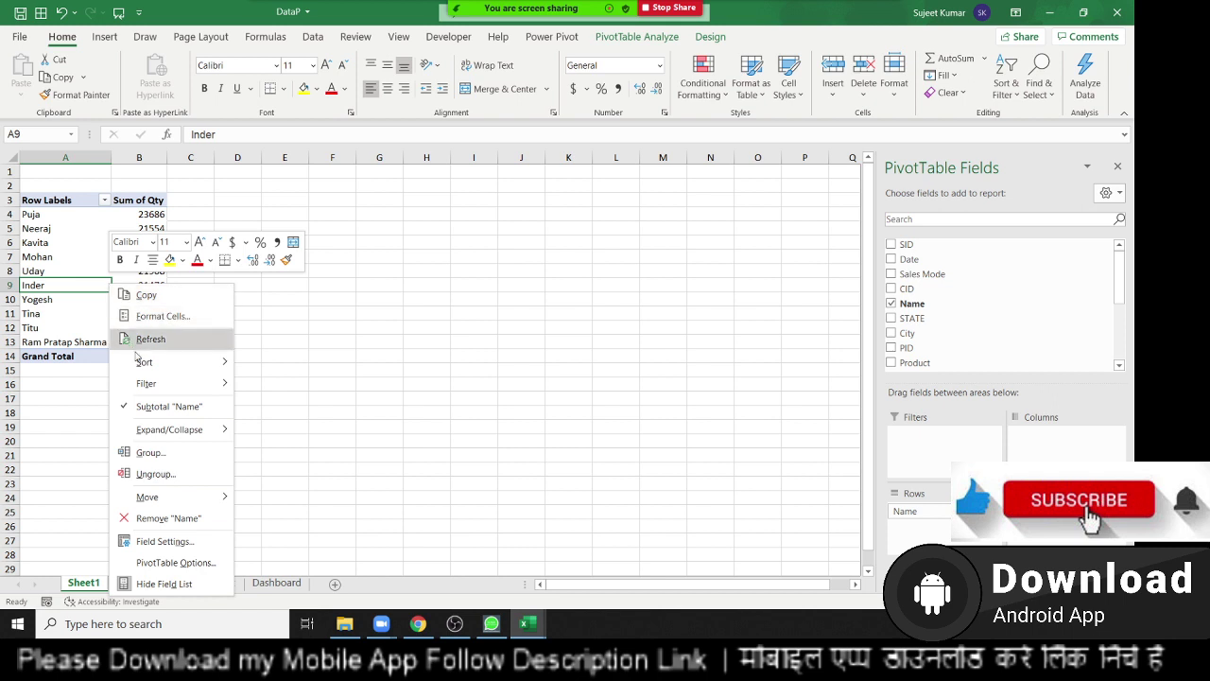
pyautogui.moveTo(144, 362)
pyautogui.click(151, 340)
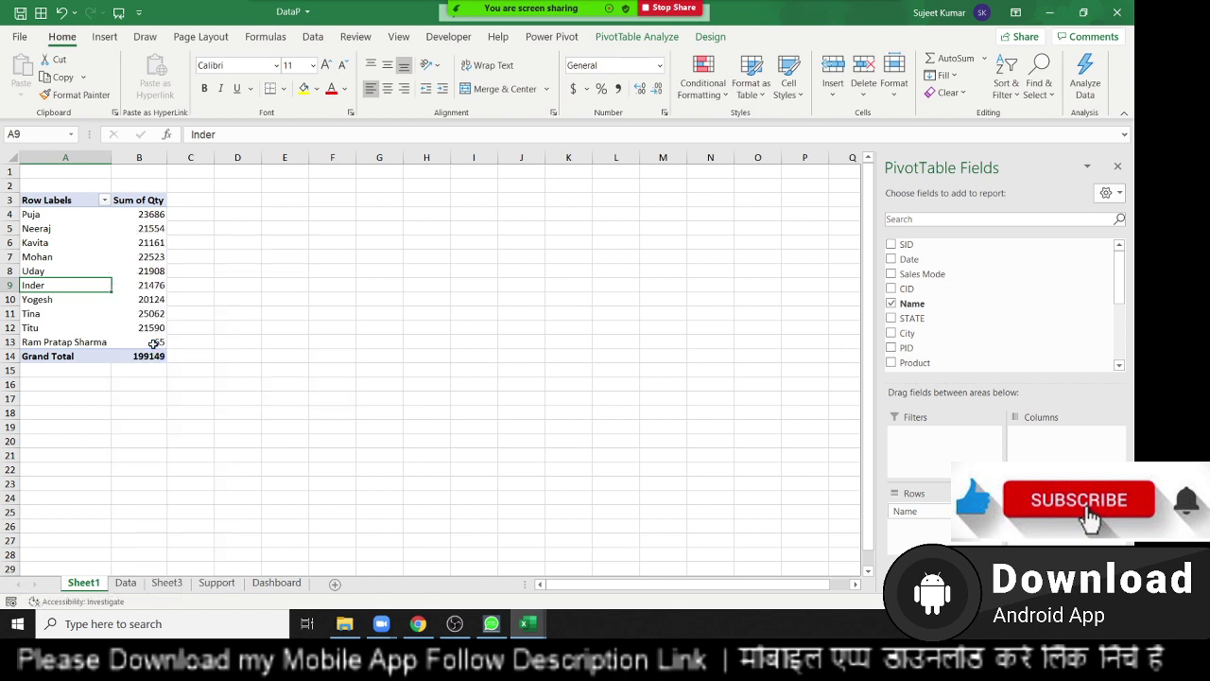
pyautogui.rightClick(132, 274)
pyautogui.click(160, 347)
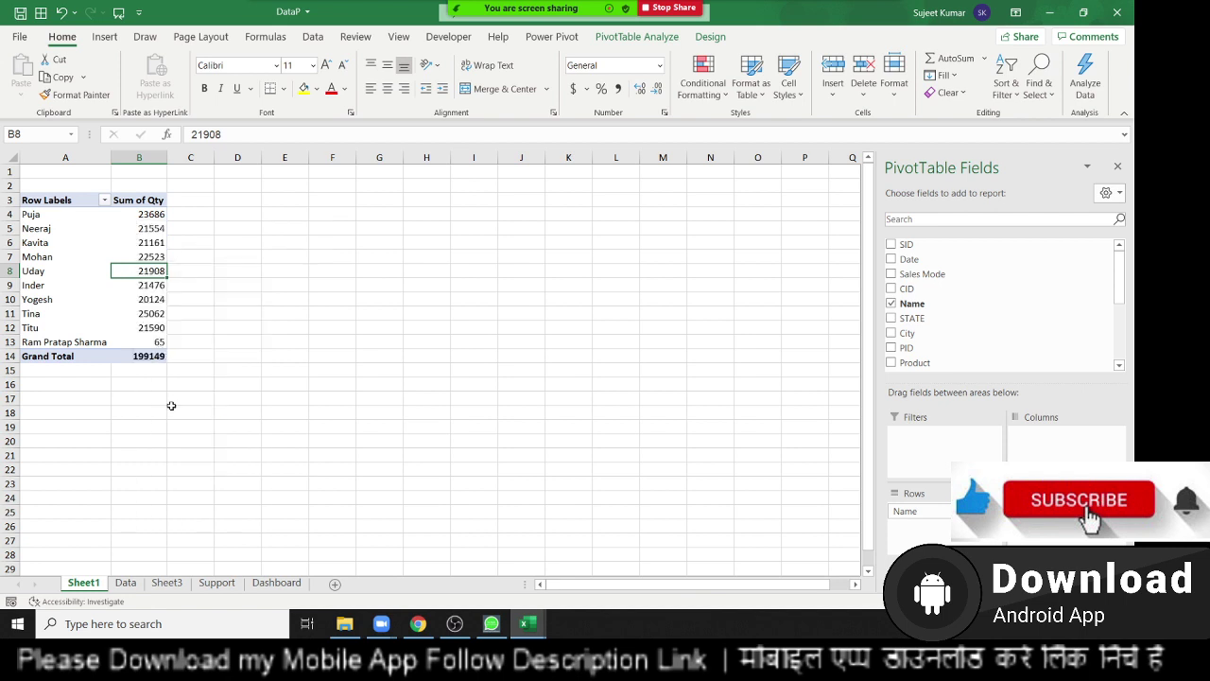
# Step: Refresh the Sheet3 pivot so the new name shows Qty 65 and total 199214
pyautogui.click(166, 583)
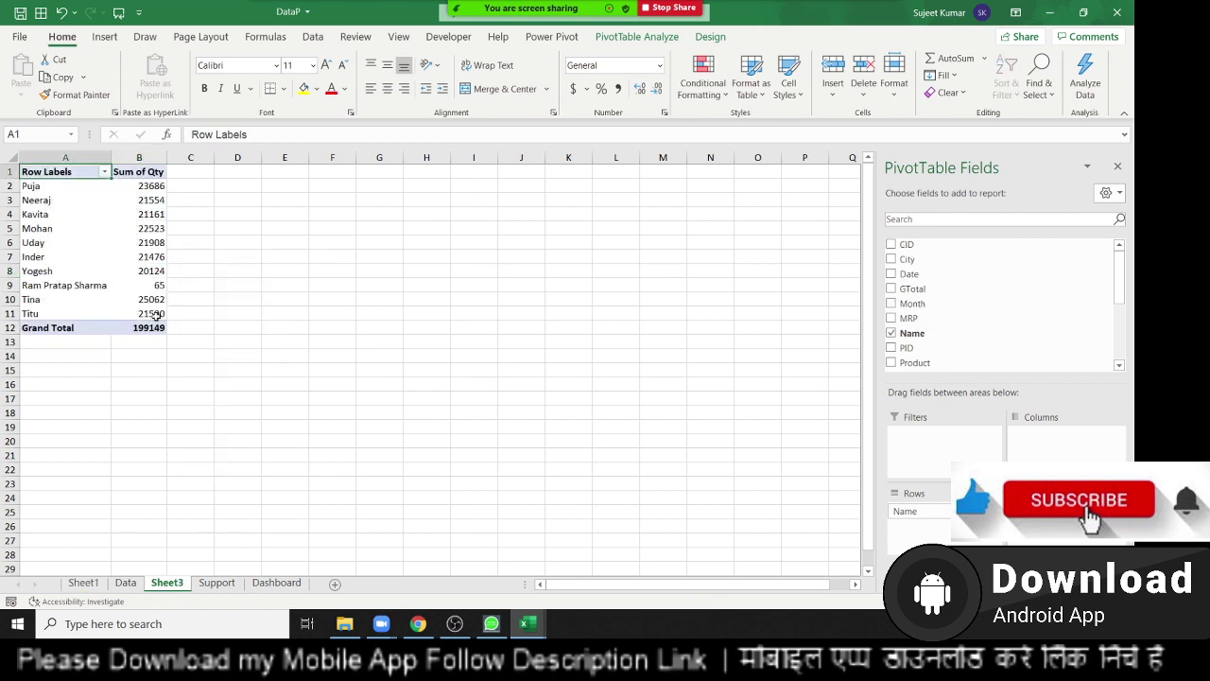
pyautogui.rightClick(144, 270)
pyautogui.click(187, 345)
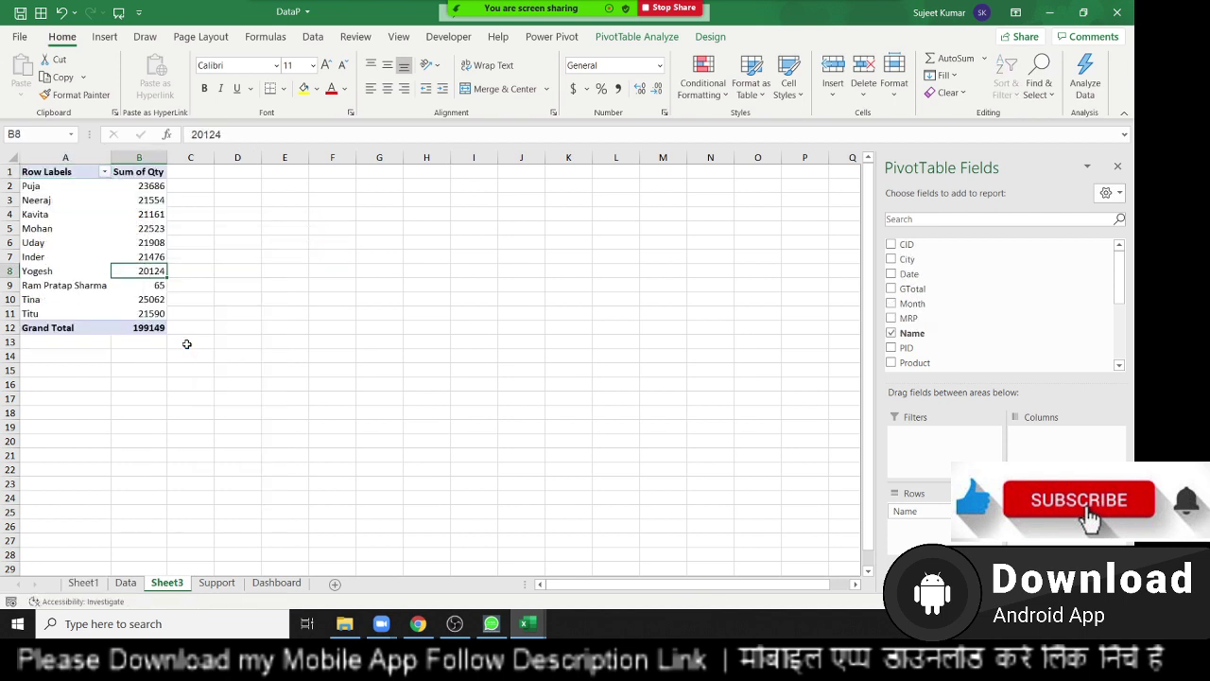
pyautogui.moveTo(69, 332); pyautogui.dragTo(141, 333)
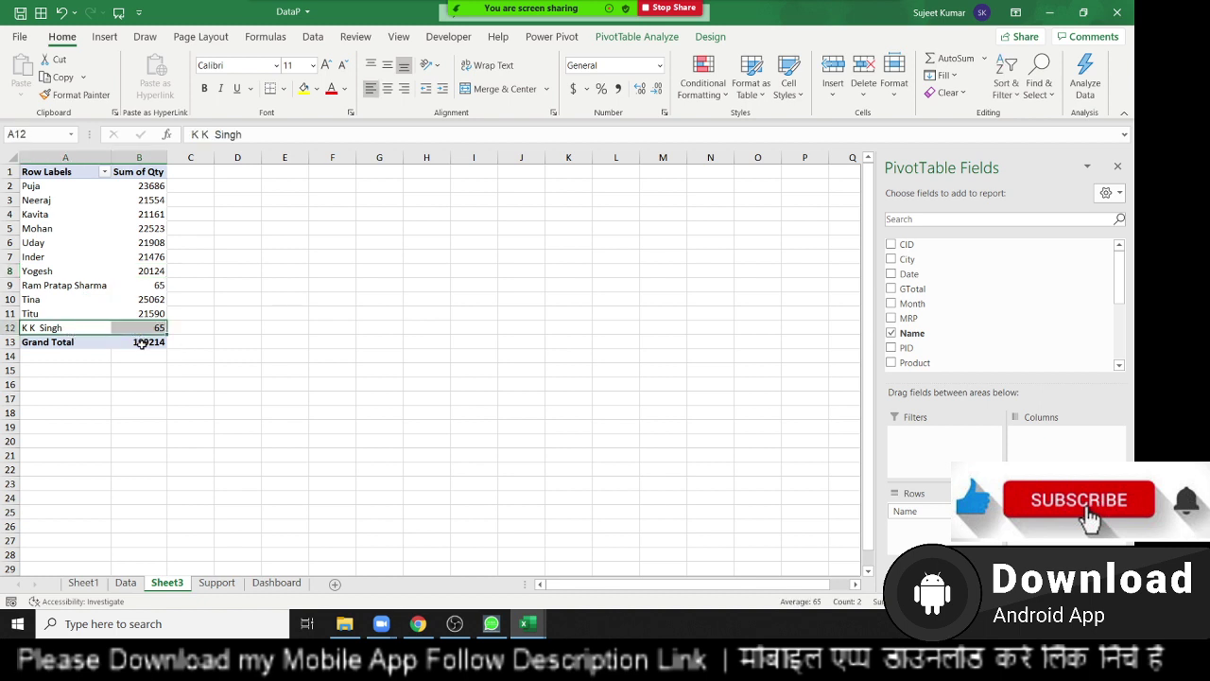
pyautogui.moveTo(141, 344)
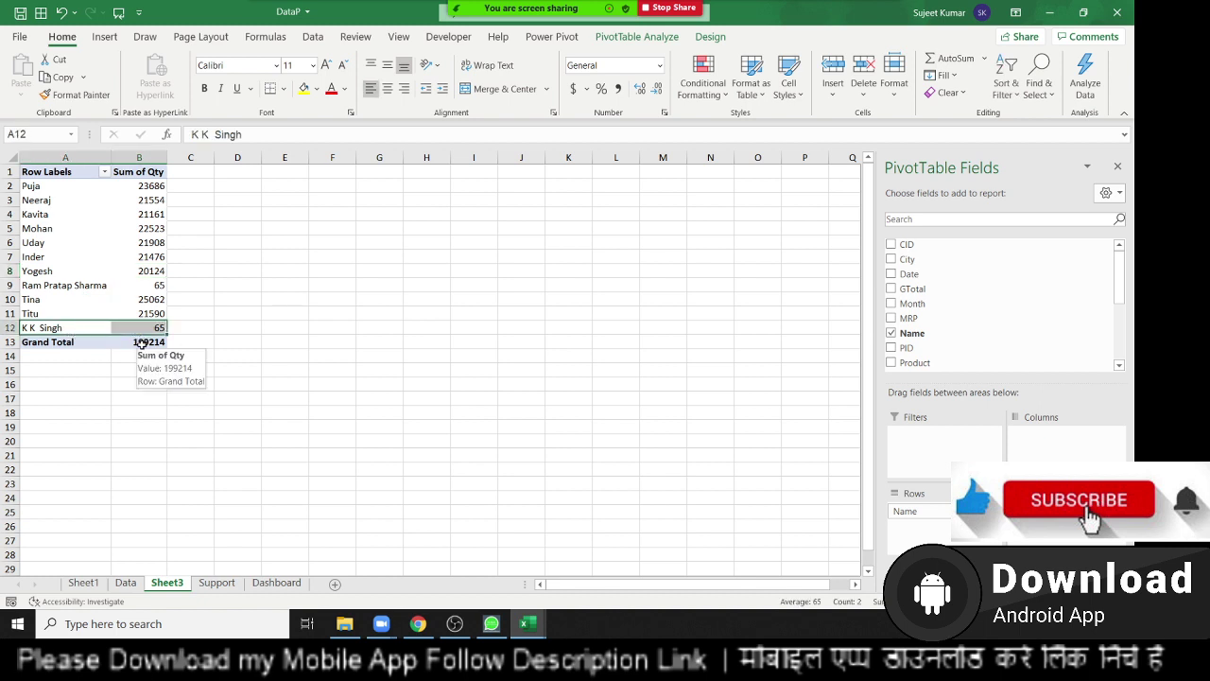
pyautogui.scroll(-4, 842, 375)
pyautogui.moveTo(1119, 274); pyautogui.dragTo(1121, 381)
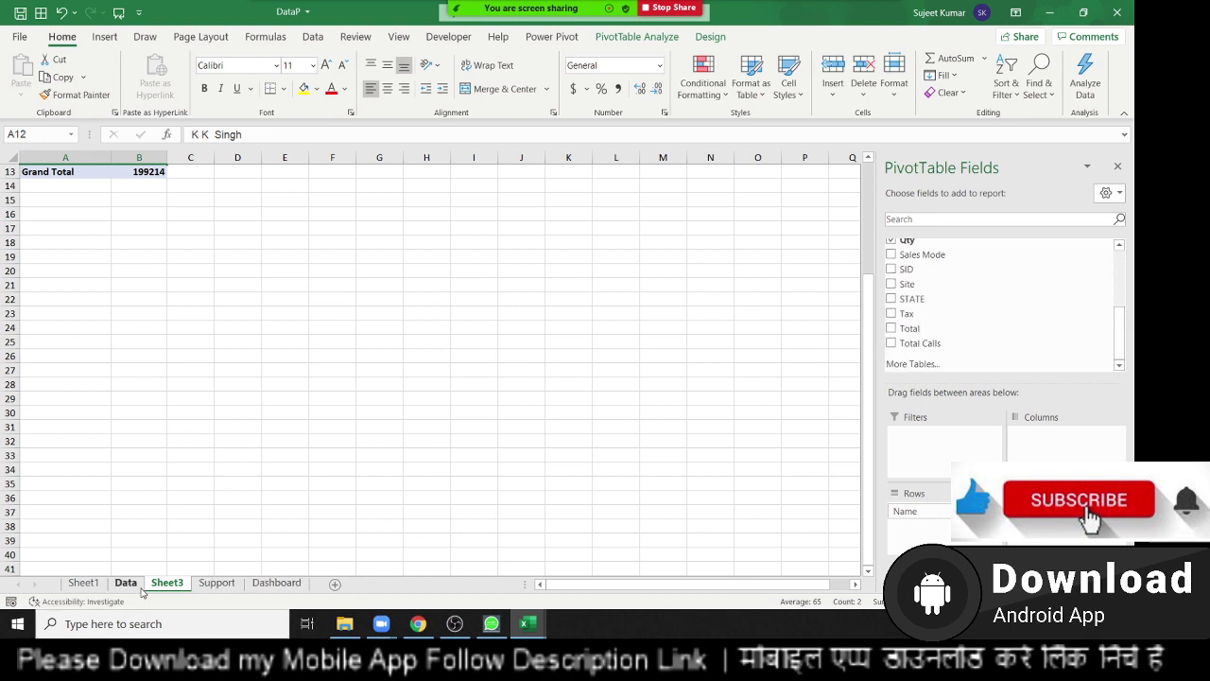
pyautogui.scroll(4, 188, 445)
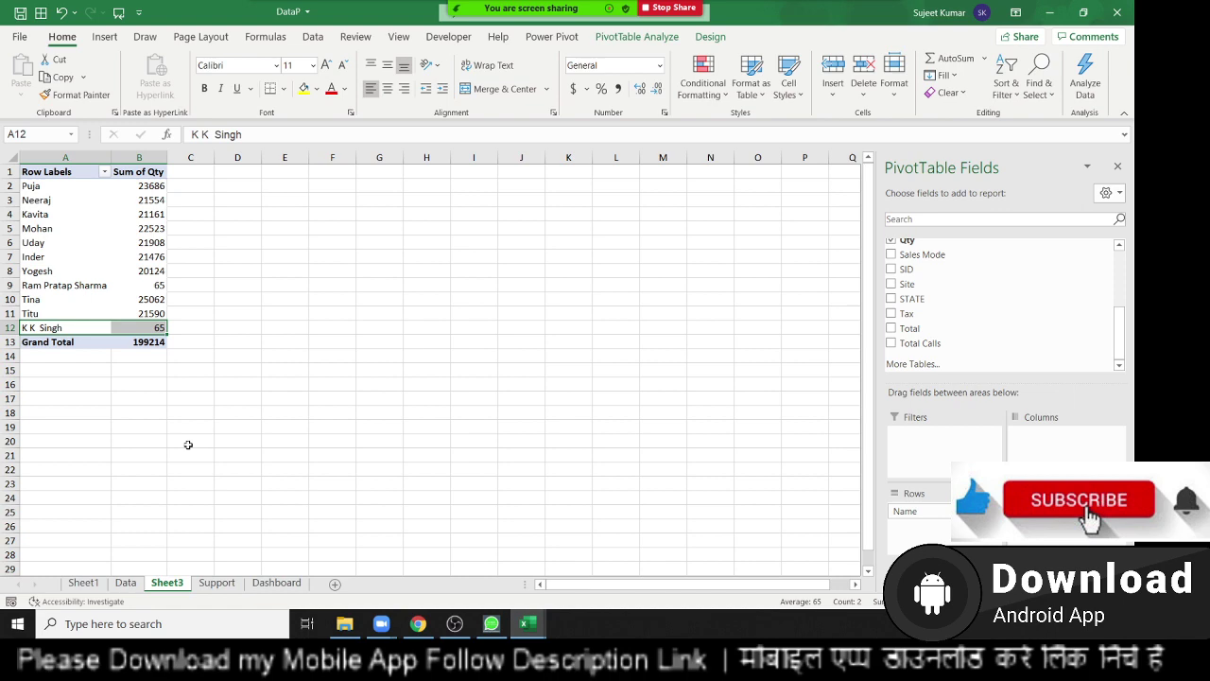
# Step: On the Data sheet, jump from the Month column to its header and the first empty column
pyautogui.click(126, 582)
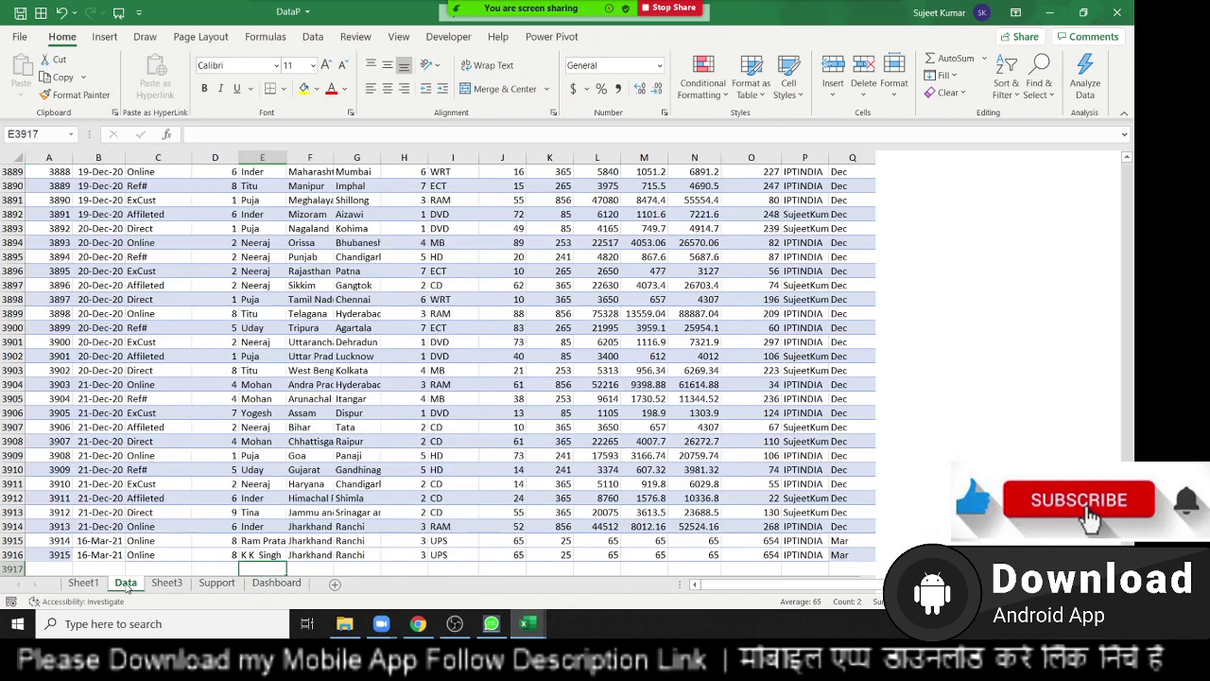
pyautogui.click(843, 174)
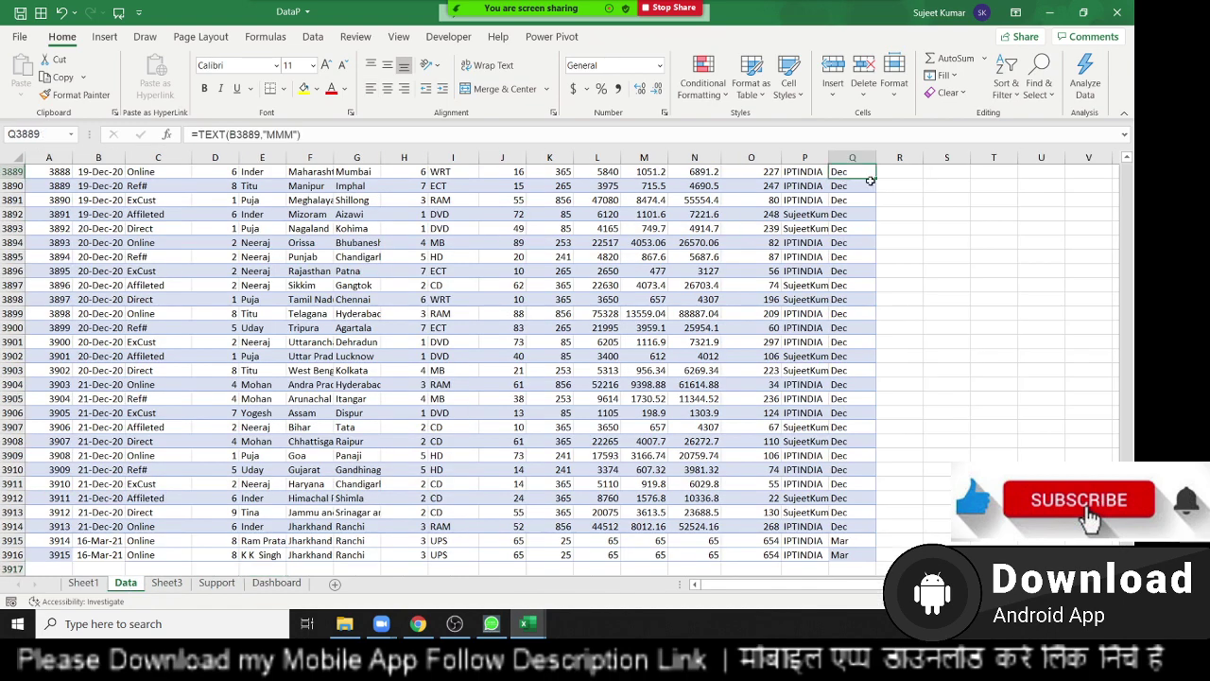
pyautogui.hotkey('ctrl', 'Up')
pyautogui.press('Right')
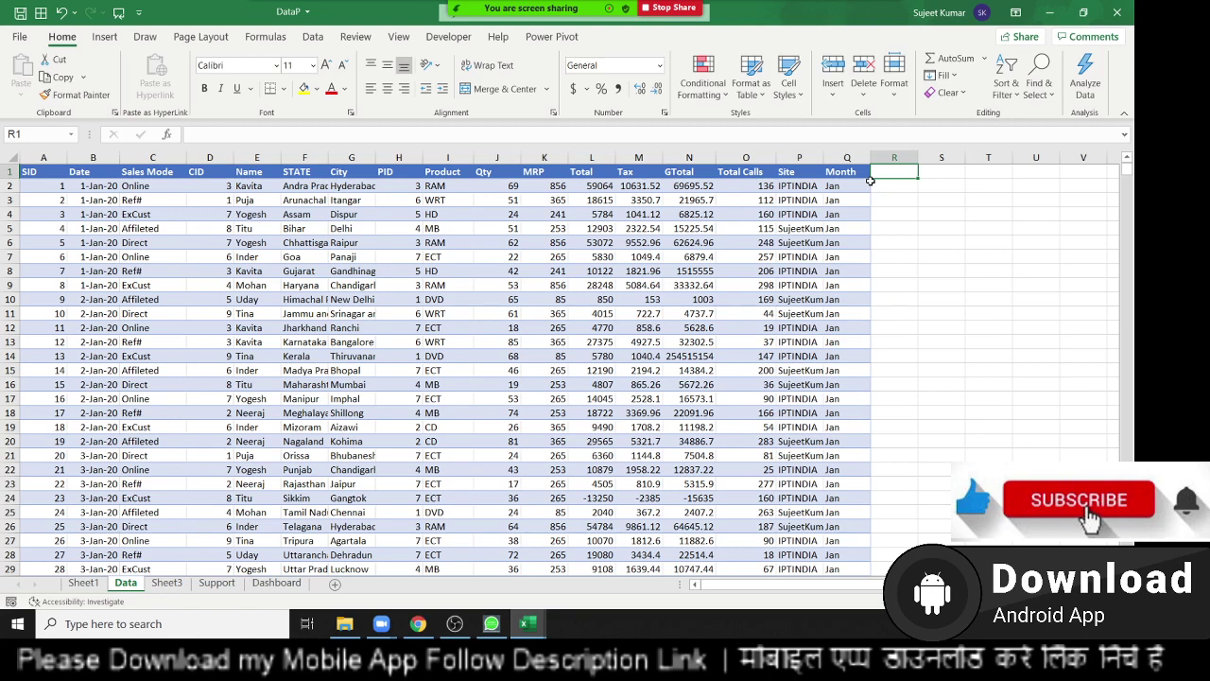
# Step: Head column R as OPC and fill Delhi down every record
pyautogui.write('PC')
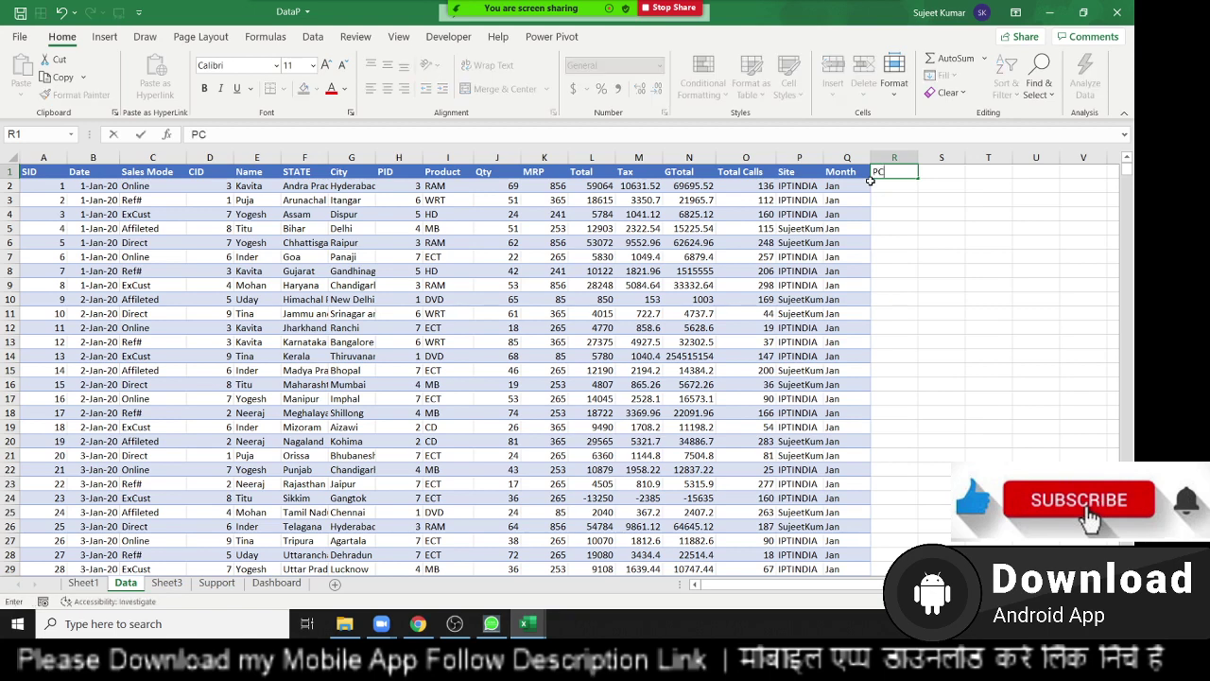
pyautogui.write('O')
pyautogui.press('Return')
pyautogui.write('Delhi')
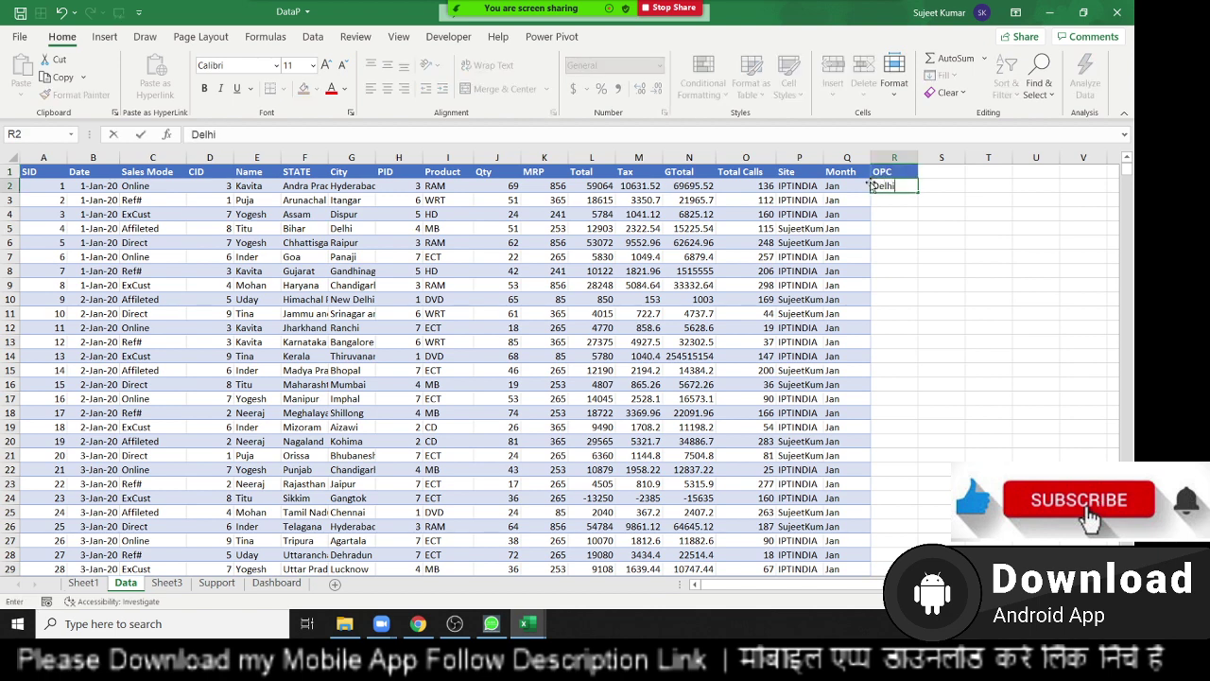
pyautogui.click(881, 240)
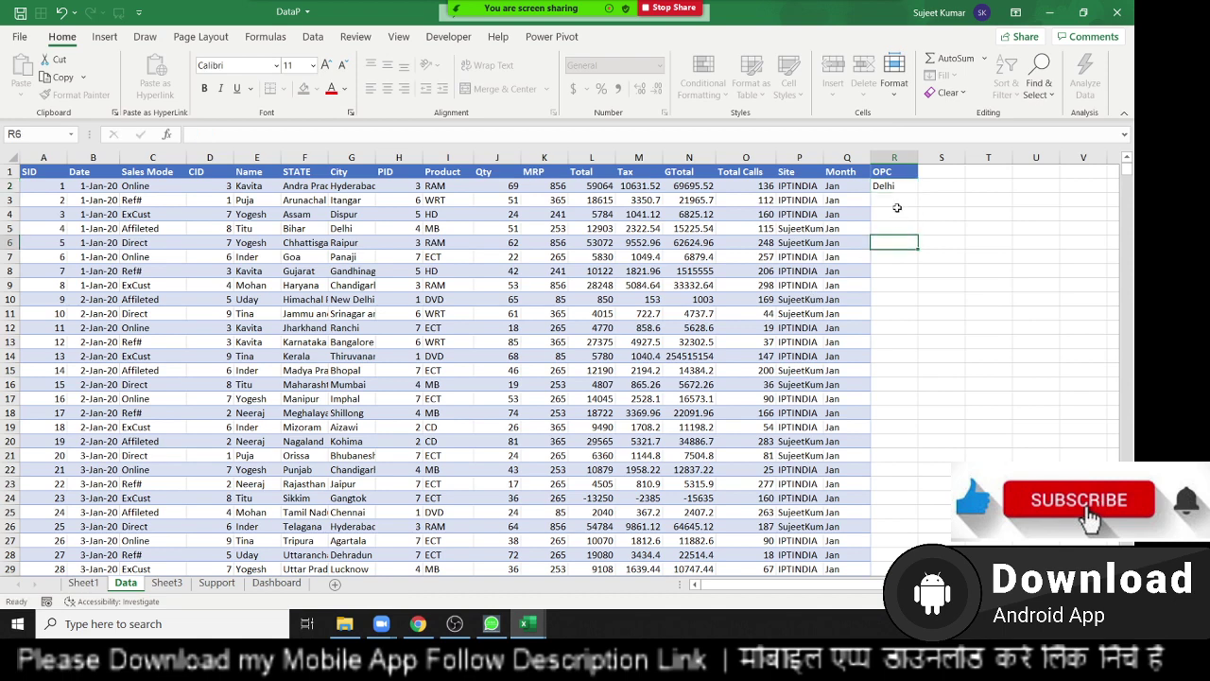
pyautogui.click(909, 185)
pyautogui.doubleClick(909, 191)
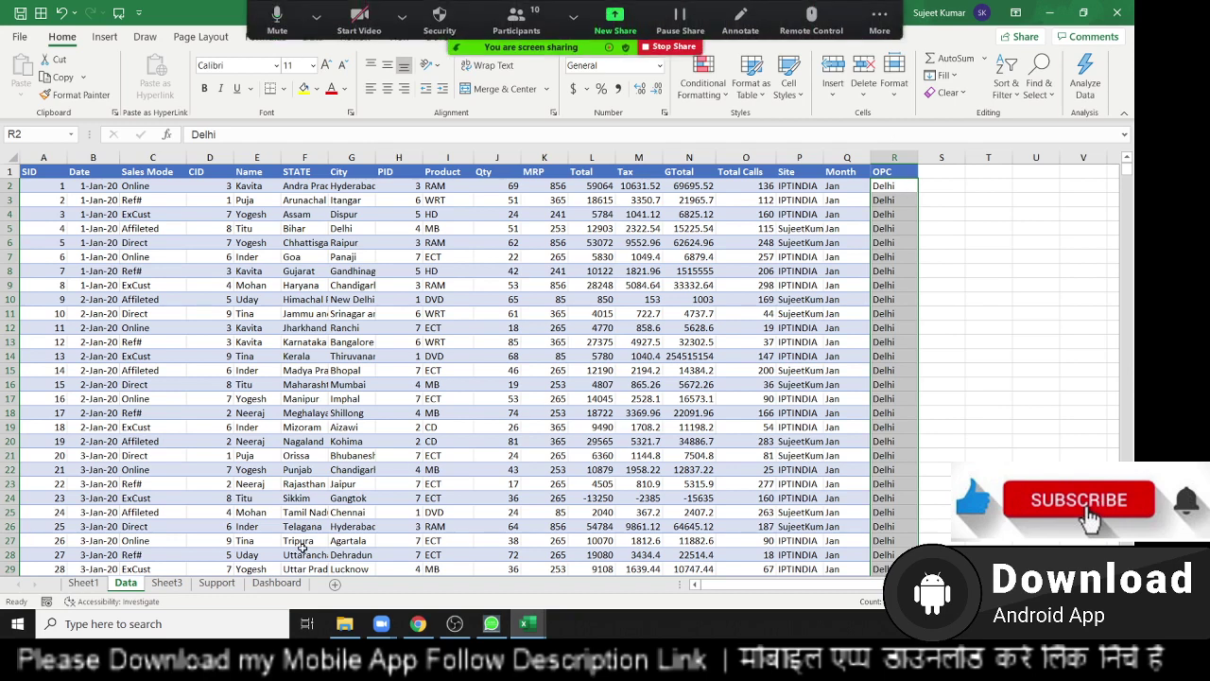
# Step: Refresh the Sheet1 and Sheet3 pivot tables
pyautogui.click(85, 583)
pyautogui.rightClick(139, 273)
pyautogui.click(174, 349)
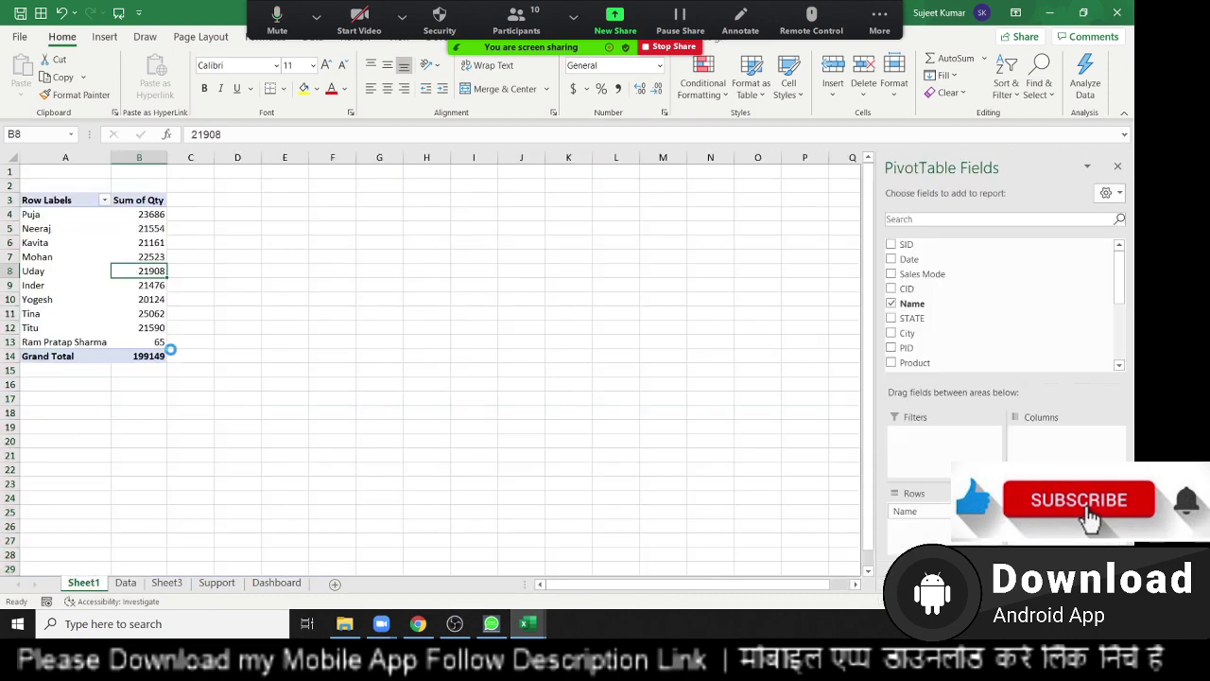
pyautogui.click(166, 582)
pyautogui.rightClick(137, 257)
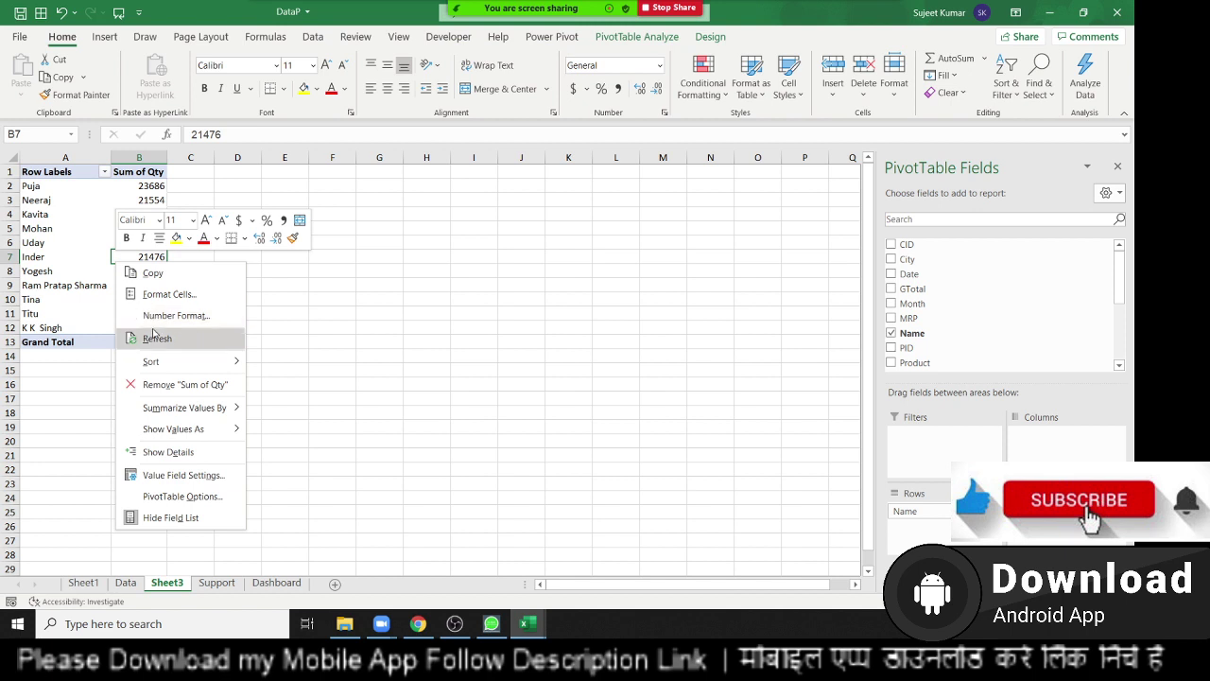
pyautogui.click(156, 337)
pyautogui.scroll(-3, 1066, 283)
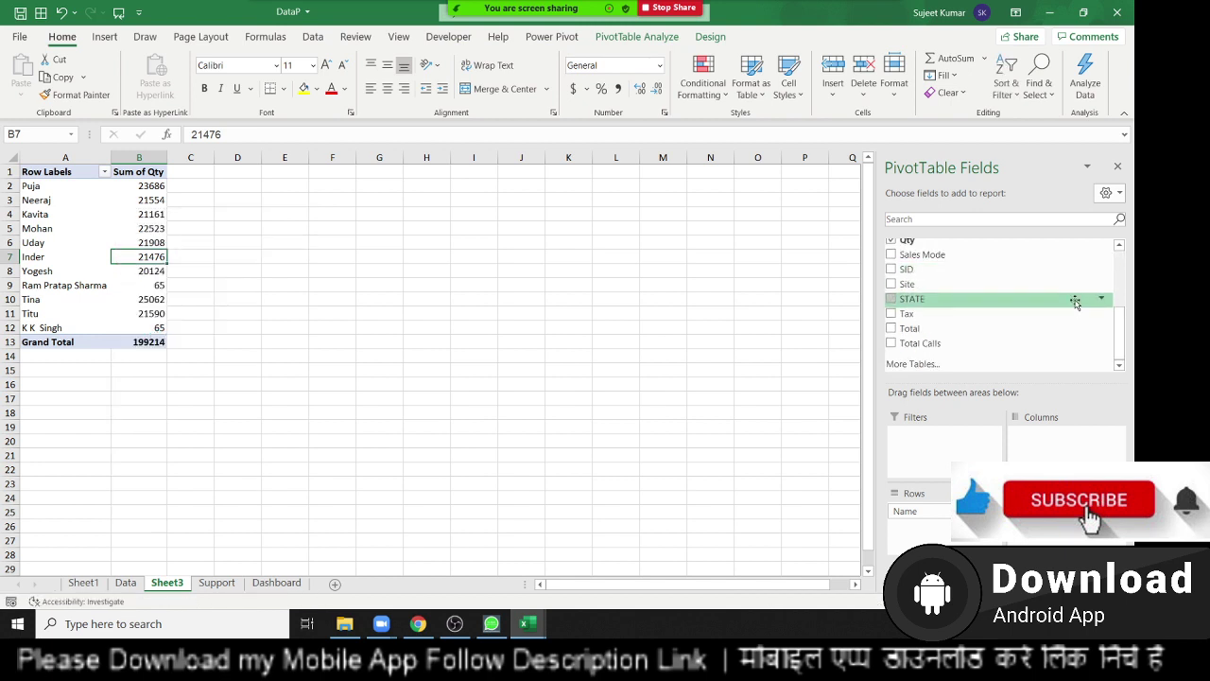
# Step: Permanently delete the Sheet1 pivot sheet
pyautogui.rightClick(83, 582)
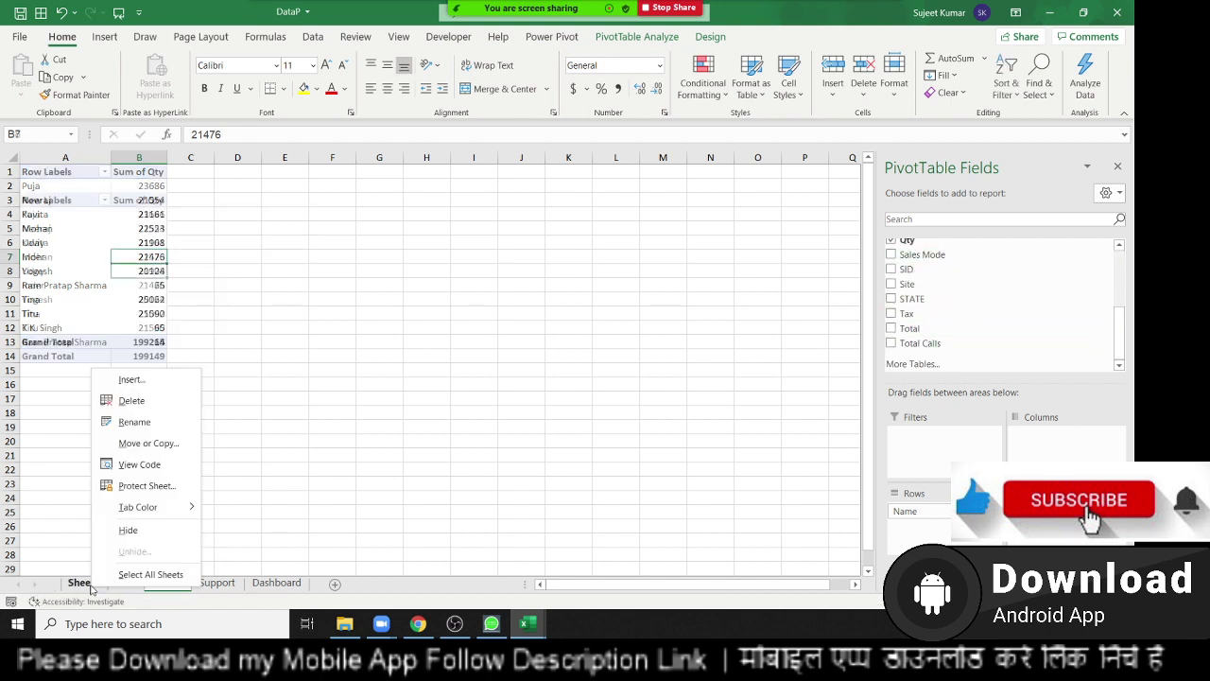
pyautogui.click(152, 401)
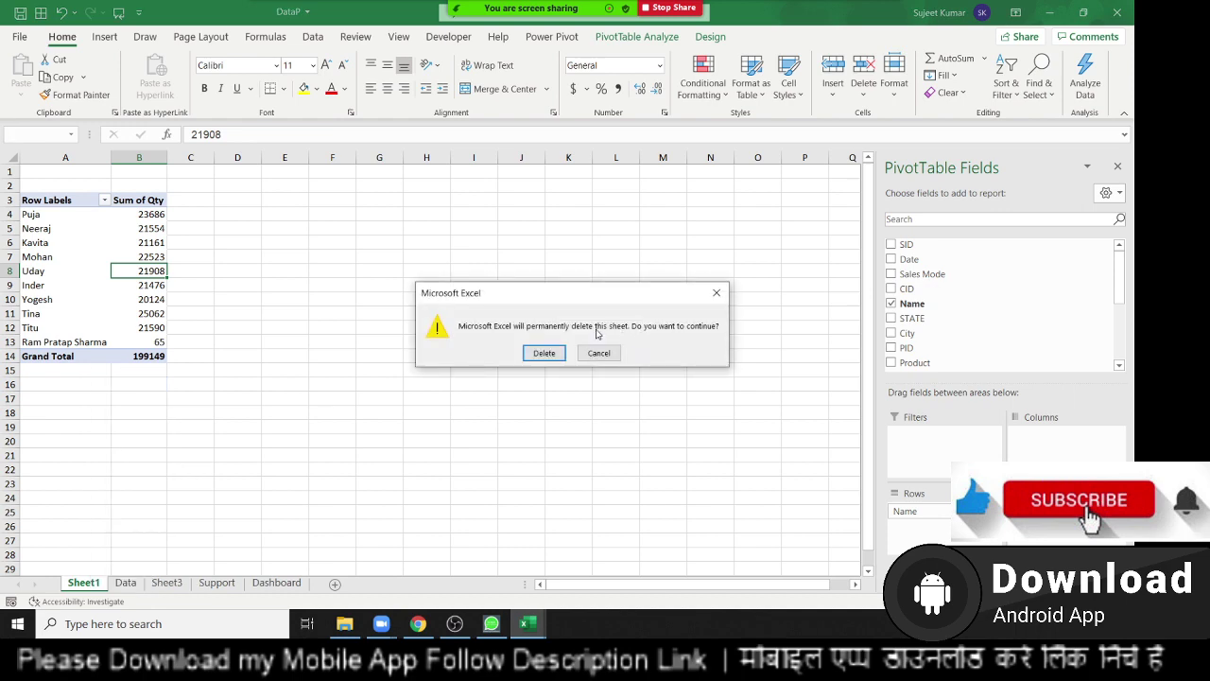
pyautogui.click(545, 352)
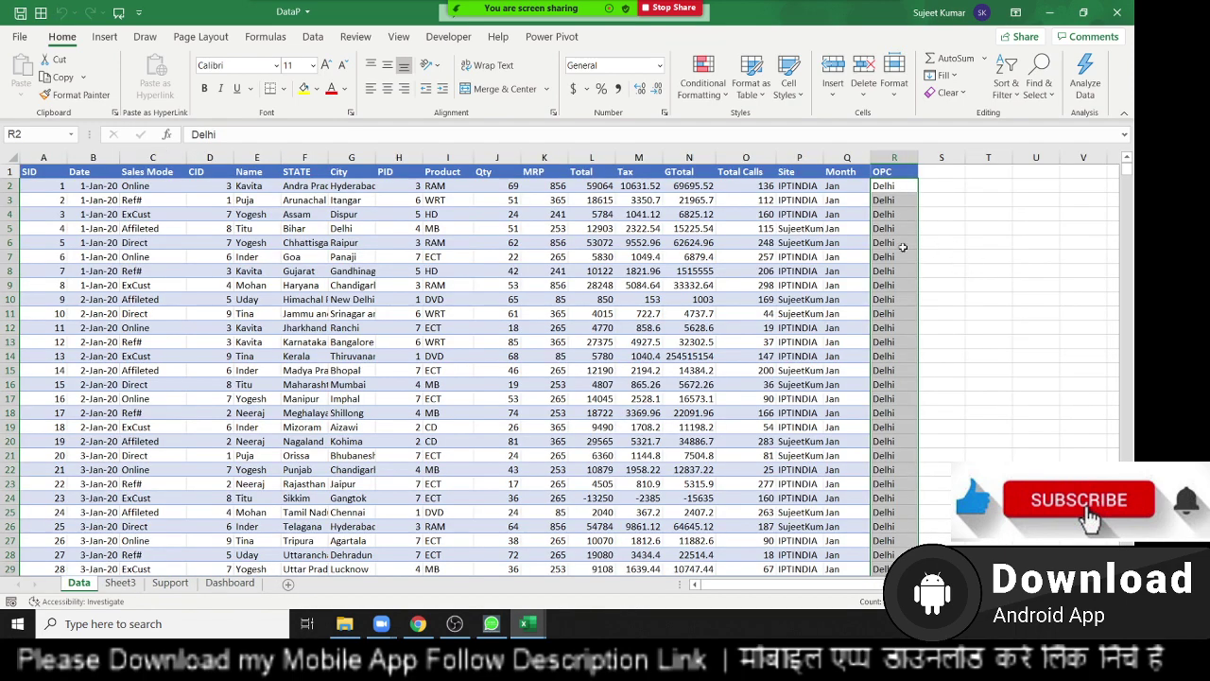
# Step: Delete column R holding the OPC Delhi values
pyautogui.click(903, 248)
pyautogui.click(893, 158)
pyautogui.rightClick(894, 157)
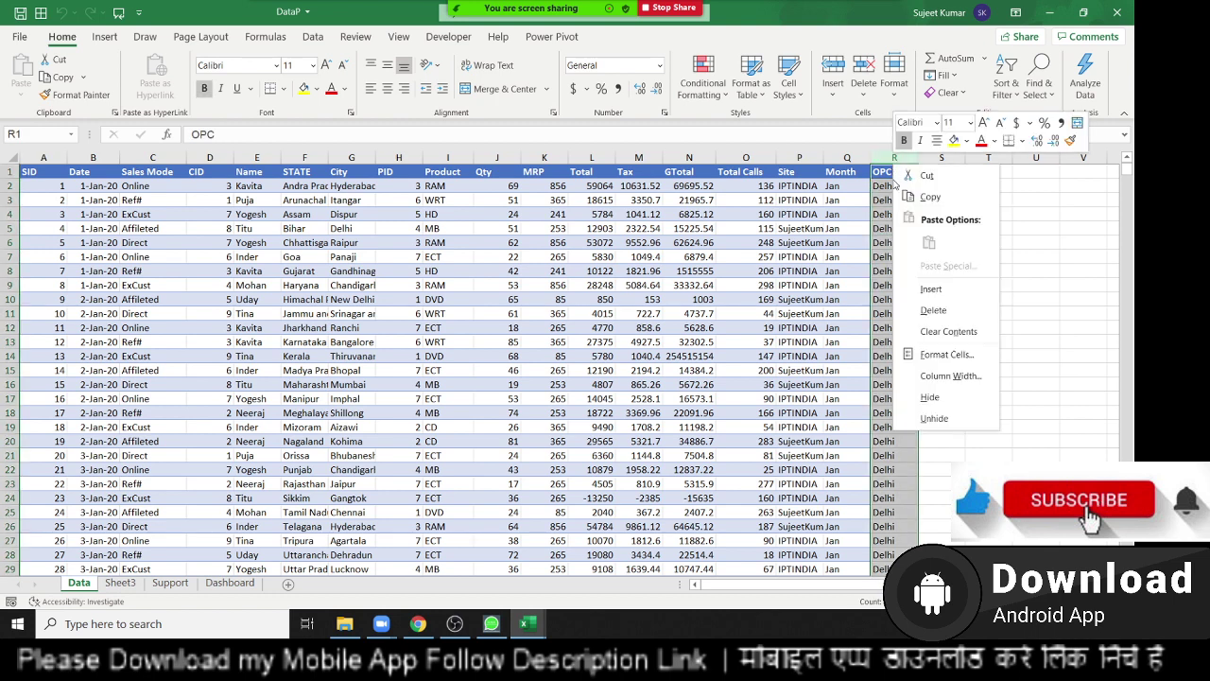
pyautogui.click(931, 309)
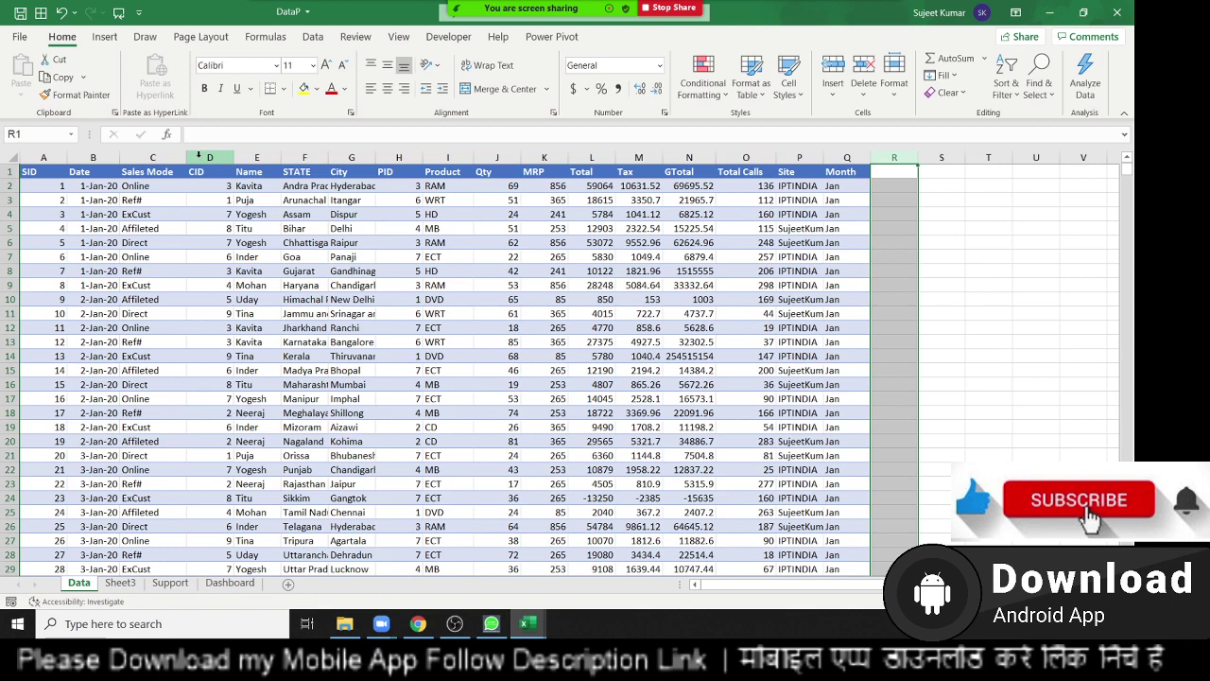
# Step: Move the selection through the empty area beside the table to cell S9
pyautogui.click(301, 398)
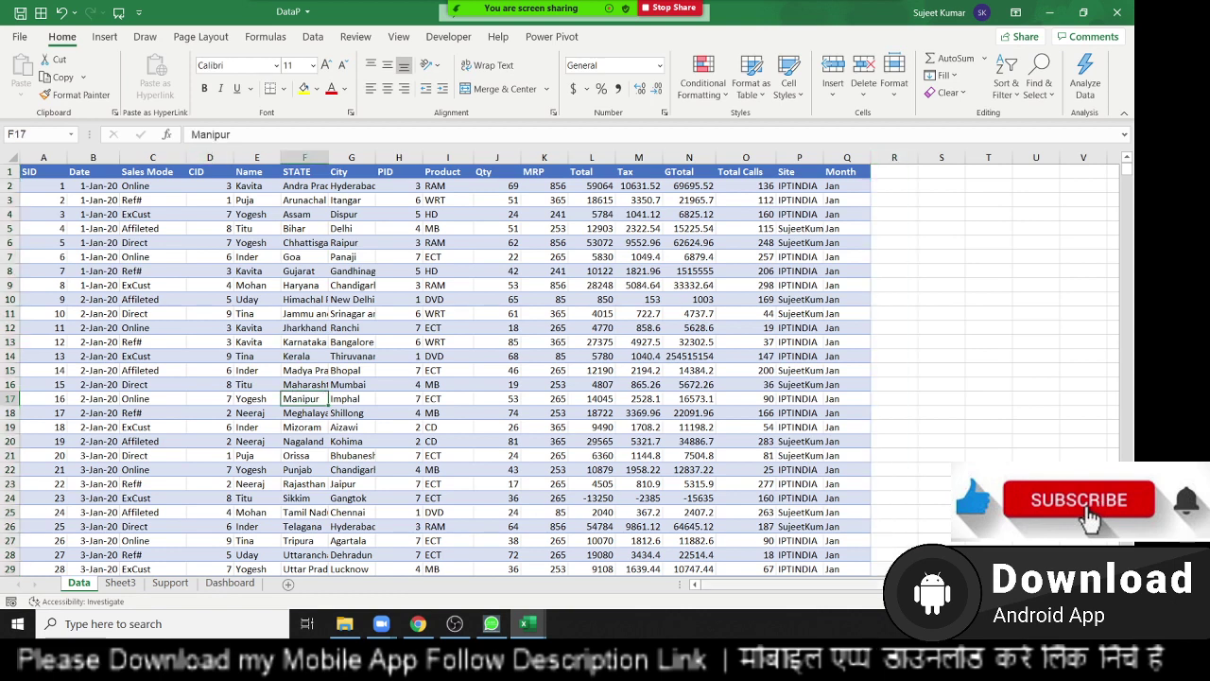
pyautogui.hscroll(1, 870, 572)
pyautogui.click(900, 252)
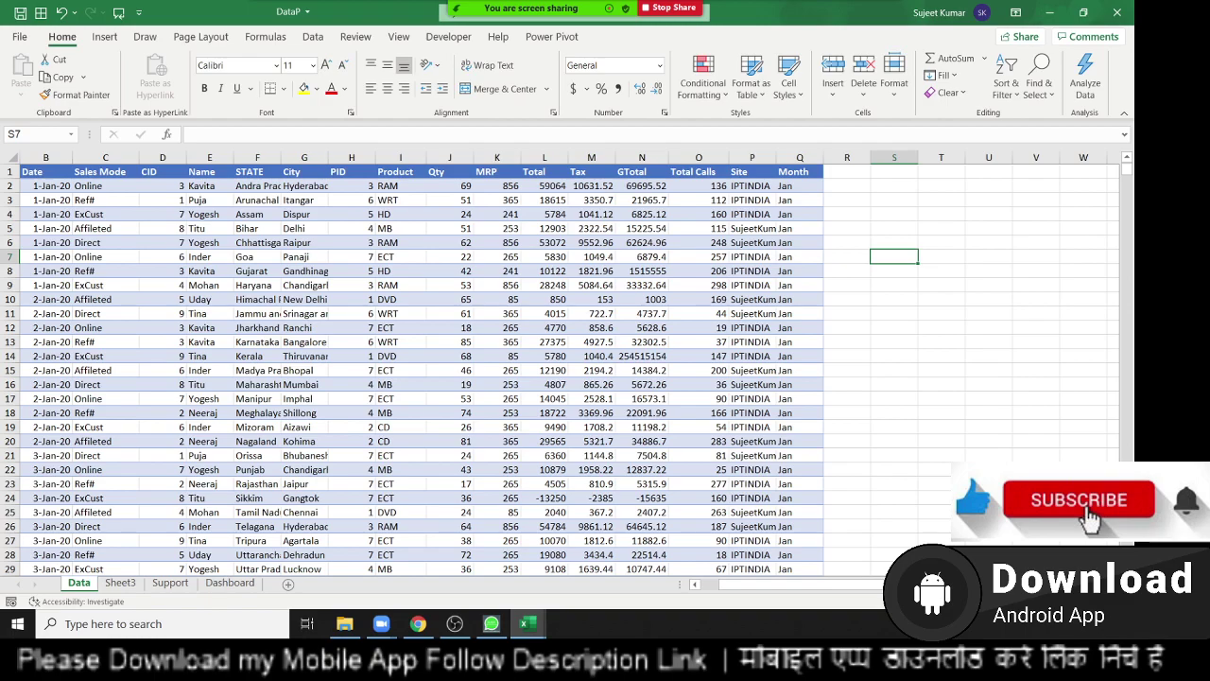
pyautogui.hscroll(4, 741, 333)
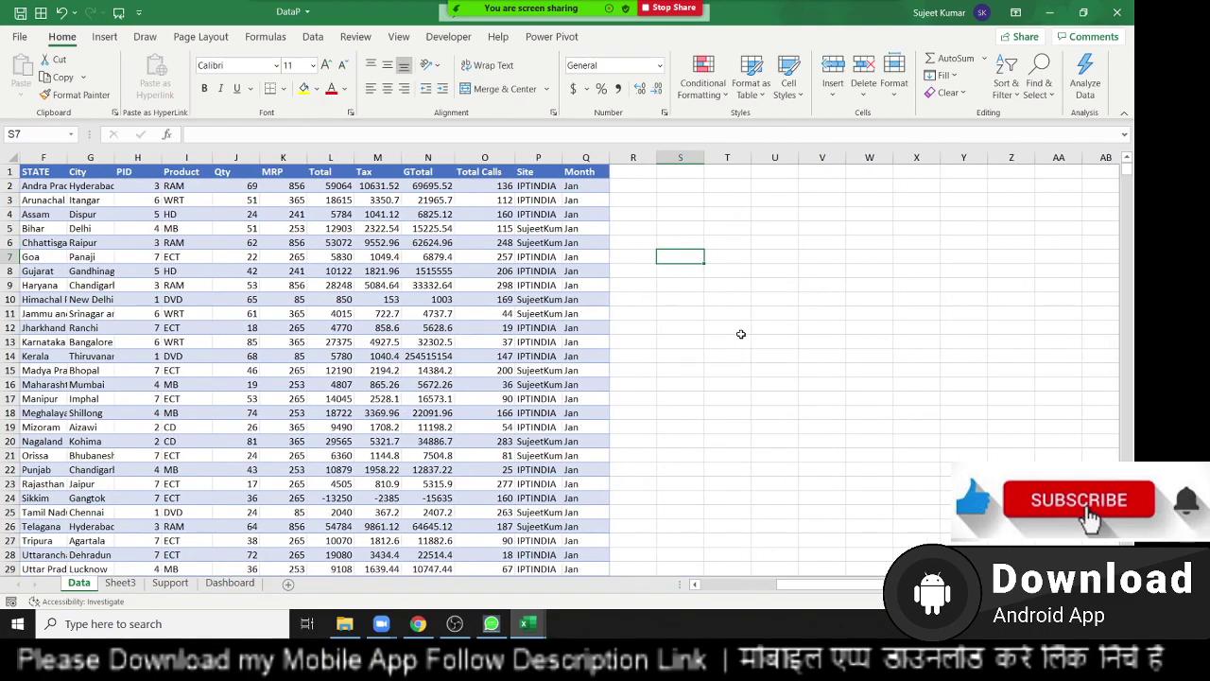
pyautogui.scroll(5, 740, 334)
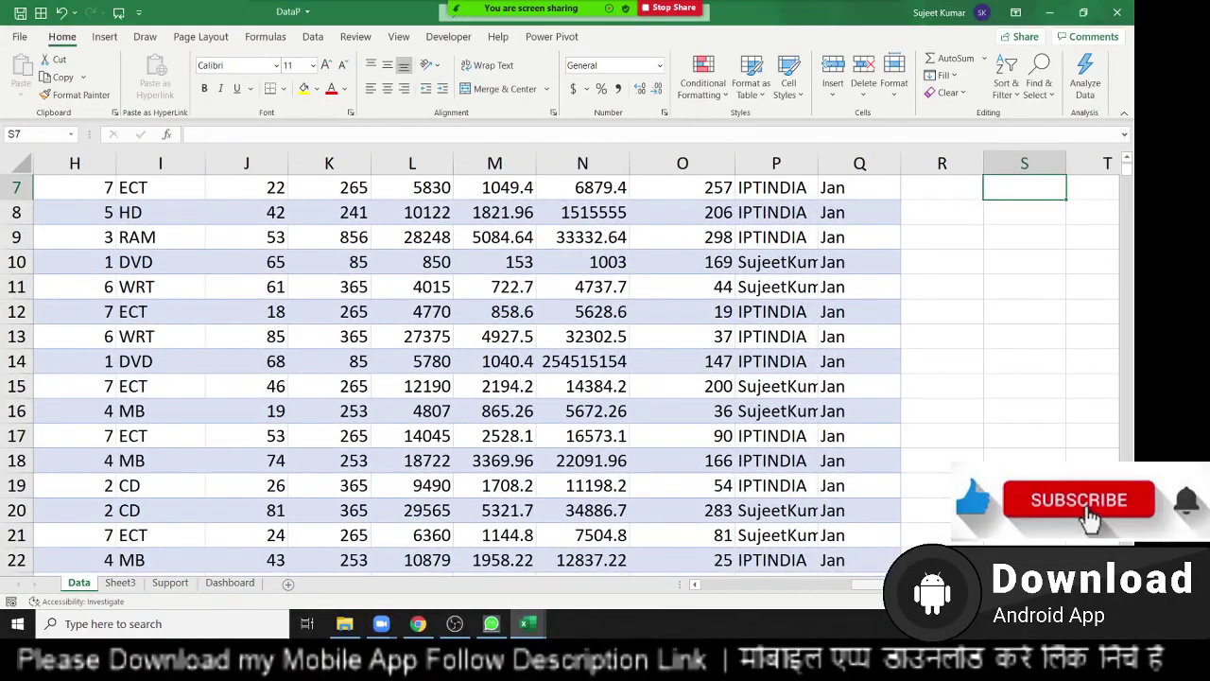
pyautogui.click(1016, 290)
pyautogui.press('Right')
pyautogui.press('Right')
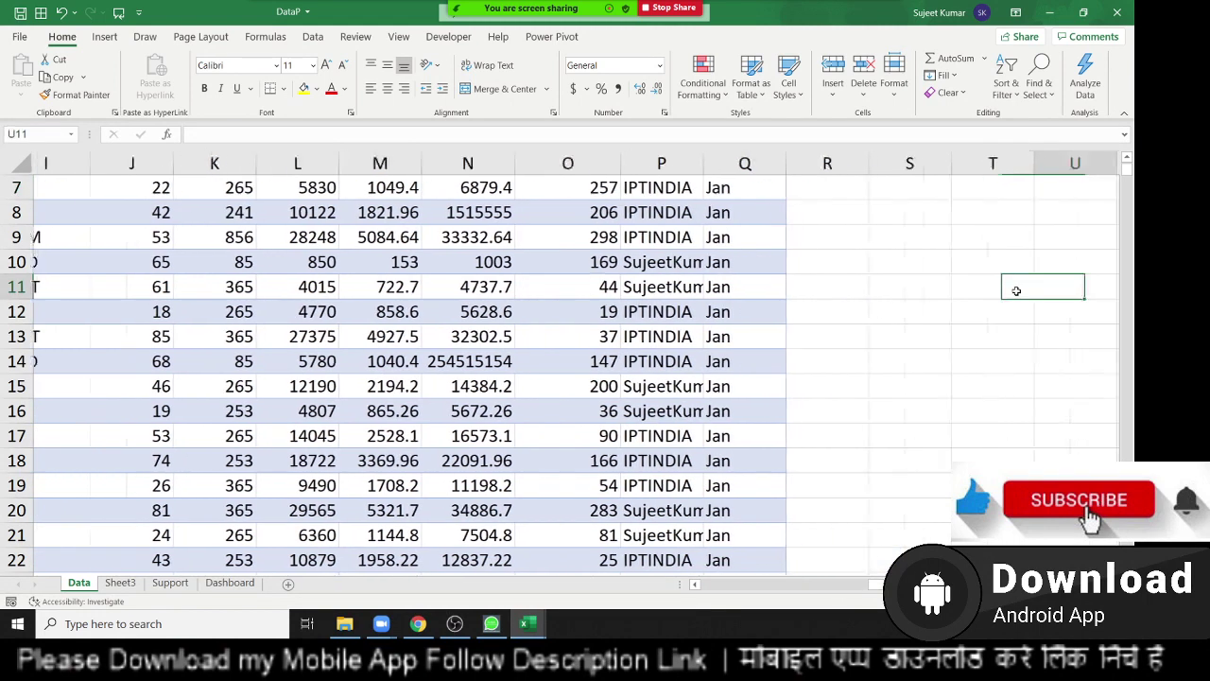
pyautogui.press('Right')
pyautogui.press('Right')
pyautogui.press('Left')
pyautogui.press('Left')
pyautogui.press('Up')
pyautogui.press('Up')
pyautogui.press('Up')
pyautogui.press('Left')
pyautogui.press('Up')
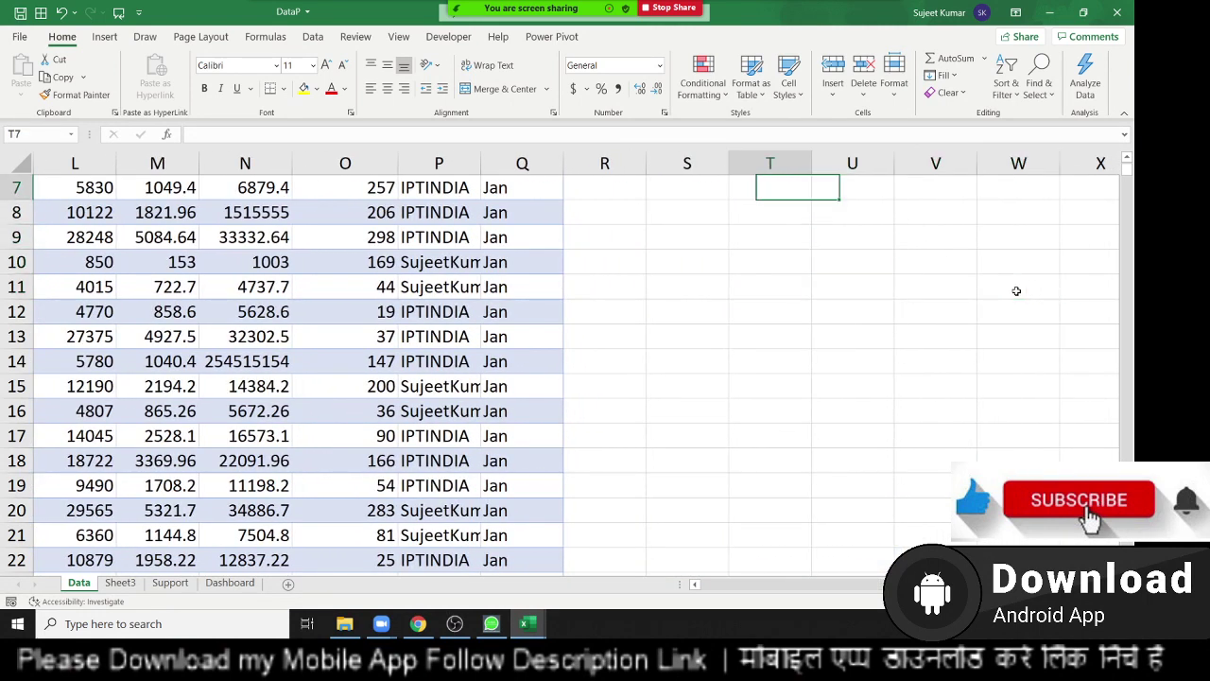
pyautogui.press('Down')
pyautogui.press('Down')
pyautogui.press('Left')
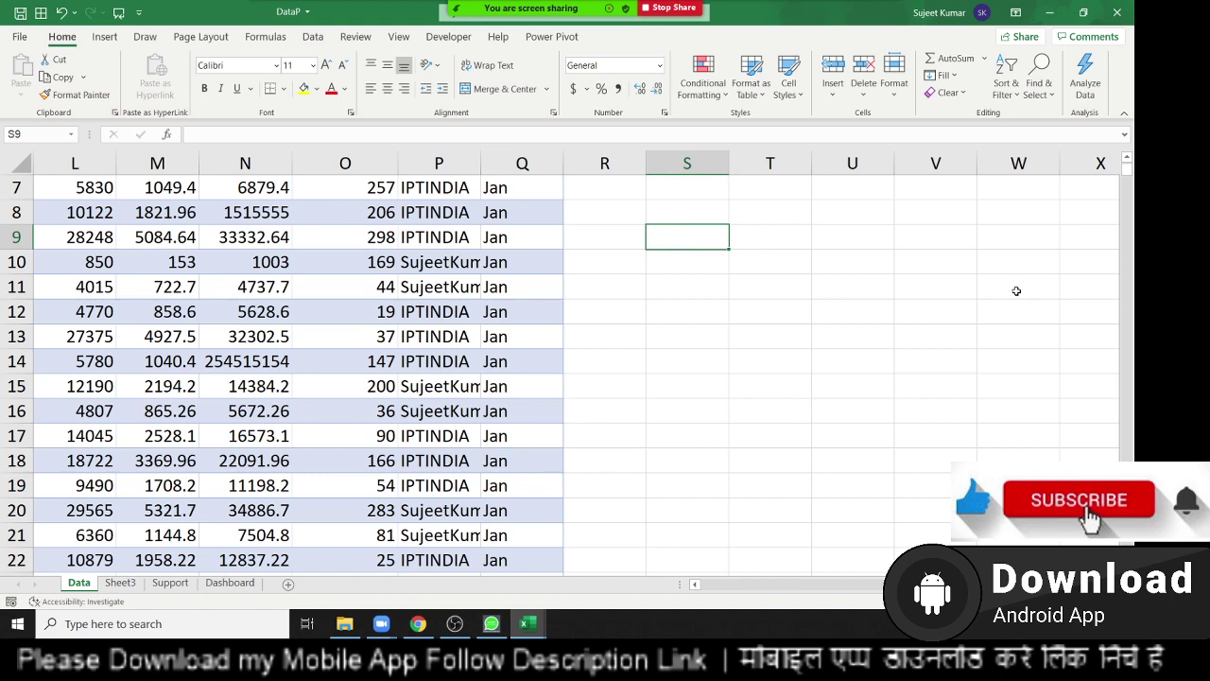
# Step: Enter =OFFSET(A1,0,0,COUNTA(A:A),COUNTA(1:1)) in S9 so the data table spills
pyautogui.write('=')
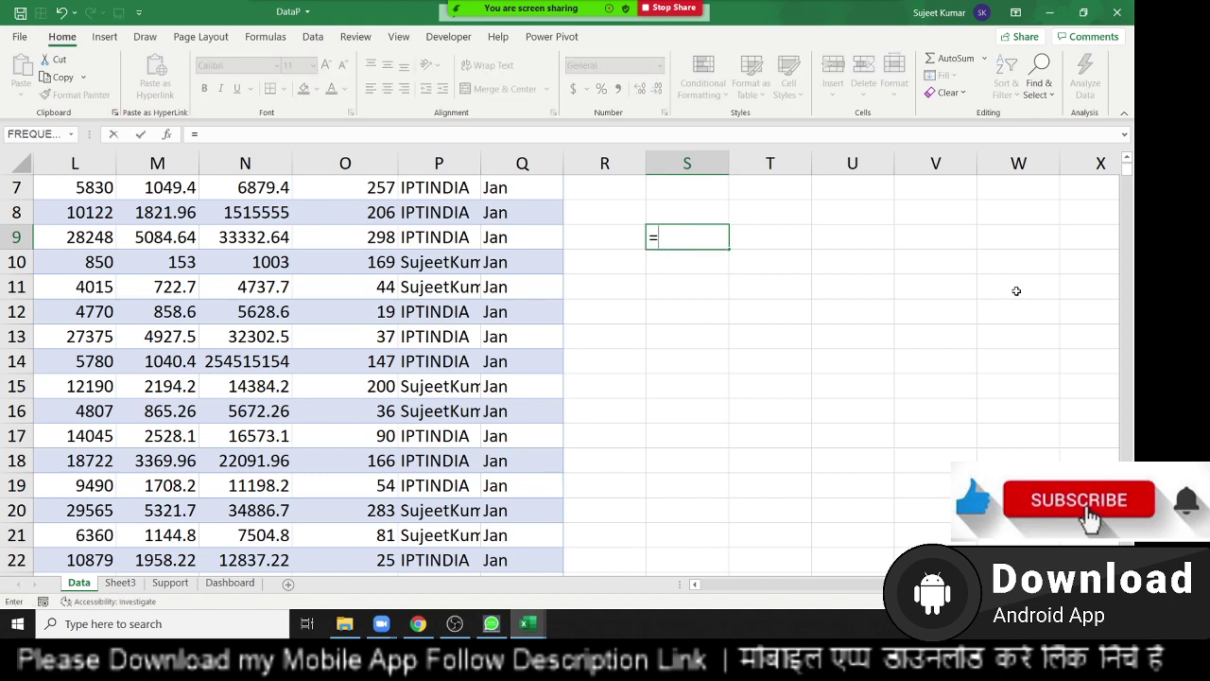
pyautogui.write('of')
pyautogui.press('Tab')
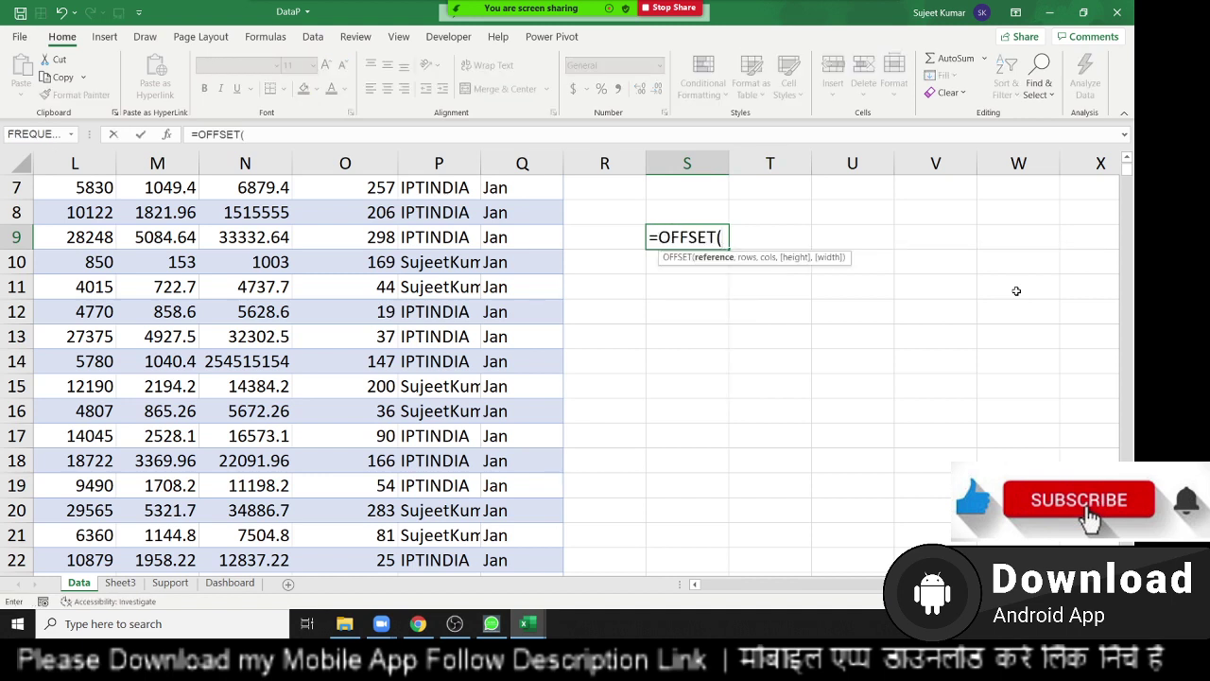
pyautogui.write('a1')
pyautogui.write(',0,')
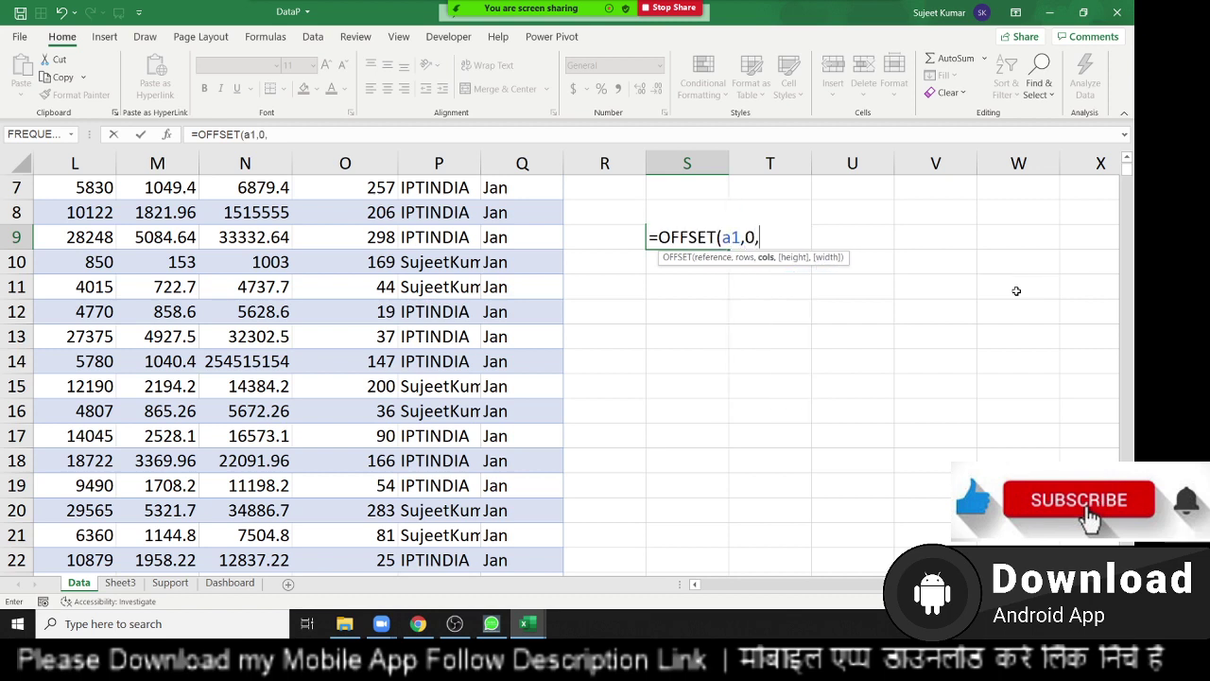
pyautogui.write('0,')
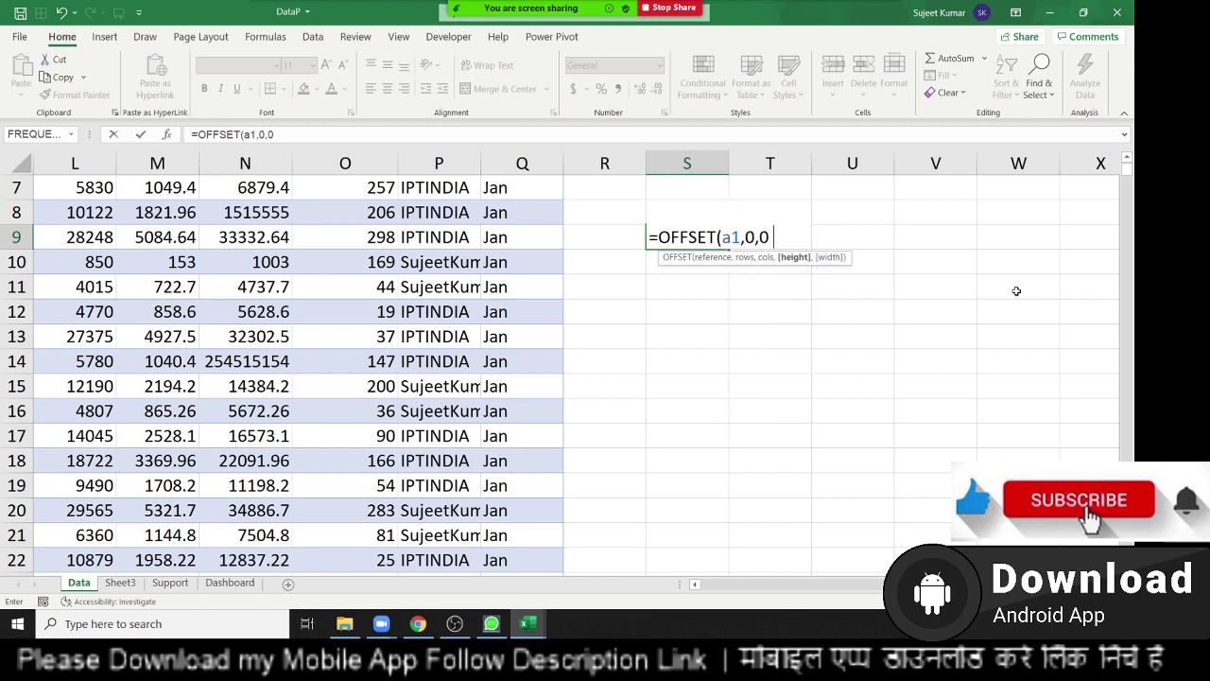
pyautogui.write('cou')
pyautogui.press('Down')
pyautogui.press('Tab')
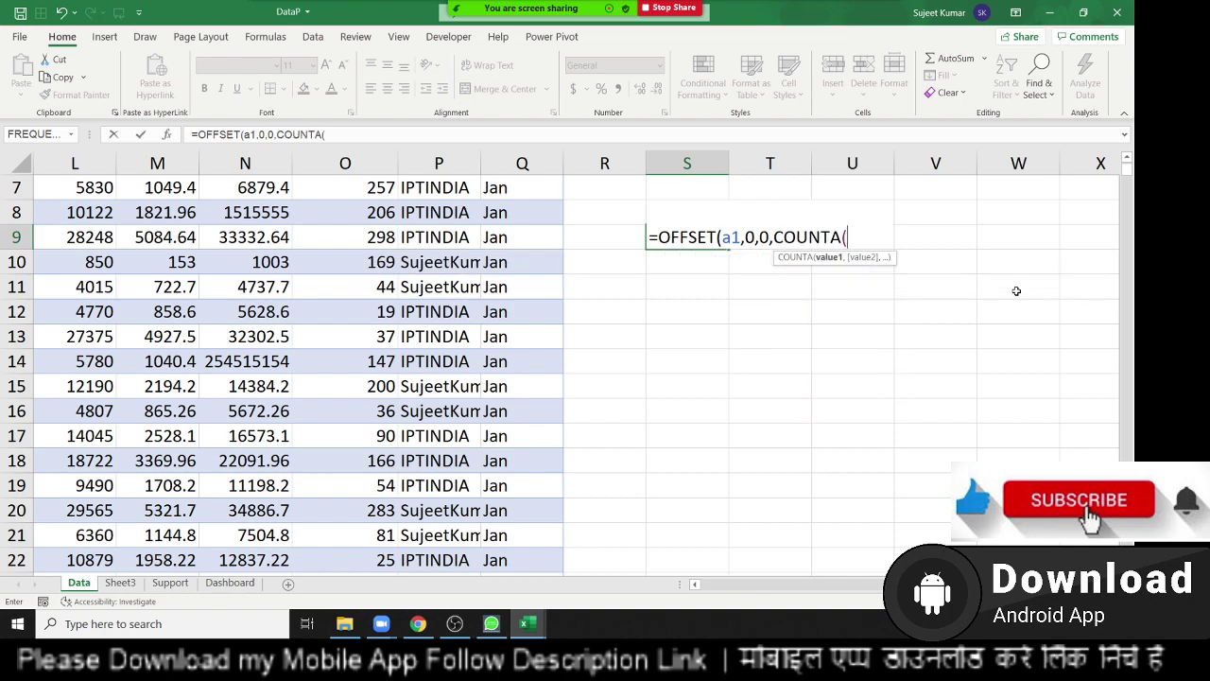
pyautogui.press('Left')
pyautogui.press('Left')
pyautogui.press('Left')
pyautogui.press('Left')
pyautogui.press('Left')
pyautogui.press('Left')
pyautogui.press('Left')
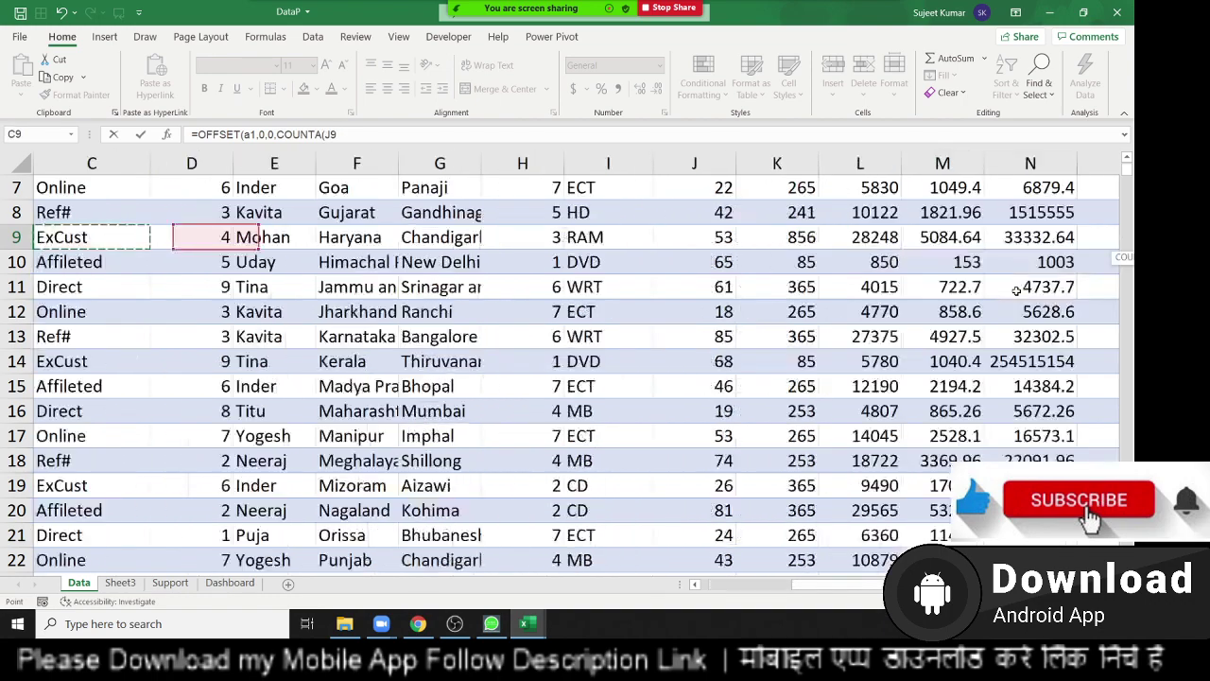
pyautogui.press('Left')
pyautogui.press('Left')
pyautogui.press('Left')
pyautogui.hotkey('ctrl', 'space')
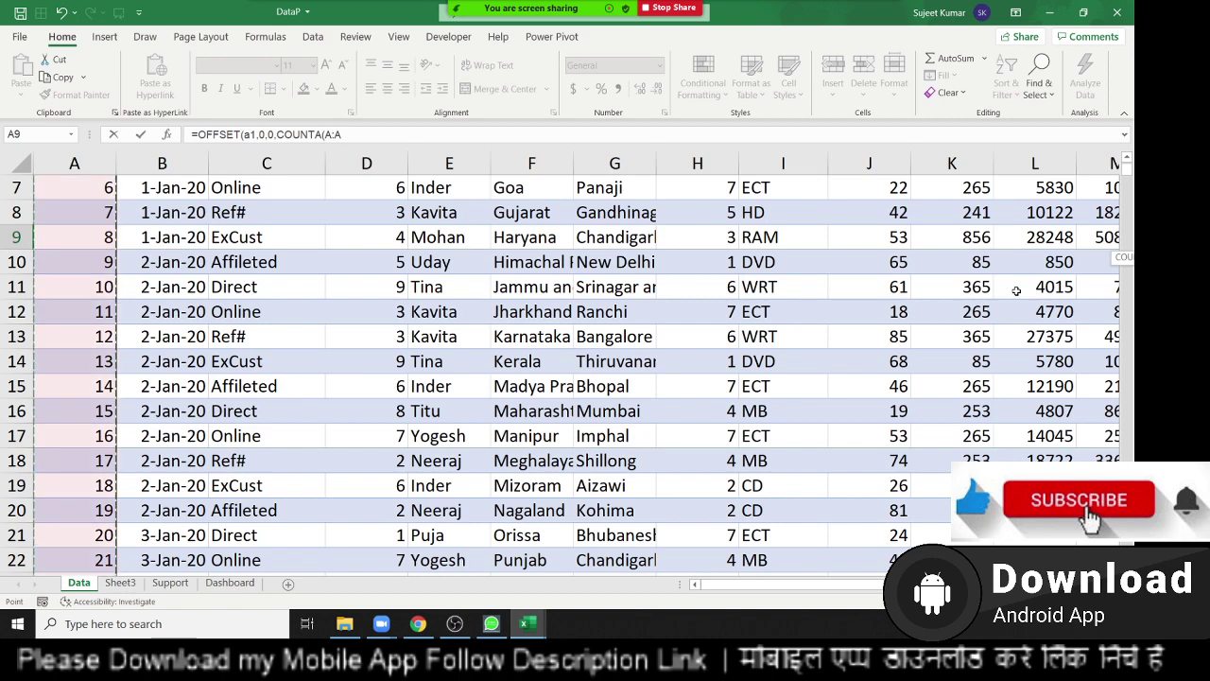
pyautogui.write(')')
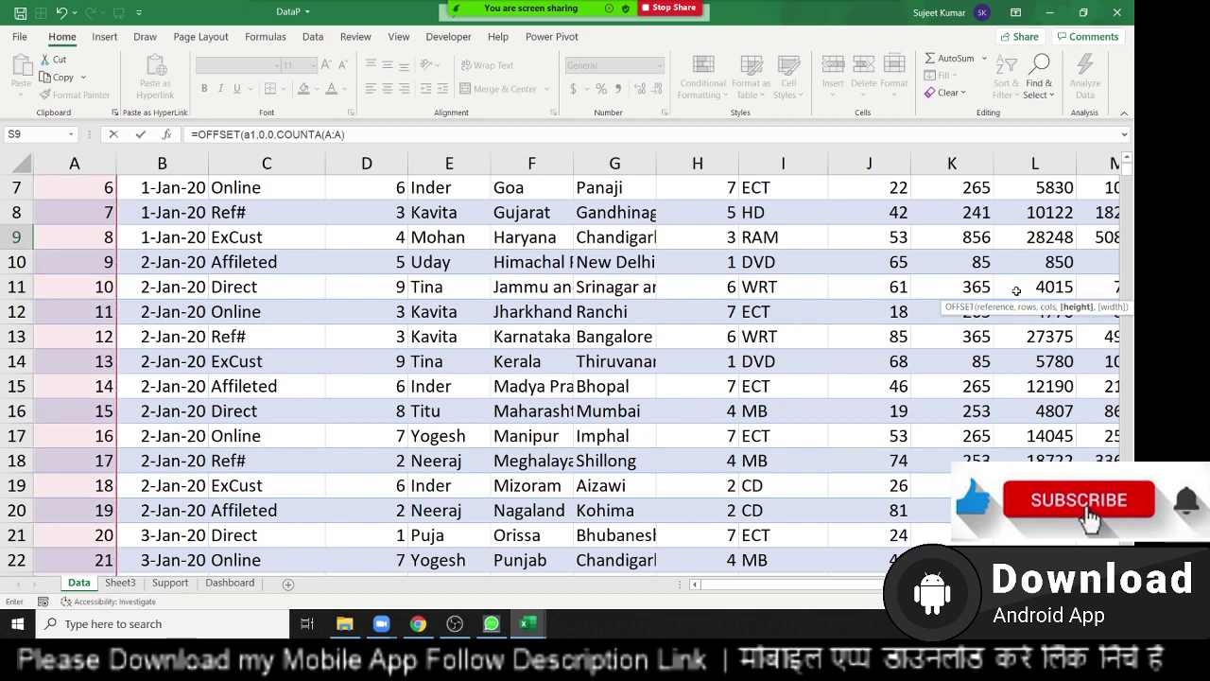
pyautogui.write(',')
pyautogui.write('cou')
pyautogui.press('Down')
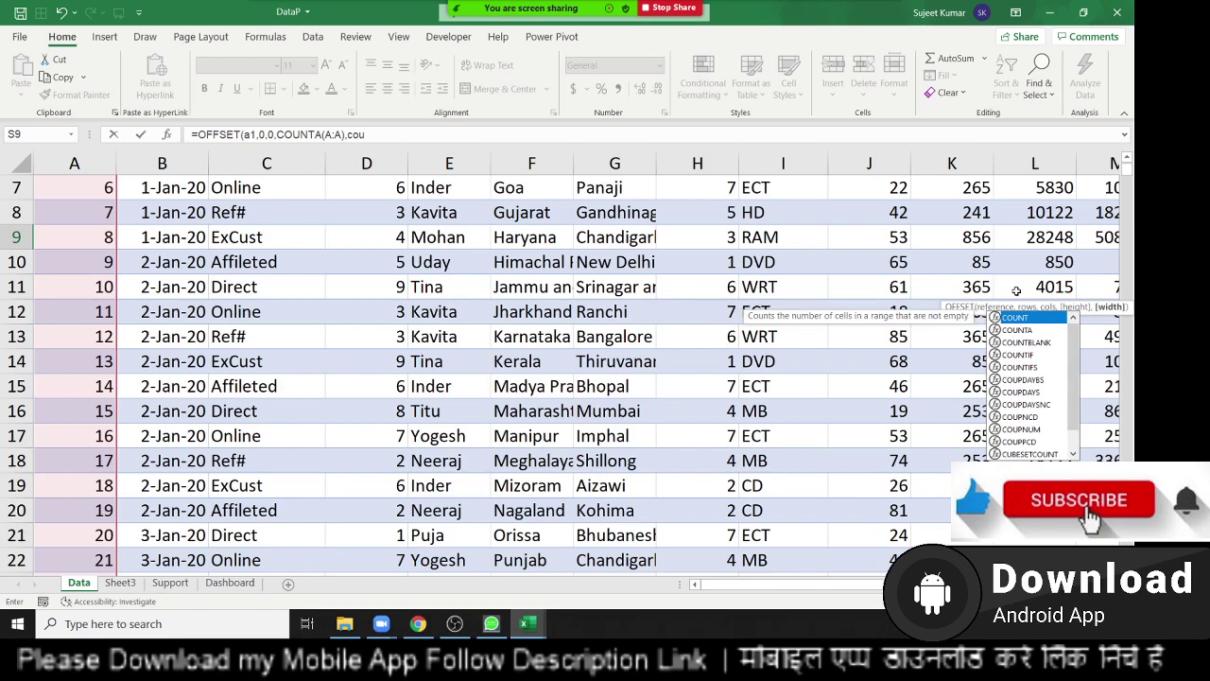
pyautogui.press('Tab')
pyautogui.press('Up')
pyautogui.press('Up')
pyautogui.press('Up')
pyautogui.press('Up')
pyautogui.press('Up')
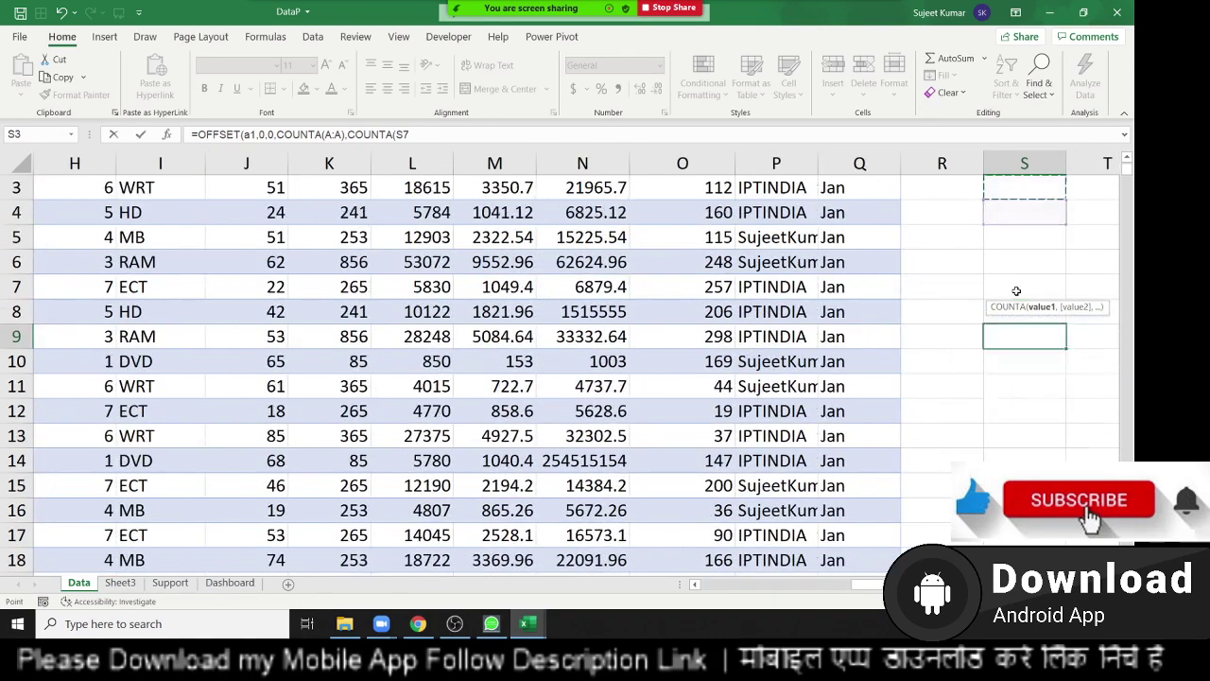
pyautogui.press('Up')
pyautogui.press('Up')
pyautogui.press('Left')
pyautogui.hotkey('shift', 'space')
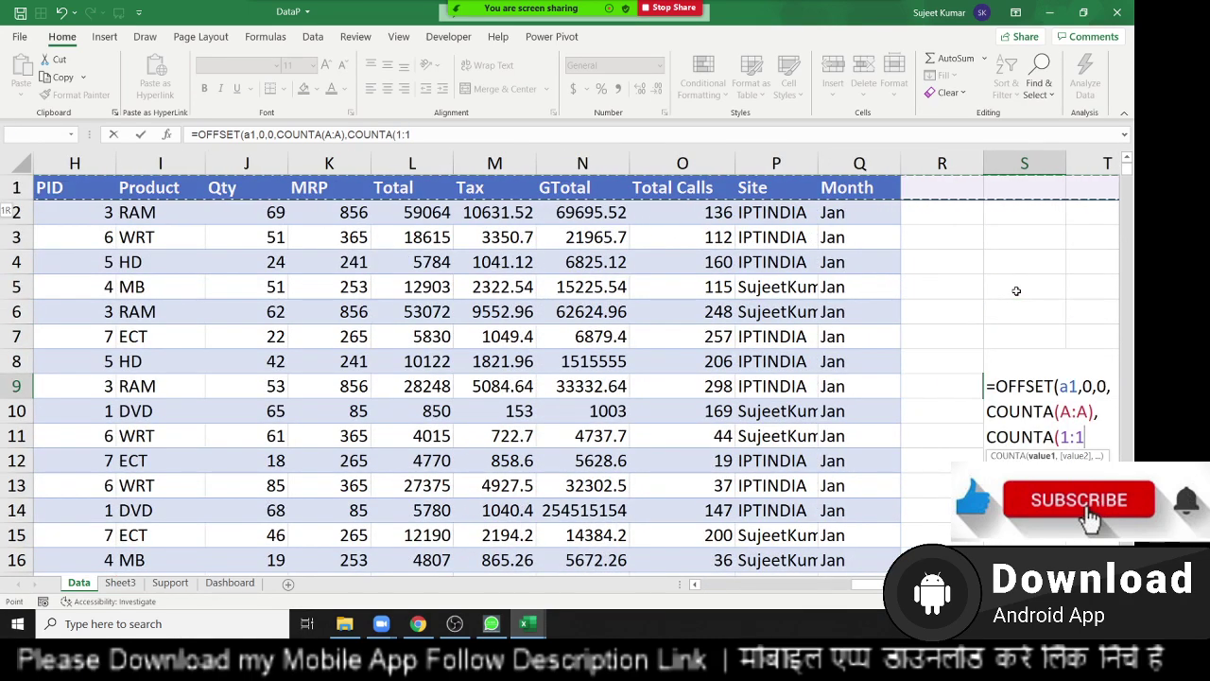
pyautogui.write(')')
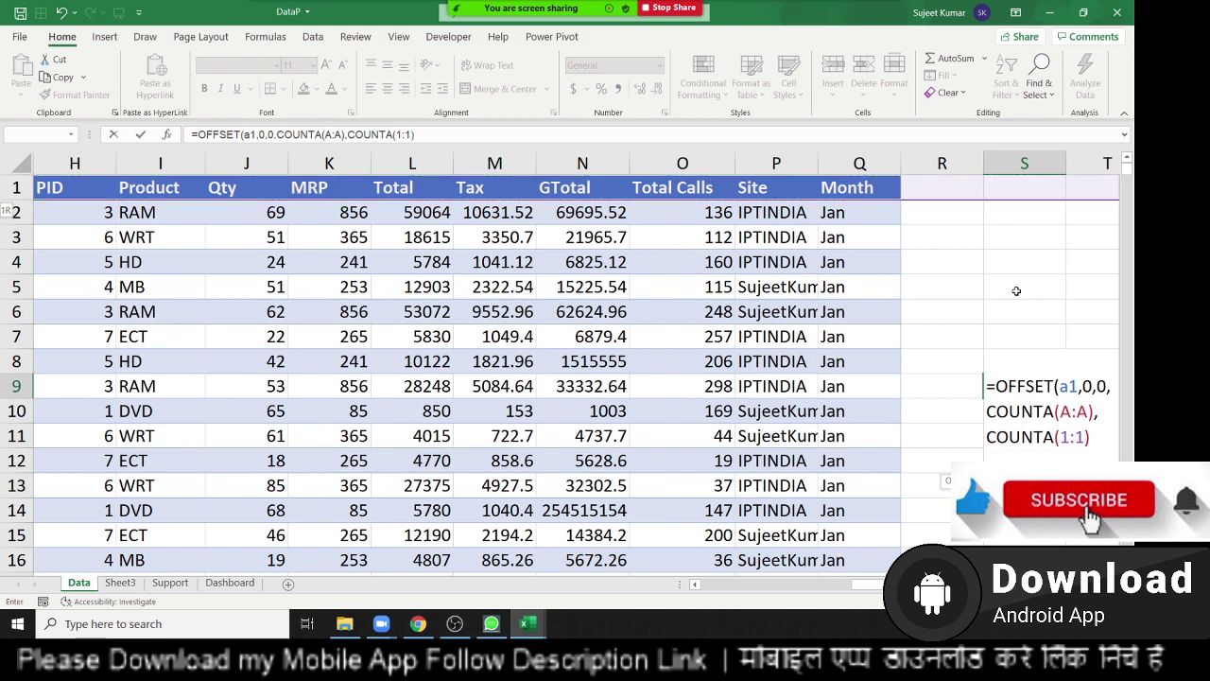
pyautogui.press('Return')
pyautogui.press('Return')
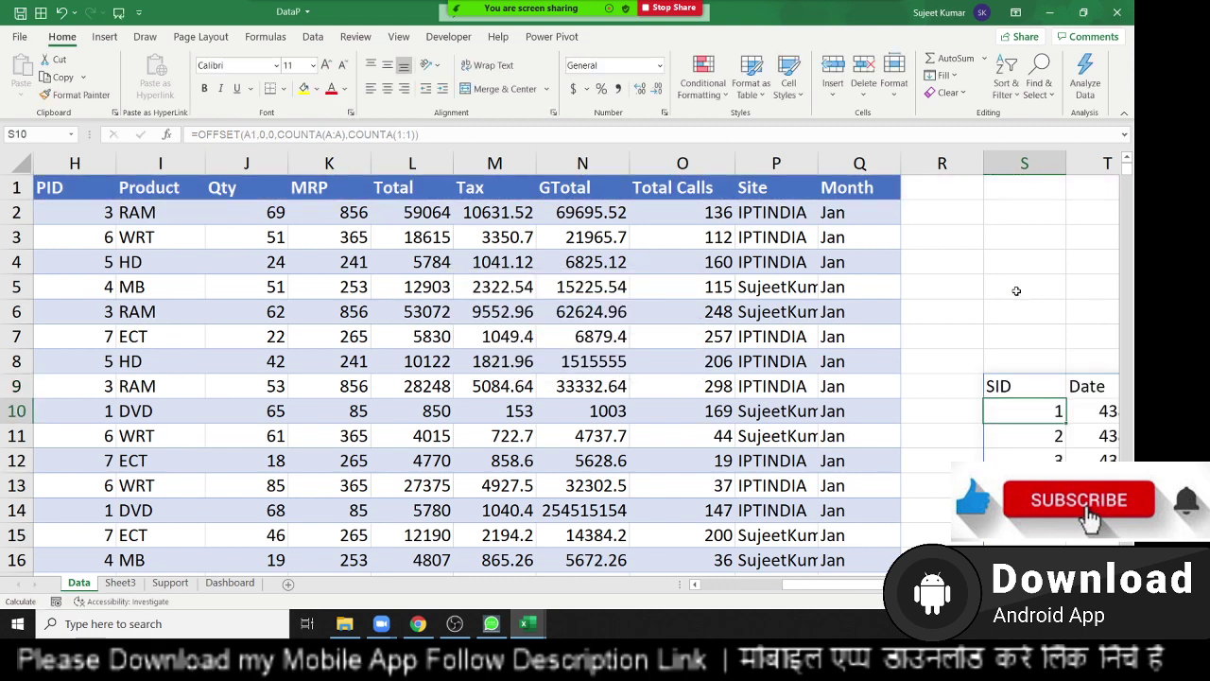
pyautogui.press('Up')
# Step: Make the A1, column A and row 1 references in the S9 formula absolute
pyautogui.hscroll(2, 1019, 291)
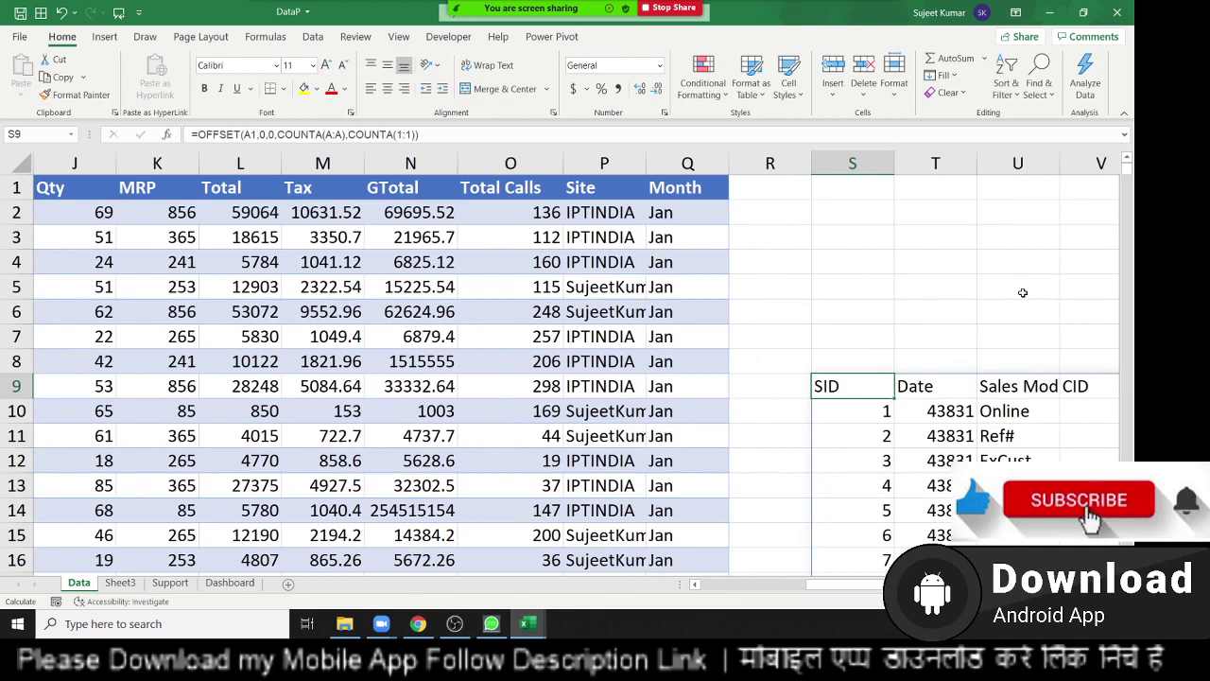
pyautogui.doubleClick(849, 391)
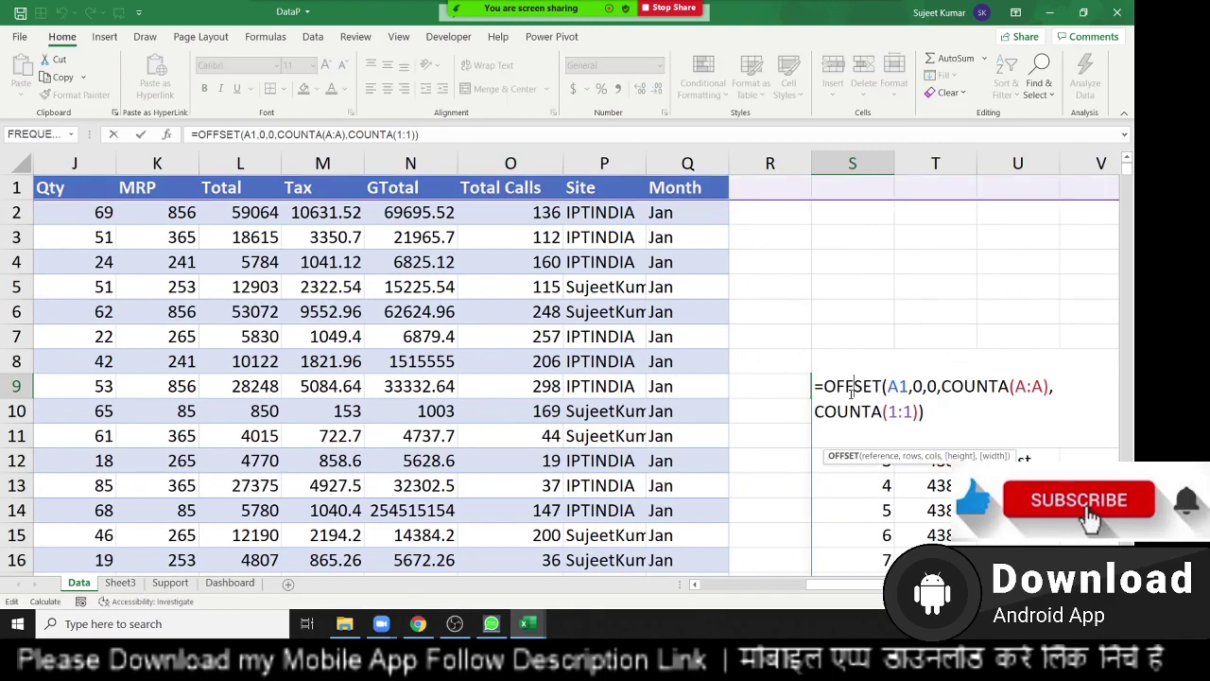
pyautogui.click(903, 386)
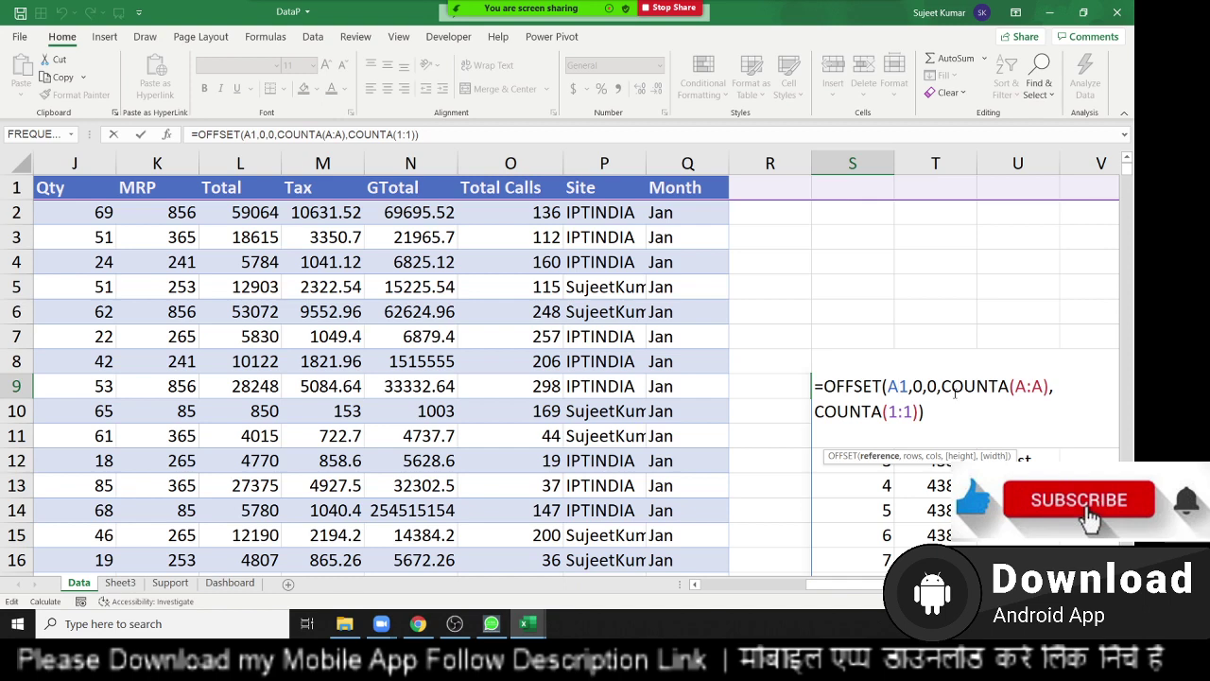
pyautogui.press('F4')
pyautogui.click(1045, 387)
pyautogui.press('F4')
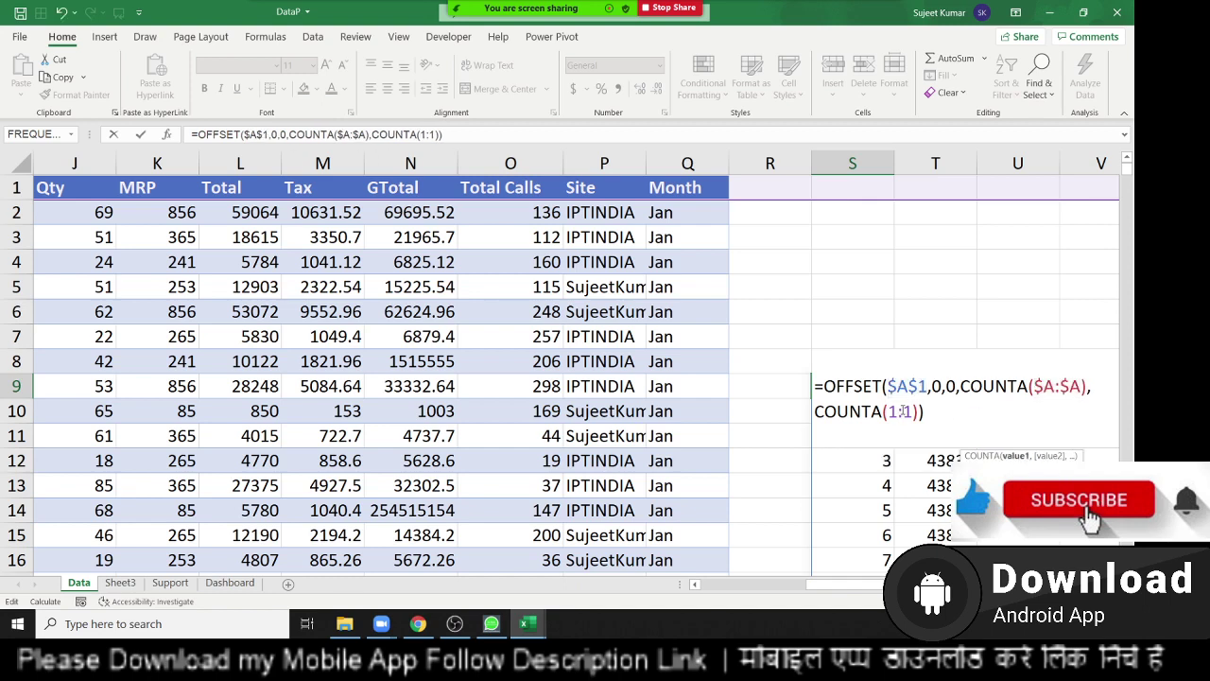
pyautogui.doubleClick(903, 411)
pyautogui.press('F4')
pyautogui.moveTo(942, 411); pyautogui.dragTo(811, 386)
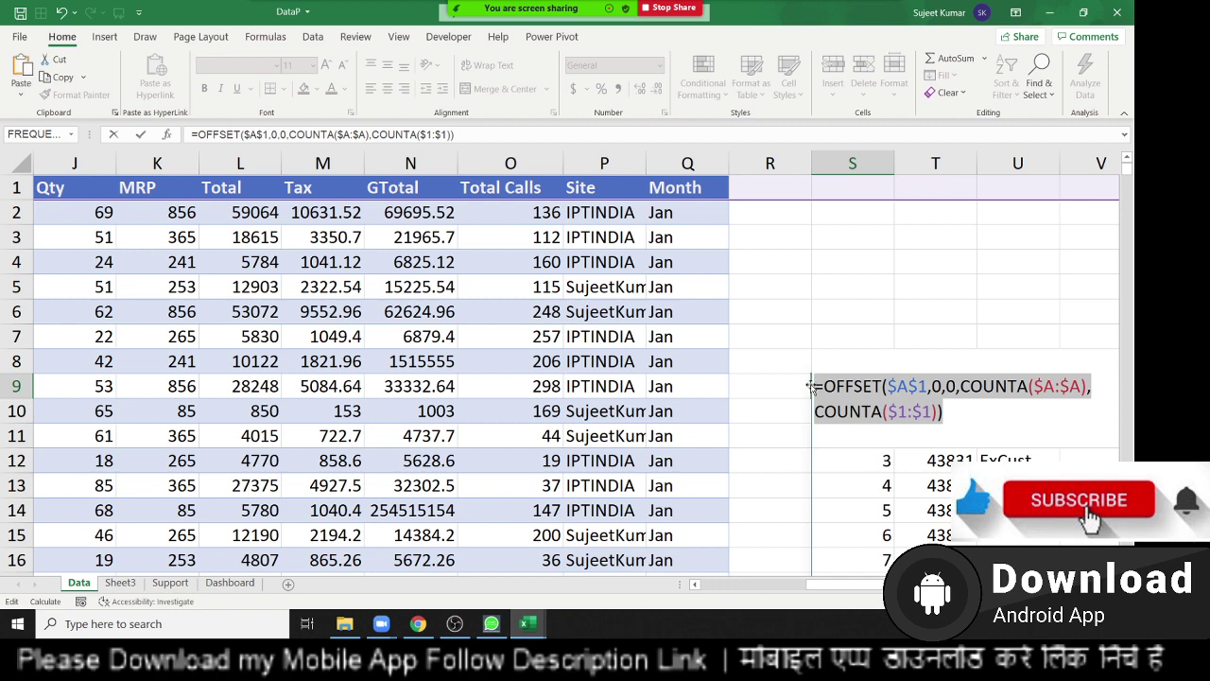
pyautogui.press('Escape')
pyautogui.click(802, 337)
pyautogui.click(804, 263)
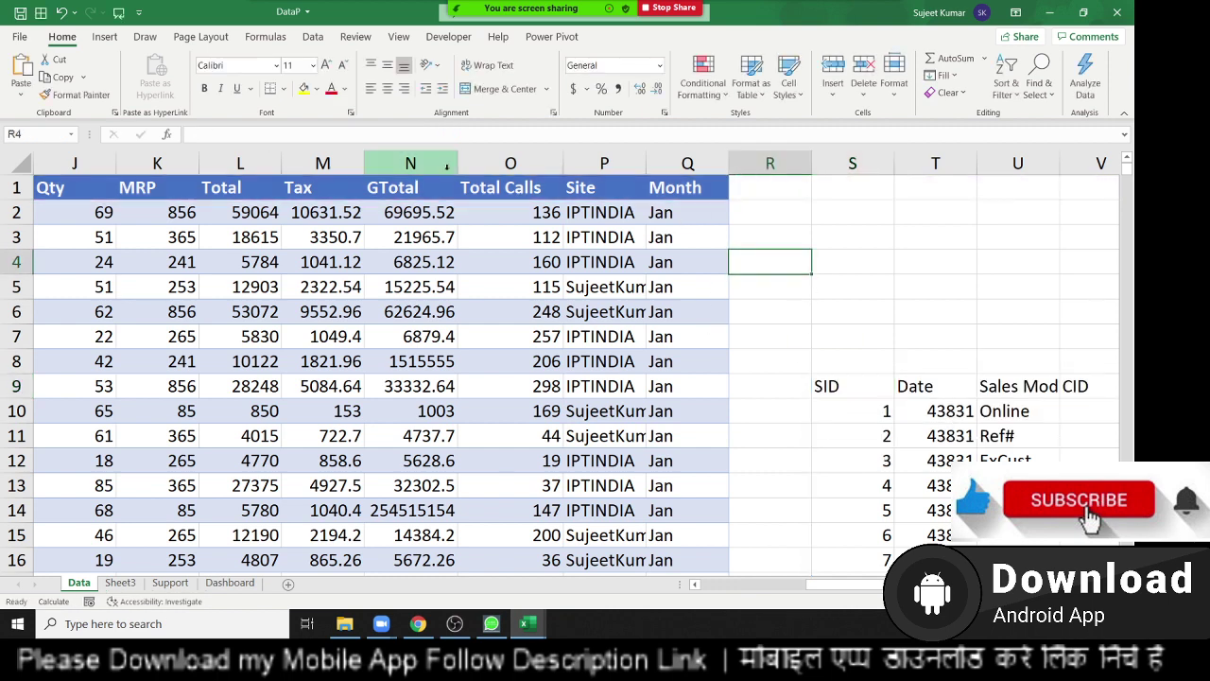
# Step: Define a workbook name DATA referring to the pasted dynamic OFFSET/COUNTA range formula
pyautogui.click(266, 36)
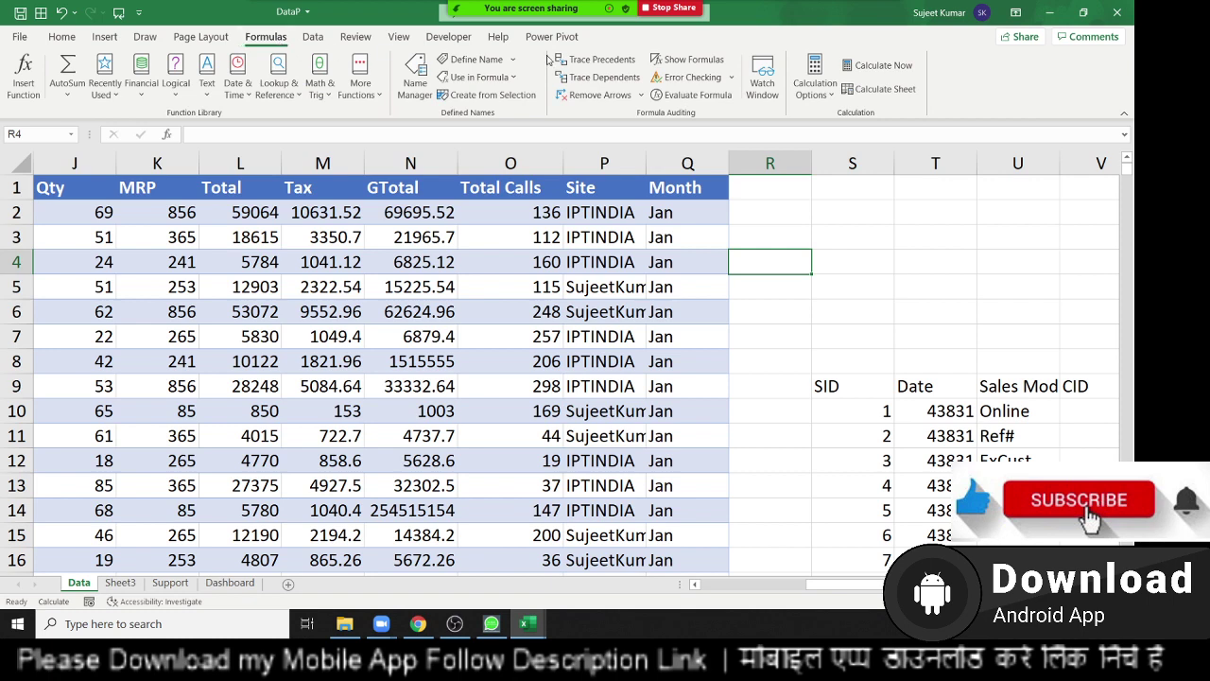
pyautogui.click(476, 58)
pyautogui.write('DATA')
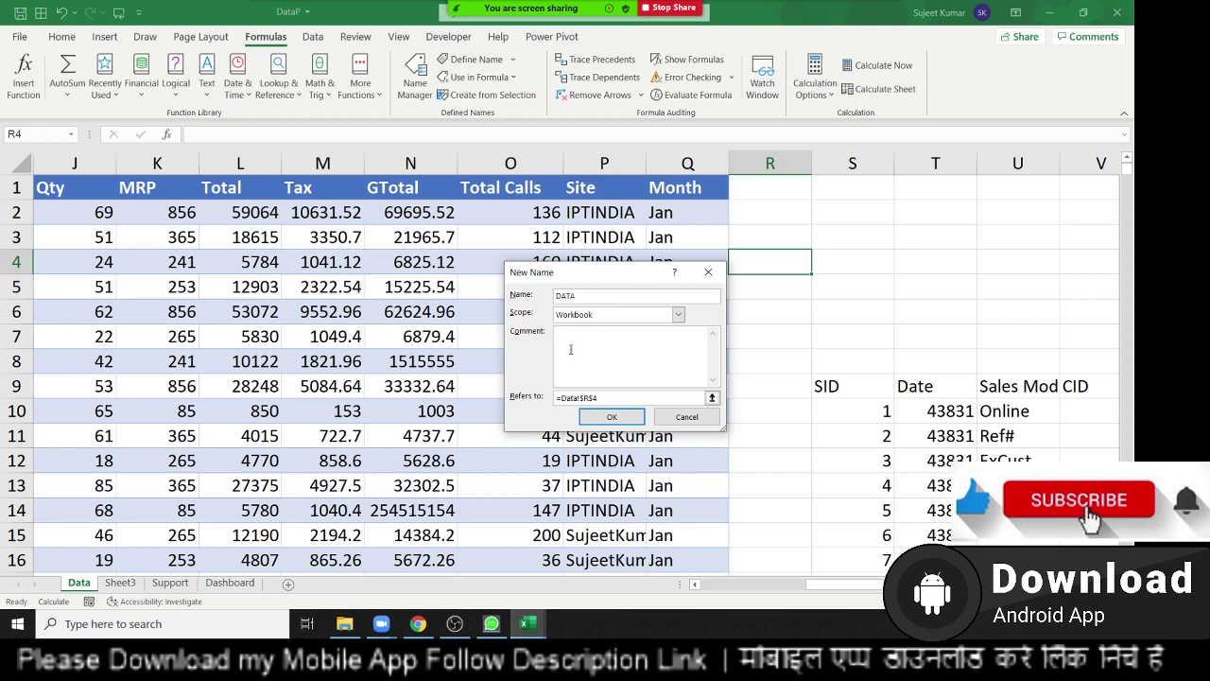
pyautogui.press('Tab')
pyautogui.press('Tab')
pyautogui.press('Tab')
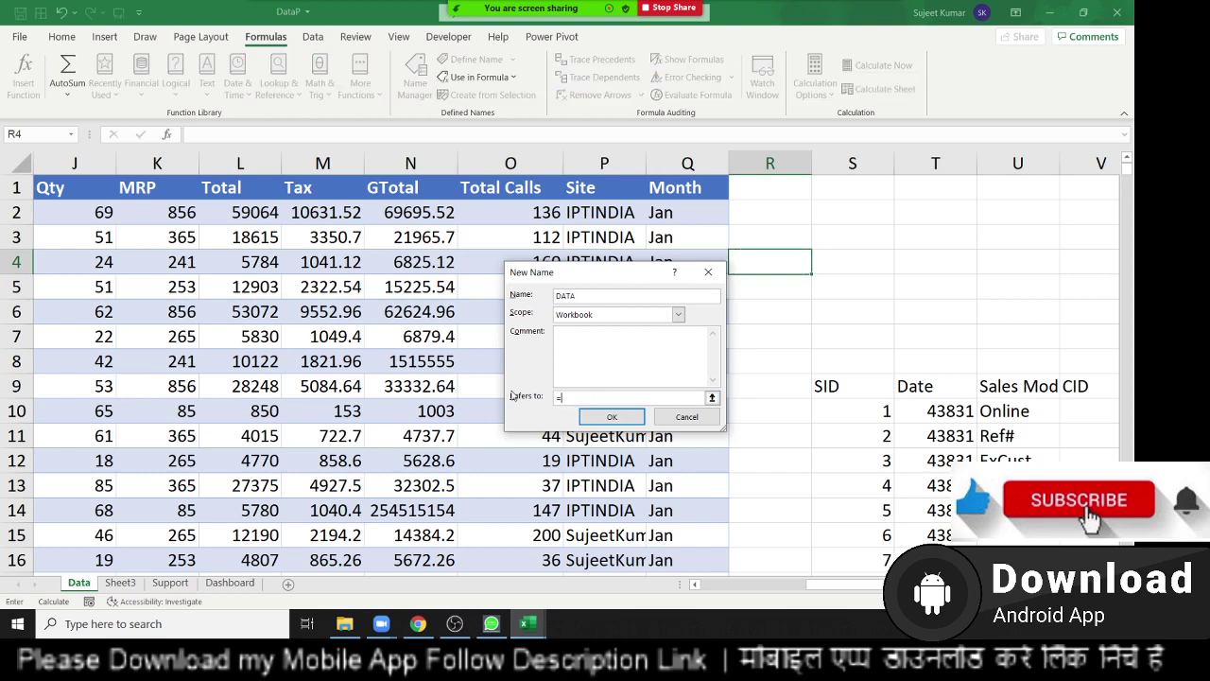
pyautogui.hotkey('ctrl', 'v')
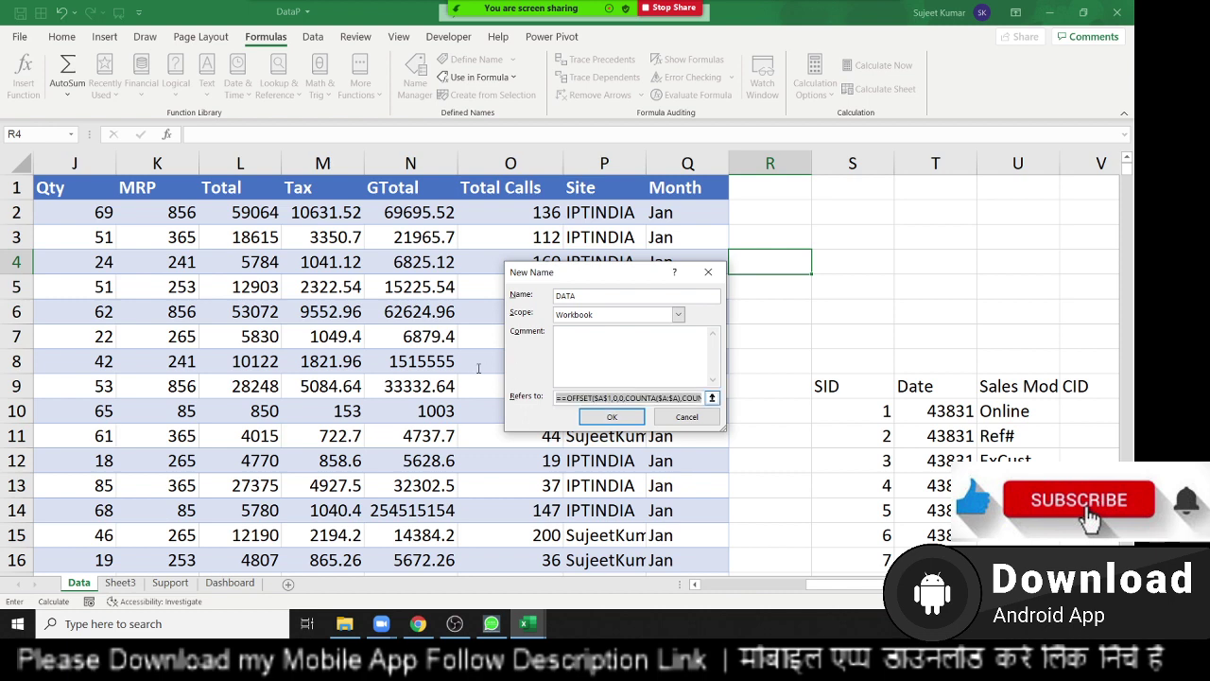
pyautogui.click(560, 398)
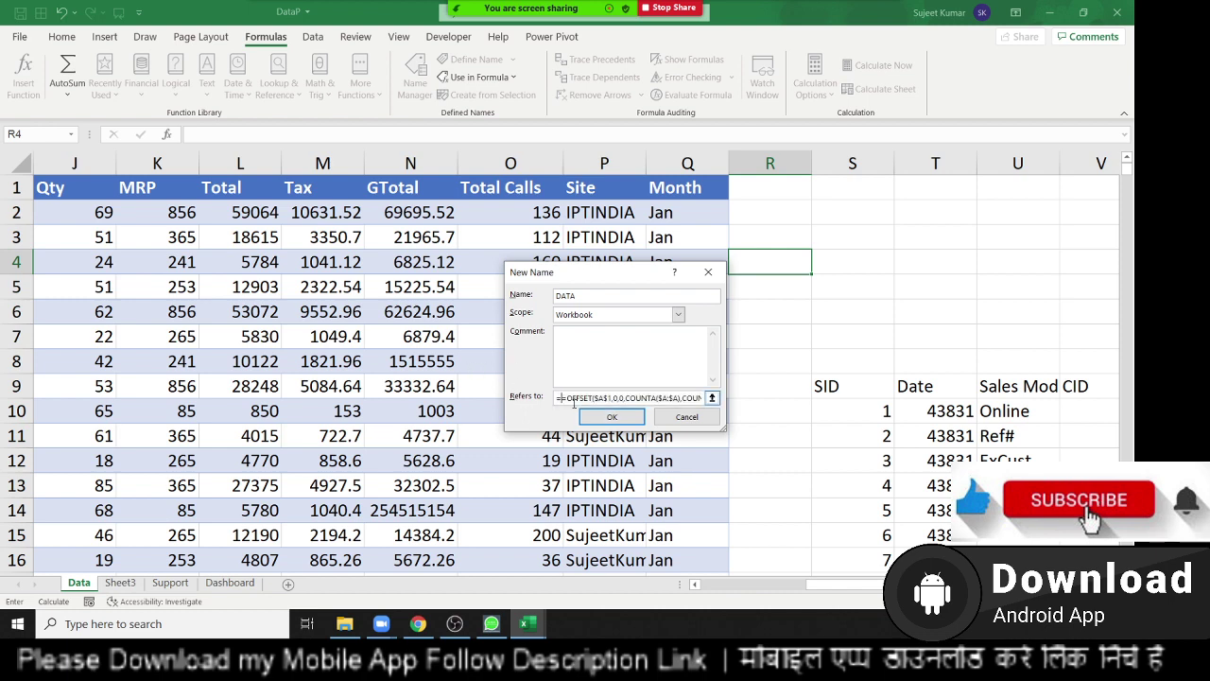
pyautogui.click(604, 419)
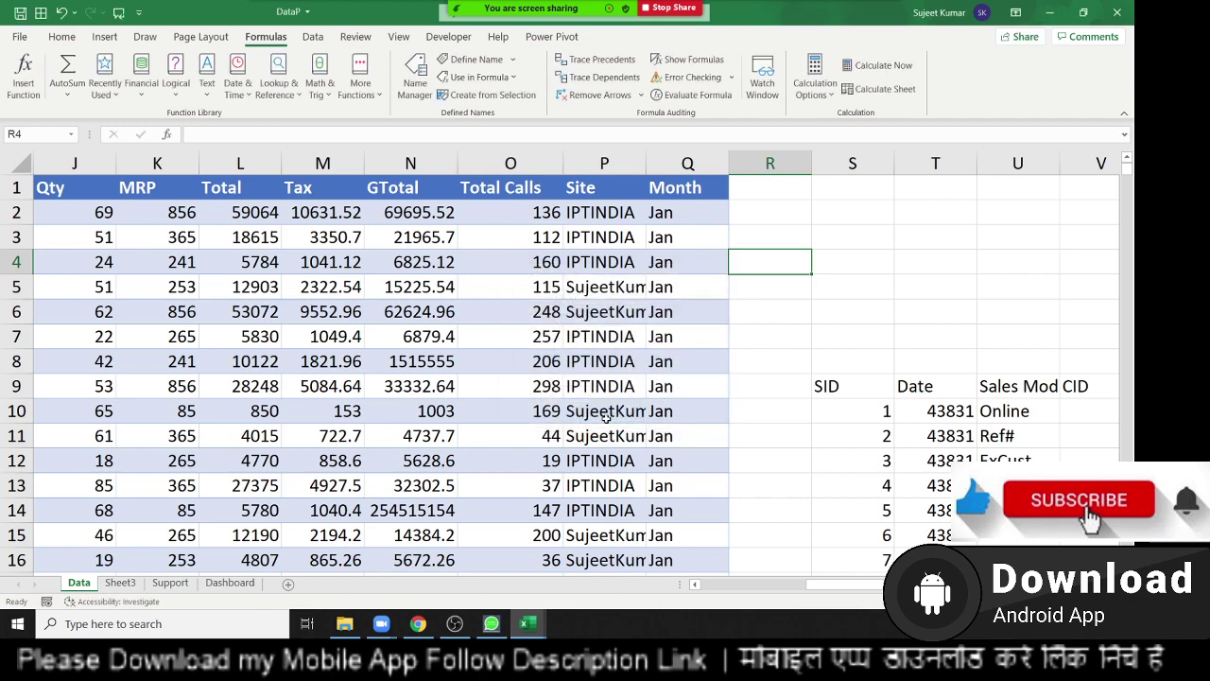
# Step: Clear the spilled test formula from S9 and go to Sheet3's pivot
pyautogui.click(828, 392)
pyautogui.press('Delete')
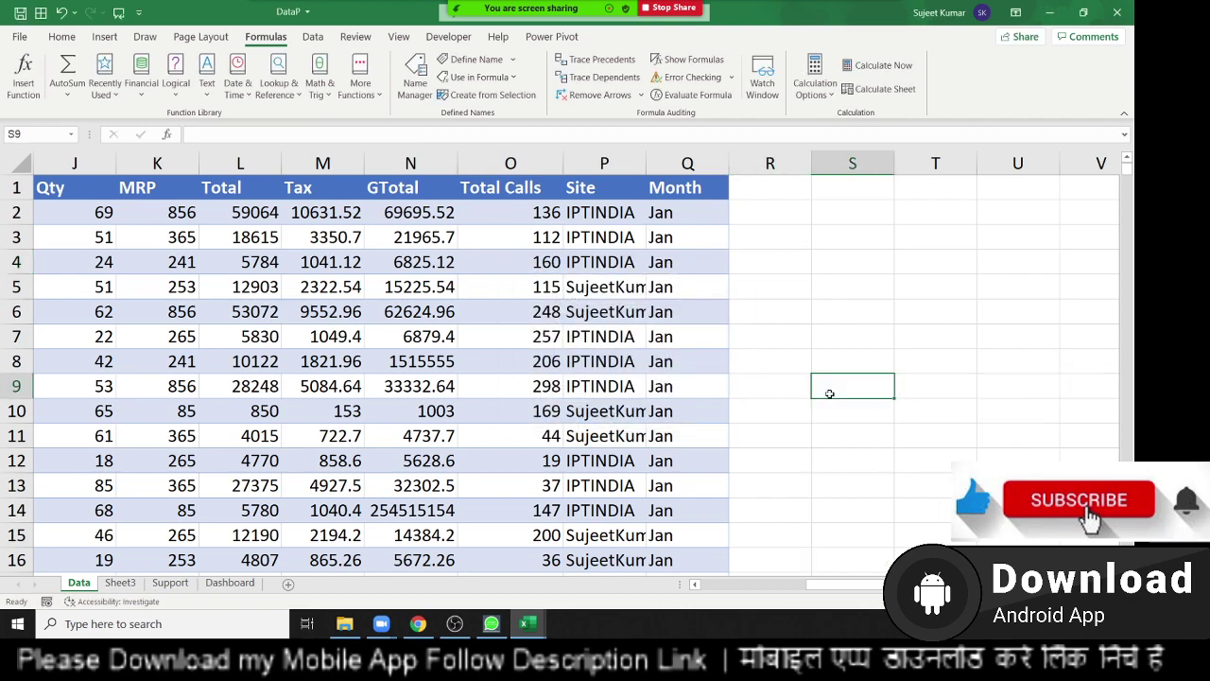
pyautogui.press('Left')
pyautogui.press('Left')
pyautogui.hotkey('ctrl', 'Home')
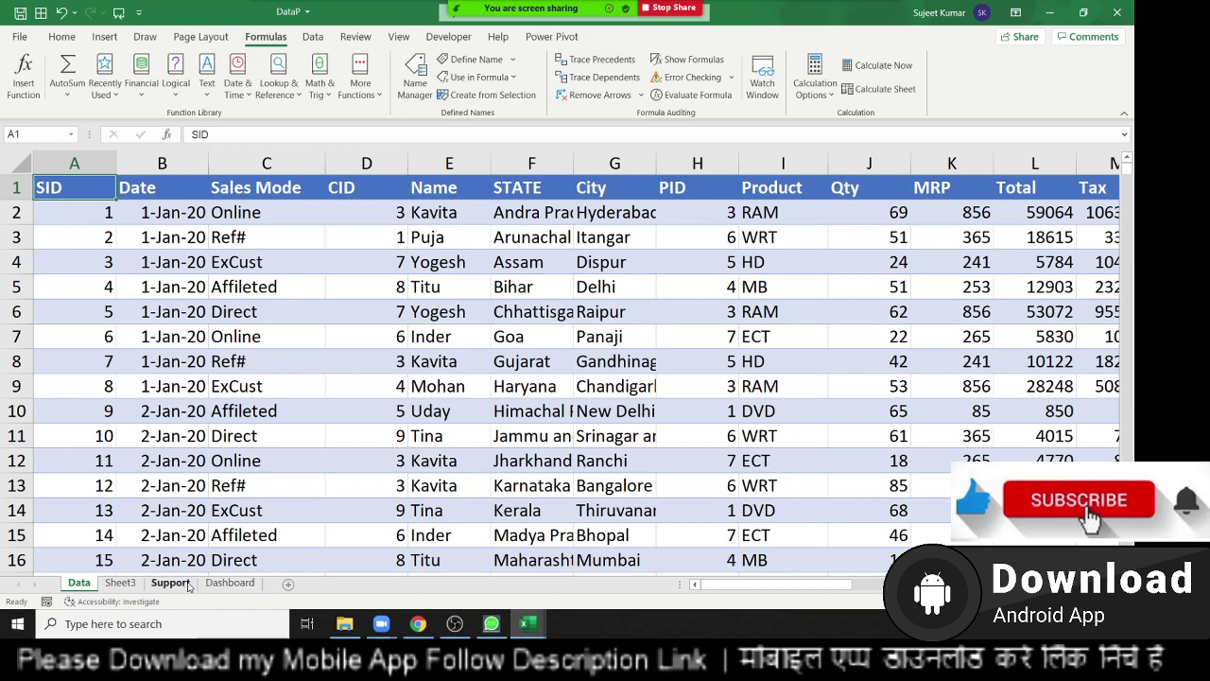
pyautogui.click(120, 582)
# Step: Delete the old pivot in columns A:B, leaving Sheet3 empty
pyautogui.moveTo(150, 171); pyautogui.dragTo(42, 171)
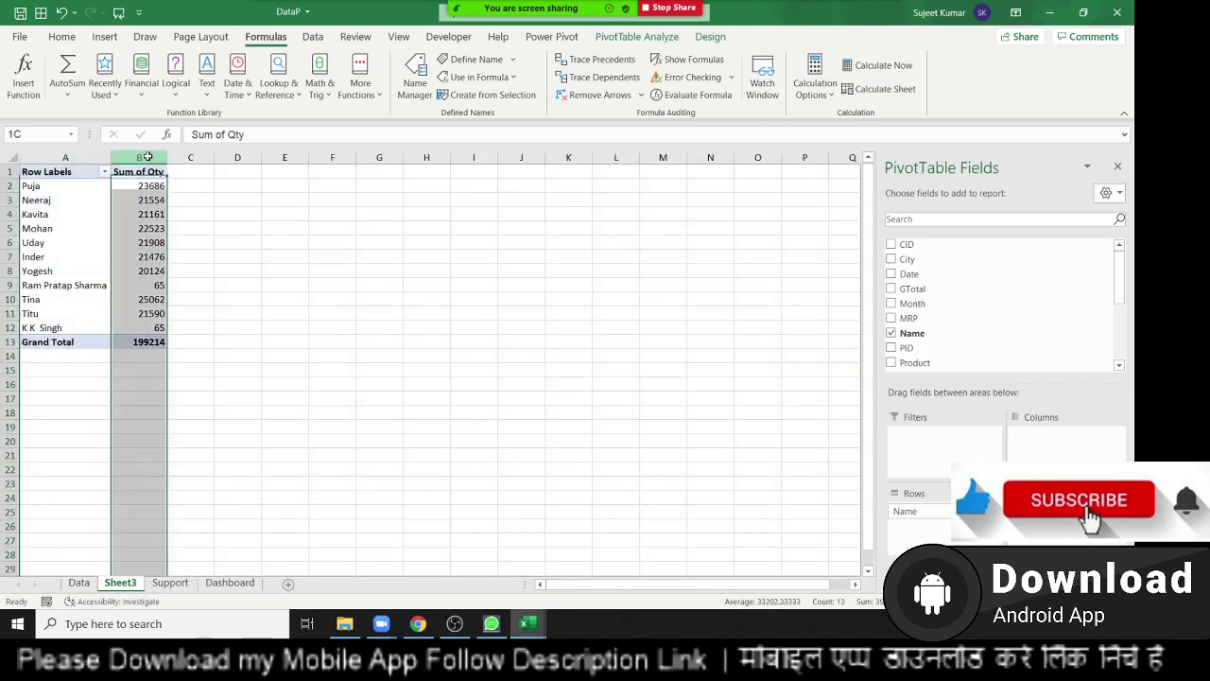
pyautogui.press('Delete')
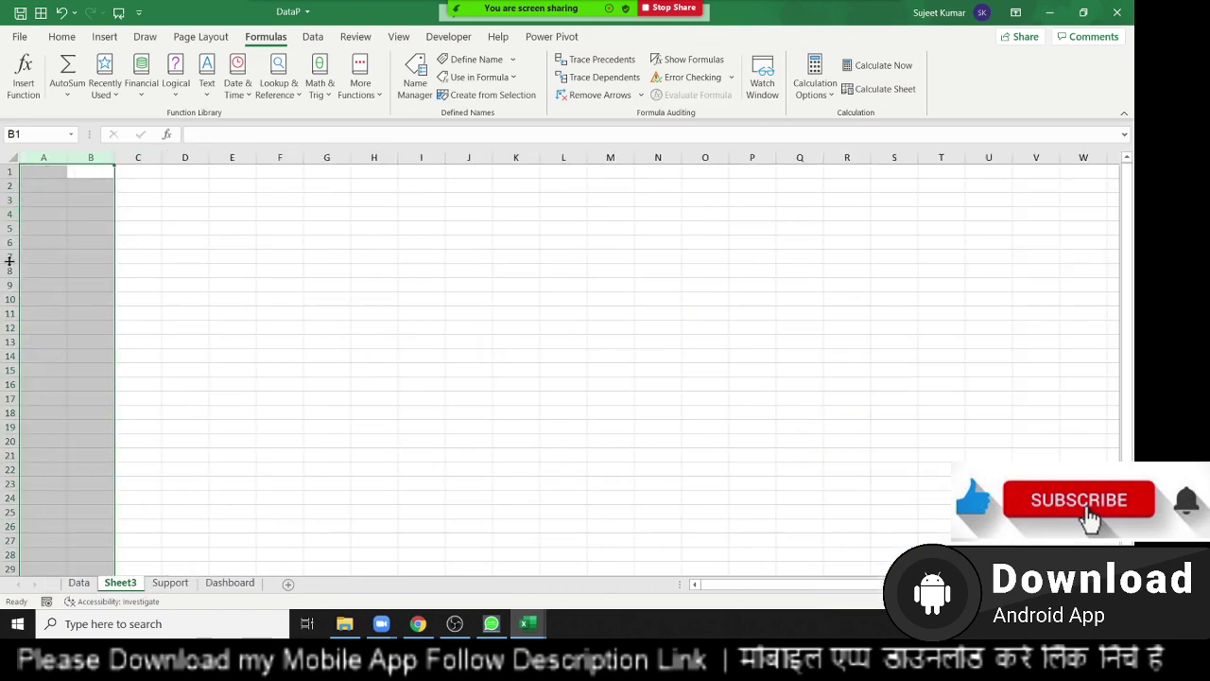
pyautogui.click(44, 172)
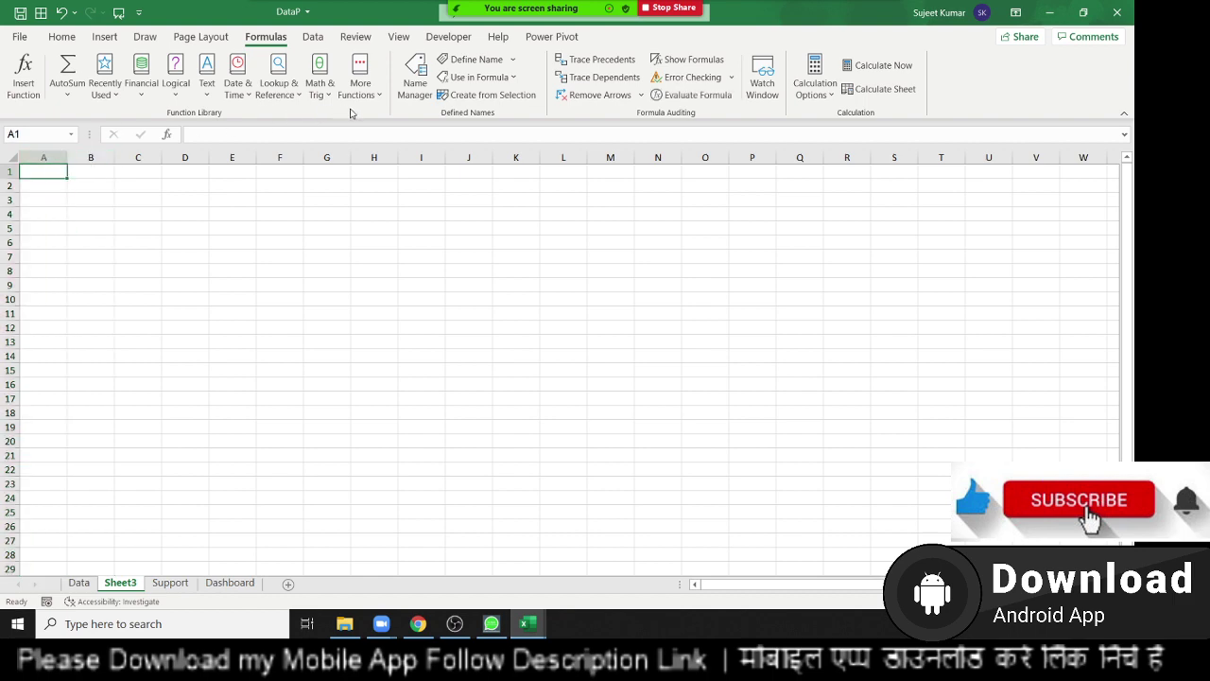
# Step: Check in Name Manager that DATA's Refers to range covers the Data table
pyautogui.click(418, 87)
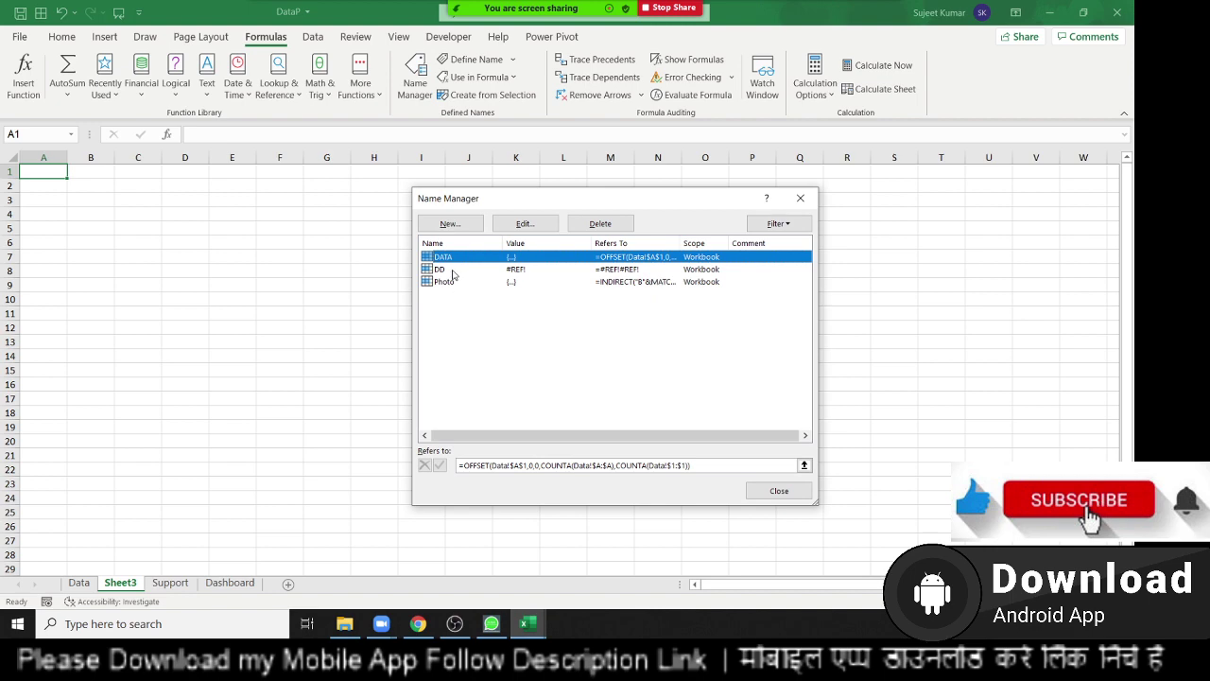
pyautogui.click(480, 466)
pyautogui.click(651, 465)
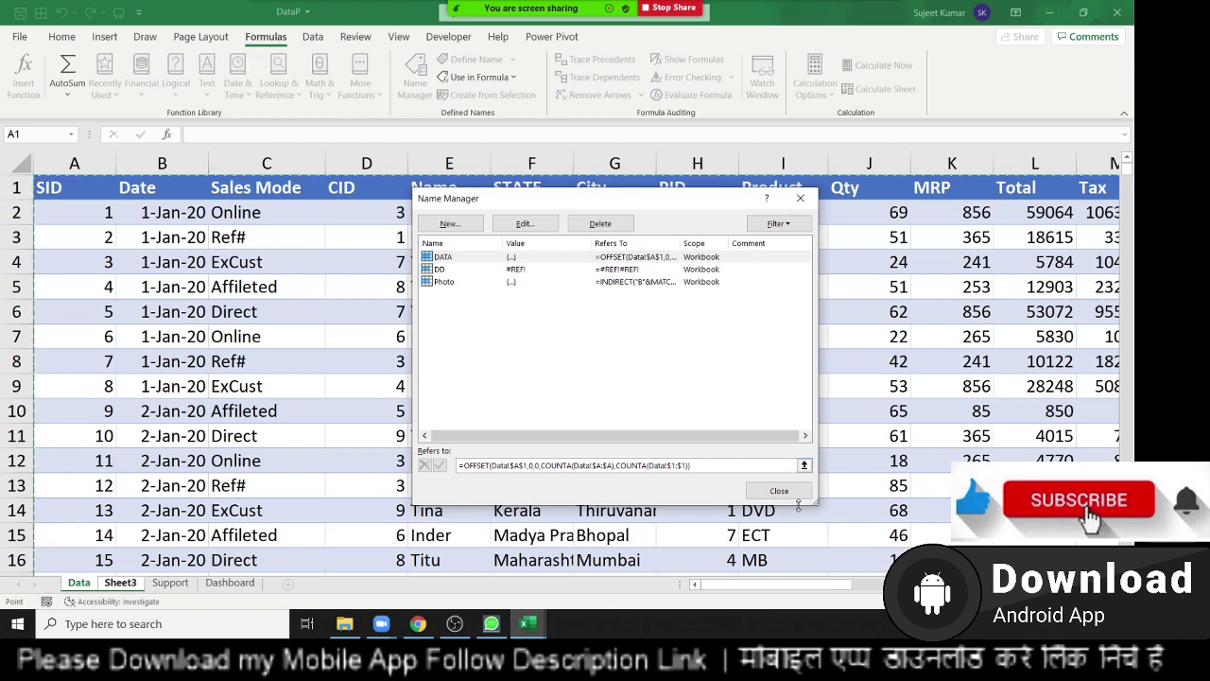
pyautogui.press('Escape')
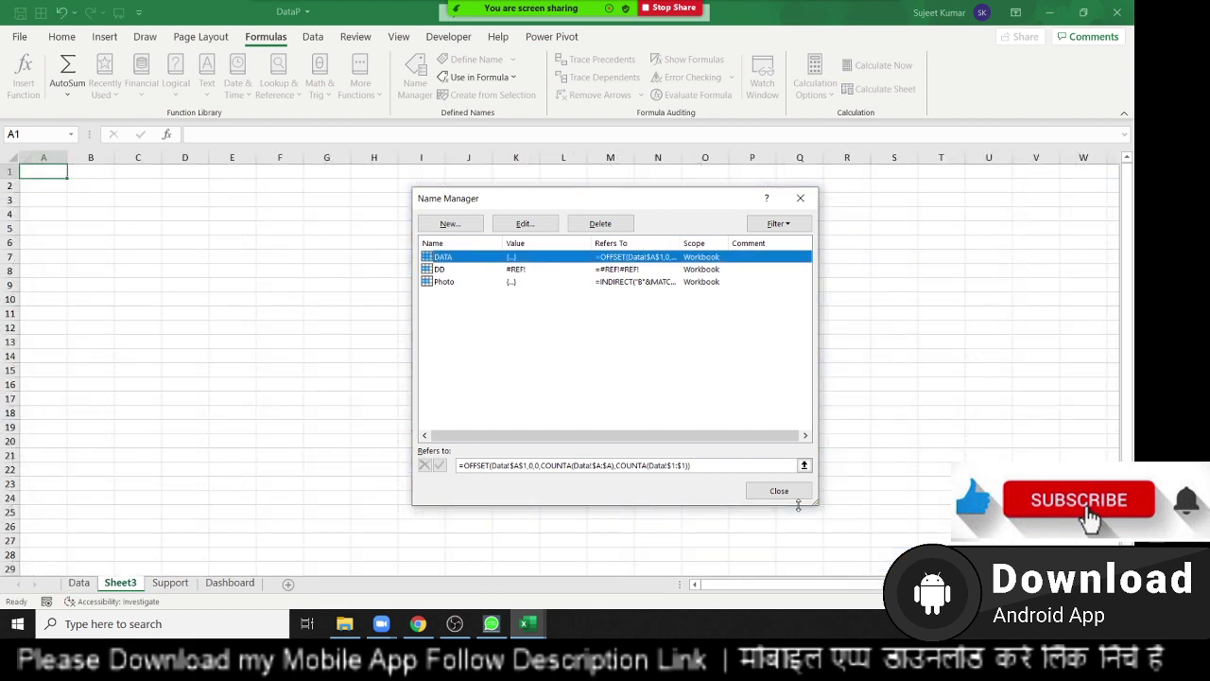
pyautogui.click(779, 490)
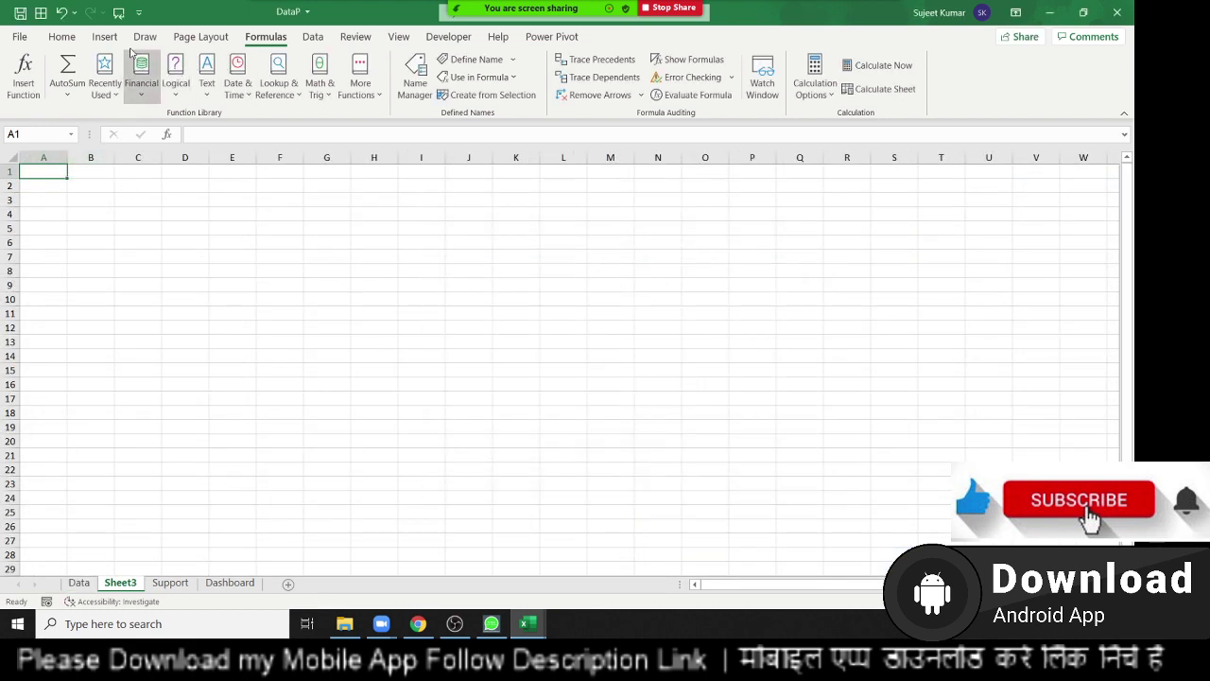
# Step: Create PivotTable14 at Sheet3!$A$1 using DATA as its range, then show the Data sheet
pyautogui.click(104, 36)
pyautogui.click(26, 74)
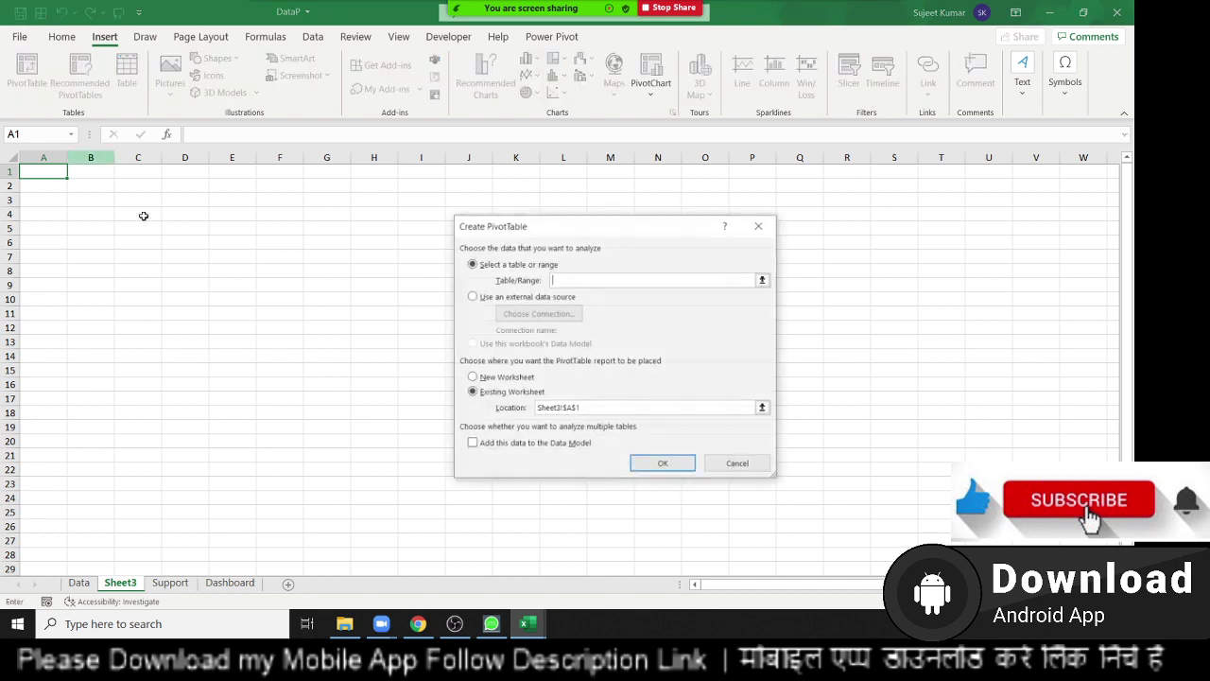
pyautogui.write('D')
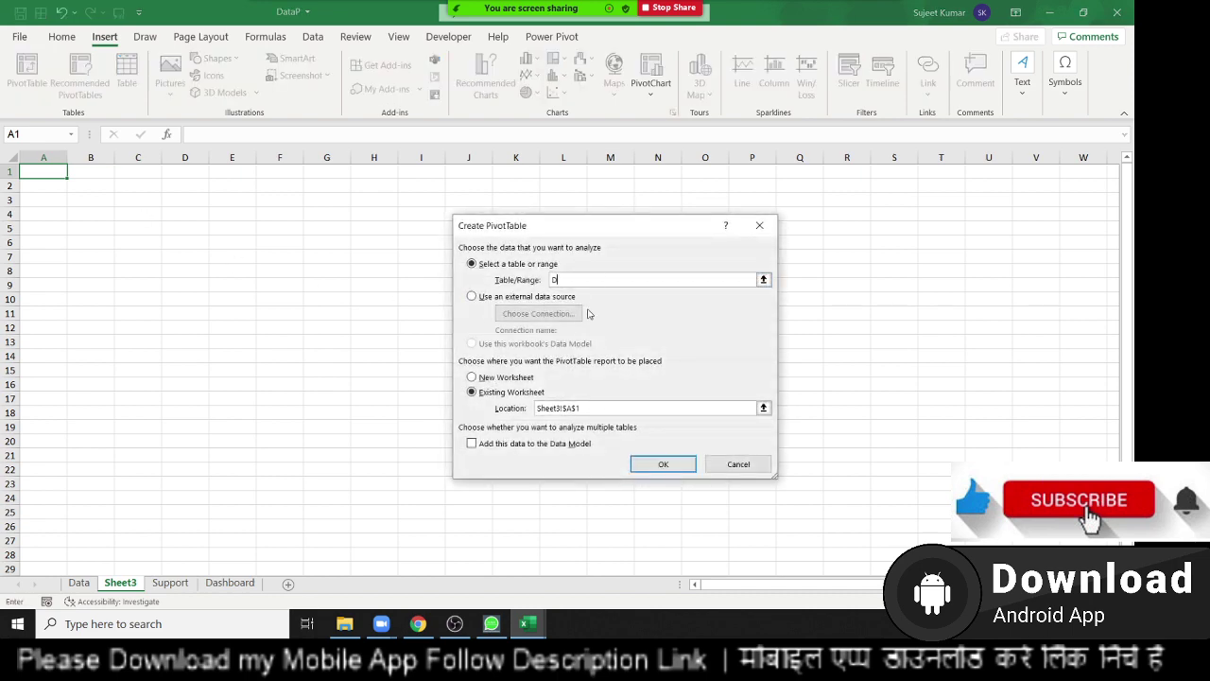
pyautogui.write('AY')
pyautogui.press('BackSpace')
pyautogui.write('TA')
pyautogui.click(665, 465)
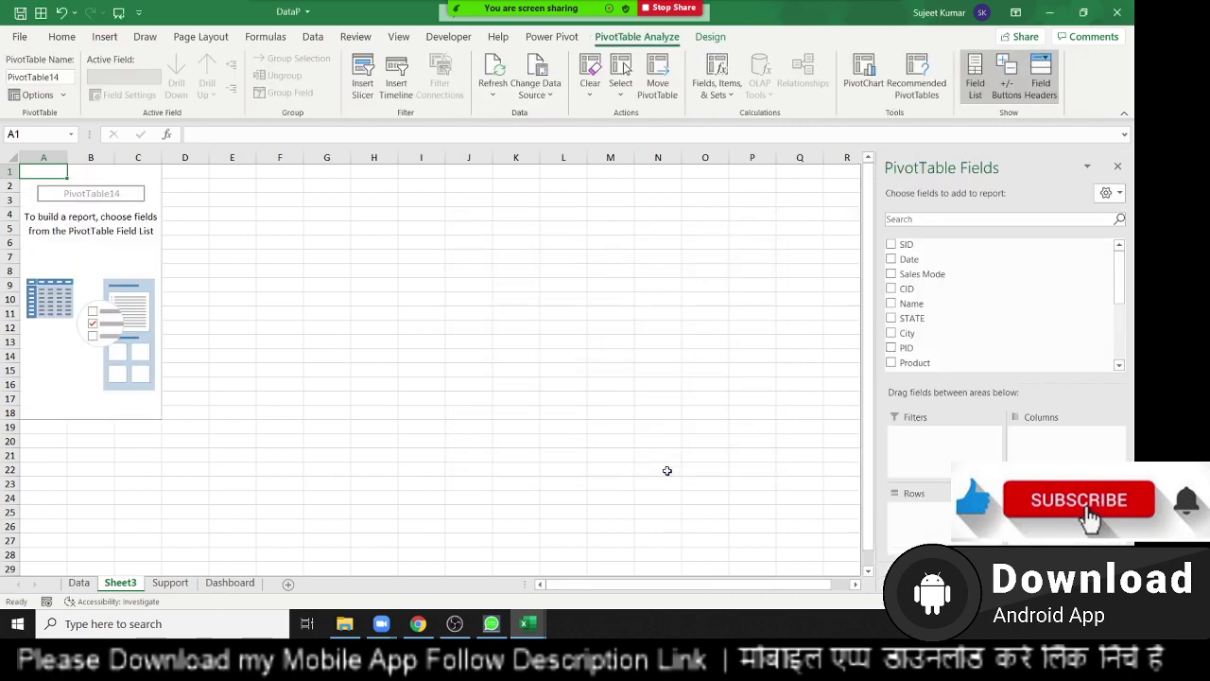
pyautogui.scroll(-1, 983, 275)
pyautogui.scroll(-2, 979, 312)
pyautogui.scroll(-1, 979, 314)
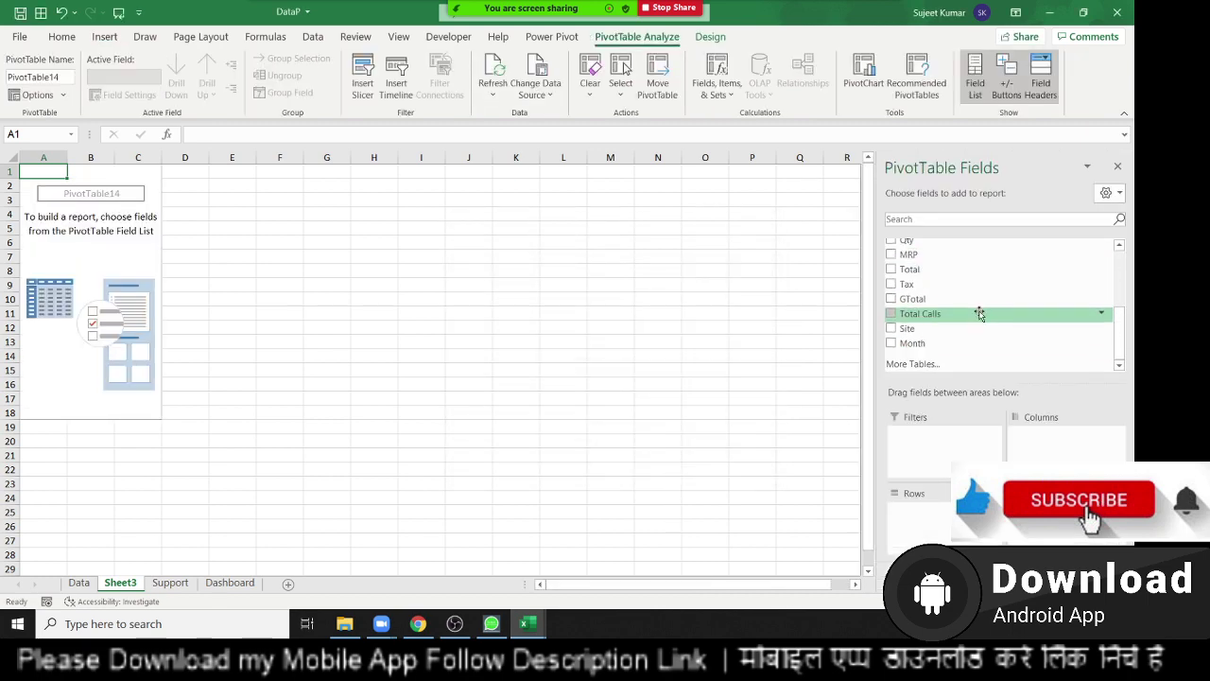
pyautogui.click(92, 586)
# Step: Add an OPC header in R1 and fill Delhi down column R of the Data table
pyautogui.click(833, 241)
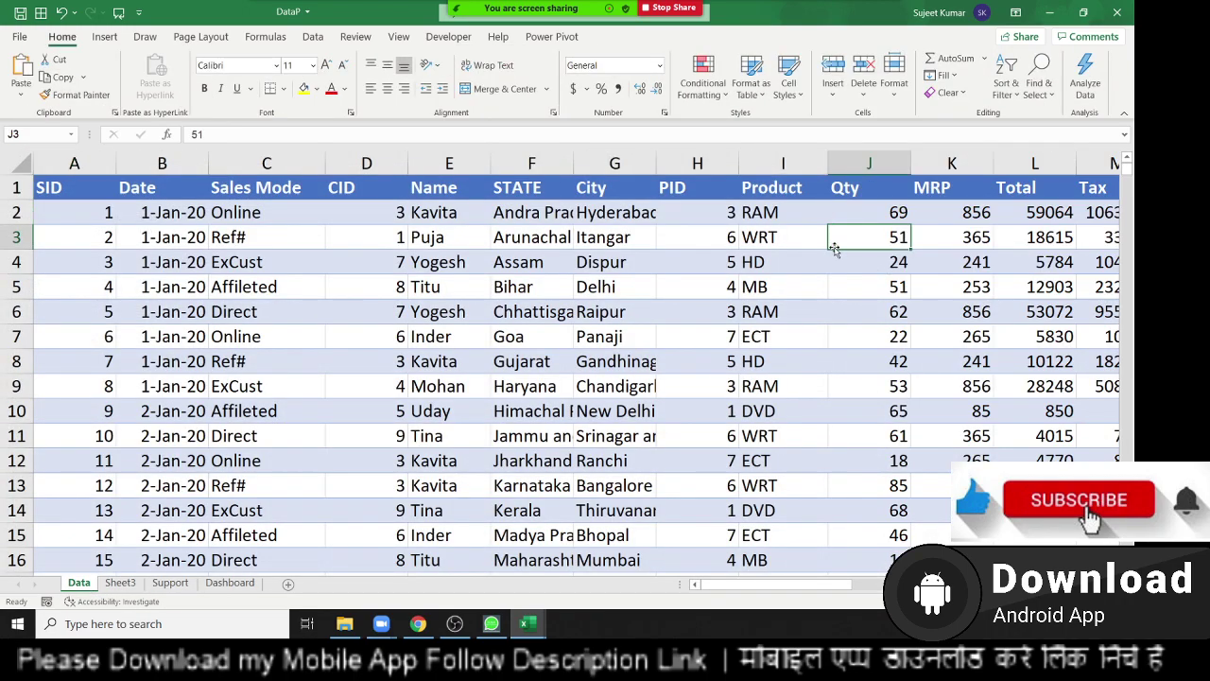
pyautogui.press('Up')
pyautogui.press('Up')
pyautogui.hotkey('ctrl', 'Right')
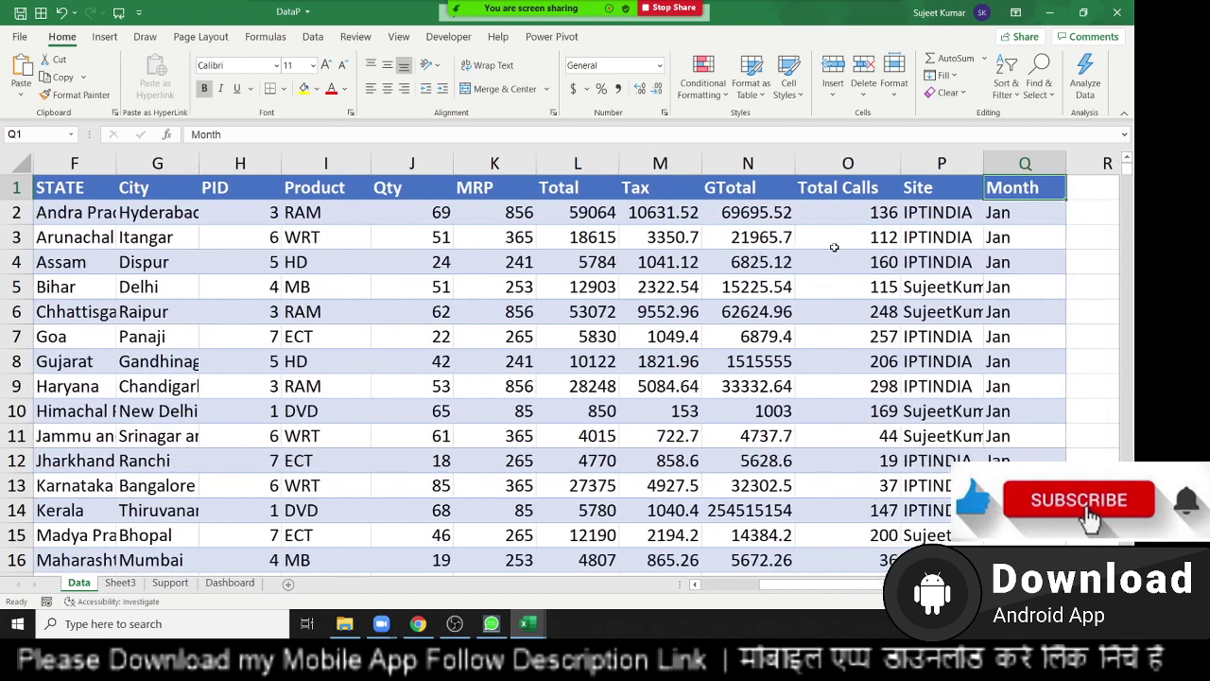
pyautogui.press('Right')
pyautogui.write('OPC')
pyautogui.press('Return')
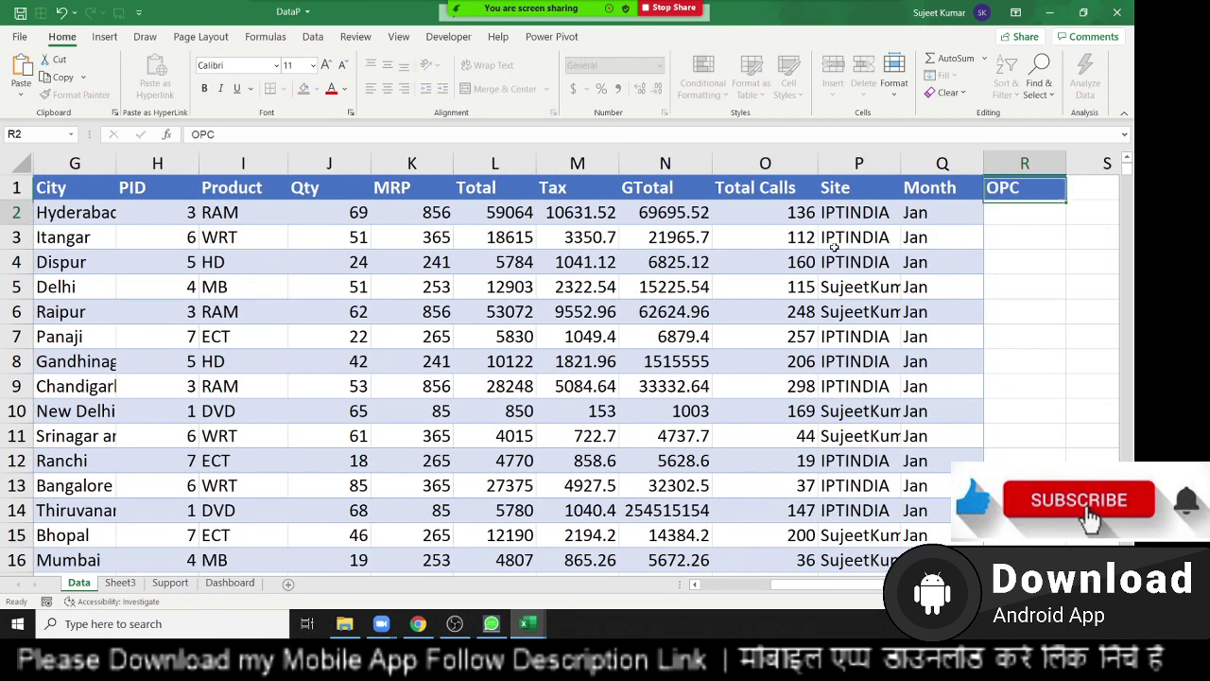
pyautogui.write('Del')
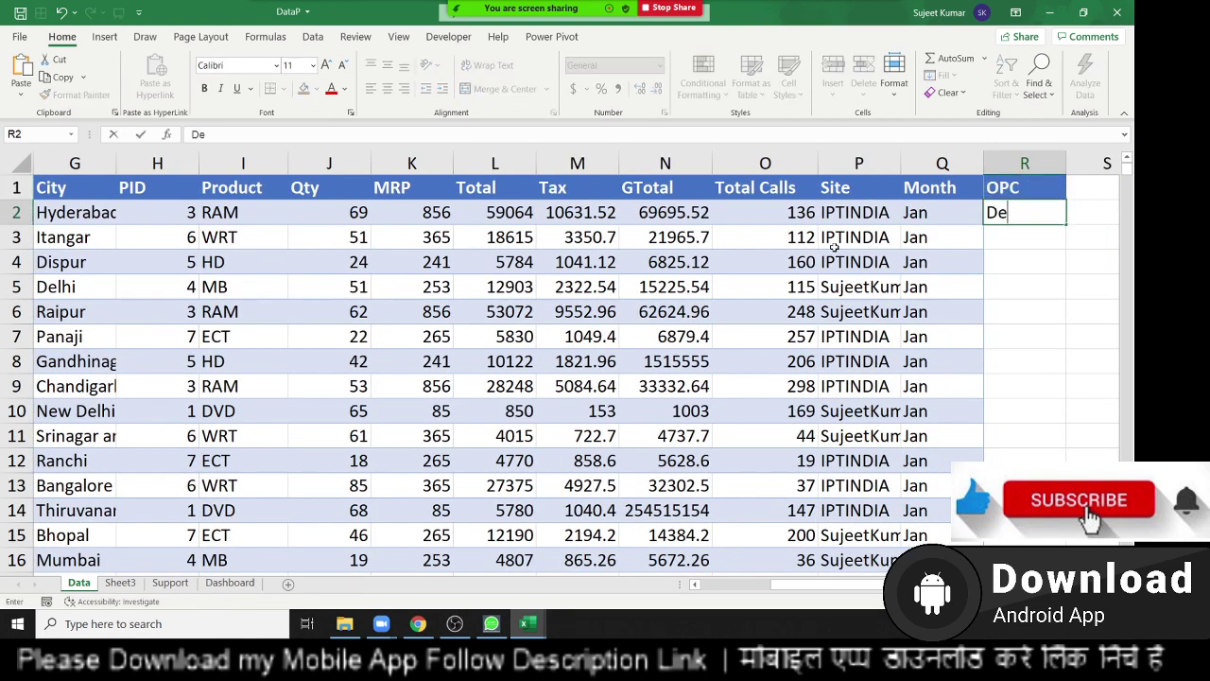
pyautogui.write('hi')
pyautogui.press('Return')
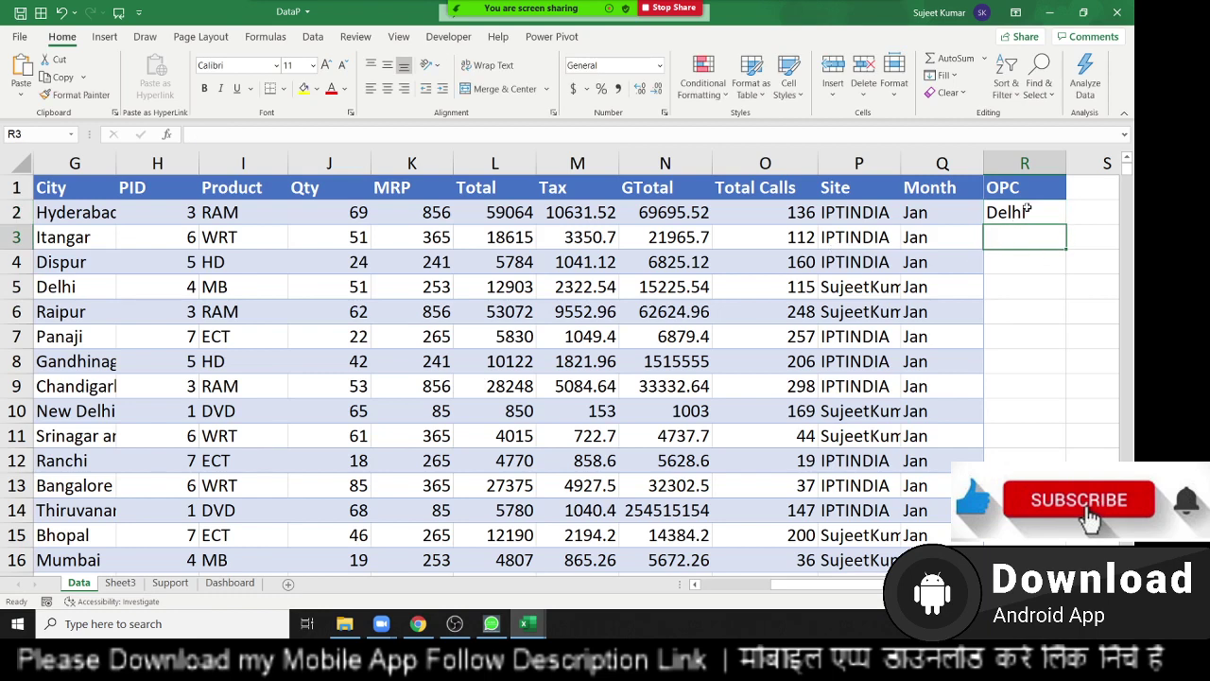
pyautogui.click(1027, 208)
pyautogui.doubleClick(1065, 224)
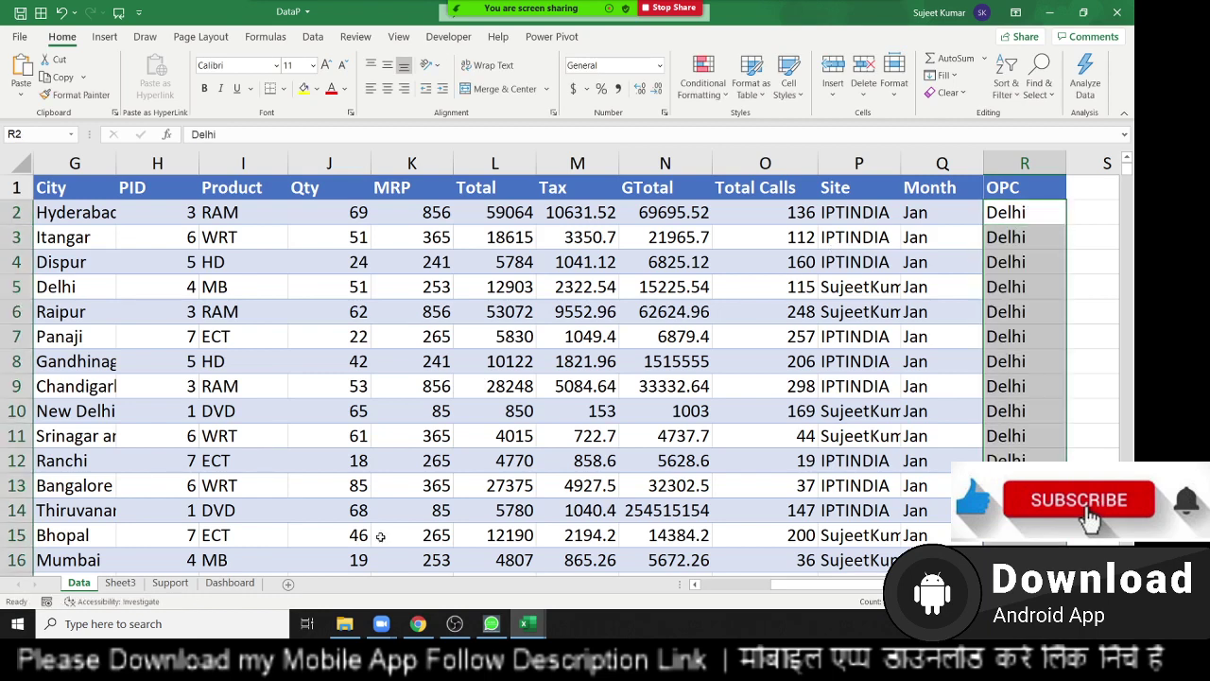
pyautogui.click(108, 584)
# Step: Refresh PivotTable14 so its field list picks up the new OPC field
pyautogui.rightClick(110, 287)
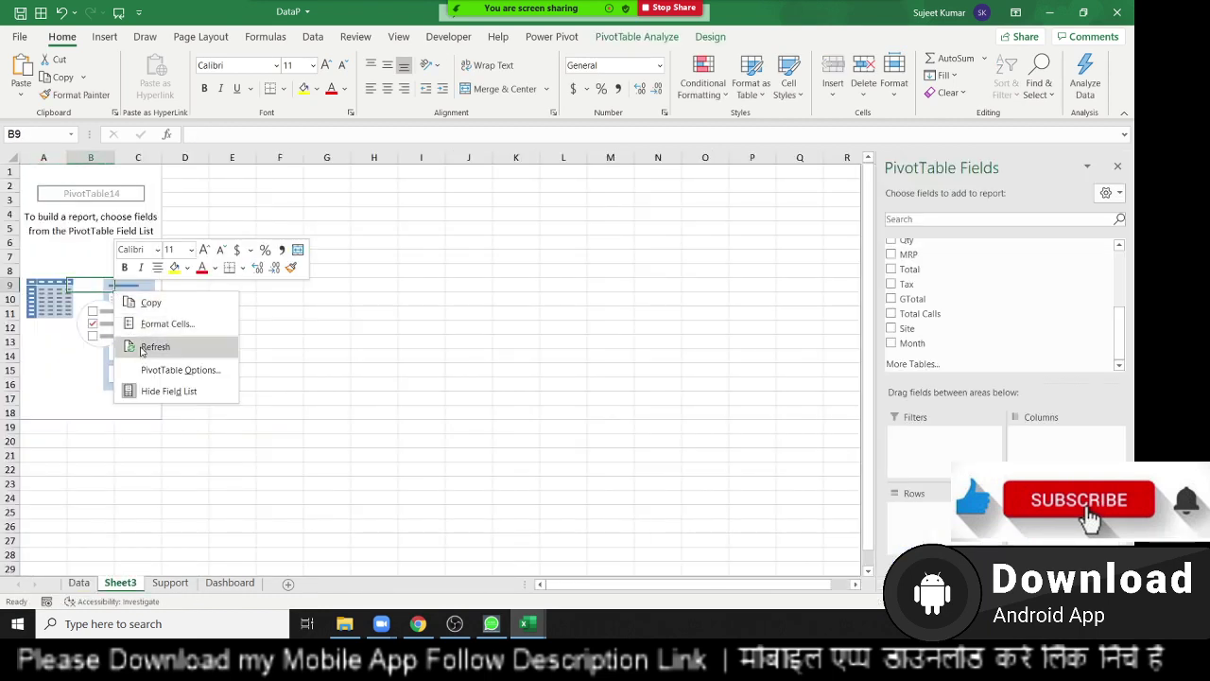
pyautogui.click(141, 349)
pyautogui.scroll(-1, 909, 352)
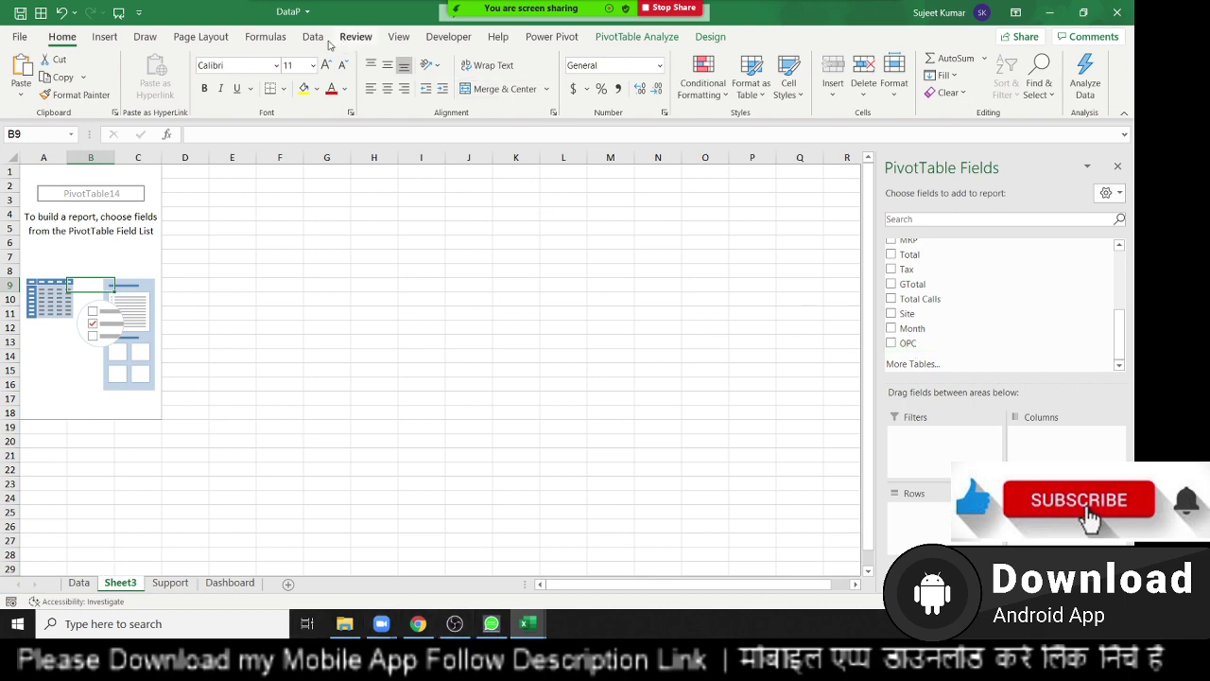
# Step: Review the Photo, DD and DATA references in Name Manager, then close it
pyautogui.click(266, 36)
pyautogui.click(415, 76)
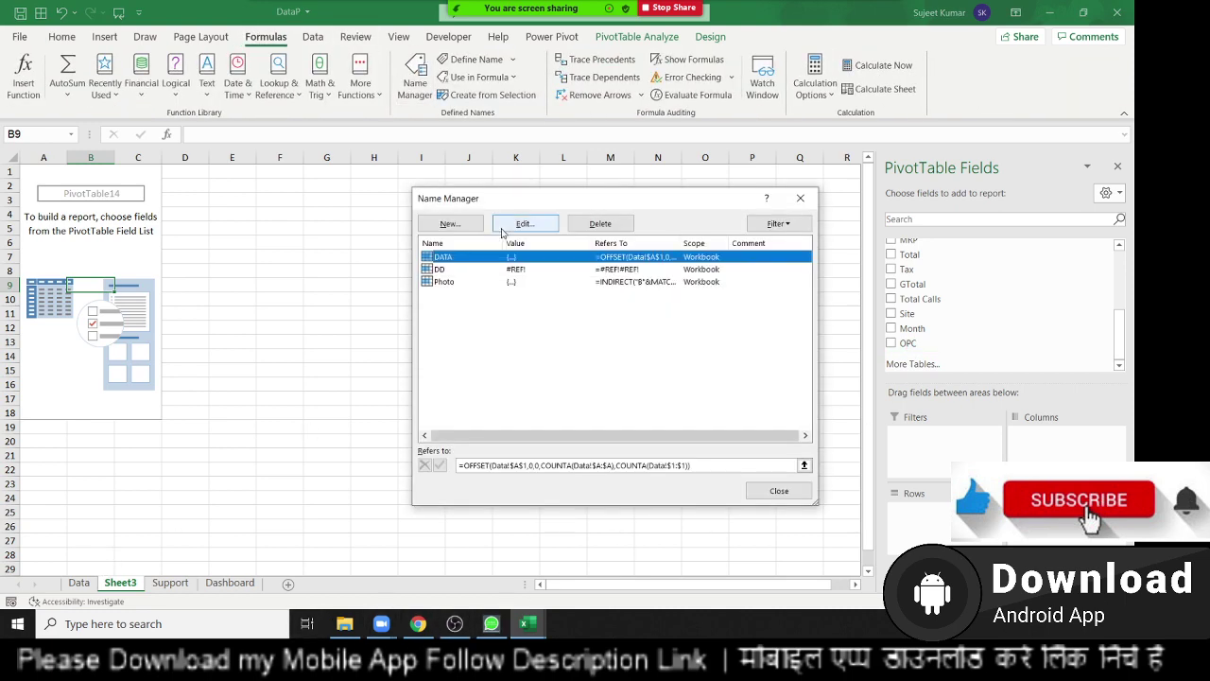
pyautogui.click(499, 282)
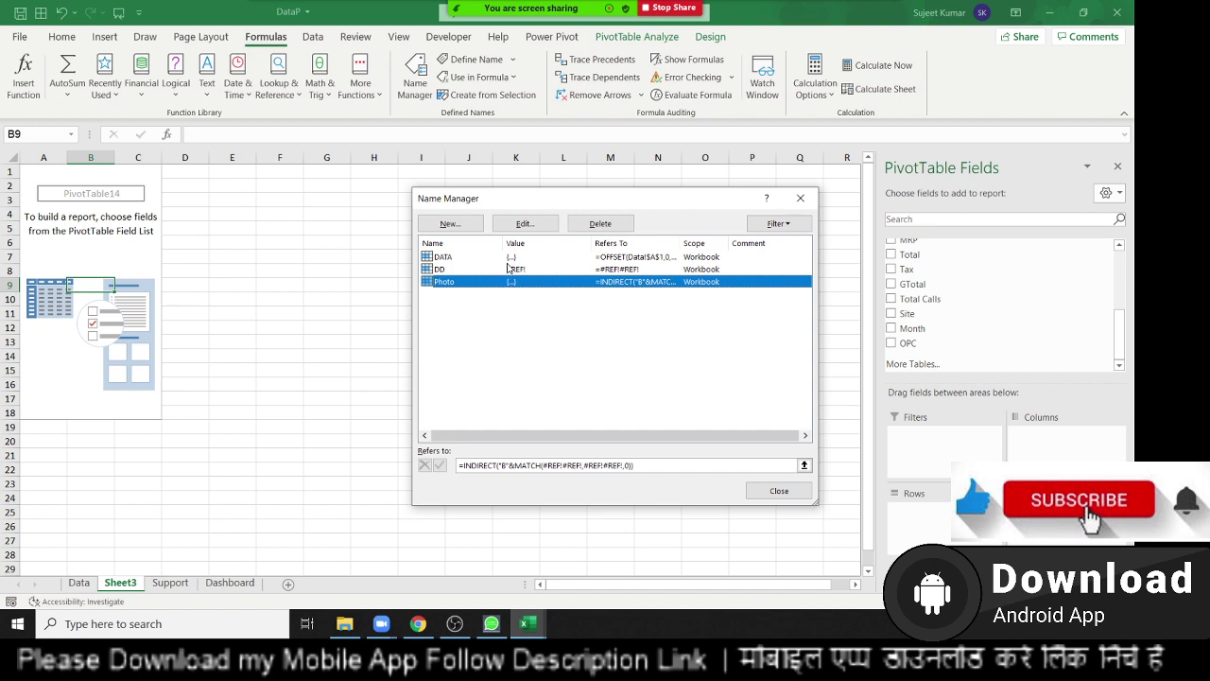
pyautogui.click(510, 270)
pyautogui.click(546, 257)
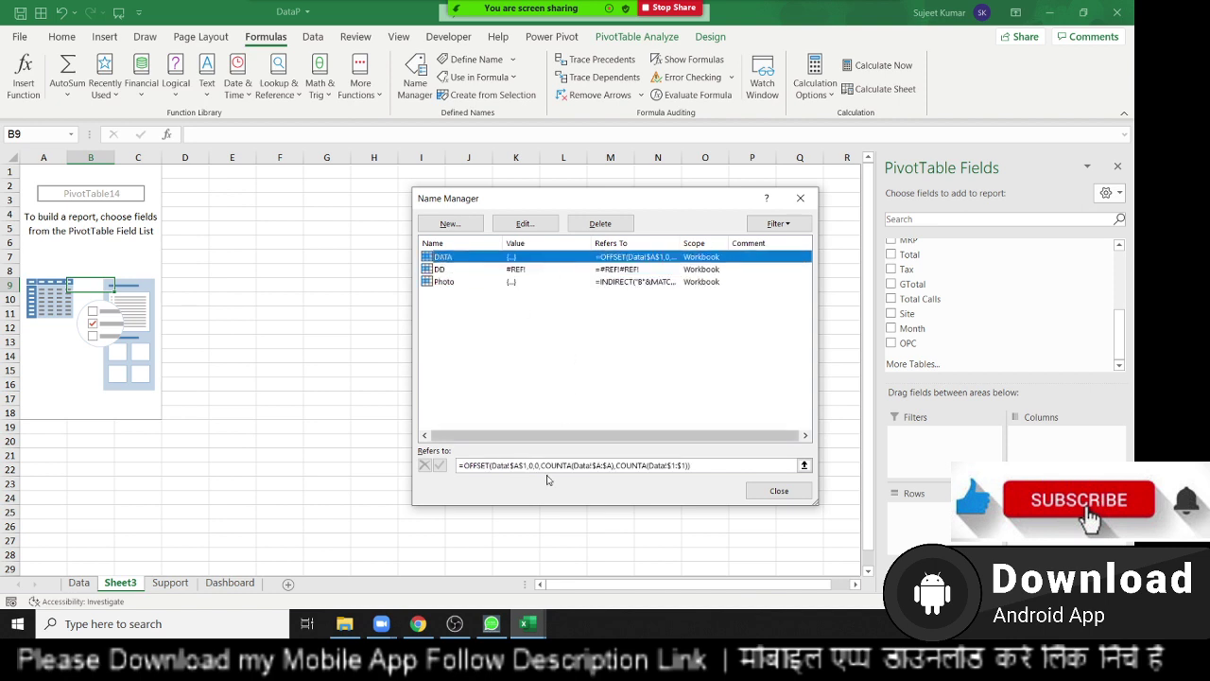
pyautogui.click(710, 465)
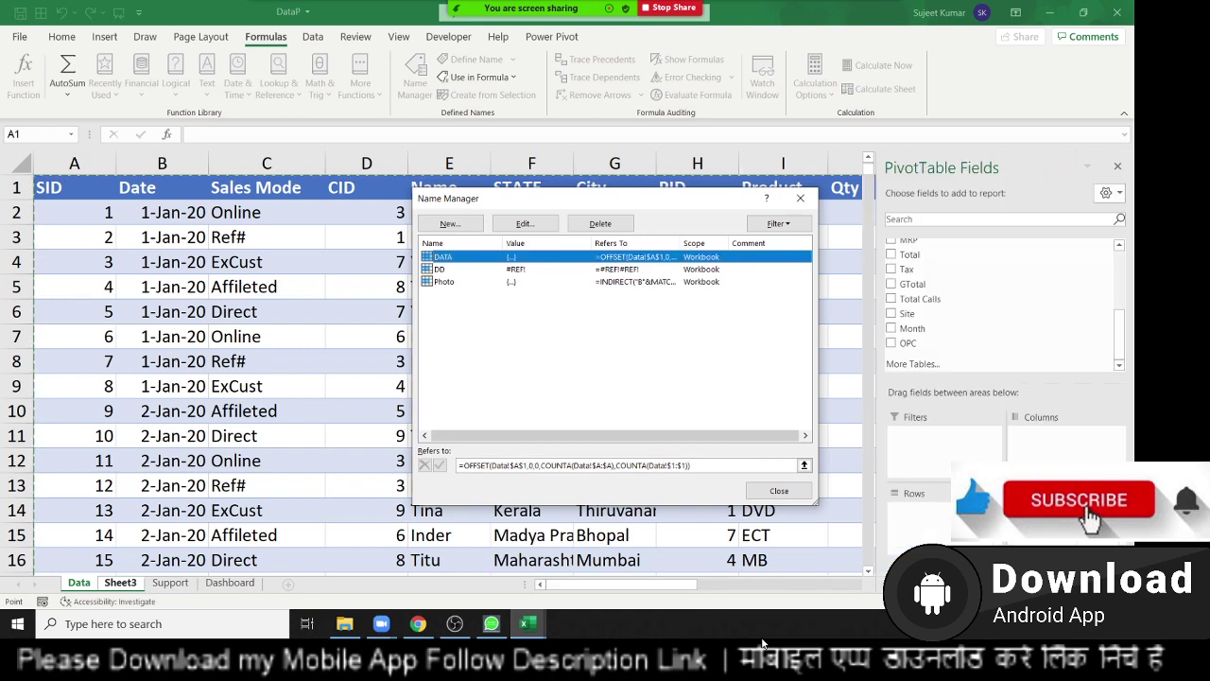
pyautogui.press('Escape')
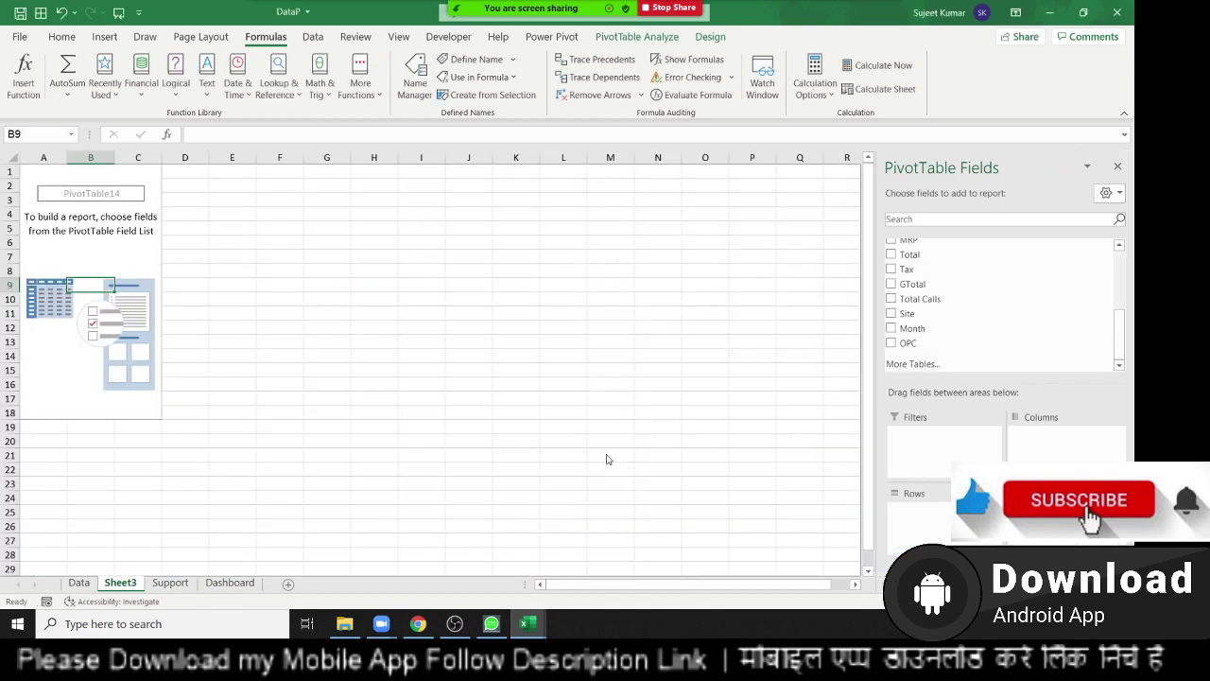
# Step: Hide the pivot field list and look through the Support, Sheet3 and Data sheets
pyautogui.click(1119, 166)
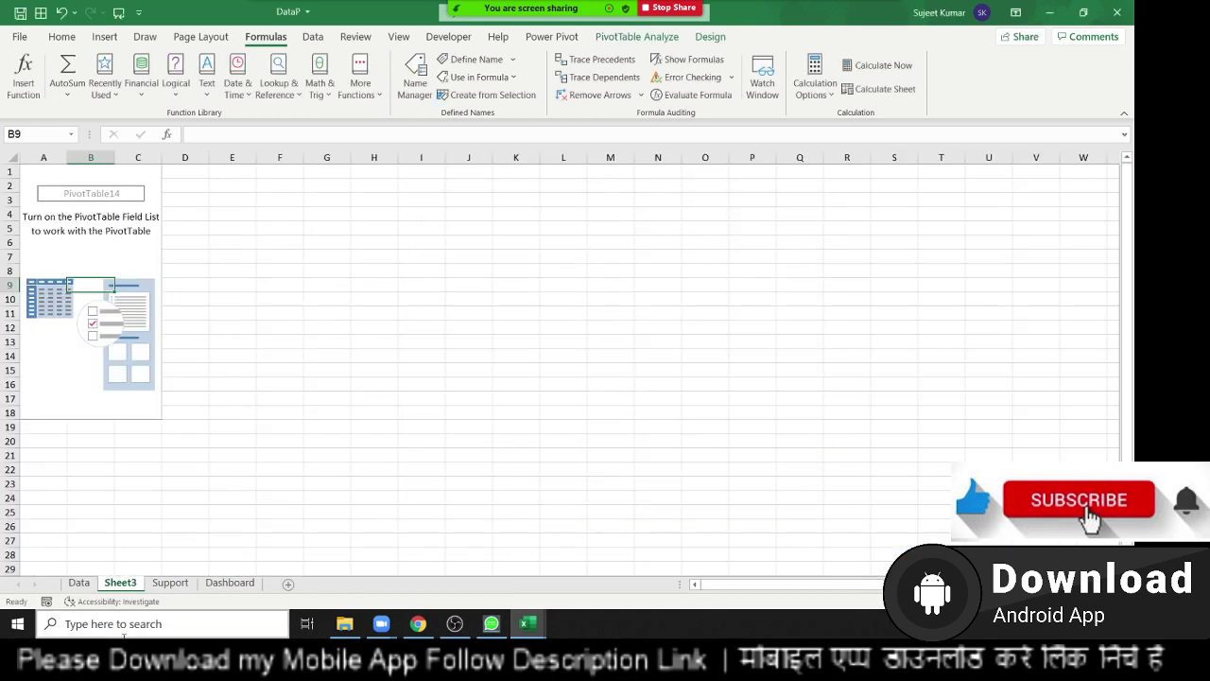
pyautogui.click(170, 583)
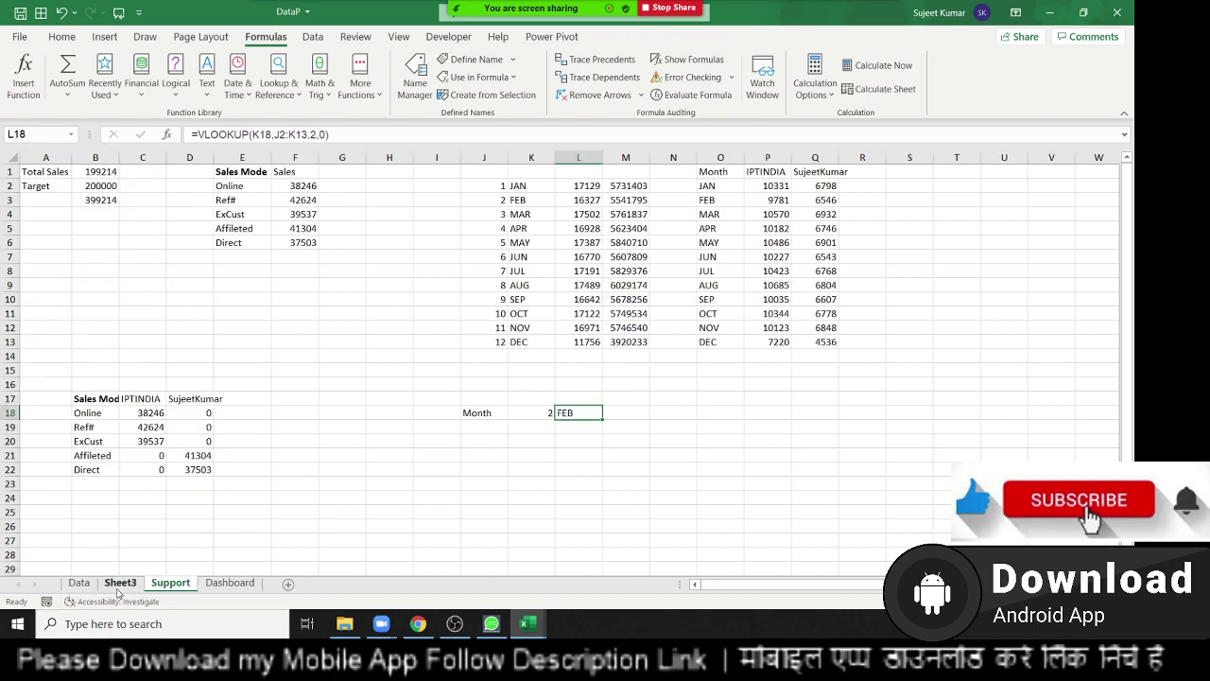
pyautogui.click(120, 582)
pyautogui.click(171, 583)
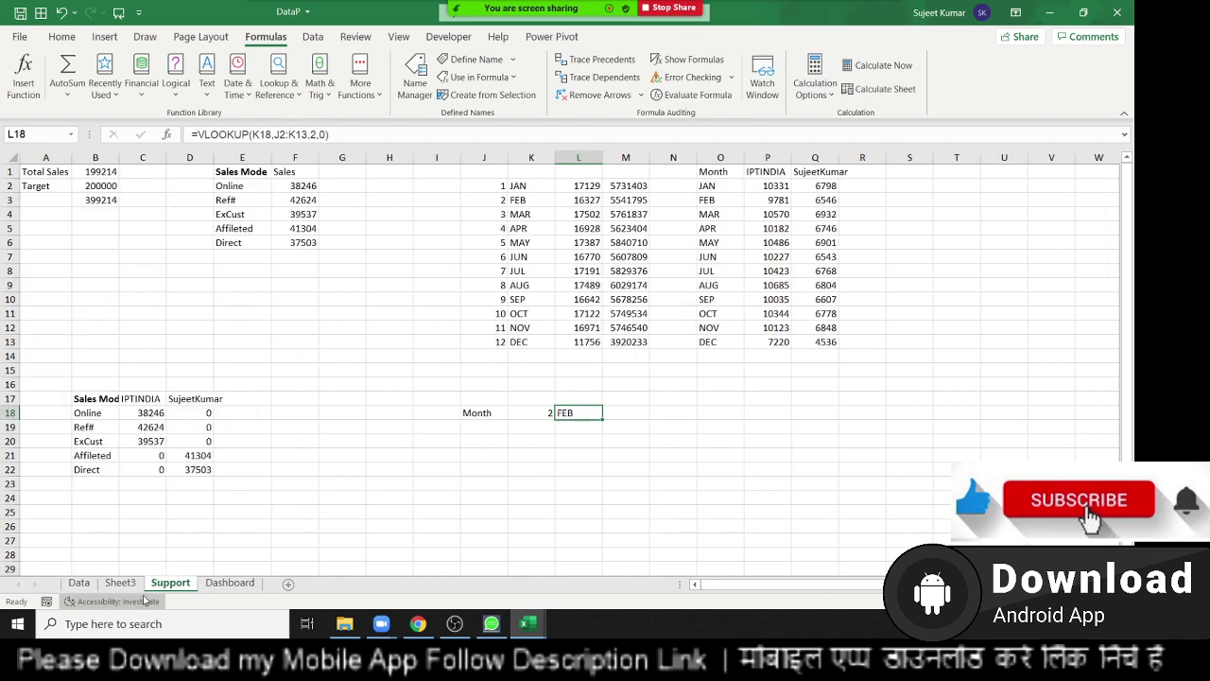
pyautogui.click(79, 583)
# Step: Close DataP without saving and create a new blank workbook, Book4
pyautogui.click(1116, 12)
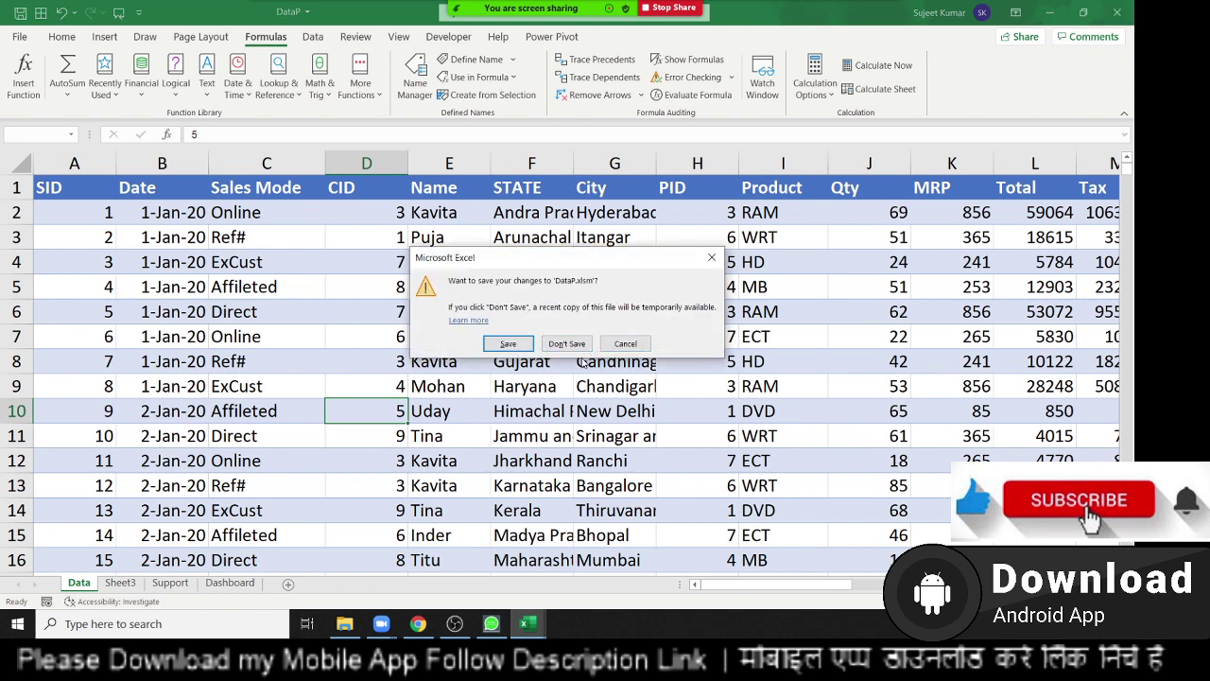
pyautogui.click(581, 344)
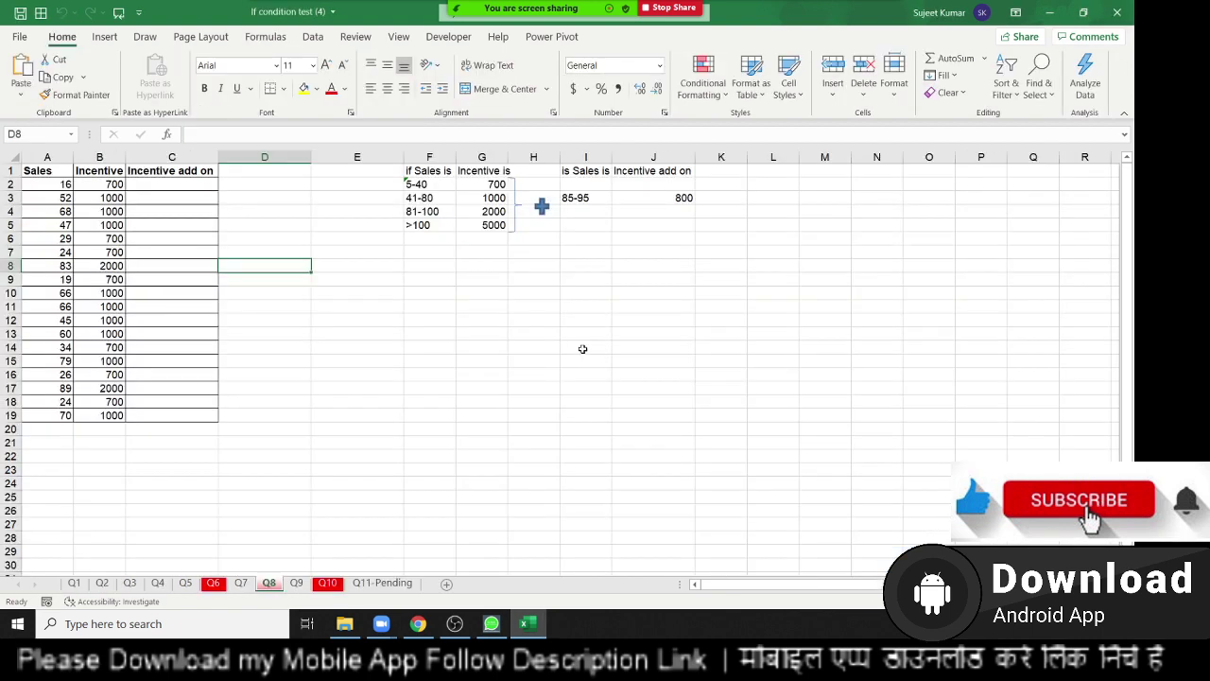
pyautogui.hotkey('ctrl', 'n')
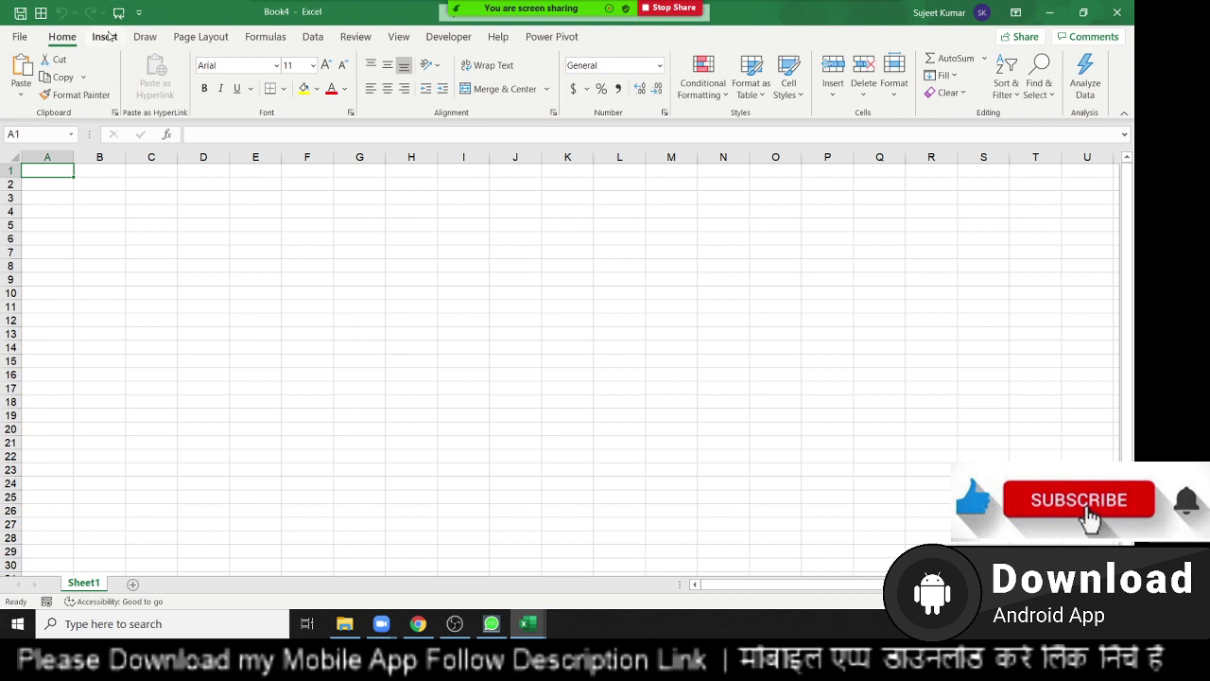
# Step: Open the Create PivotTable dialog from the Insert ribbon in Book4
pyautogui.click(106, 36)
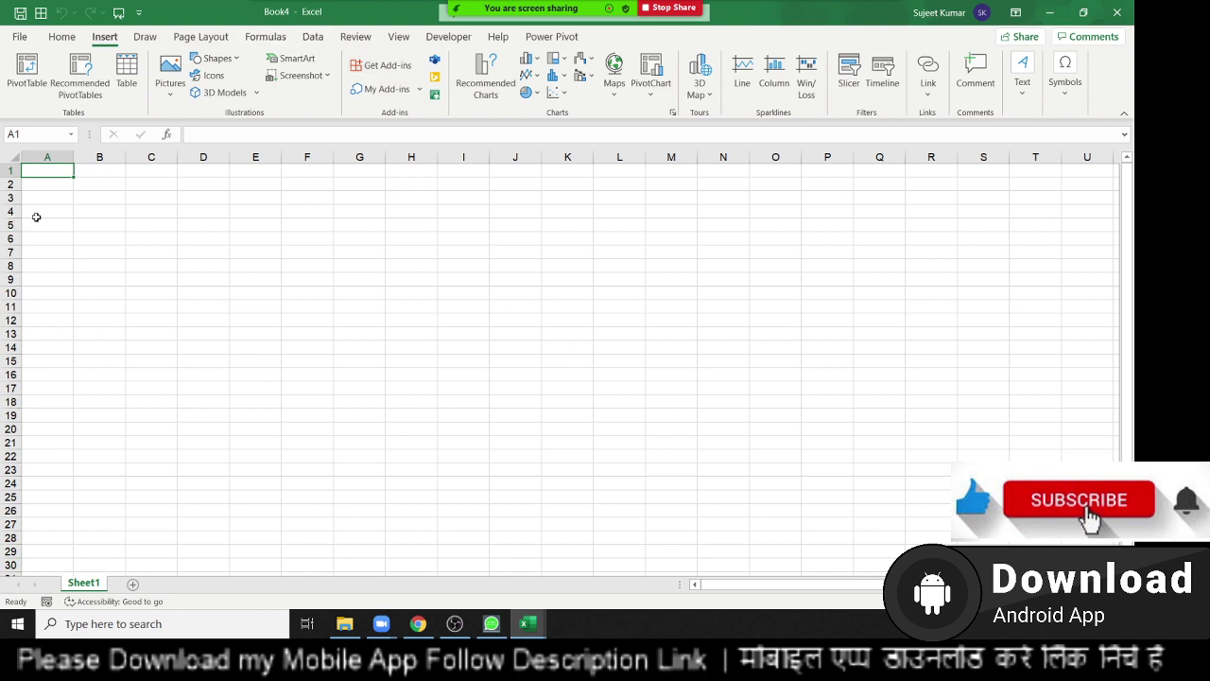
pyautogui.click(27, 85)
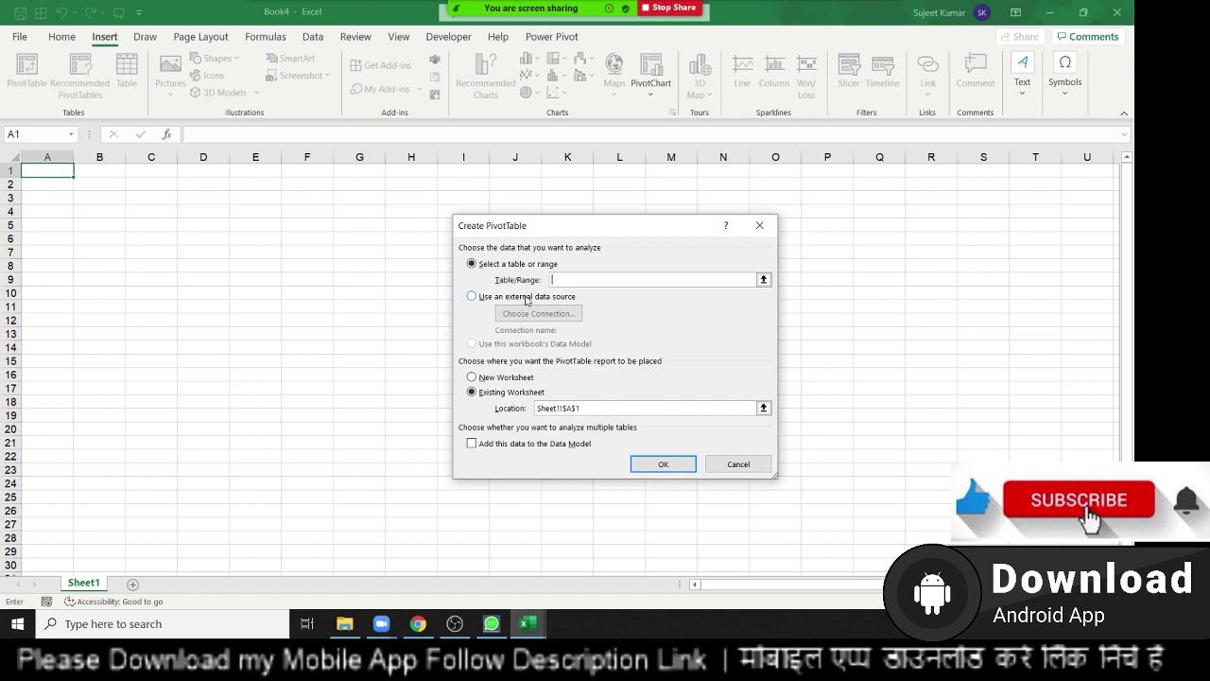
# Step: Switch the pivot source to an external data source and browse for a connection file
pyautogui.click(495, 301)
pyautogui.click(522, 315)
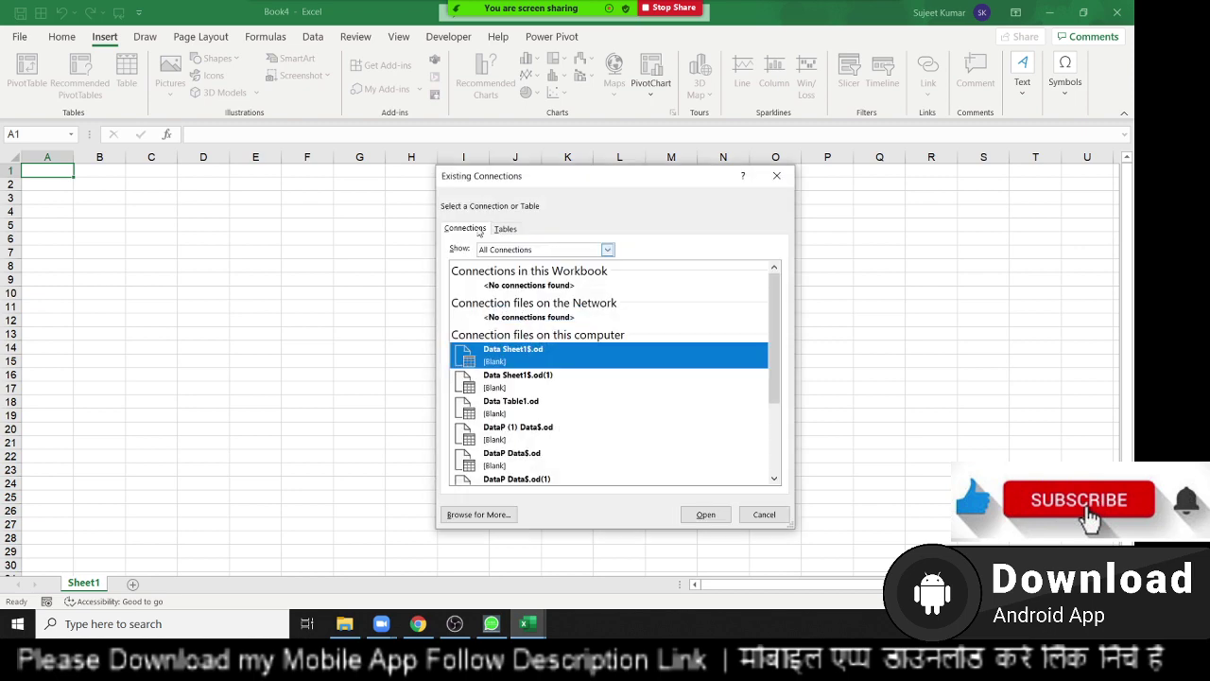
pyautogui.click(455, 517)
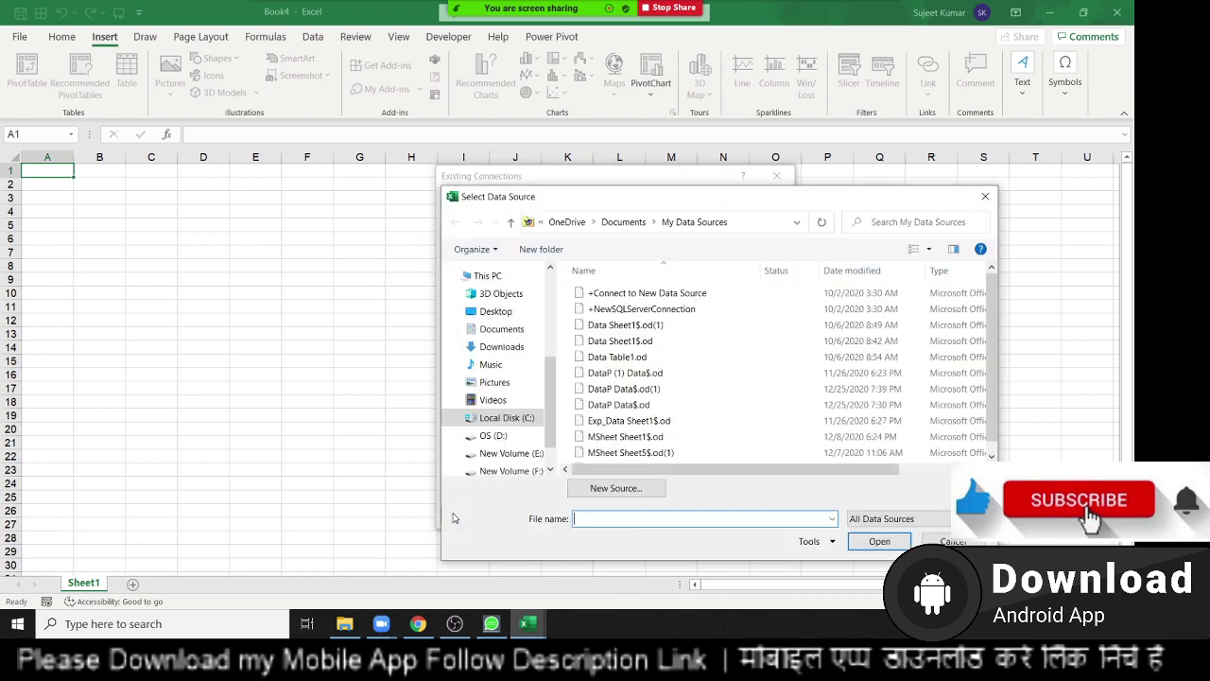
pyautogui.scroll(1, 548, 341)
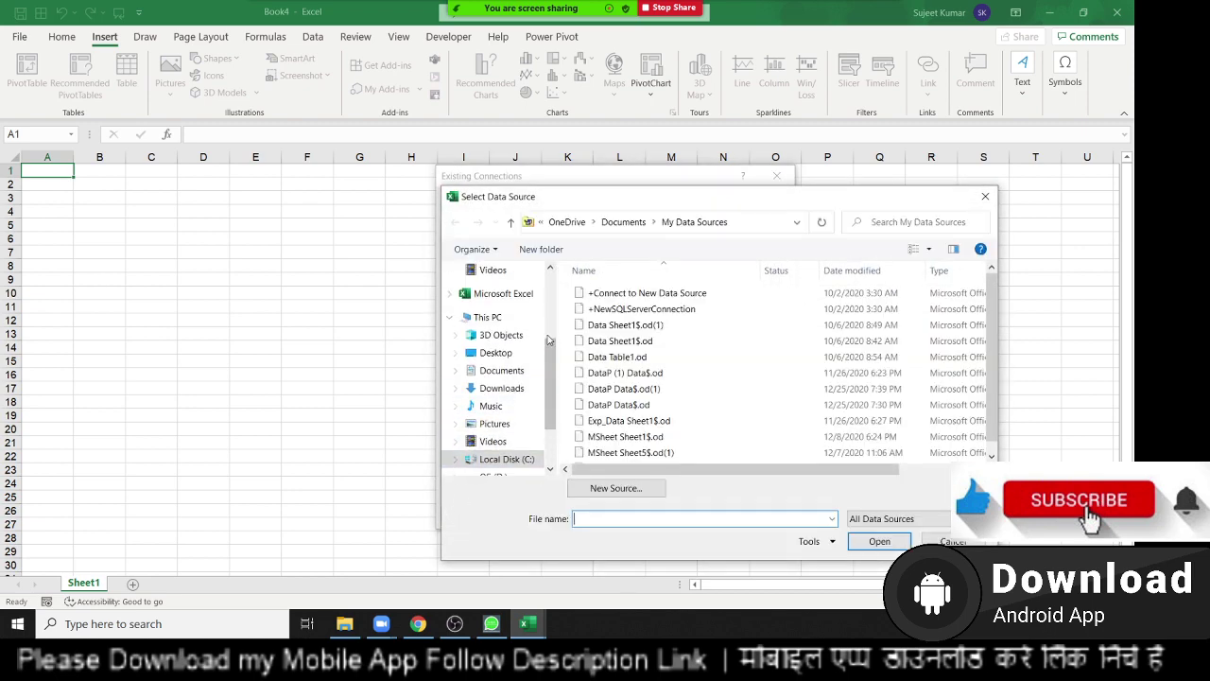
pyautogui.scroll(2, 548, 340)
pyautogui.scroll(2, 528, 331)
pyautogui.scroll(3, 528, 332)
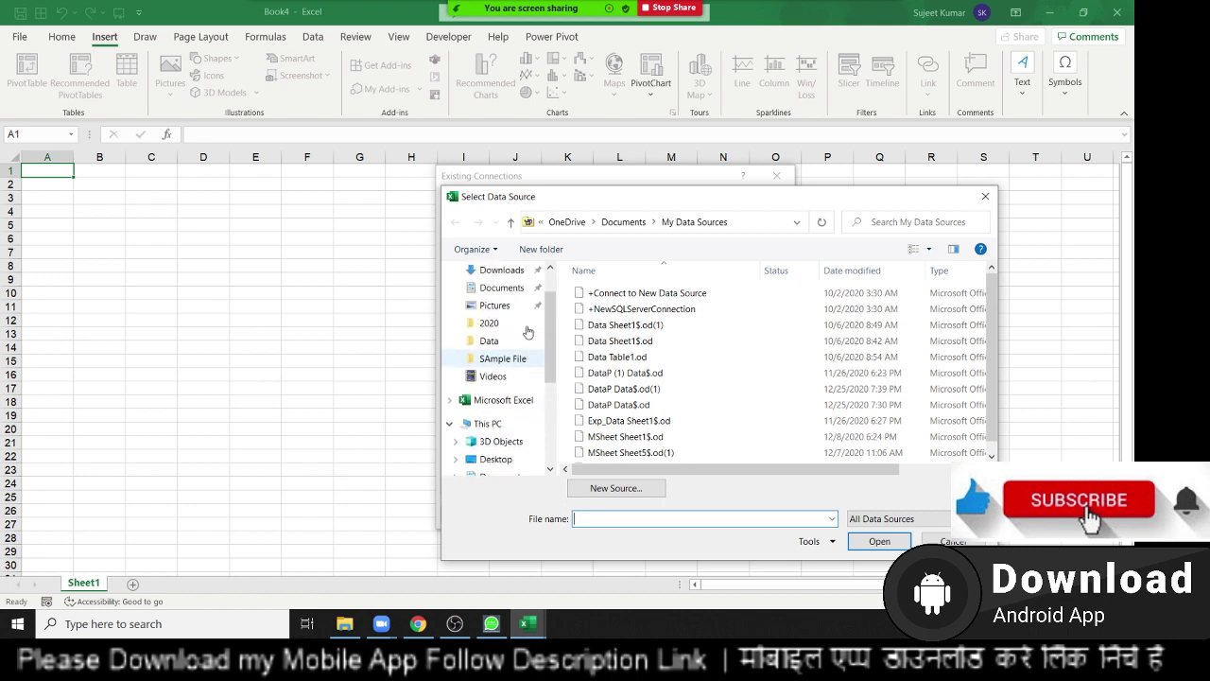
pyautogui.scroll(2, 521, 340)
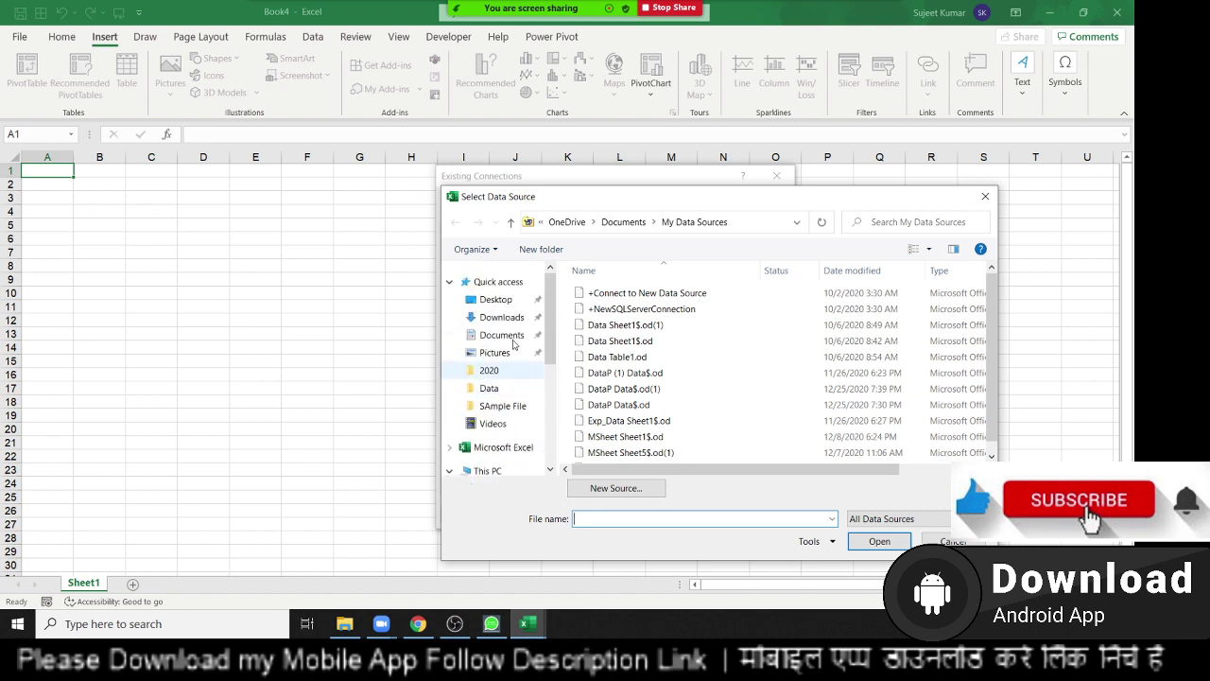
# Step: Use the Data$ table of Downloads\DataP as the source and create PivotTable15
pyautogui.click(511, 319)
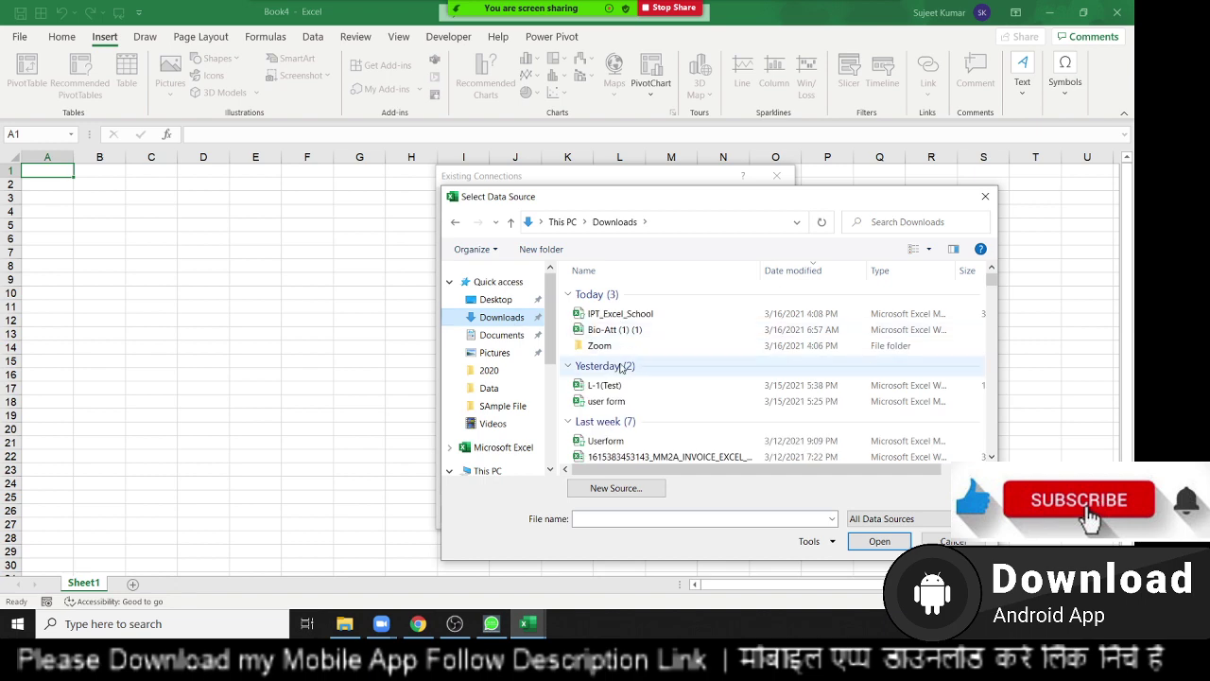
pyautogui.scroll(-2, 622, 369)
pyautogui.scroll(-5, 624, 397)
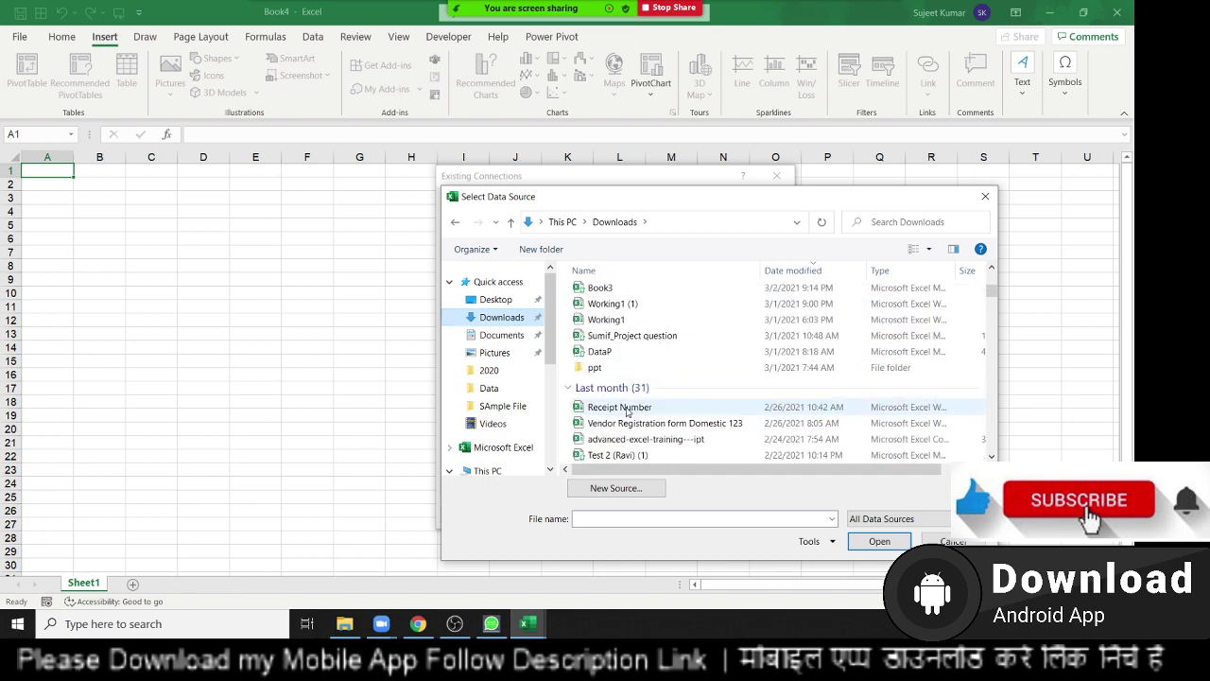
pyautogui.click(599, 351)
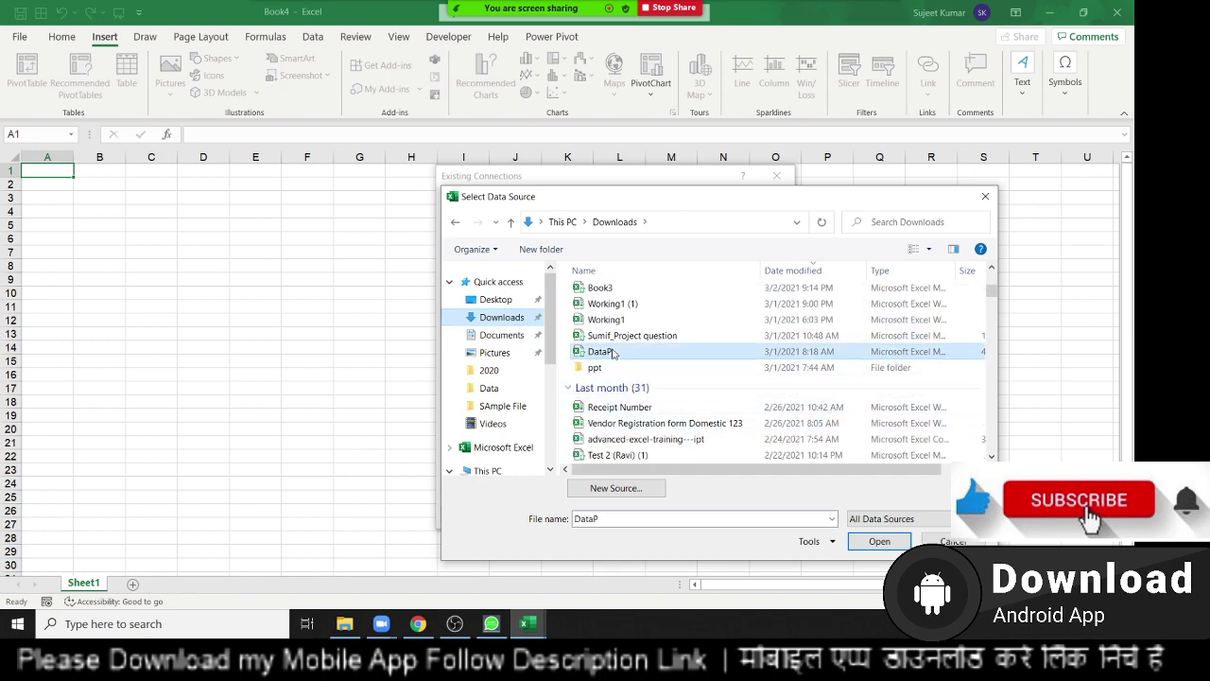
pyautogui.click(879, 542)
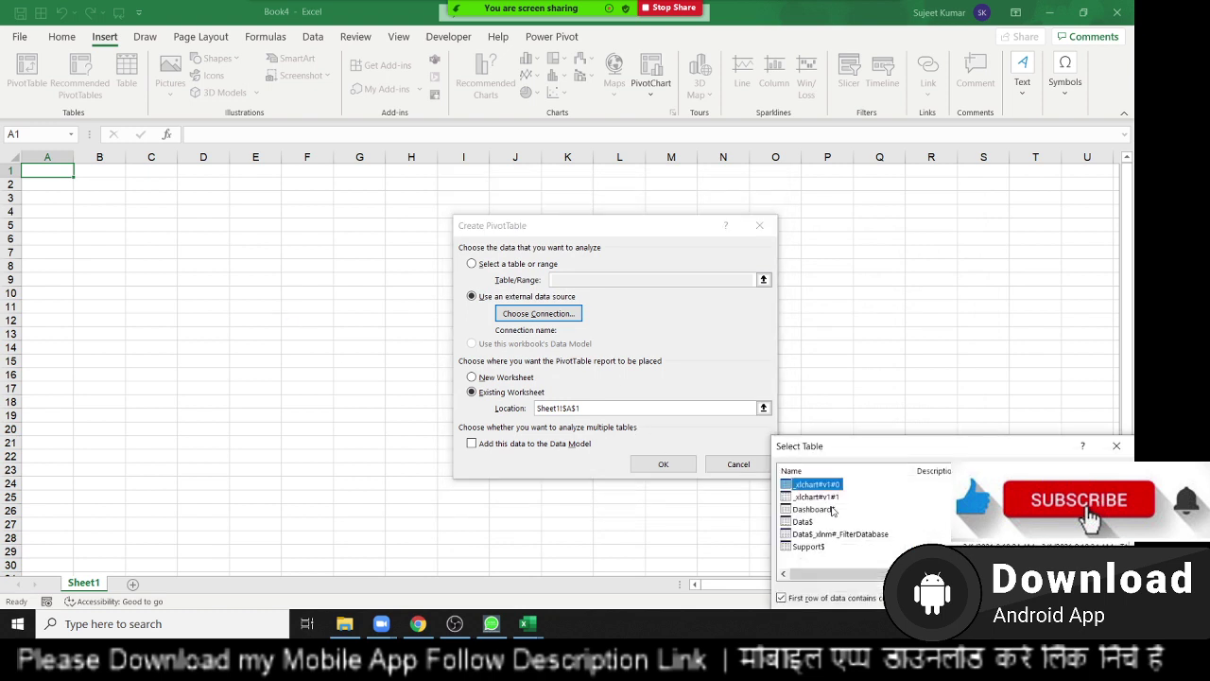
pyautogui.click(799, 523)
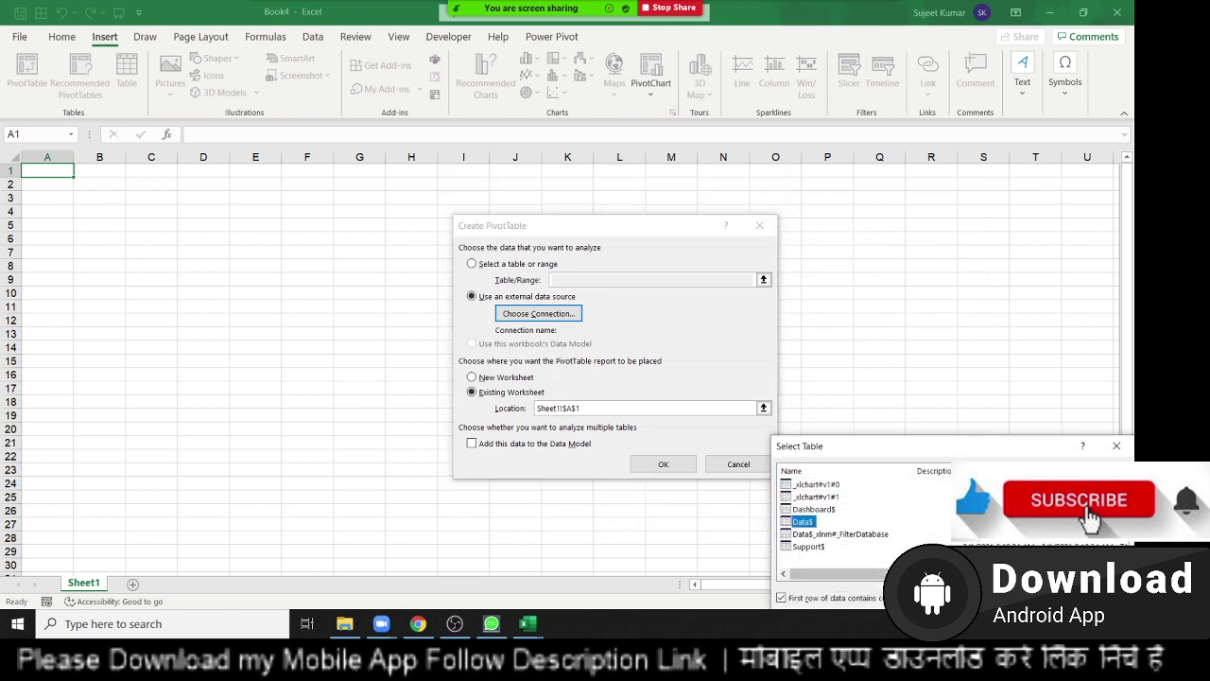
pyautogui.press('Return')
pyautogui.click(652, 463)
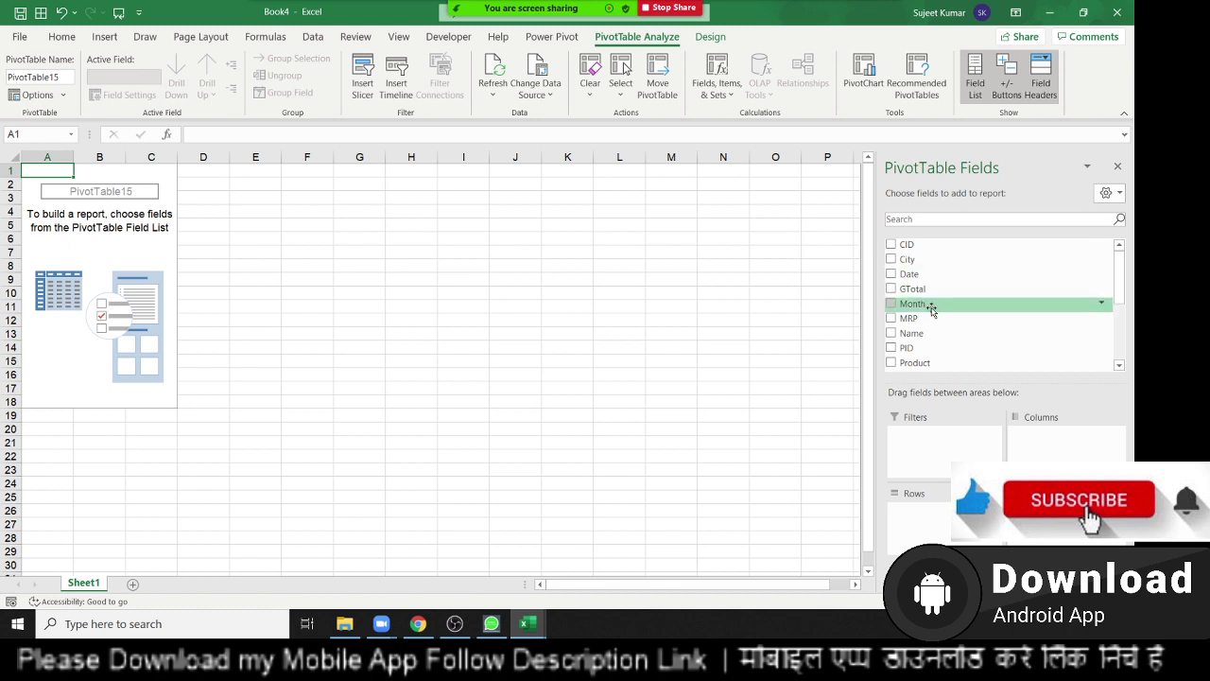
# Step: Put Month in Rows and Sum of Qty in Values, then add a blank Sheet2
pyautogui.moveTo(931, 310); pyautogui.dragTo(922, 510)
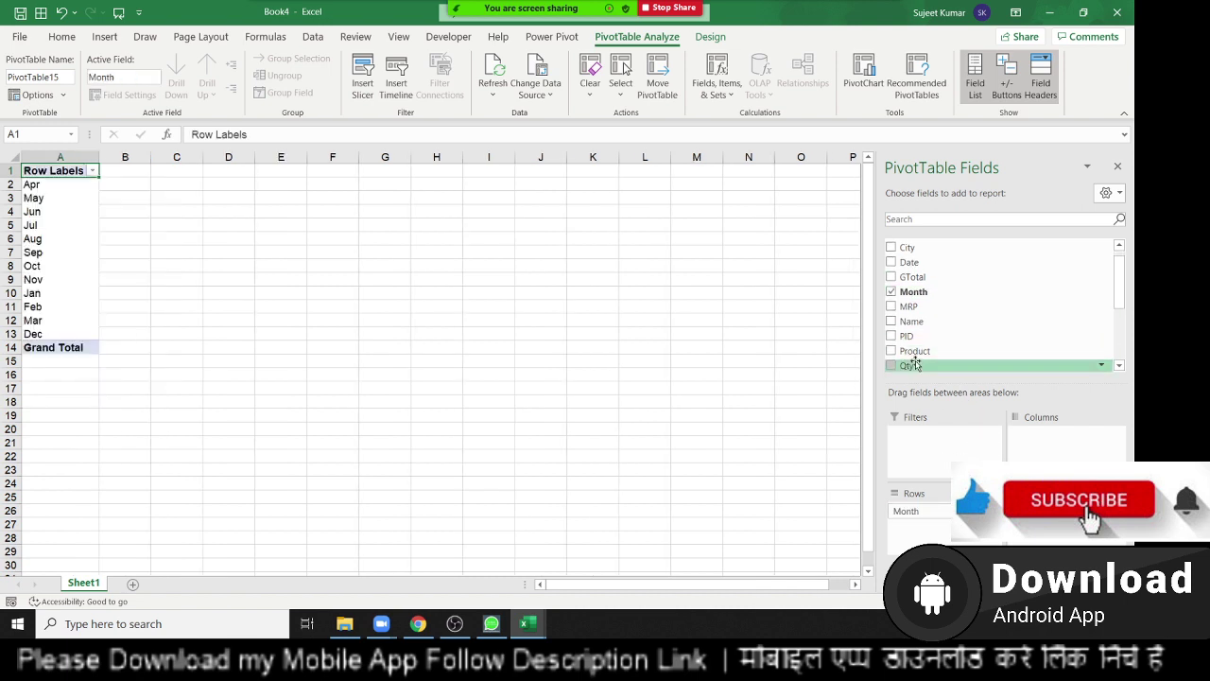
pyautogui.moveTo(1067, 439); pyautogui.dragTo(1059, 515)
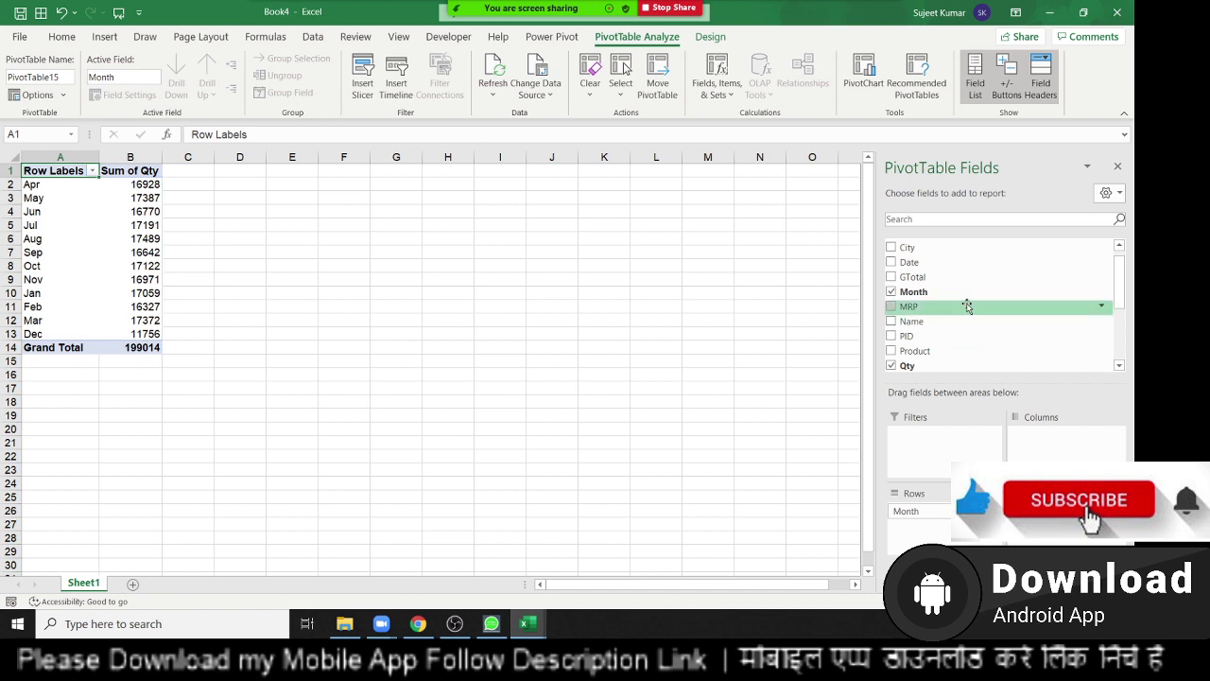
pyautogui.click(117, 293)
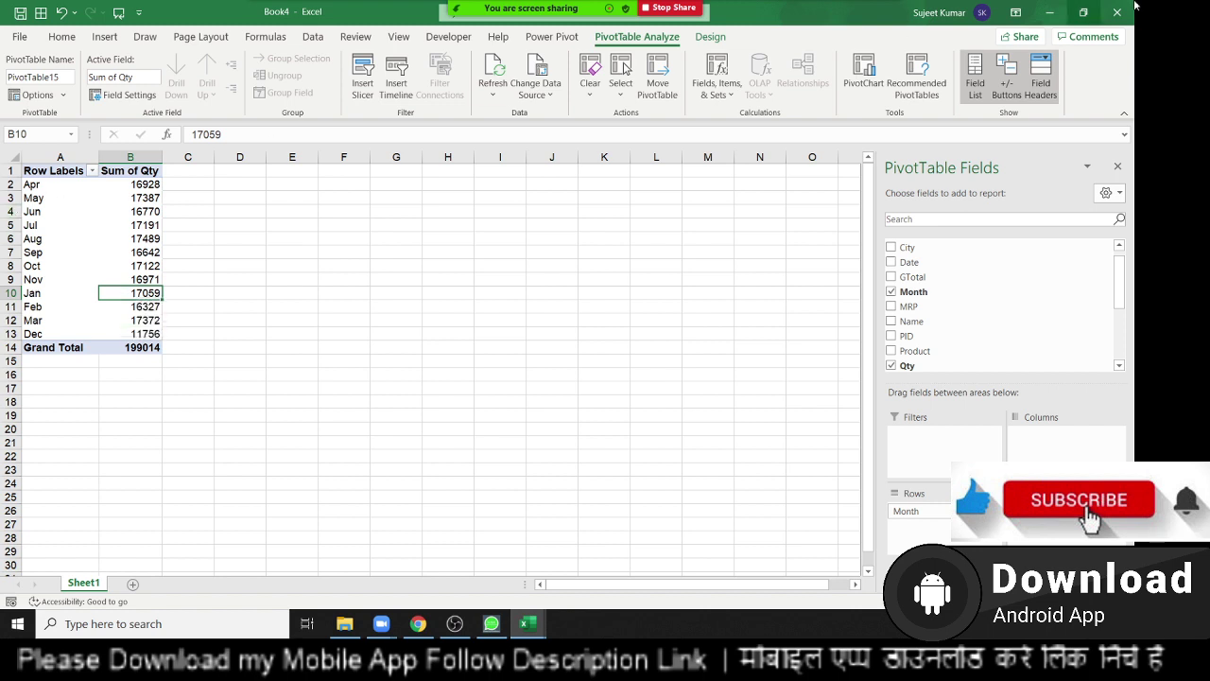
pyautogui.click(133, 584)
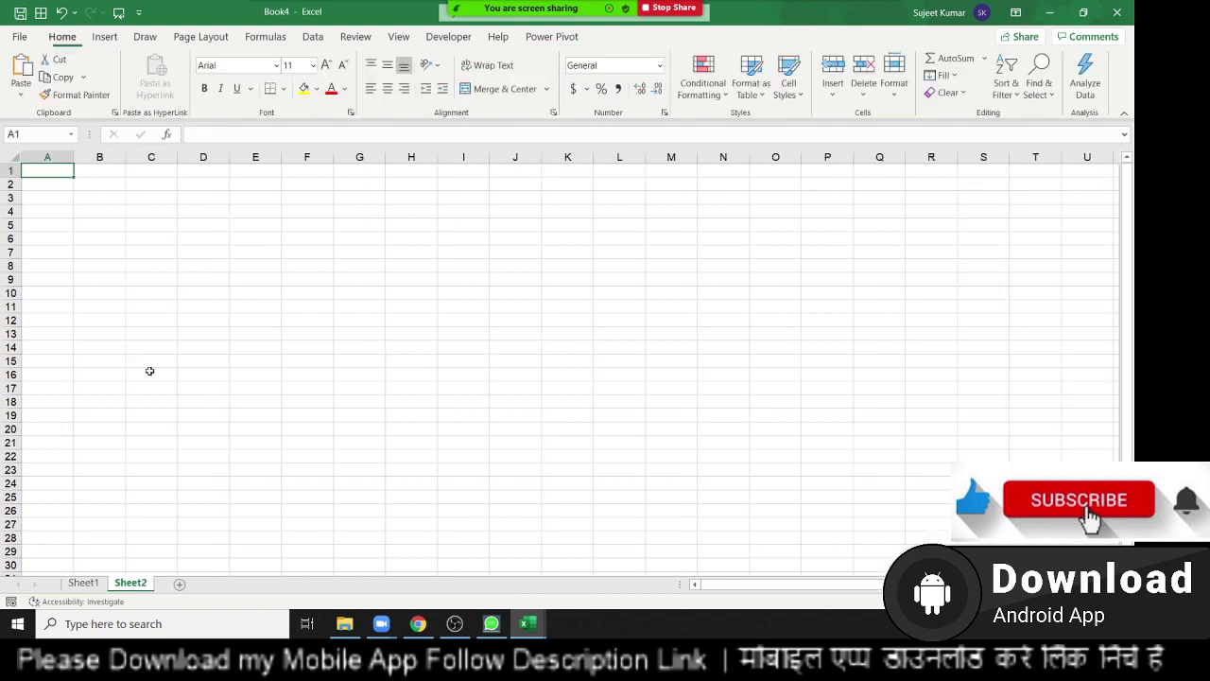
pyautogui.click(103, 43)
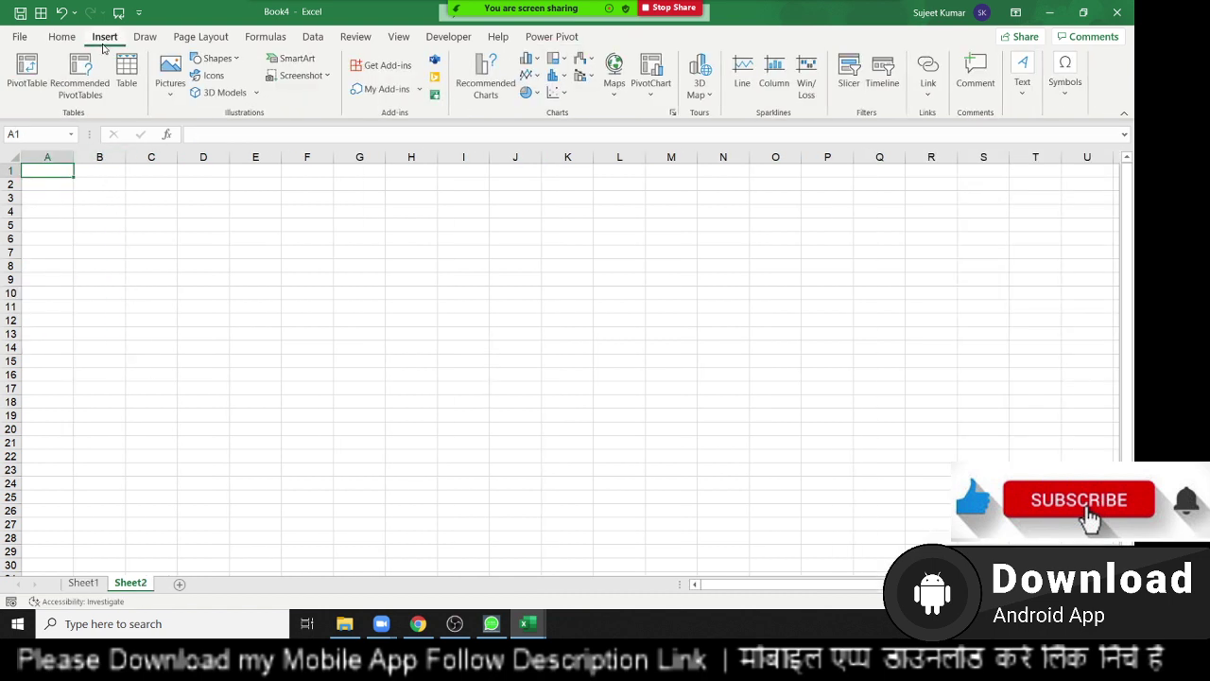
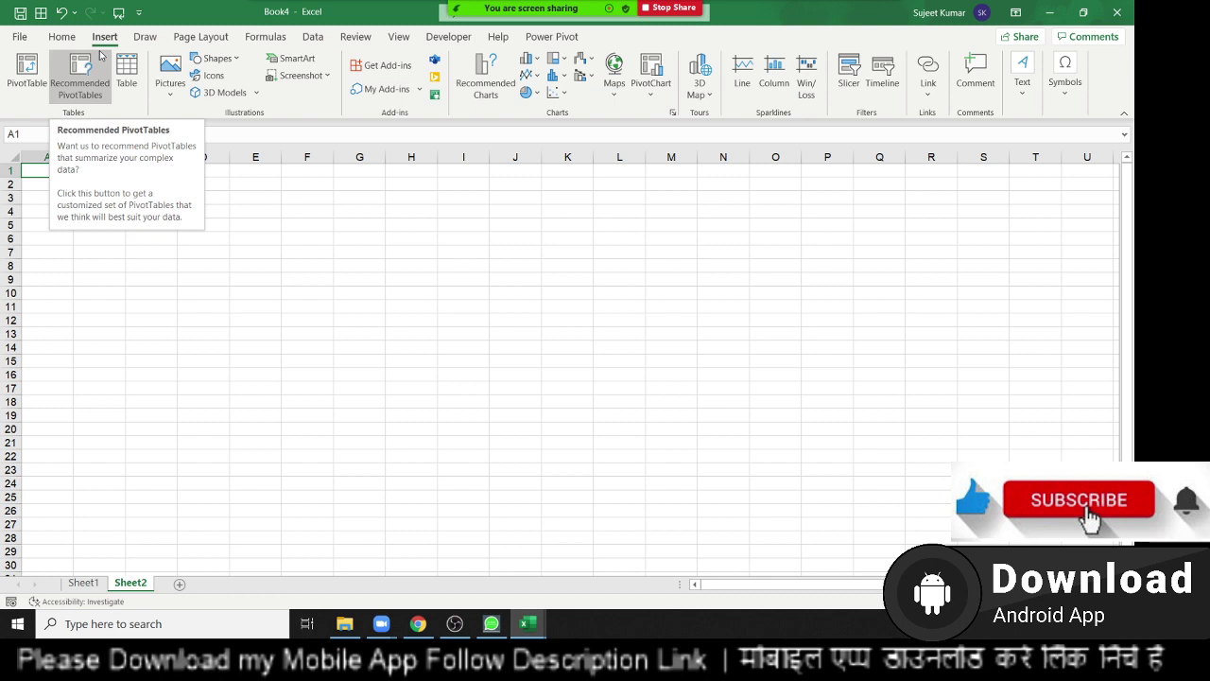
# Step: Start a PivotTable from an external data source and browse the Documents folder for a connection file
pyautogui.click(26, 71)
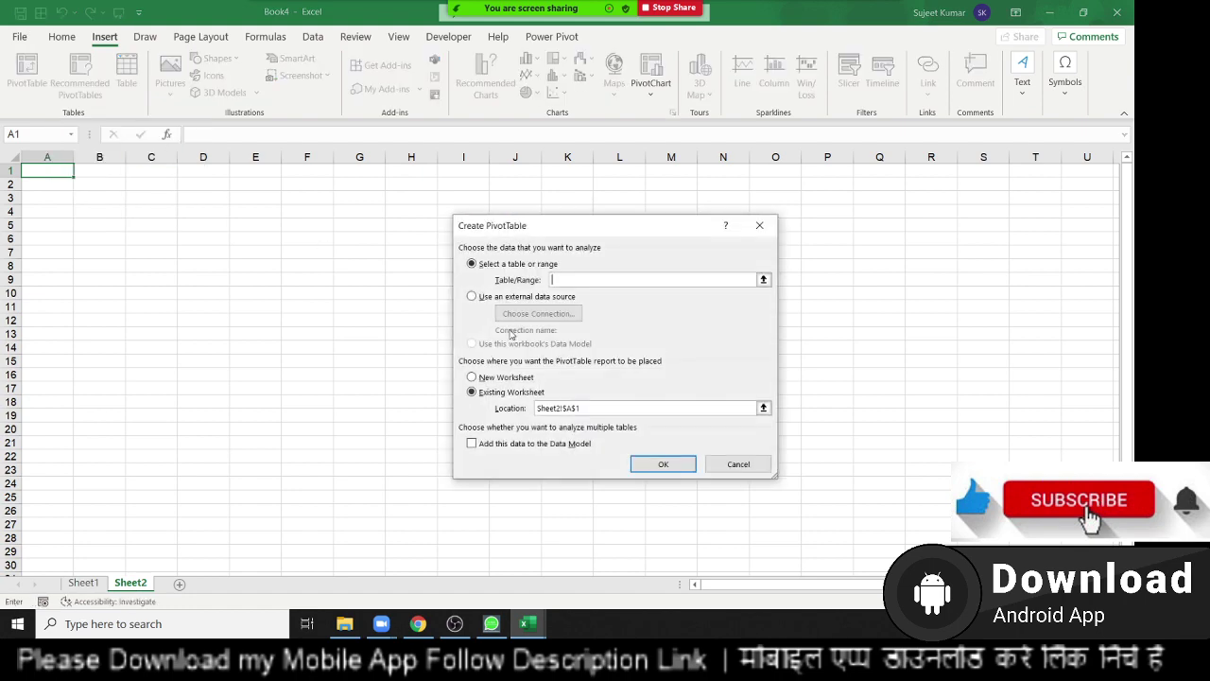
pyautogui.click(472, 296)
pyautogui.click(538, 313)
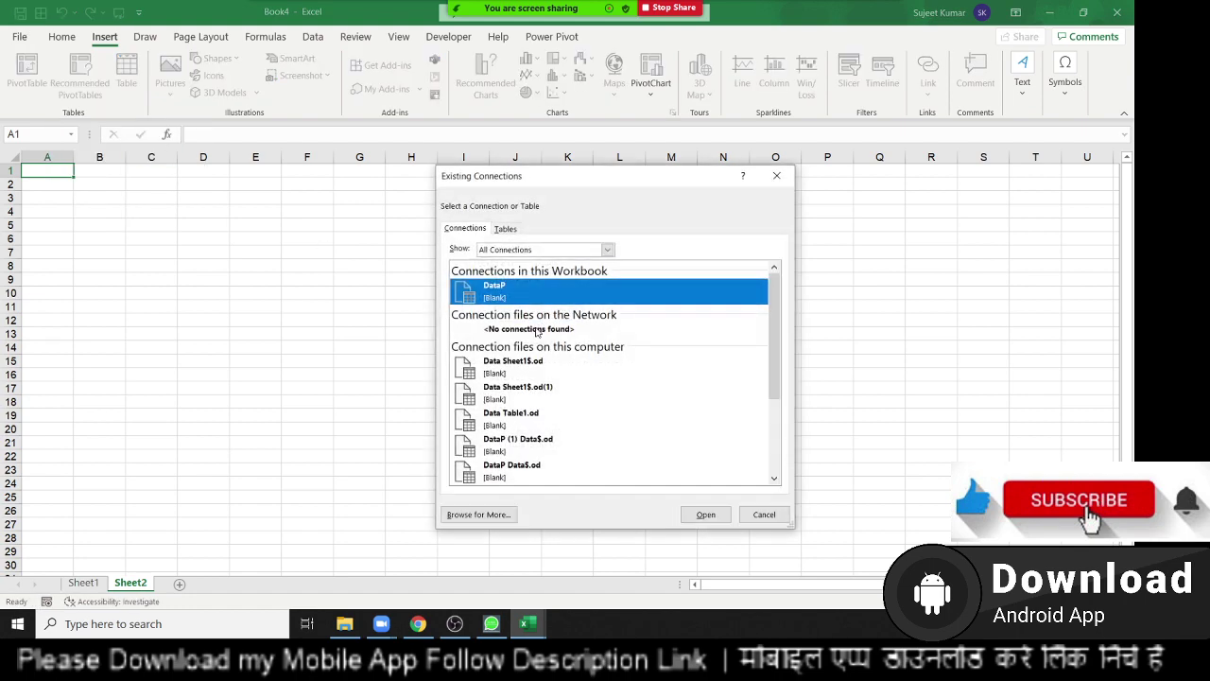
pyautogui.click(475, 514)
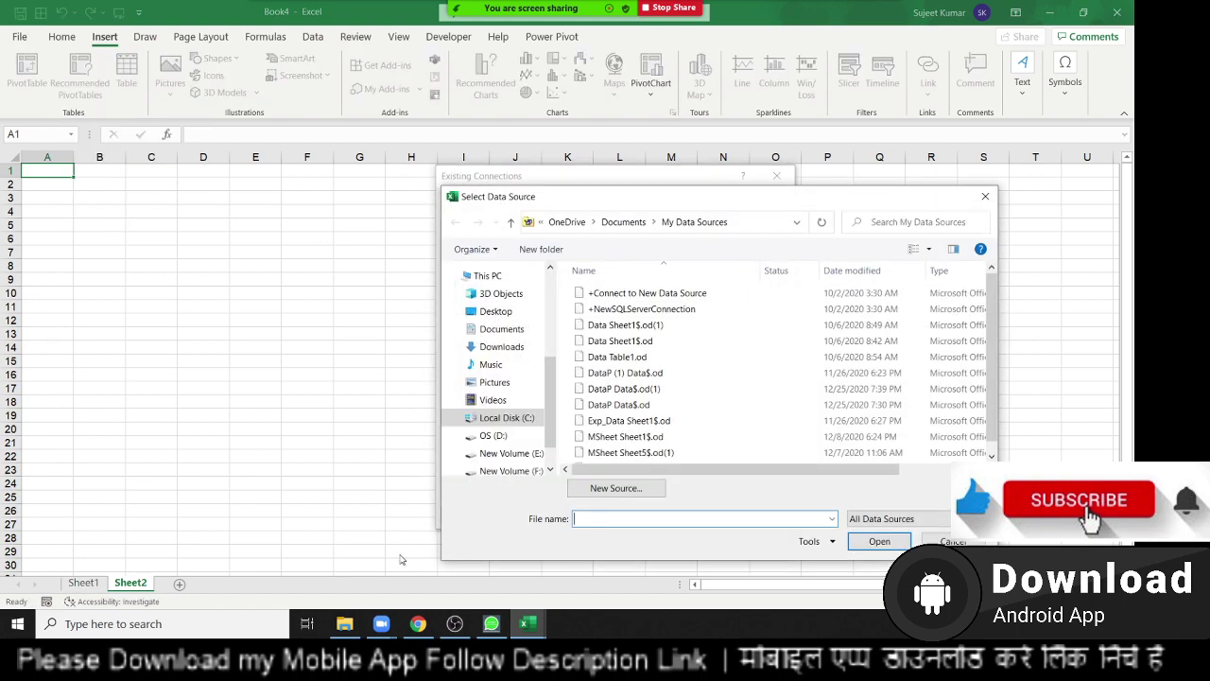
pyautogui.click(497, 329)
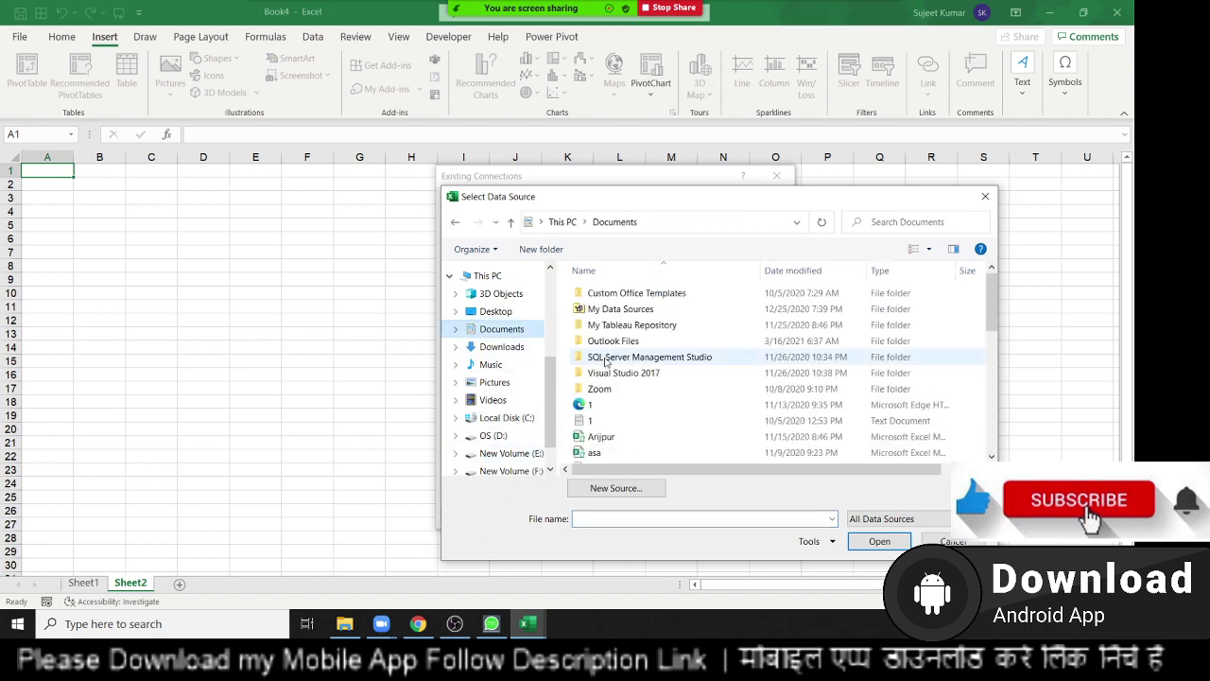
# Step: Use the Data database file as the connection, place the empty PivotTable on Sheet2, and add Sheet3
pyautogui.scroll(-3, 605, 360)
pyautogui.scroll(-3, 609, 350)
pyautogui.scroll(-2, 624, 322)
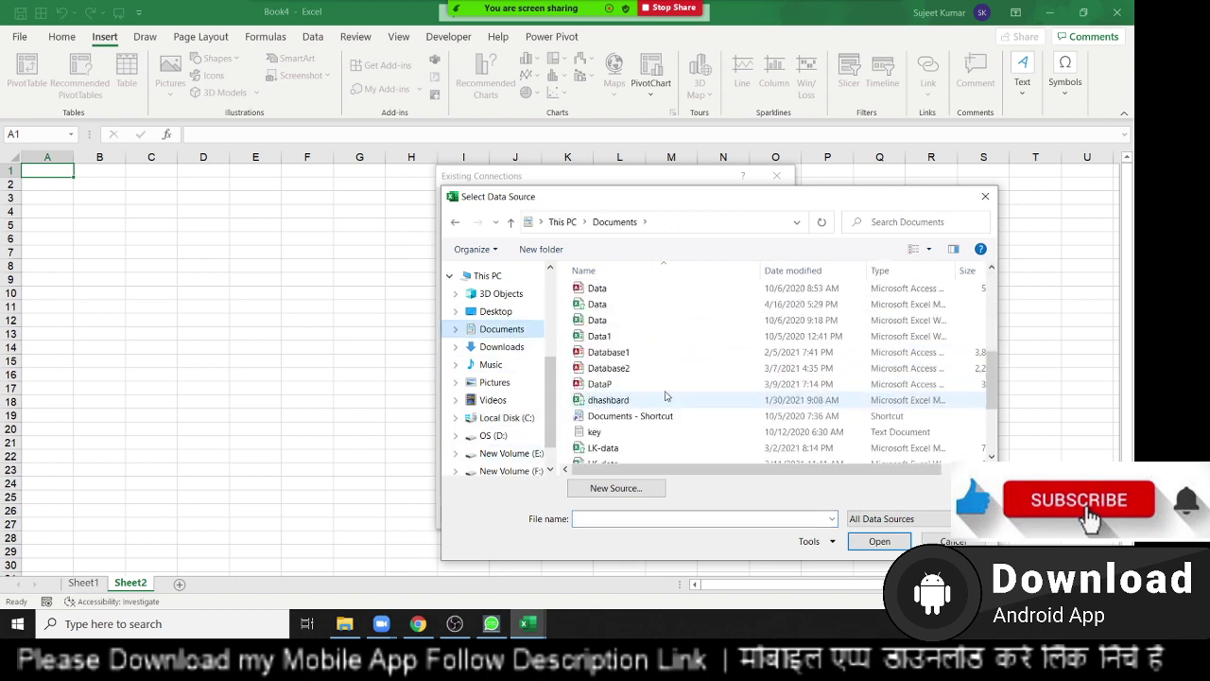
pyautogui.click(621, 289)
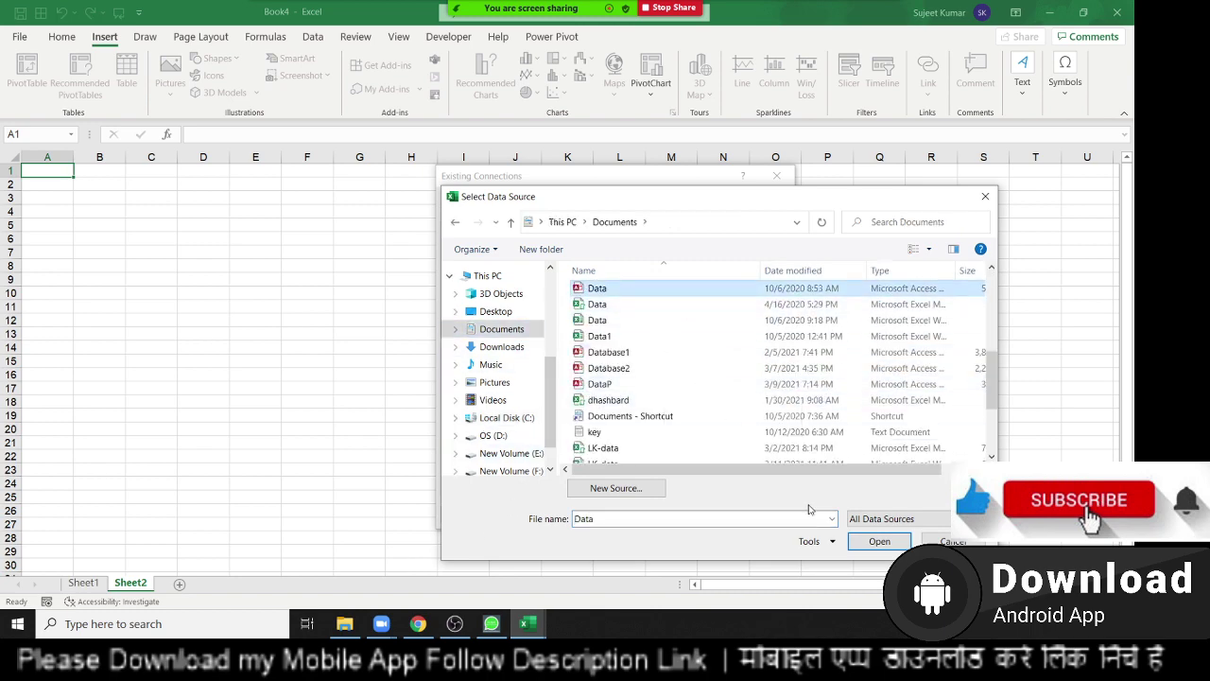
pyautogui.click(877, 542)
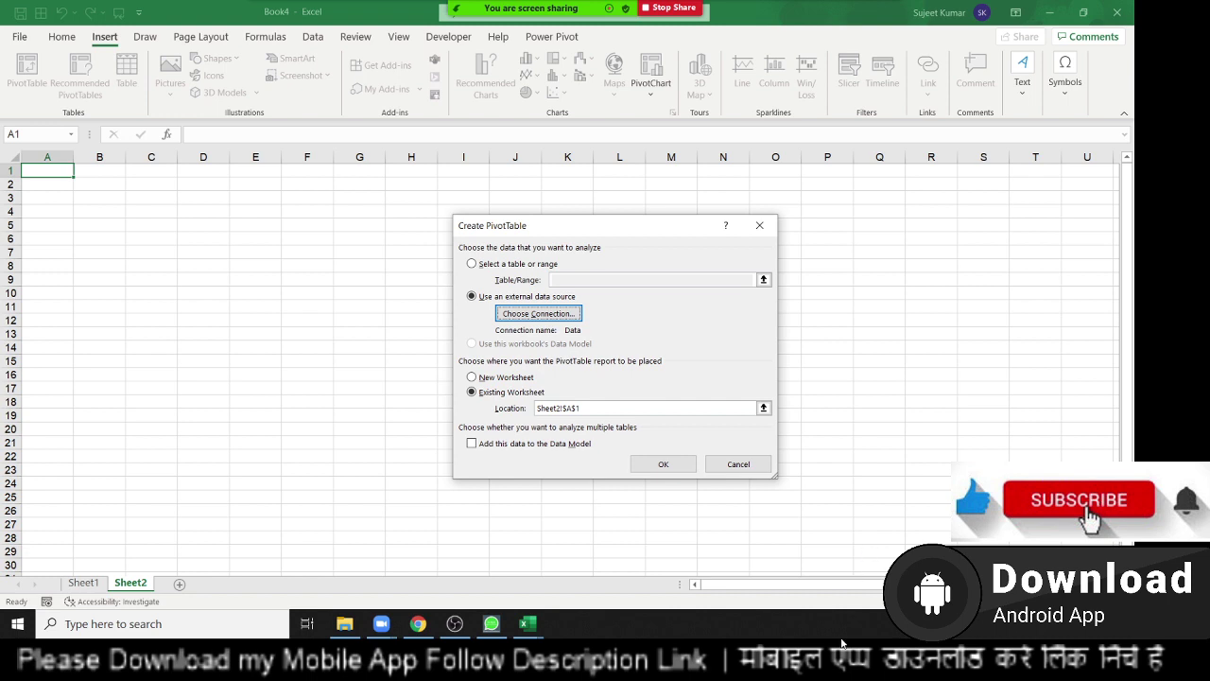
pyautogui.click(673, 463)
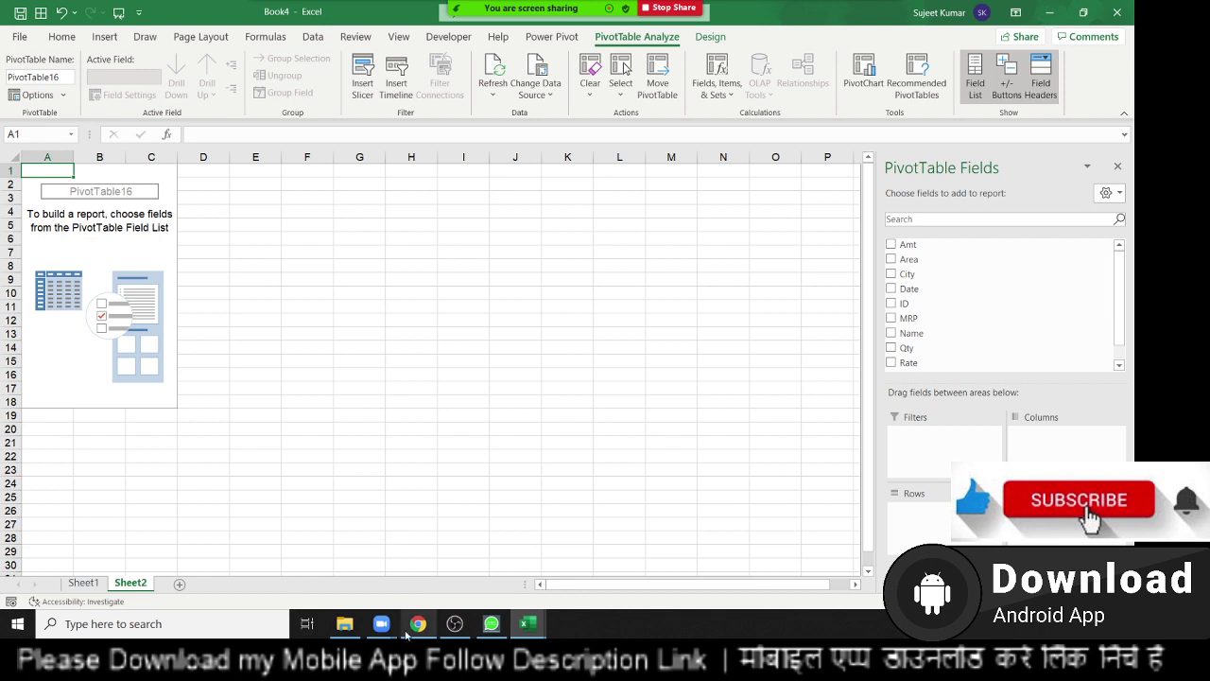
pyautogui.click(217, 584)
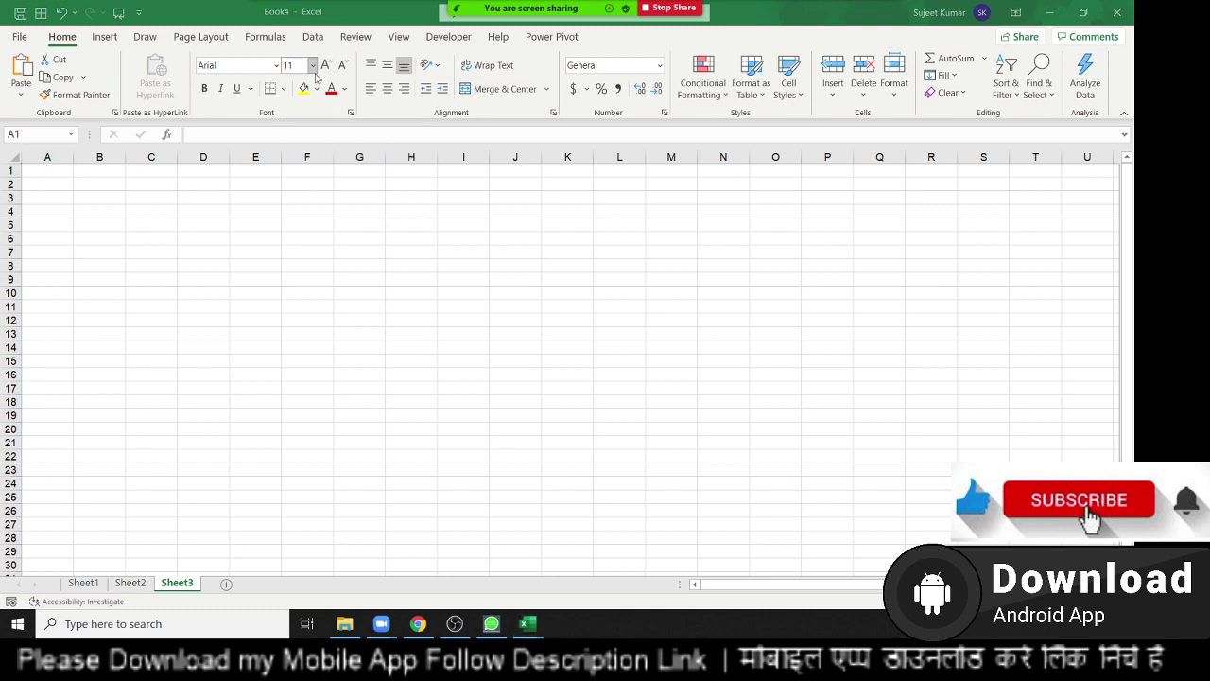
# Step: Search Windows for 'sql' and launch Microsoft SQL Server Management Studio 18
pyautogui.write('sq')
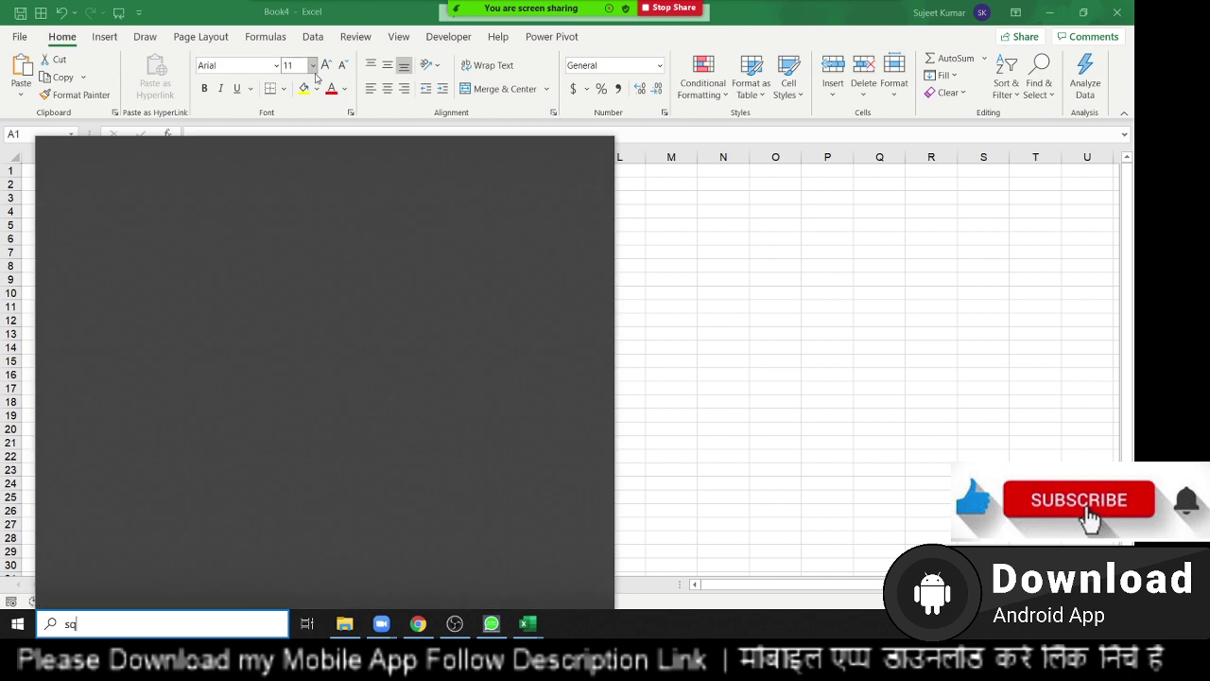
pyautogui.write('l')
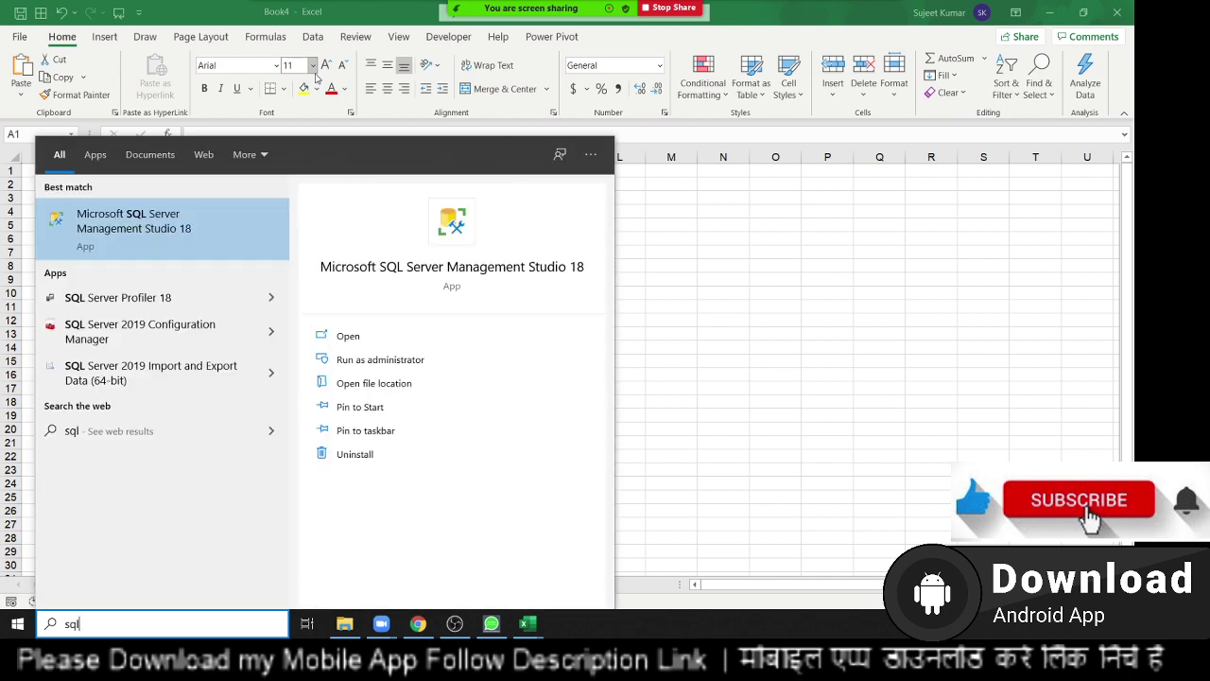
pyautogui.click(543, 269)
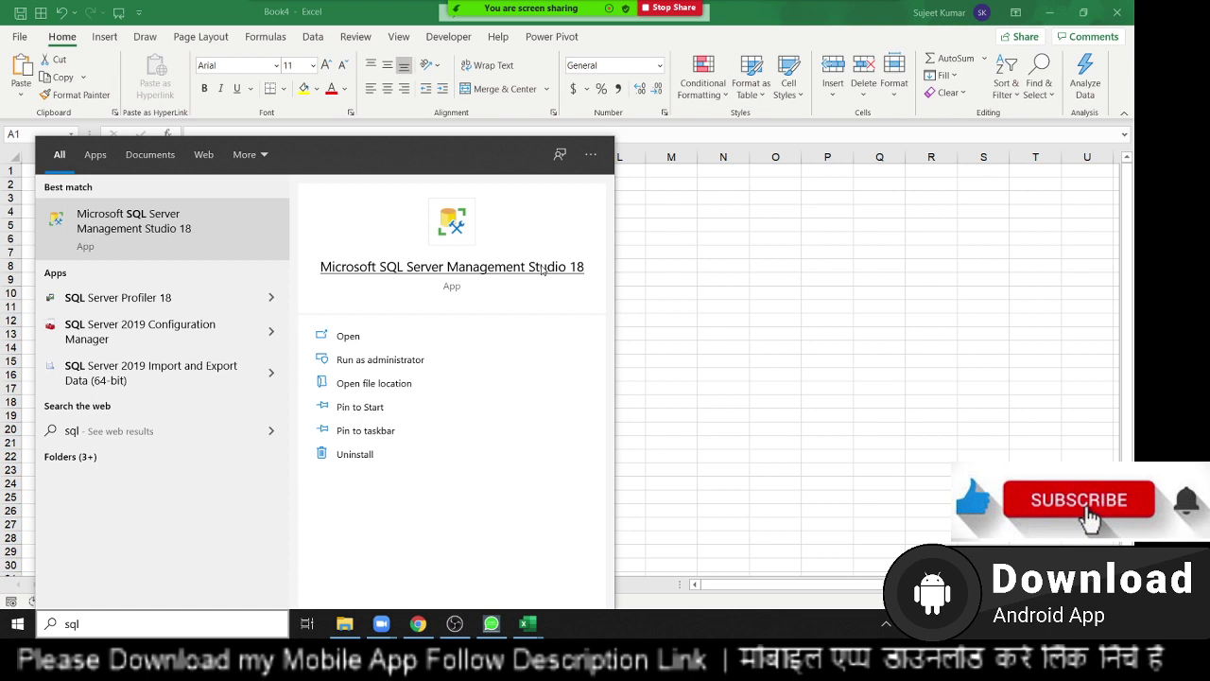
pyautogui.click(542, 270)
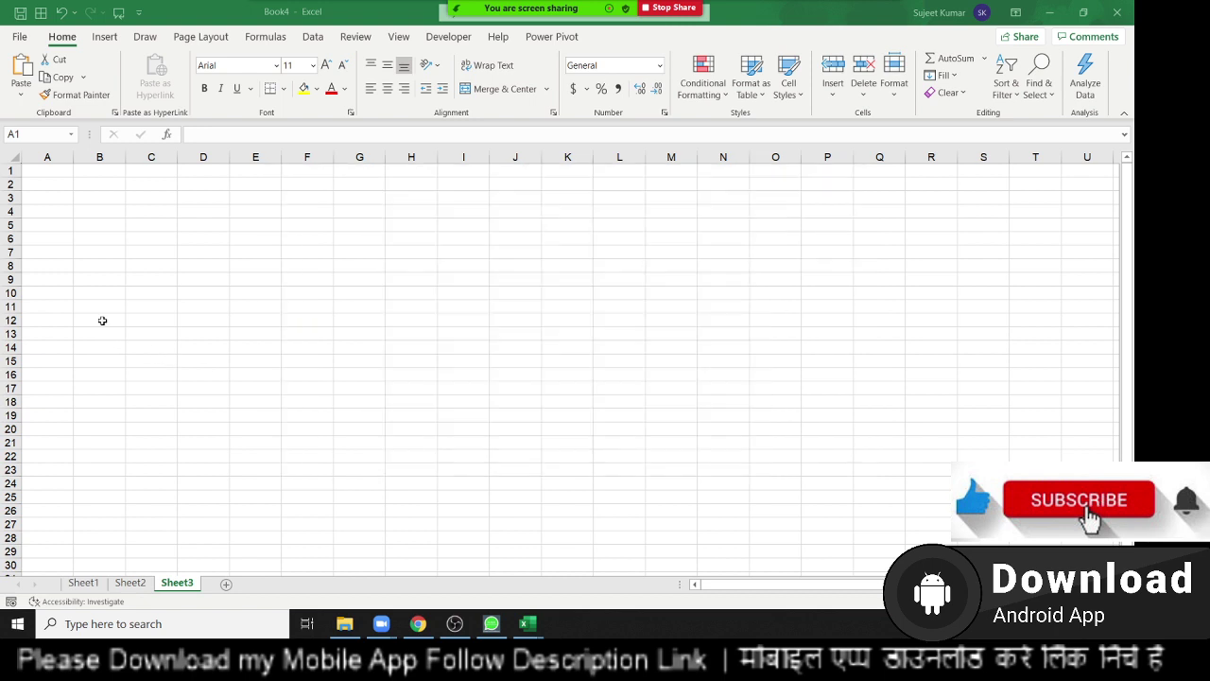
# Step: Bring Chrome forward and open google.com in a new tab
pyautogui.click(419, 624)
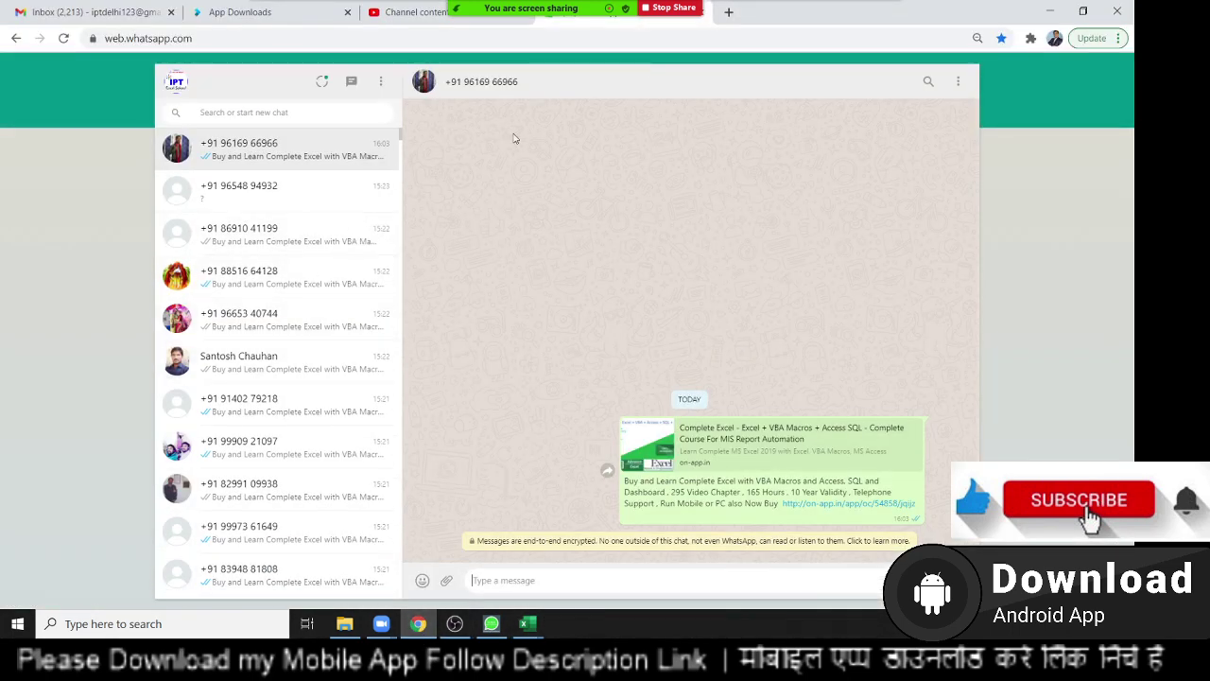
pyautogui.click(729, 13)
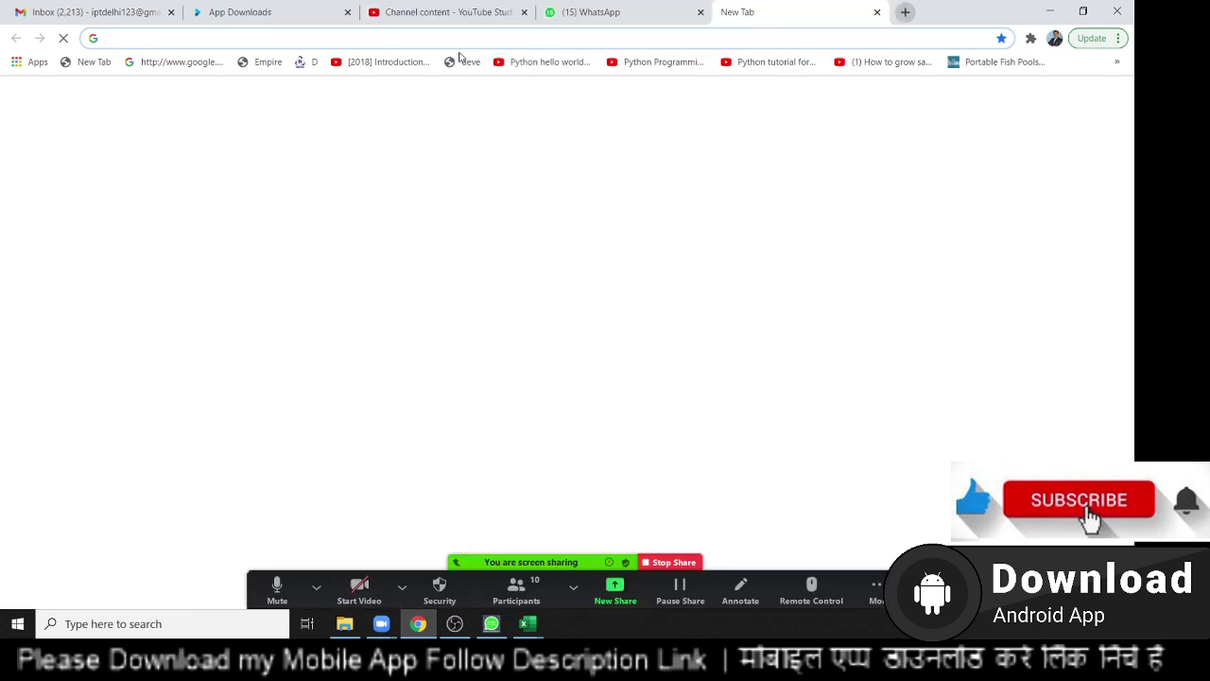
pyautogui.write('google.com')
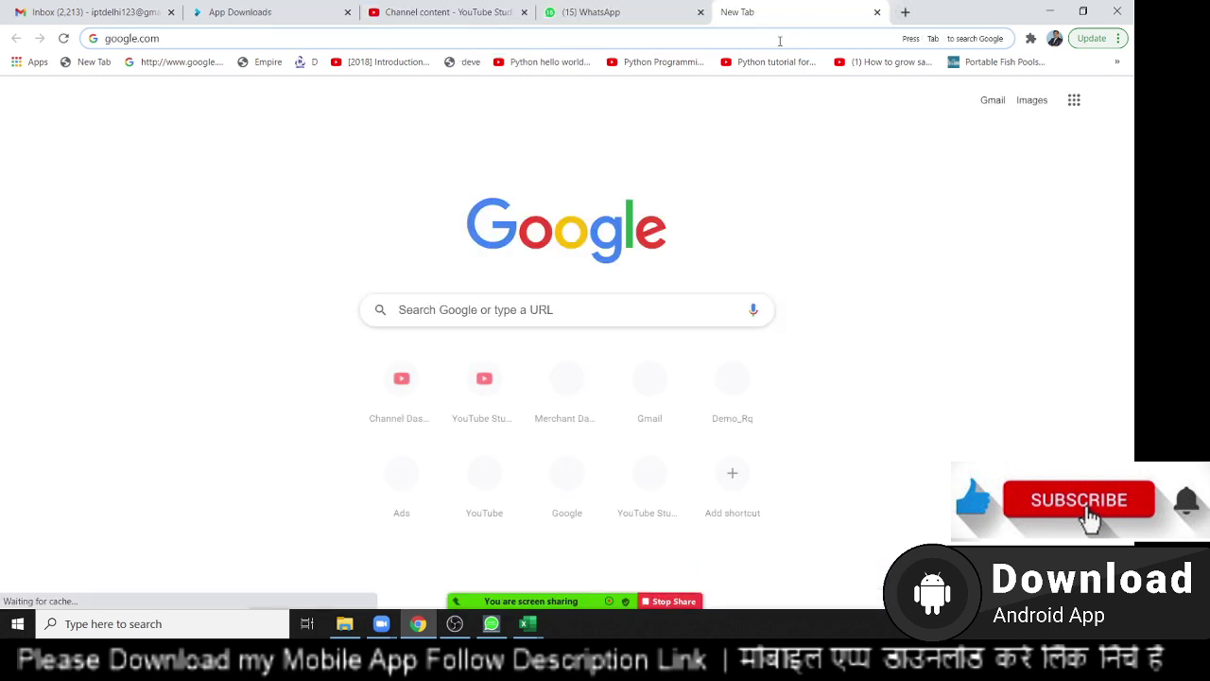
pyautogui.press('Return')
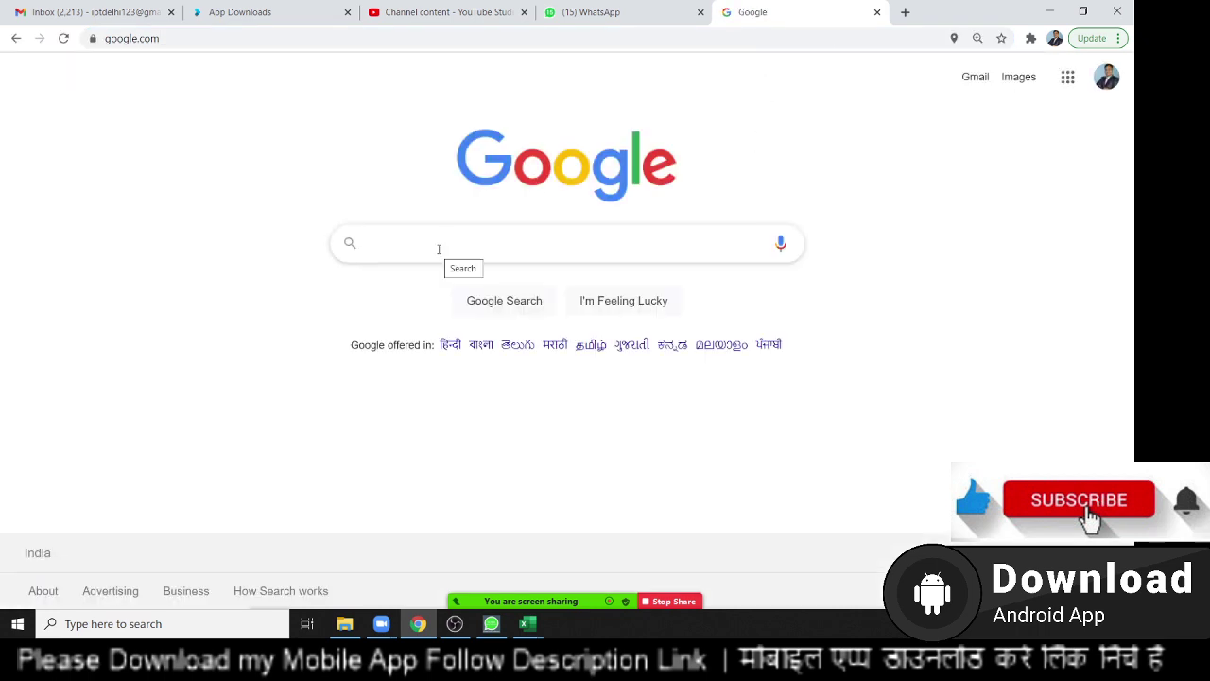
# Step: Search Google for 'pivot table.xls', scroll the tutorial results, then return to the Gmail inbox
pyautogui.click(439, 248)
pyautogui.write('P')
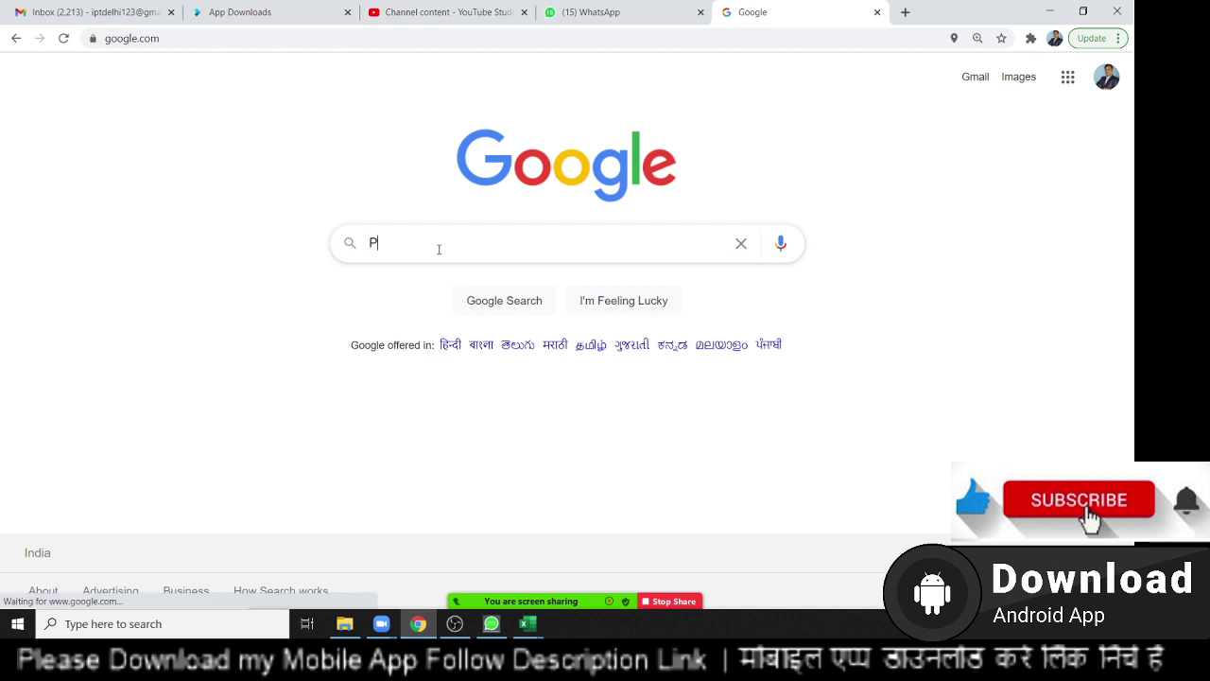
pyautogui.write('ivit')
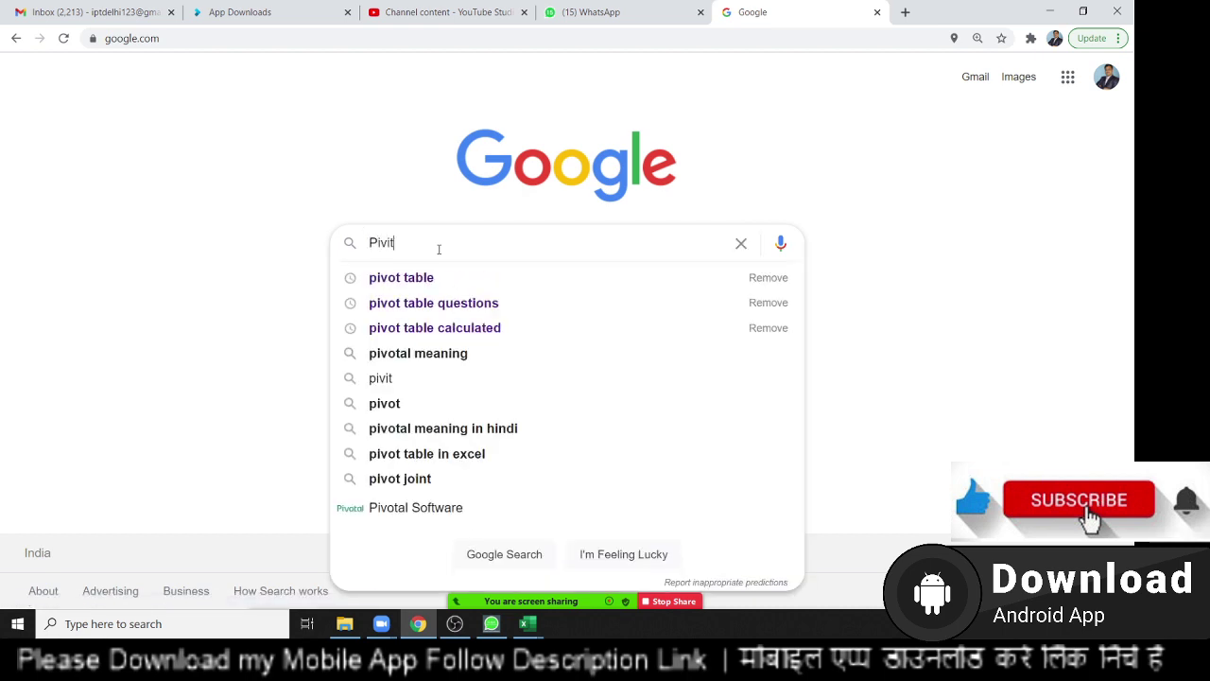
pyautogui.press('Down')
pyautogui.write('.xl')
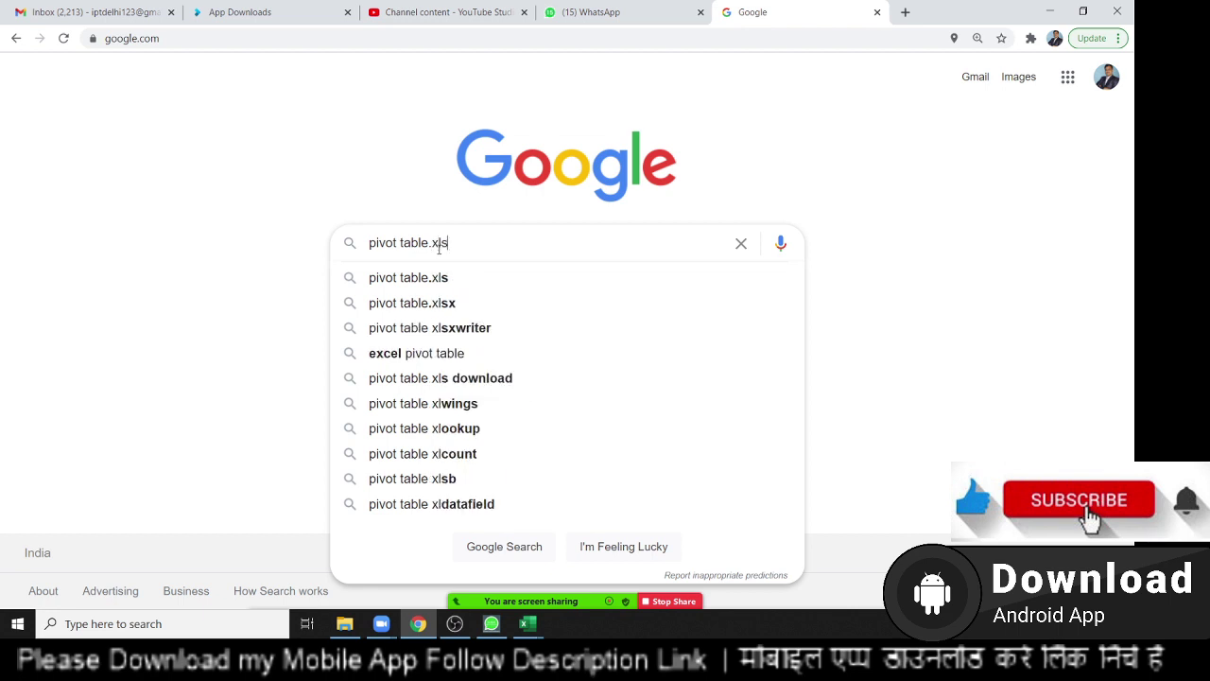
pyautogui.write('s')
pyautogui.press('Return')
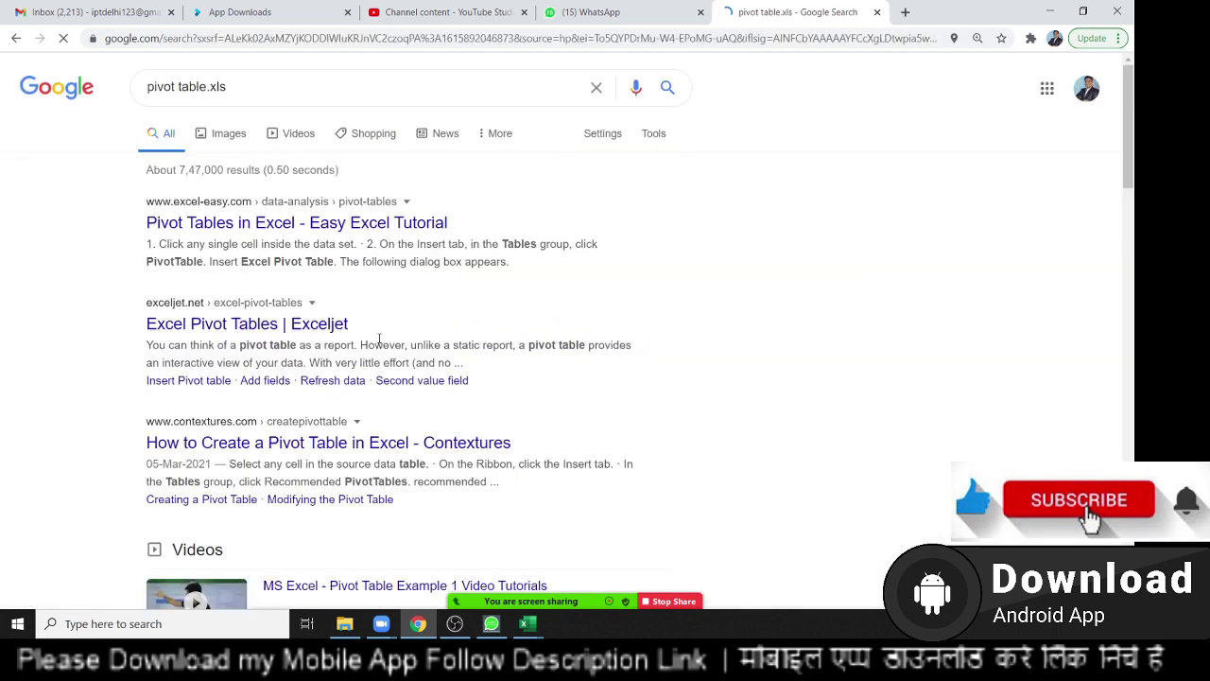
pyautogui.scroll(-5, 458, 381)
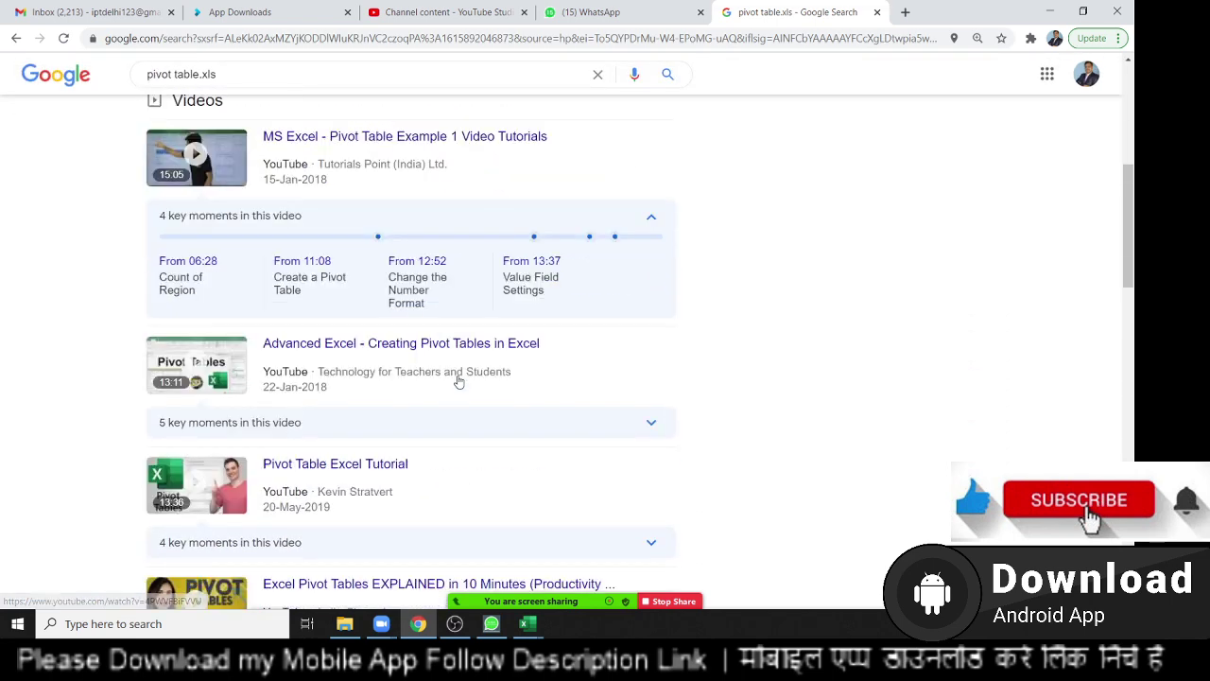
pyautogui.scroll(-4, 459, 381)
pyautogui.scroll(-2, 440, 387)
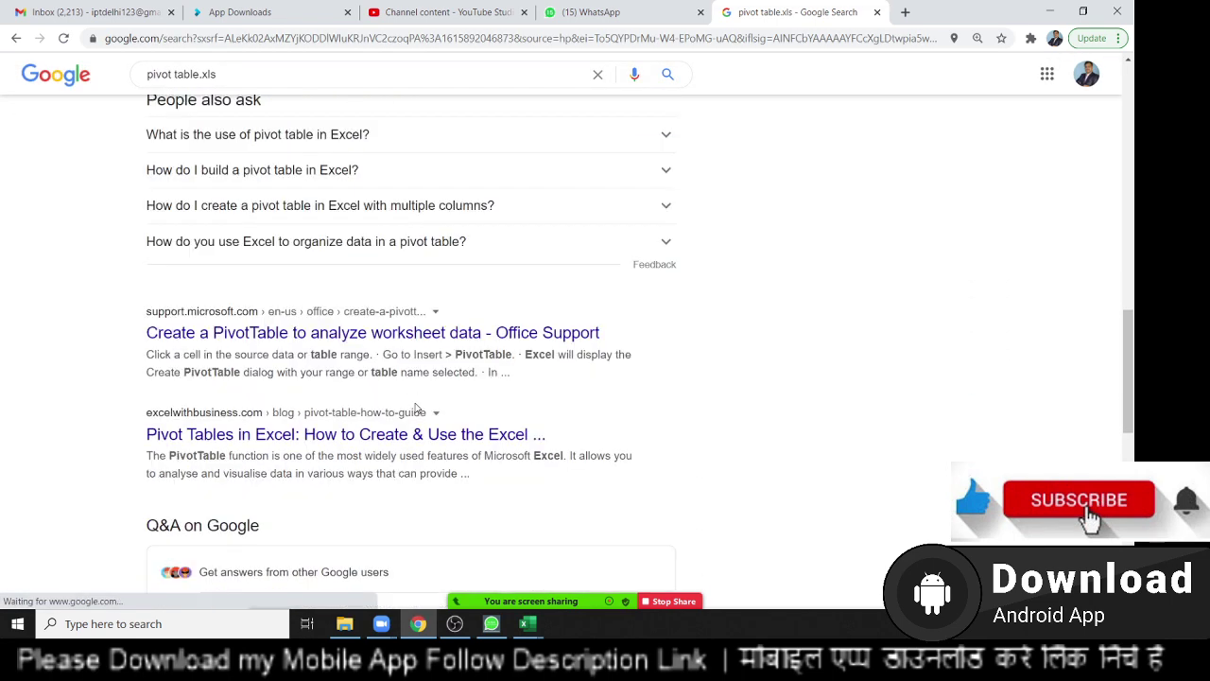
pyautogui.scroll(-2, 391, 413)
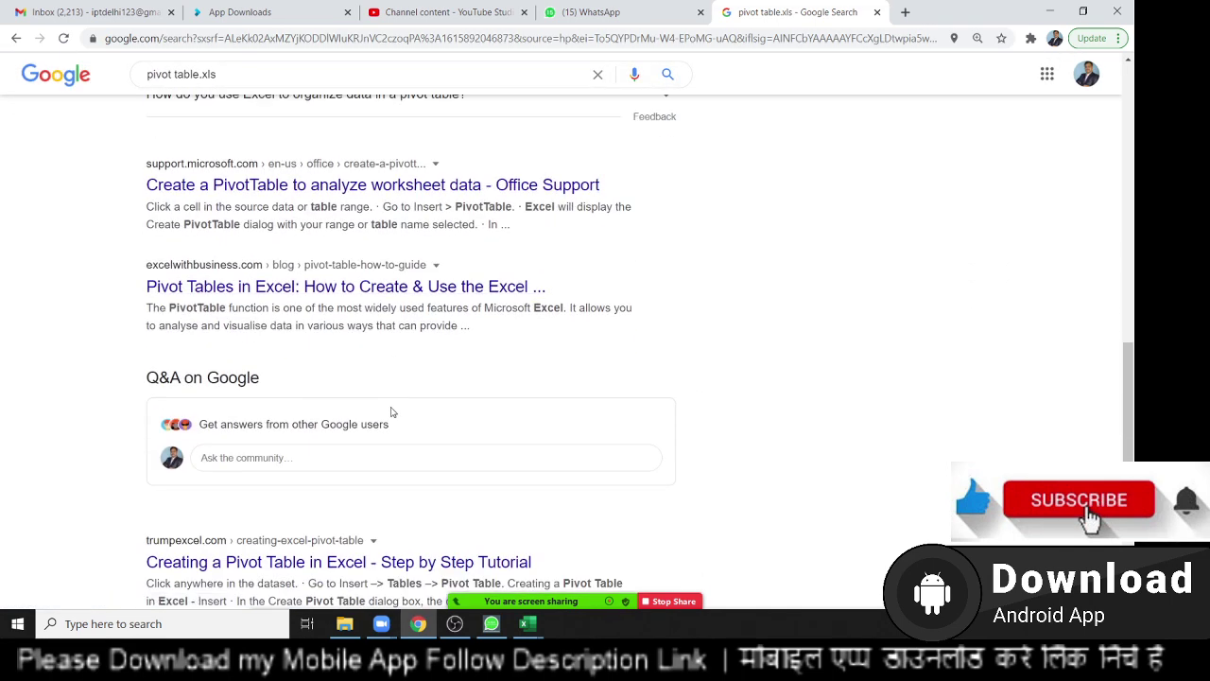
pyautogui.scroll(-3, 391, 413)
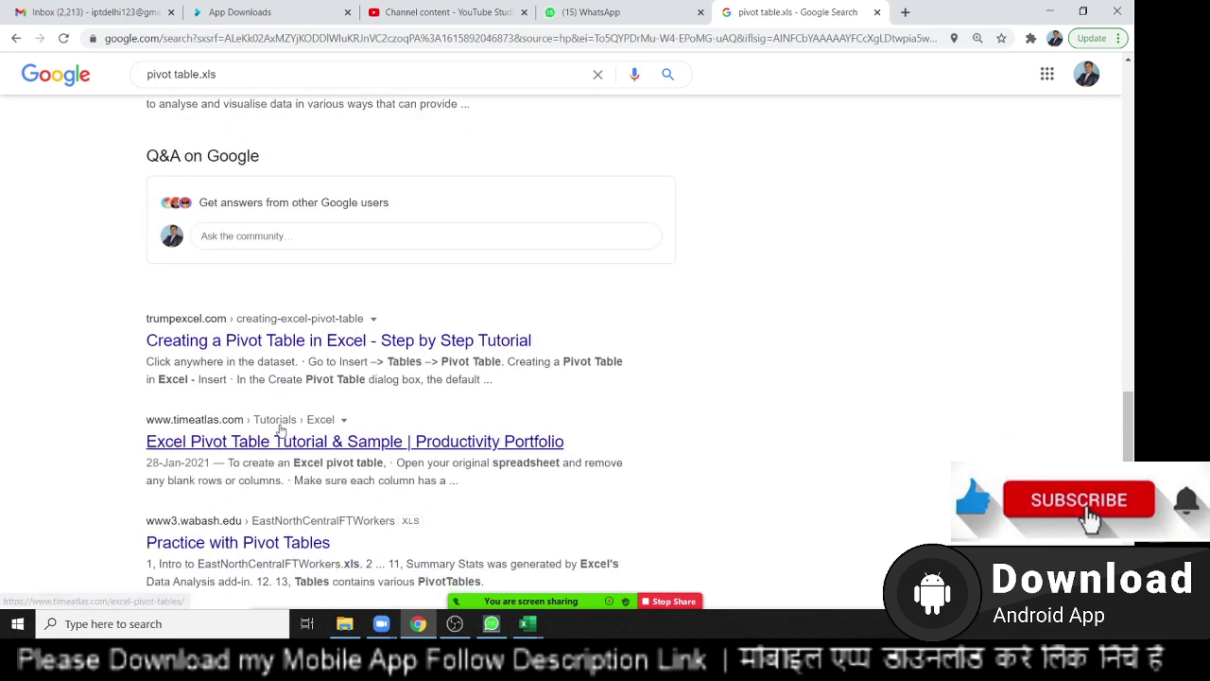
pyautogui.click(80, 13)
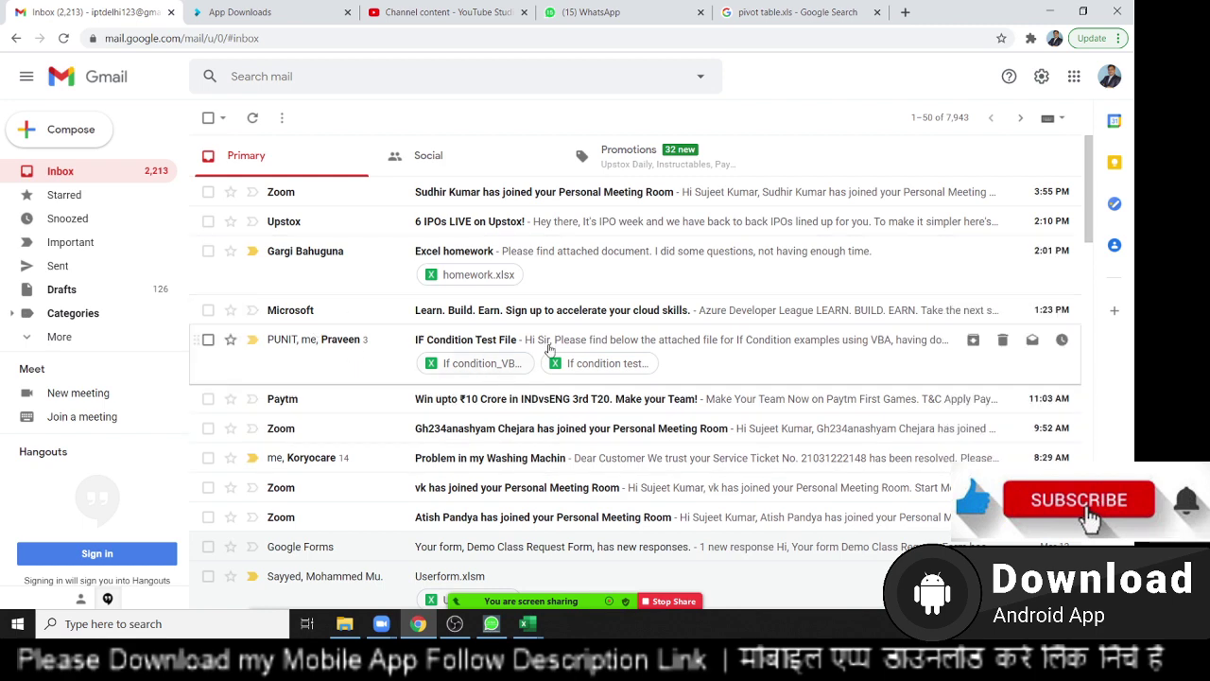
# Step: Open the 'Sumifs Test' email and download its Sumif_Project question (1).xlsm attachment
pyautogui.scroll(-1, 548, 349)
pyautogui.scroll(-1, 558, 359)
pyautogui.scroll(-1, 567, 378)
pyautogui.scroll(-2, 588, 400)
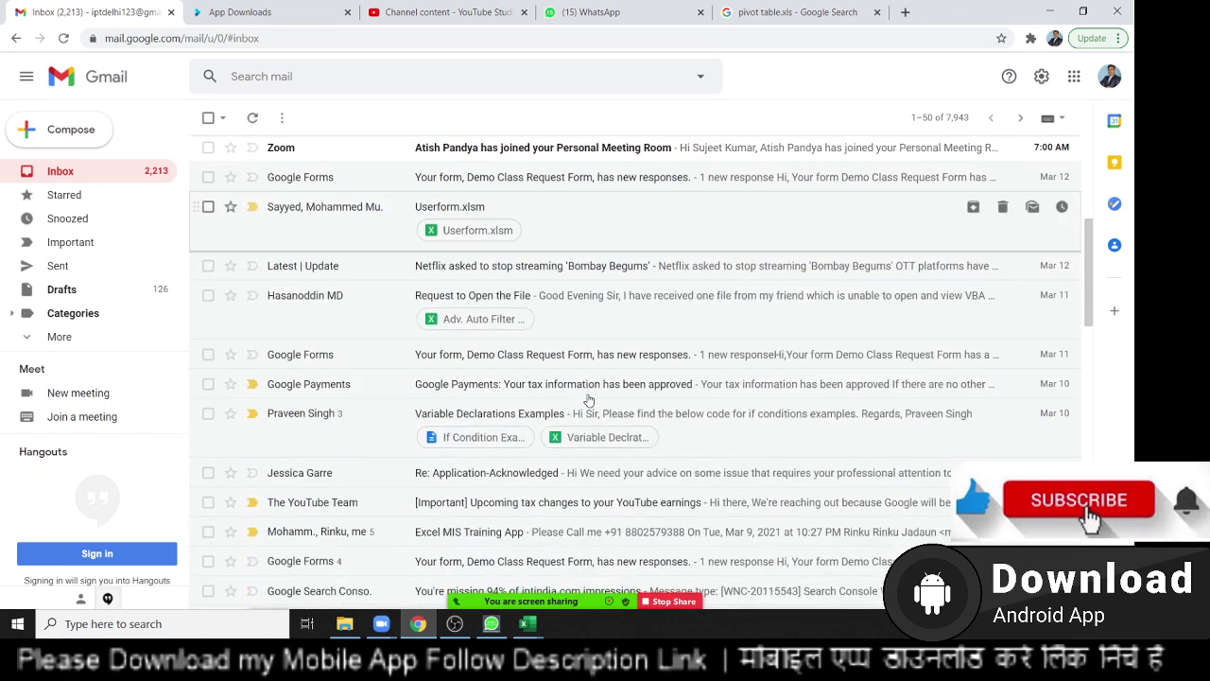
pyautogui.scroll(-1, 588, 401)
pyautogui.scroll(-1, 588, 400)
pyautogui.scroll(-2, 588, 401)
pyautogui.scroll(-1, 588, 403)
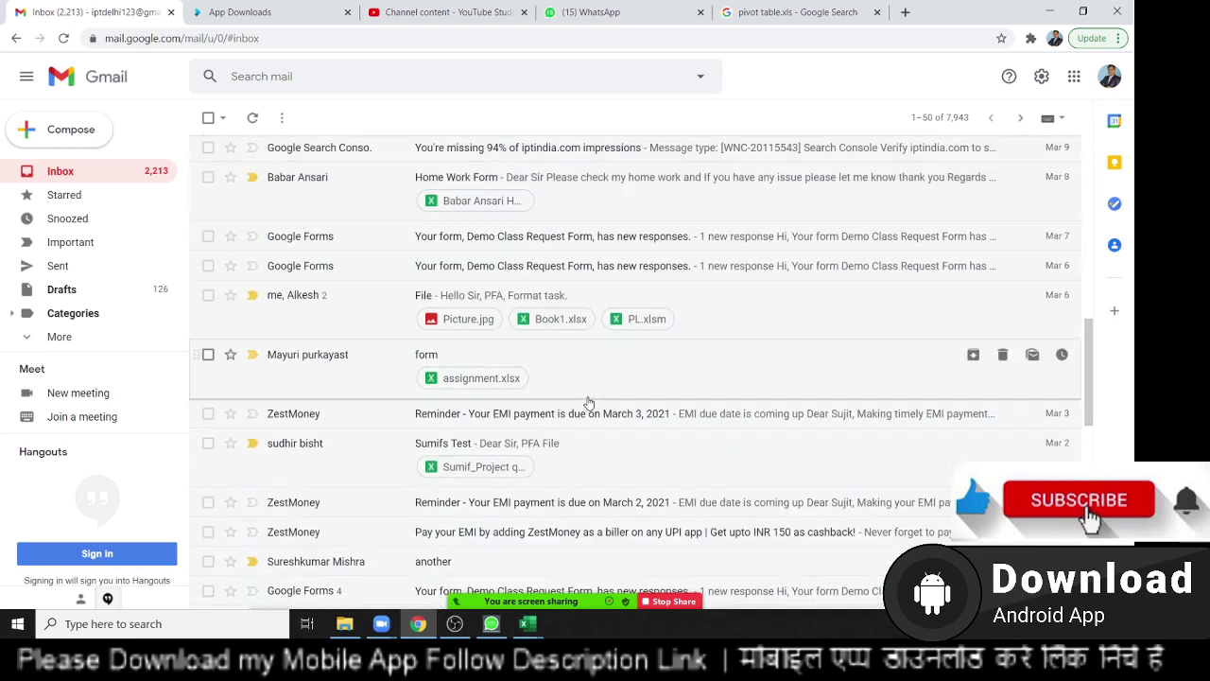
pyautogui.scroll(-1, 588, 402)
pyautogui.scroll(-1, 584, 402)
pyautogui.scroll(-1, 583, 402)
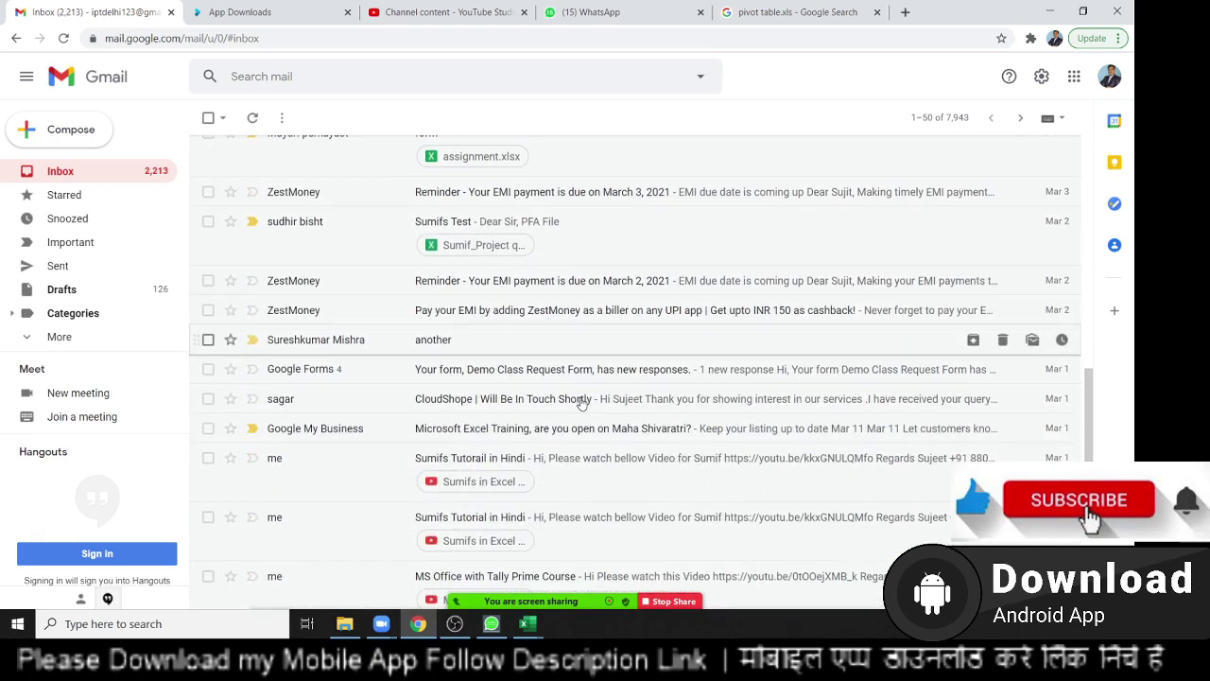
pyautogui.click(541, 252)
pyautogui.moveTo(278, 363)
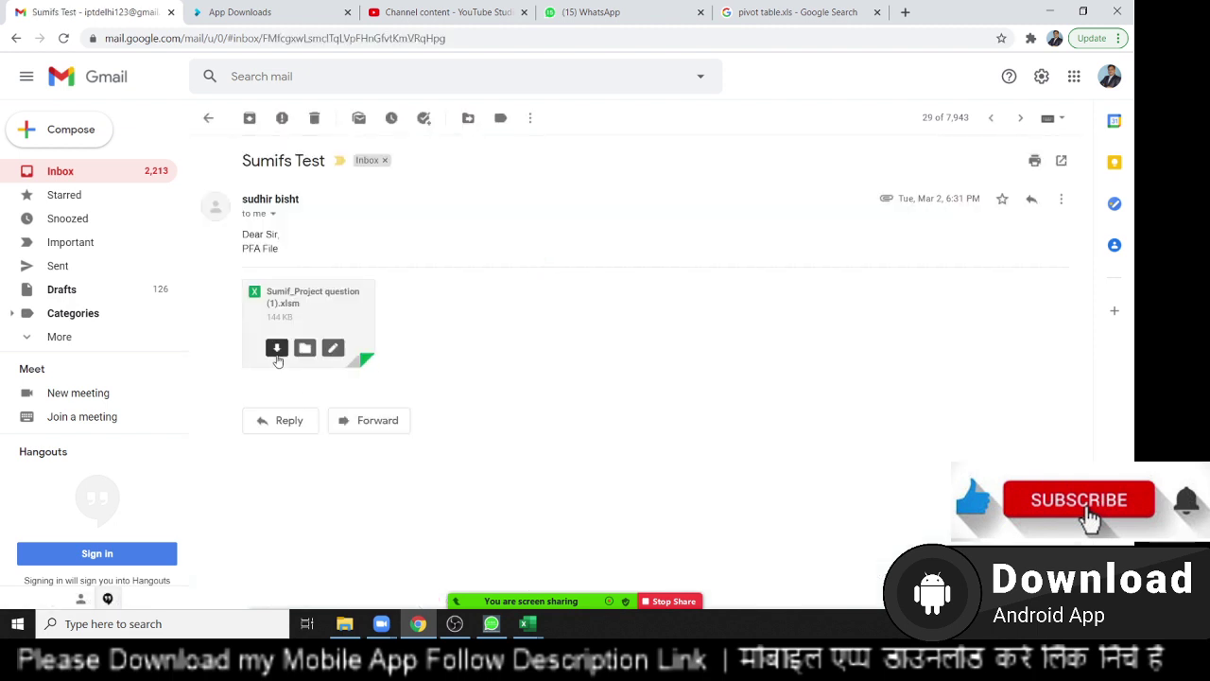
pyautogui.click(276, 352)
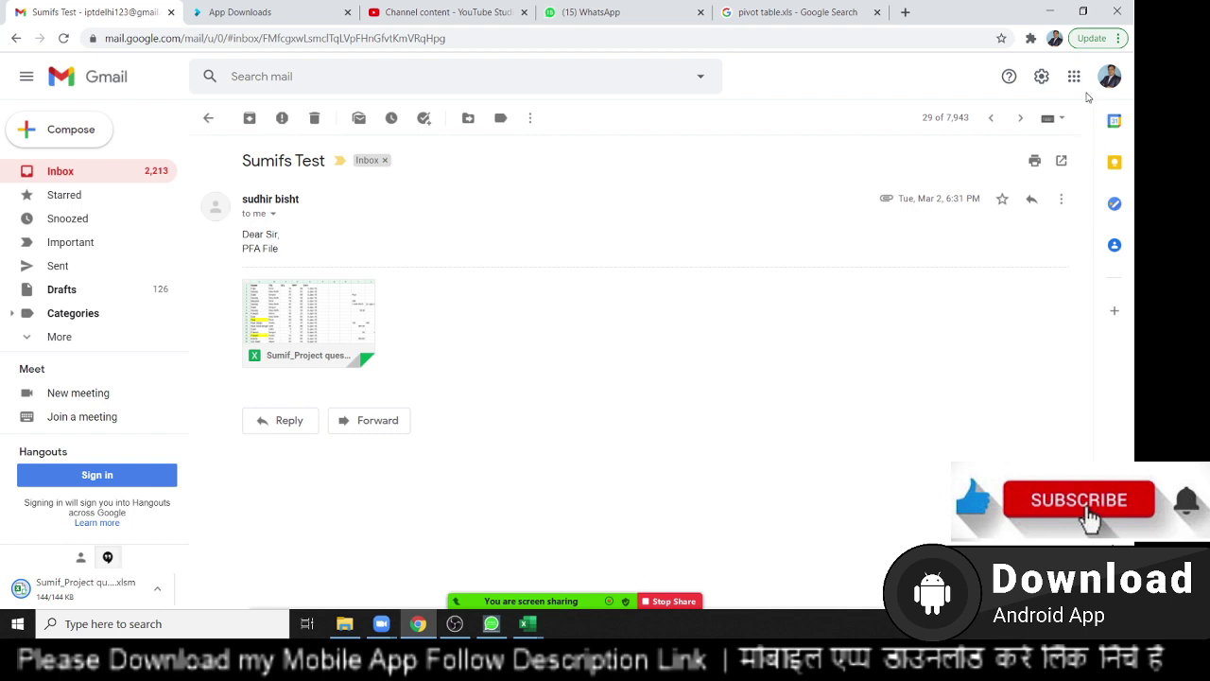
# Step: Copy the attachment's download link from Chrome's Downloads page and switch to the Book4 workbook
pyautogui.click(1075, 80)
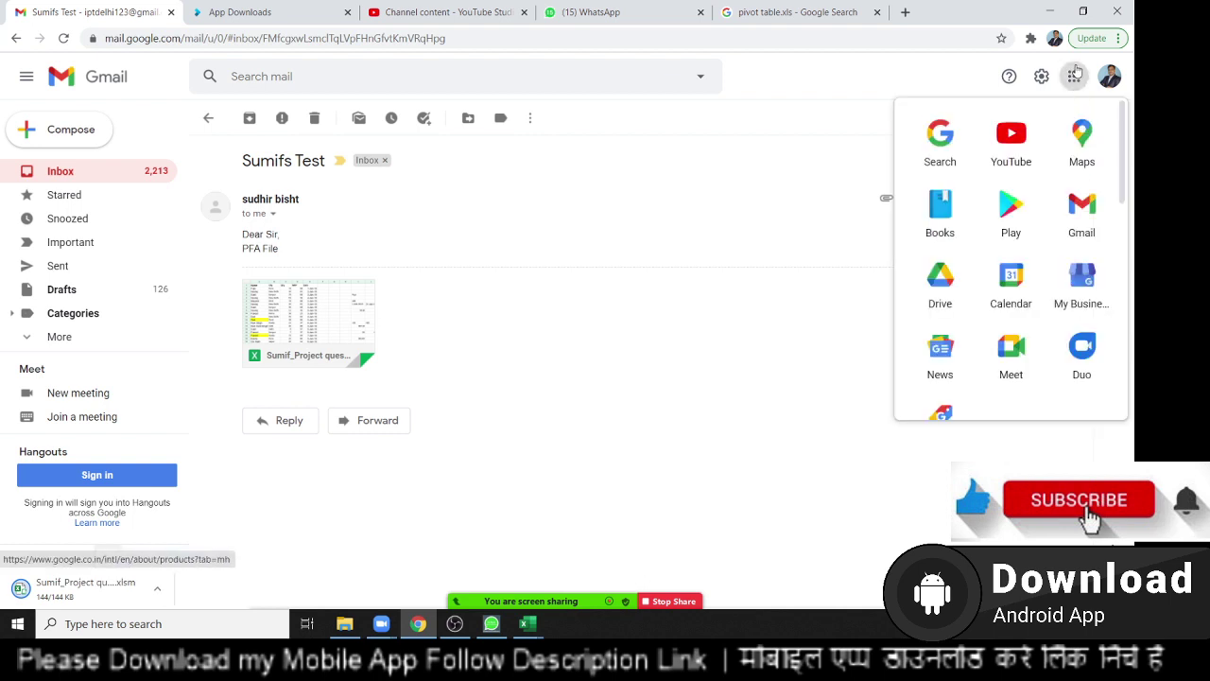
pyautogui.click(903, 92)
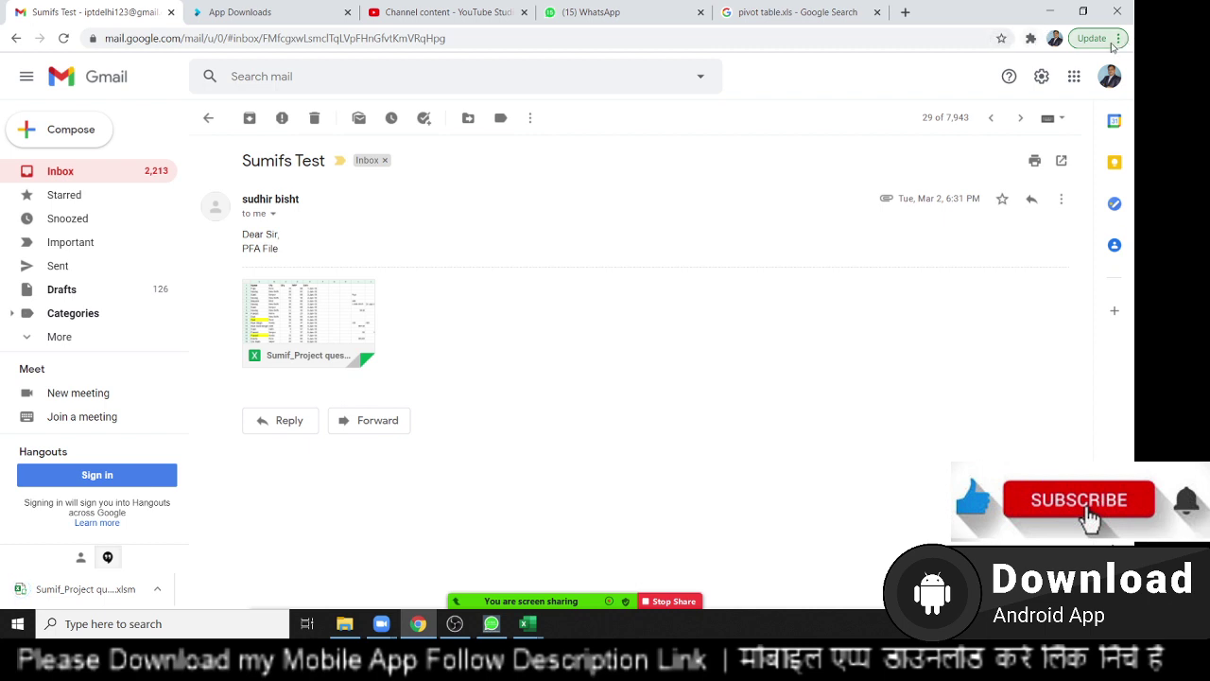
pyautogui.click(1122, 38)
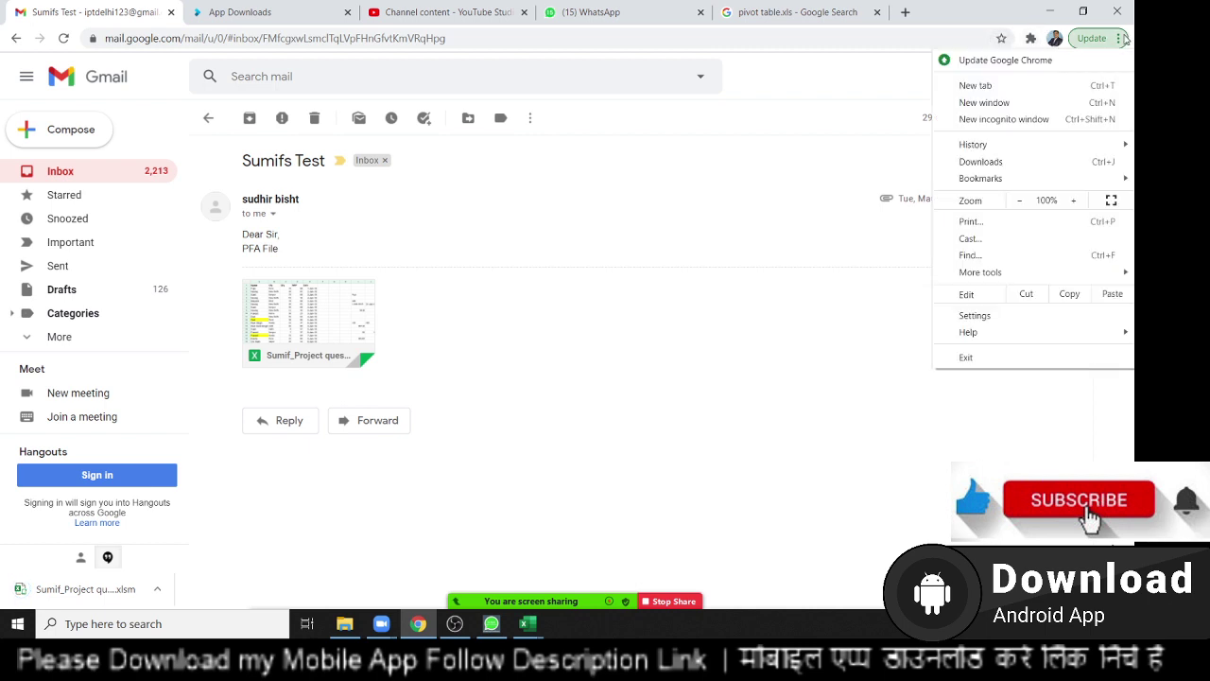
pyautogui.click(1030, 165)
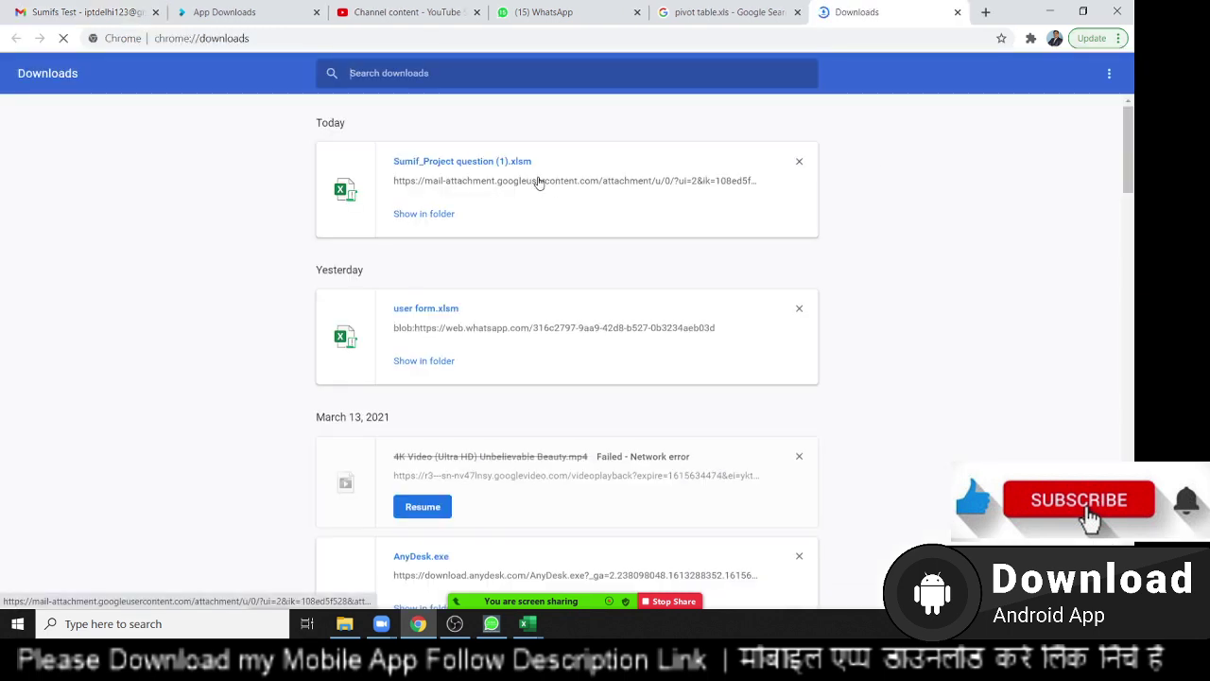
pyautogui.rightClick(538, 180)
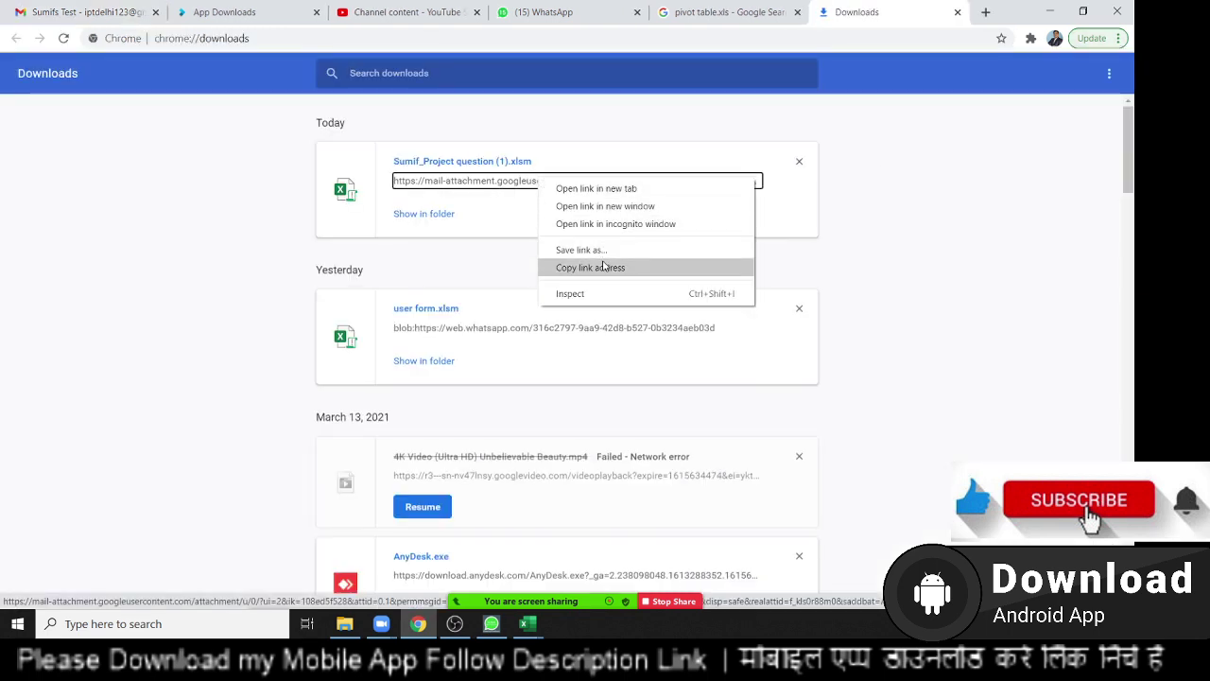
pyautogui.click(605, 269)
pyautogui.moveTo(528, 623)
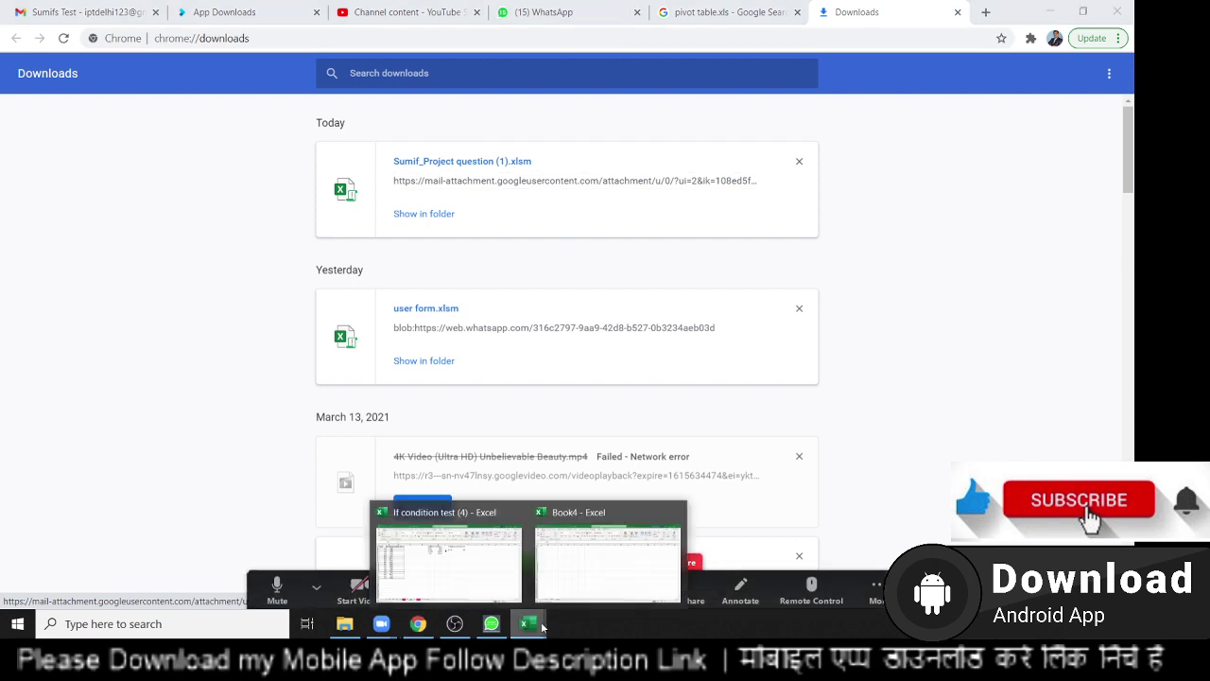
pyautogui.click(561, 583)
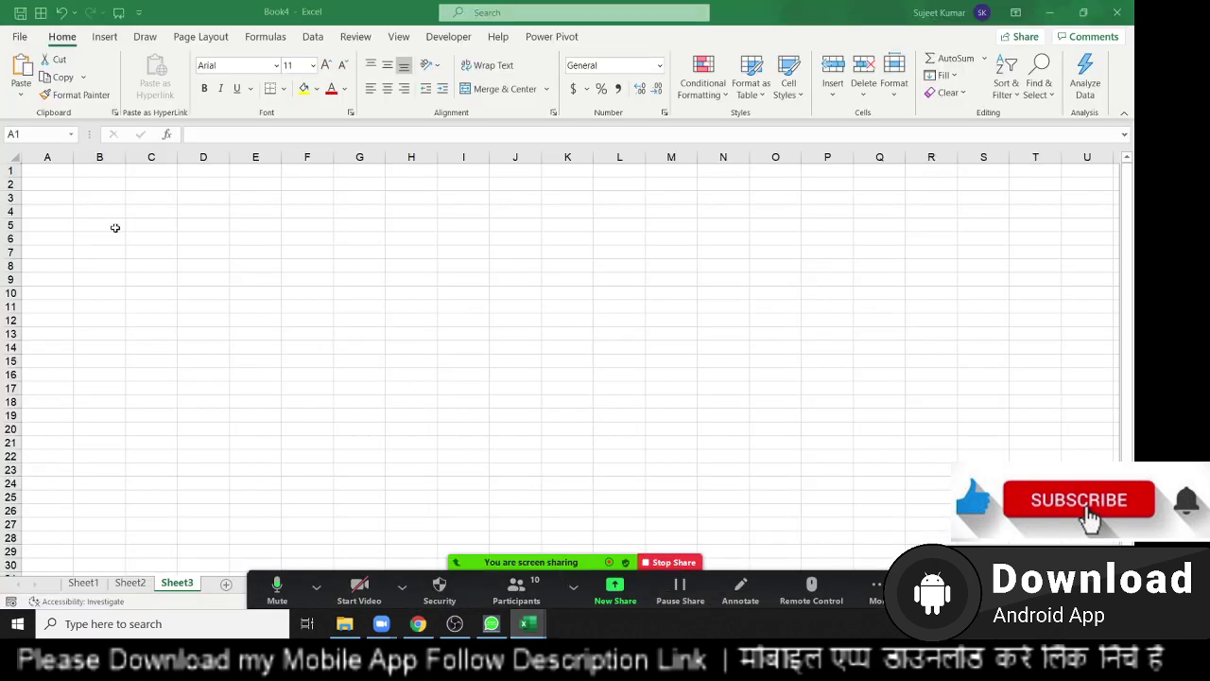
# Step: Start a PivotTable from an external source and open the pasted download link as its data file
pyautogui.click(99, 40)
pyautogui.click(24, 74)
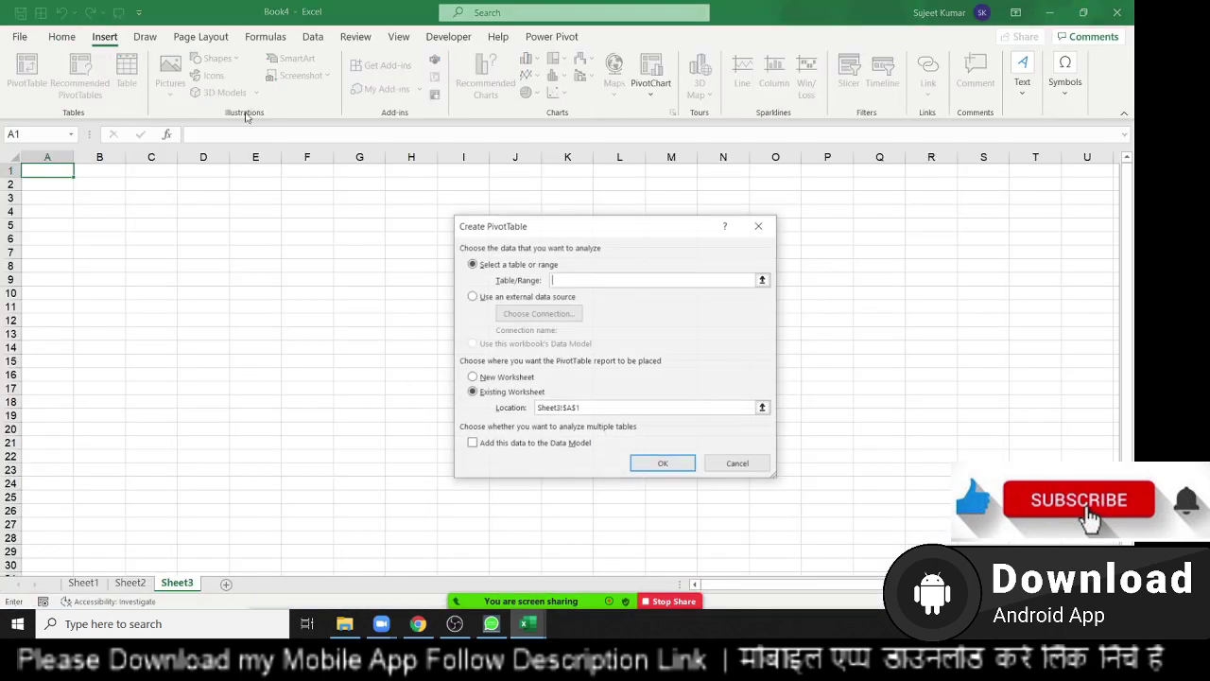
pyautogui.click(503, 298)
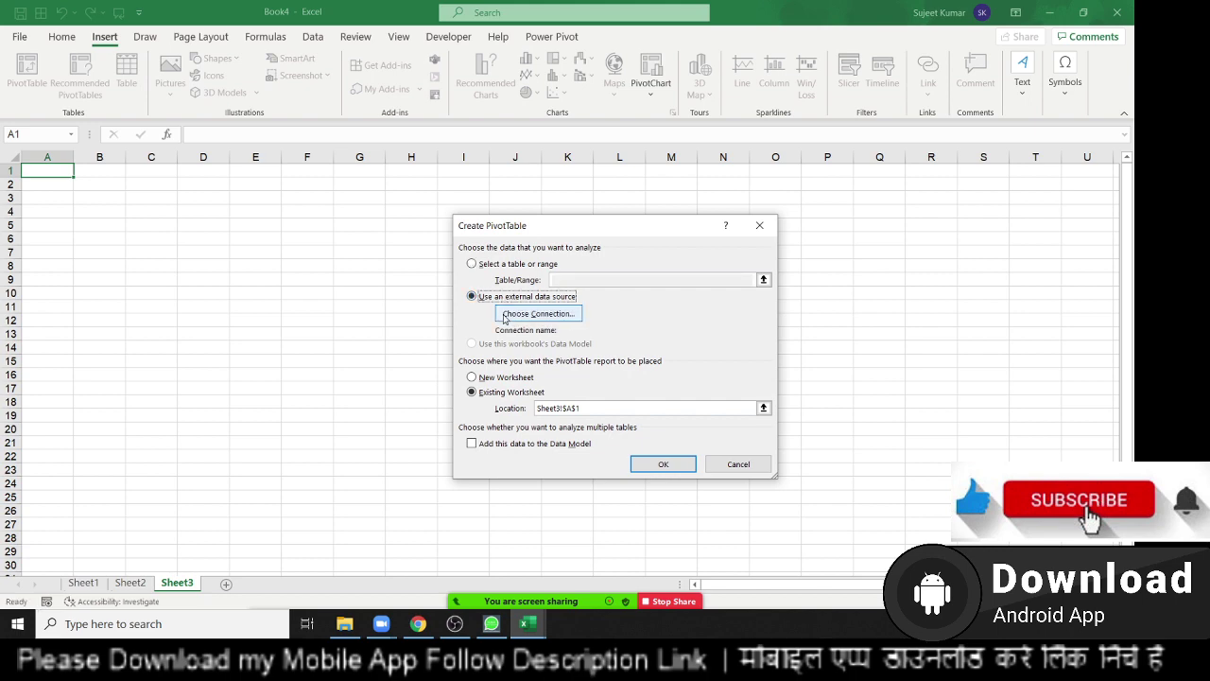
pyautogui.click(504, 316)
pyautogui.click(487, 514)
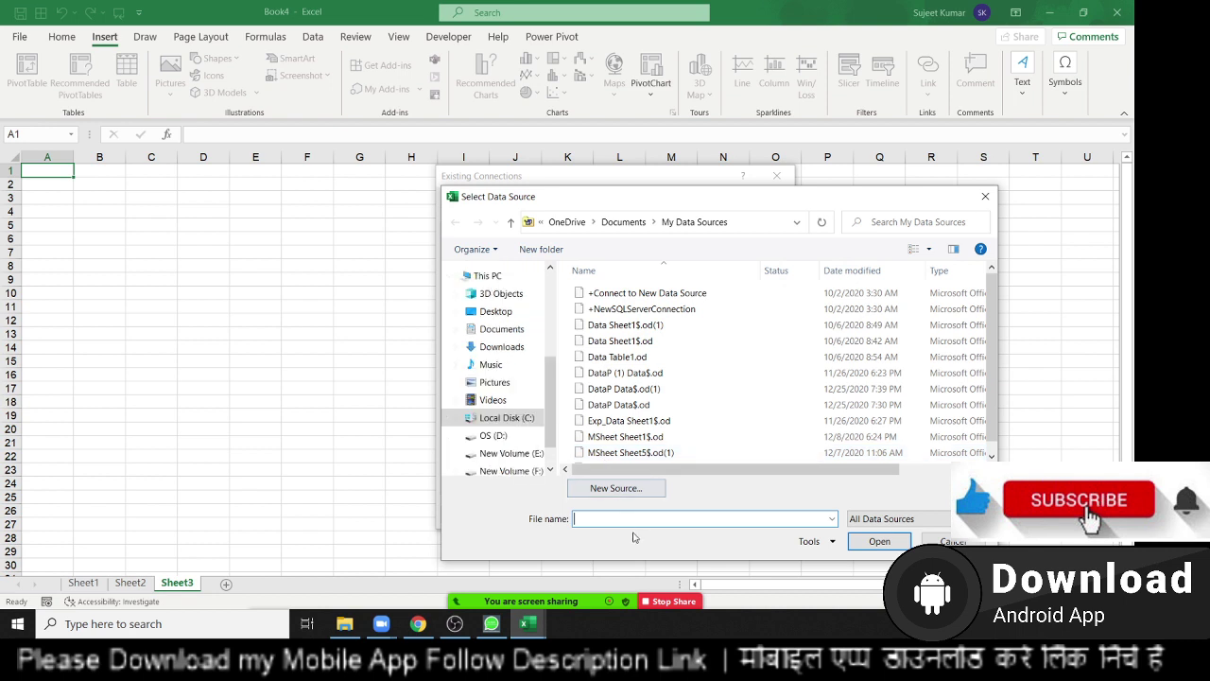
pyautogui.hotkey('ctrl', 'v')
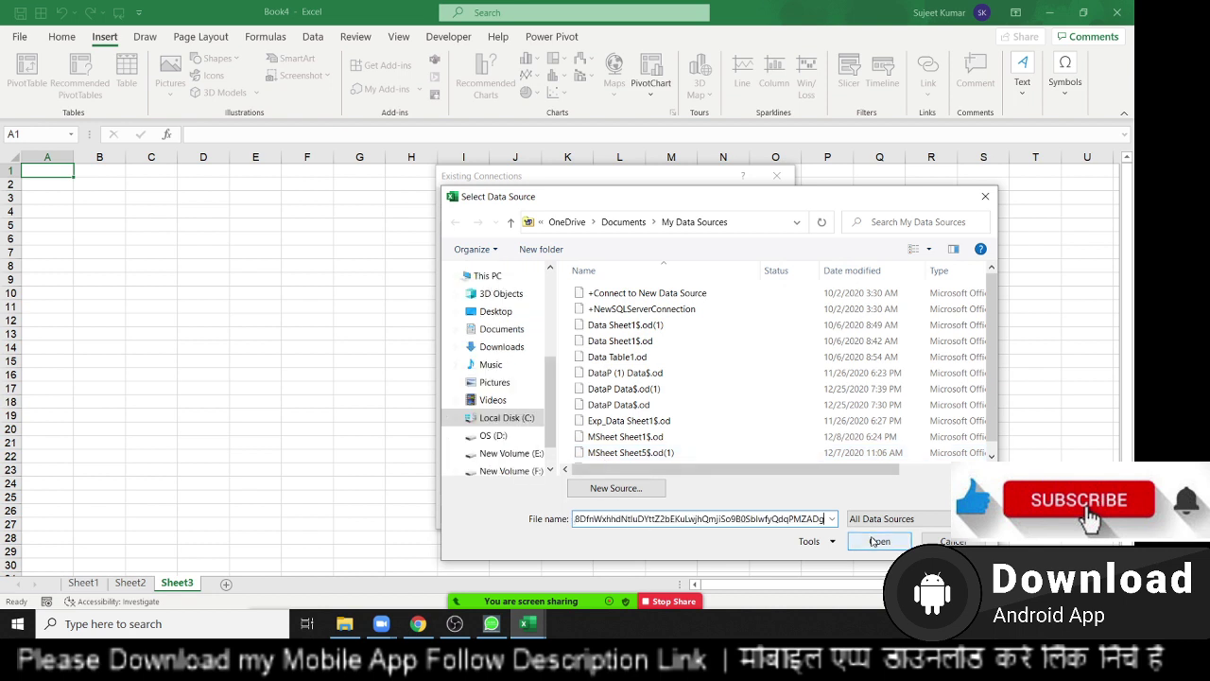
pyautogui.click(870, 543)
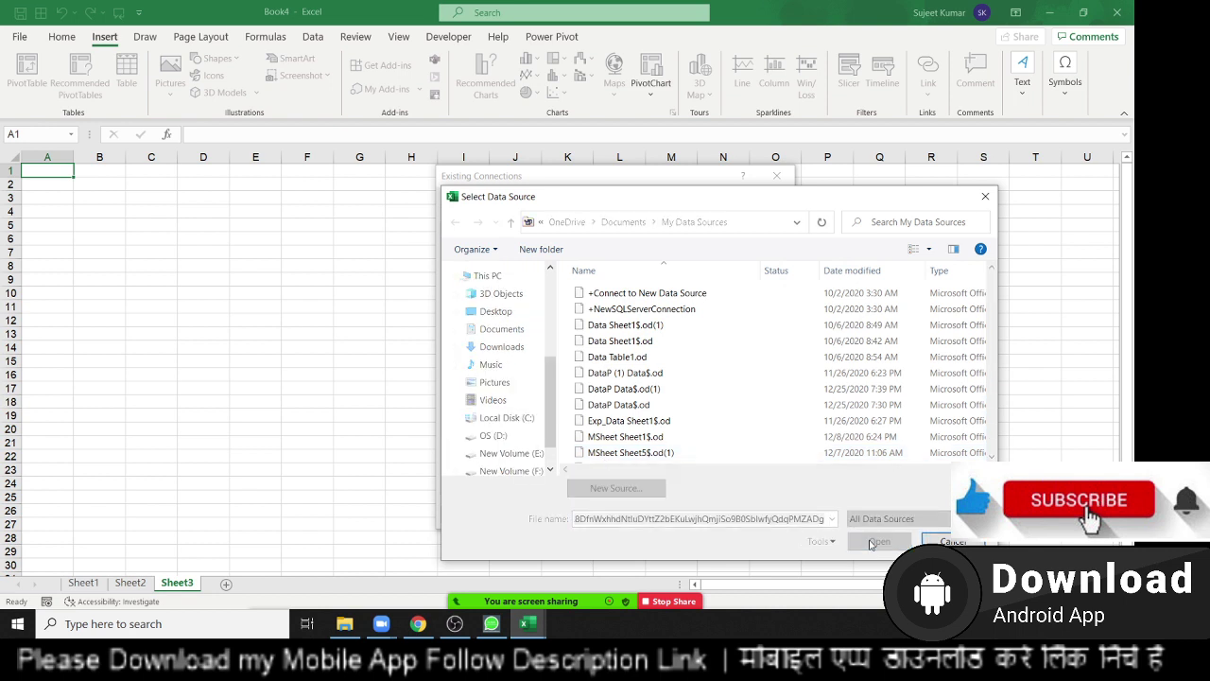
# Step: Return to the Book4 workbook window and scroll its sheet
pyautogui.click(531, 626)
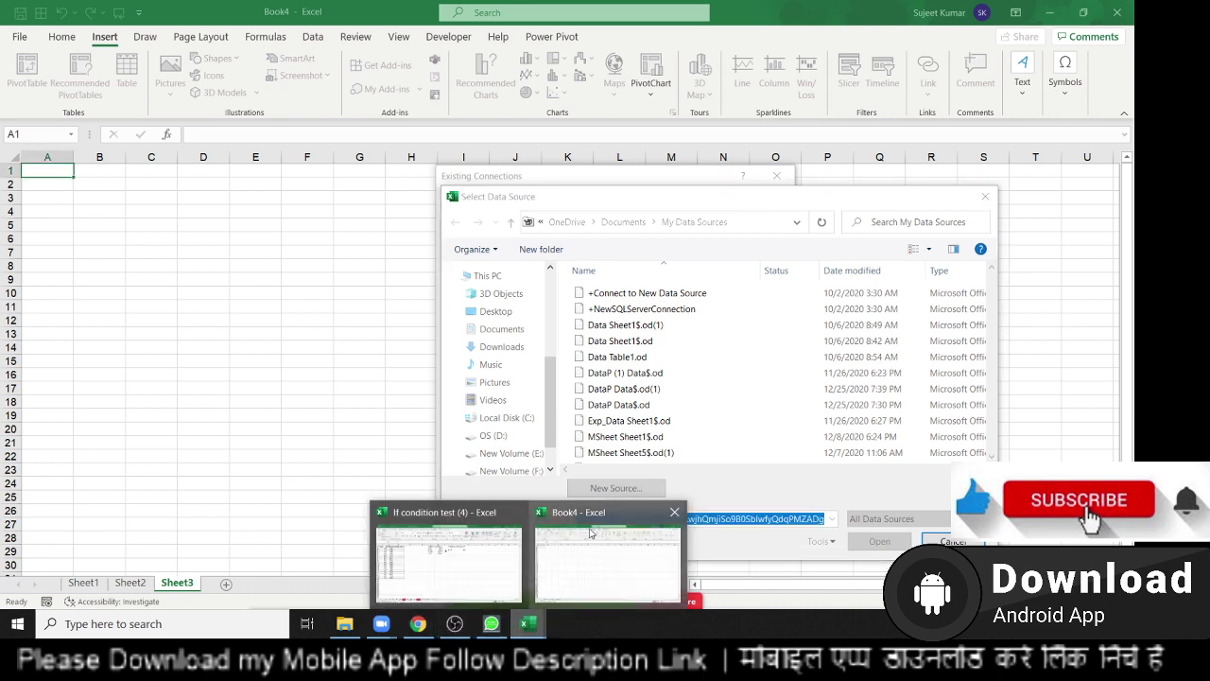
pyautogui.click(607, 563)
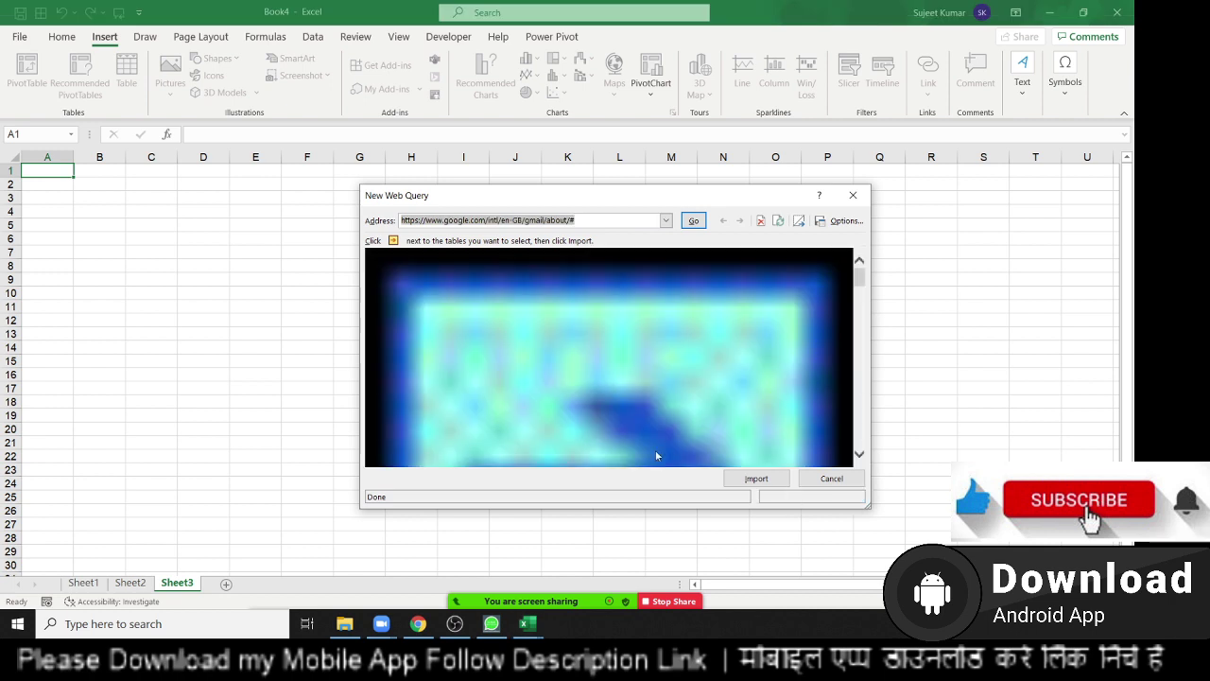
pyautogui.scroll(-3, 818, 348)
pyautogui.scroll(-2, 819, 347)
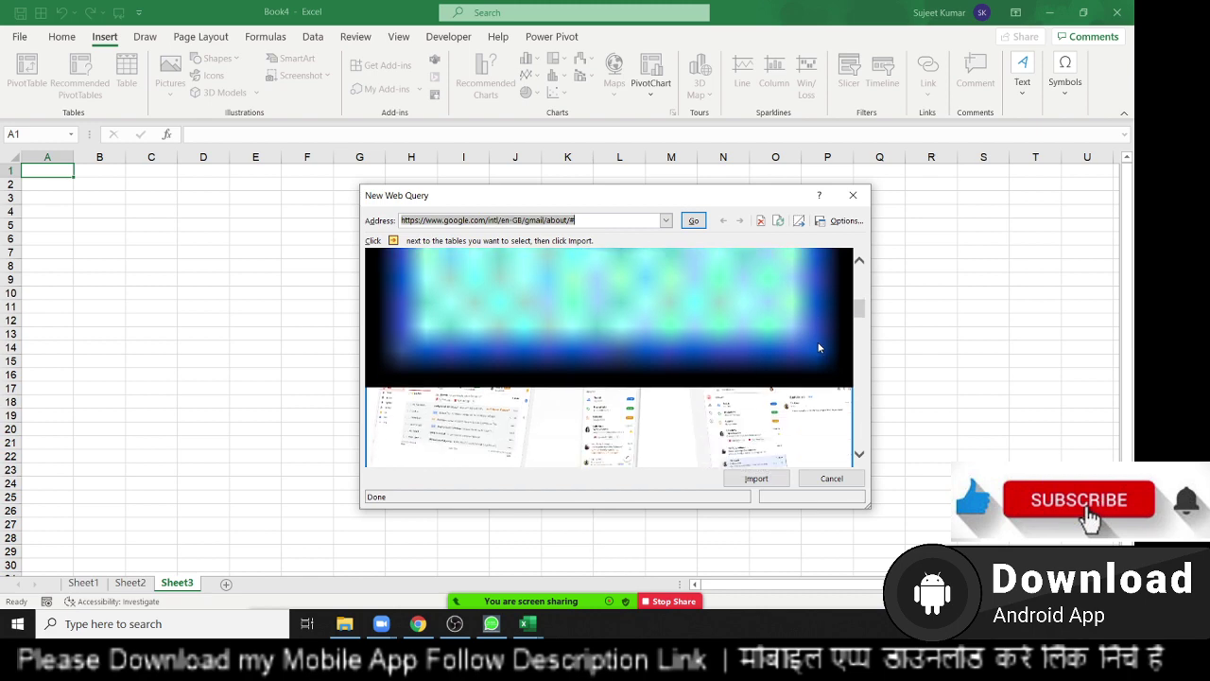
pyautogui.scroll(-1, 818, 348)
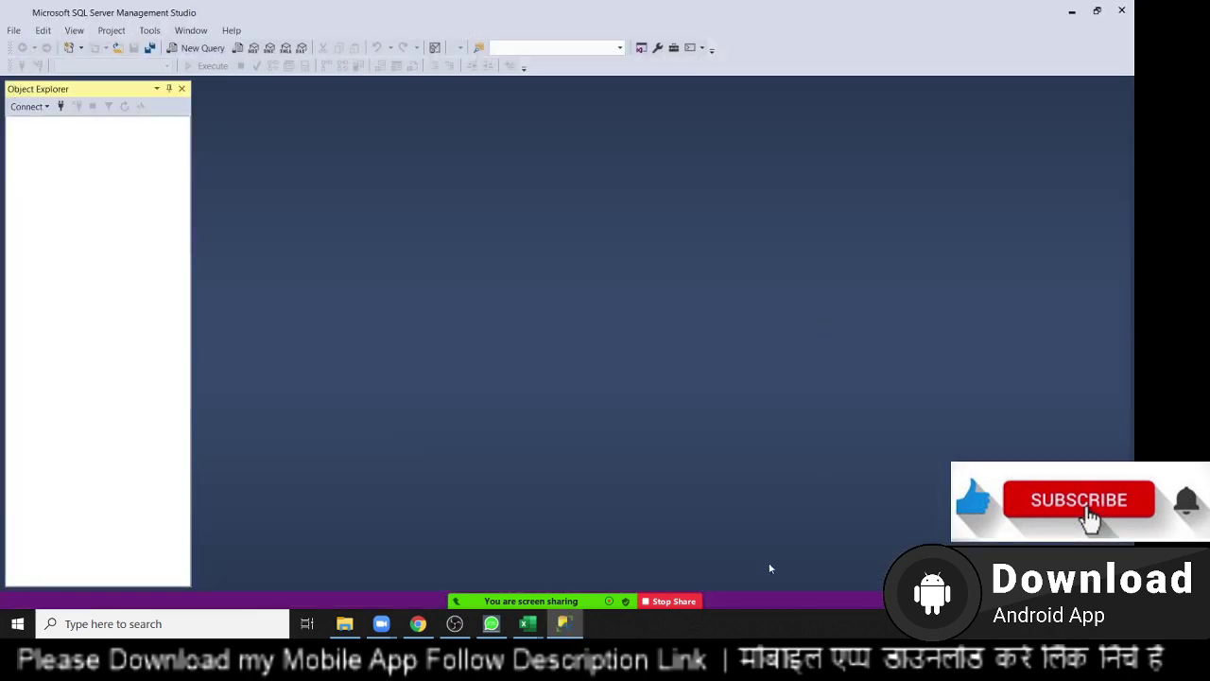
# Step: In the 'pivot table.xls' results, open Practice with Pivot Tables in a new tab
pyautogui.click(421, 636)
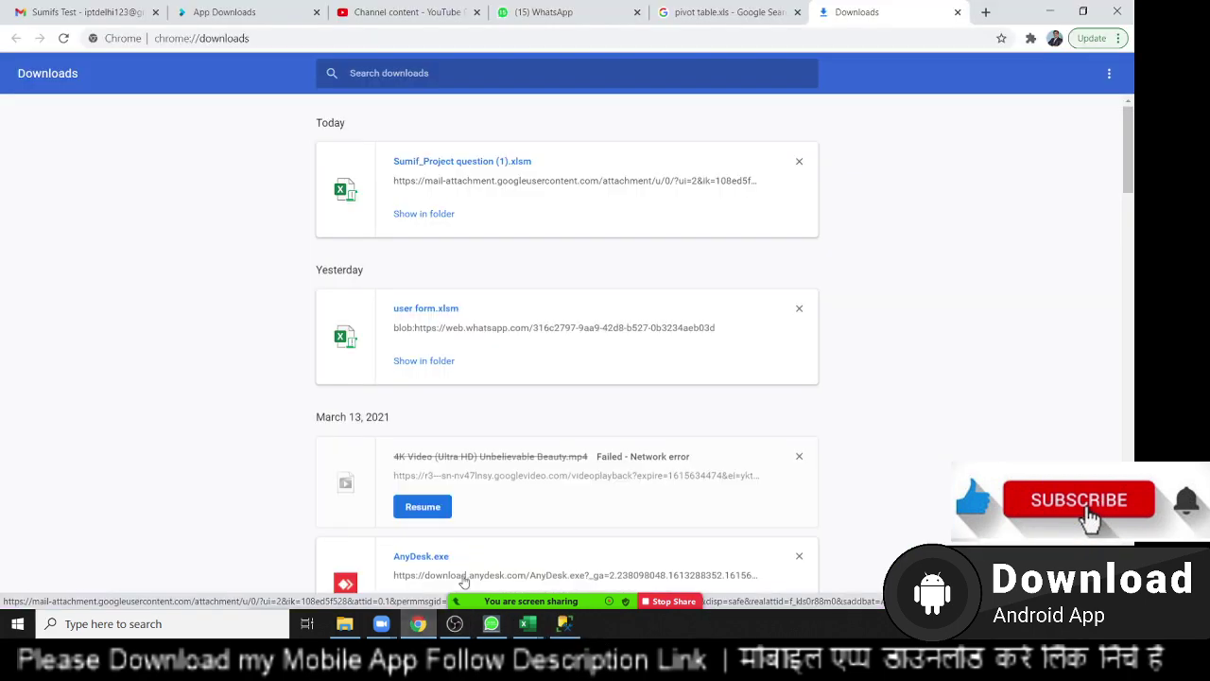
pyautogui.scroll(-1, 556, 489)
pyautogui.scroll(-3, 556, 489)
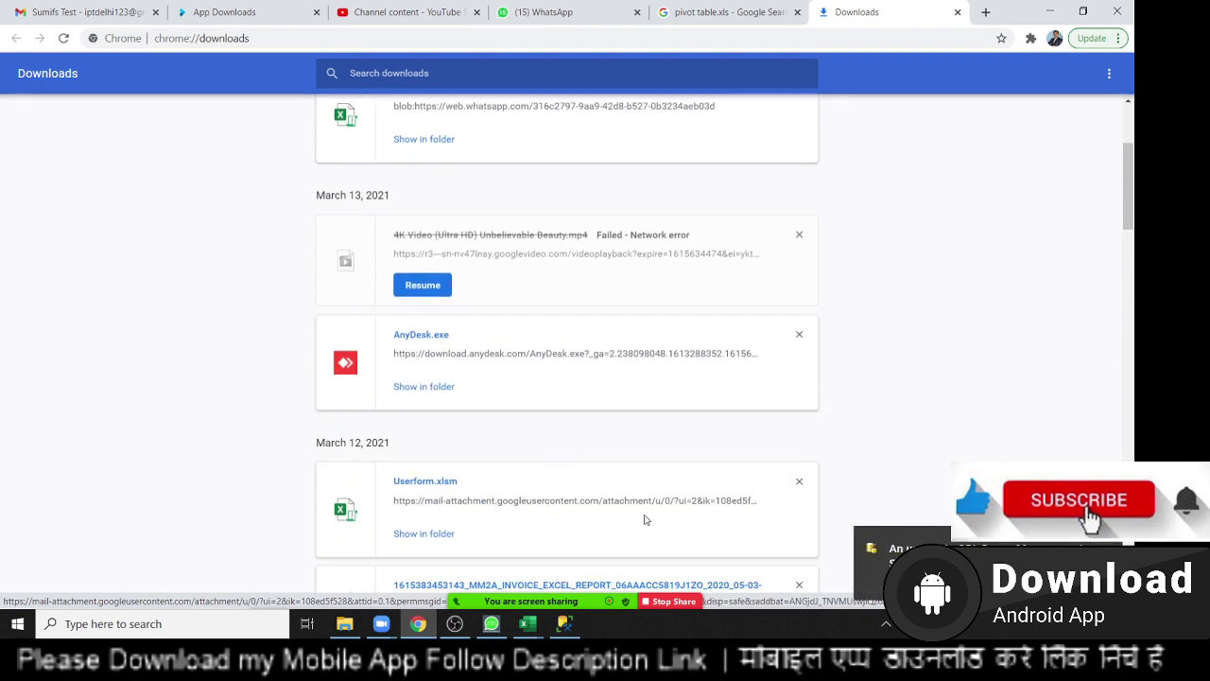
pyautogui.scroll(4, 577, 331)
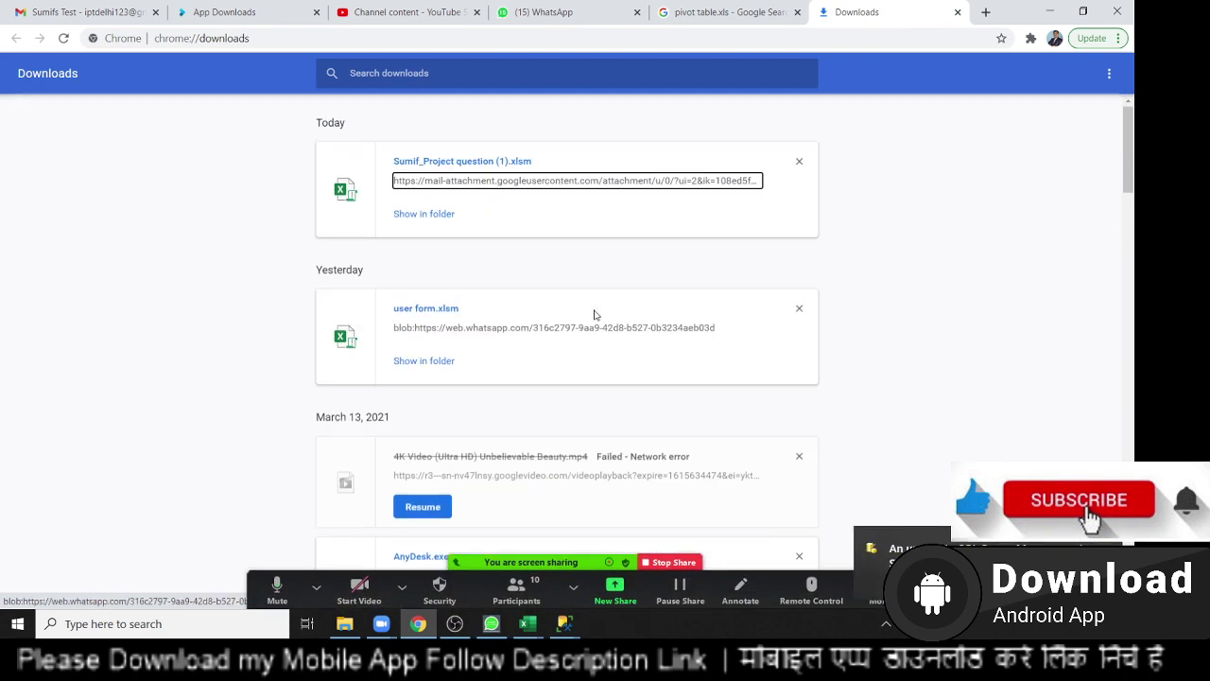
pyautogui.click(718, 11)
pyautogui.scroll(-2, 382, 441)
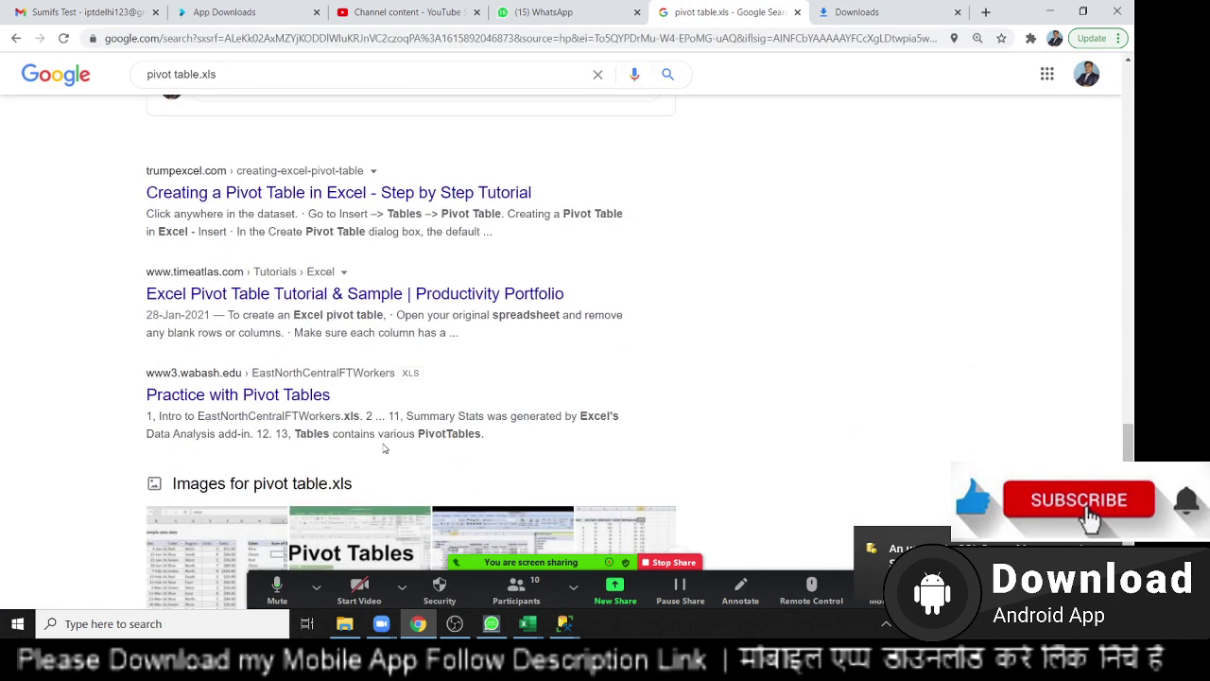
pyautogui.scroll(-2, 382, 441)
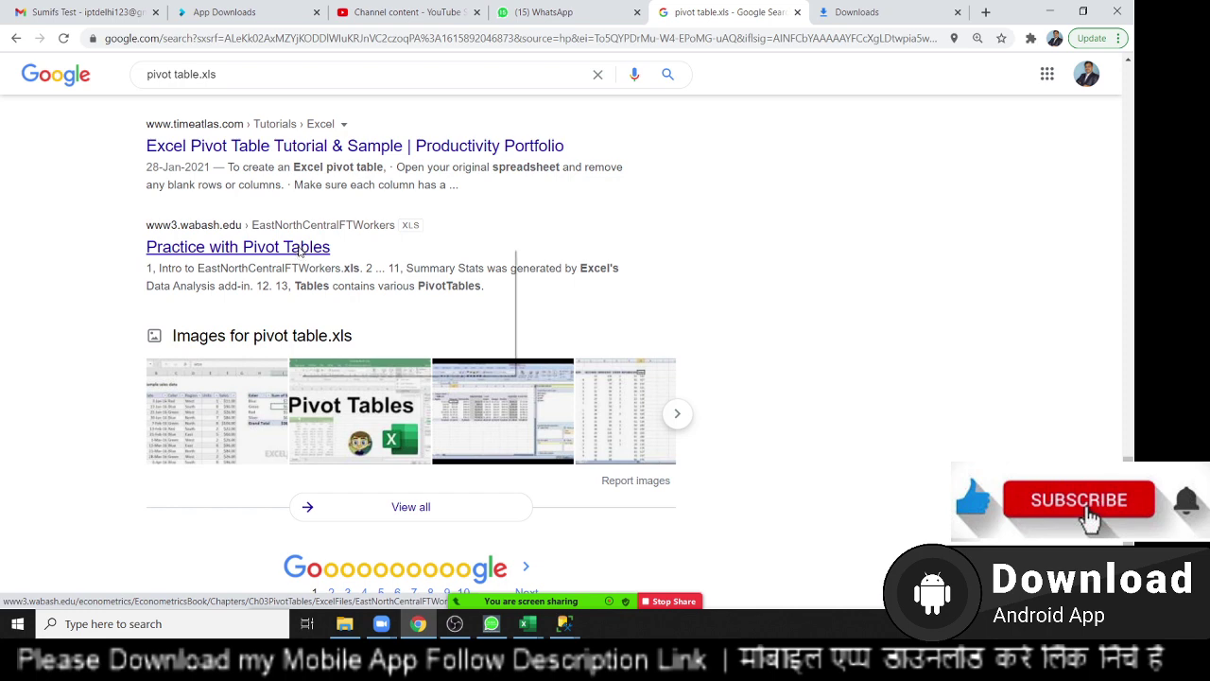
pyautogui.rightClick(301, 249)
pyautogui.click(317, 263)
pyautogui.scroll(-1, 351, 519)
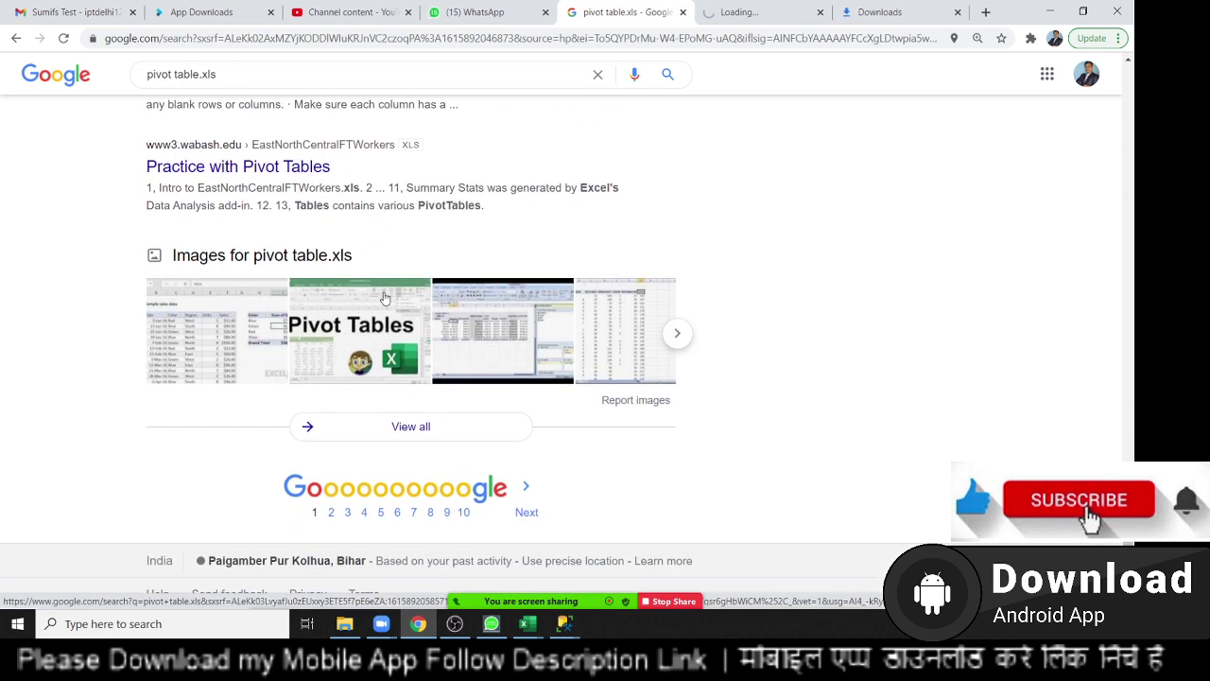
pyautogui.click(338, 493)
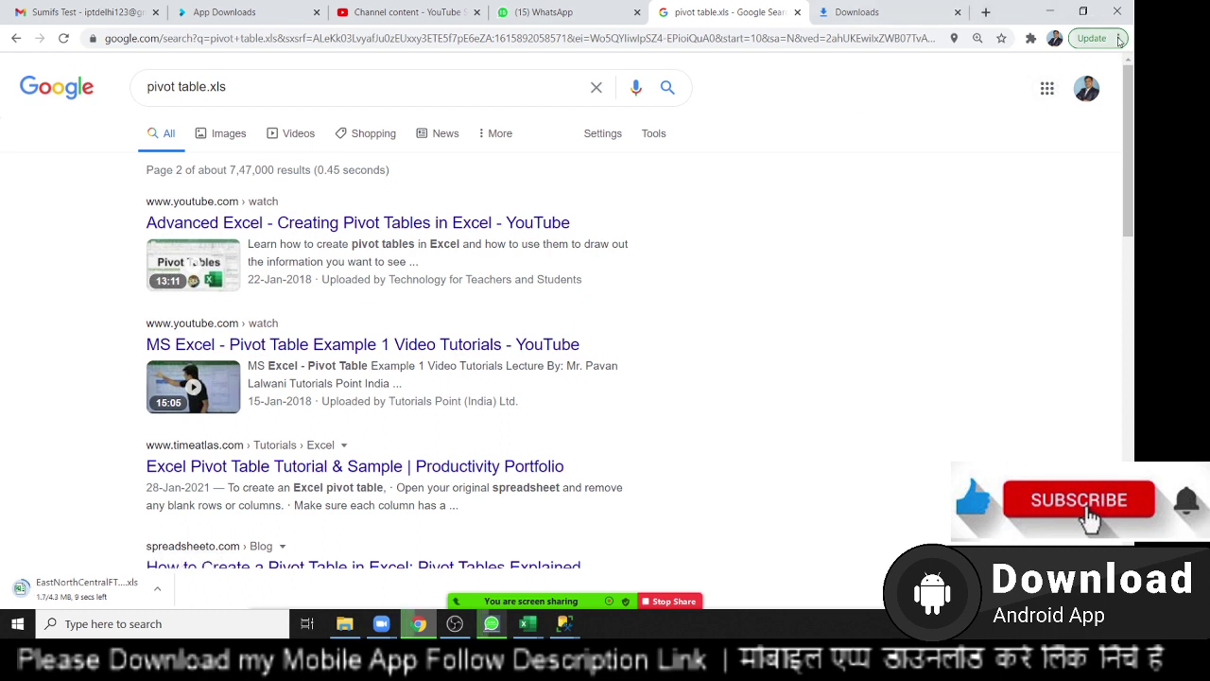
# Step: Copy the EastNorthCentralFTWorkers.xls download link from Chrome's Downloads page
pyautogui.click(1118, 38)
pyautogui.click(1046, 166)
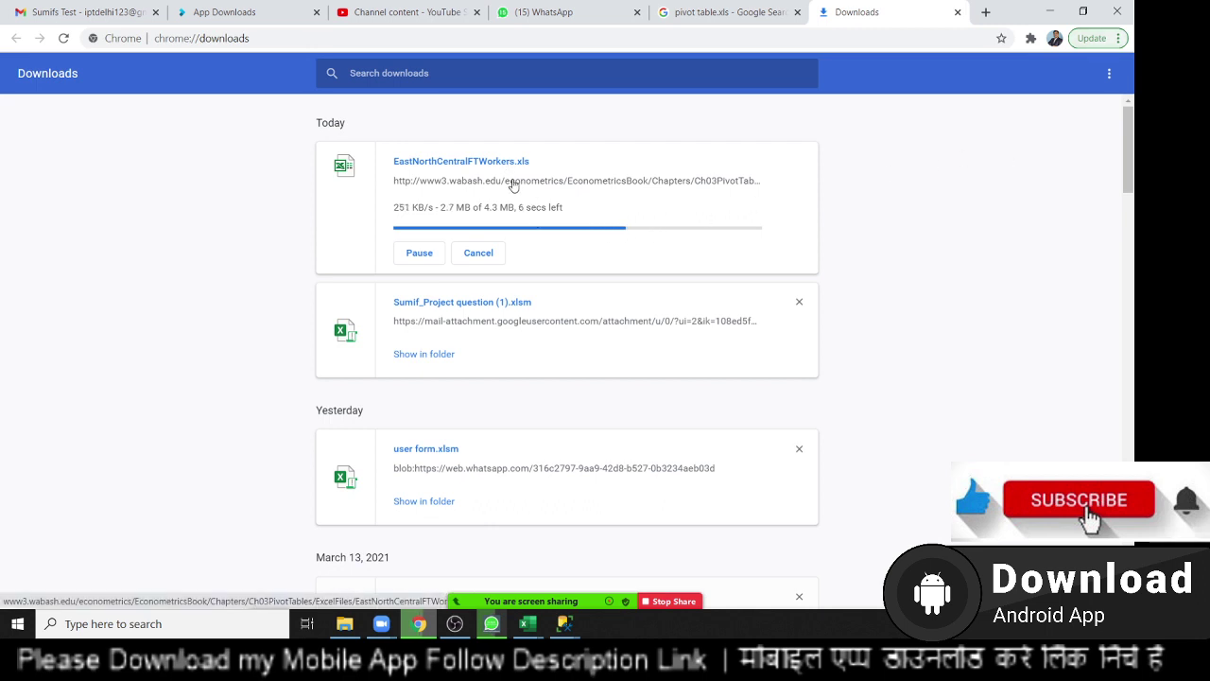
pyautogui.rightClick(513, 183)
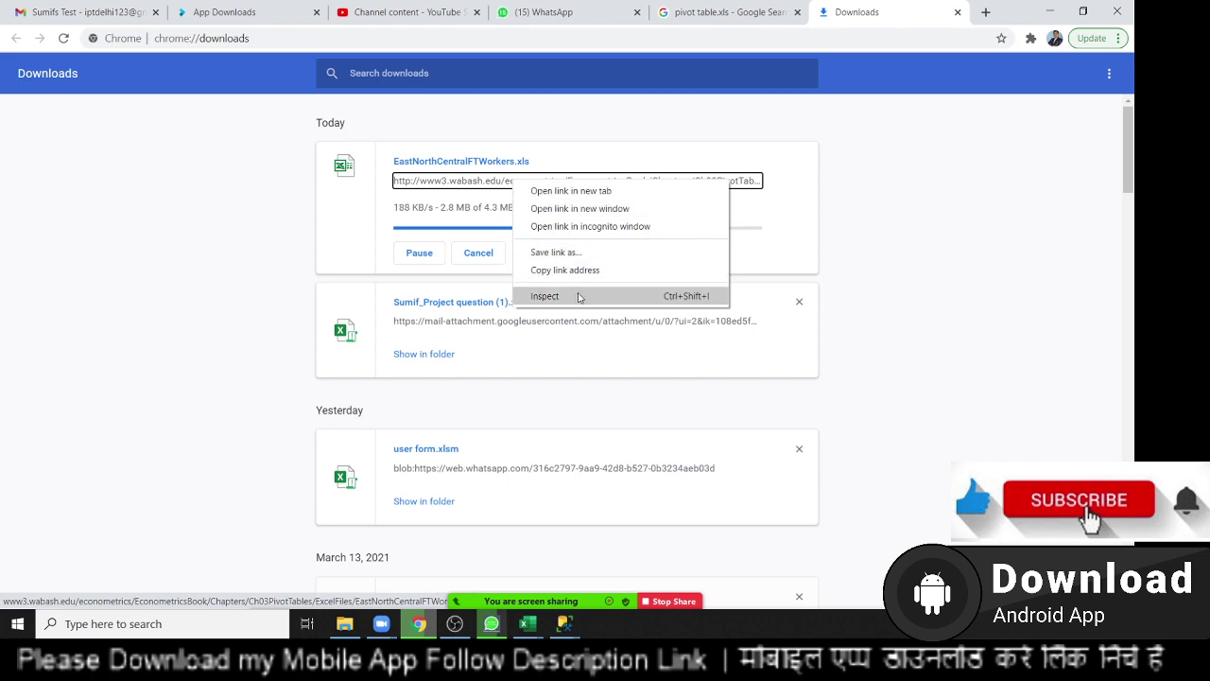
pyautogui.click(581, 272)
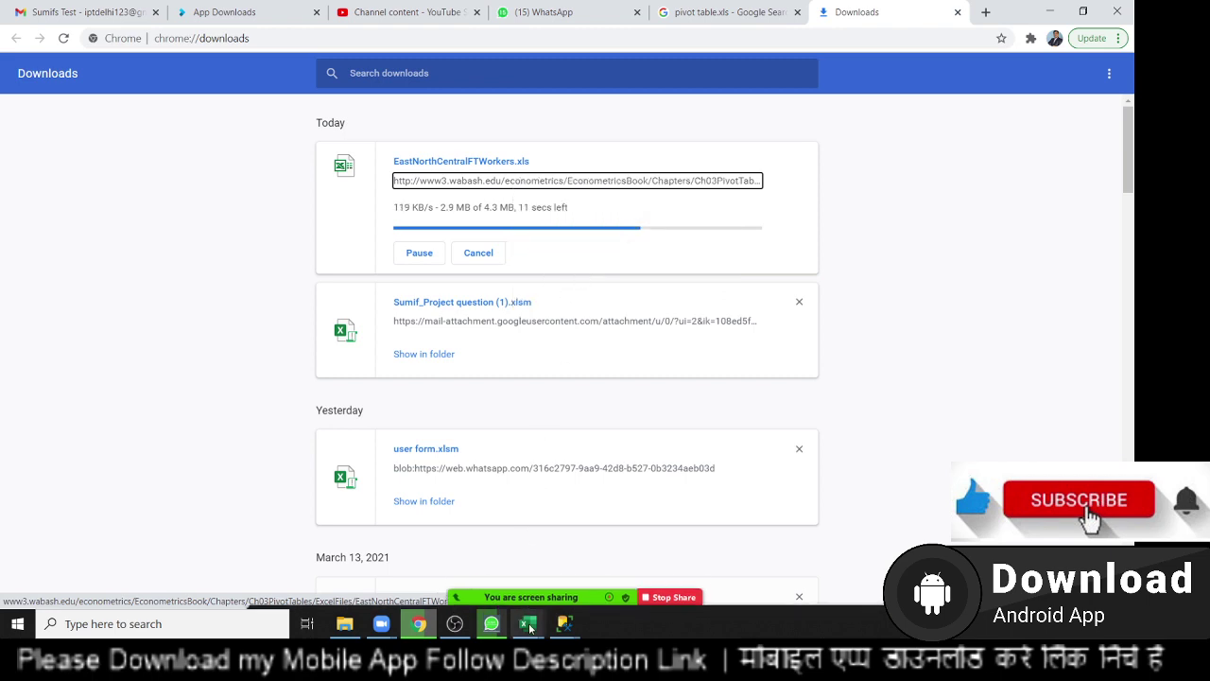
# Step: In Book4, try importing the web query and dismiss the unsupported connection error
pyautogui.moveTo(537, 627)
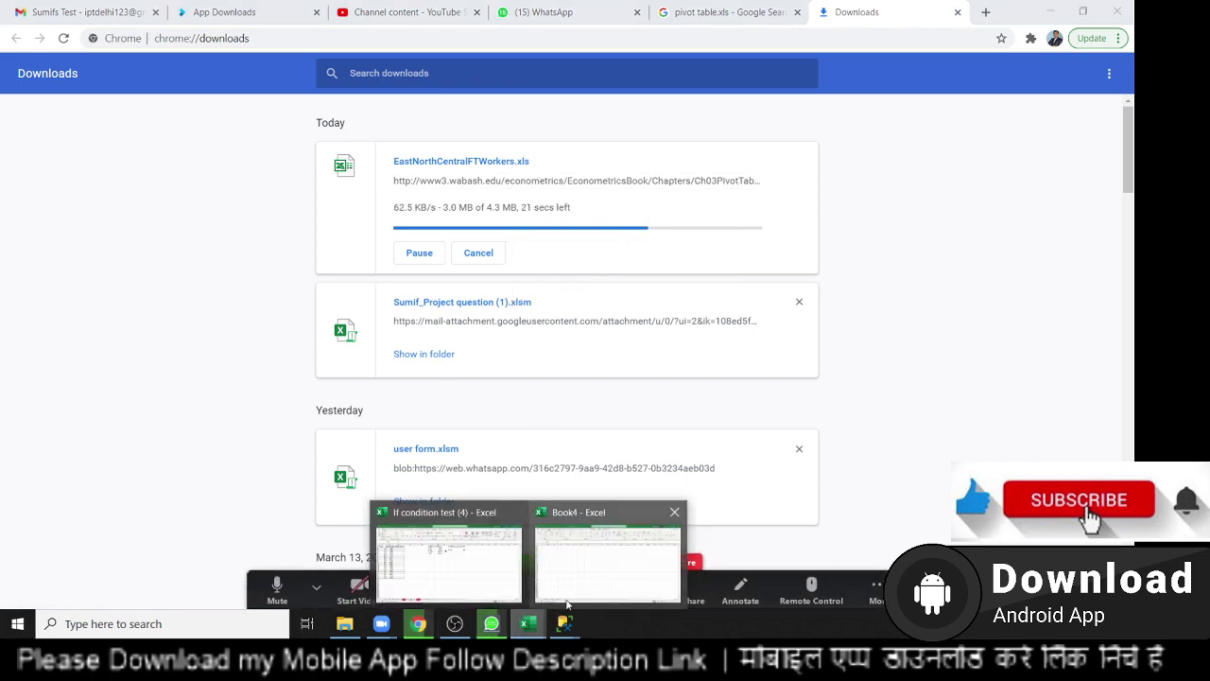
pyautogui.click(616, 503)
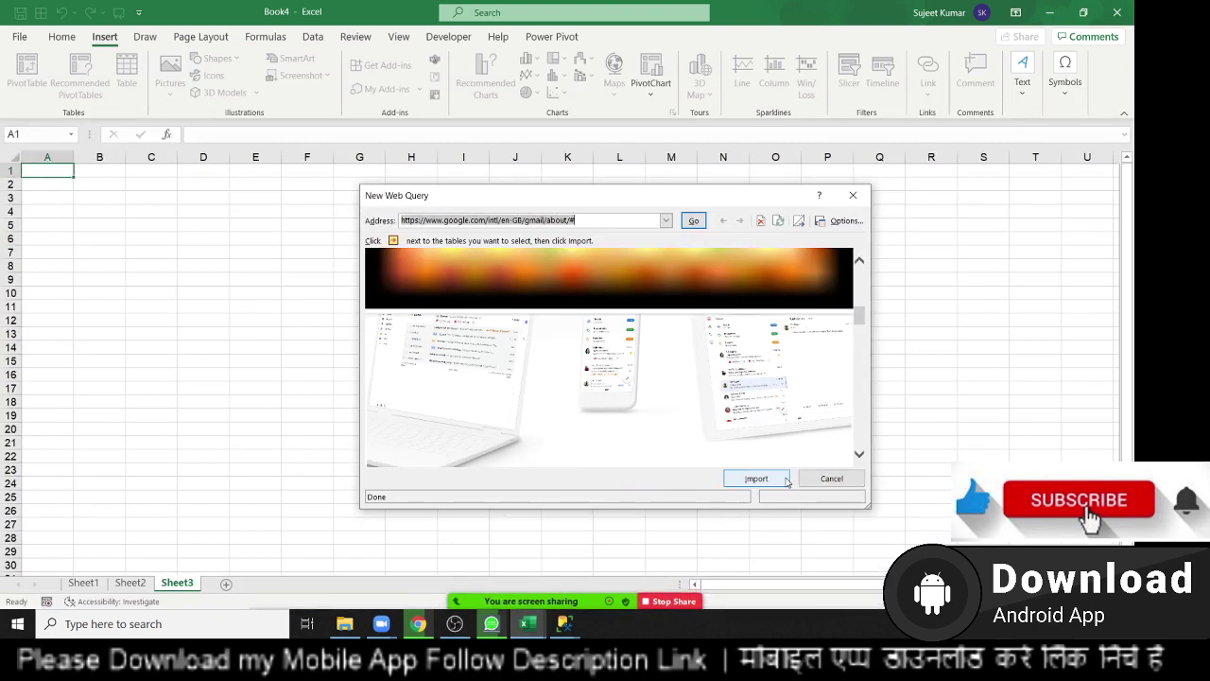
pyautogui.click(767, 480)
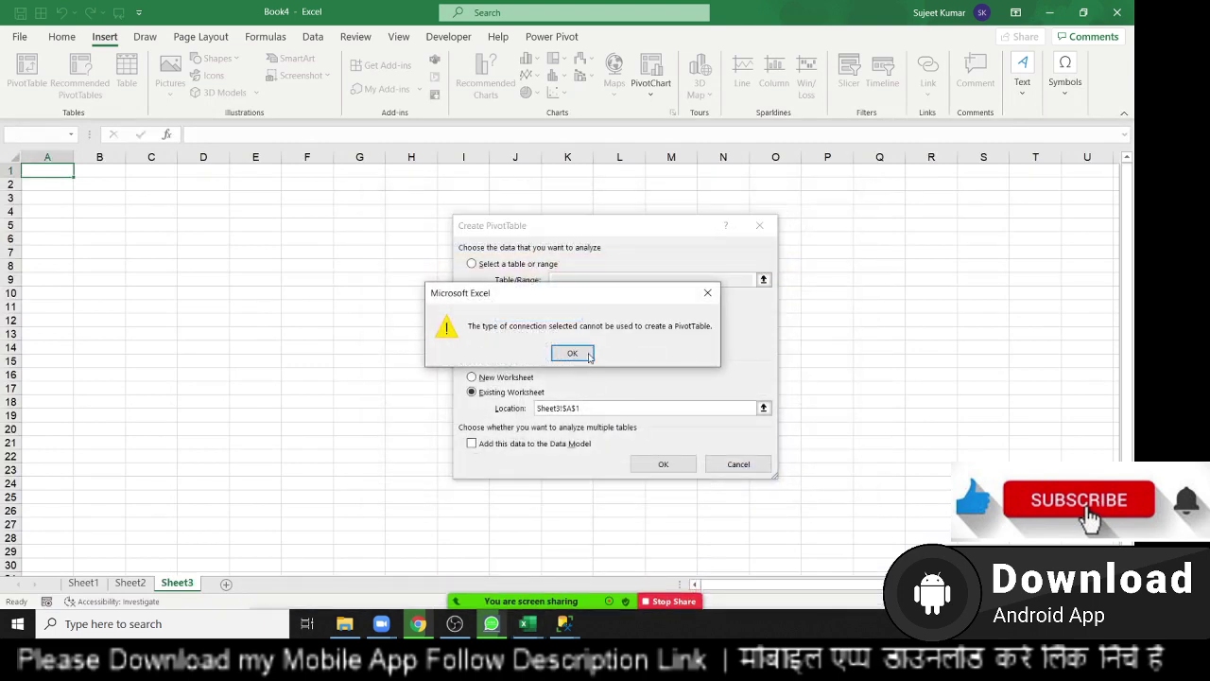
pyautogui.click(570, 352)
# Step: Browse for a data source and submit the pasted EastNorthCentralFTWorkers.xls link as the file name
pyautogui.click(556, 315)
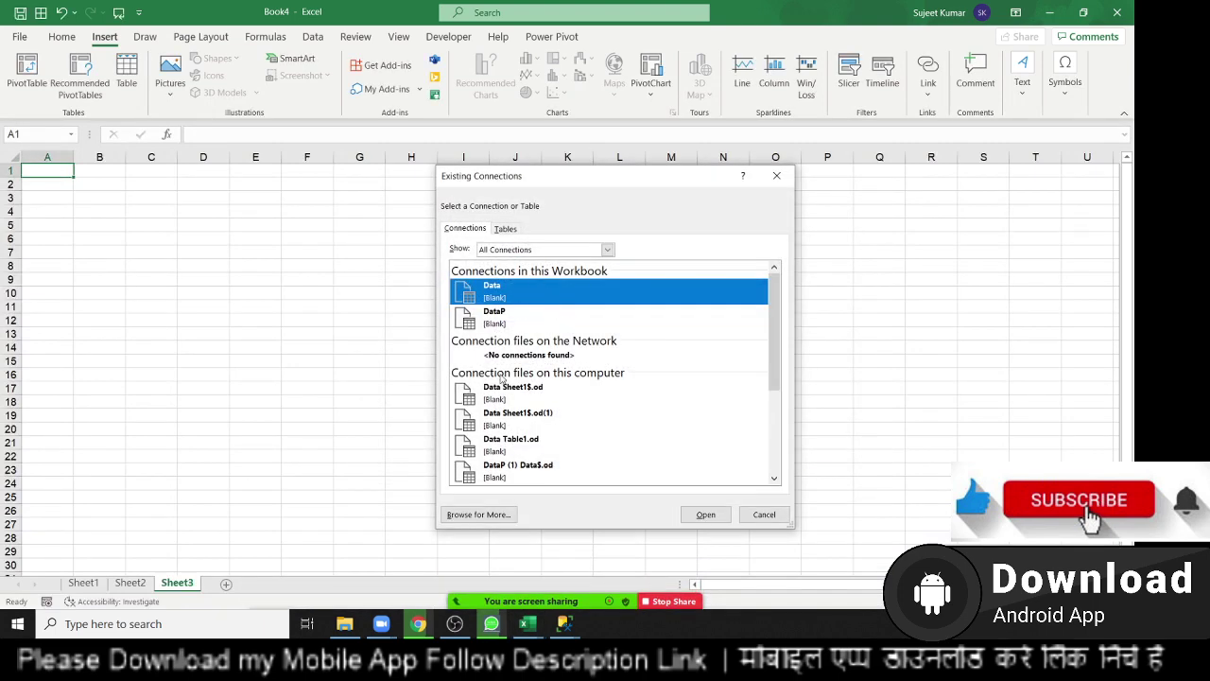
pyautogui.click(466, 519)
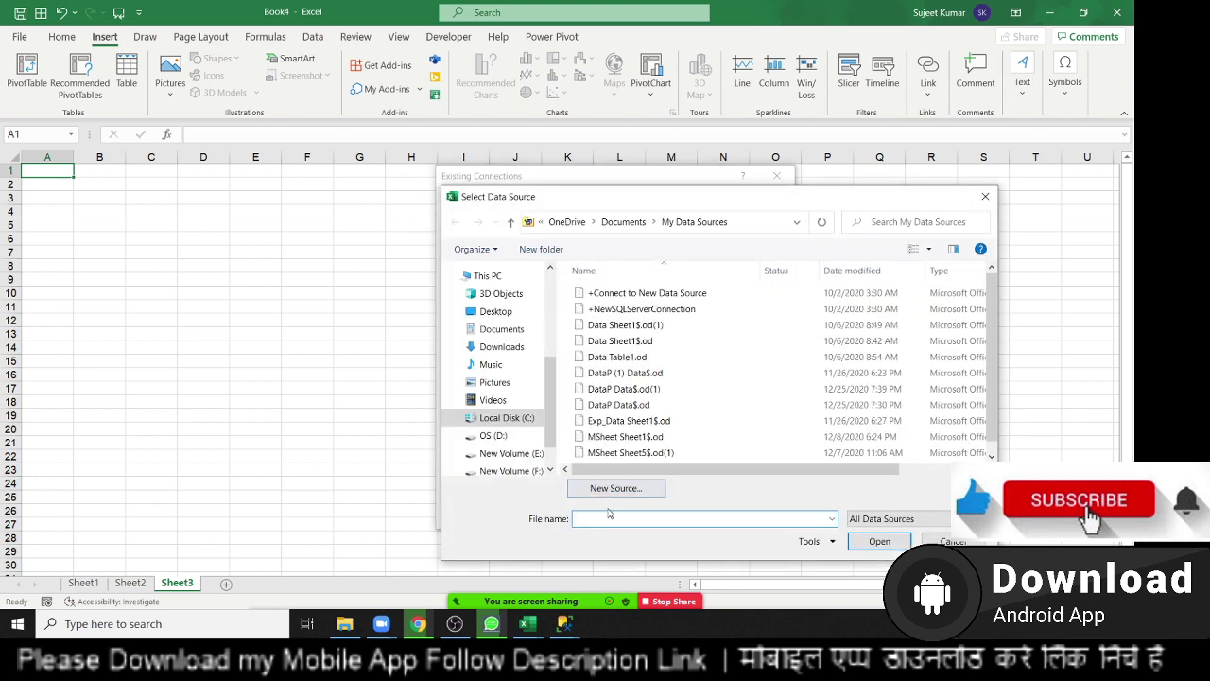
pyautogui.hotkey('ctrl', 'v')
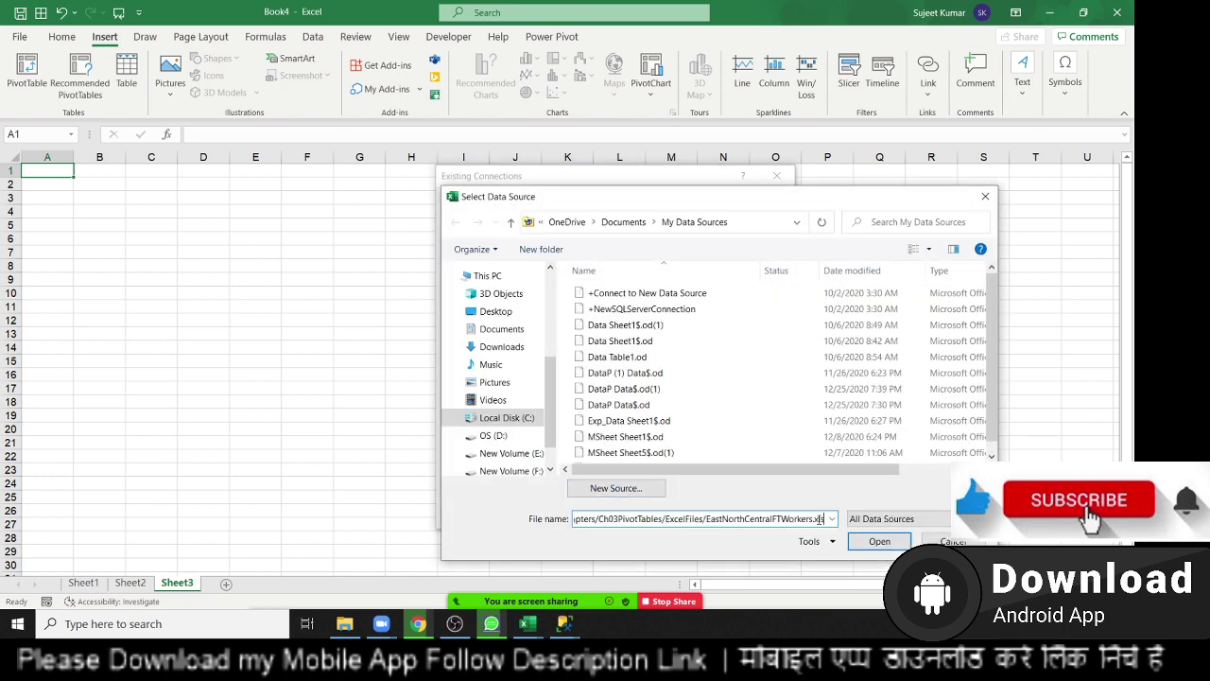
pyautogui.moveTo(790, 518); pyautogui.dragTo(819, 517)
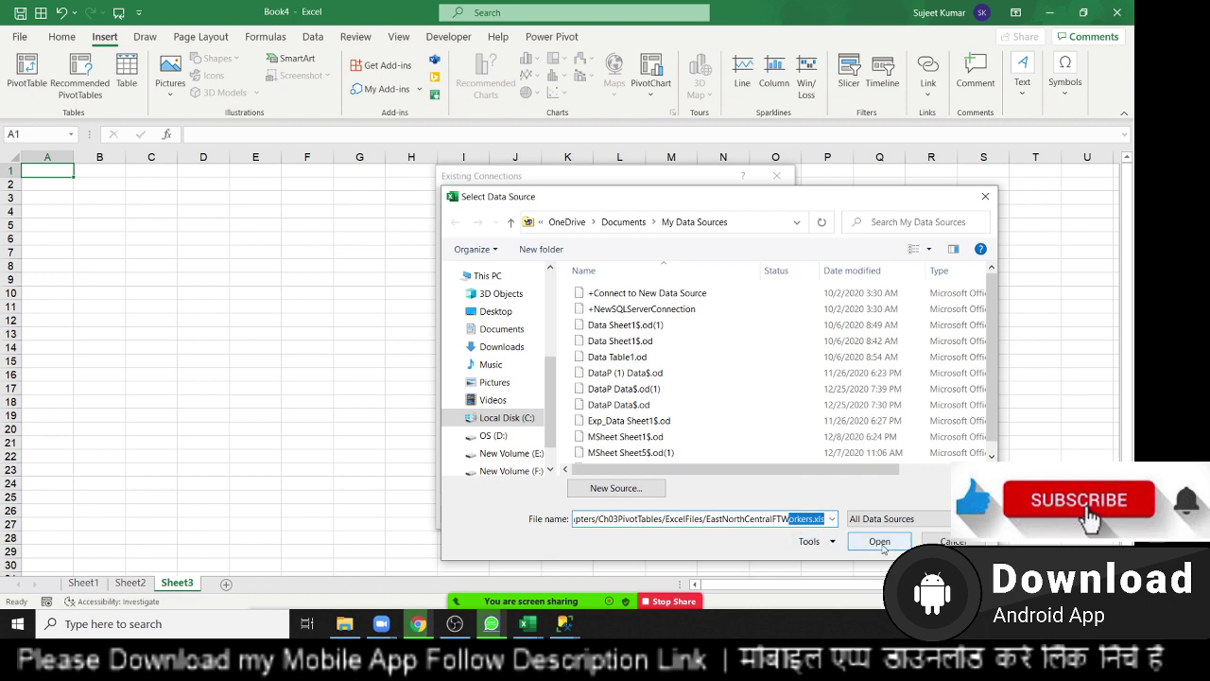
pyautogui.click(879, 542)
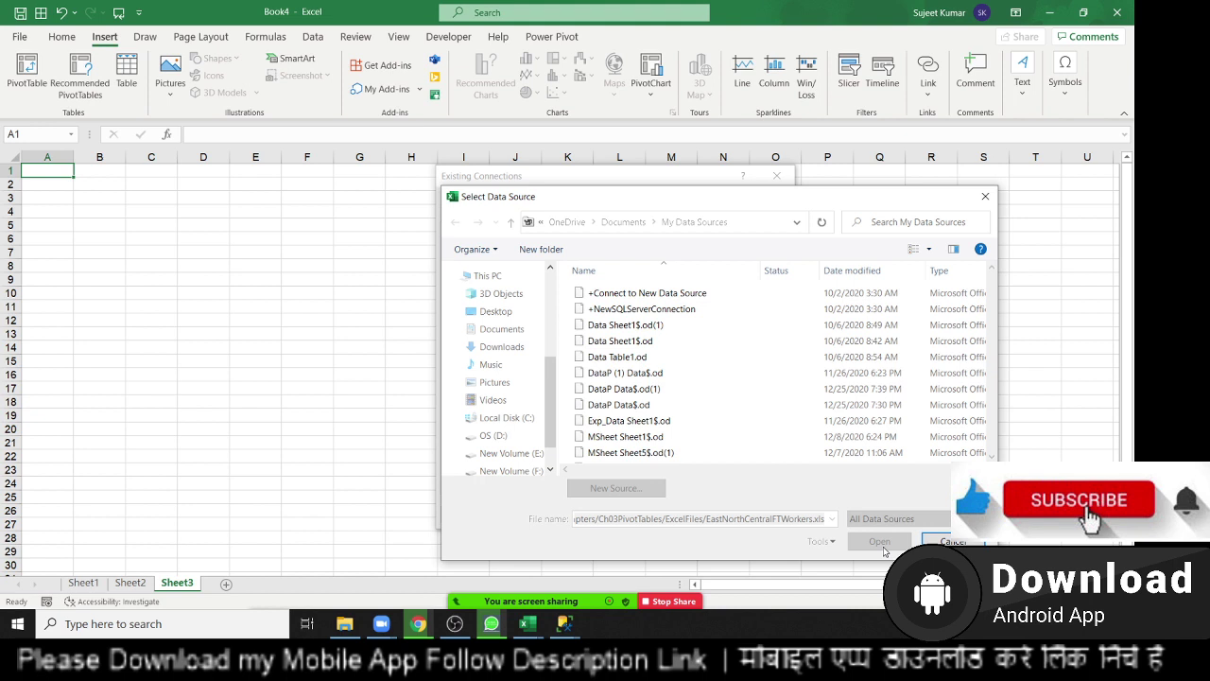
pyautogui.click(572, 625)
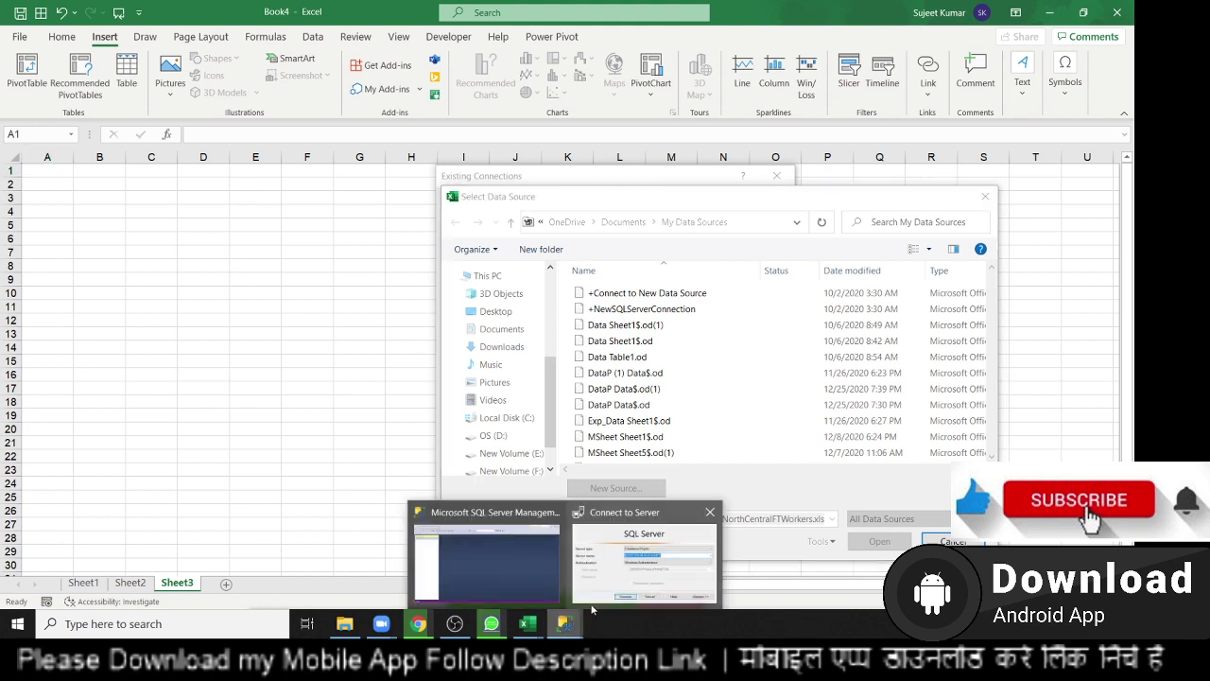
# Step: Switch among the SQL Server, Chrome and Excel windows until Book4 is visible again
pyautogui.click(640, 579)
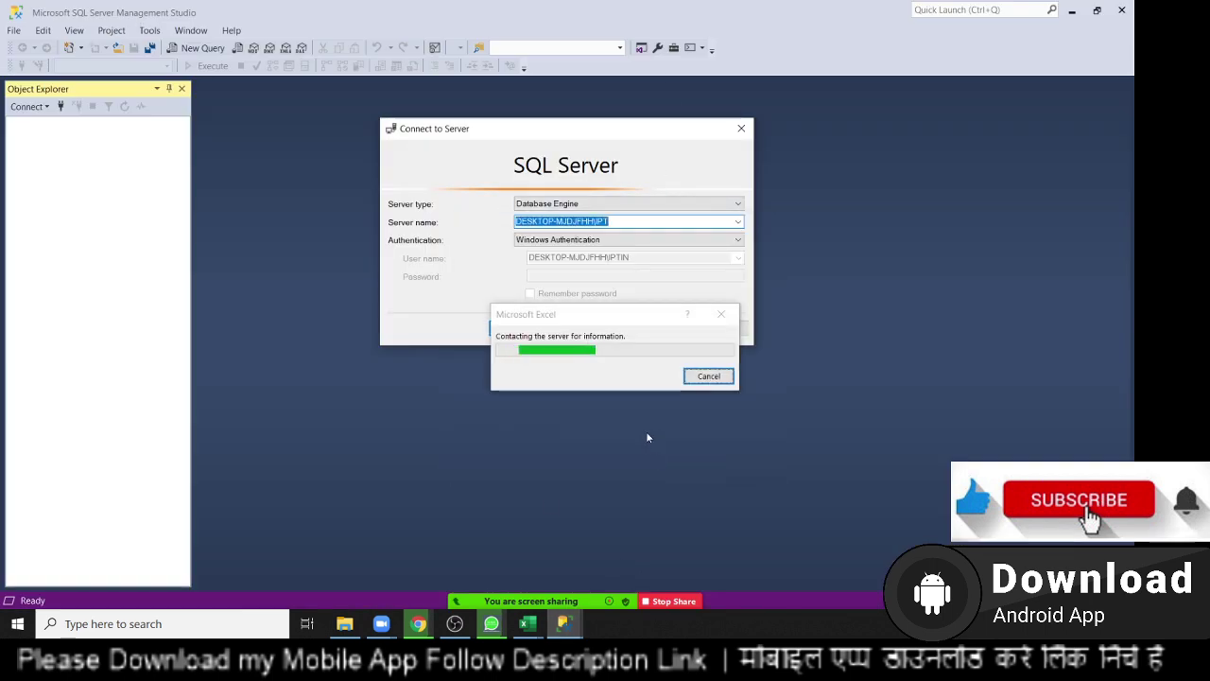
pyautogui.click(528, 623)
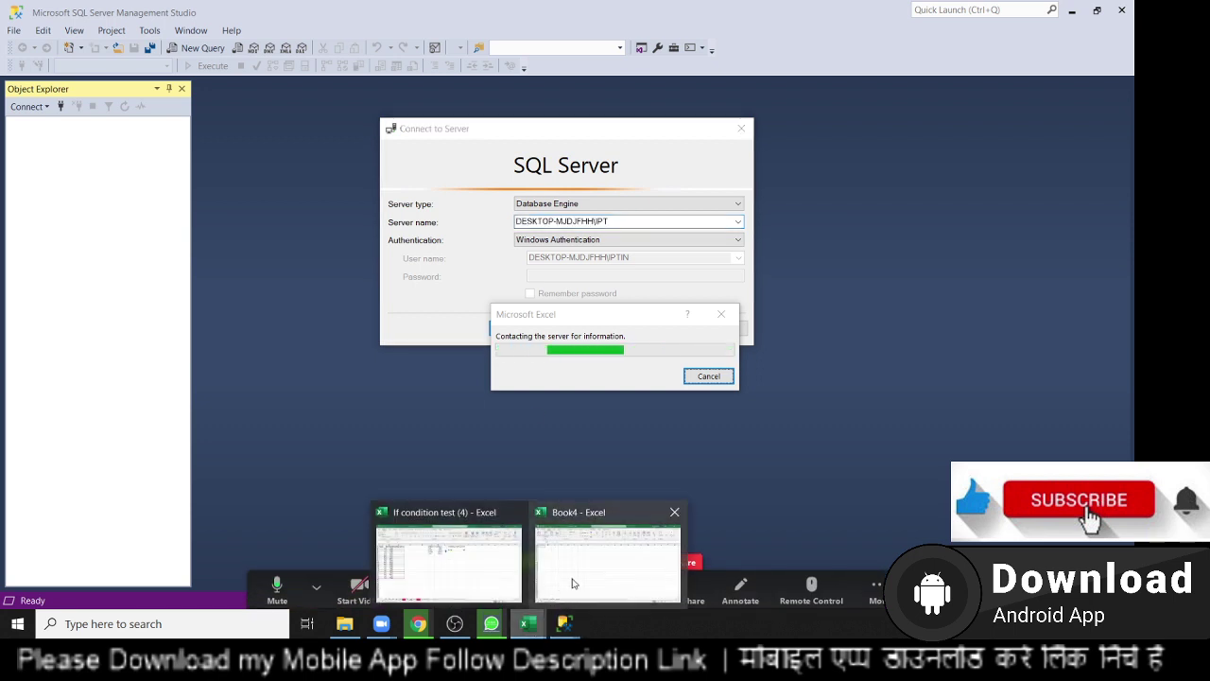
pyautogui.click(605, 564)
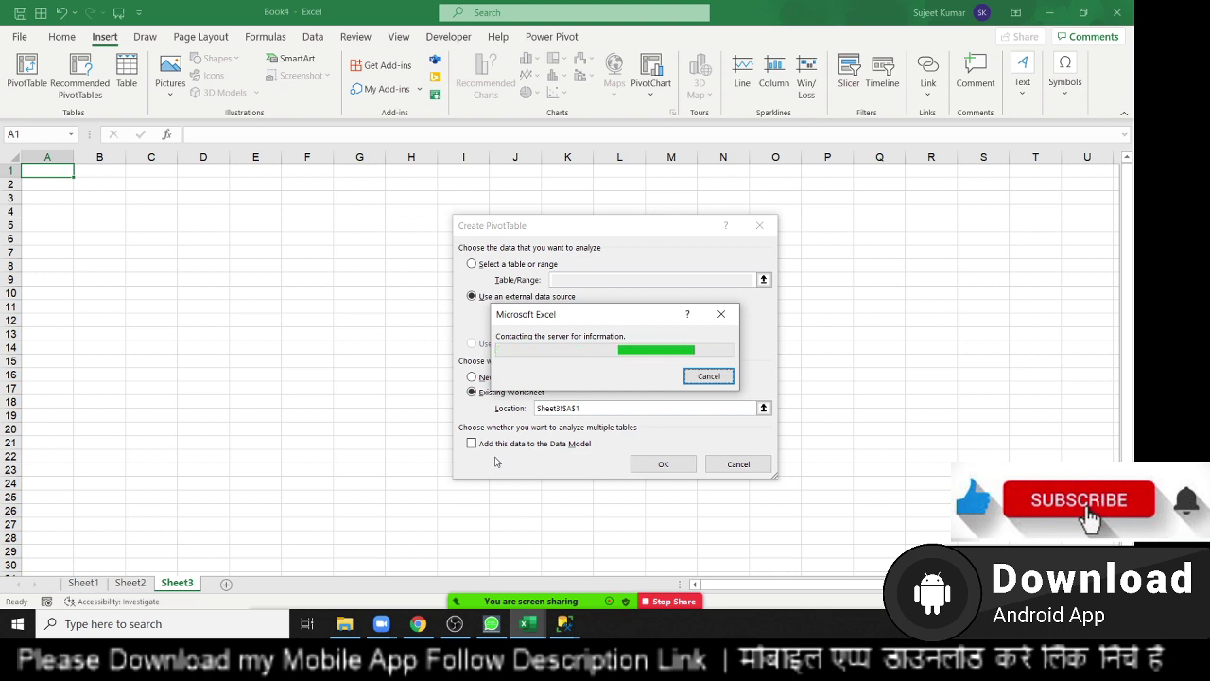
pyautogui.click(565, 623)
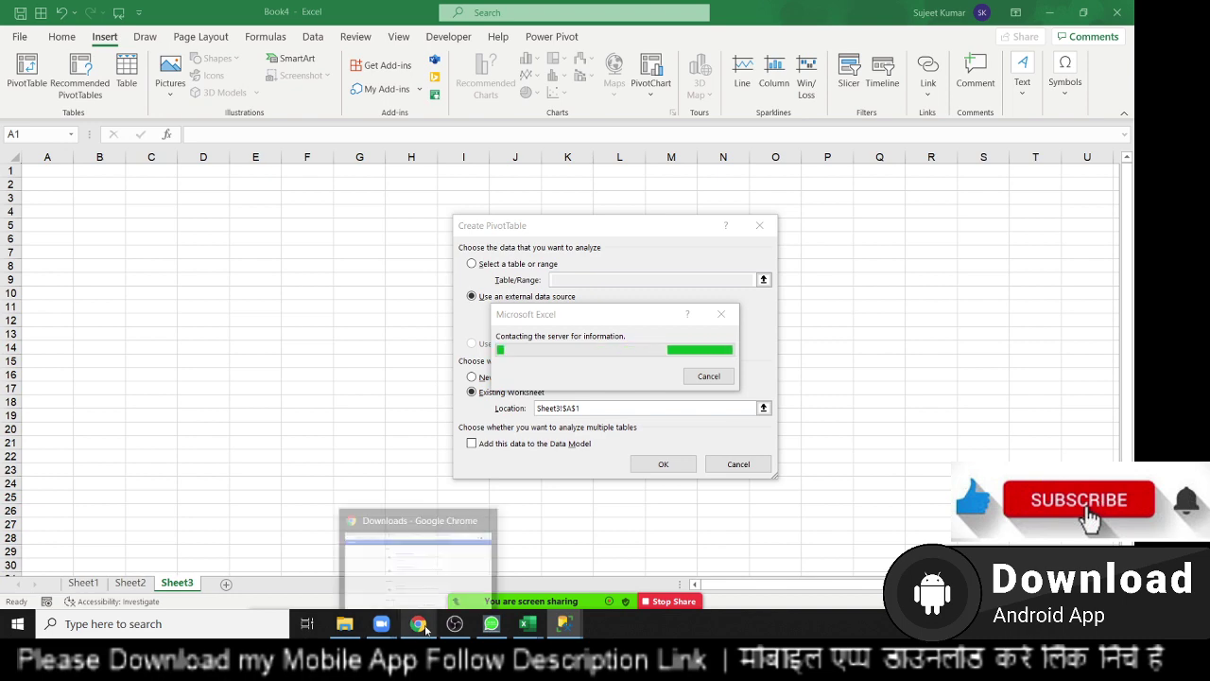
pyautogui.click(420, 627)
pyautogui.click(420, 627)
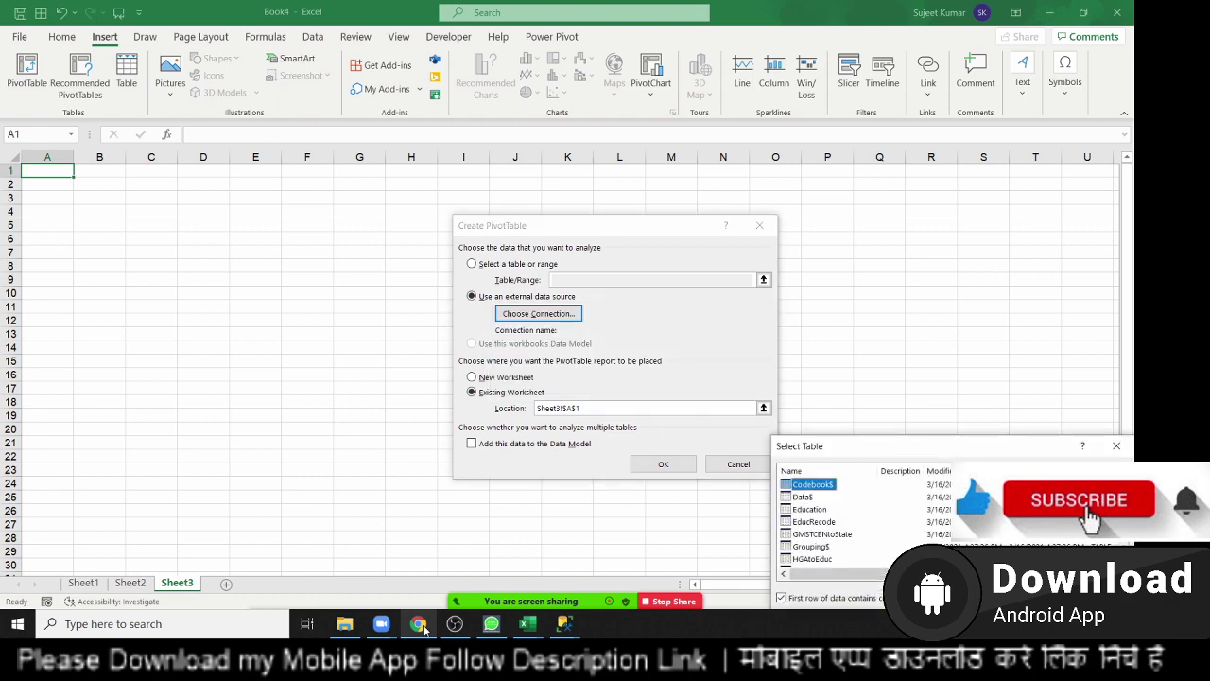
# Step: Choose the Data$ table and create the empty PivotTable on Sheet3
pyautogui.moveTo(847, 456); pyautogui.dragTo(633, 294)
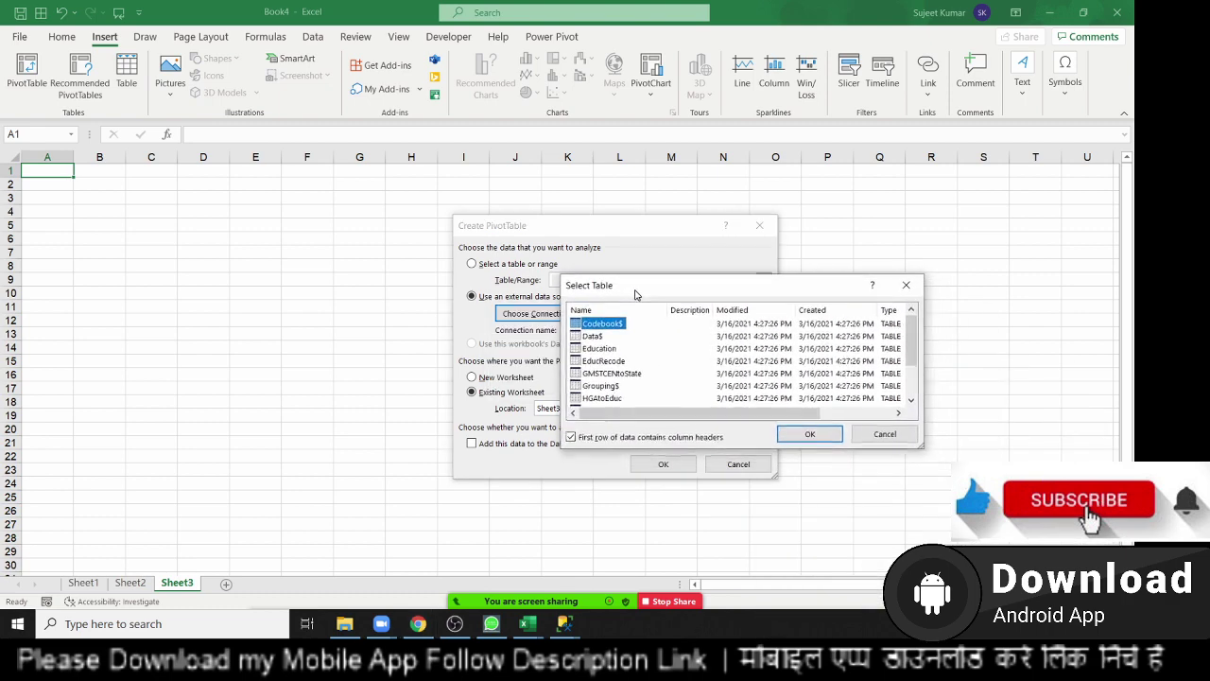
pyautogui.click(597, 337)
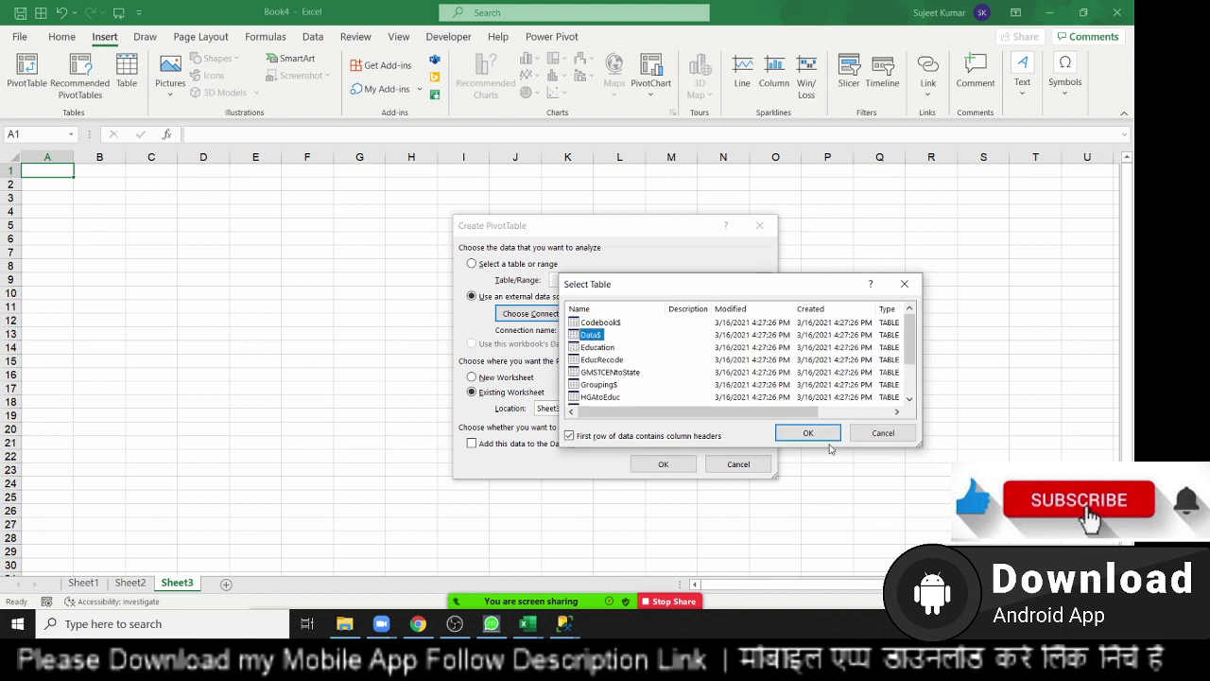
pyautogui.click(809, 434)
pyautogui.click(682, 463)
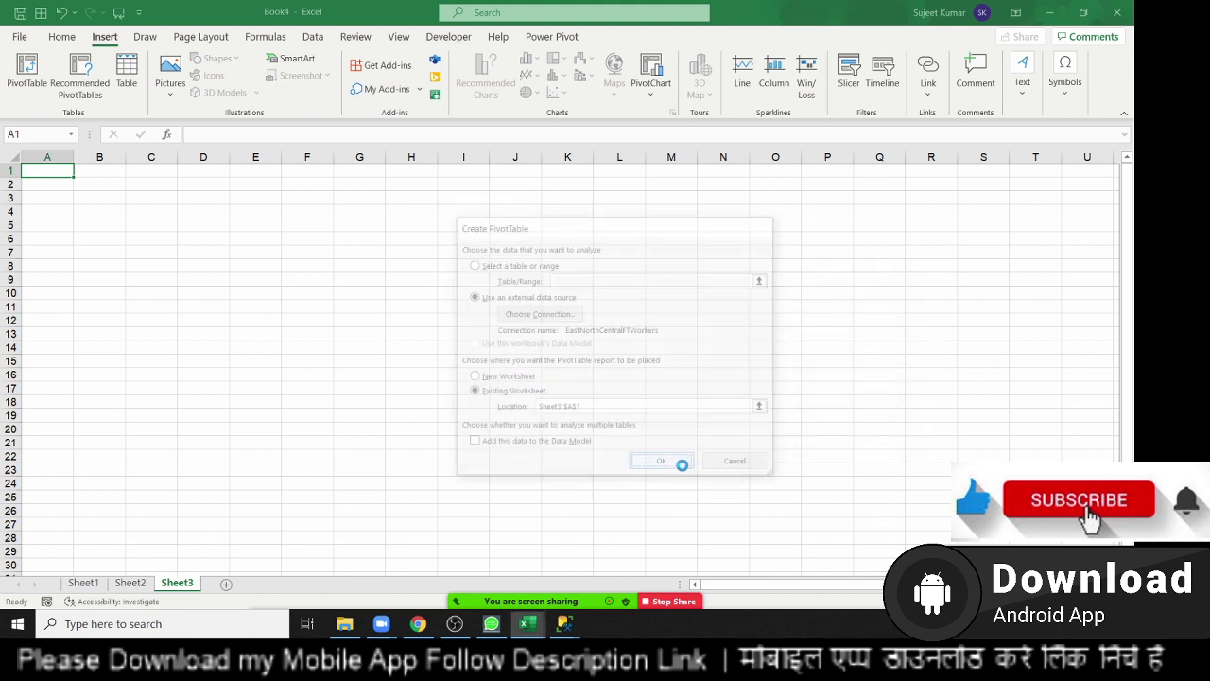
# Step: Cancel the data-model PivotTable prompt and add a blank Sheet4 after Sheet3
pyautogui.scroll(-5, 906, 310)
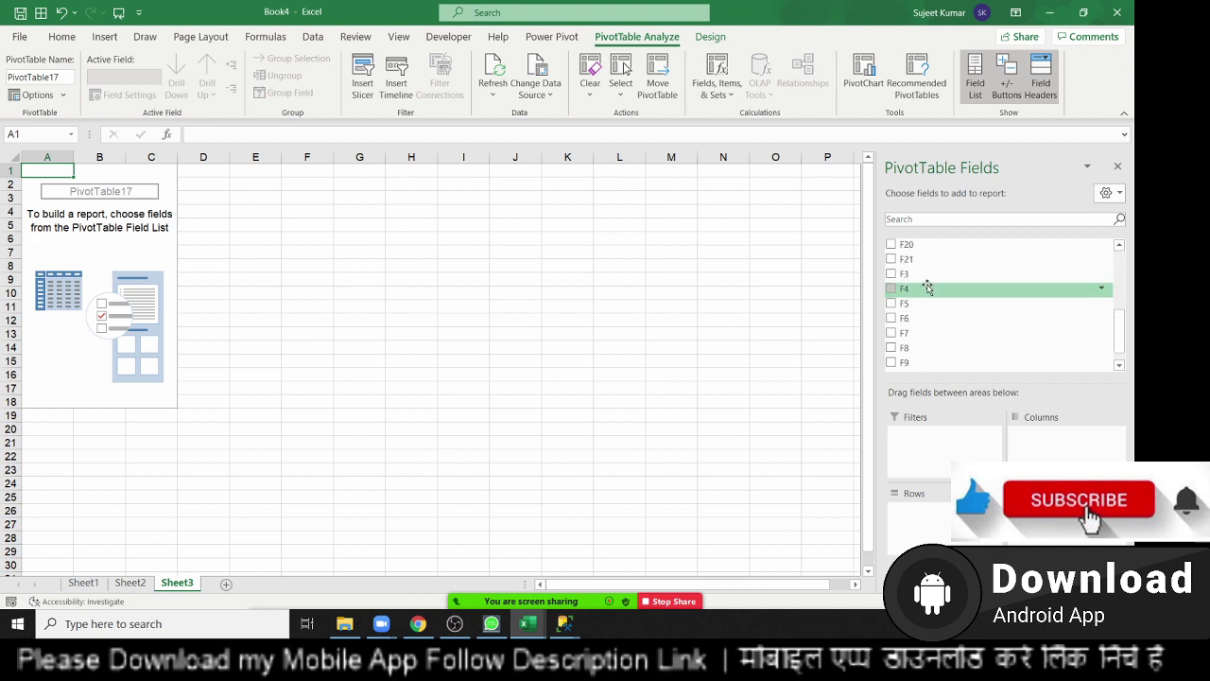
pyautogui.click(912, 364)
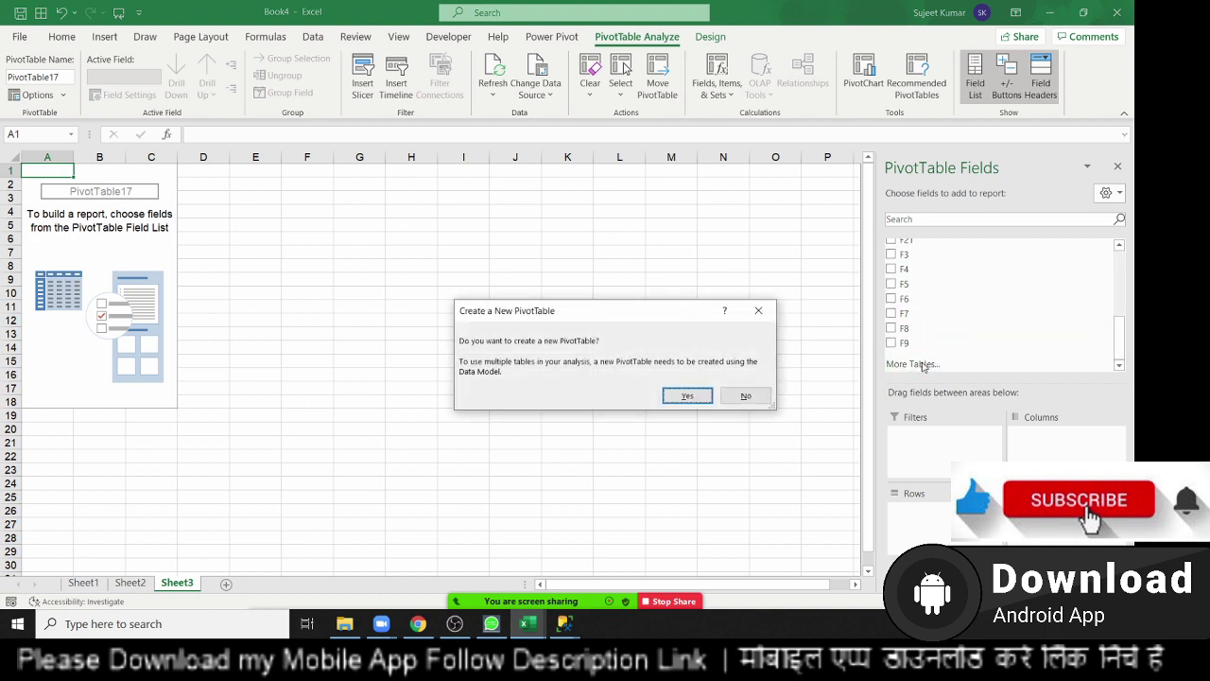
pyautogui.click(758, 310)
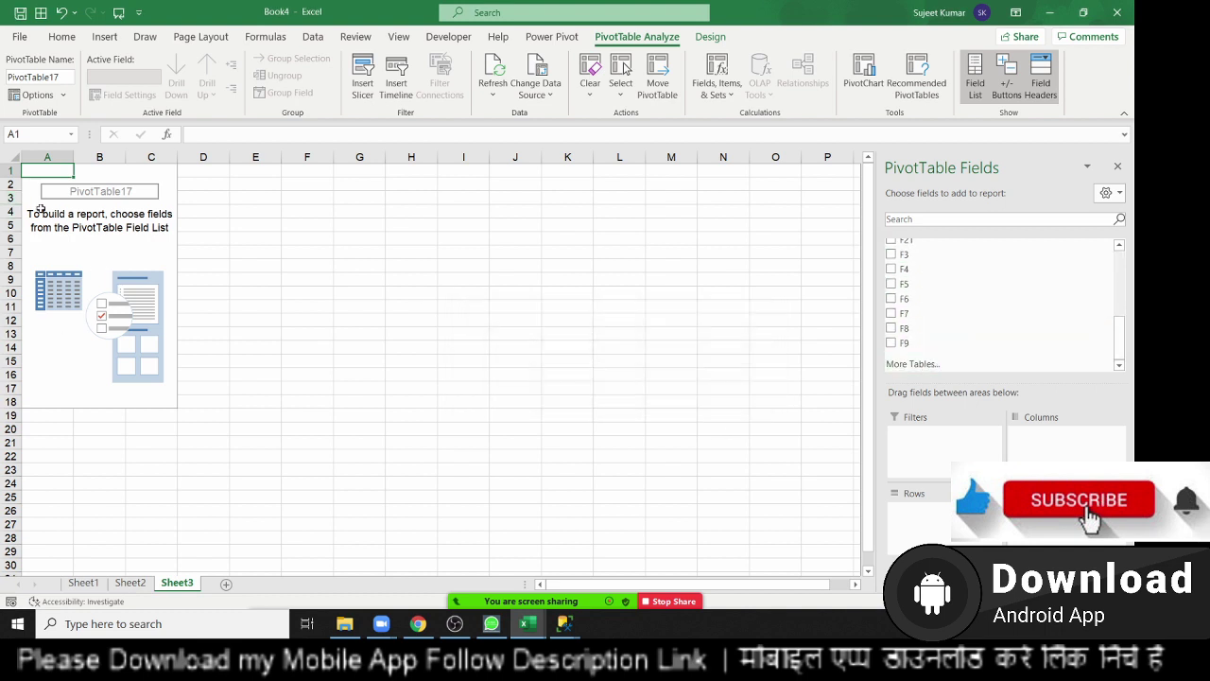
pyautogui.click(246, 583)
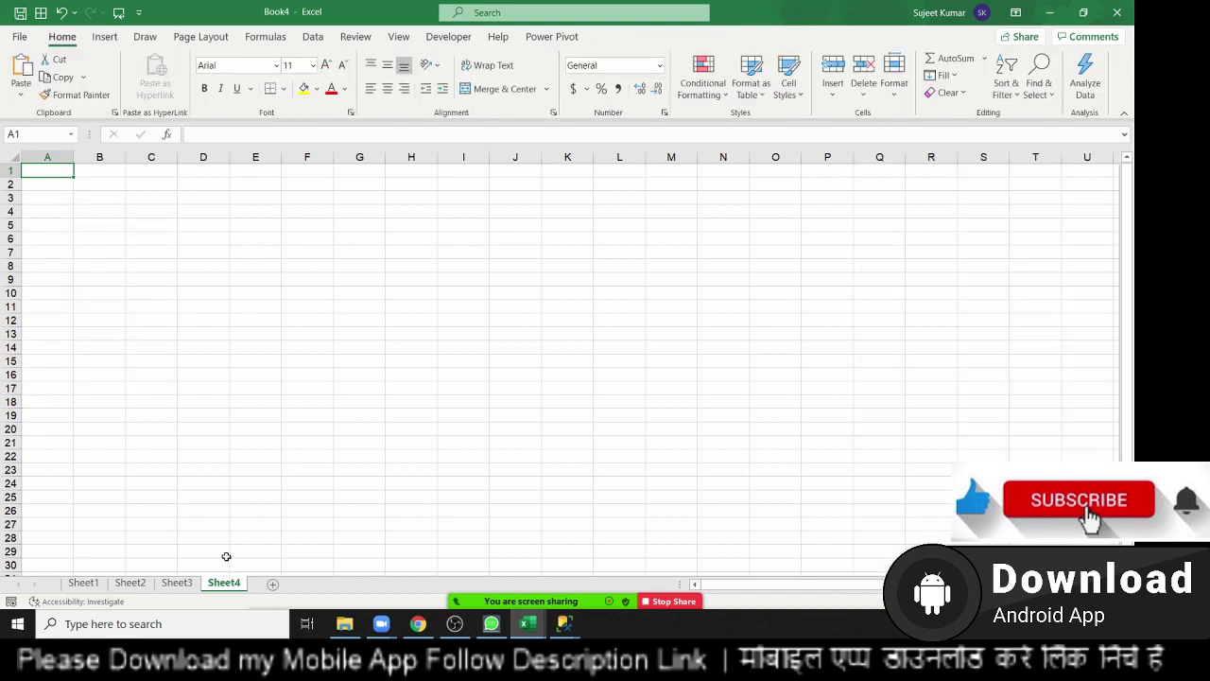
pyautogui.click(177, 582)
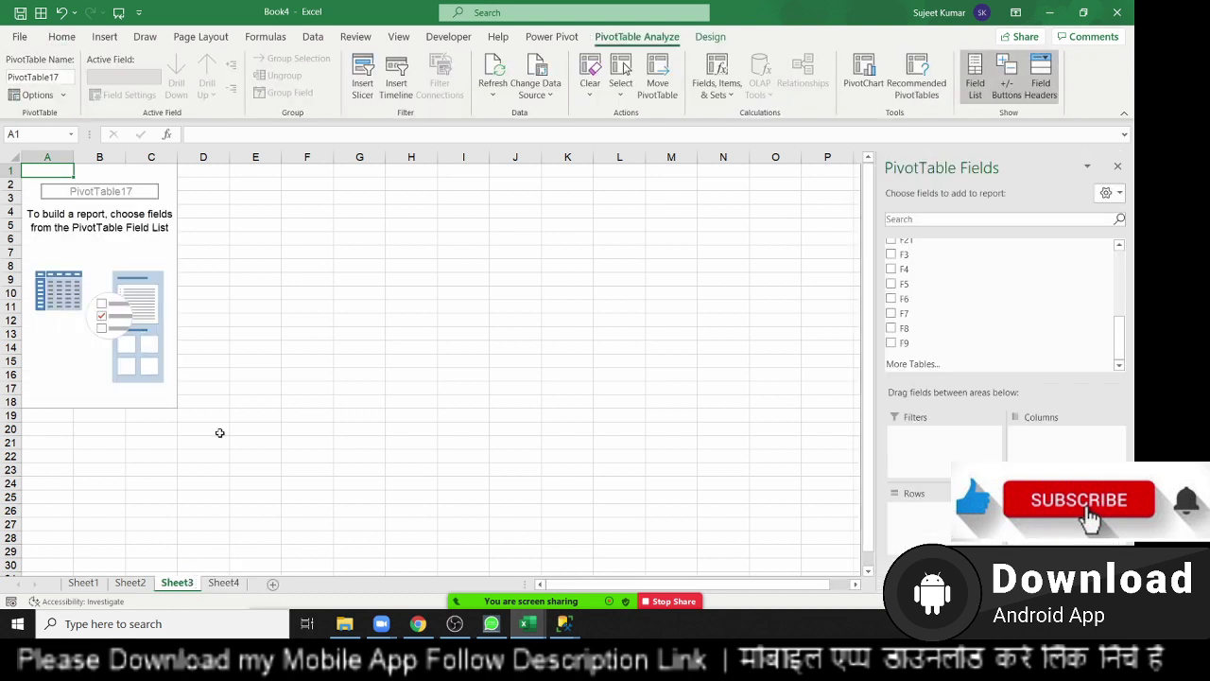
pyautogui.click(239, 585)
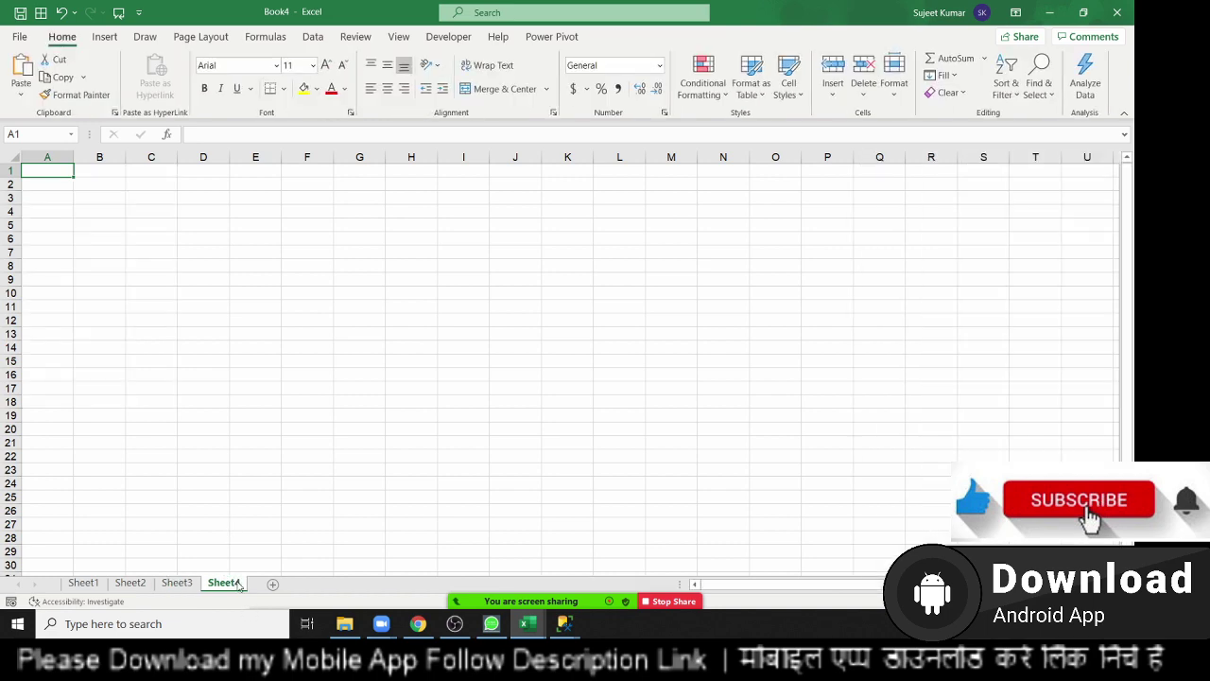
pyautogui.click(110, 38)
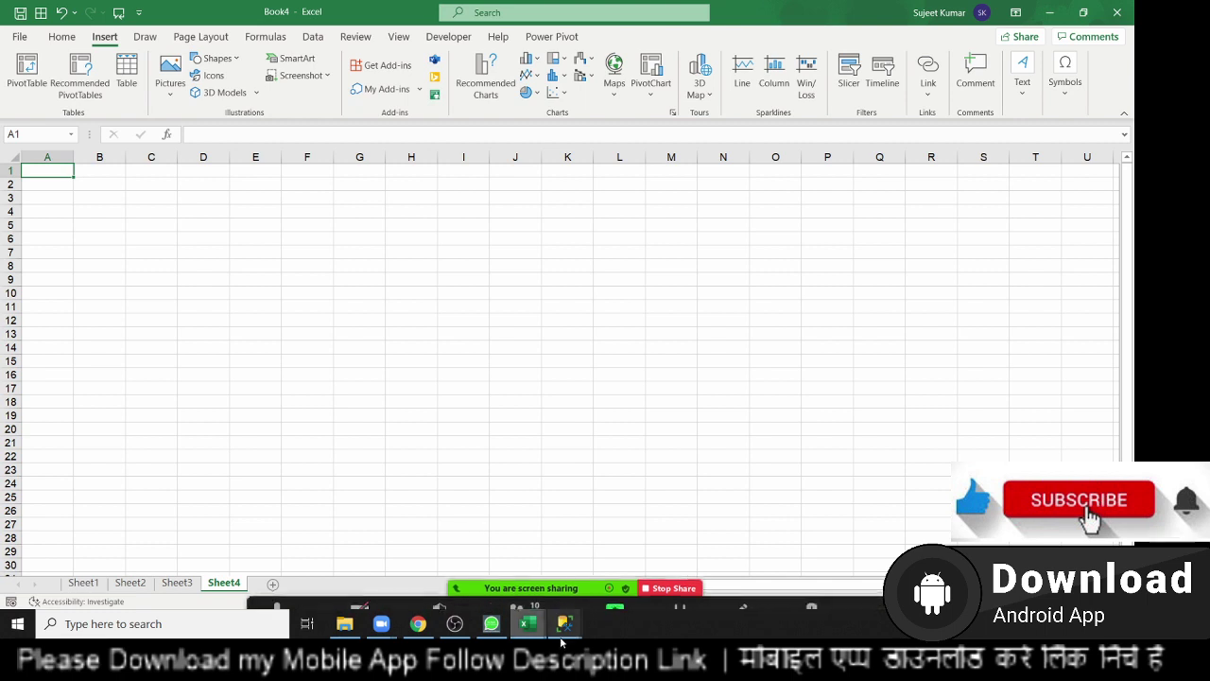
# Step: Bring SQL Server Management Studio forward and connect to the database server
pyautogui.moveTo(565, 623)
pyautogui.click(615, 586)
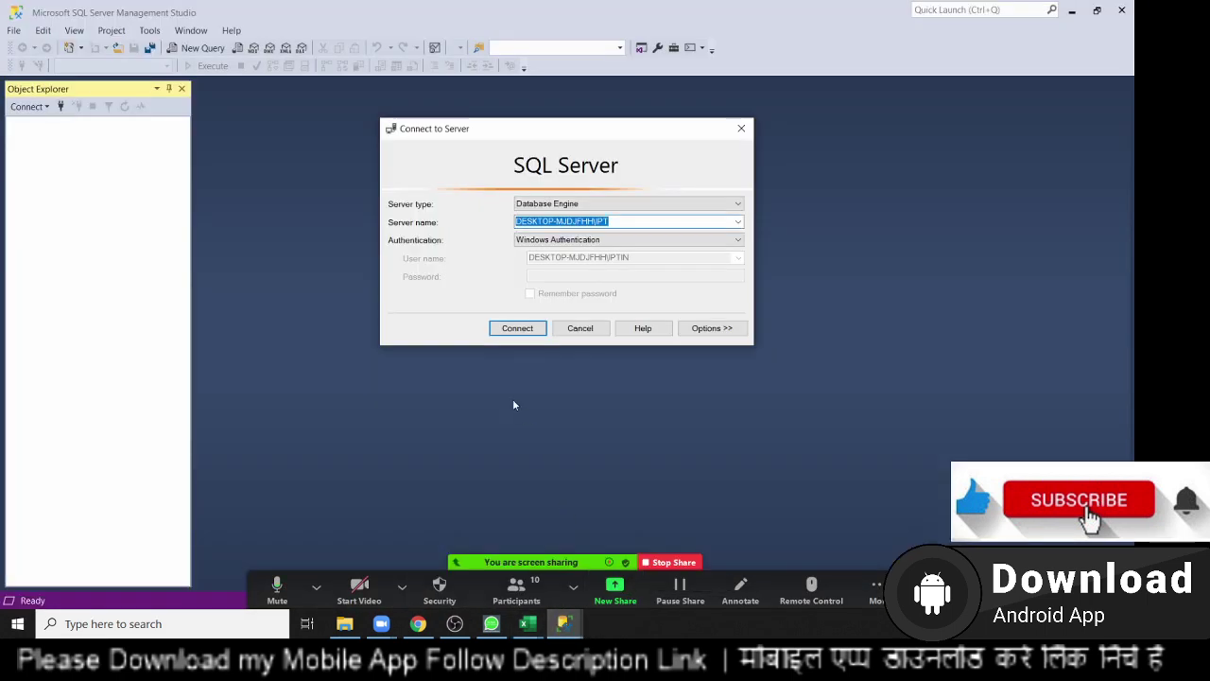
pyautogui.click(526, 335)
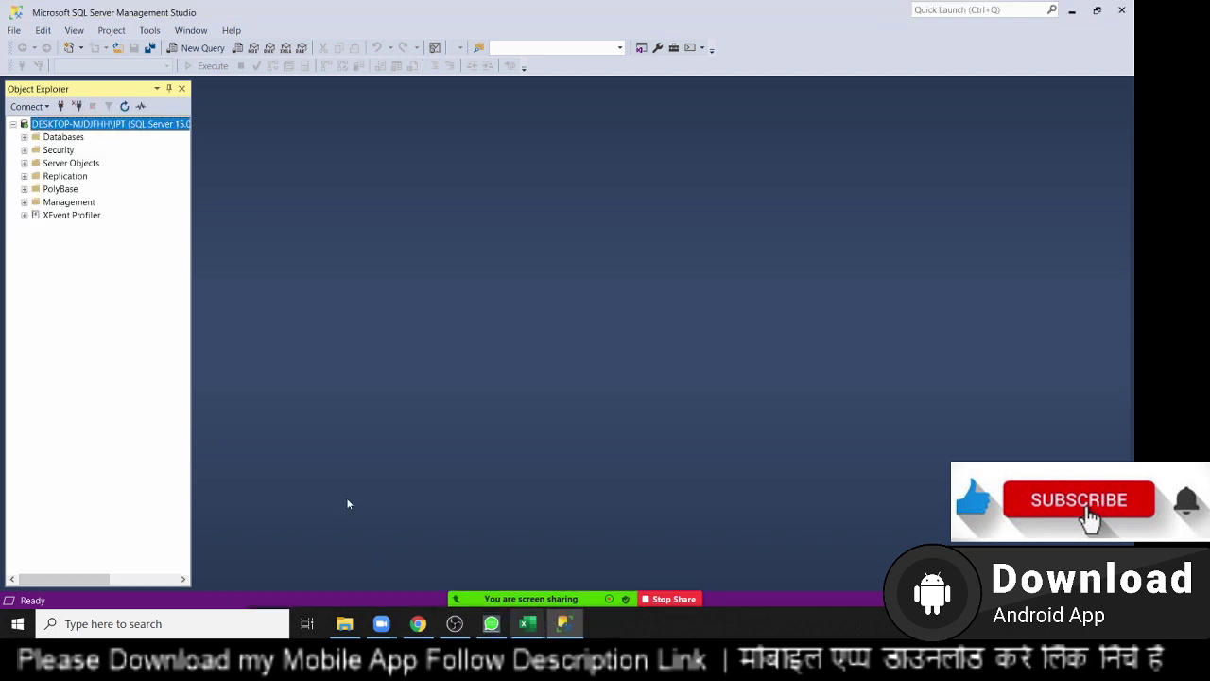
# Step: Expand Databases > IPT > Tables and run Select Top 1000 Rows on dbo.Data
pyautogui.click(23, 138)
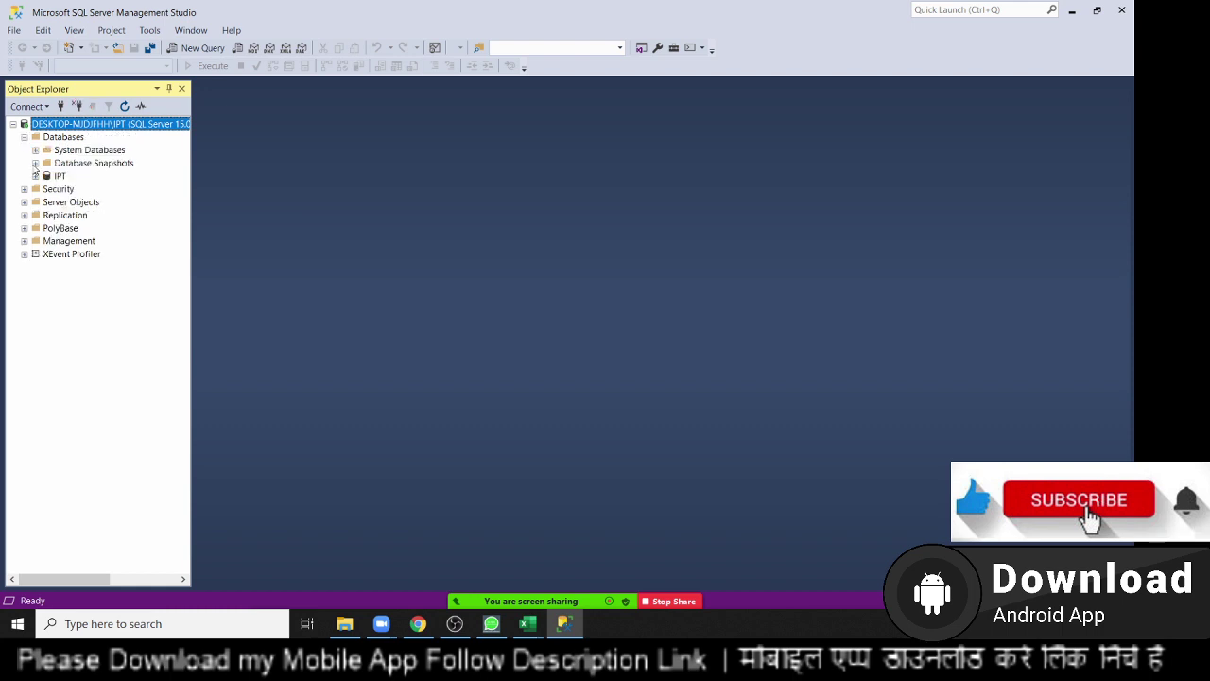
pyautogui.click(35, 177)
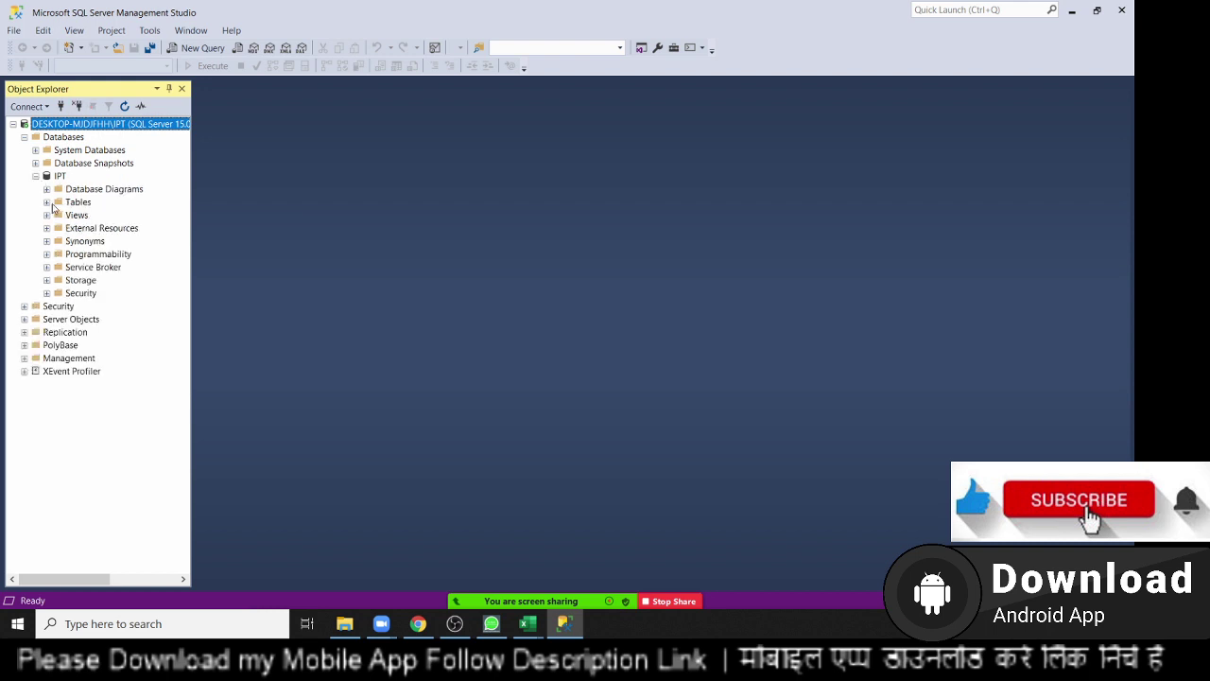
pyautogui.click(46, 202)
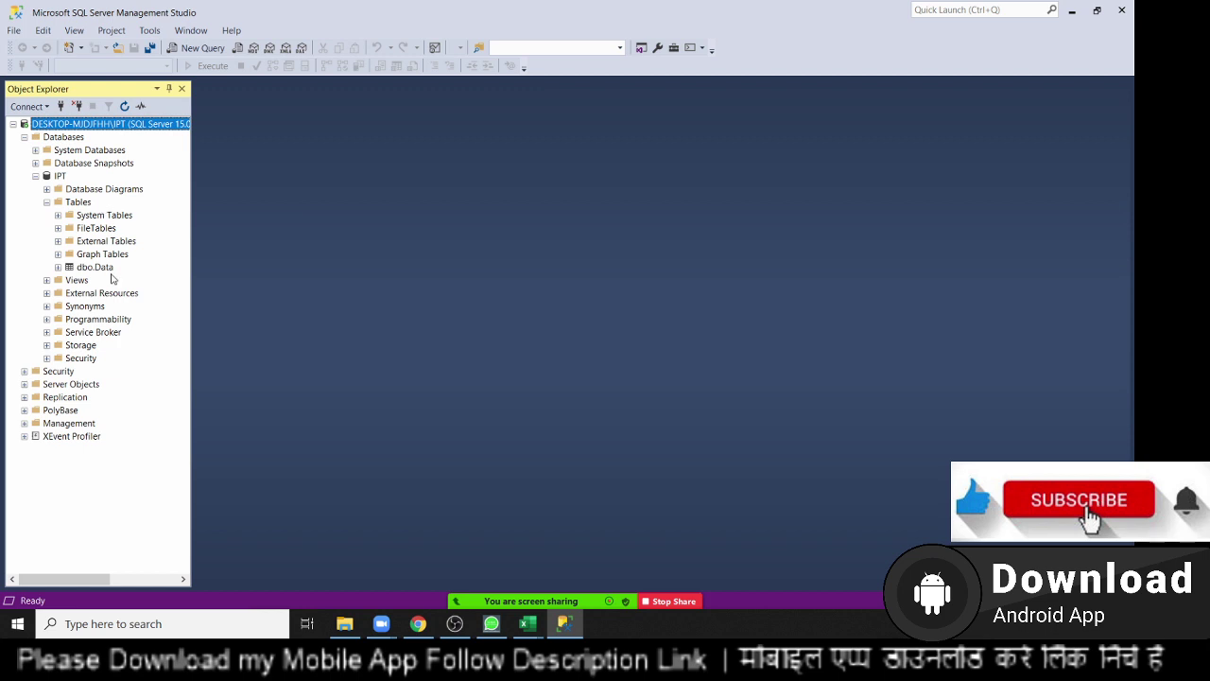
pyautogui.click(98, 267)
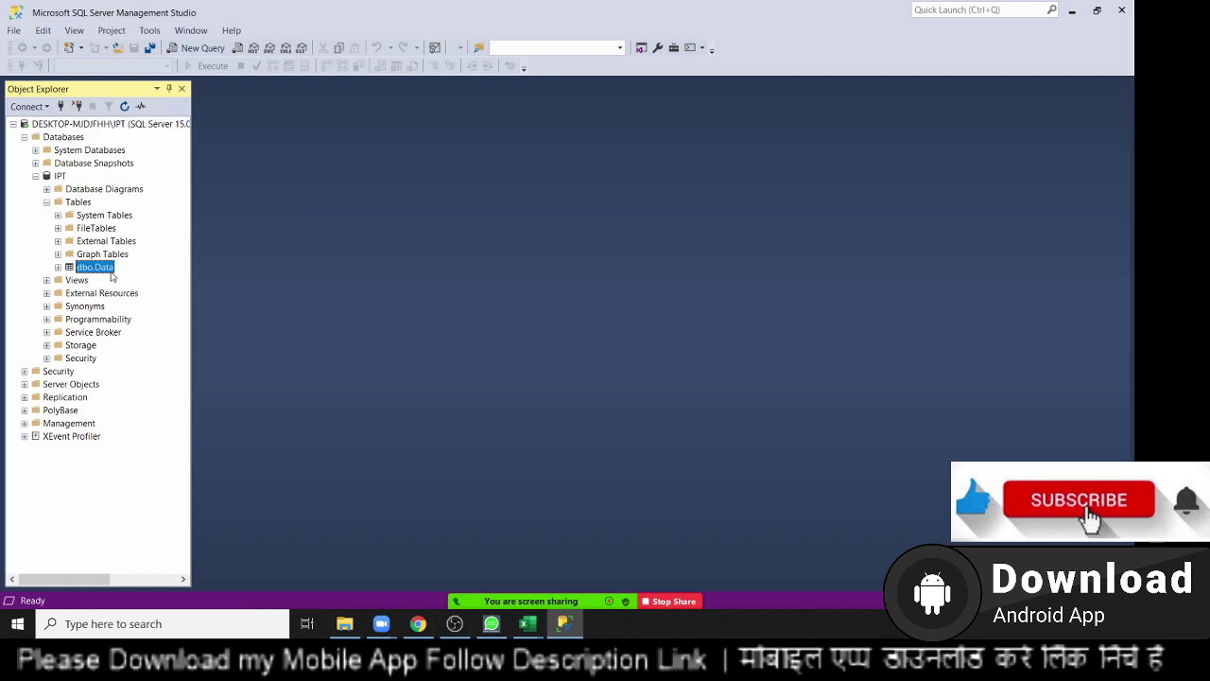
pyautogui.rightClick(111, 274)
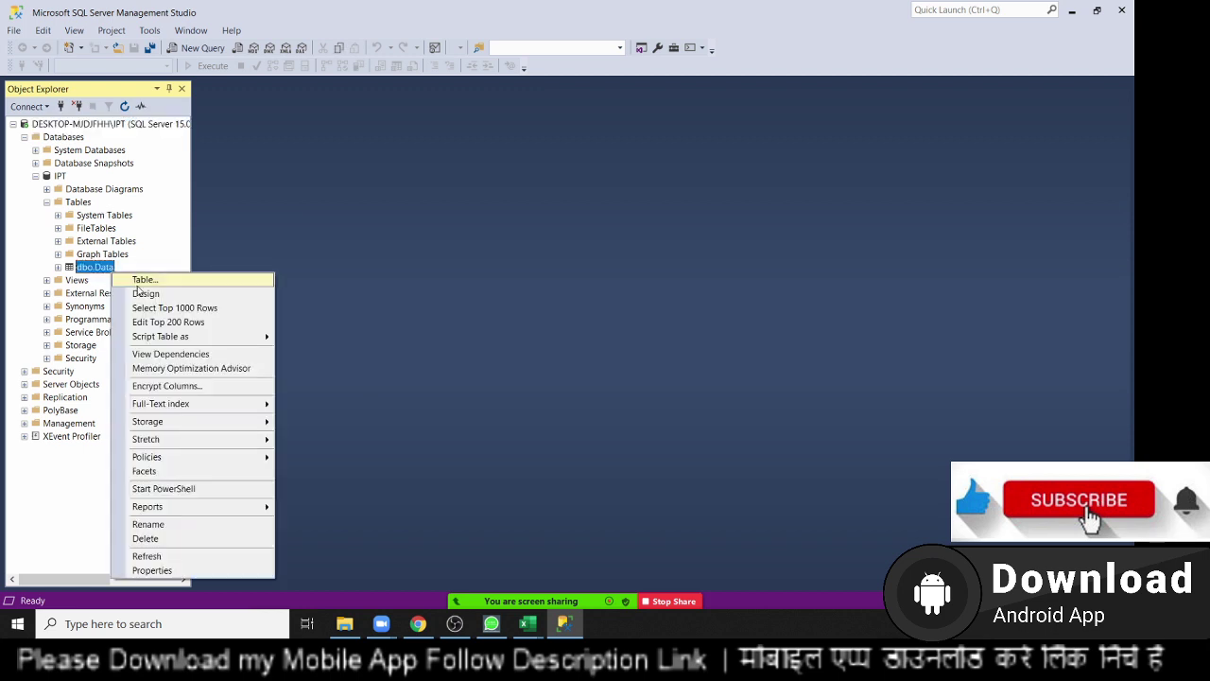
pyautogui.click(151, 312)
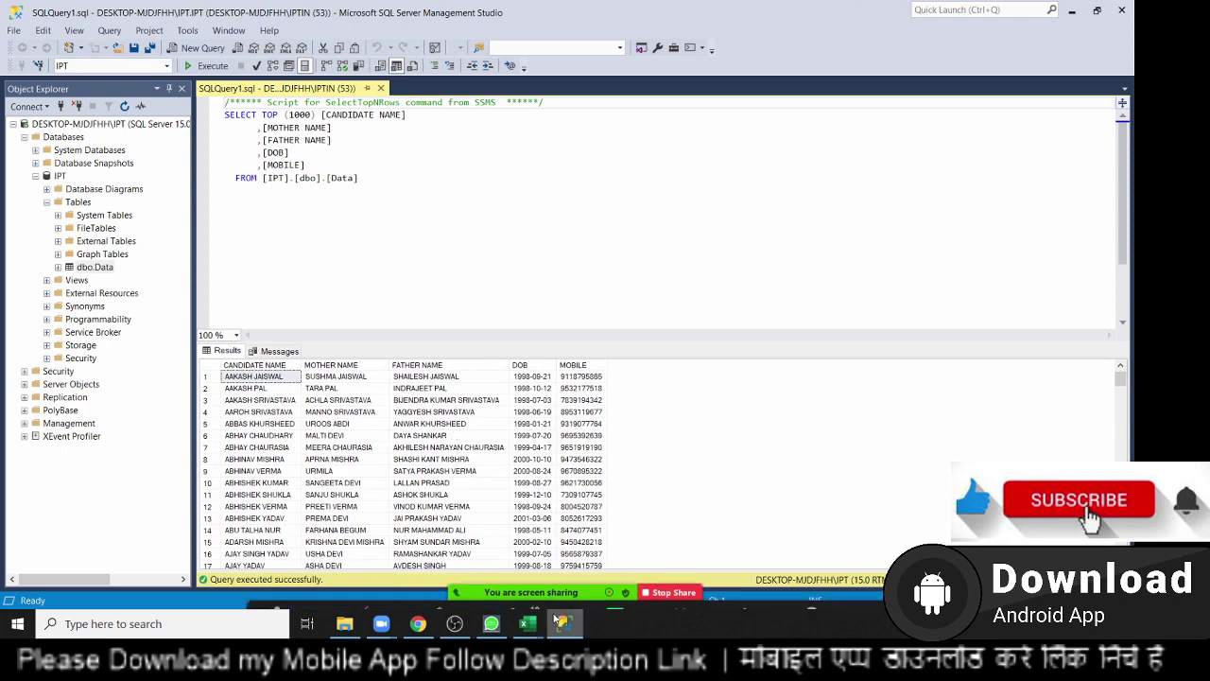
# Step: In Book4, start a new PivotTable from an external data source and browse for more connections
pyautogui.moveTo(527, 623)
pyautogui.click(570, 583)
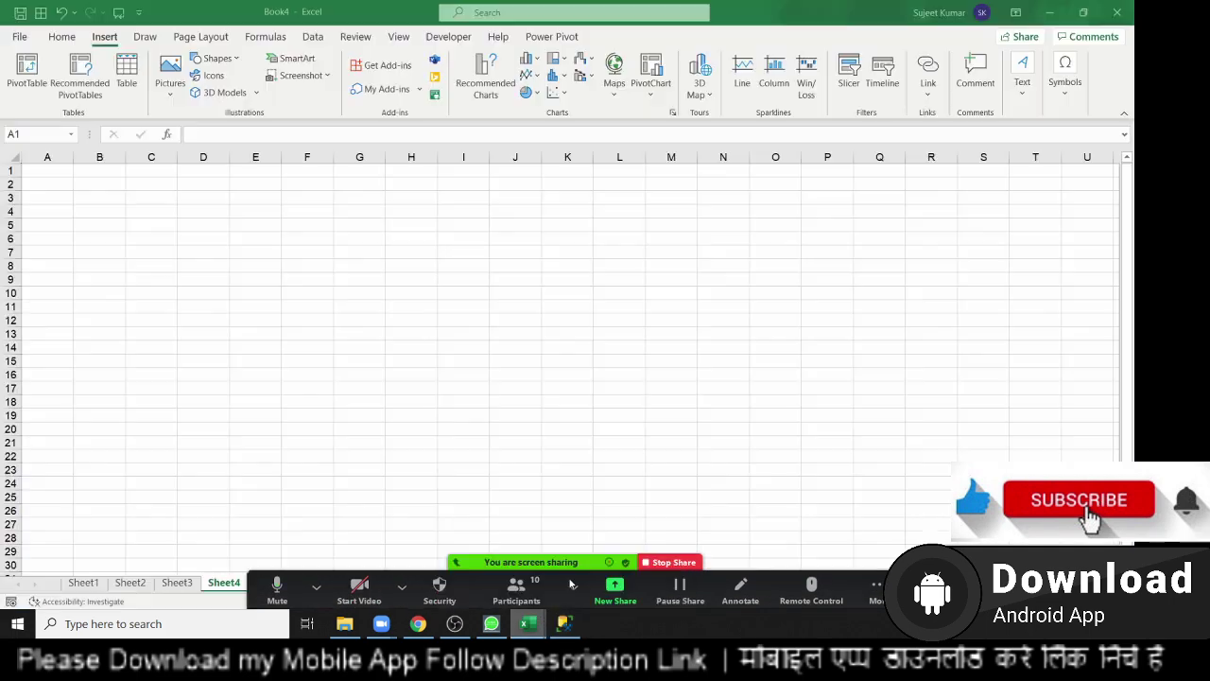
pyautogui.click(26, 75)
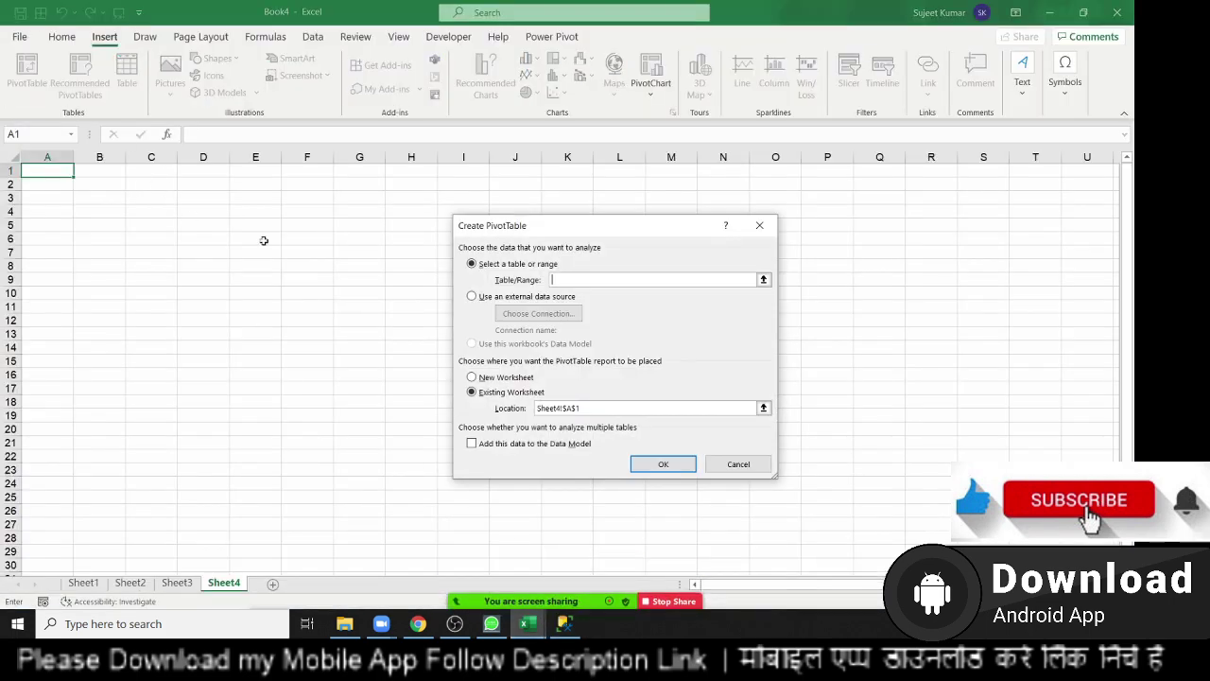
pyautogui.click(513, 299)
pyautogui.click(515, 314)
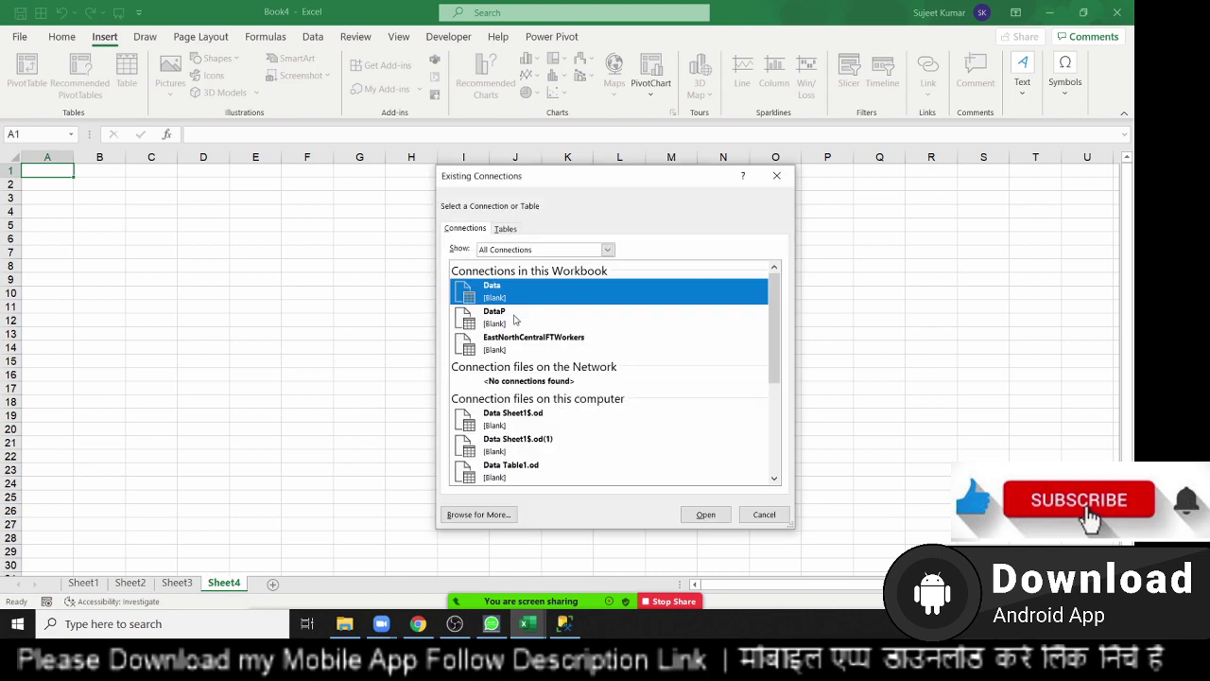
pyautogui.click(484, 514)
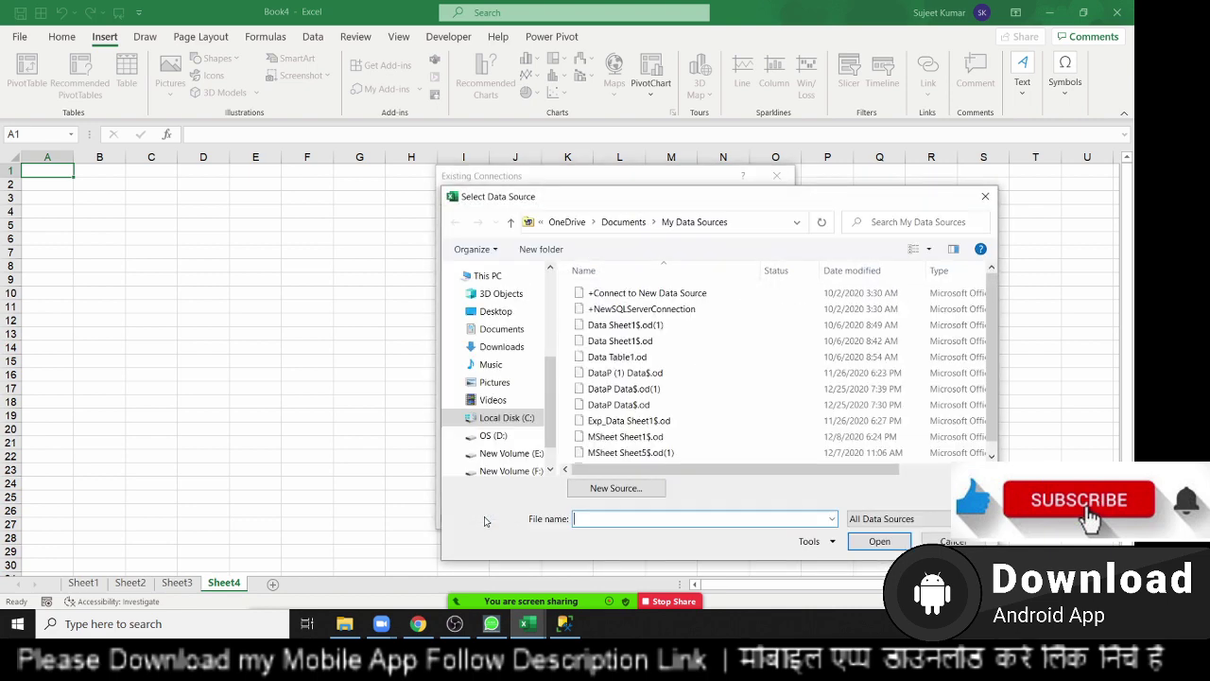
# Step: Begin a new Microsoft SQL Server data source, then switch to SQL Server Management Studio
pyautogui.click(615, 488)
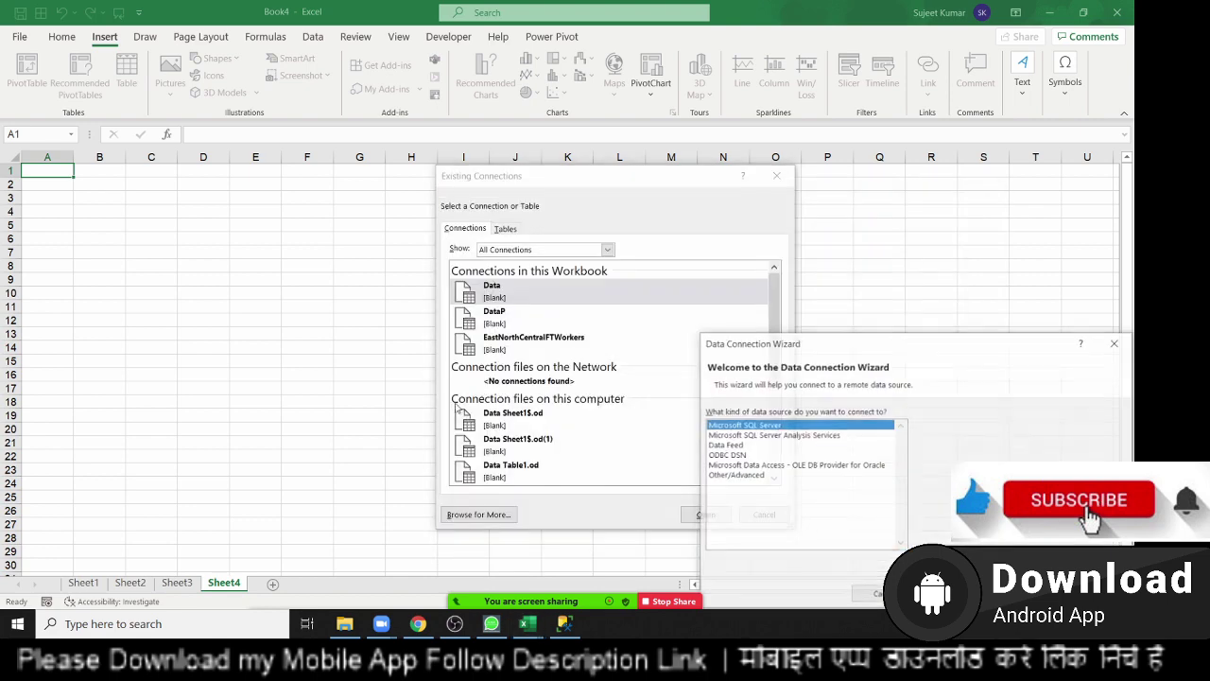
pyautogui.moveTo(814, 343); pyautogui.dragTo(308, 232)
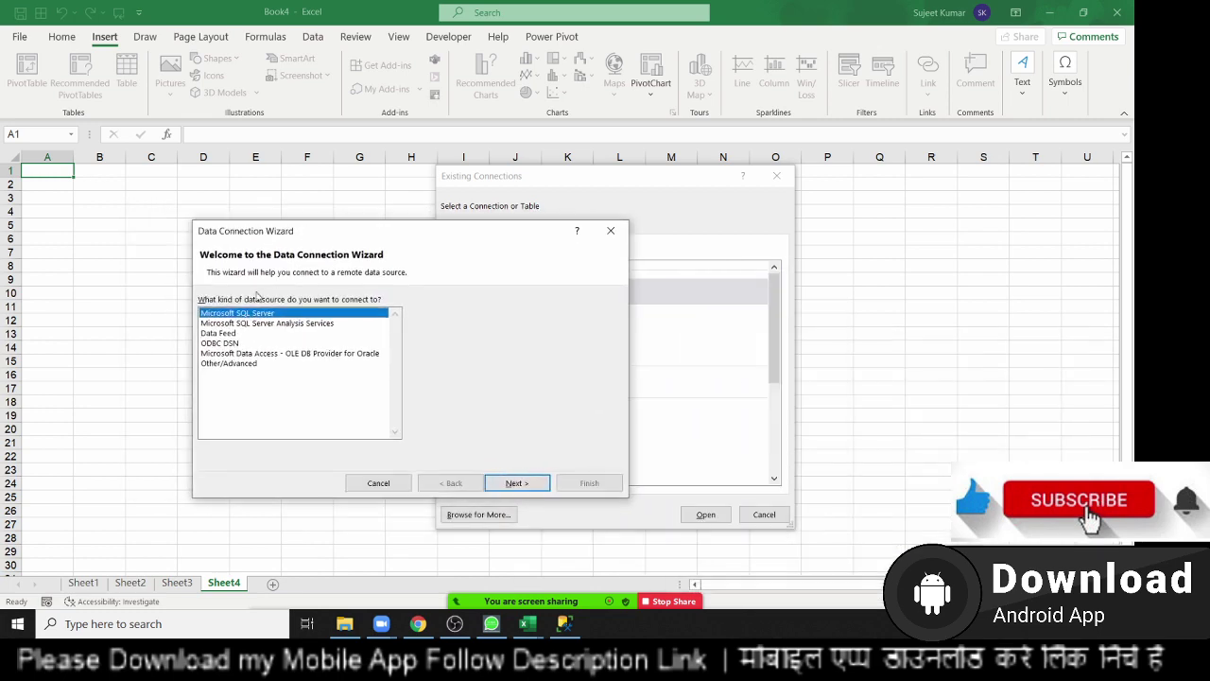
pyautogui.click(517, 482)
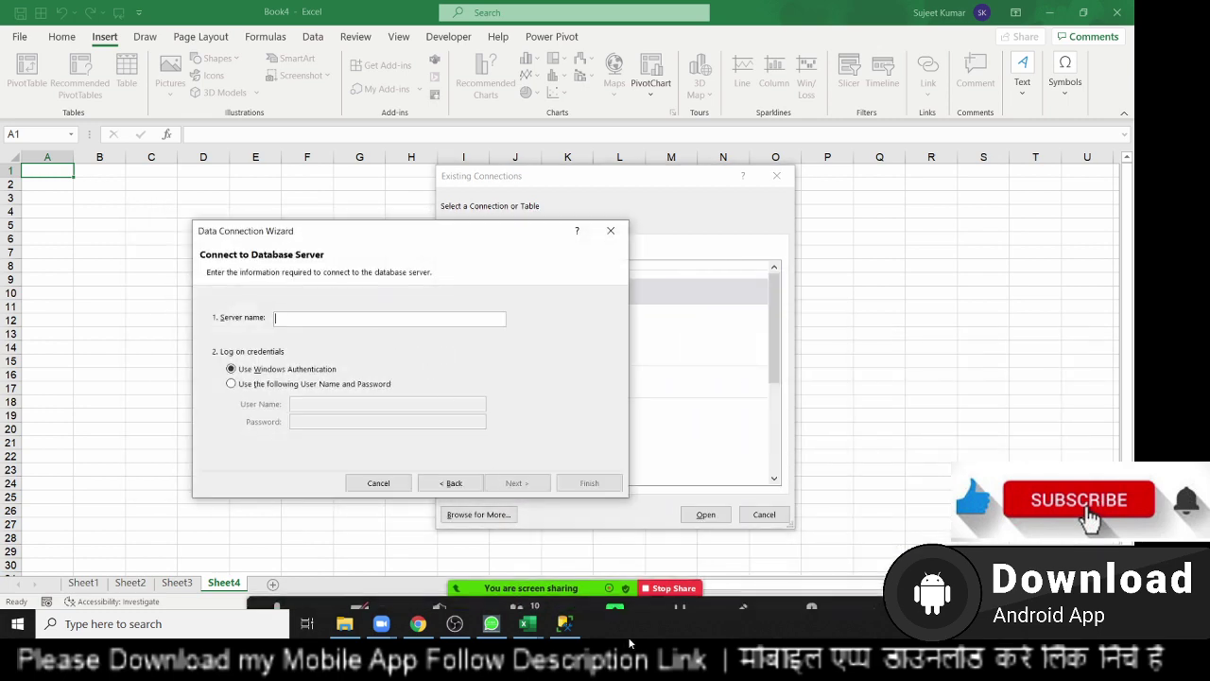
pyautogui.click(562, 624)
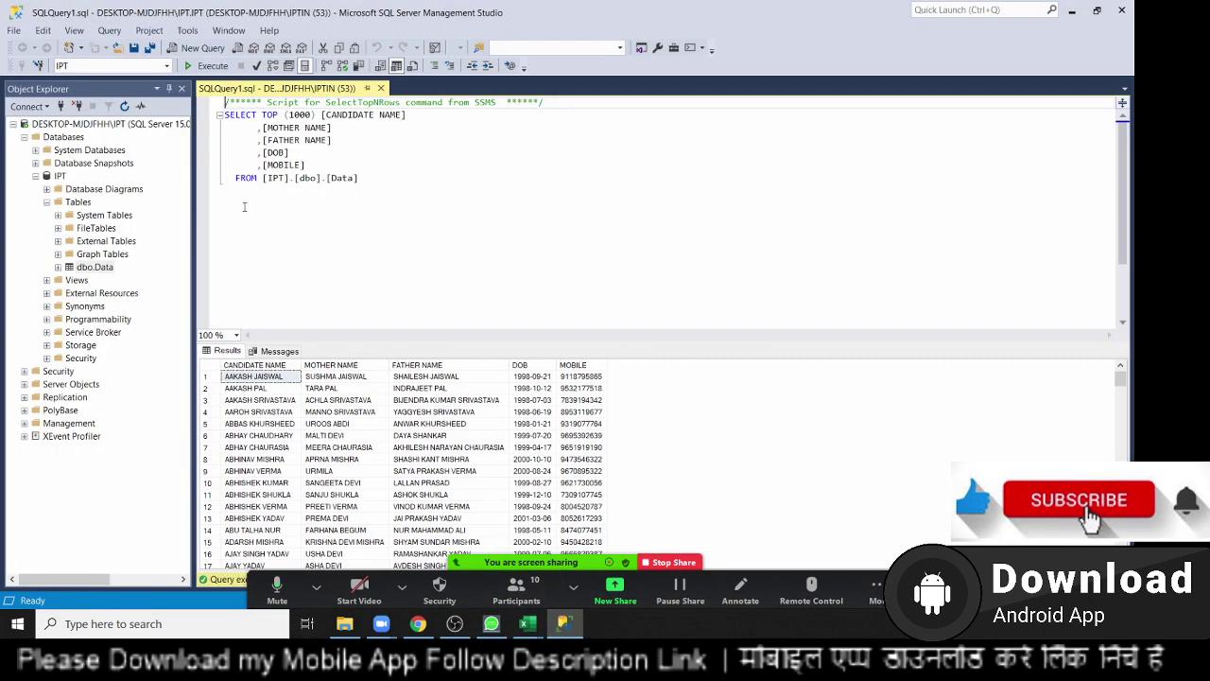
# Step: Look up the server name in SSMS and enter DESKTOP-MJDJFHH\IPT in the wizard's Server name box
pyautogui.click(124, 107)
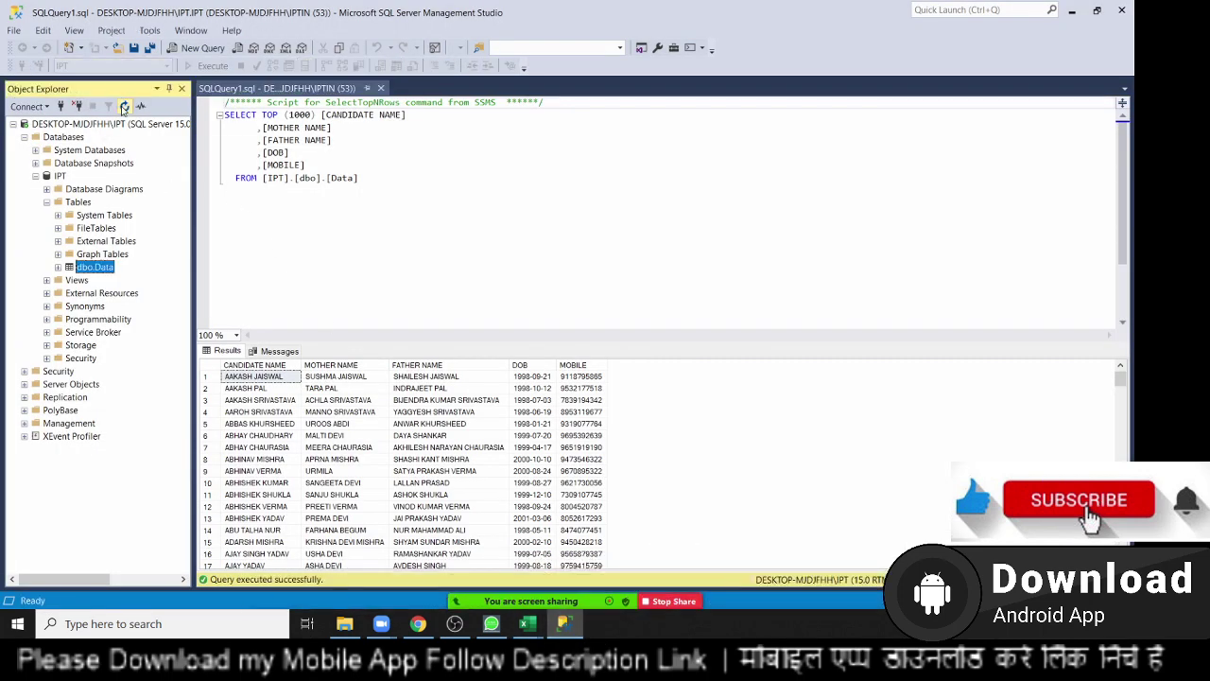
pyautogui.click(78, 107)
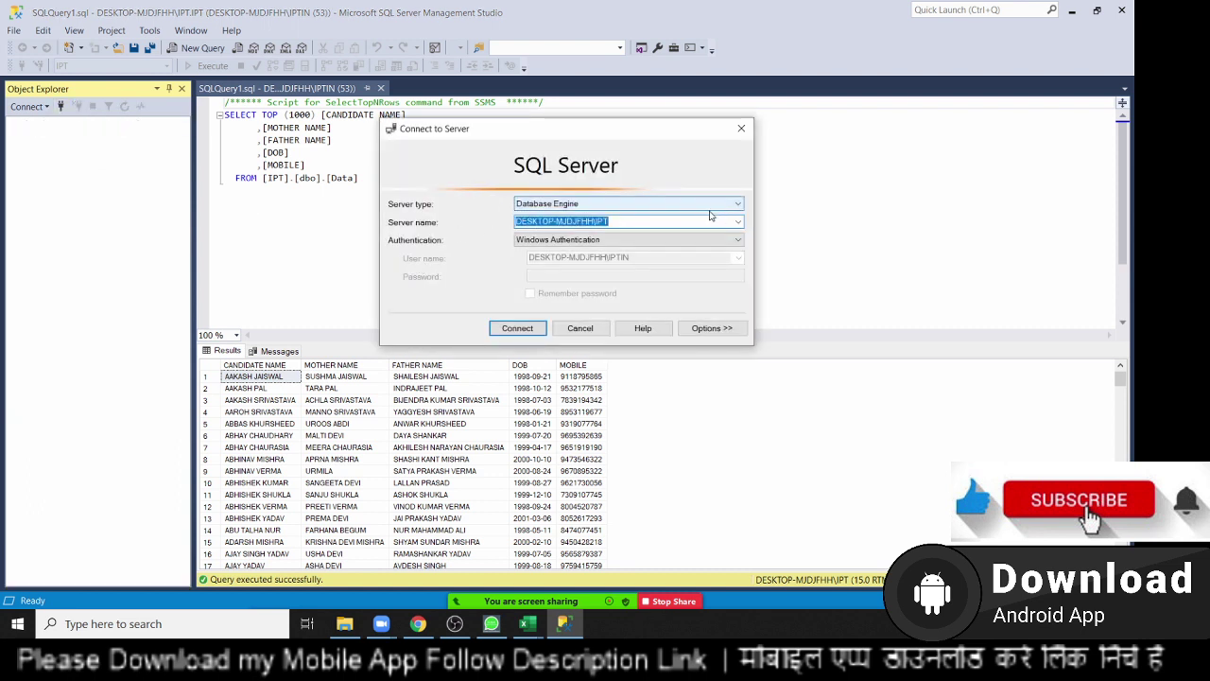
pyautogui.click(737, 221)
pyautogui.click(651, 257)
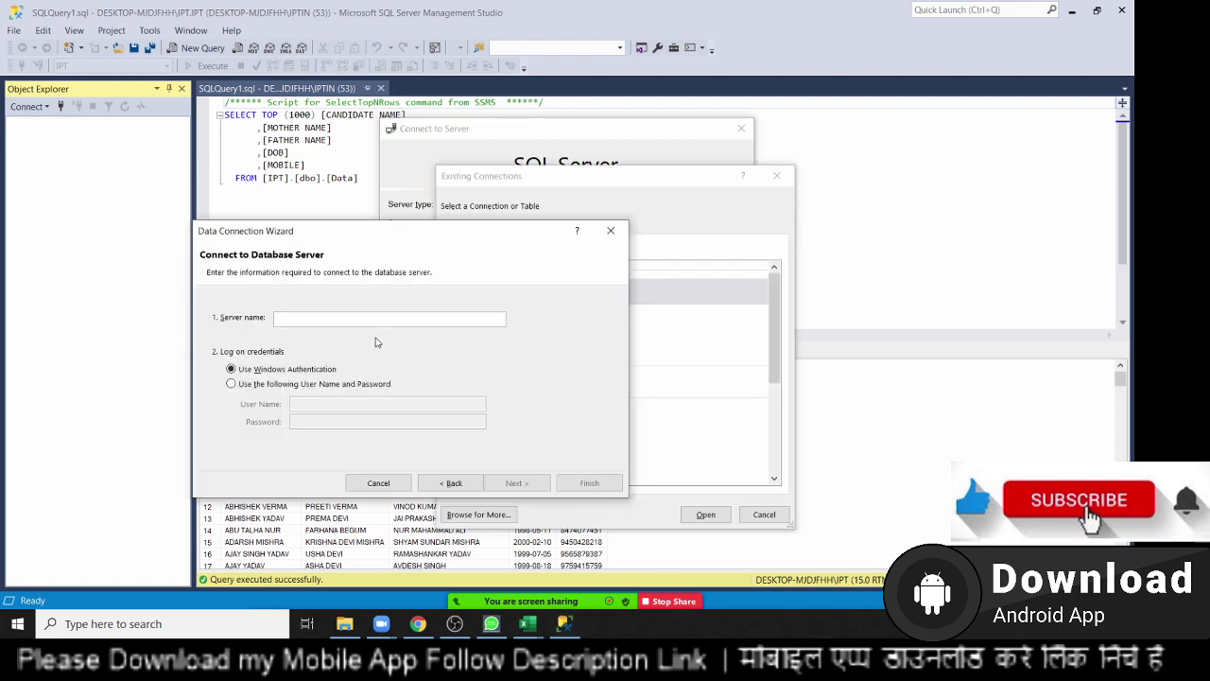
pyautogui.write('DESKTOP-MJDJFHH\\IPT')
pyautogui.moveTo(383, 242); pyautogui.dragTo(562, 238)
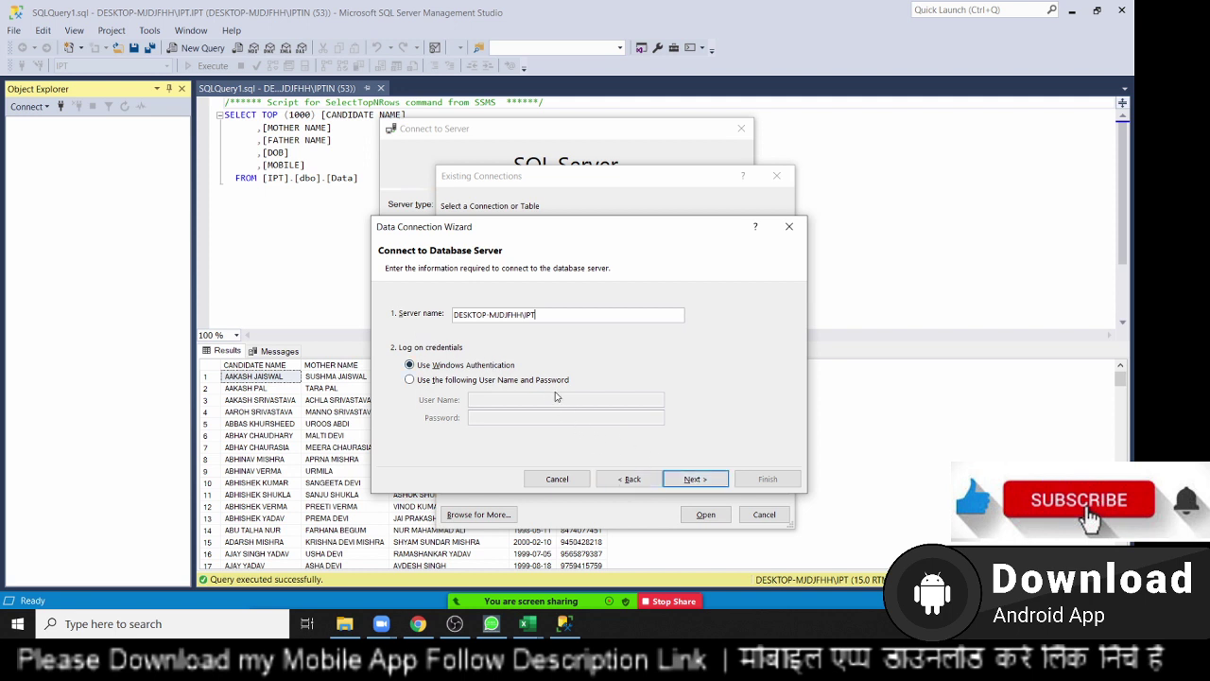
# Step: Connect to the IPT database's Data table and create the empty PivotTable on Sheet4
pyautogui.click(698, 479)
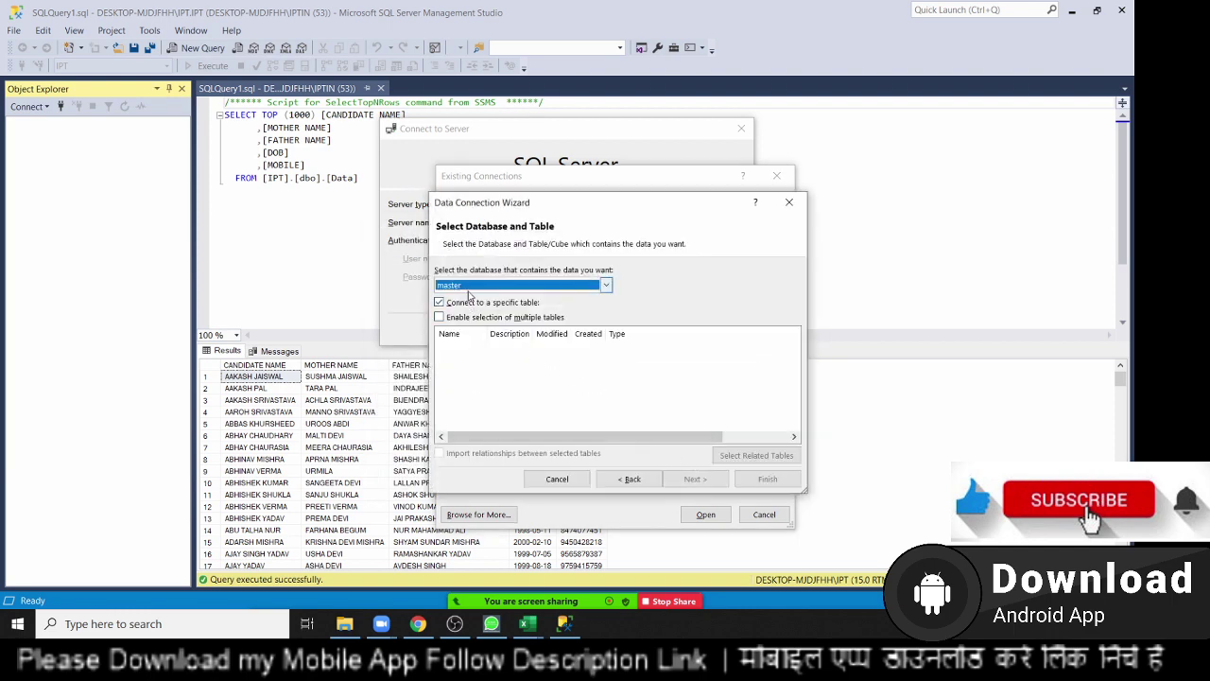
pyautogui.click(468, 292)
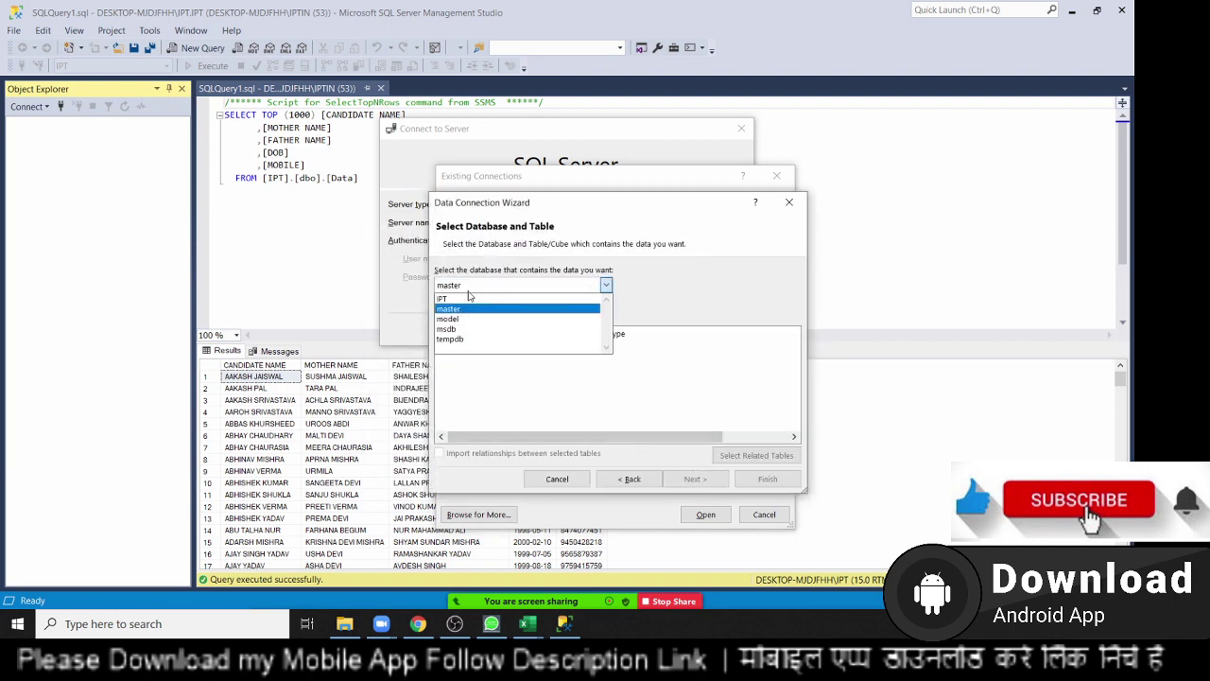
pyautogui.click(472, 298)
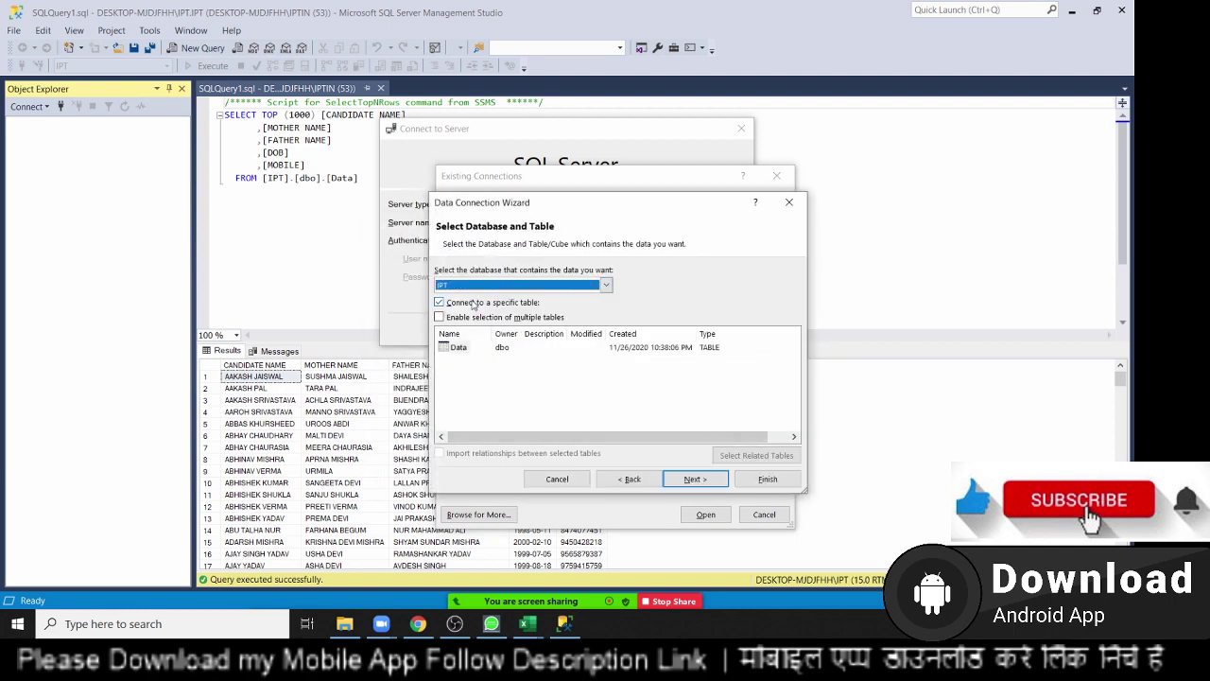
pyautogui.click(457, 347)
pyautogui.click(697, 478)
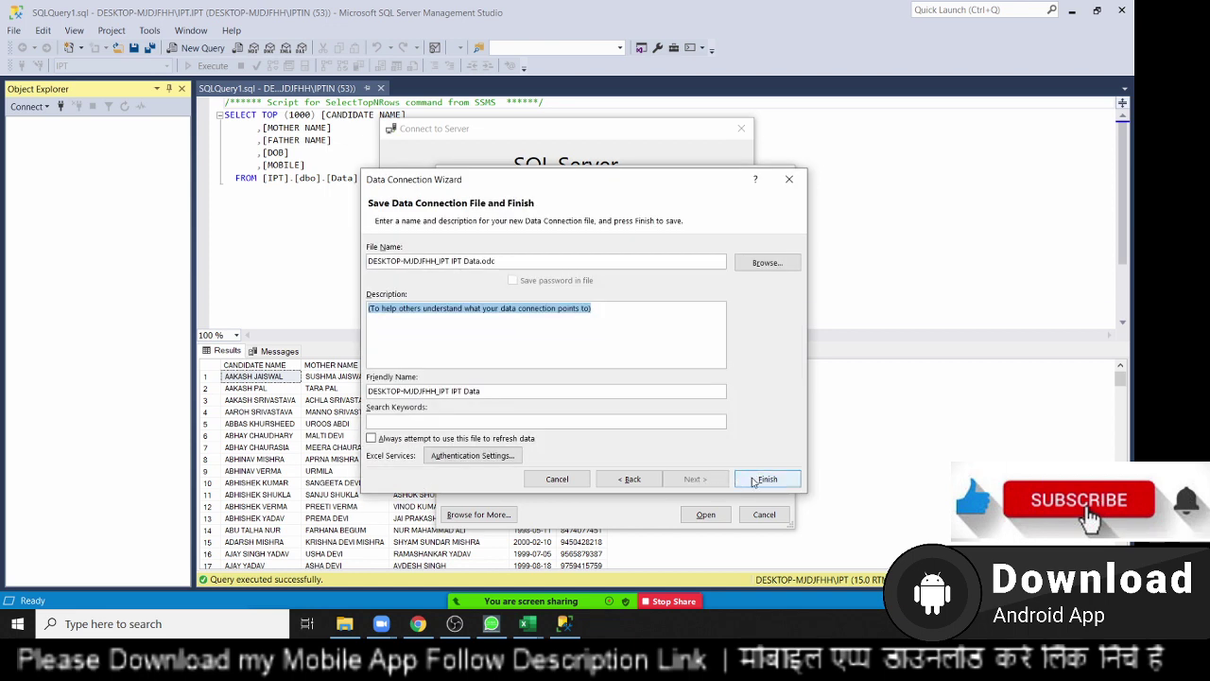
pyautogui.click(755, 480)
pyautogui.click(671, 465)
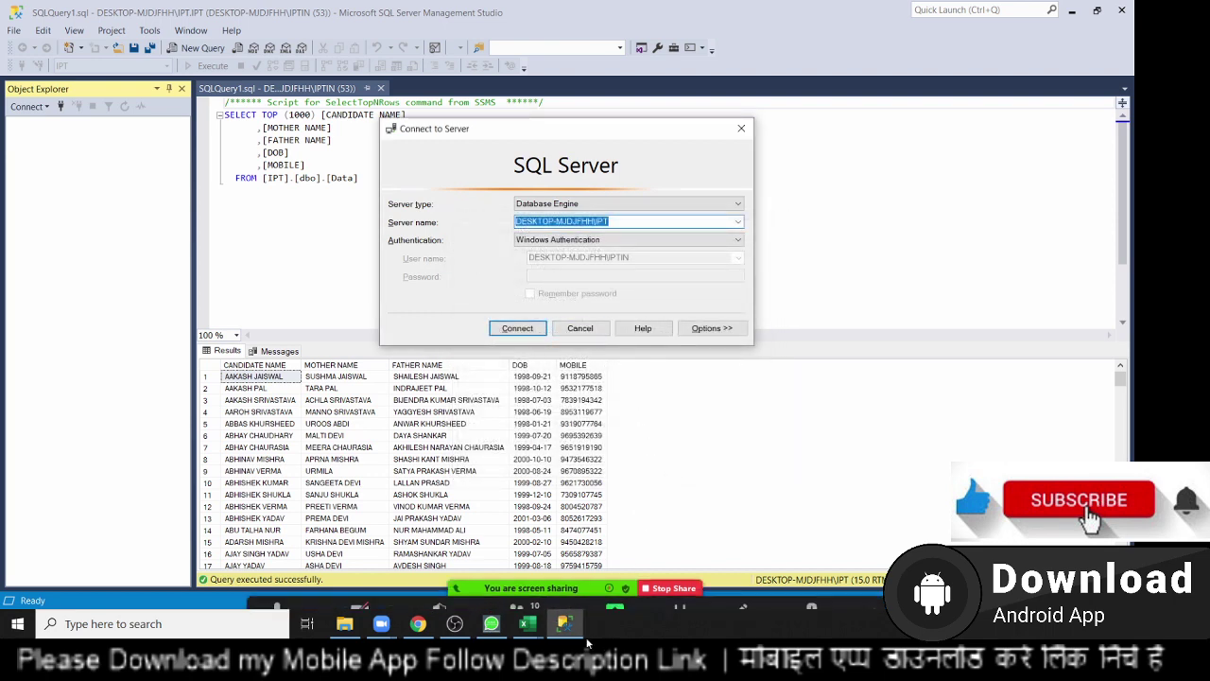
pyautogui.click(565, 578)
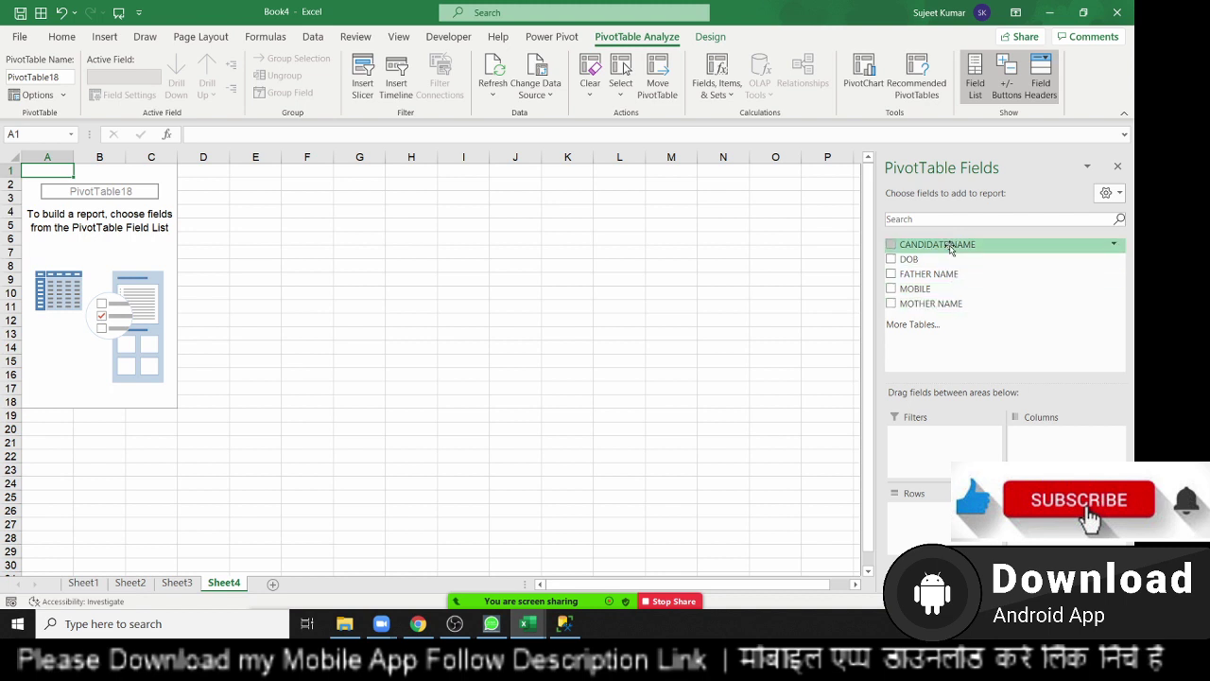
# Step: Open File Explorer, which lands on the Videos folder, to look for a data file
pyautogui.moveTo(576, 576)
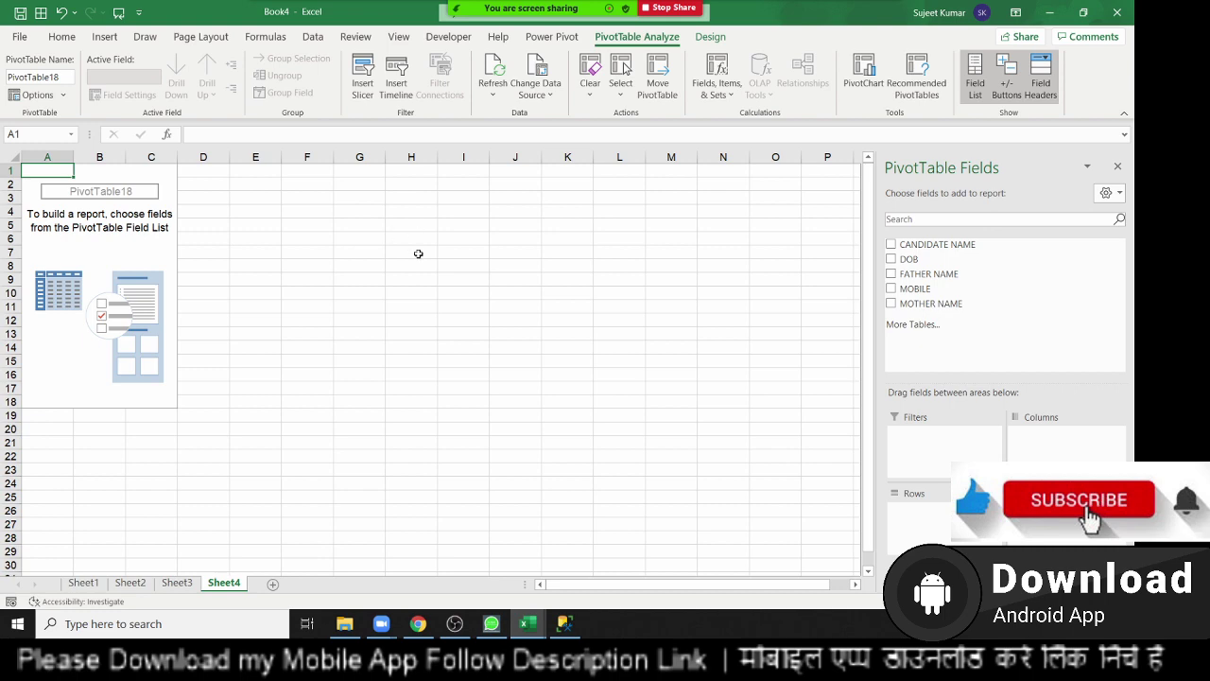
pyautogui.click(344, 623)
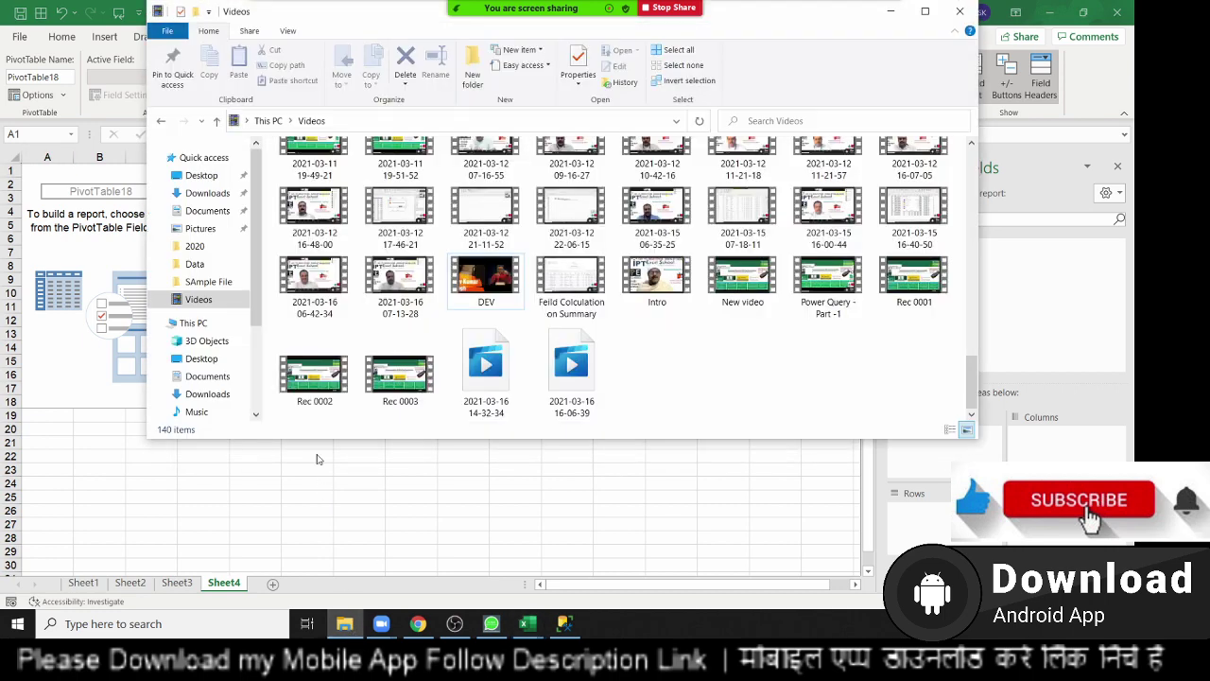
# Step: Browse the 2020 folder on drive E: and open the DATA workbook in Excel
pyautogui.click(201, 245)
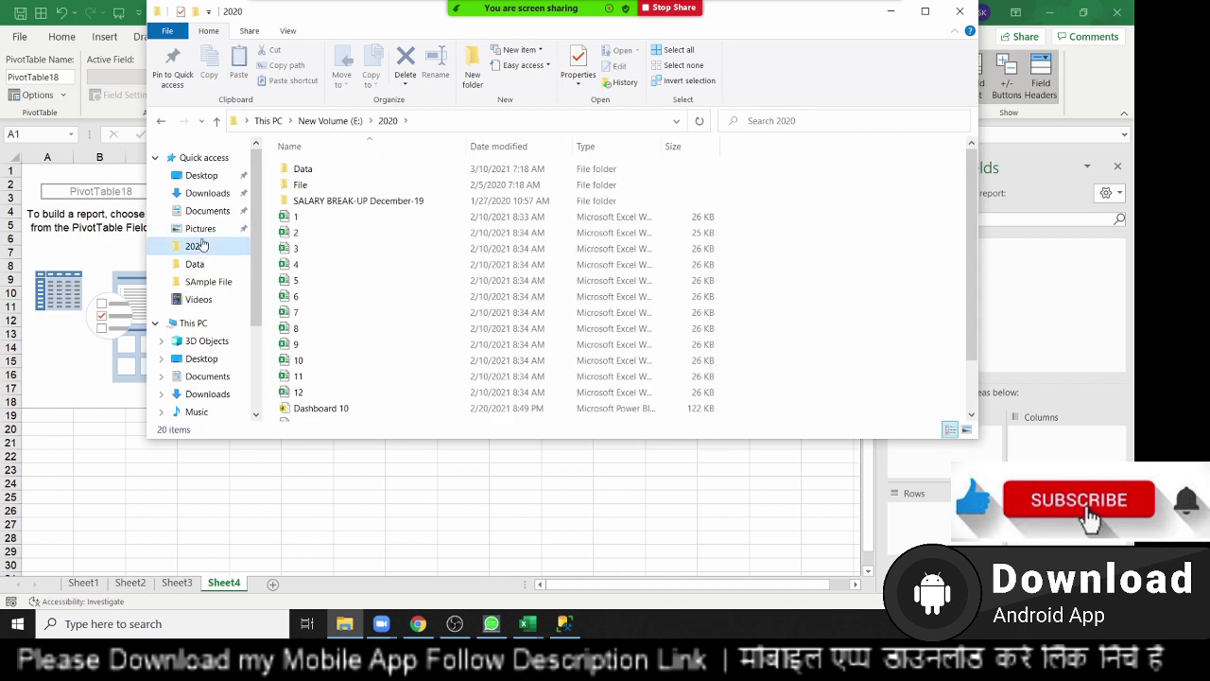
pyautogui.scroll(-2, 416, 393)
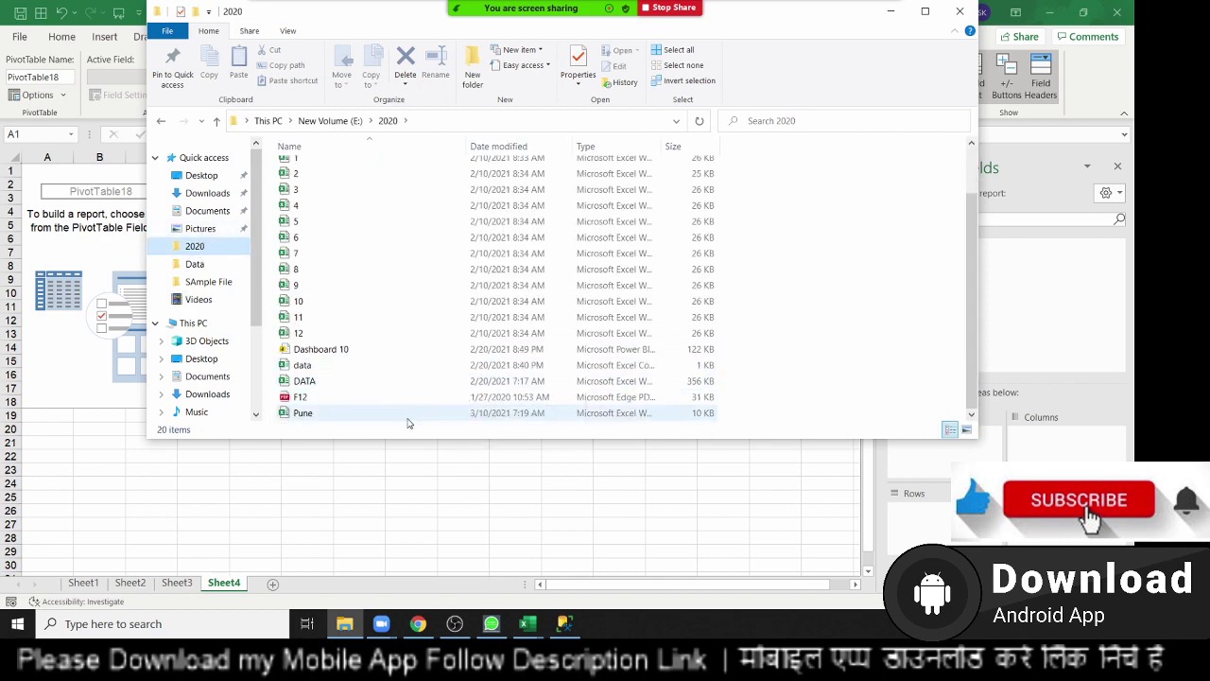
pyautogui.scroll(2, 406, 383)
pyautogui.scroll(-2, 404, 388)
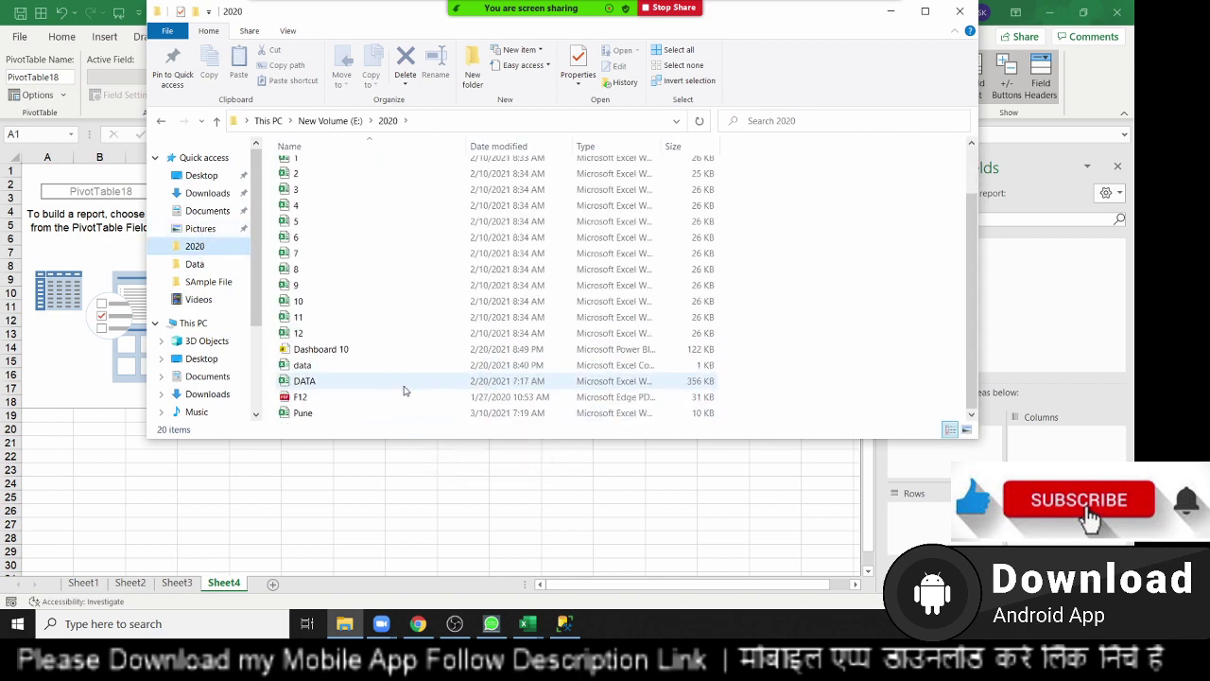
pyautogui.doubleClick(400, 382)
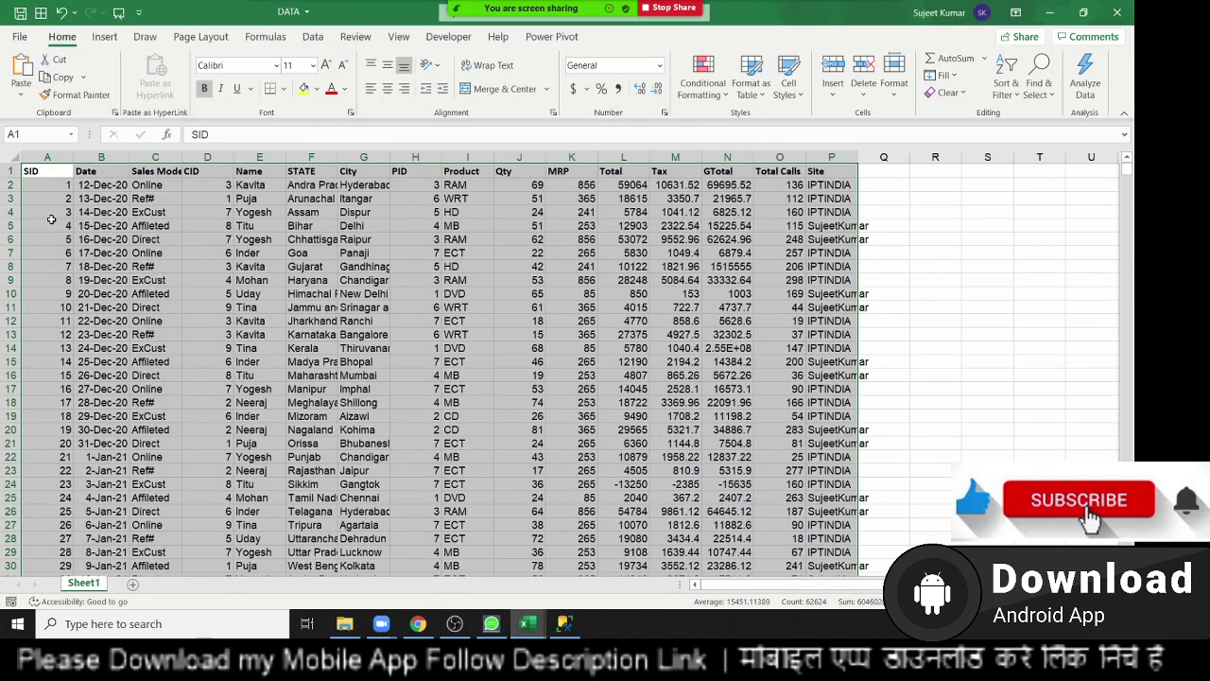
# Step: Copy the full sales table from the DATA workbook and bring up the Start menu
pyautogui.click(21, 37)
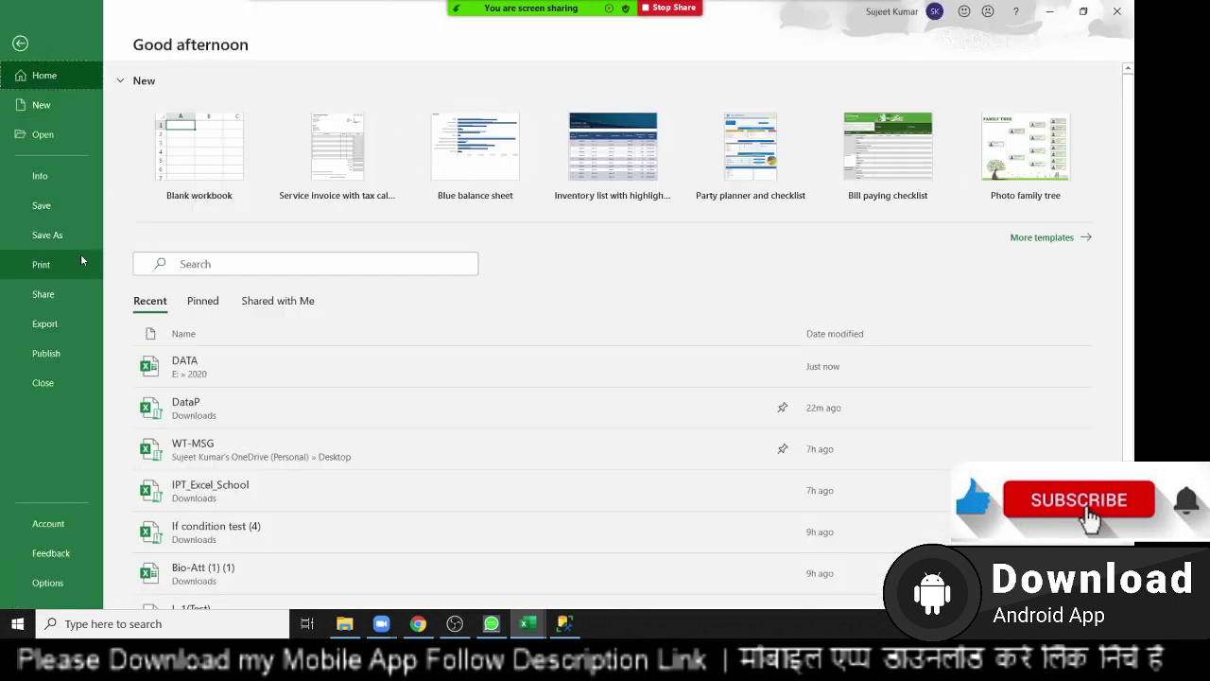
pyautogui.press('Escape')
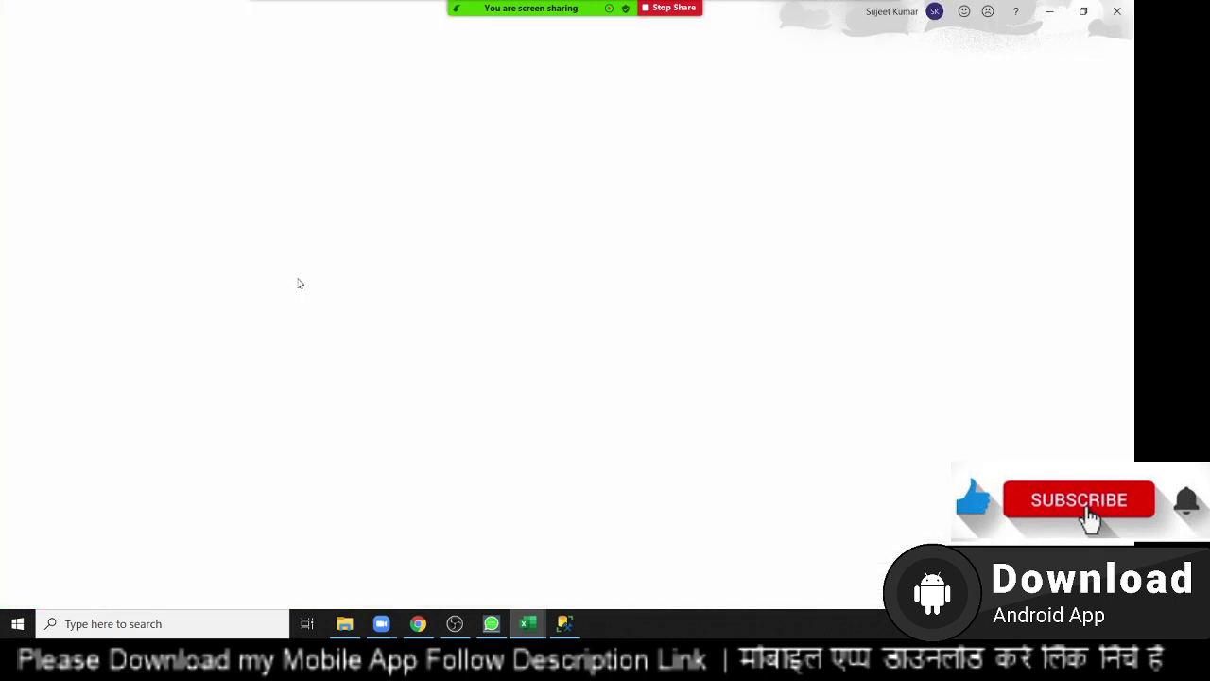
pyautogui.hotkey('ctrl', 'c')
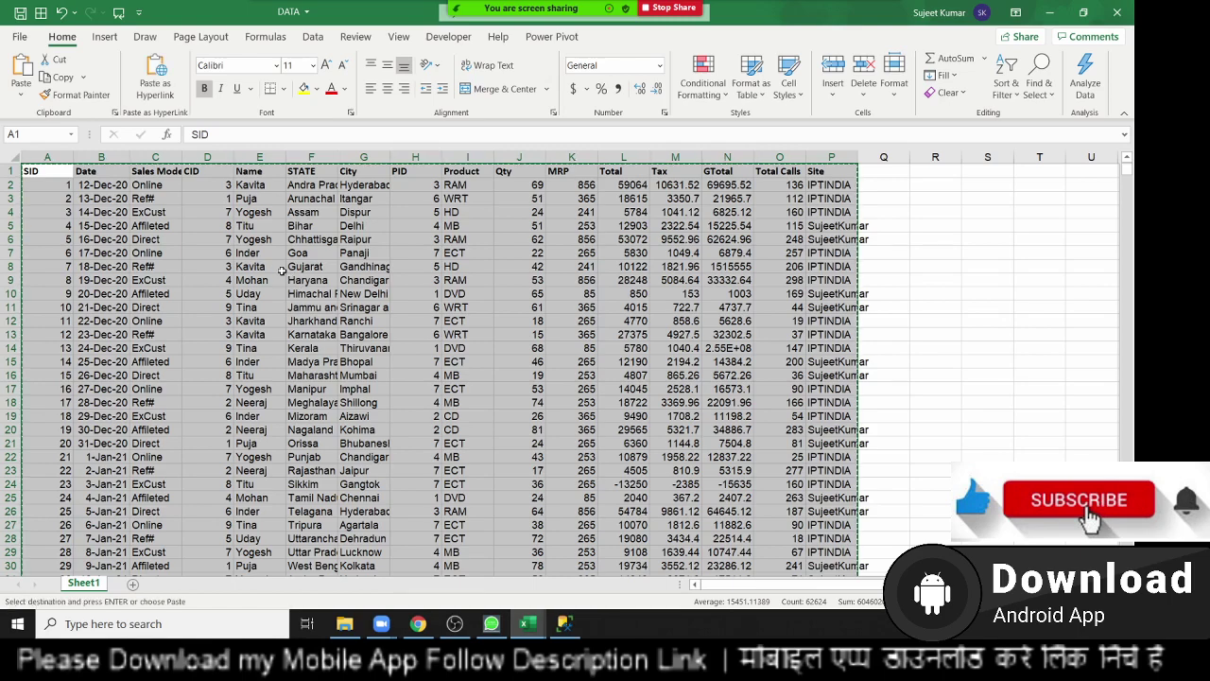
pyautogui.press('super')
# Step: Paste the copied sales rows into a new Notepad file and save it as DaTA5
pyautogui.write('n')
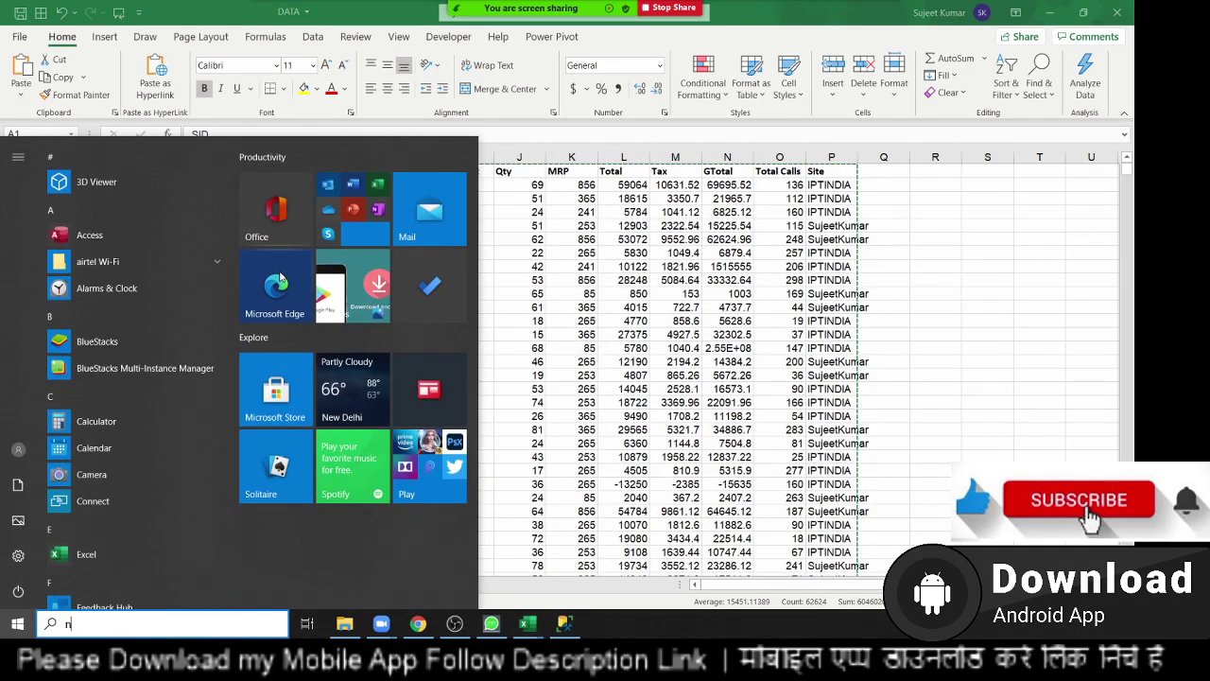
pyautogui.write('ote')
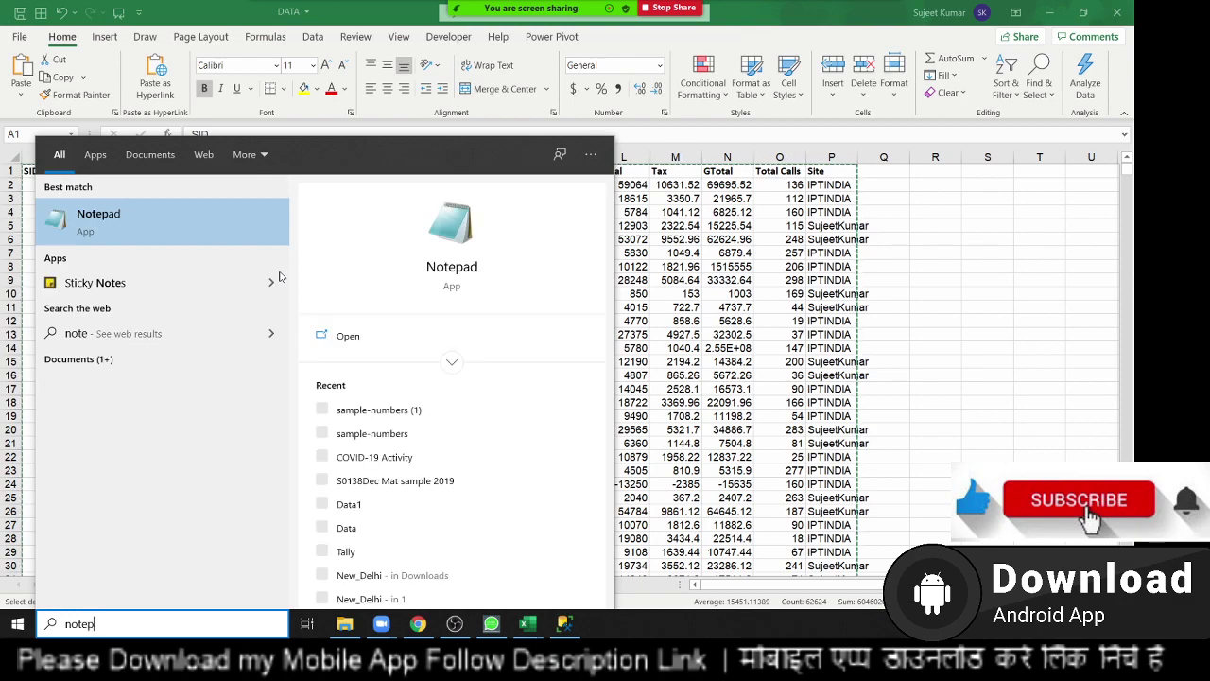
pyautogui.write('p')
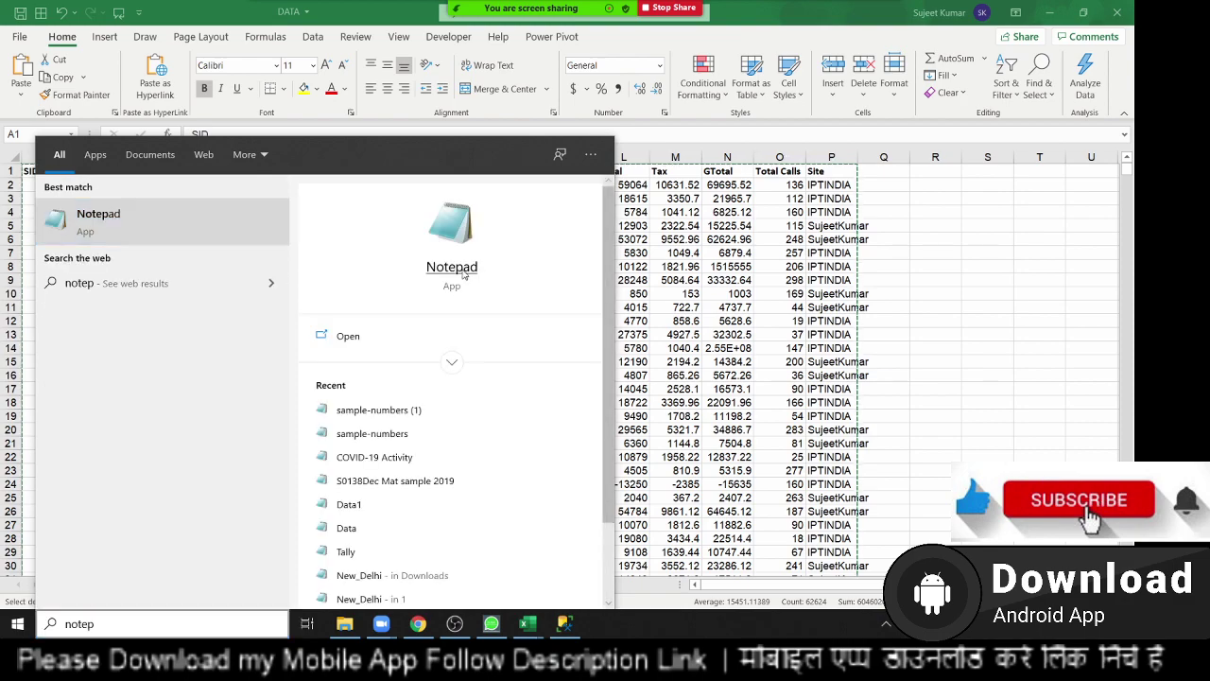
pyautogui.click(463, 269)
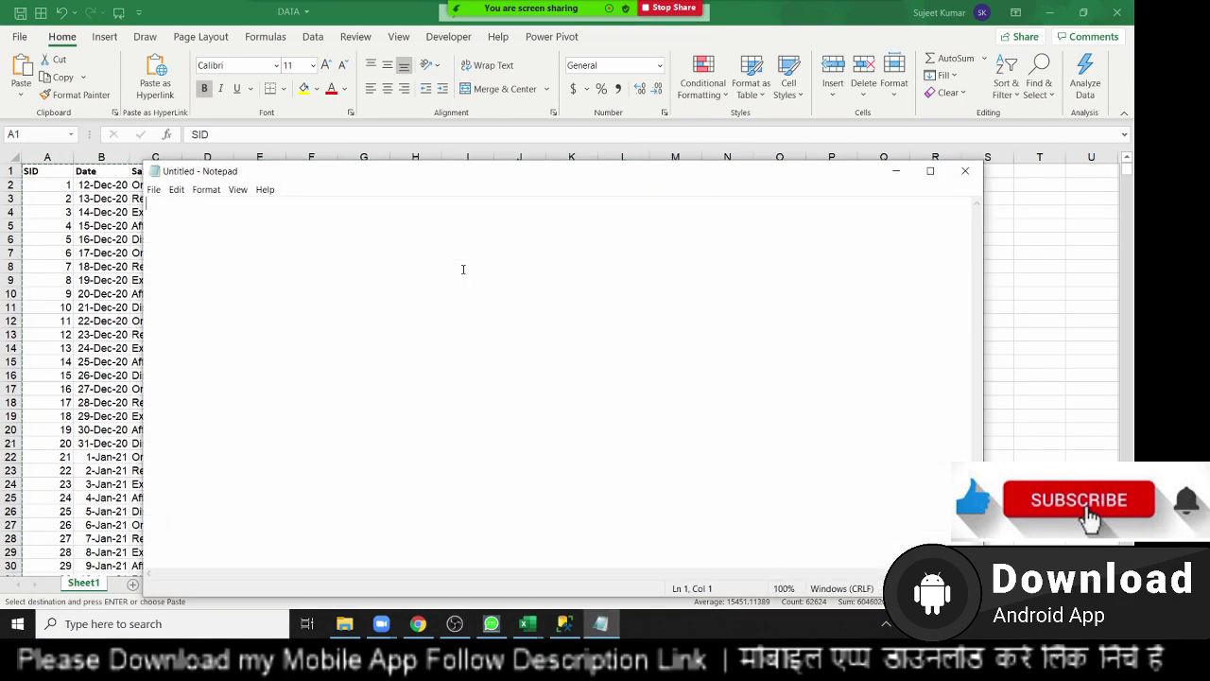
pyautogui.hotkey('ctrl', 'v')
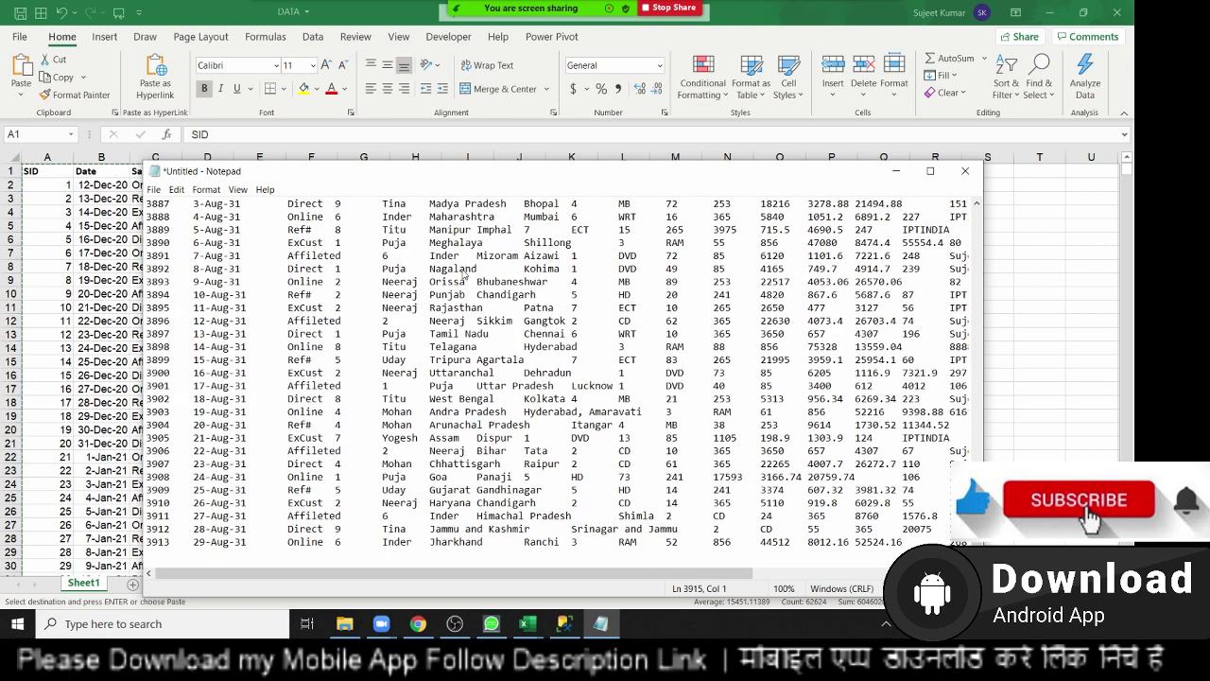
pyautogui.hotkey('ctrl', 's')
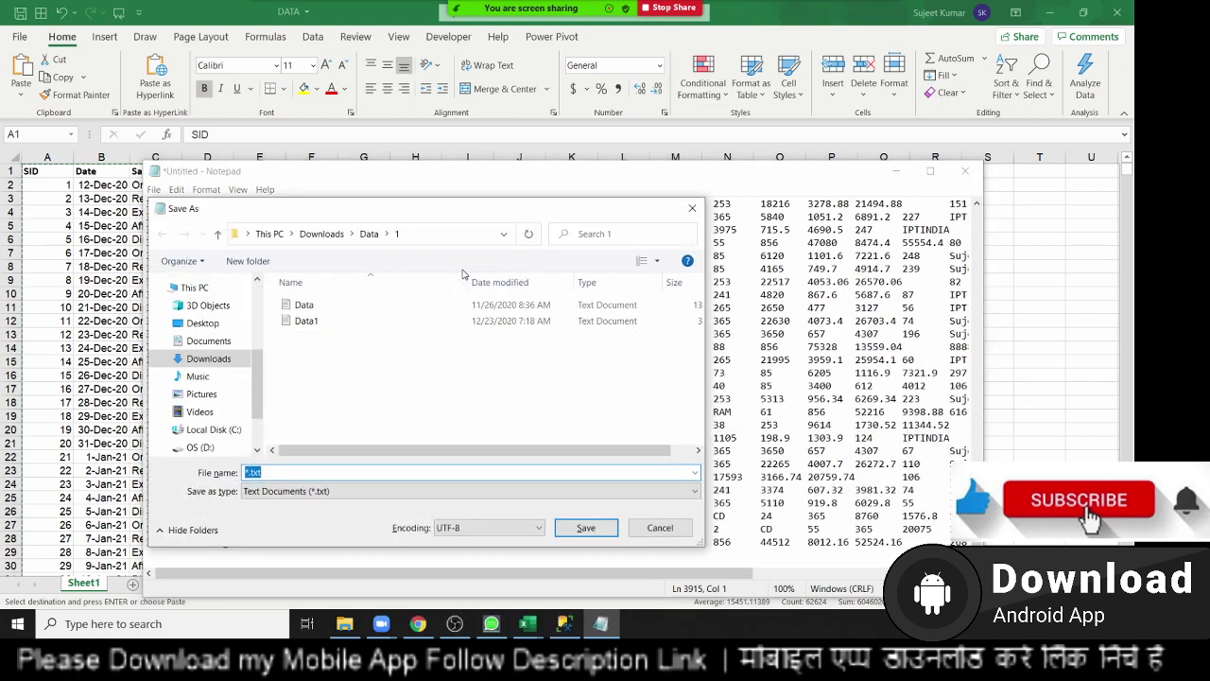
pyautogui.write('Da')
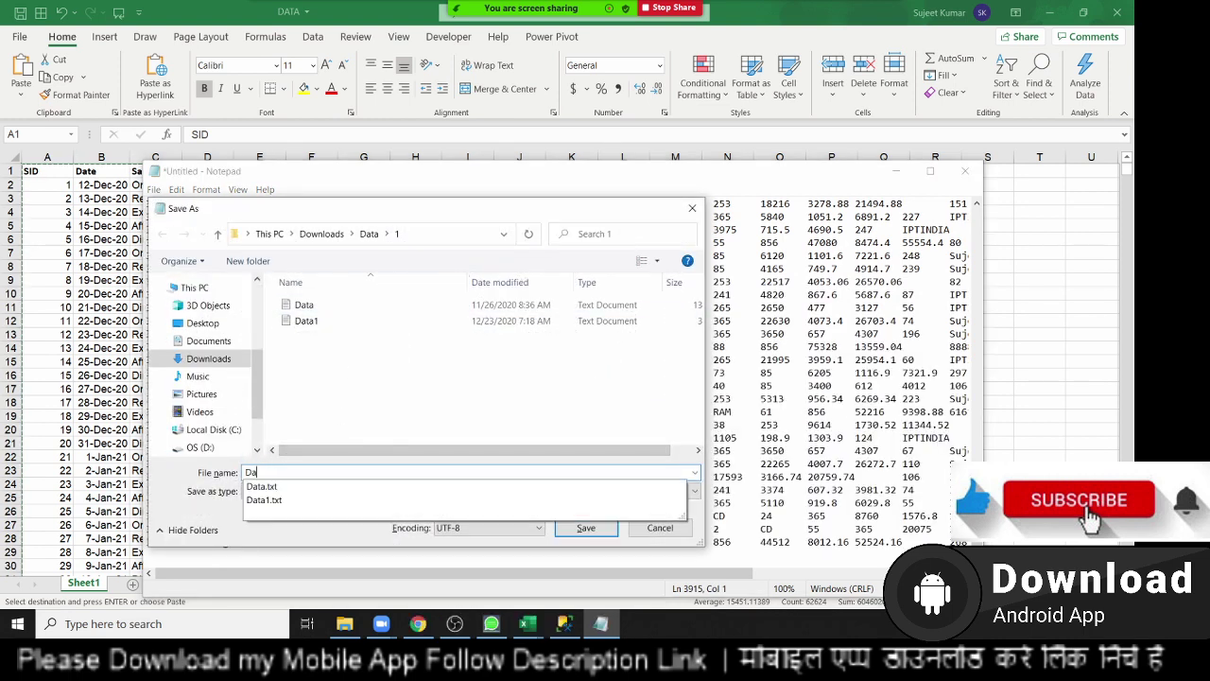
pyautogui.write('rta')
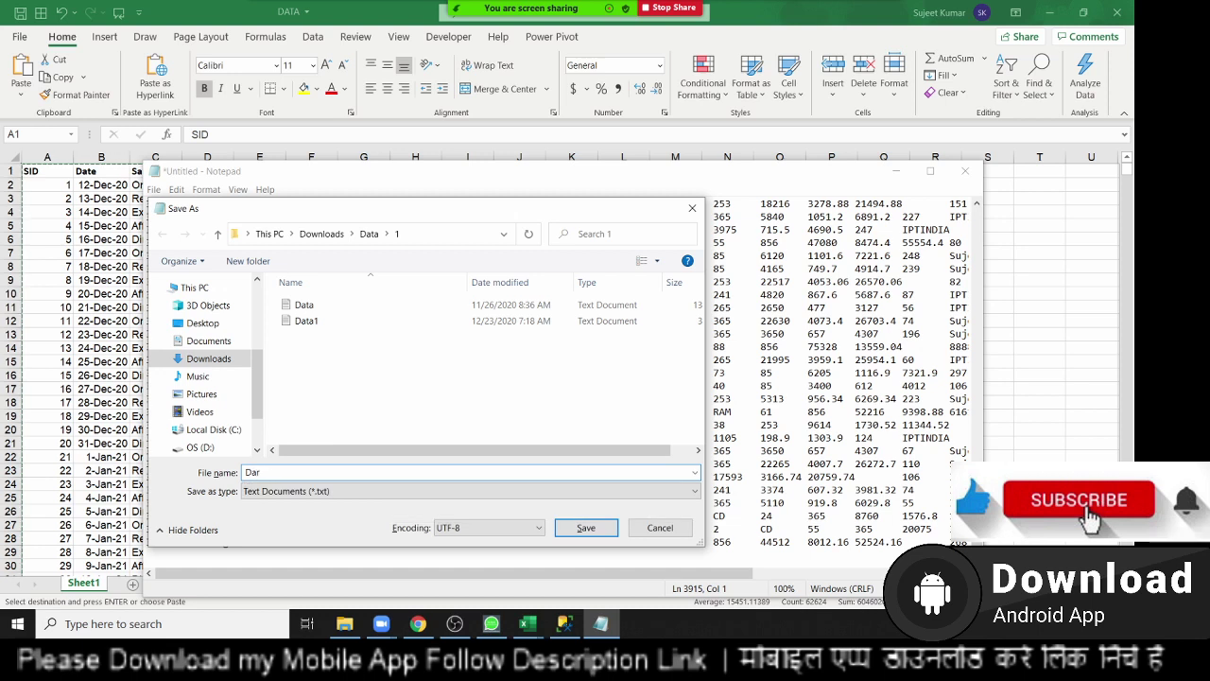
pyautogui.press('BackSpace')
pyautogui.write('tA')
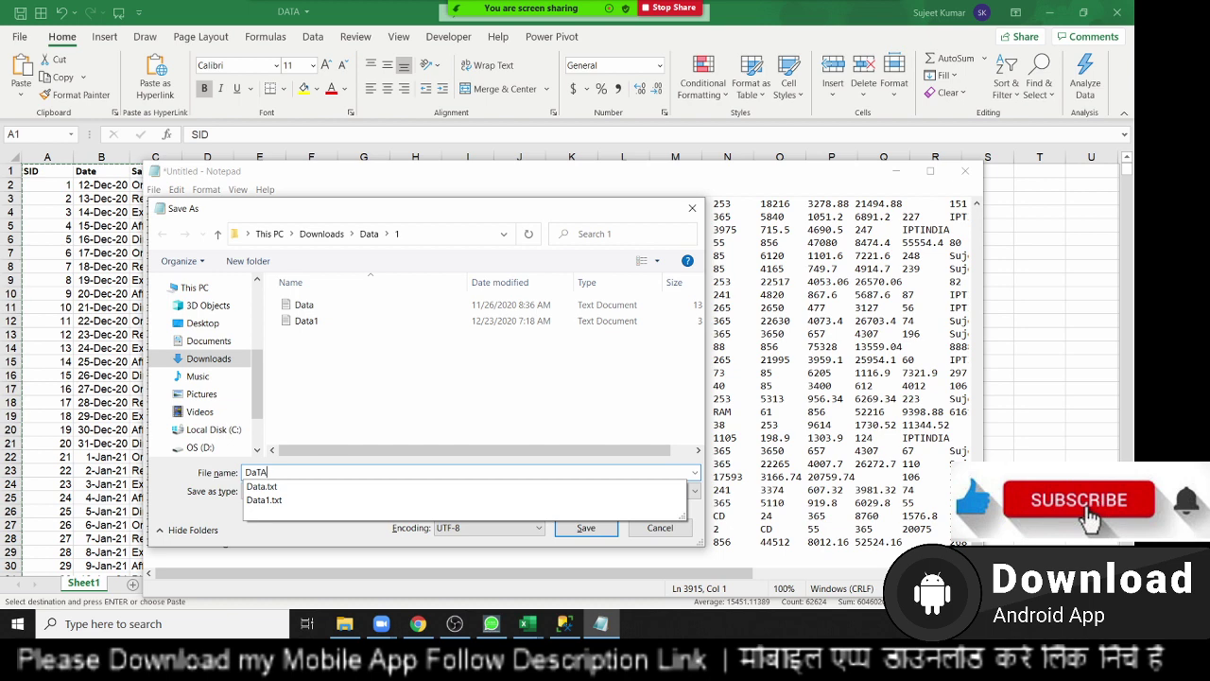
pyautogui.write('5')
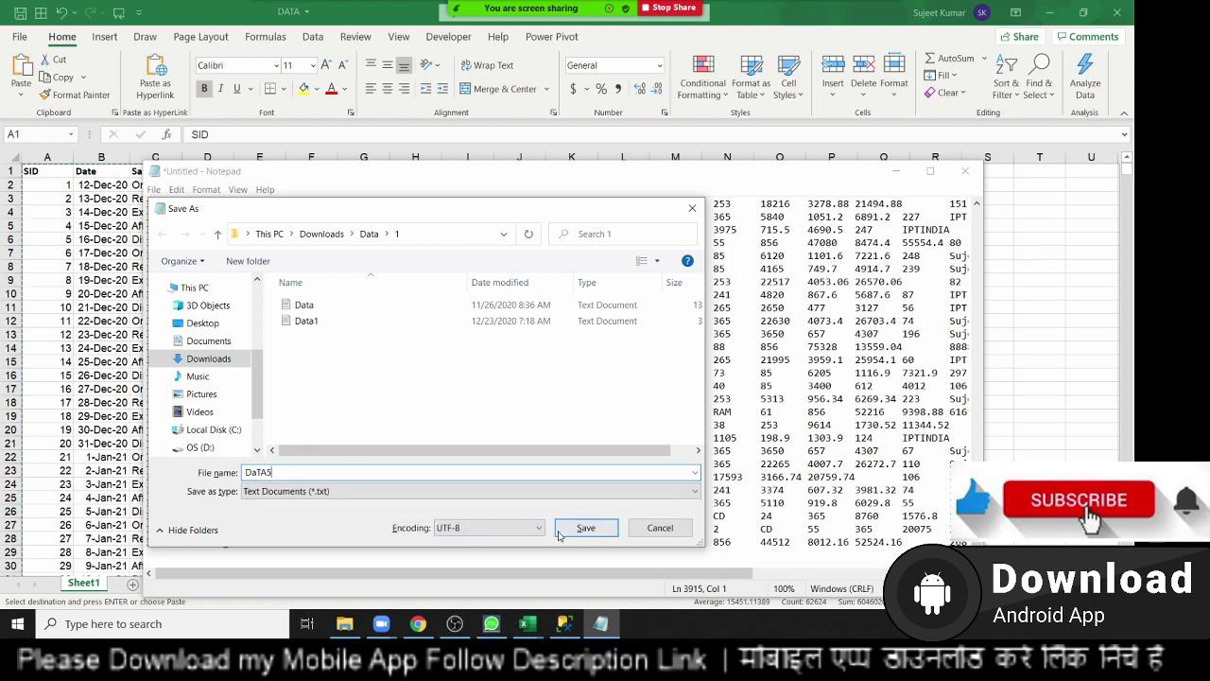
pyautogui.click(598, 531)
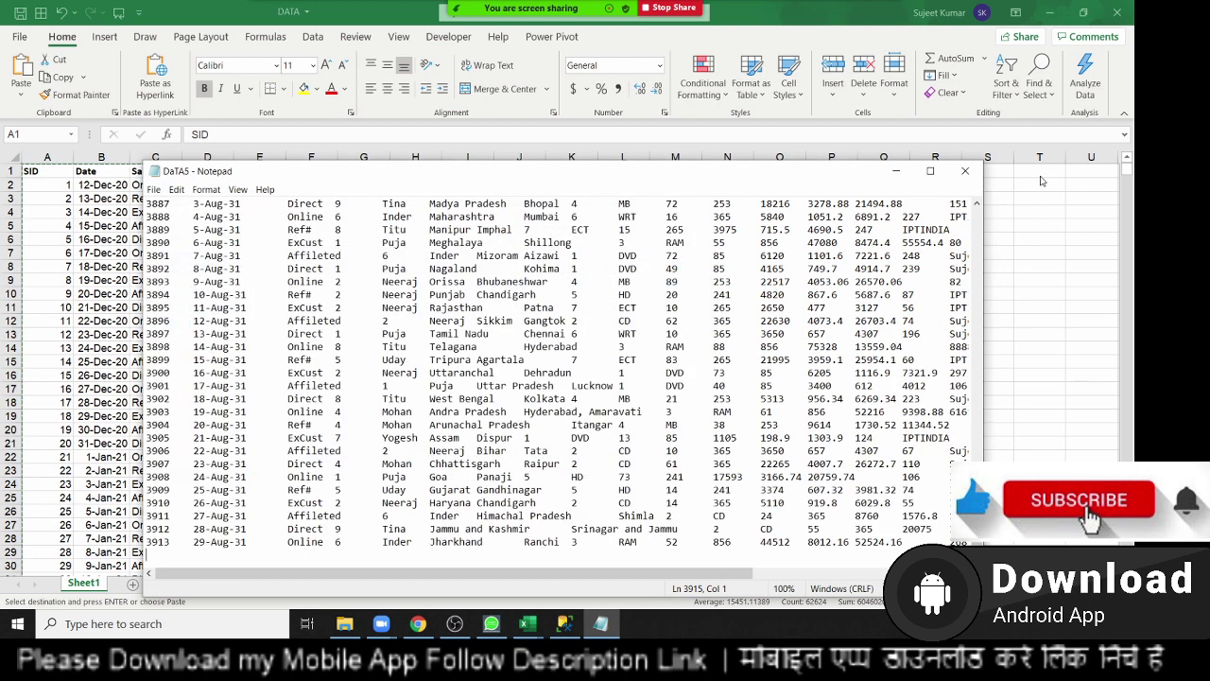
# Step: Close Notepad and the DATA workbook, and add a blank Sheet5 to Book4
pyautogui.click(965, 170)
pyautogui.click(1117, 12)
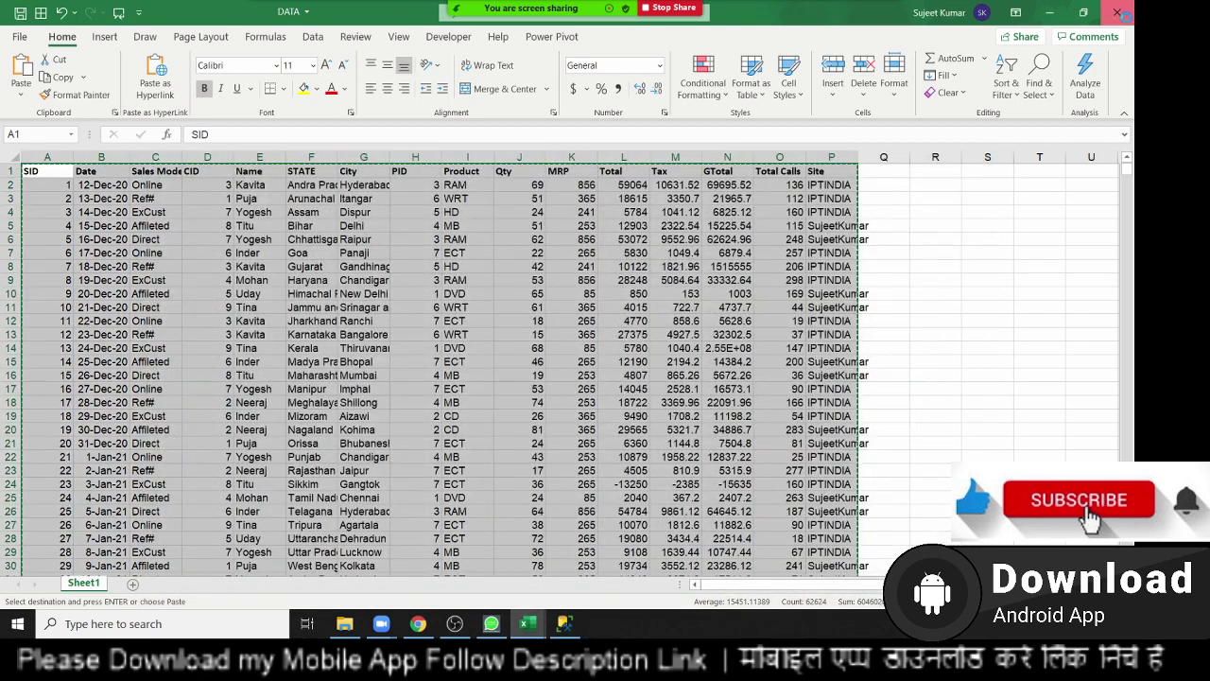
pyautogui.click(571, 361)
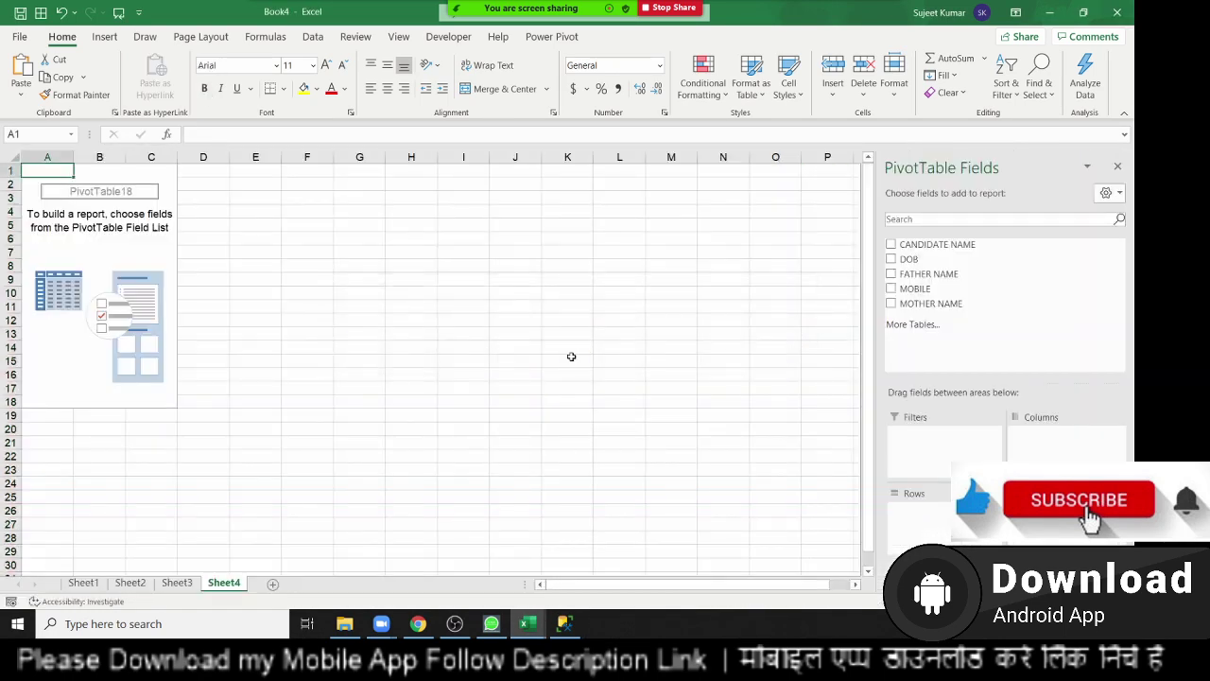
pyautogui.click(273, 583)
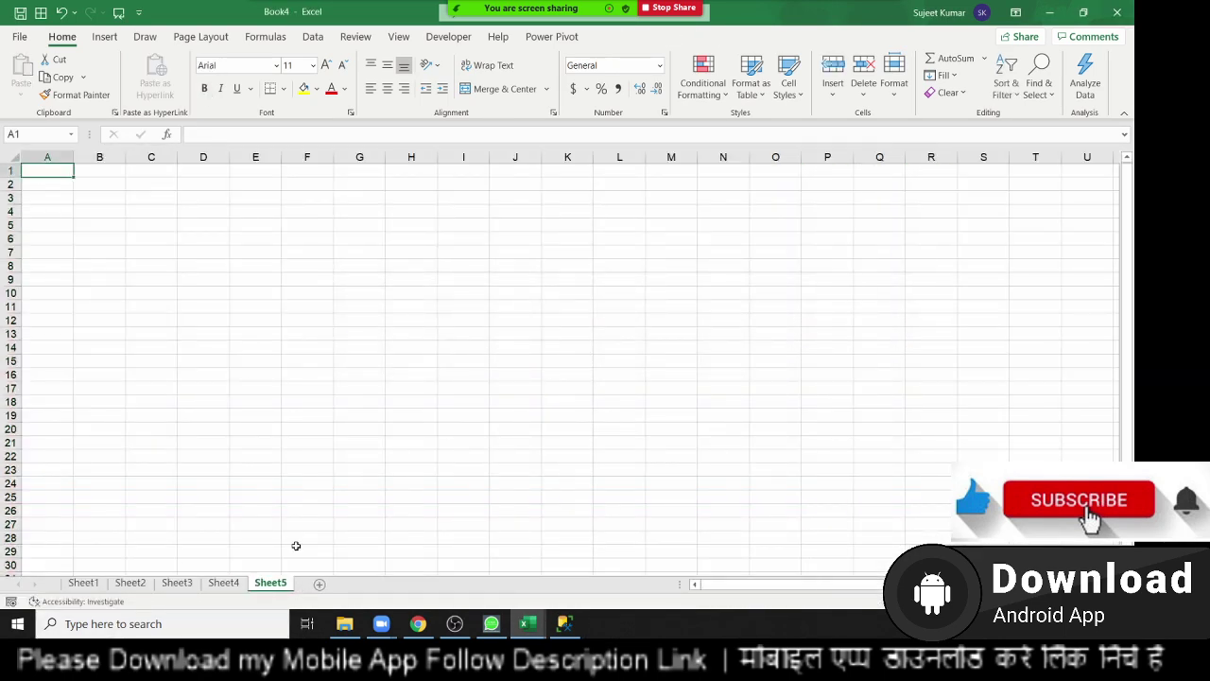
pyautogui.click(104, 36)
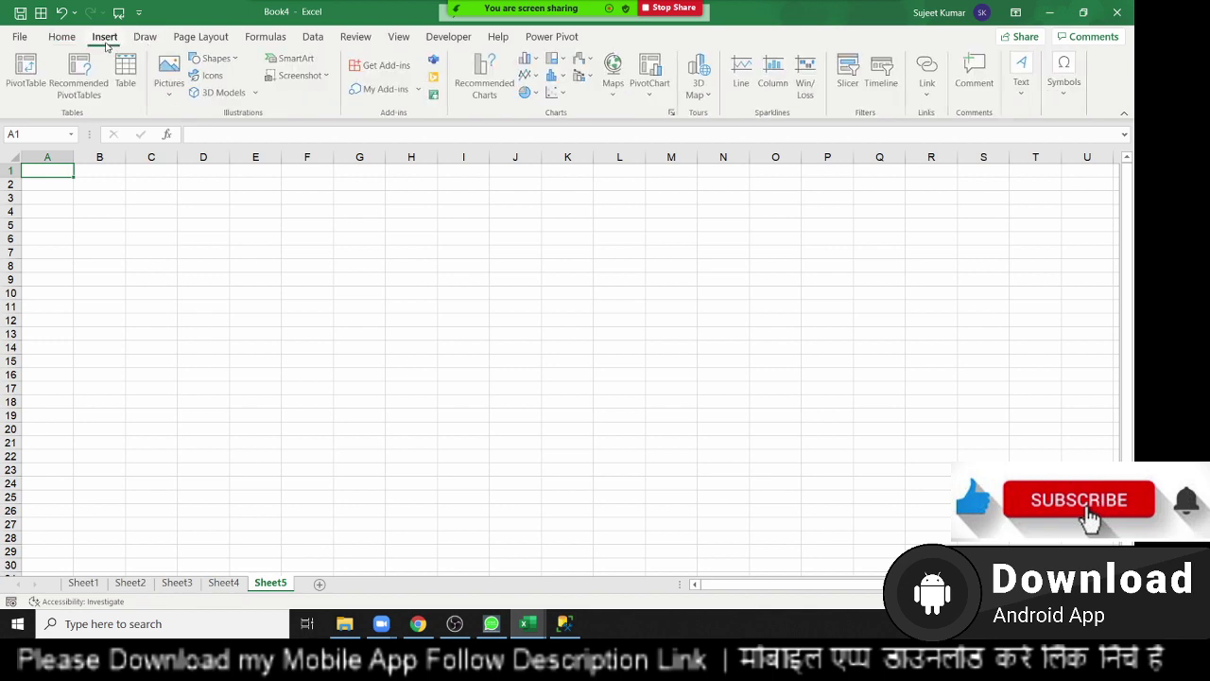
# Step: Start a PivotTable from an external source, browsing Downloads with All Files shown, newest first
pyautogui.click(27, 76)
pyautogui.click(520, 297)
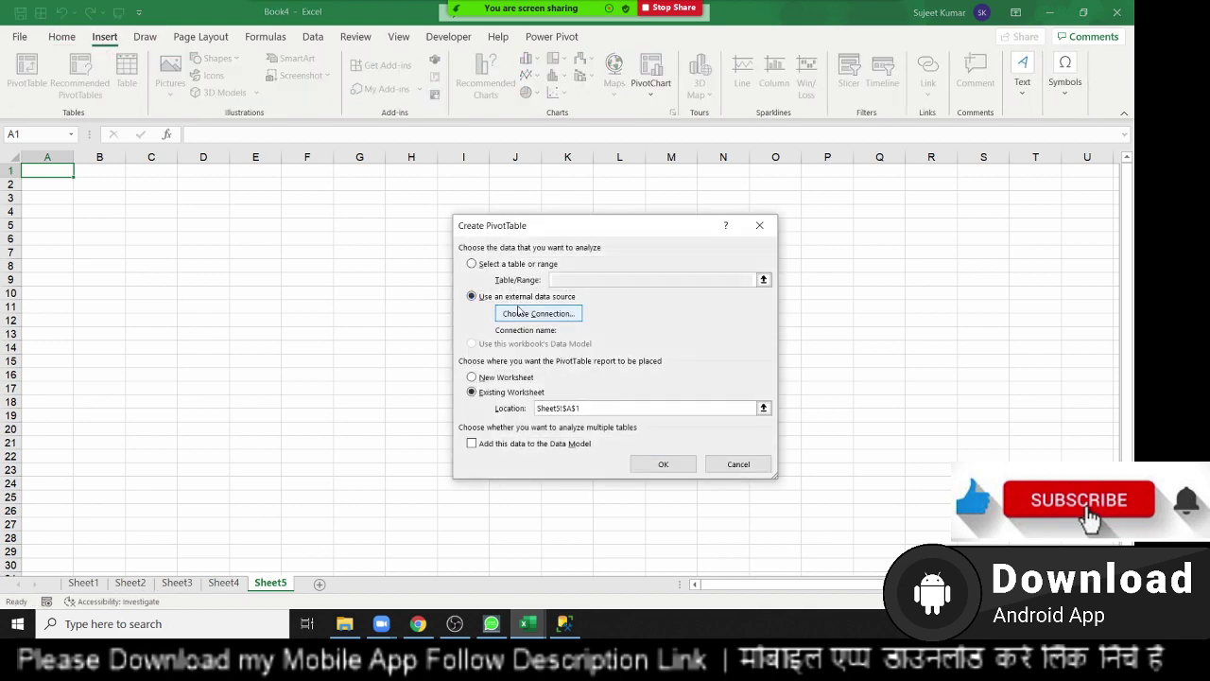
pyautogui.click(534, 313)
pyautogui.click(478, 514)
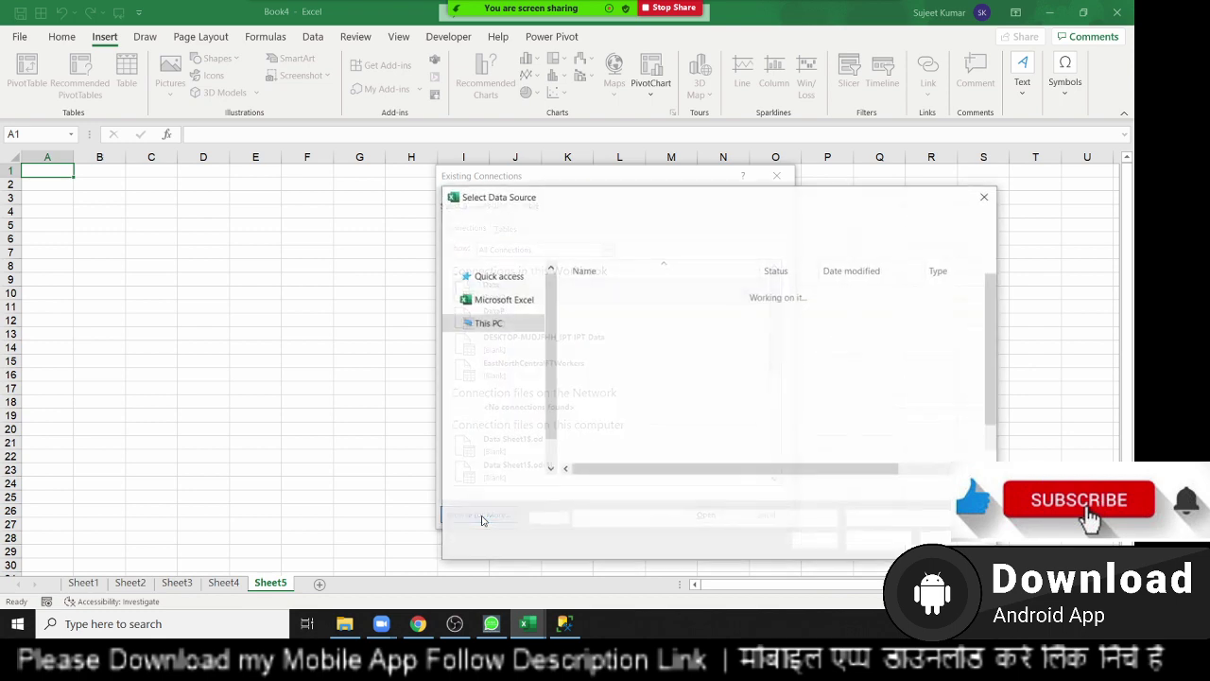
pyautogui.click(501, 347)
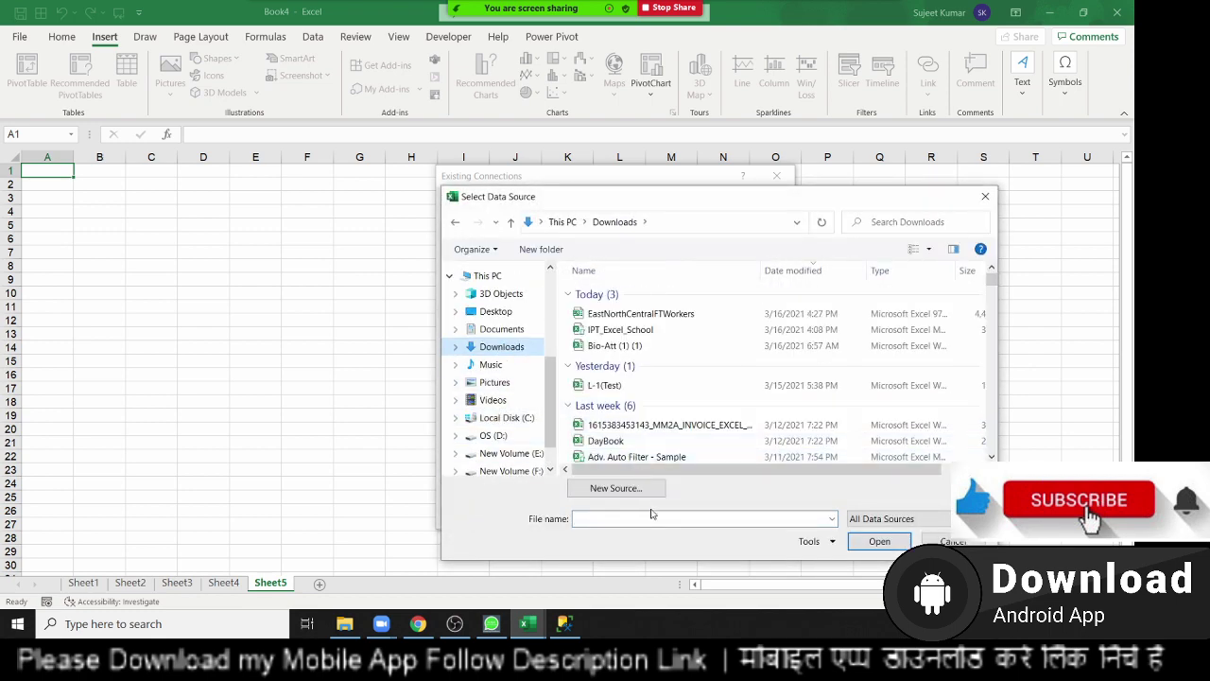
pyautogui.click(864, 519)
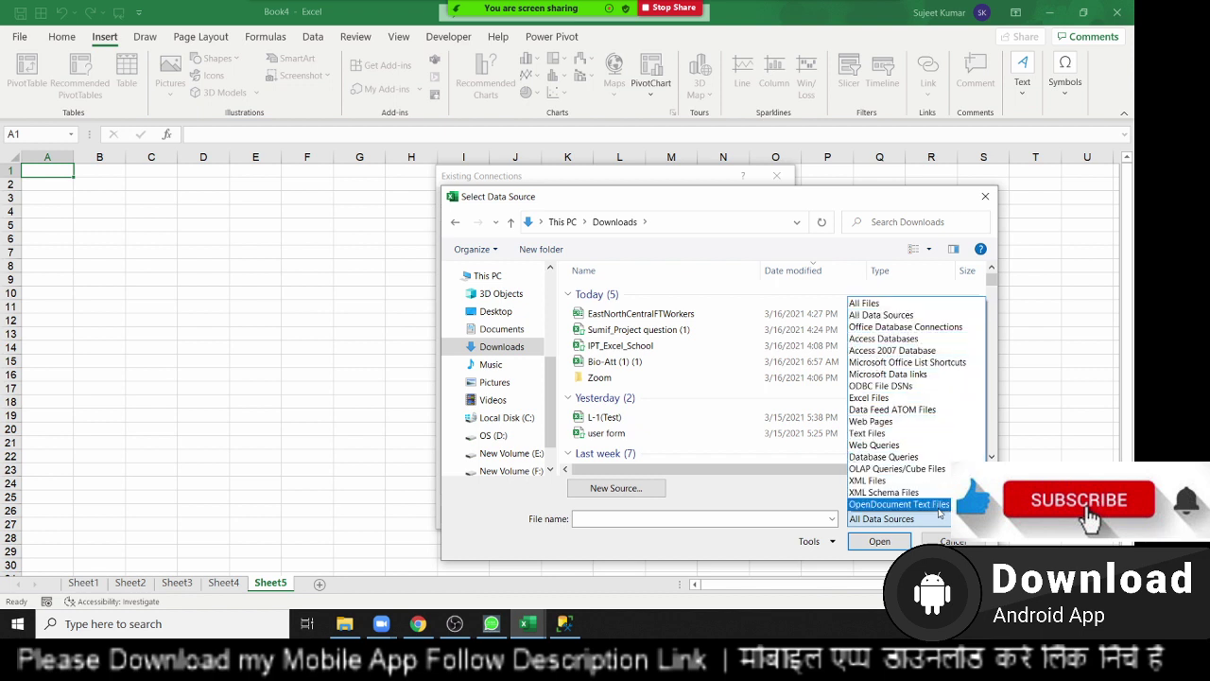
pyautogui.click(910, 304)
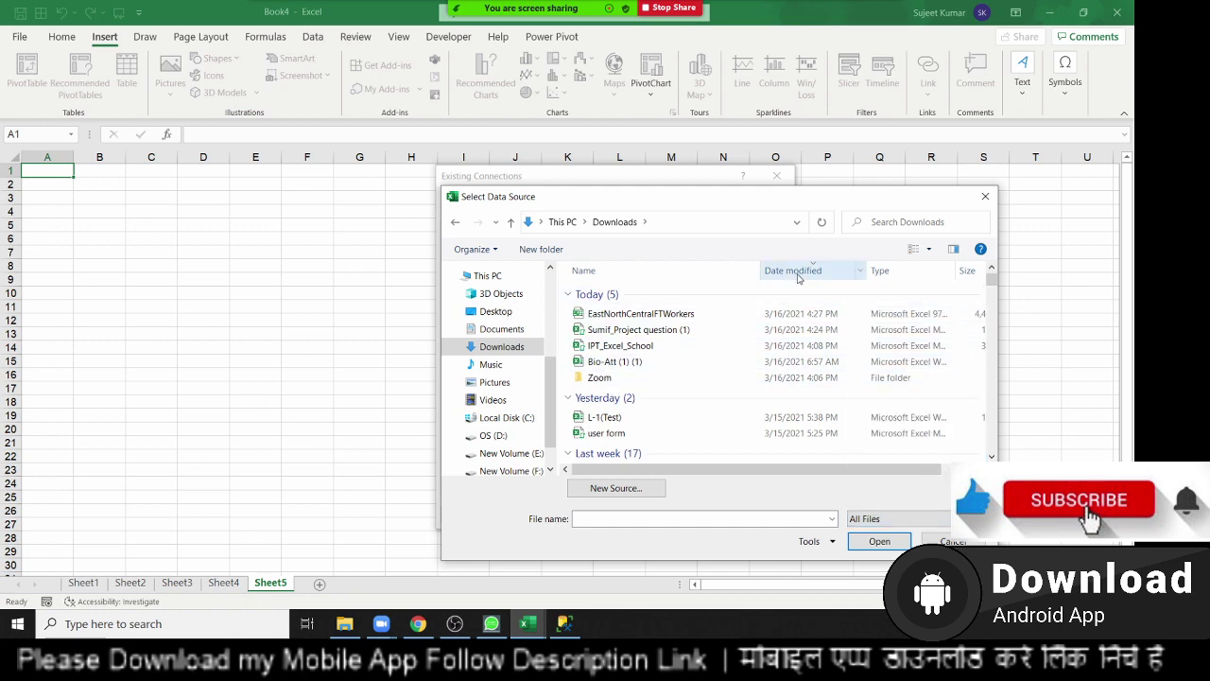
pyautogui.scroll(-3, 696, 327)
pyautogui.scroll(3, 693, 333)
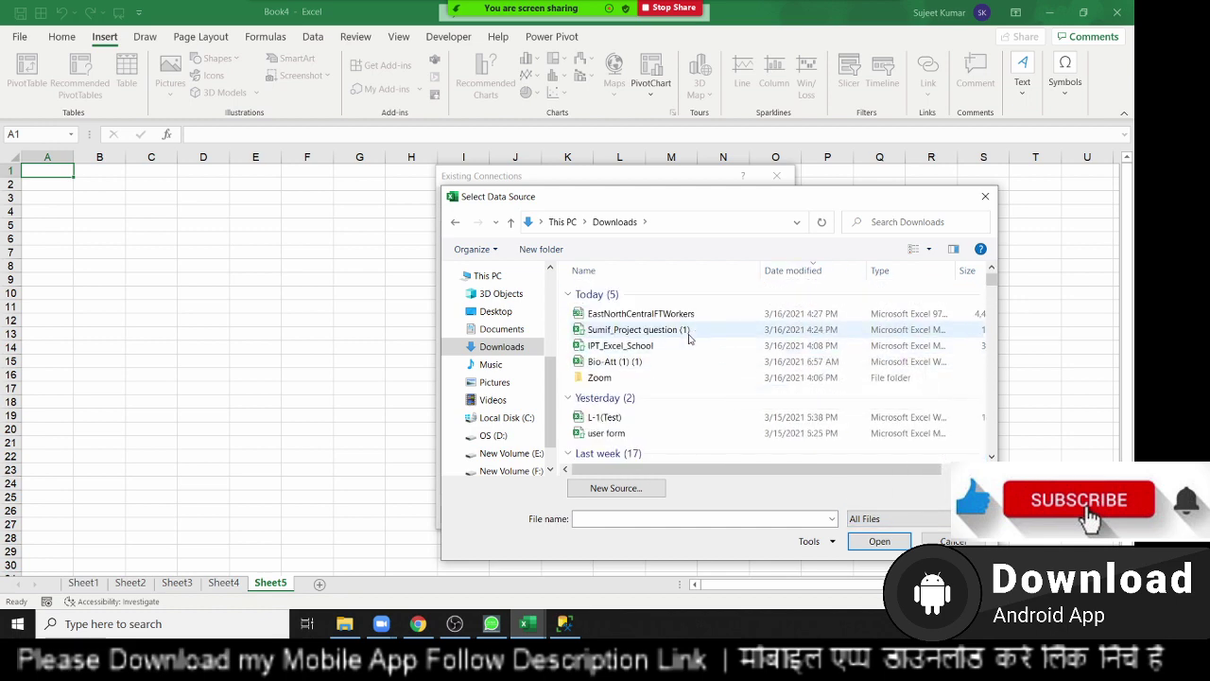
pyautogui.click(797, 273)
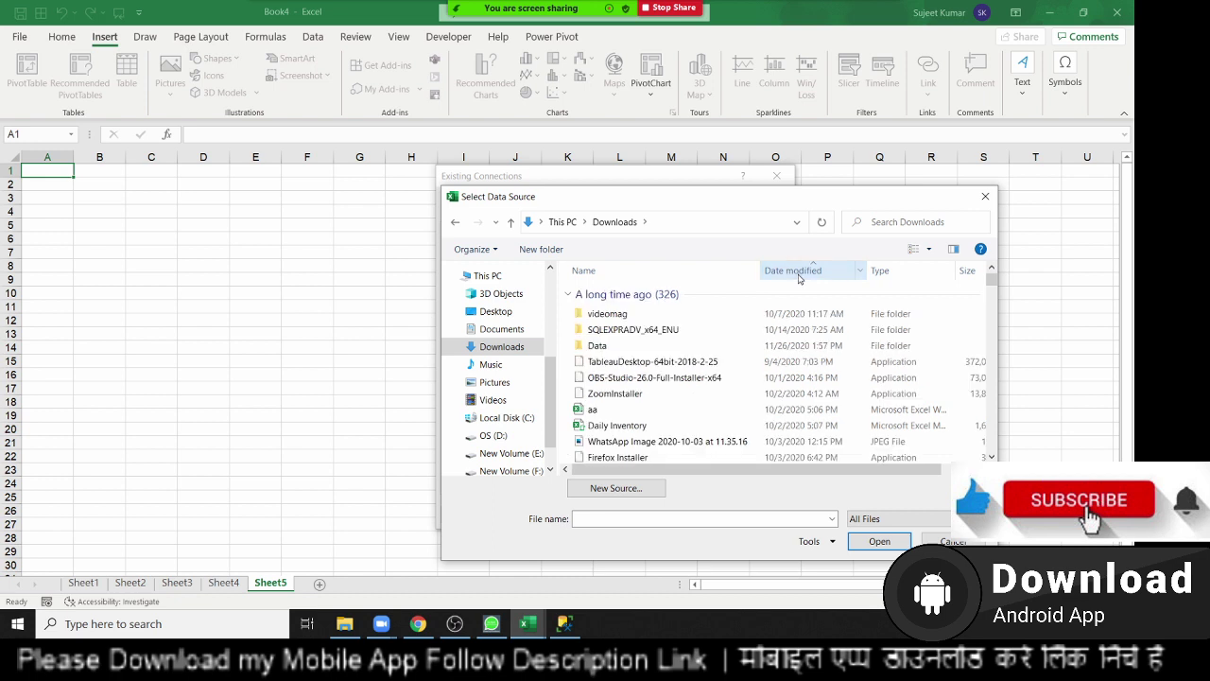
pyautogui.click(799, 274)
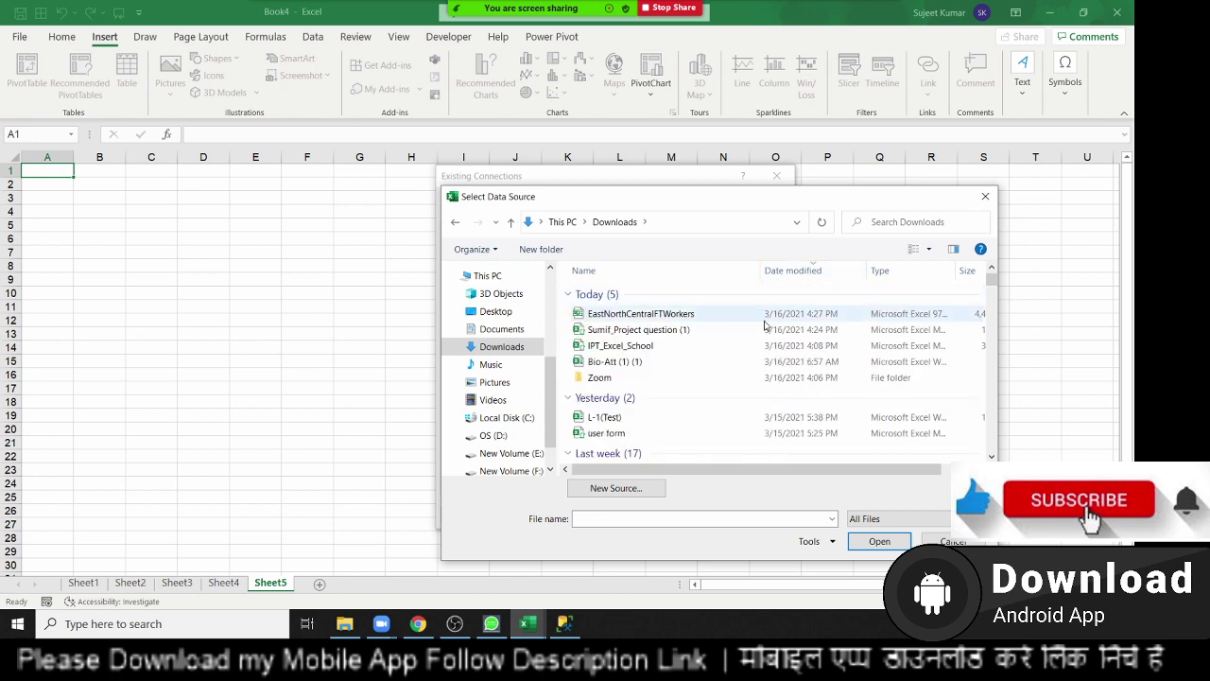
pyautogui.click(901, 519)
pyautogui.click(901, 520)
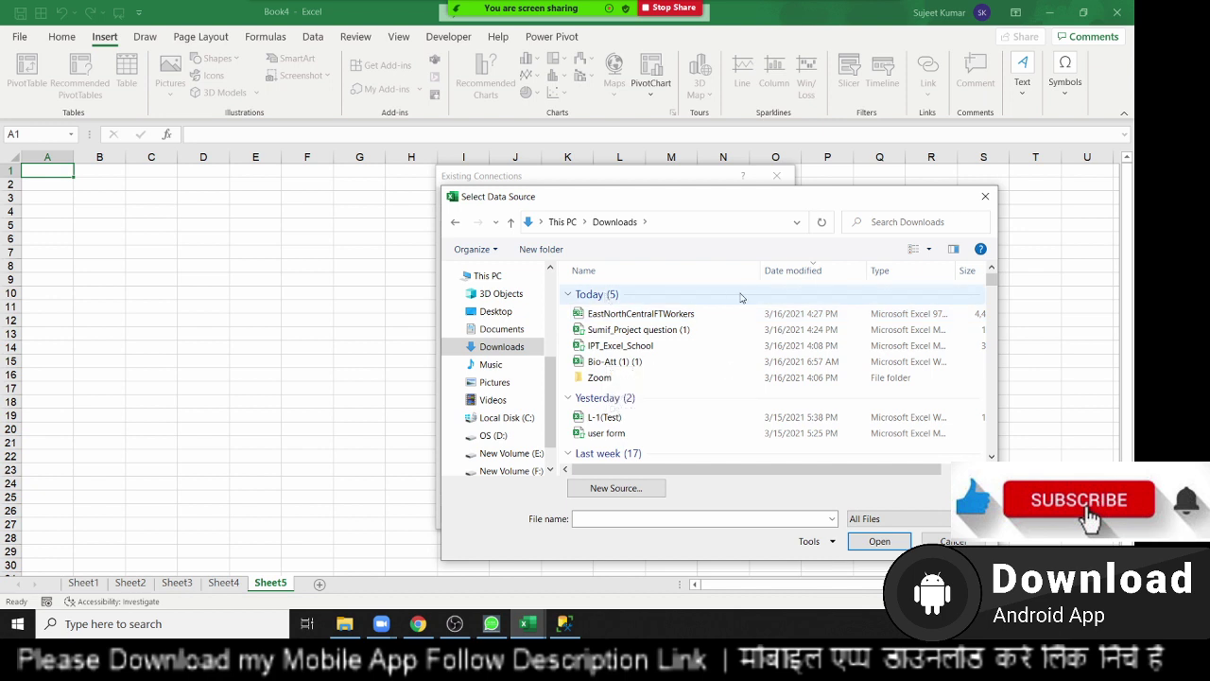
# Step: Search the folder for 'data5' and open the DaTA5 text file as the source
pyautogui.click(649, 357)
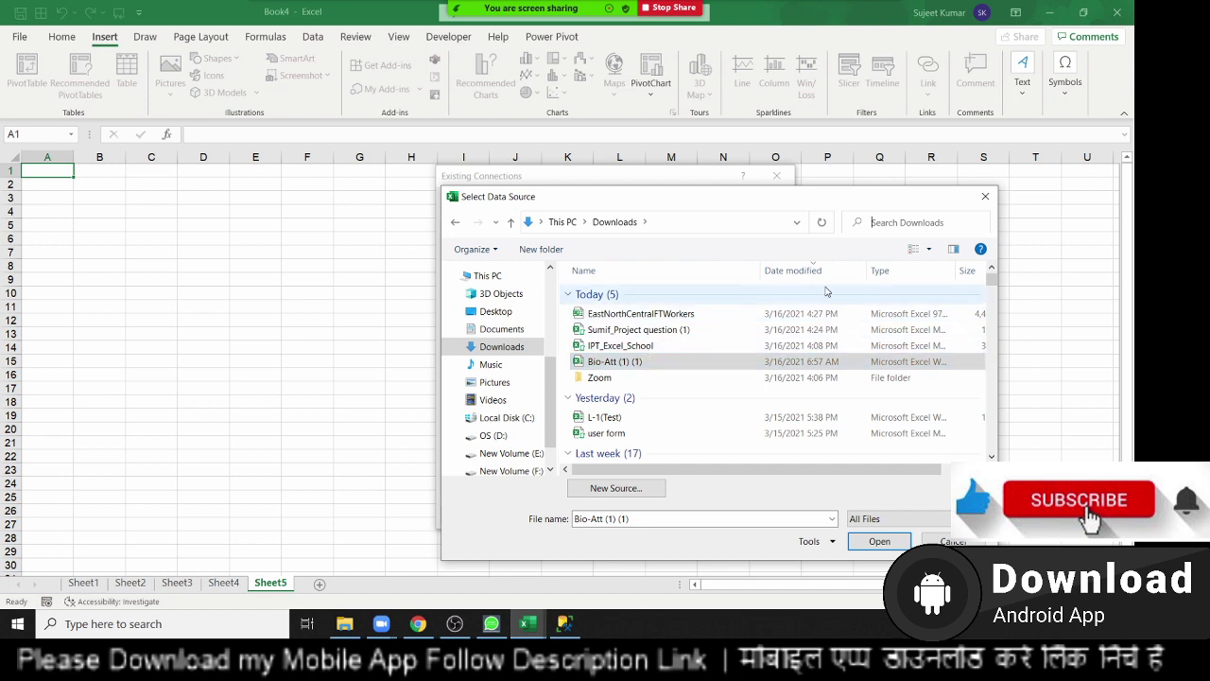
pyautogui.click(677, 330)
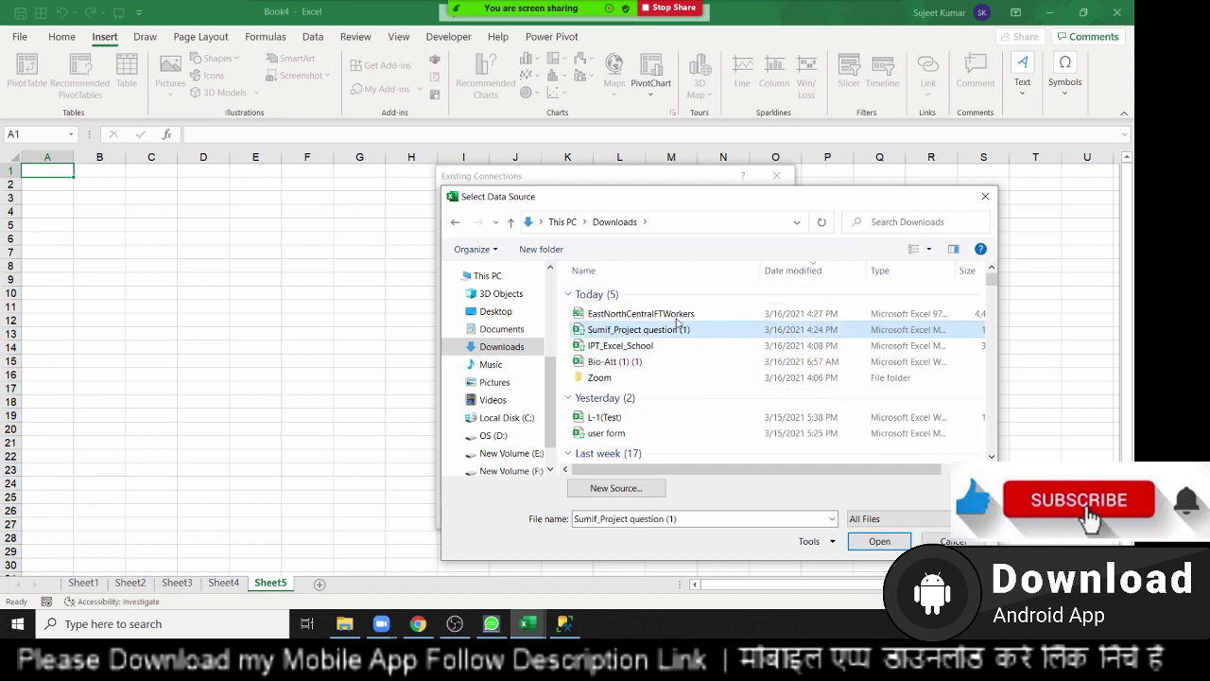
pyautogui.click(679, 318)
pyautogui.click(679, 329)
pyautogui.press('n')
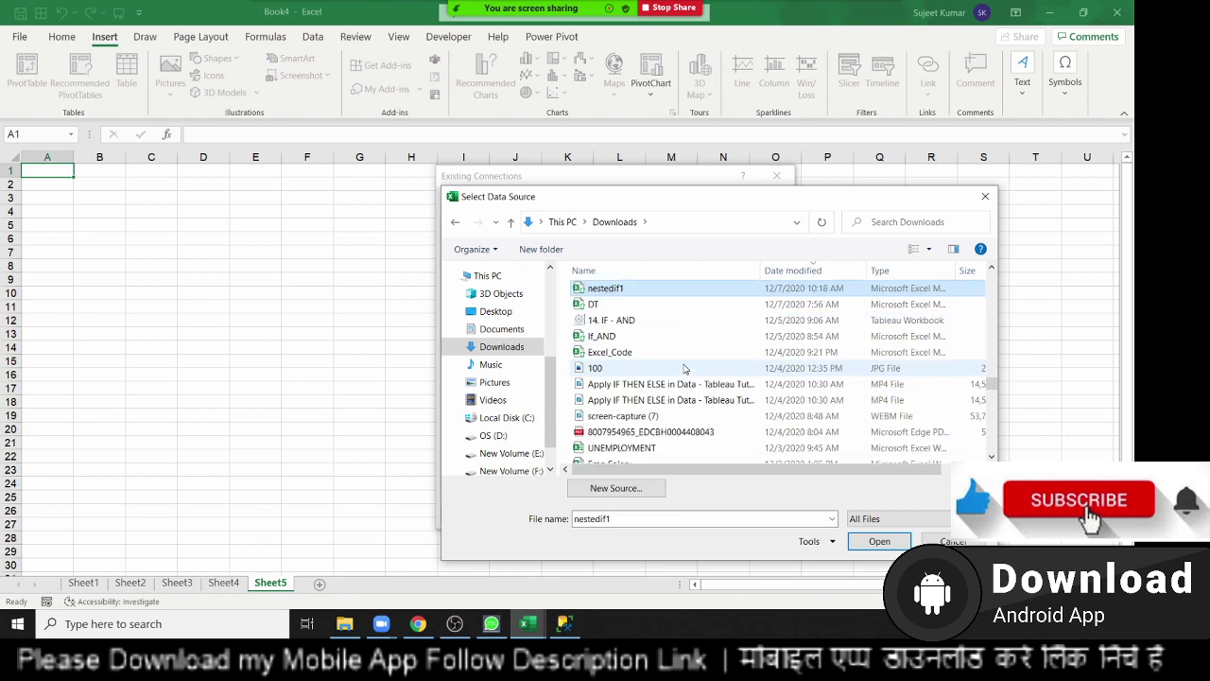
pyautogui.press('n')
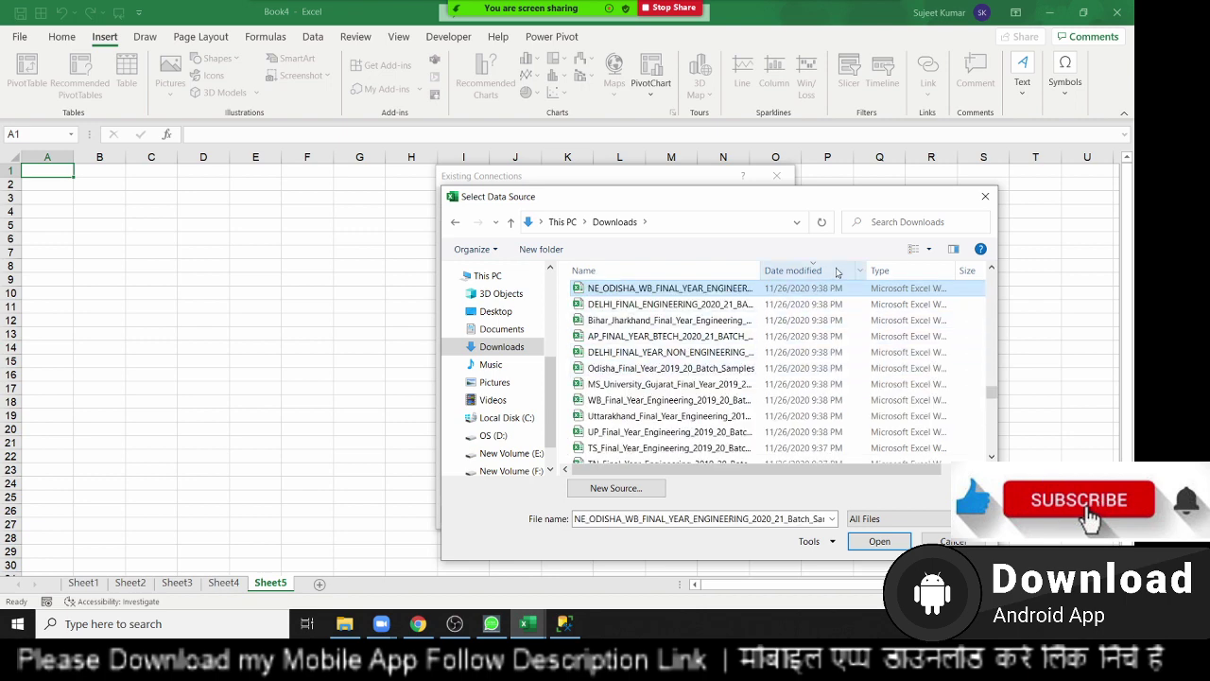
pyautogui.click(876, 224)
pyautogui.write('data')
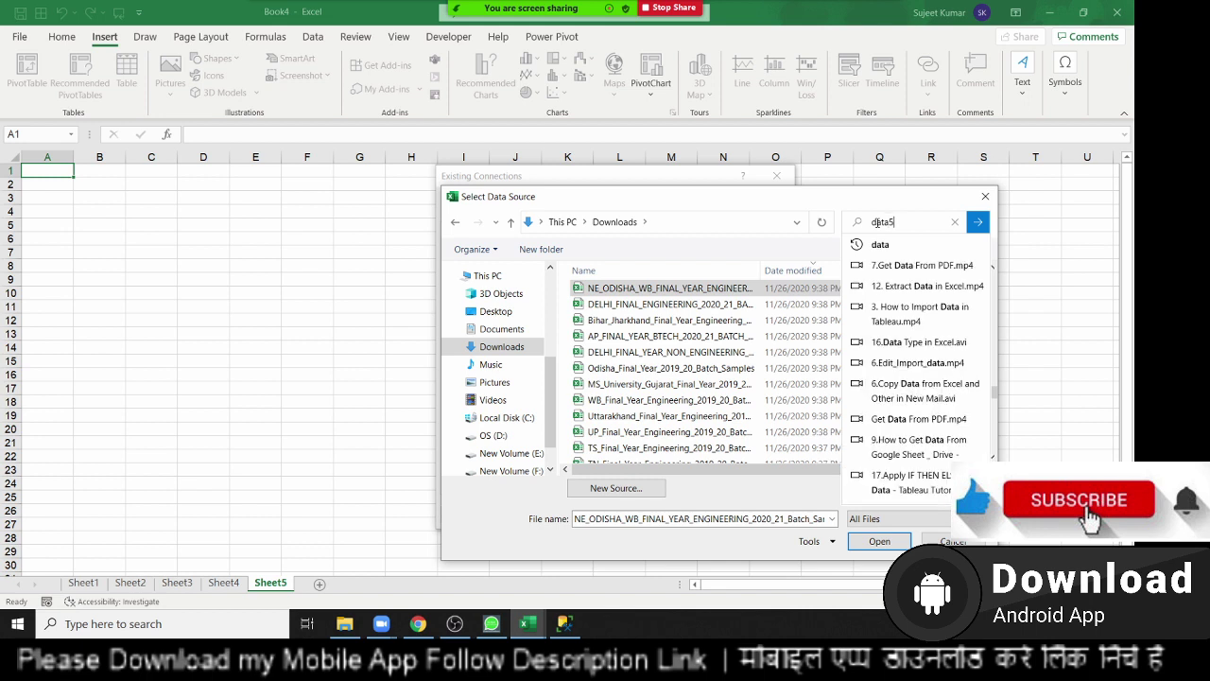
pyautogui.write('5')
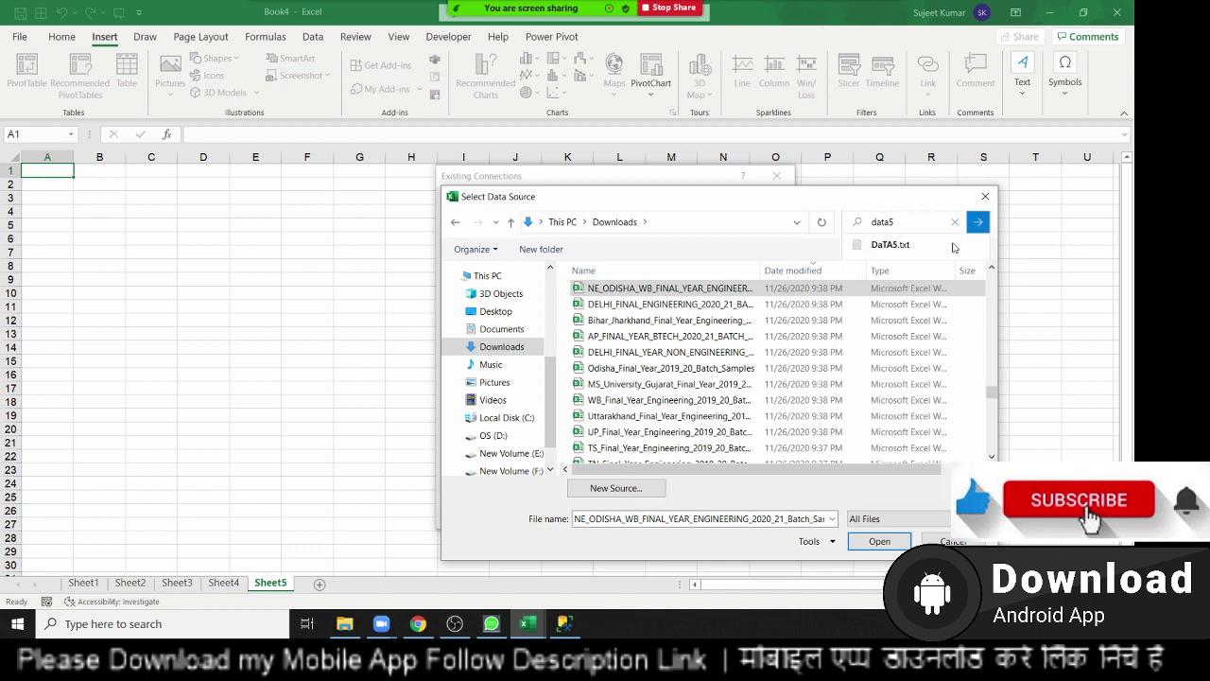
pyautogui.click(983, 224)
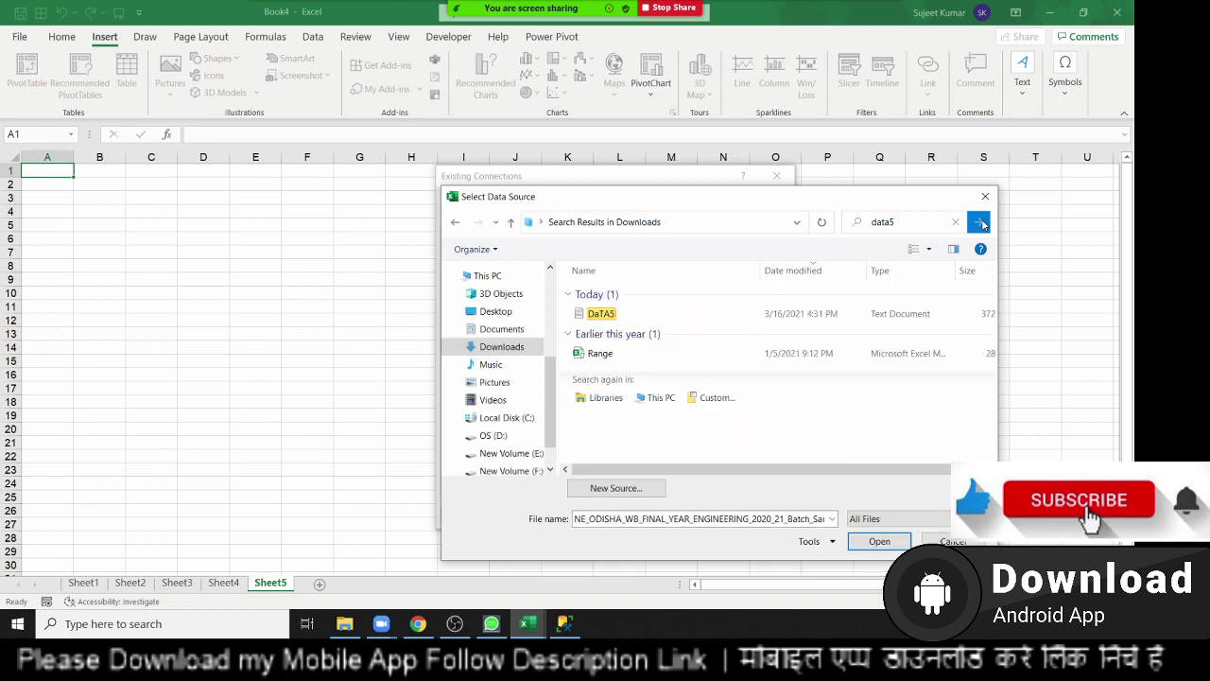
pyautogui.click(610, 314)
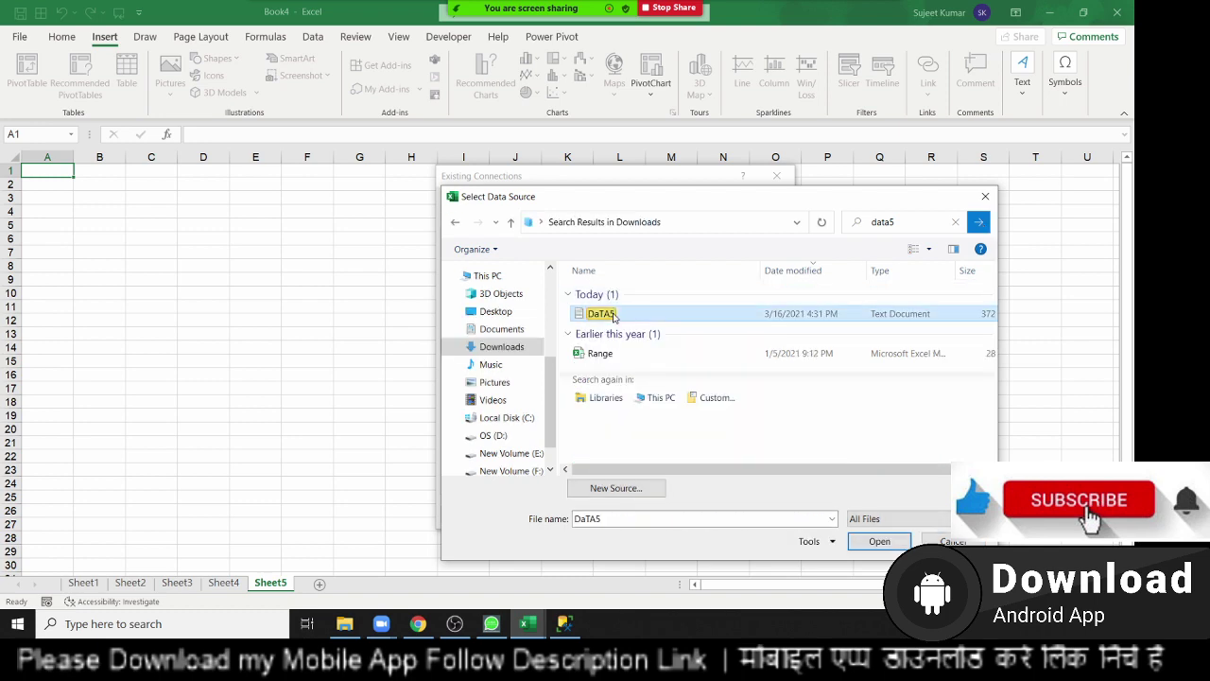
pyautogui.click(884, 542)
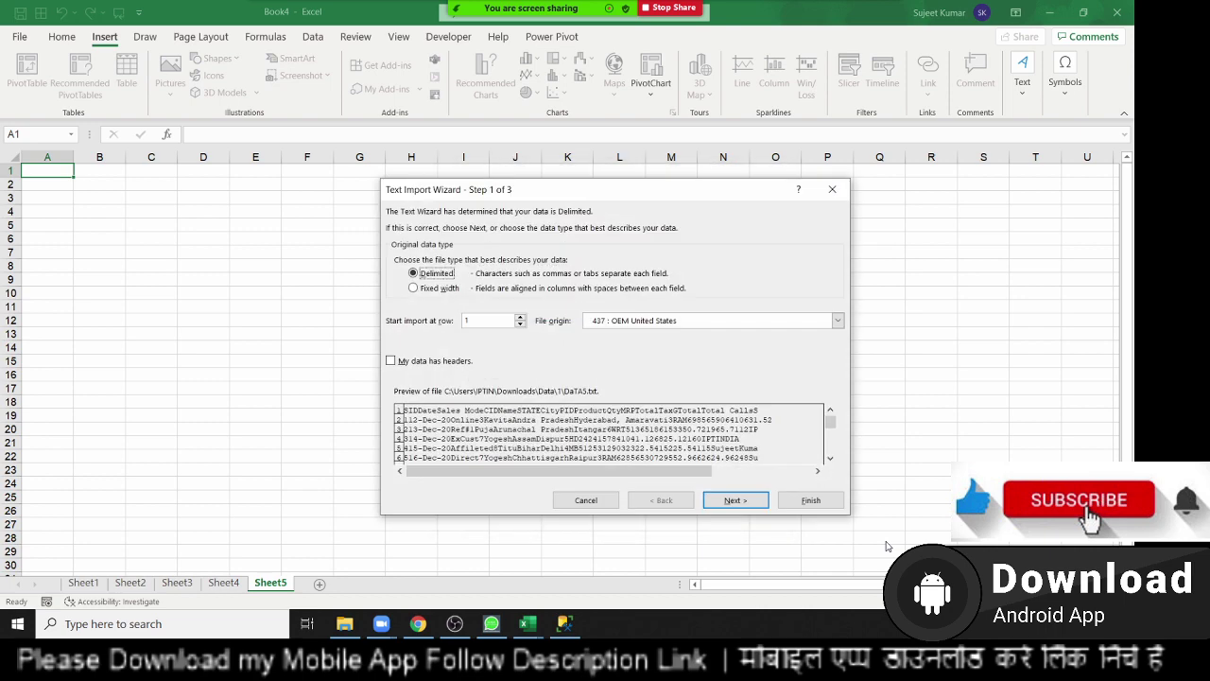
# Step: Finish the DaTA5 text import, attempt the PivotTable, and dismiss Excel's connection-type warning
pyautogui.click(742, 506)
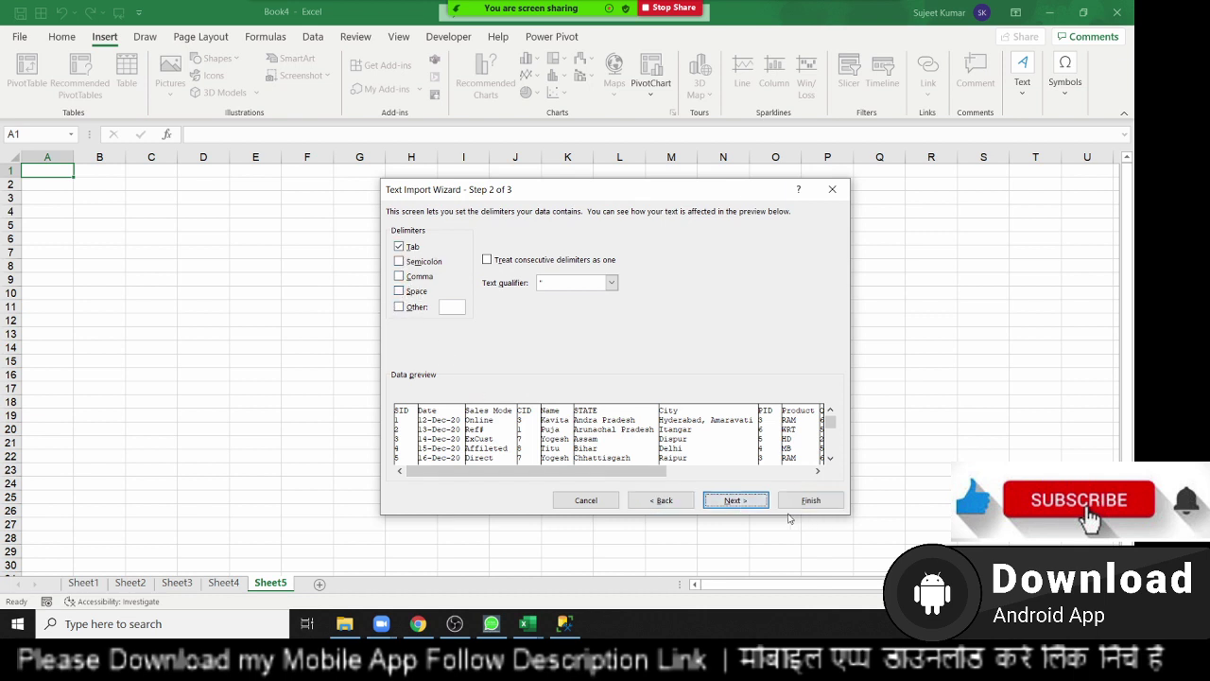
pyautogui.click(737, 503)
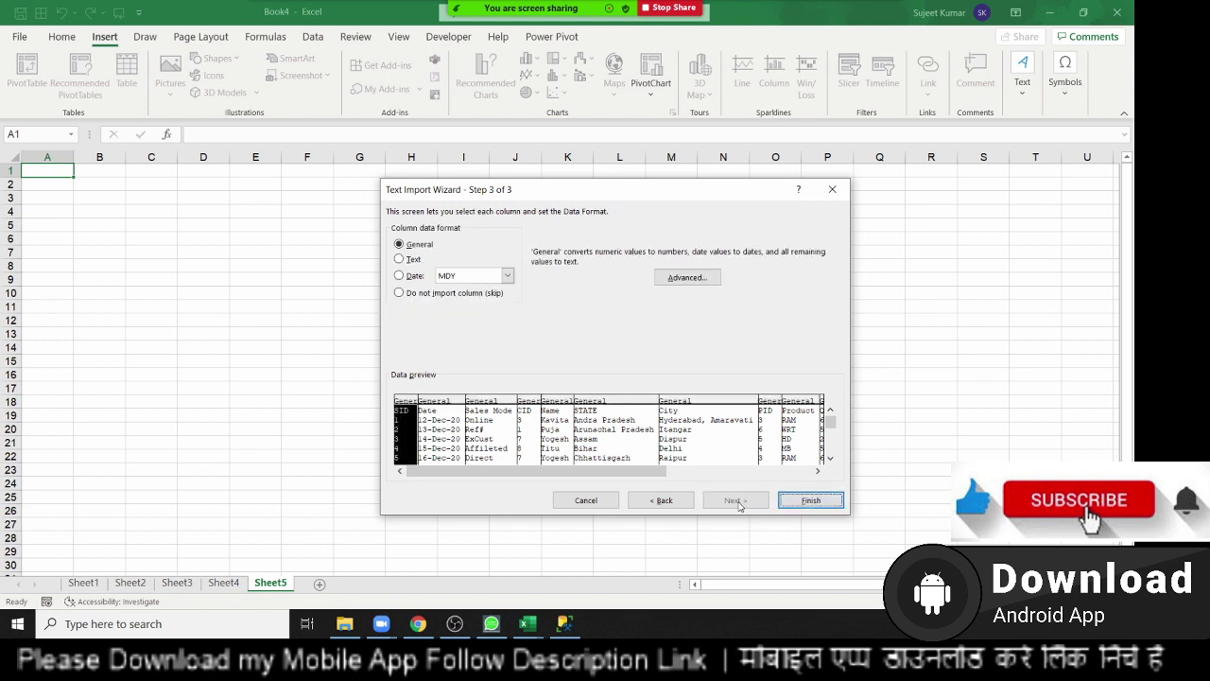
pyautogui.click(810, 500)
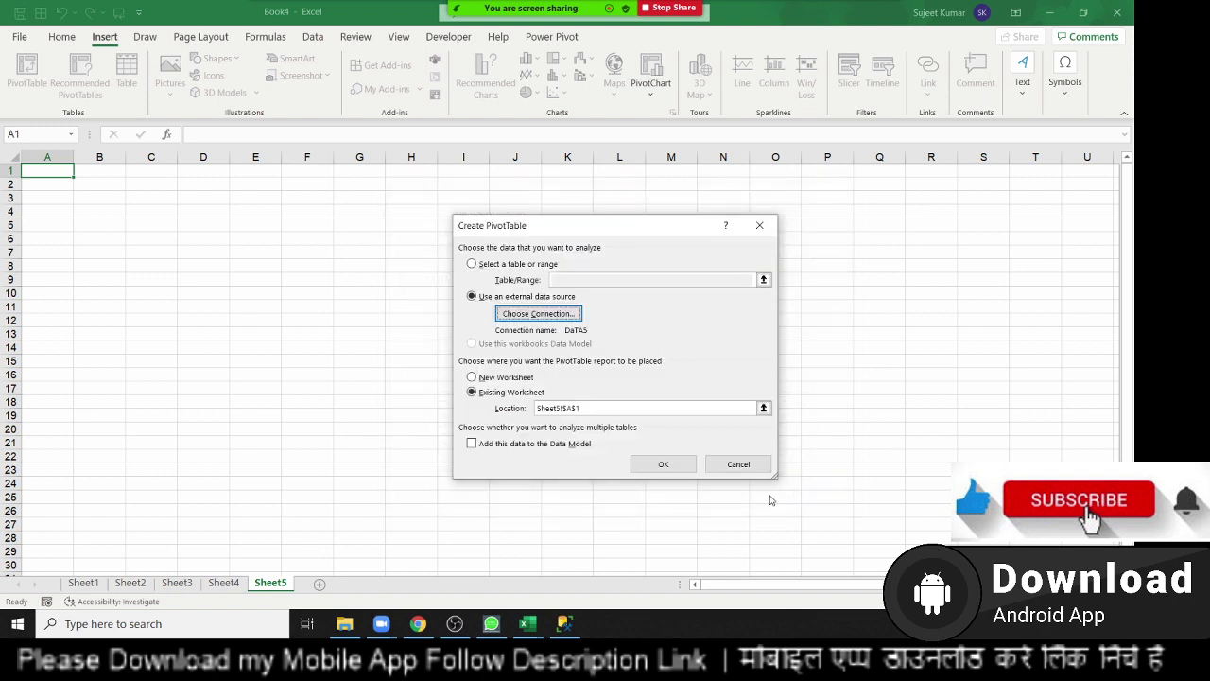
pyautogui.click(662, 469)
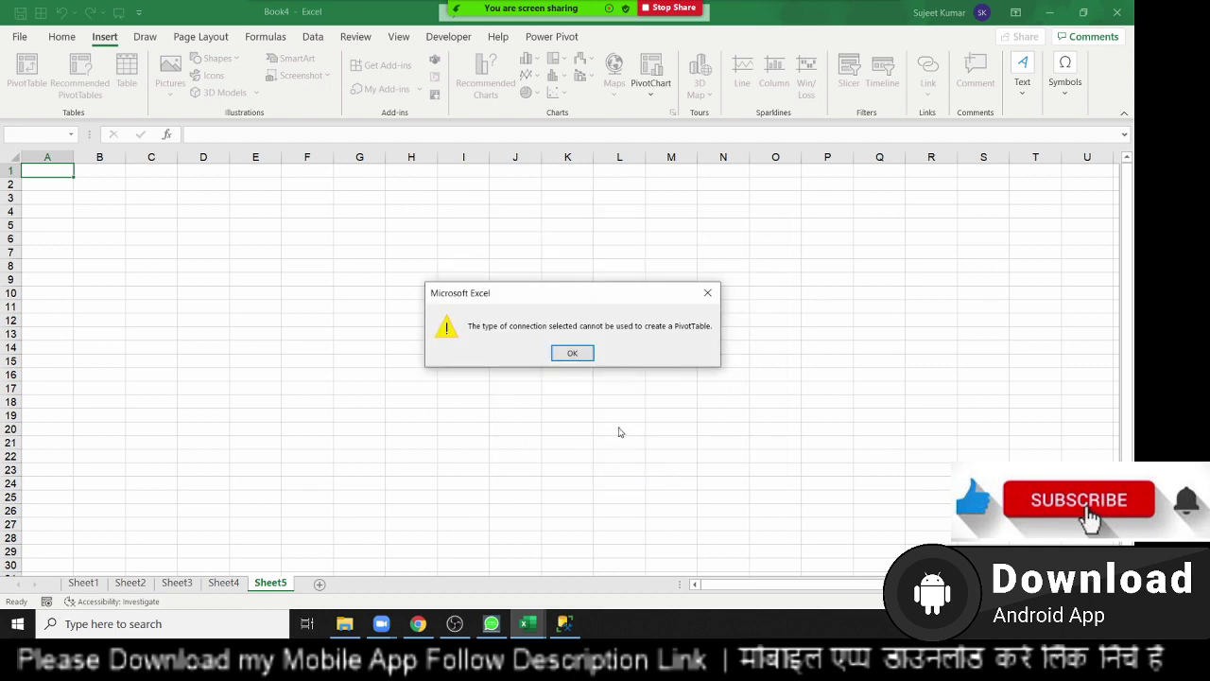
pyautogui.click(569, 352)
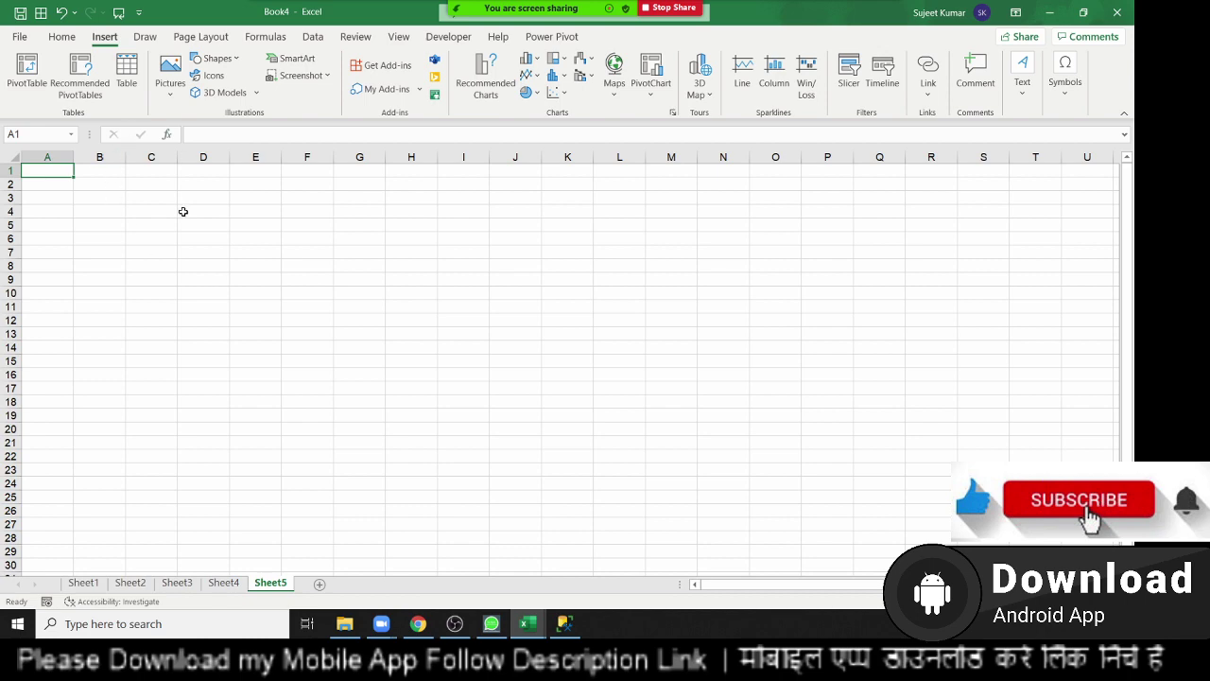
# Step: Start a From Text/CSV import and browse the Downloads folder for the data file
pyautogui.click(310, 38)
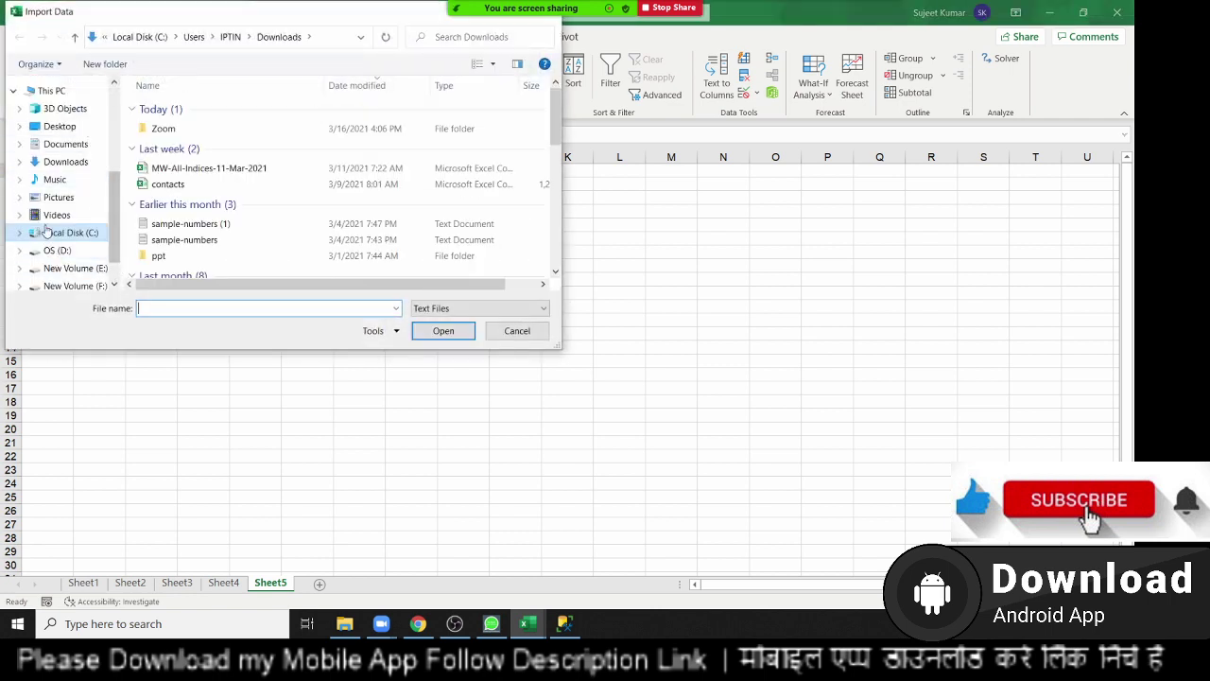
pyautogui.click(73, 168)
pyautogui.scroll(-2, 199, 237)
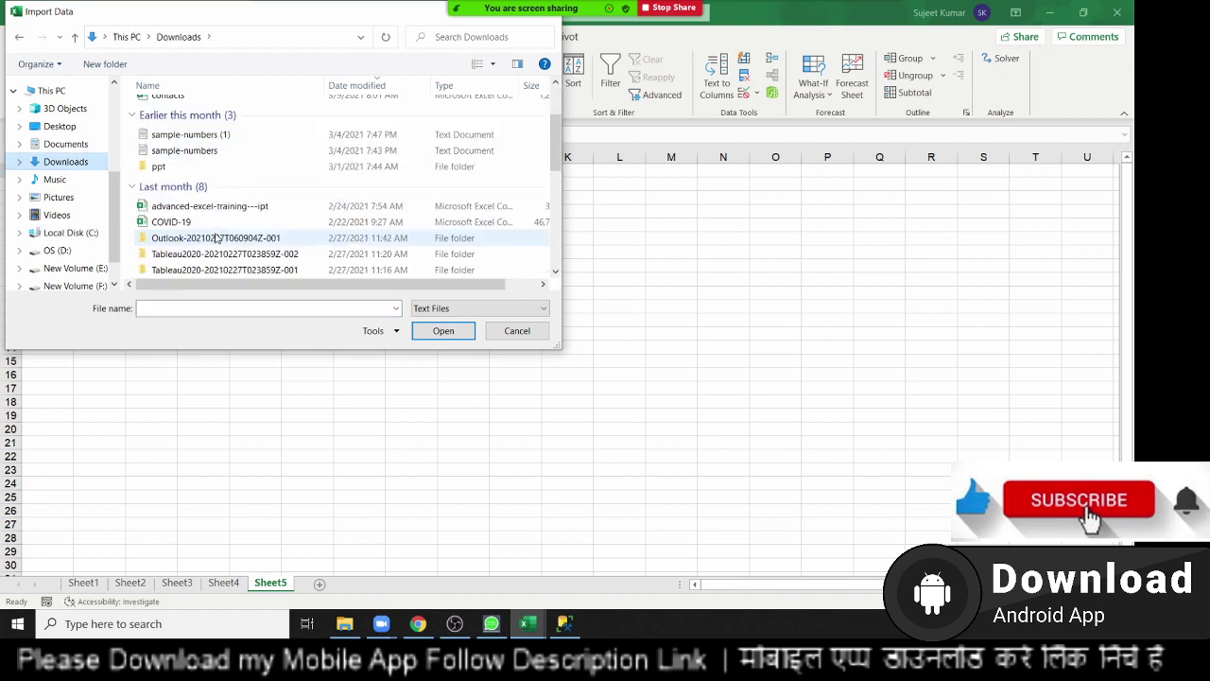
pyautogui.scroll(-1, 198, 234)
pyautogui.scroll(3, 217, 240)
pyautogui.scroll(-5, 216, 240)
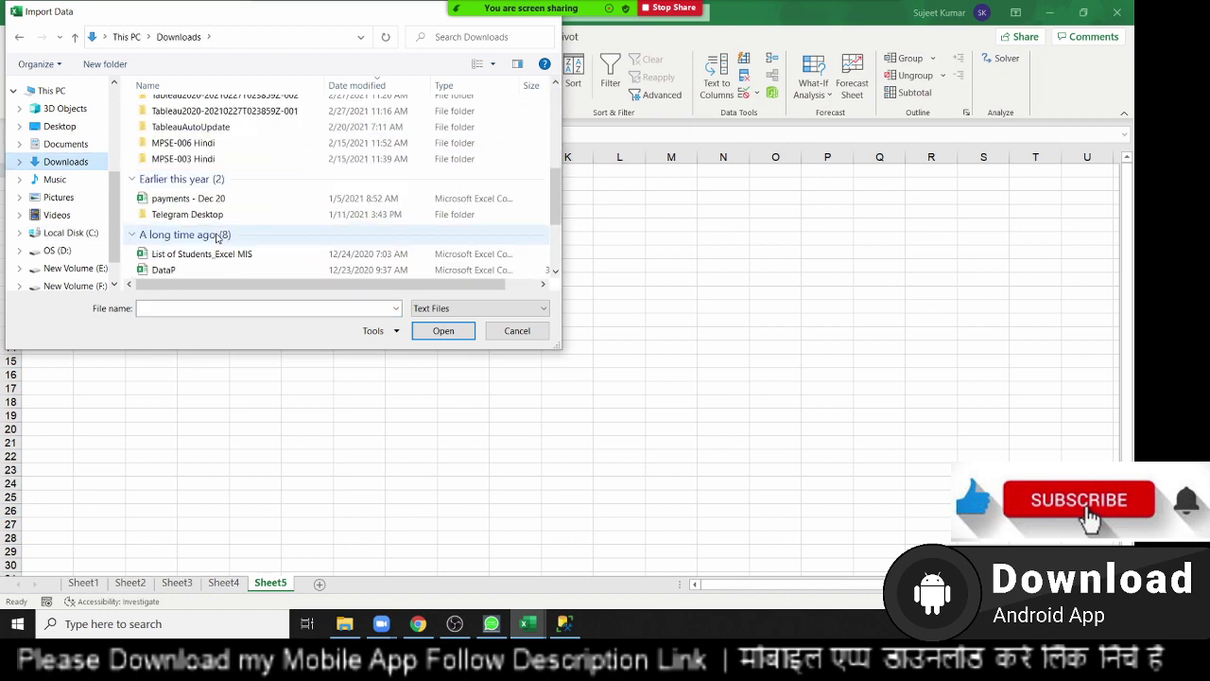
pyautogui.scroll(-2, 217, 237)
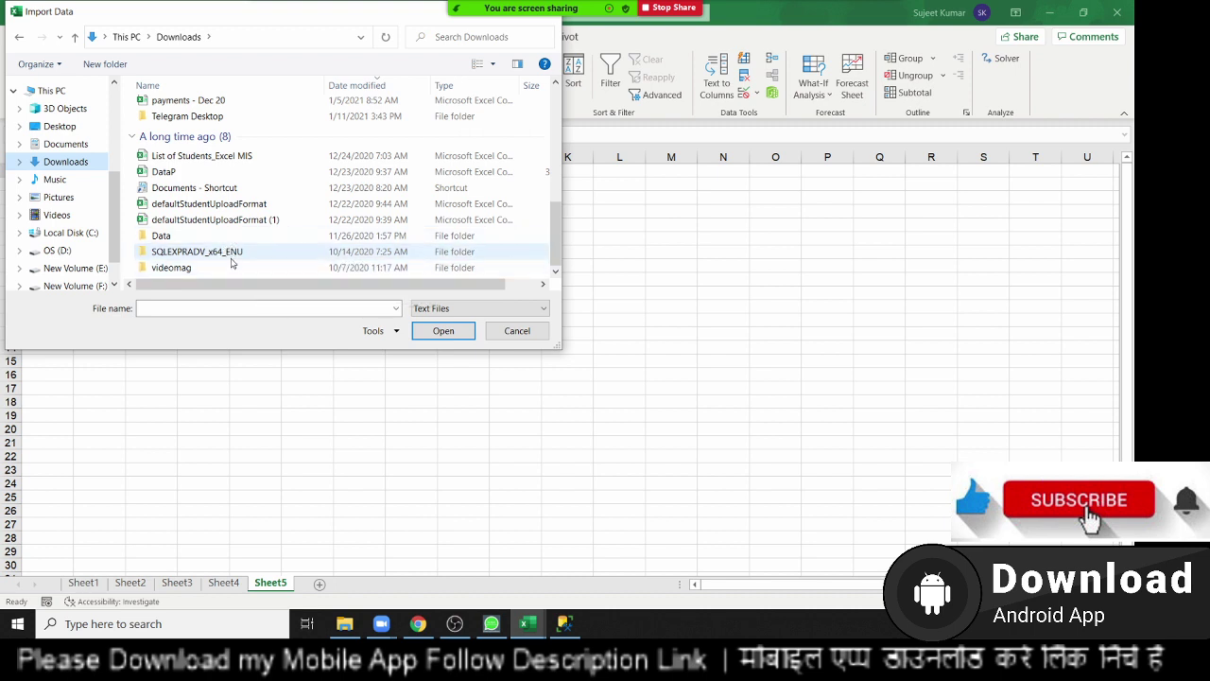
pyautogui.scroll(1, 232, 272)
pyautogui.scroll(2, 232, 269)
pyautogui.scroll(2, 231, 267)
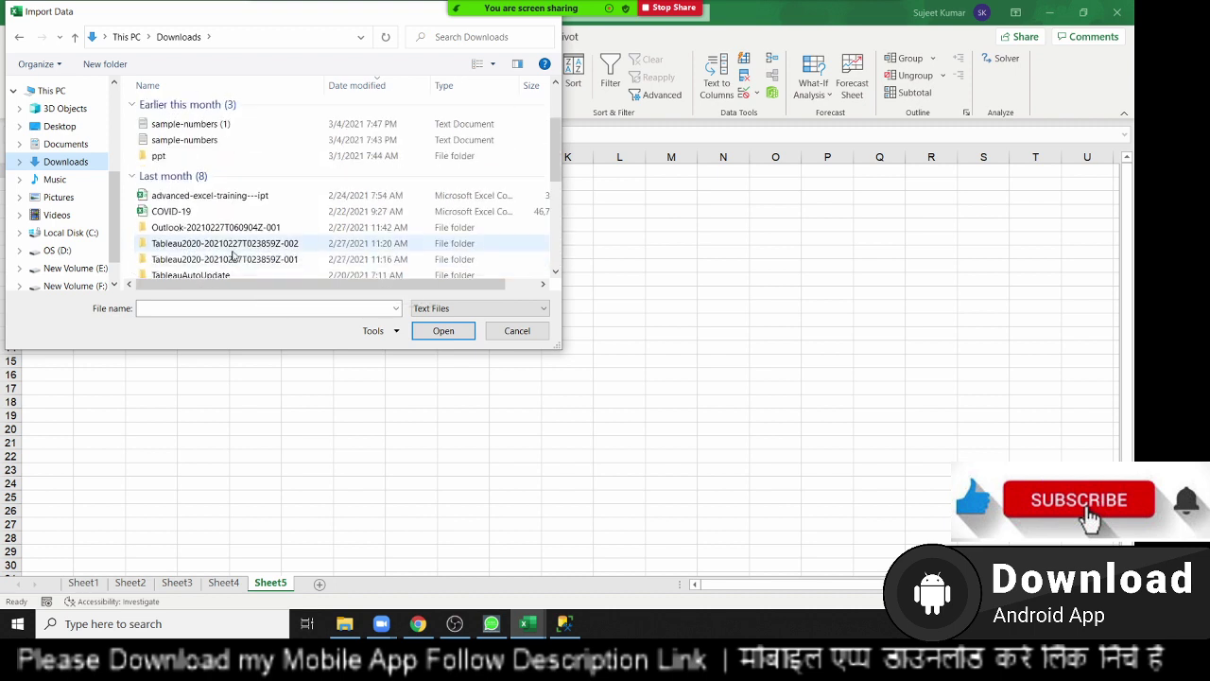
pyautogui.scroll(2, 236, 248)
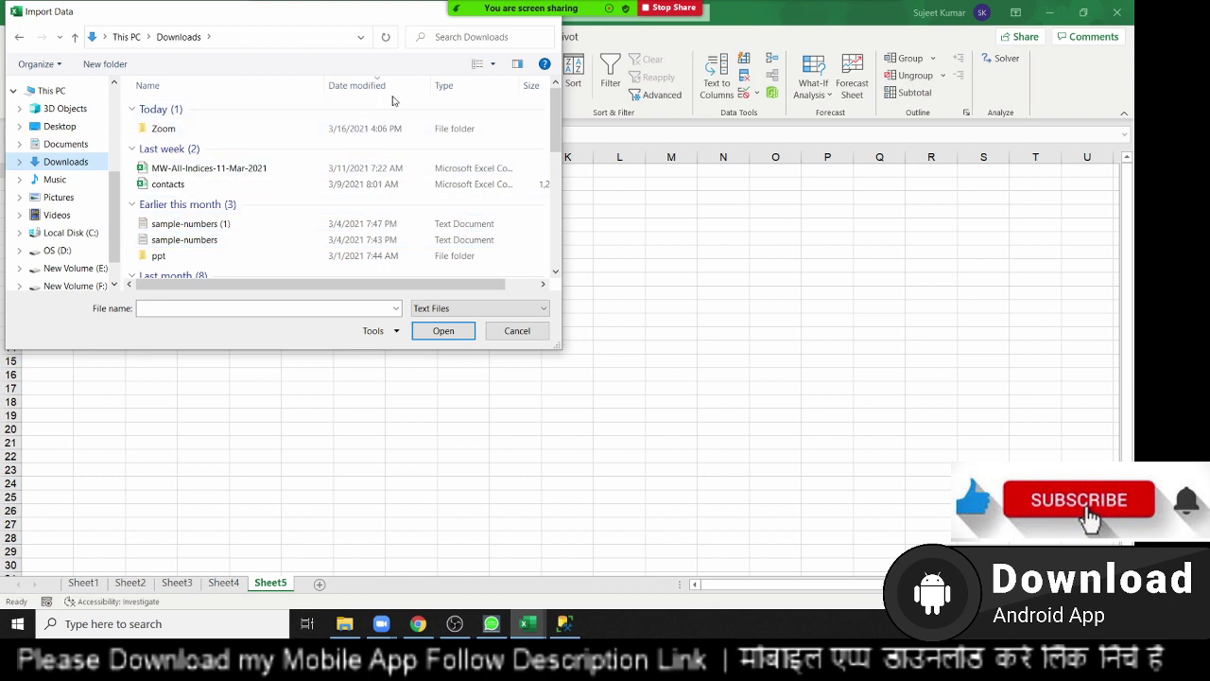
# Step: Search Downloads for 'data5' and import DaTA5 to preview its tab-separated columns
pyautogui.click(482, 37)
pyautogui.write('data')
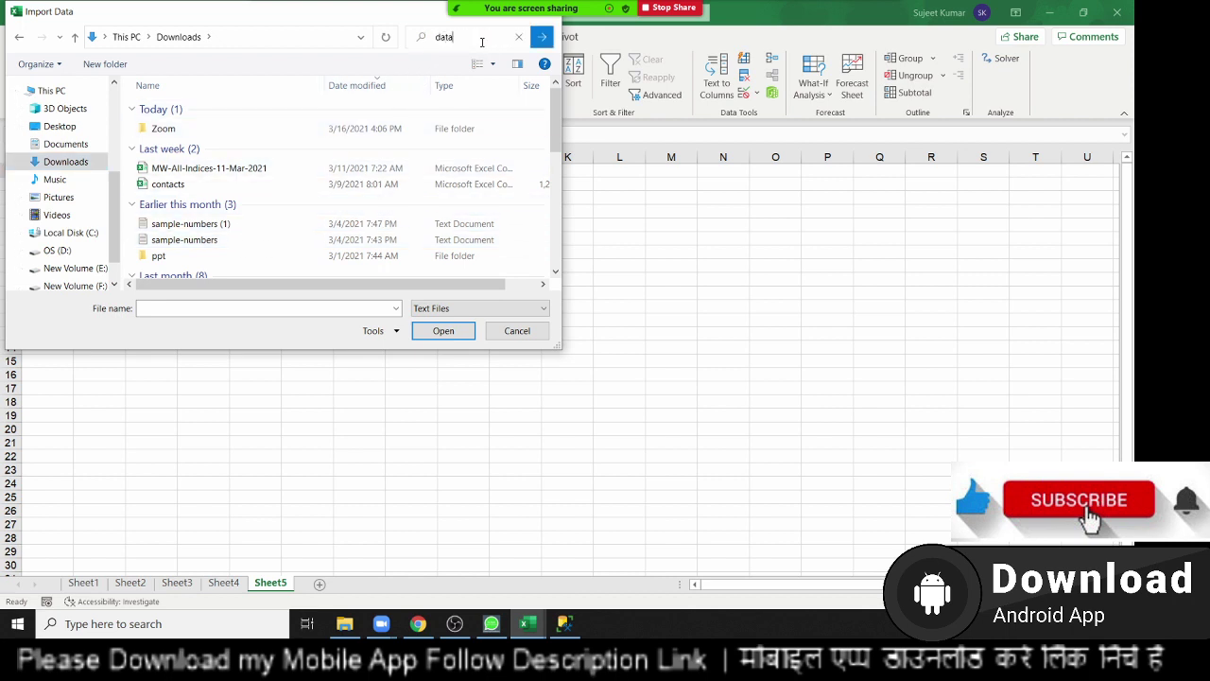
pyautogui.write('5')
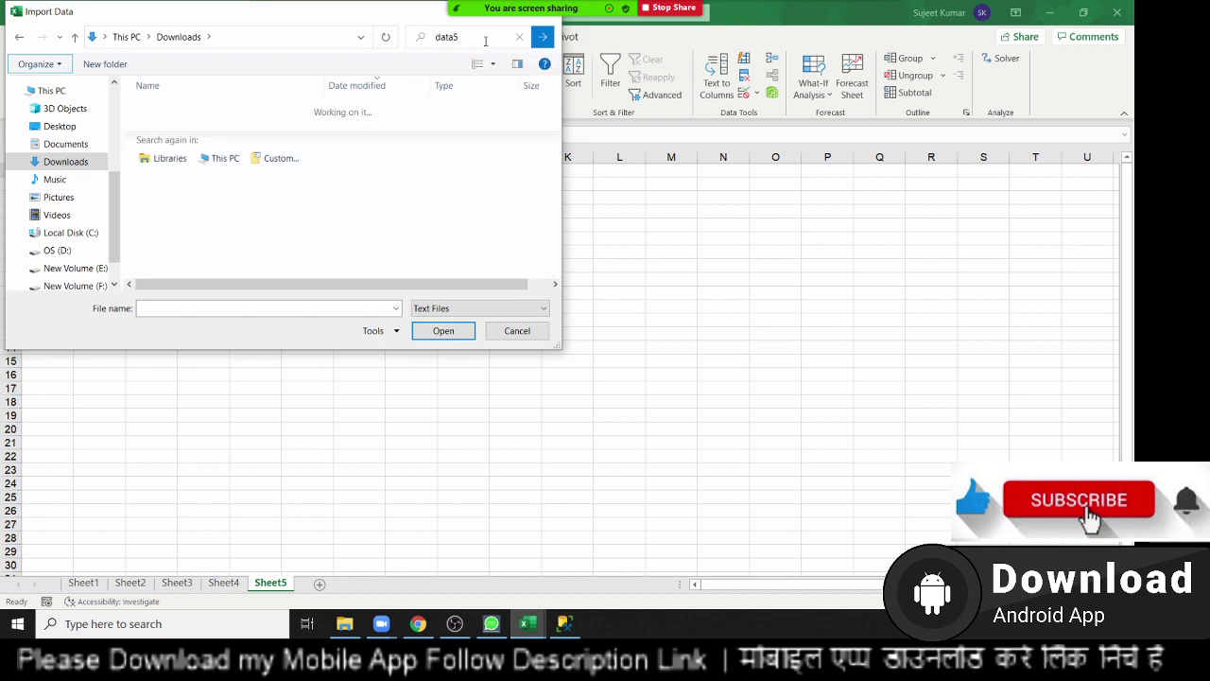
pyautogui.click(165, 130)
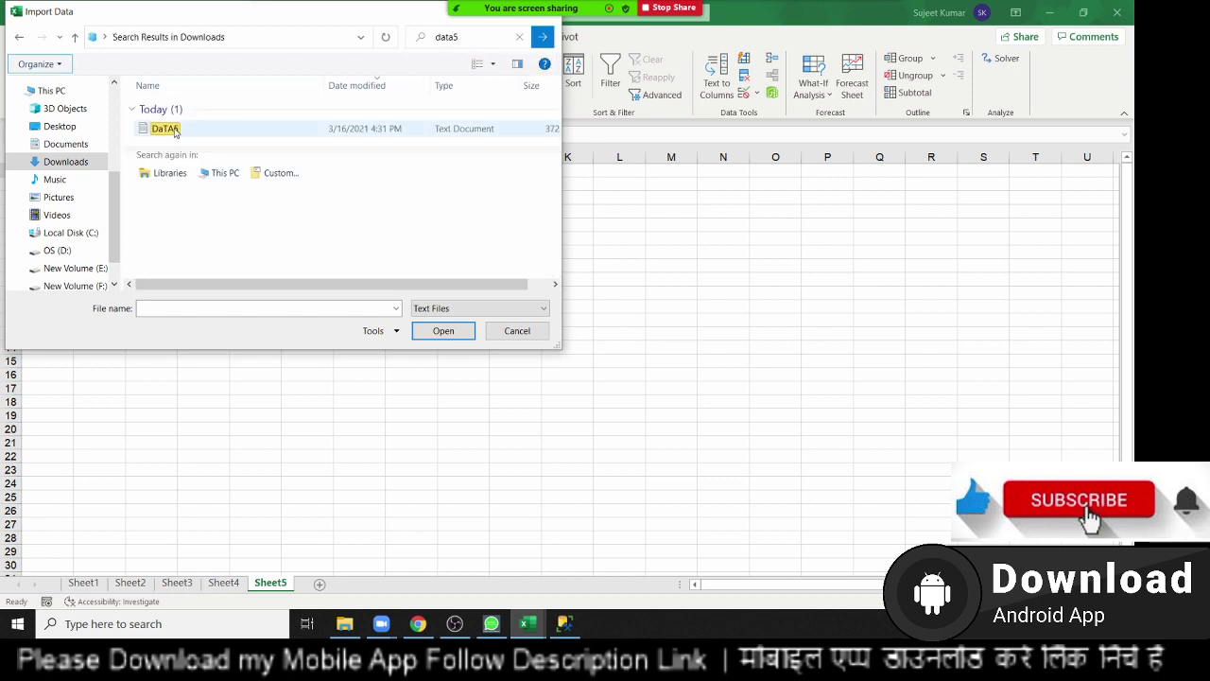
pyautogui.click(454, 331)
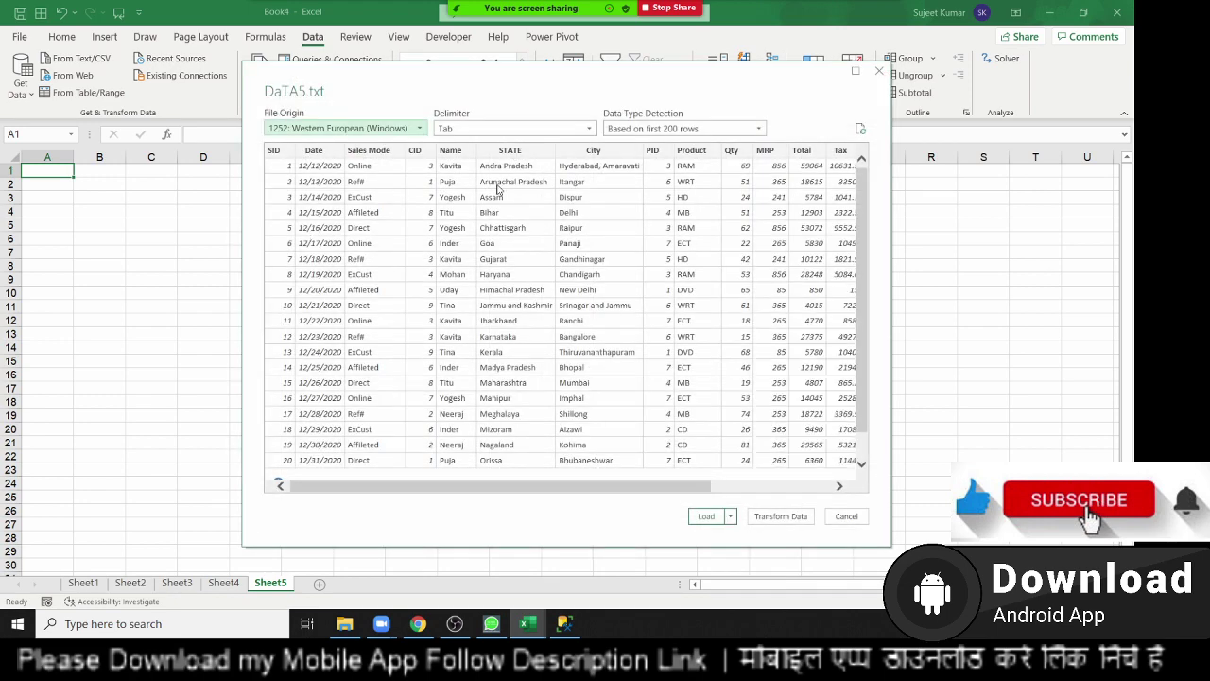
# Step: Keep Tab as the DaTA5.txt delimiter and choose Load To... from the Load menu
pyautogui.click(731, 517)
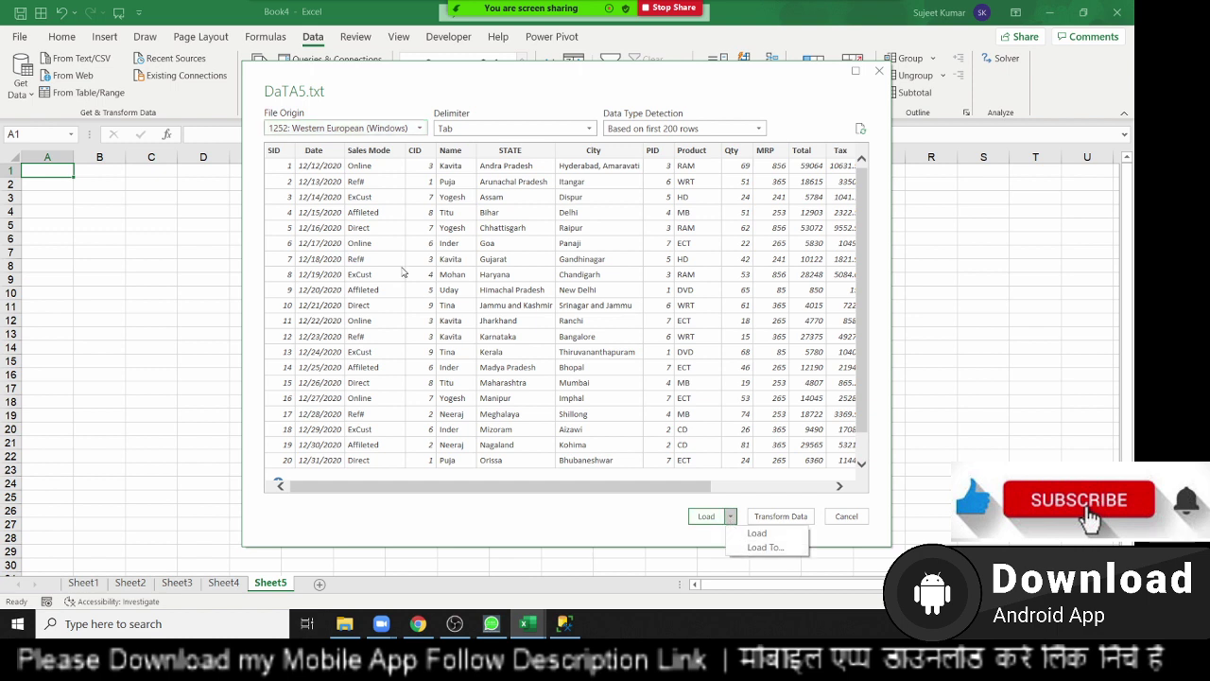
pyautogui.click(469, 133)
pyautogui.click(469, 133)
pyautogui.click(469, 133)
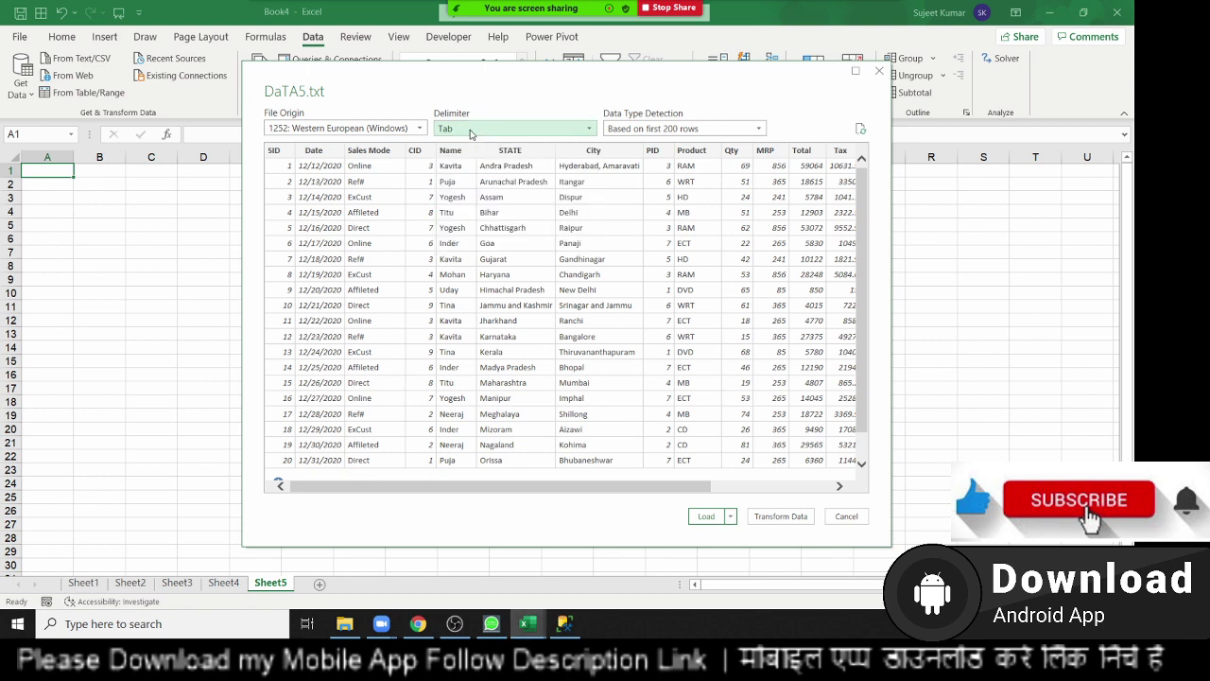
pyautogui.click(469, 133)
pyautogui.click(469, 133)
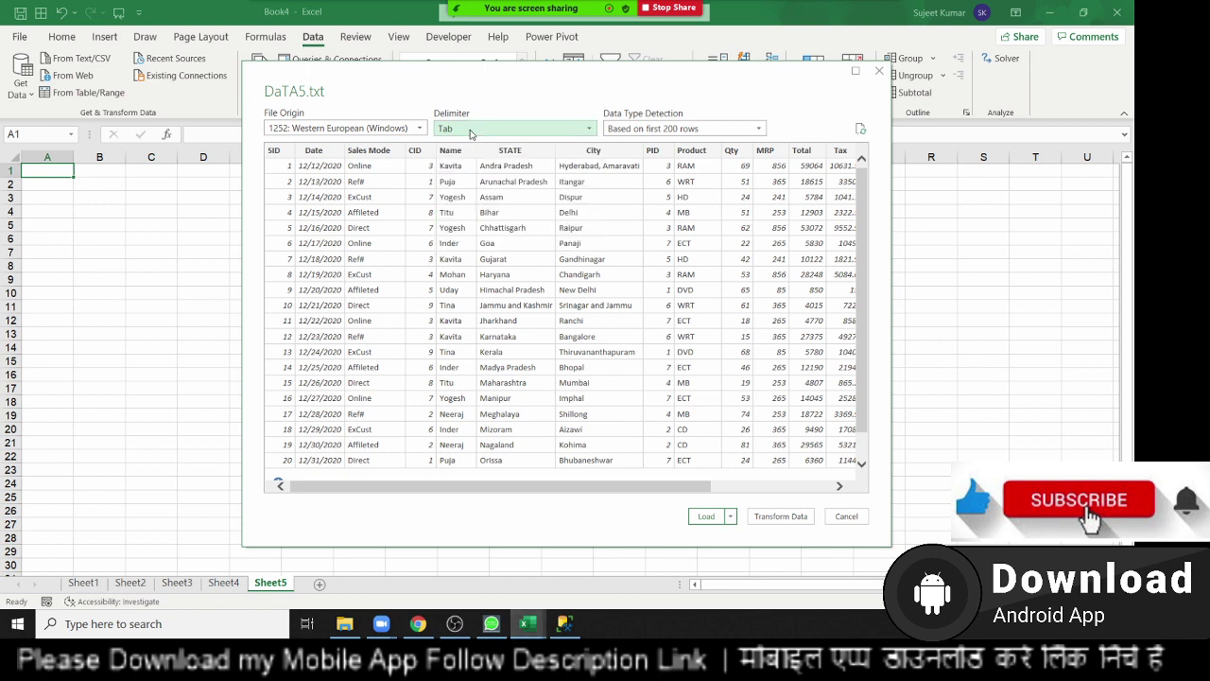
pyautogui.click(731, 518)
pyautogui.click(762, 547)
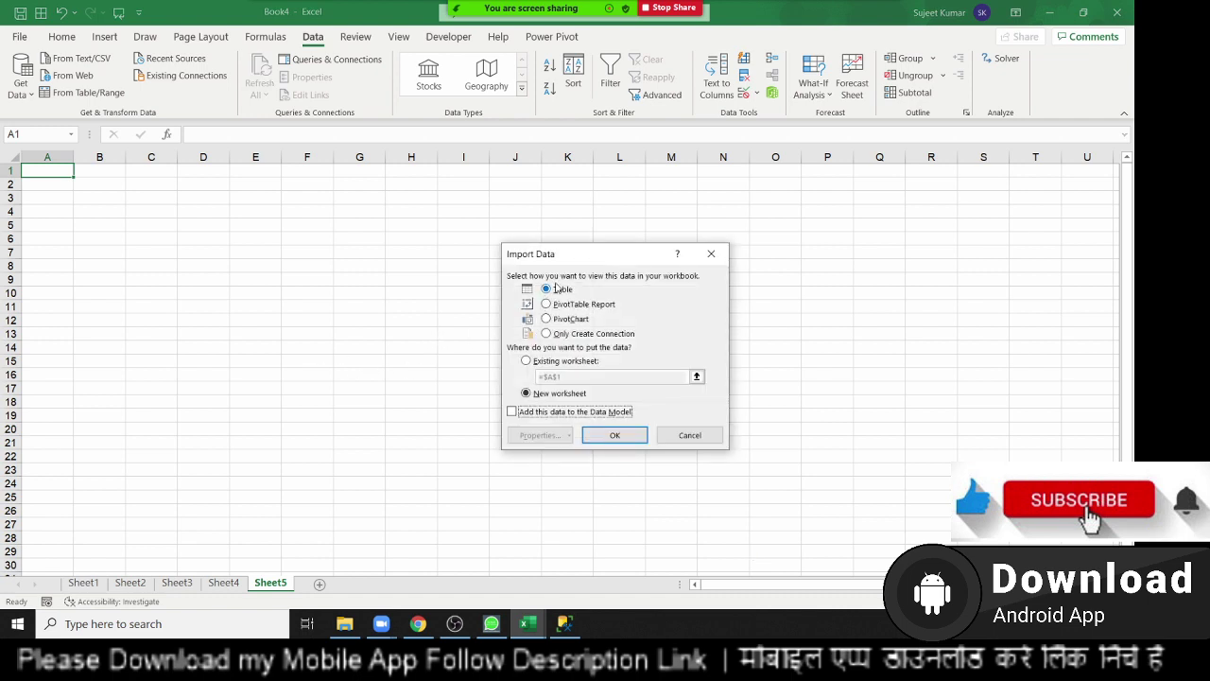
# Step: Load DaTA5 as a PivotTable Report on a new worksheet
pyautogui.click(744, 207)
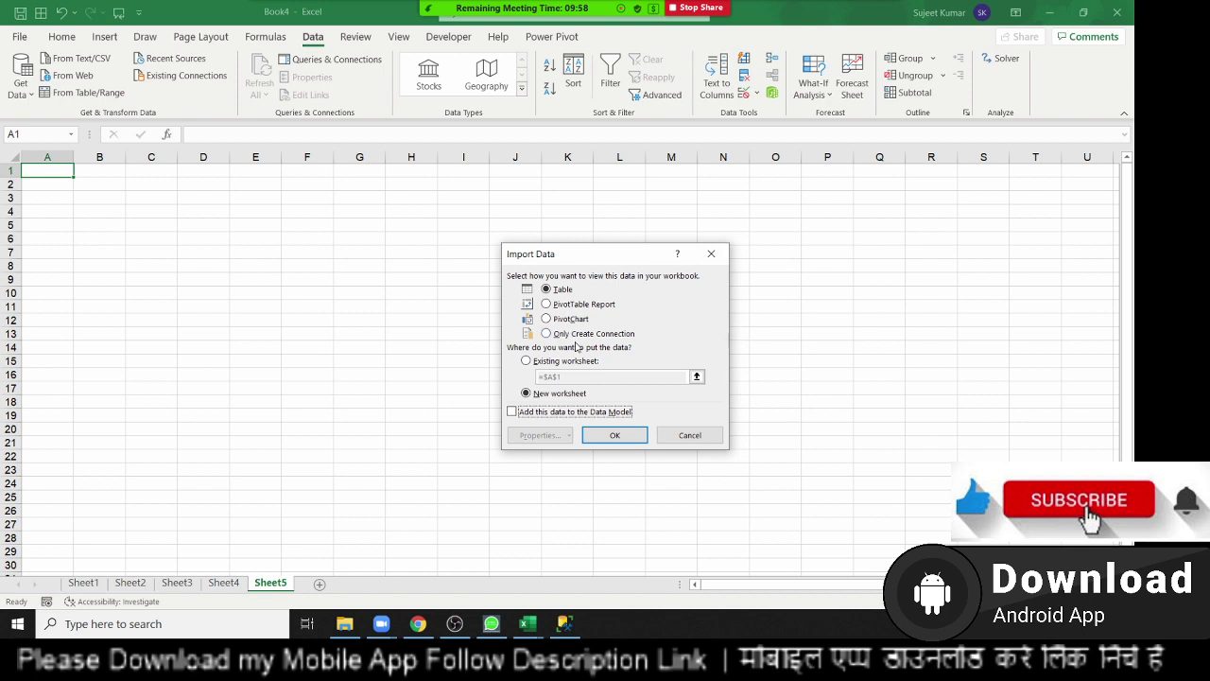
pyautogui.click(579, 307)
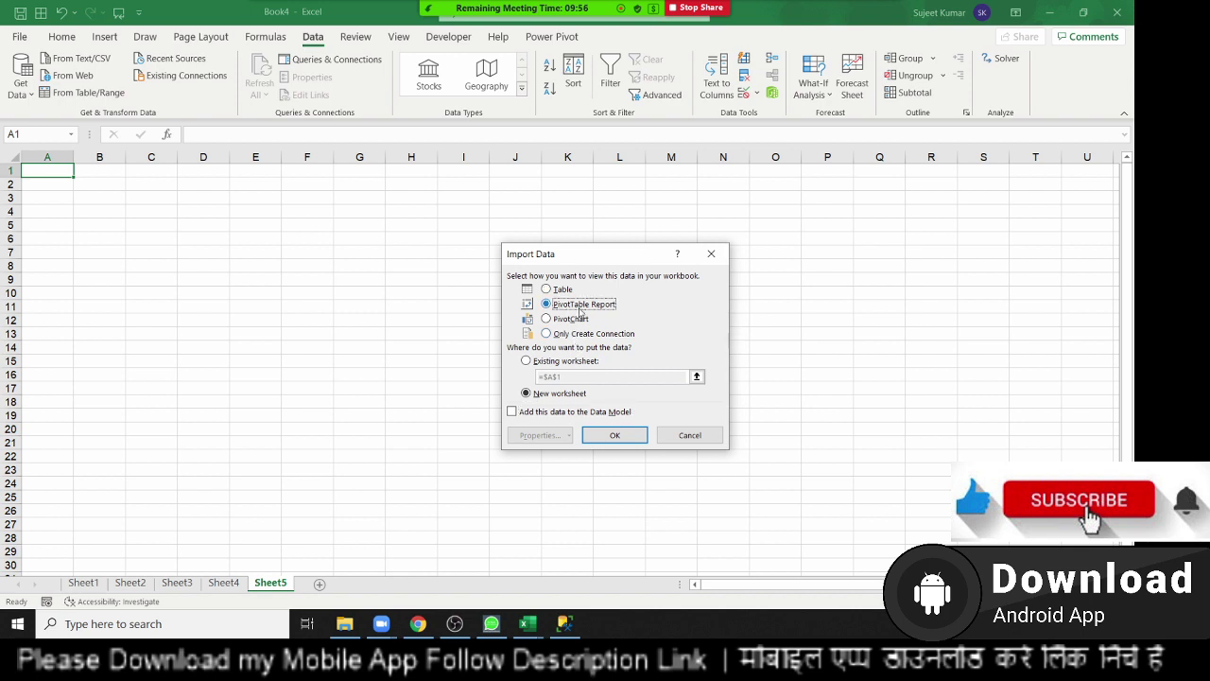
pyautogui.click(616, 436)
pyautogui.write('DaTA5')
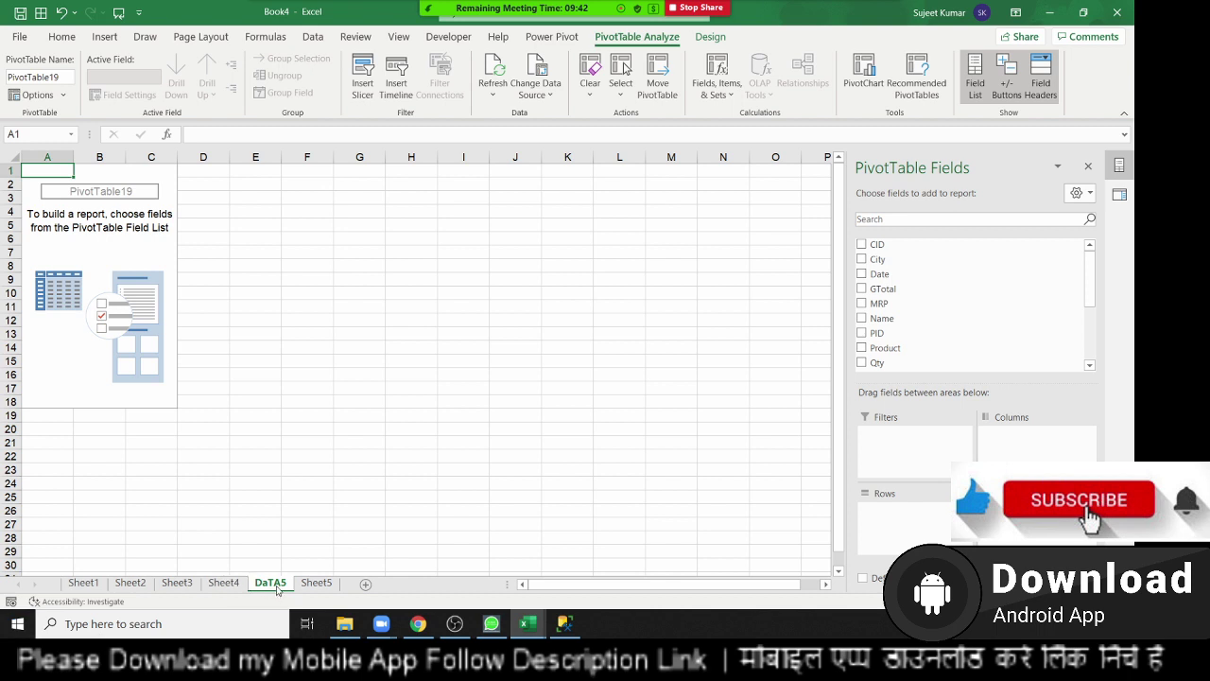
# Step: Return to Sheet5 and close the Queries & Connections pane
pyautogui.click(315, 584)
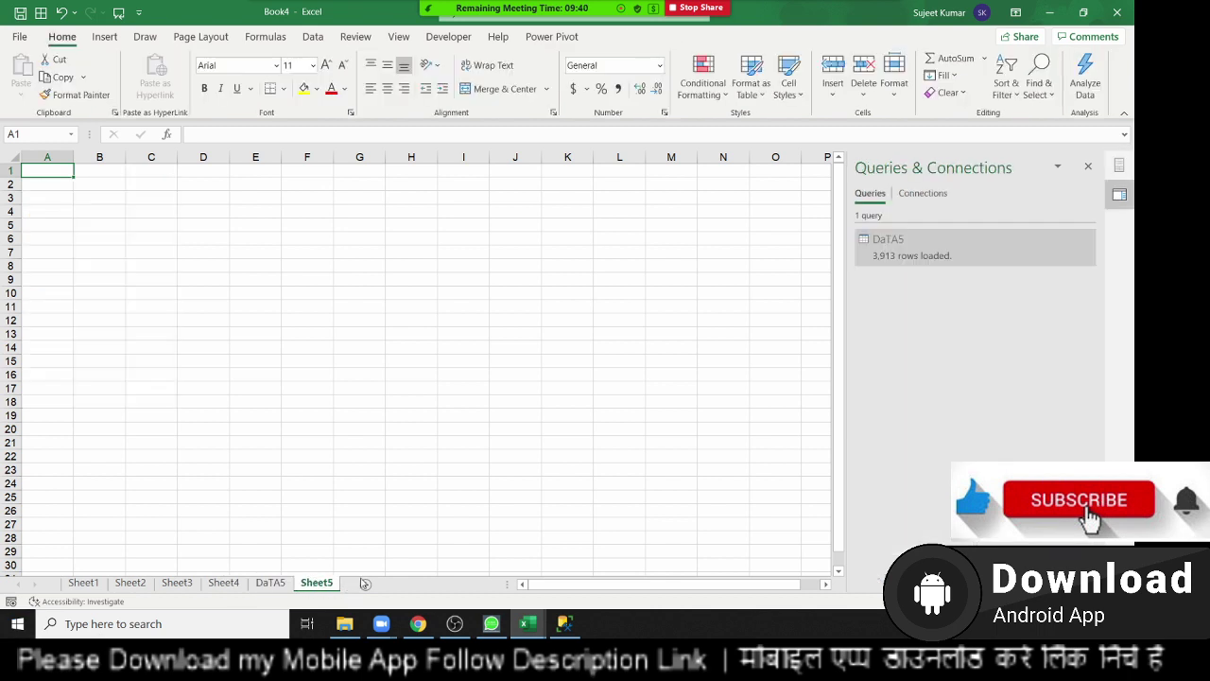
pyautogui.click(1088, 167)
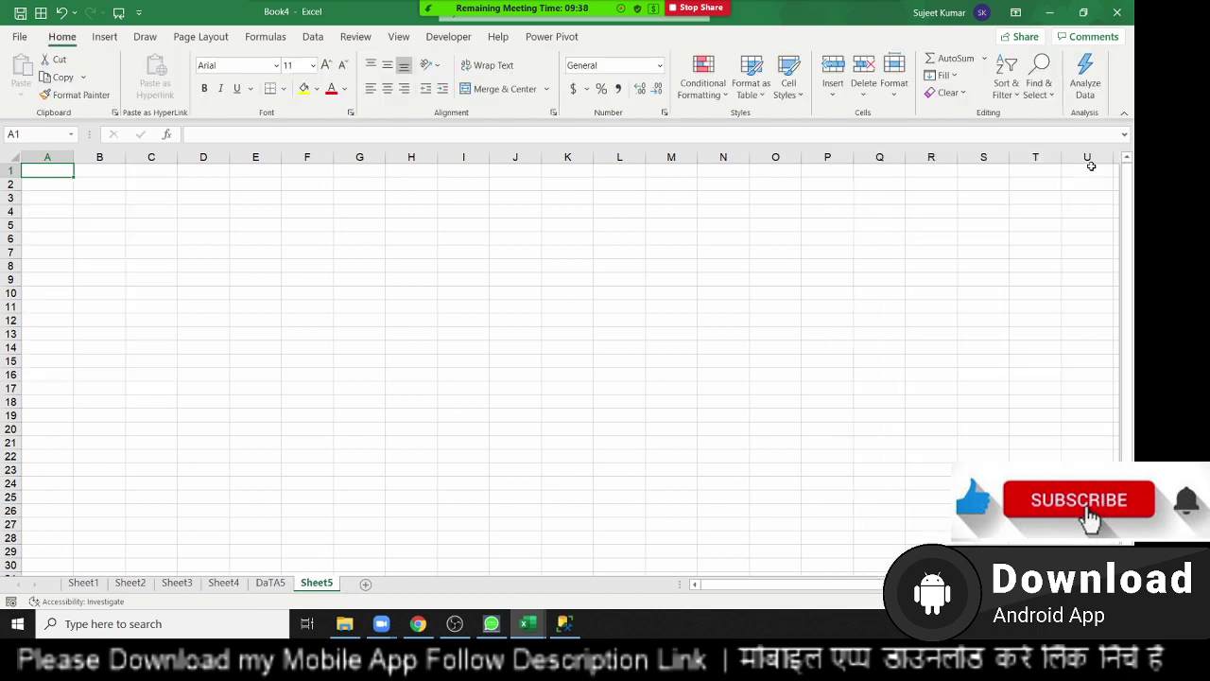
pyautogui.click(104, 38)
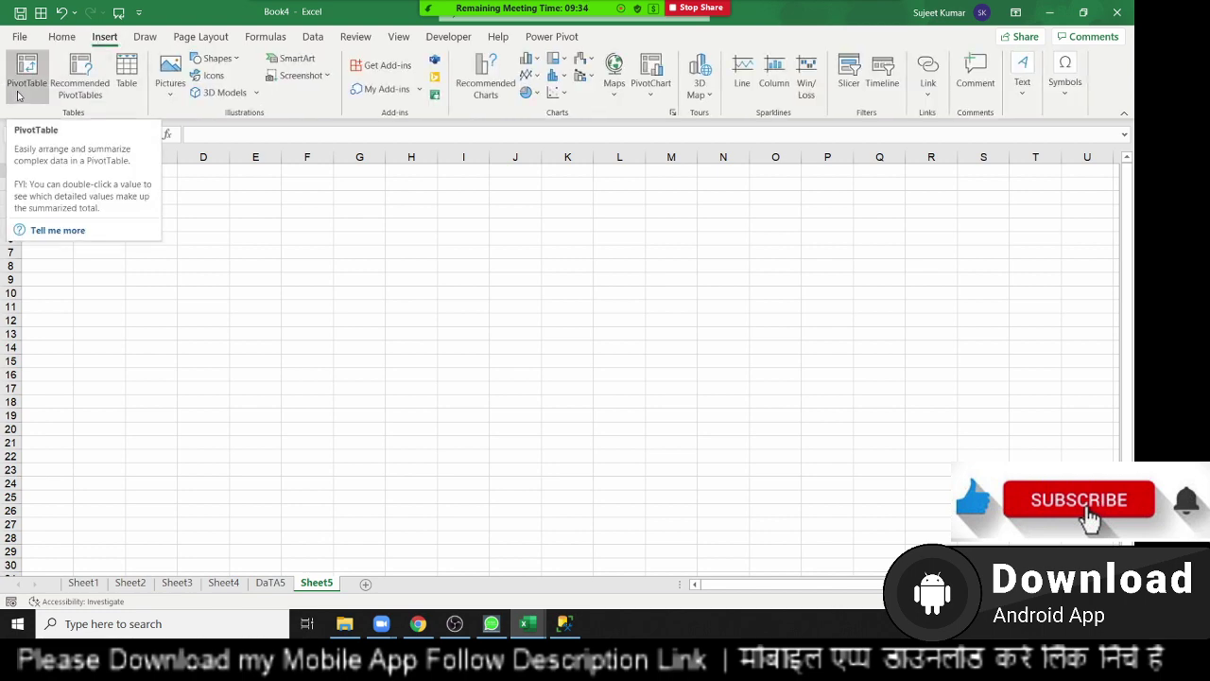
pyautogui.click(325, 37)
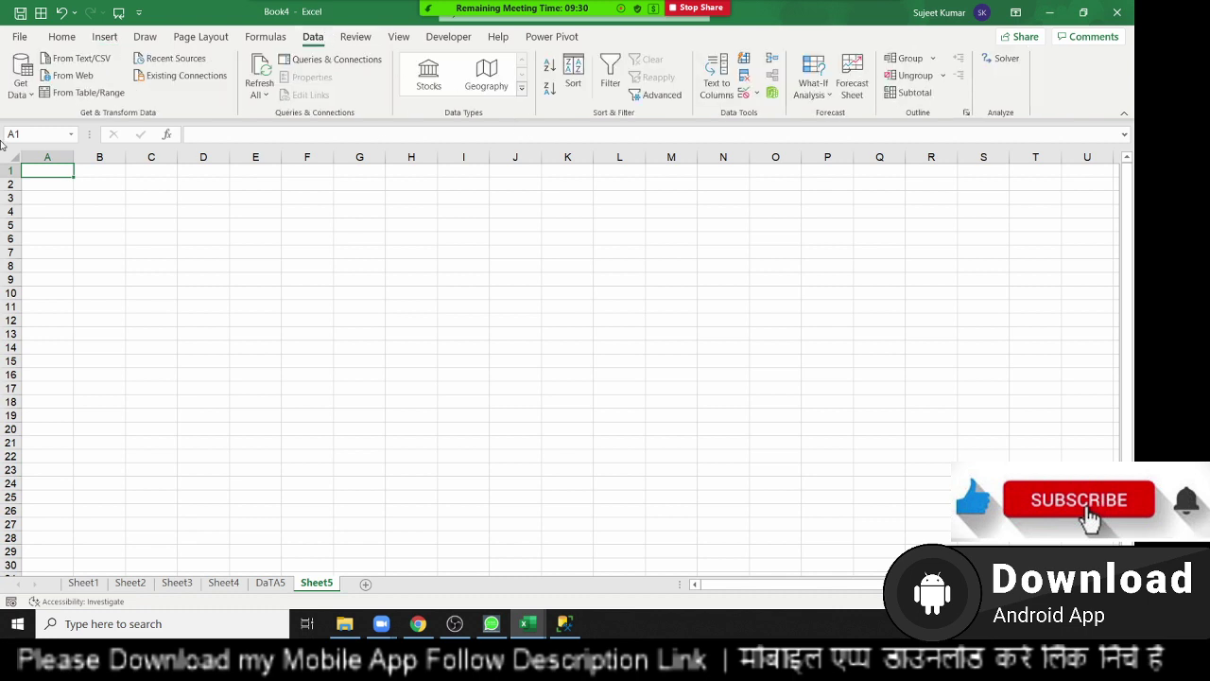
# Step: Choose to get data from a PDF file
pyautogui.click(21, 90)
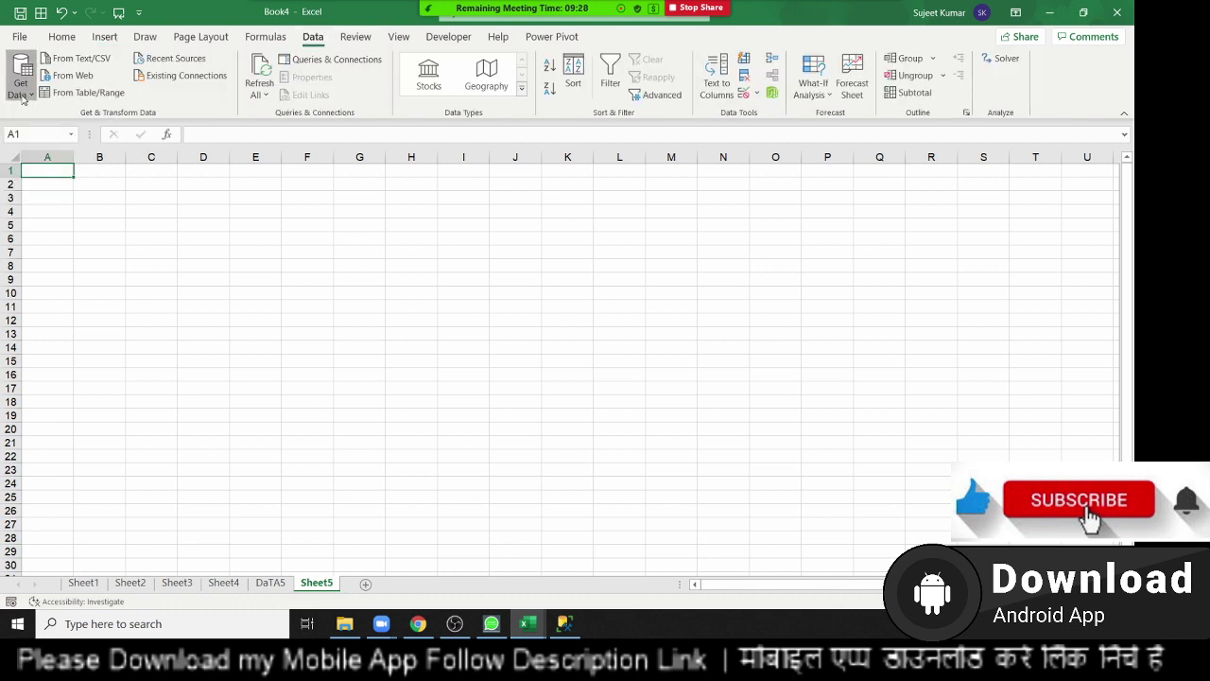
pyautogui.moveTo(91, 123)
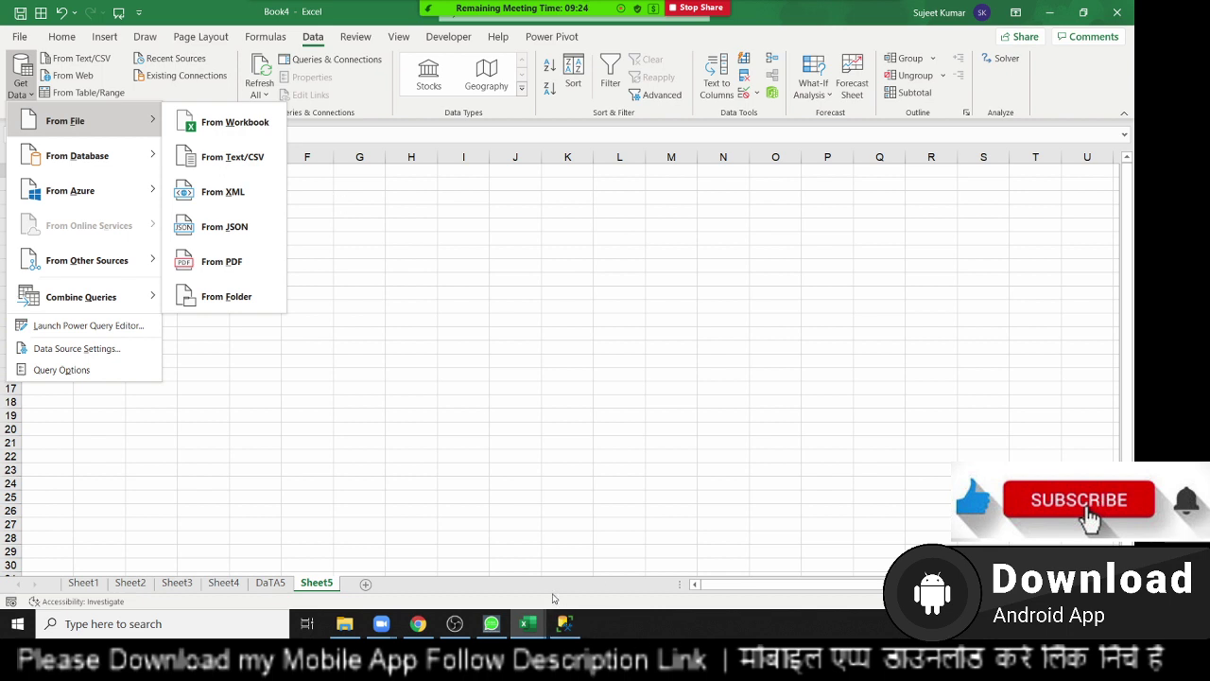
pyautogui.click(528, 328)
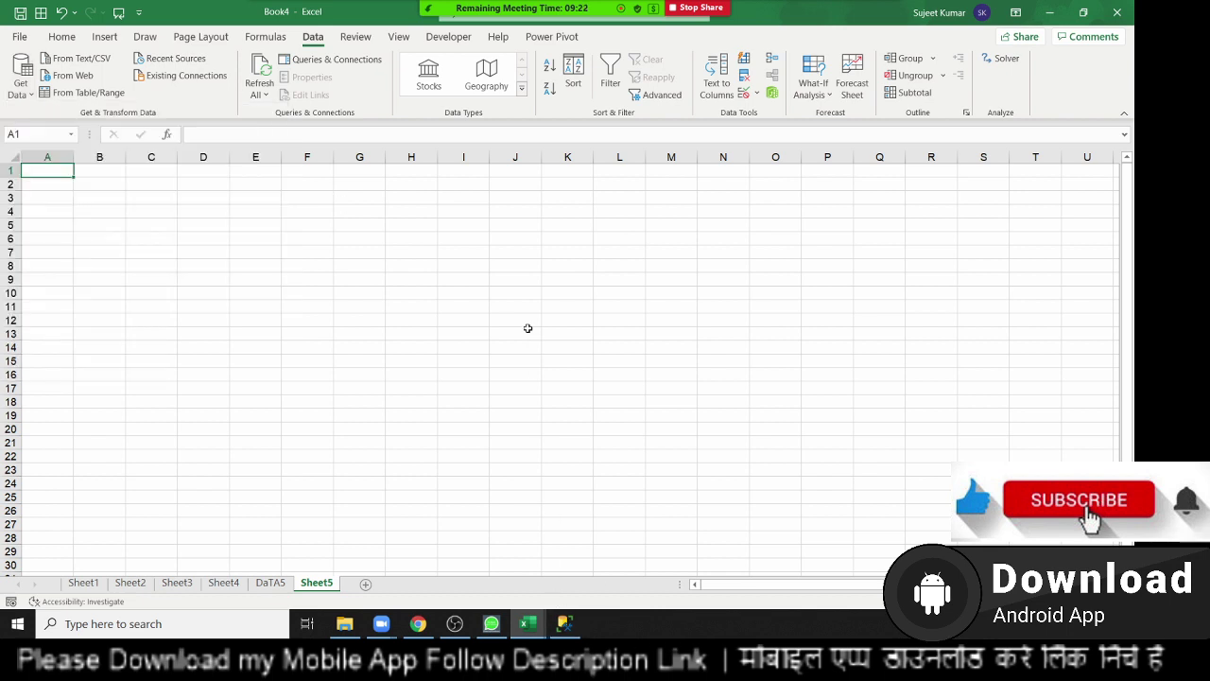
pyautogui.click(21, 90)
pyautogui.moveTo(123, 118)
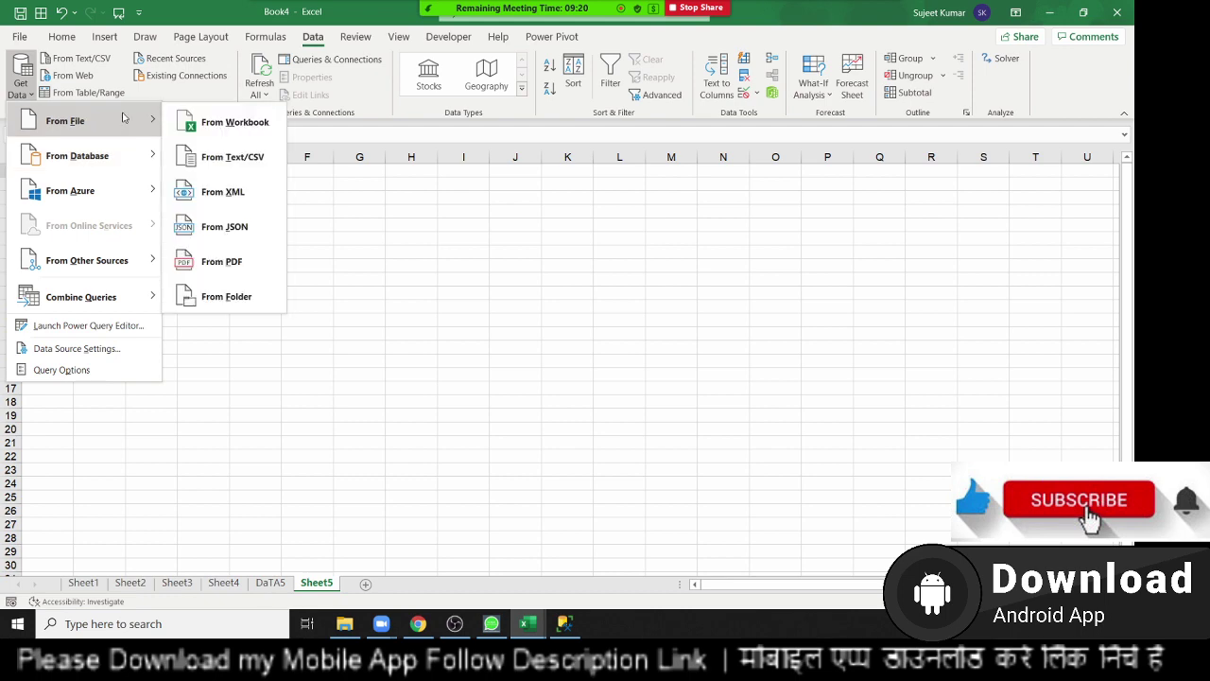
pyautogui.click(255, 271)
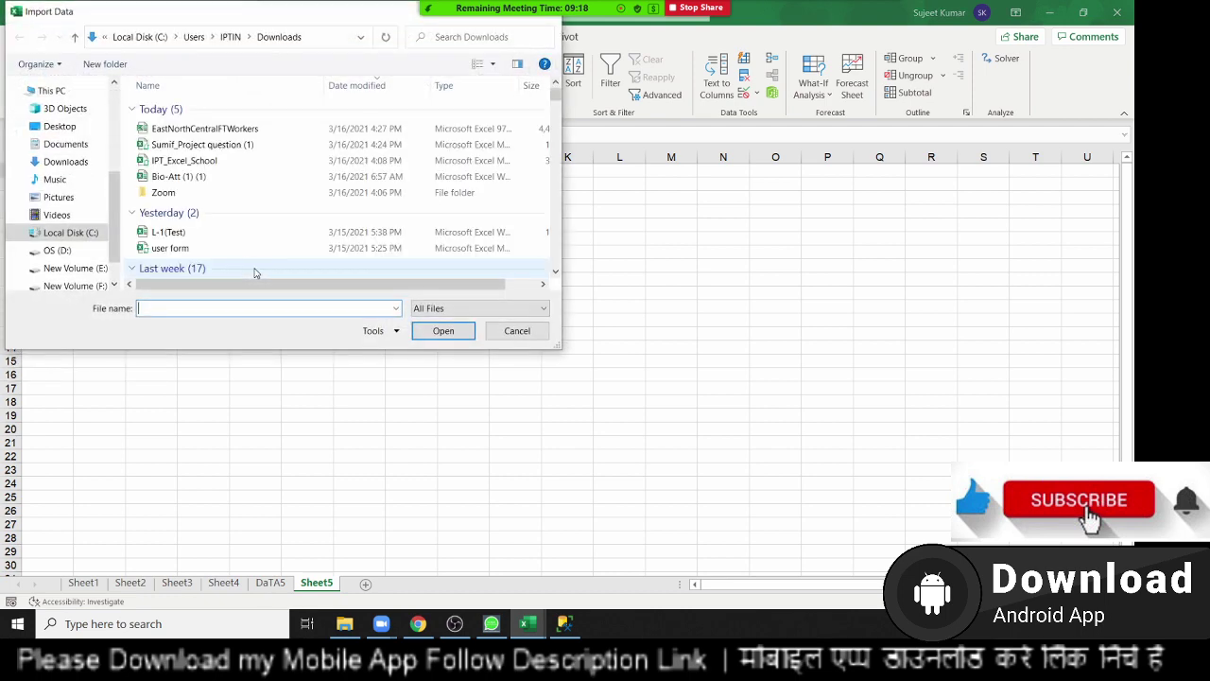
# Step: Browse Downloads, Desktop and Documents, then import the Data1 PDF
pyautogui.click(67, 165)
pyautogui.scroll(-5, 243, 189)
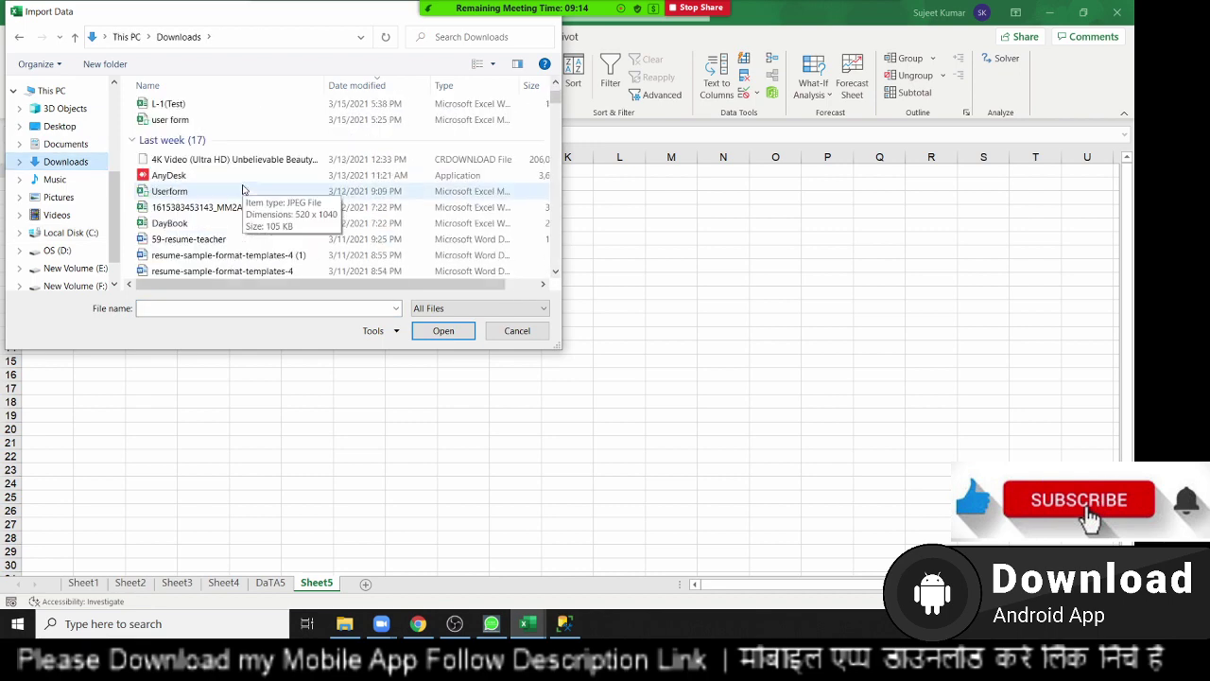
pyautogui.scroll(-3, 243, 189)
pyautogui.scroll(1, 250, 189)
pyautogui.scroll(1, 252, 189)
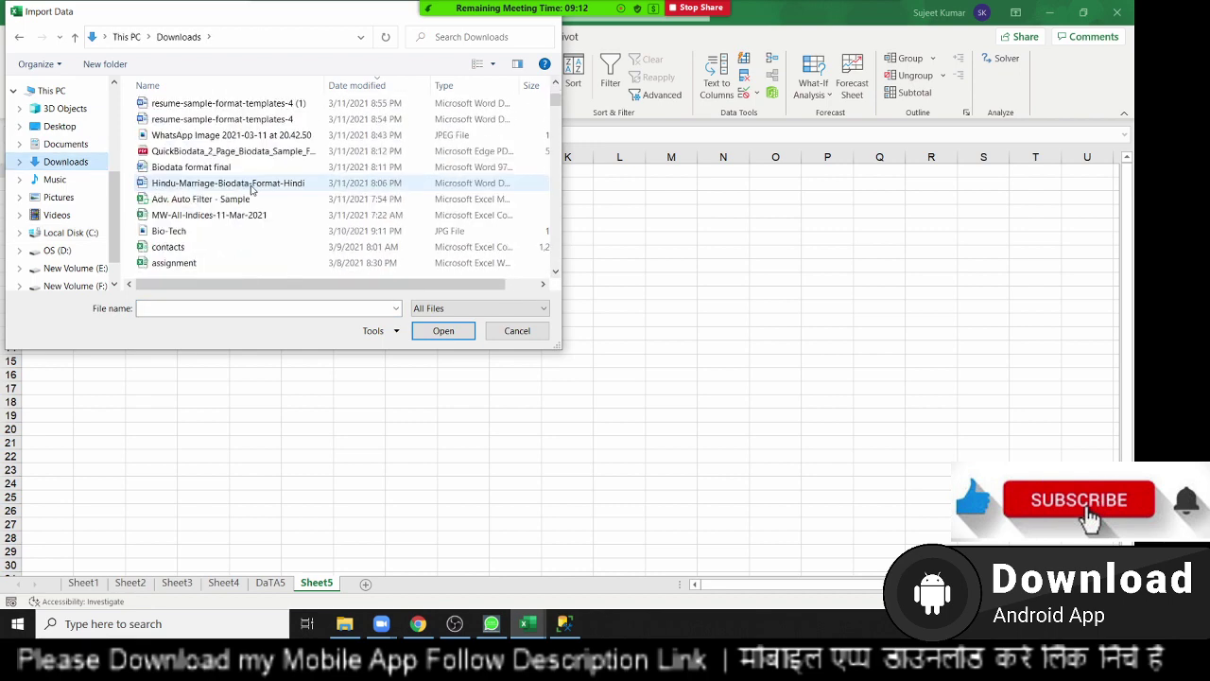
pyautogui.scroll(-5, 252, 189)
pyautogui.click(70, 129)
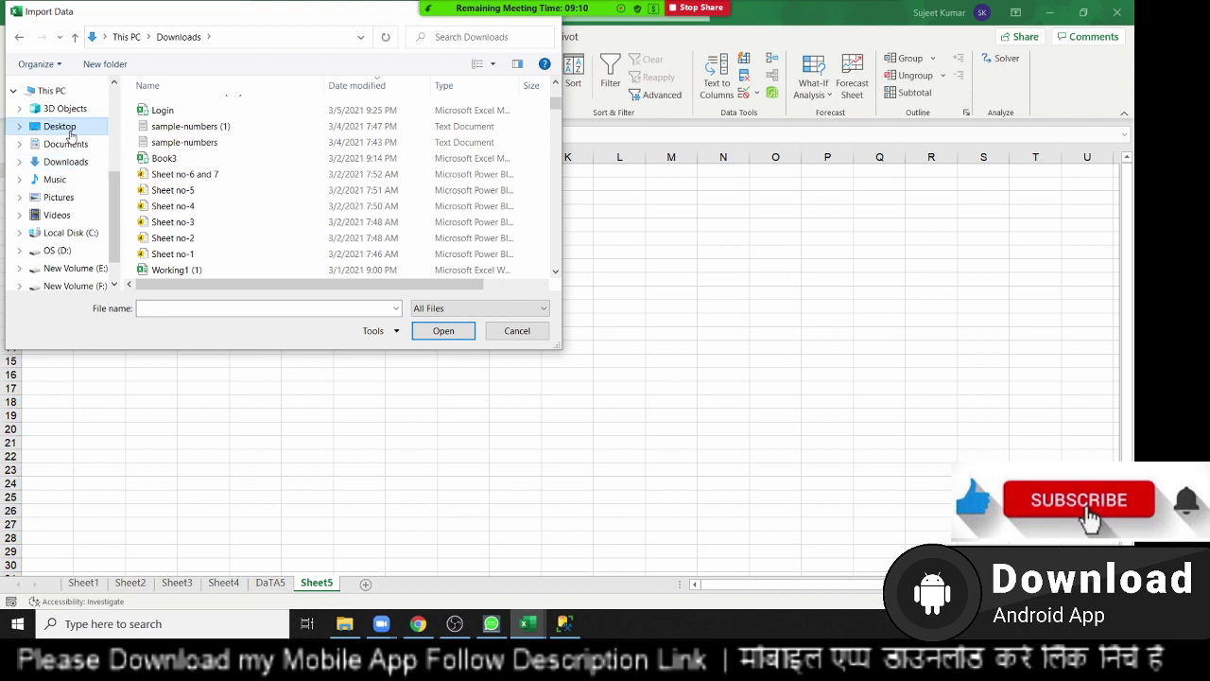
pyautogui.scroll(-1, 236, 171)
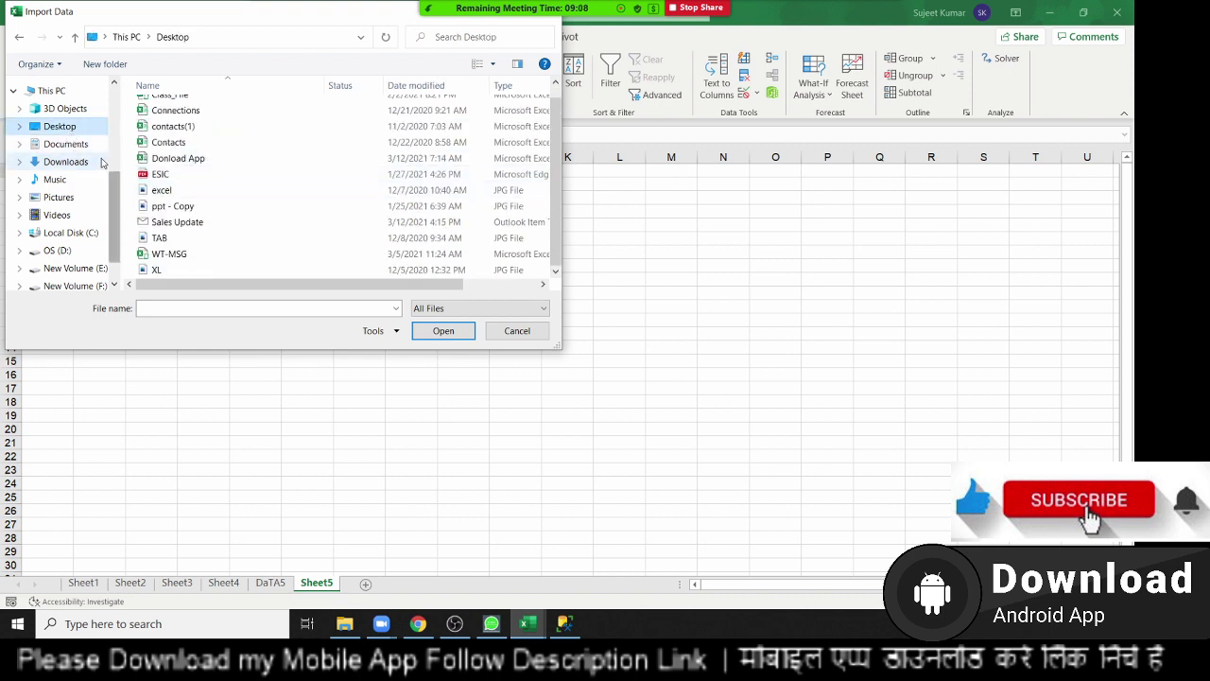
pyautogui.click(65, 144)
pyautogui.scroll(-2, 259, 192)
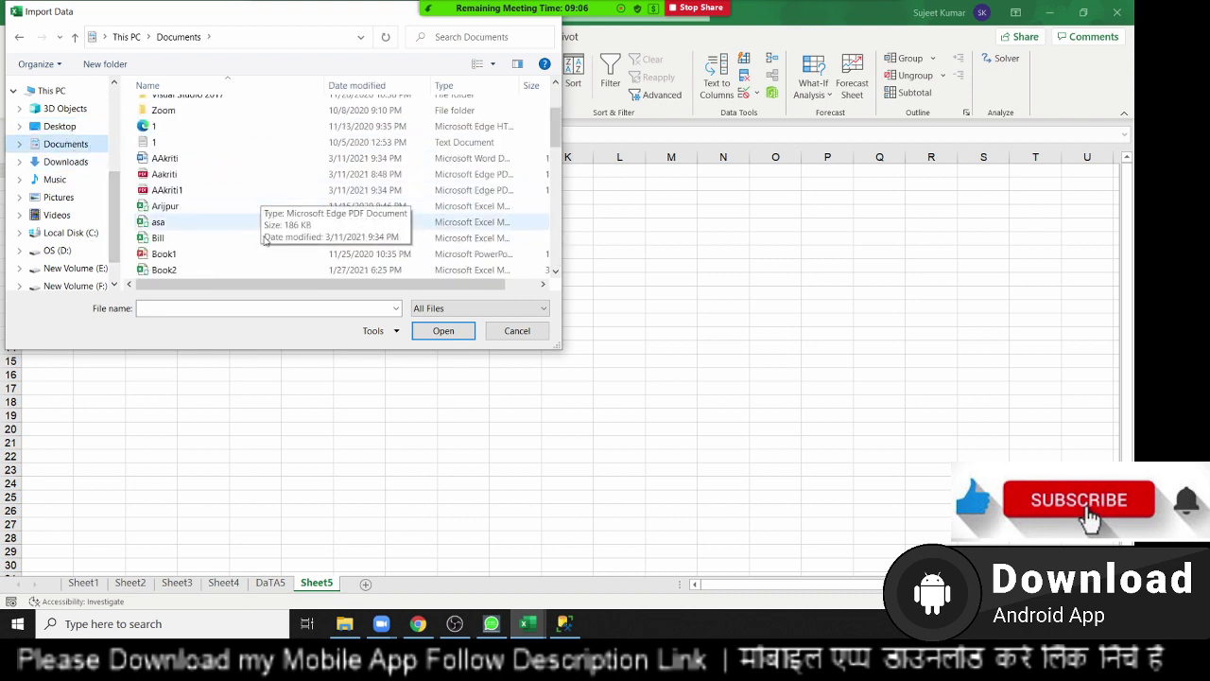
pyautogui.scroll(-3, 264, 243)
pyautogui.click(226, 224)
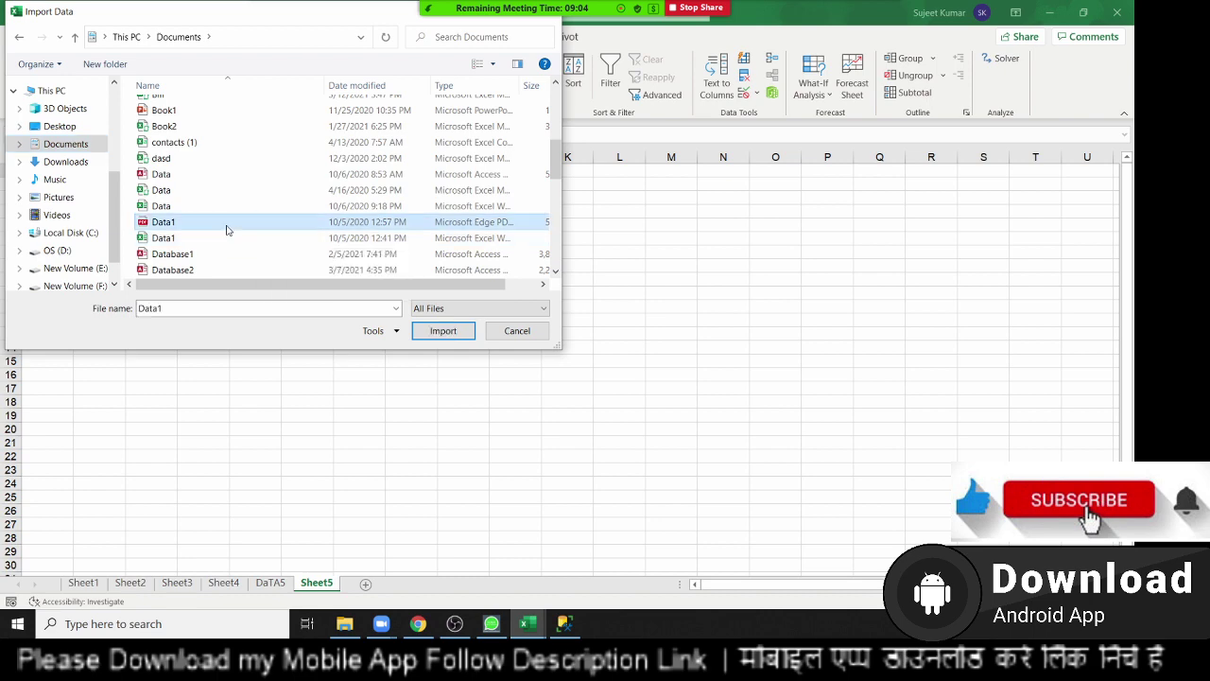
pyautogui.click(443, 331)
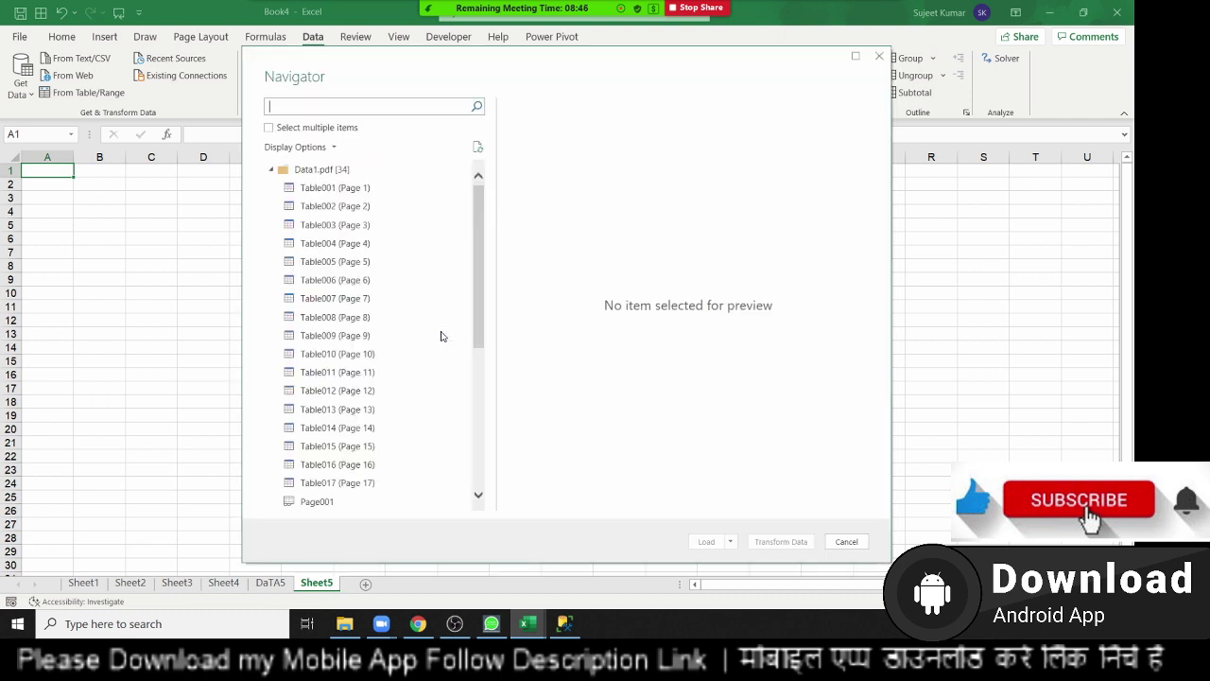
# Step: Preview Table001 (Page 1) in the Navigator and choose Load To... for it
pyautogui.scroll(-3, 408, 445)
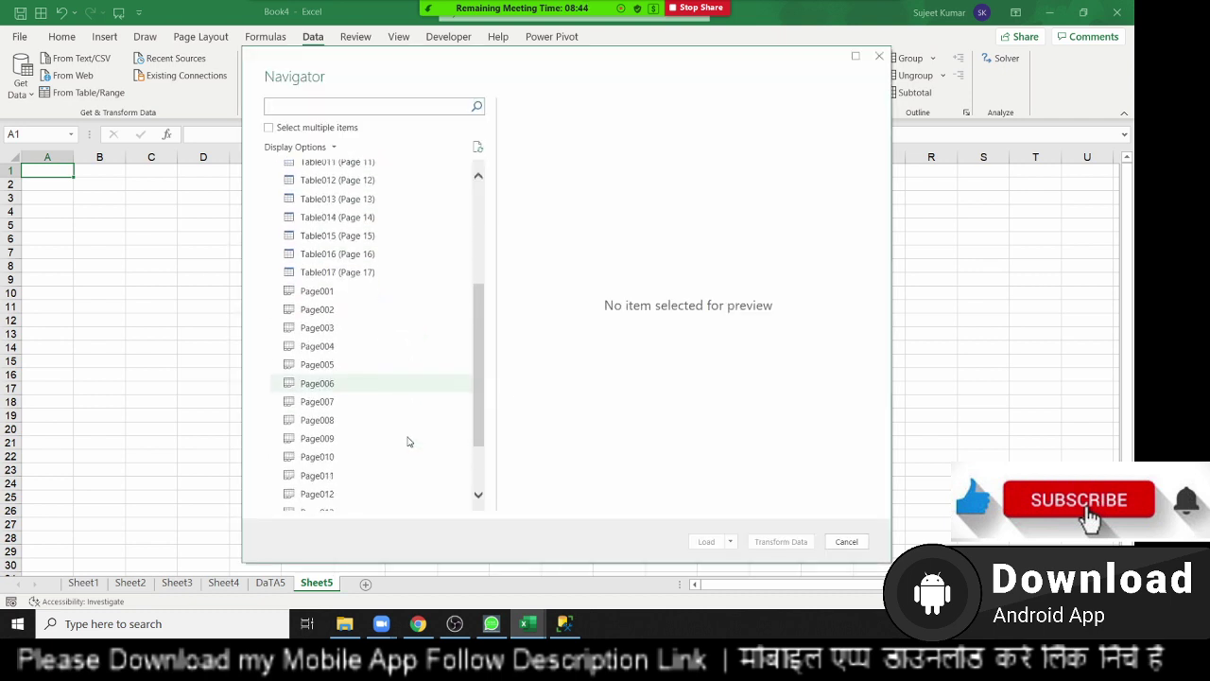
pyautogui.scroll(-2, 407, 440)
pyautogui.scroll(5, 413, 427)
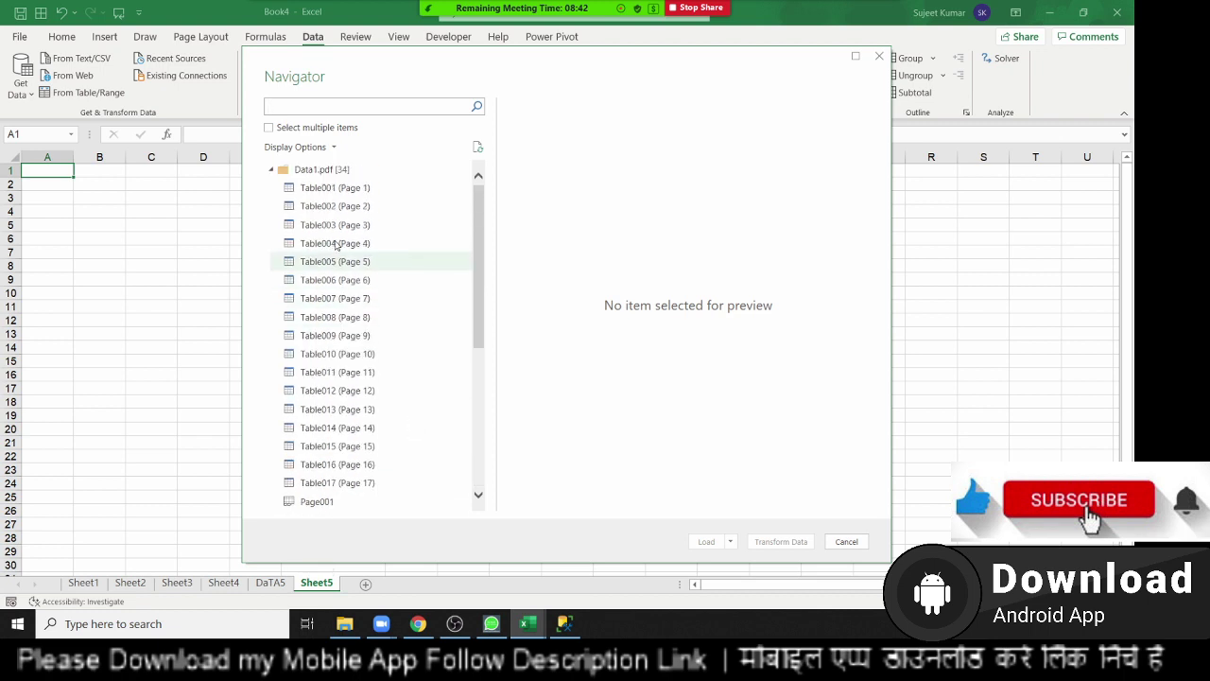
pyautogui.click(338, 189)
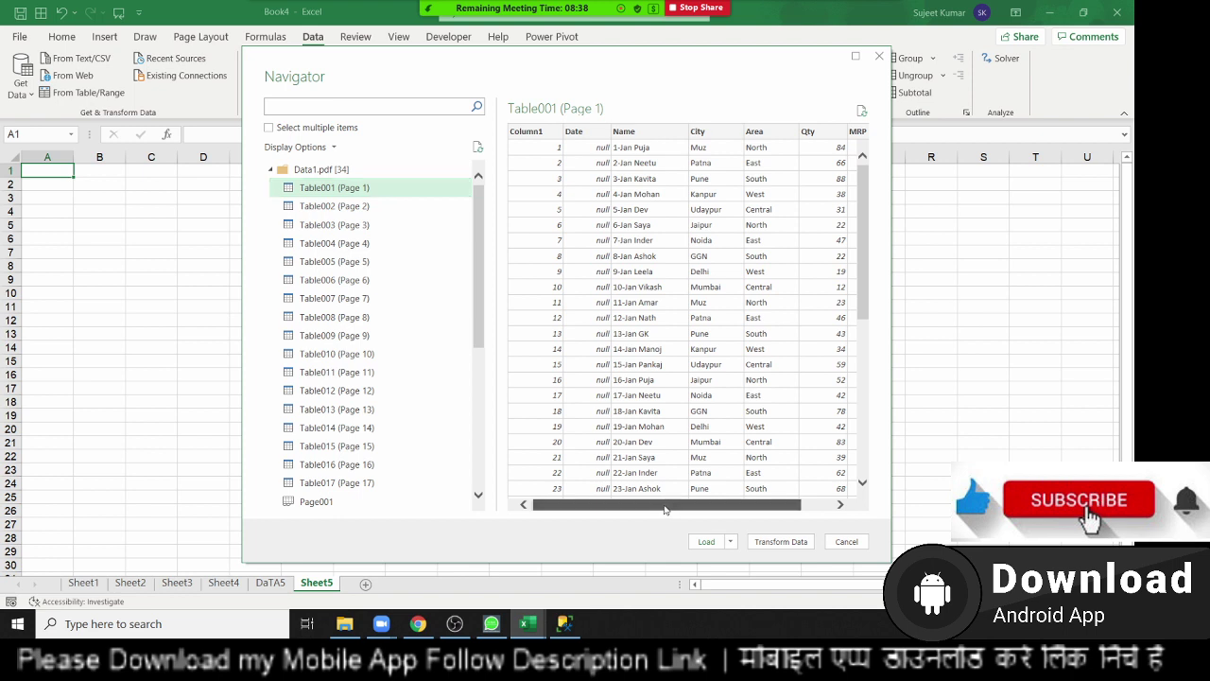
pyautogui.moveTo(664, 505)
pyautogui.mouseDown()
pyautogui.moveTo(790, 509)
pyautogui.moveTo(662, 506)
pyautogui.mouseUp()
pyautogui.scroll(-3, 416, 445)
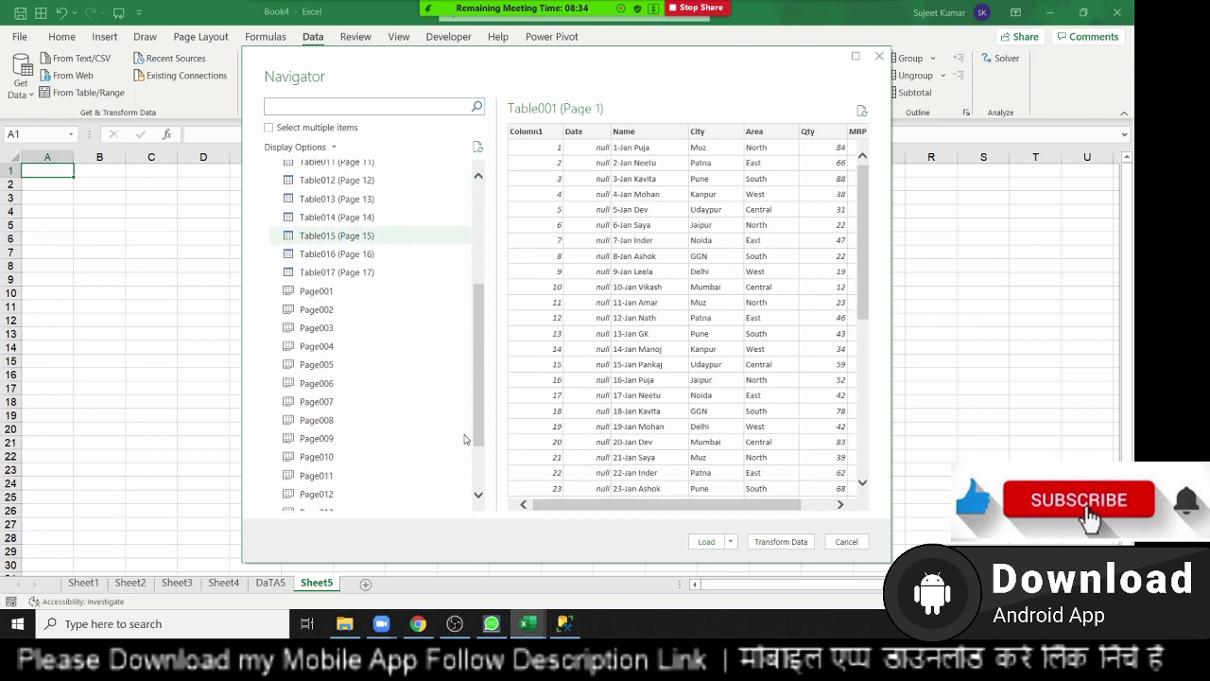
pyautogui.scroll(-3, 414, 353)
pyautogui.scroll(5, 416, 355)
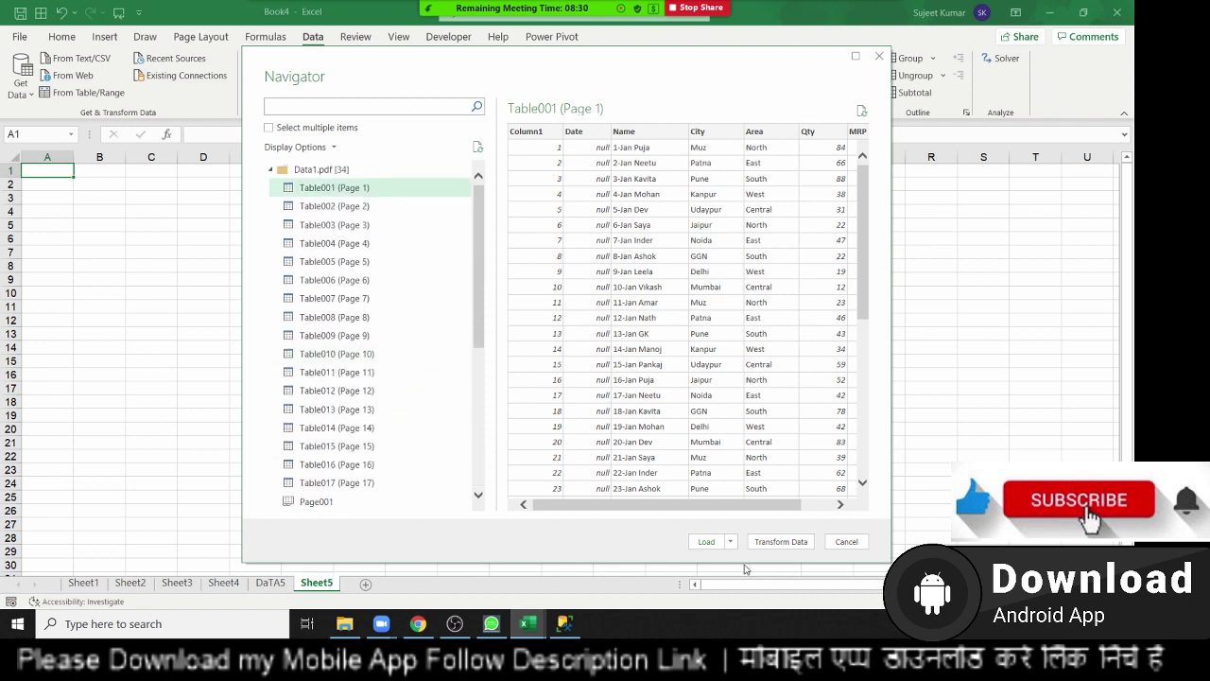
pyautogui.click(730, 541)
pyautogui.click(756, 571)
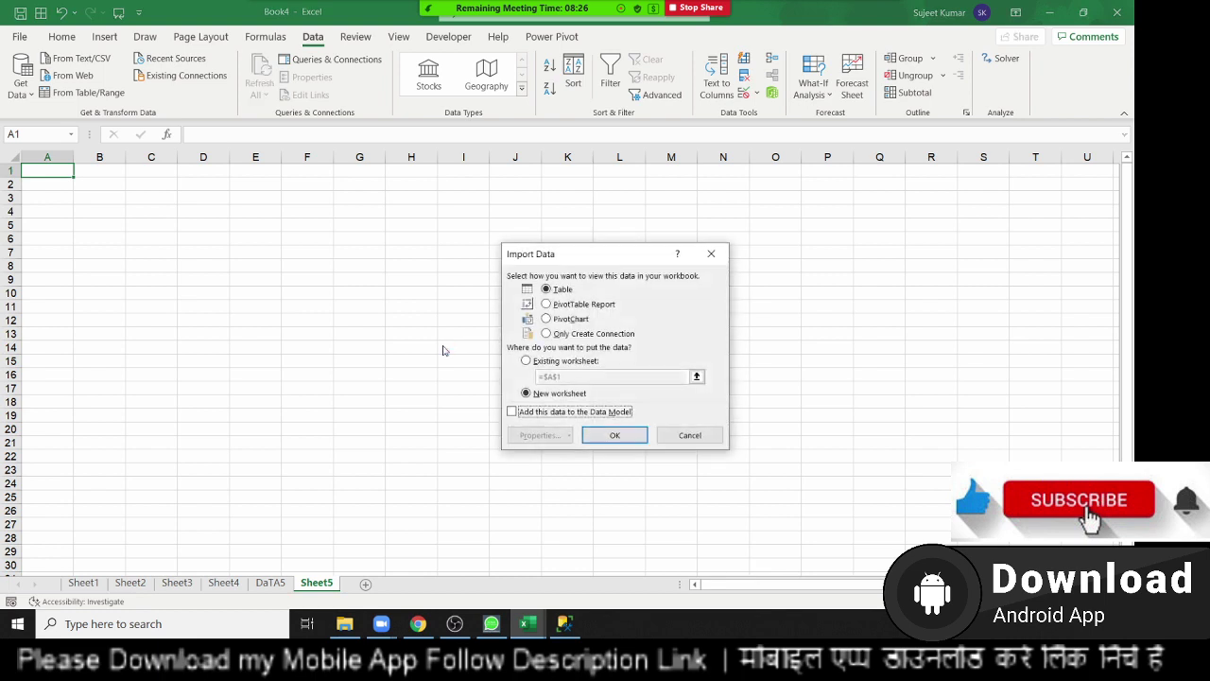
# Step: Load Table001 (Page 1) as a PivotTable Report on a new sheet, keep that sheet, and return to Sheet5
pyautogui.click(569, 304)
pyautogui.click(613, 436)
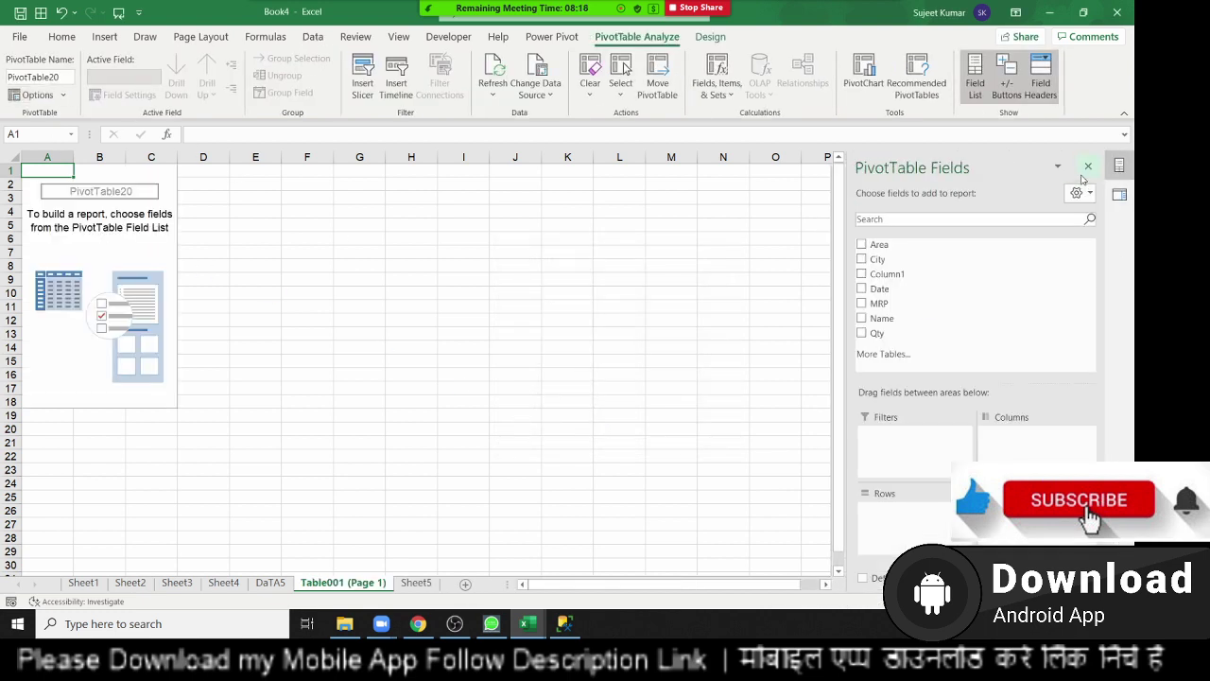
pyautogui.rightClick(369, 591)
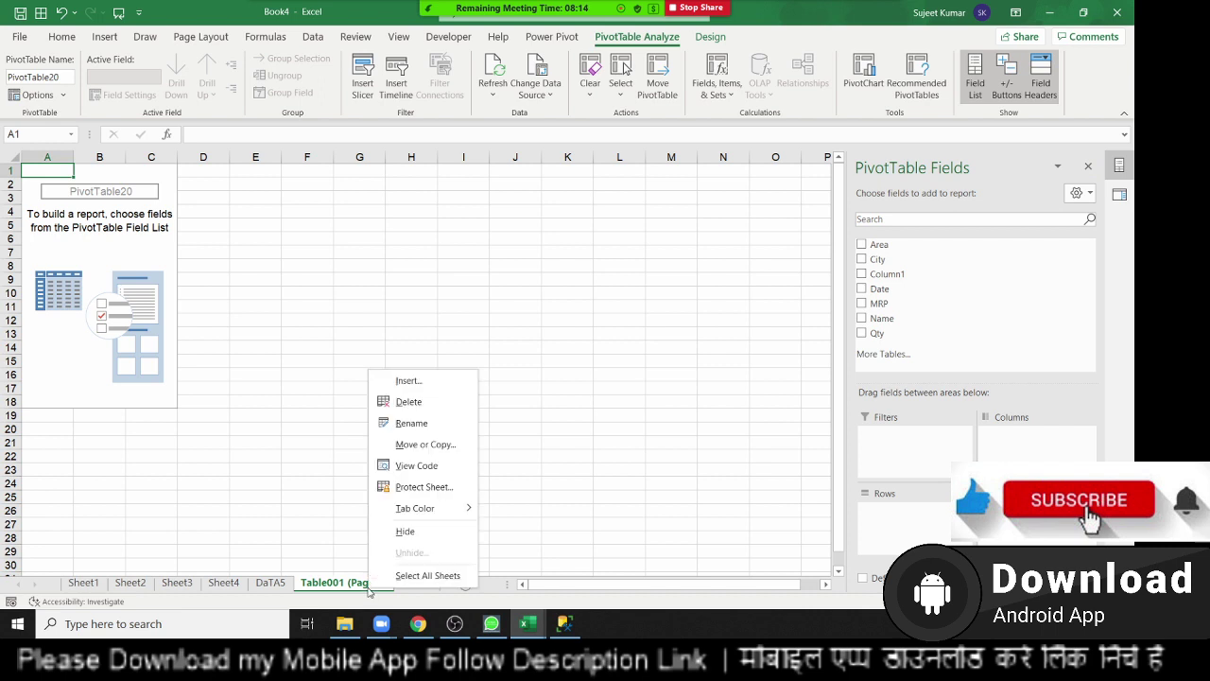
pyautogui.click(403, 403)
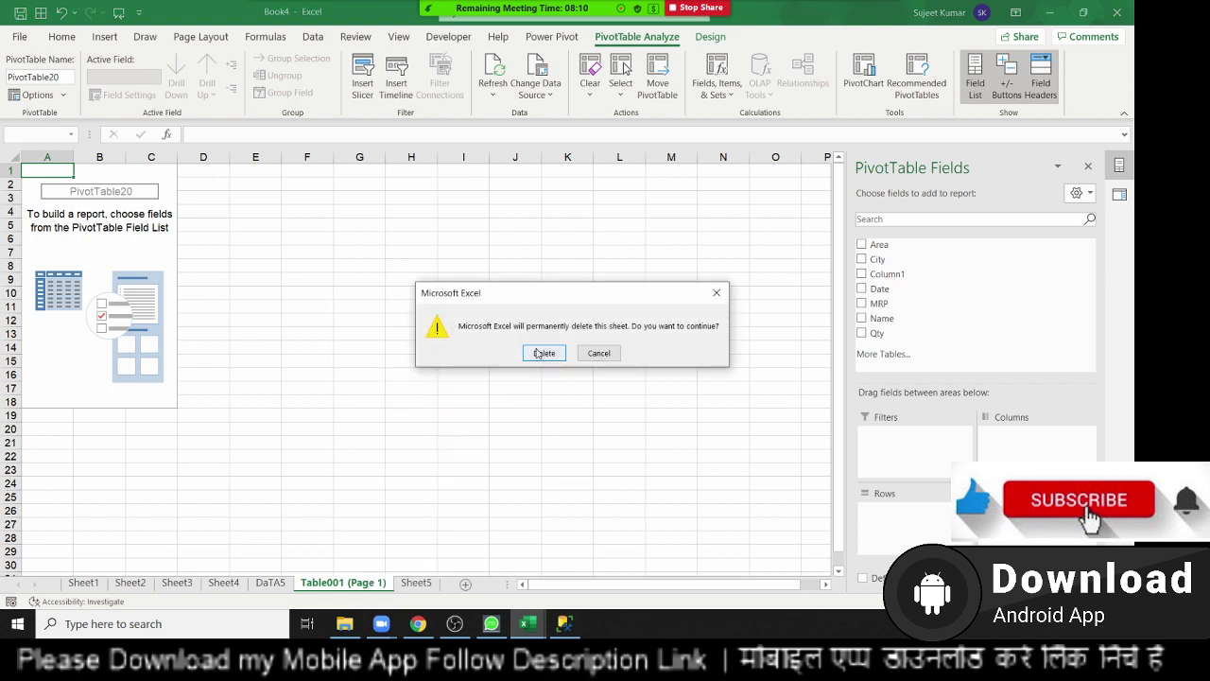
pyautogui.click(593, 355)
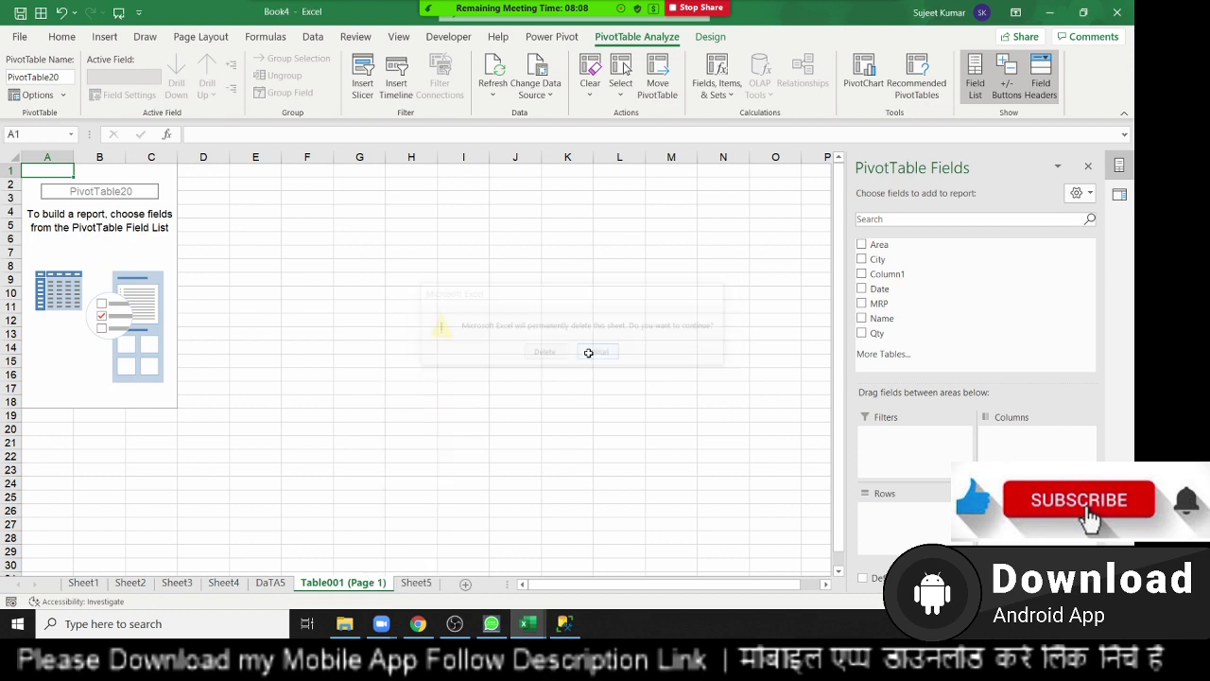
pyautogui.click(422, 582)
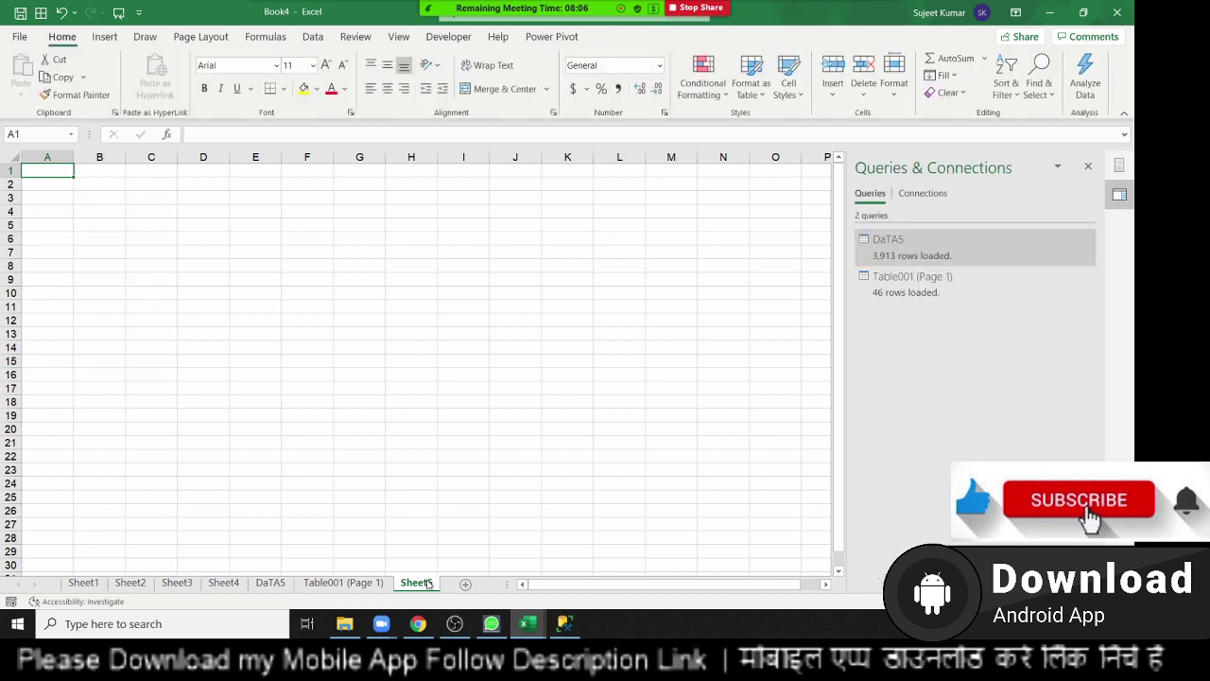
# Step: Close the Queries & Connections pane and briefly select A1:K19 on Sheet5
pyautogui.click(1088, 166)
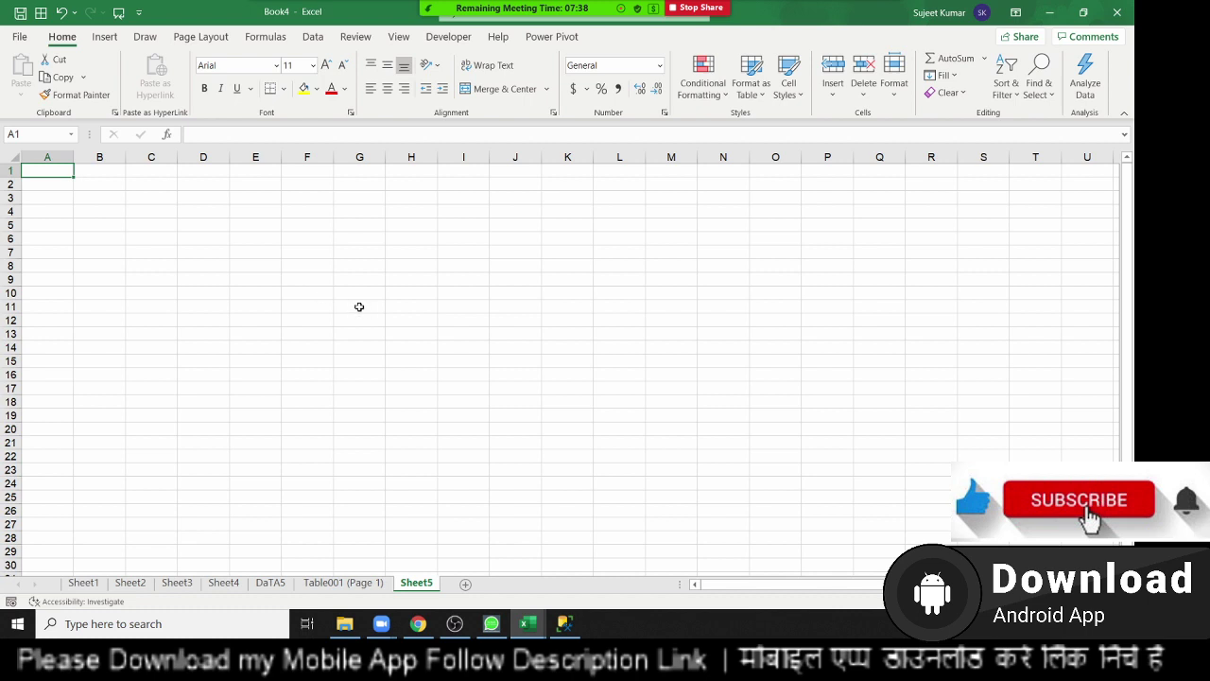
pyautogui.click(537, 222)
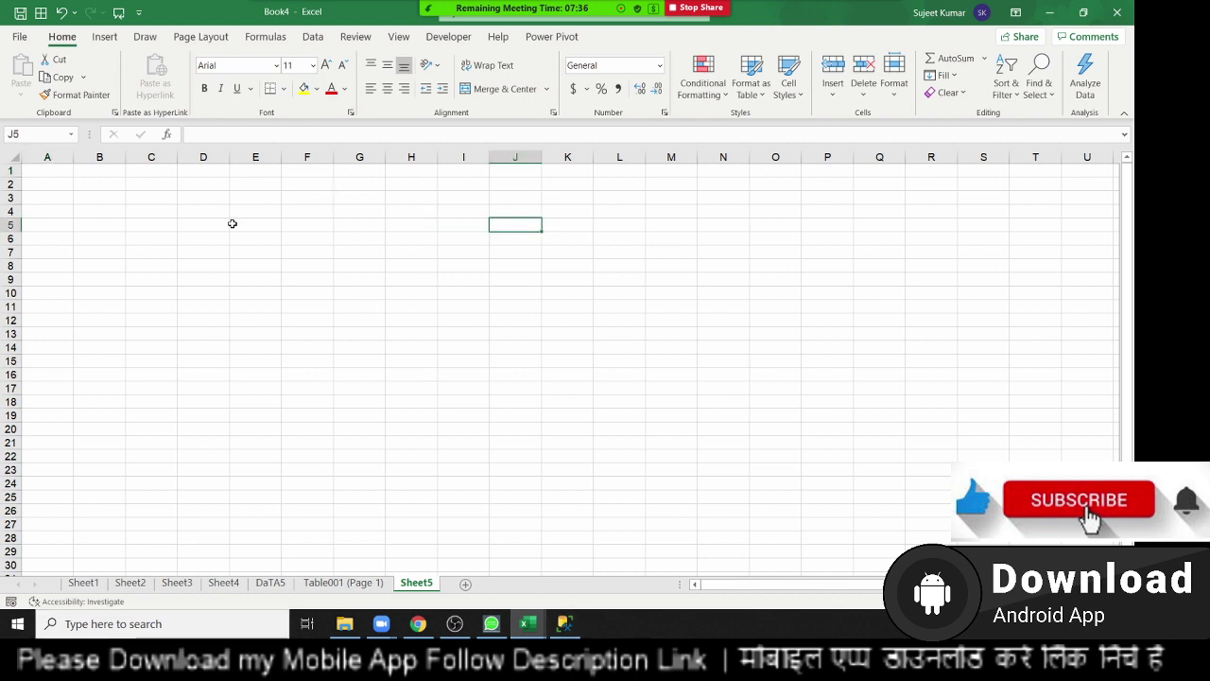
pyautogui.click(51, 185)
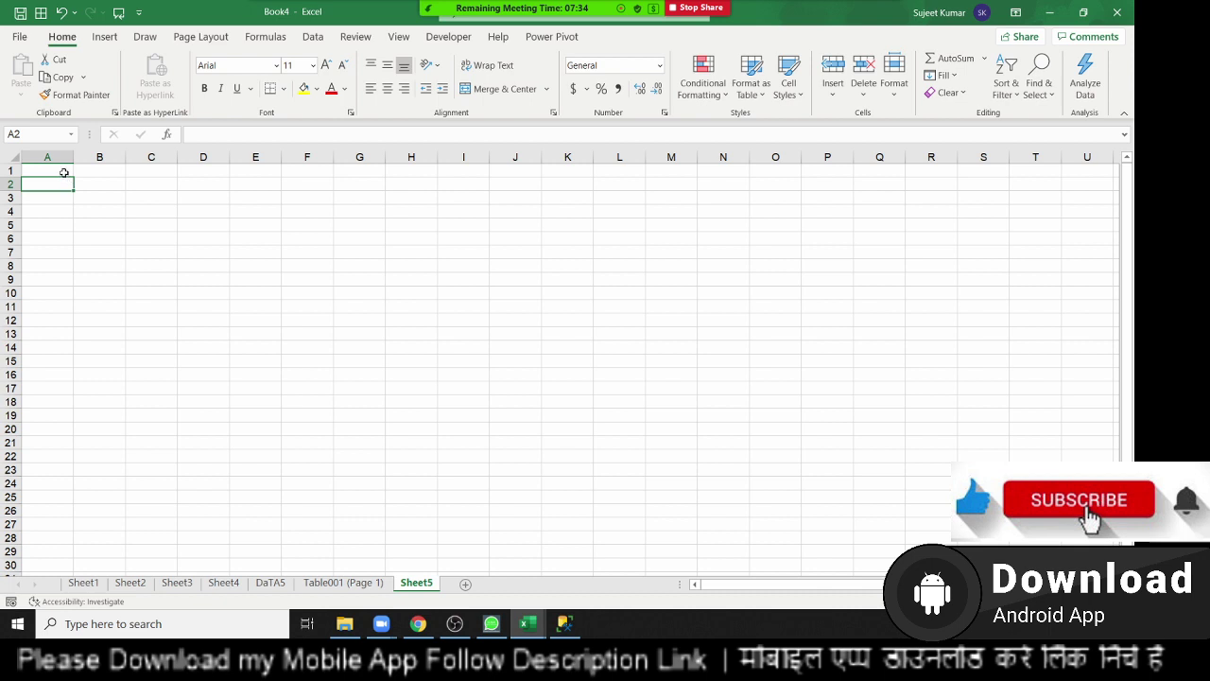
pyautogui.moveTo(62, 172); pyautogui.dragTo(558, 410)
pyautogui.click(486, 268)
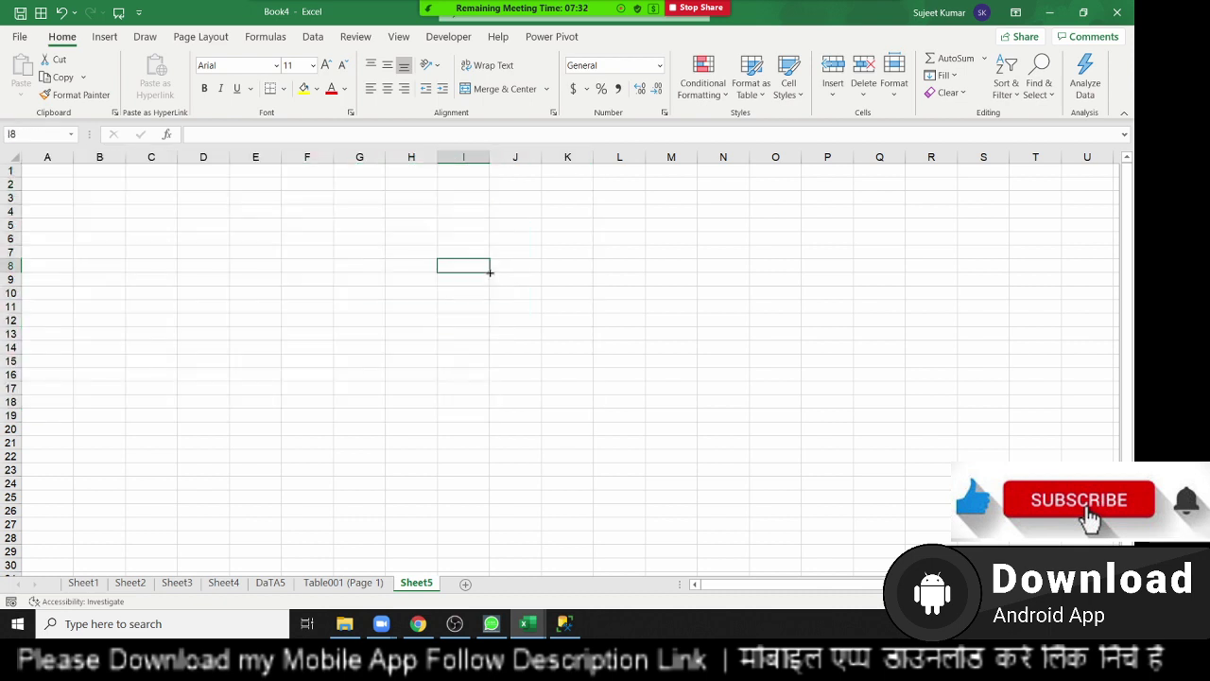
# Step: Close Book4 without saving and open the DATA workbook from Recent
pyautogui.click(1117, 11)
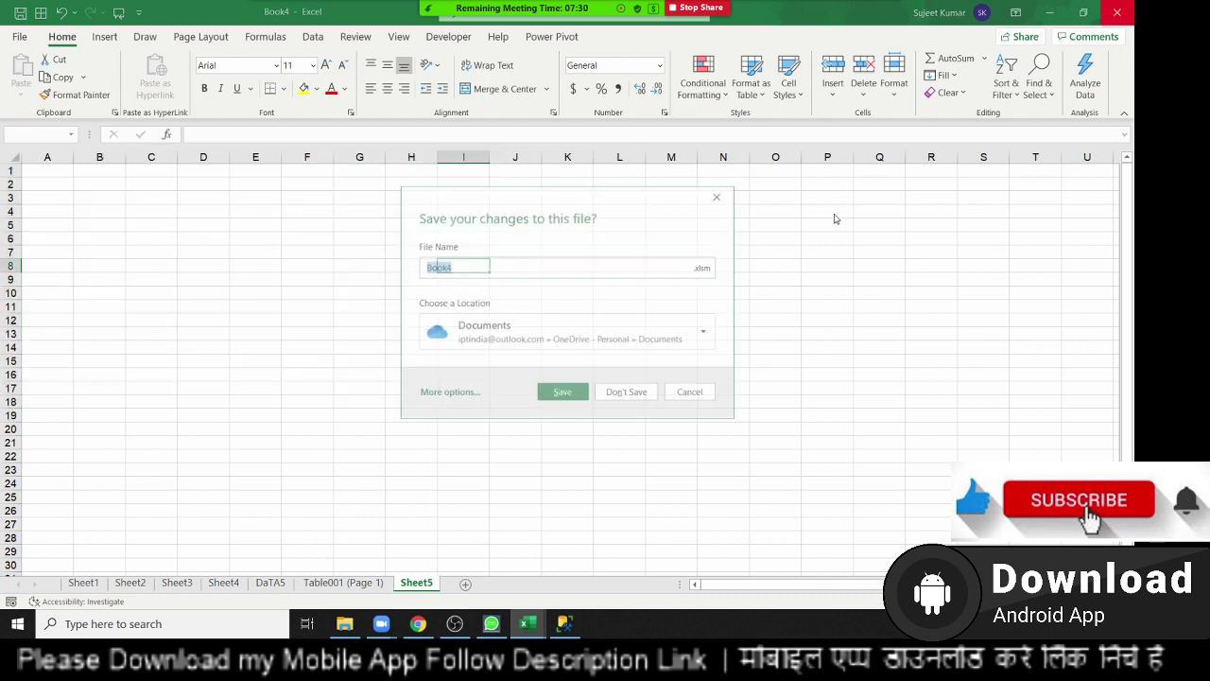
pyautogui.click(624, 392)
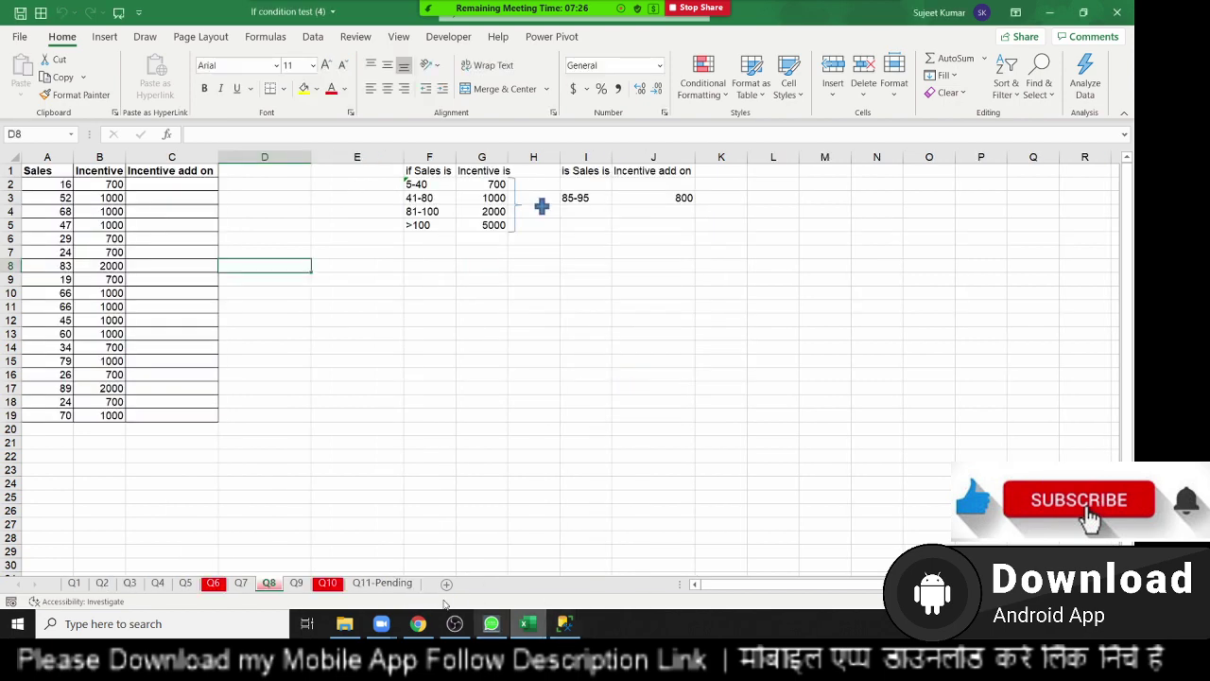
pyautogui.click(20, 37)
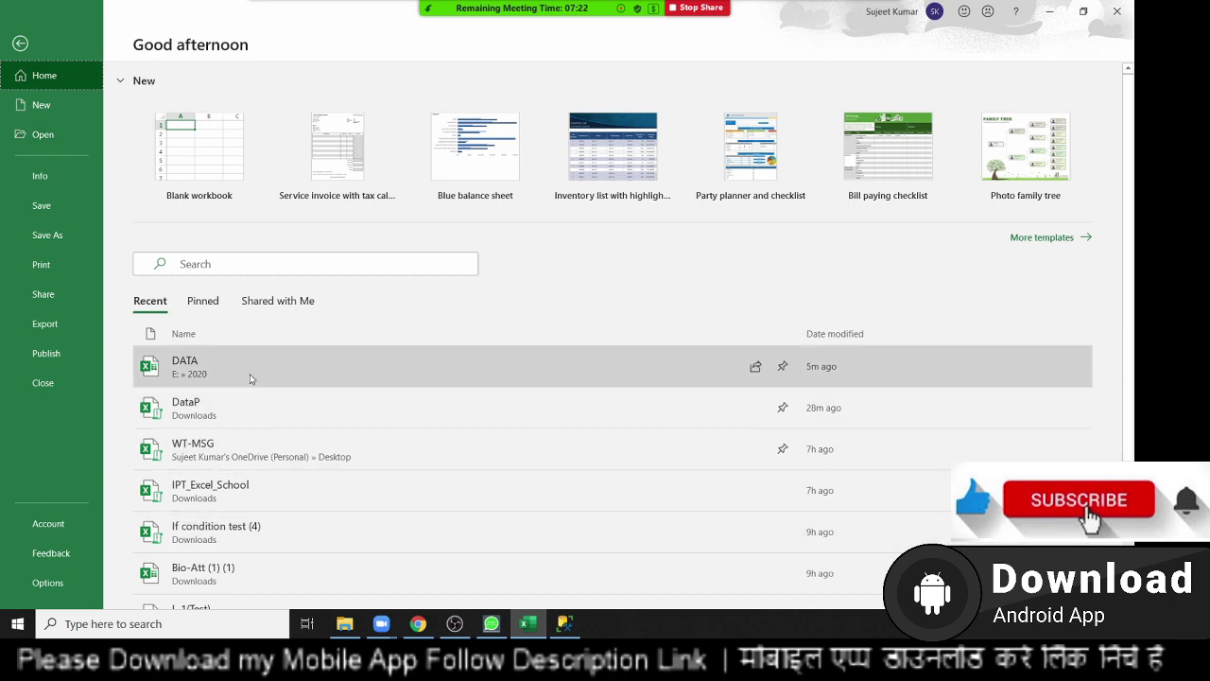
pyautogui.click(249, 371)
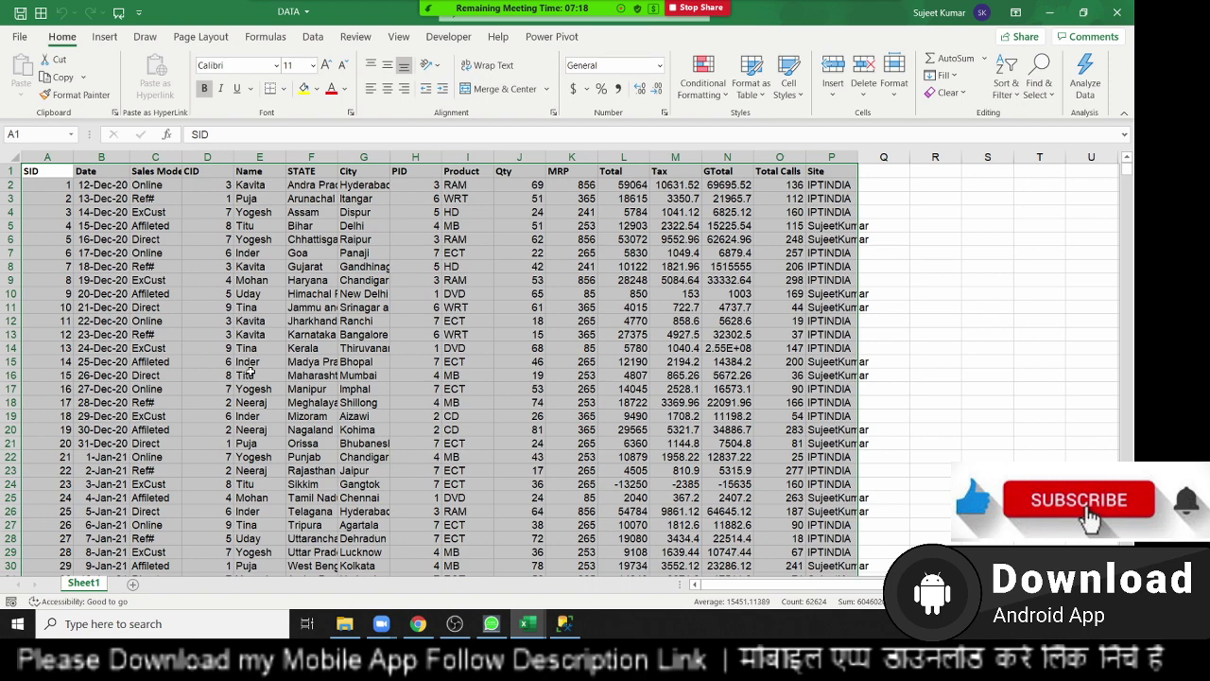
# Step: Select the B4:O25 sales data, add a blank Sheet2, and return to Sheet1
pyautogui.click(770, 265)
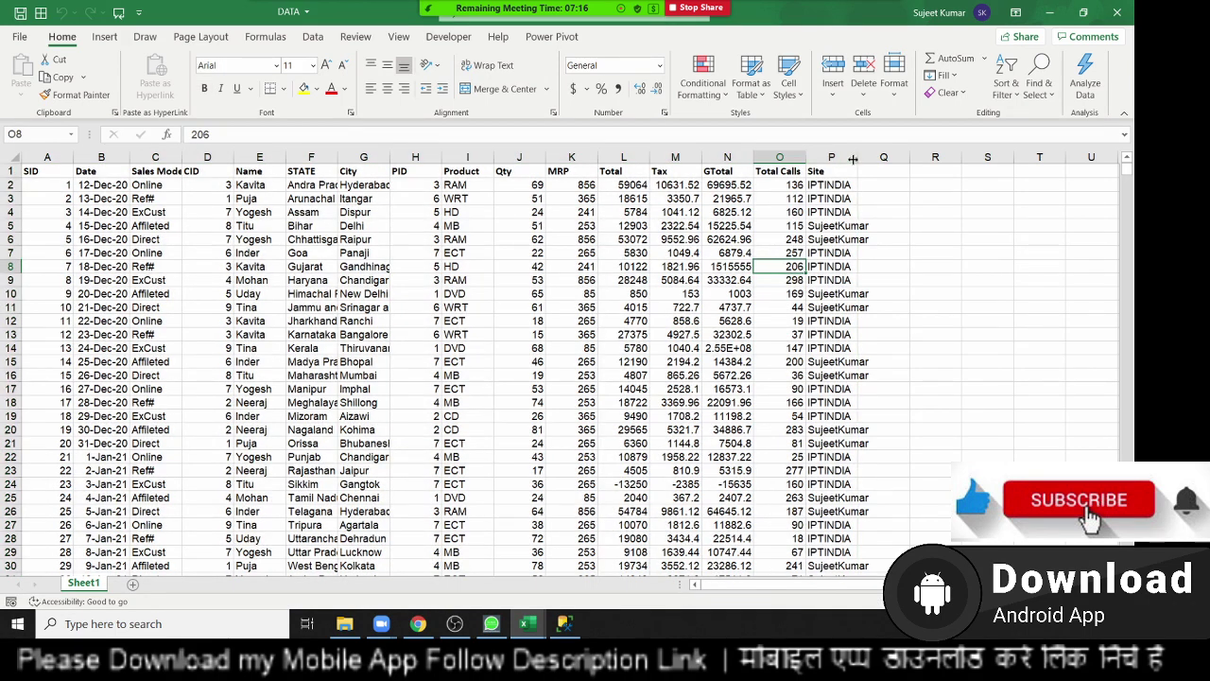
pyautogui.moveTo(94, 211); pyautogui.dragTo(777, 497)
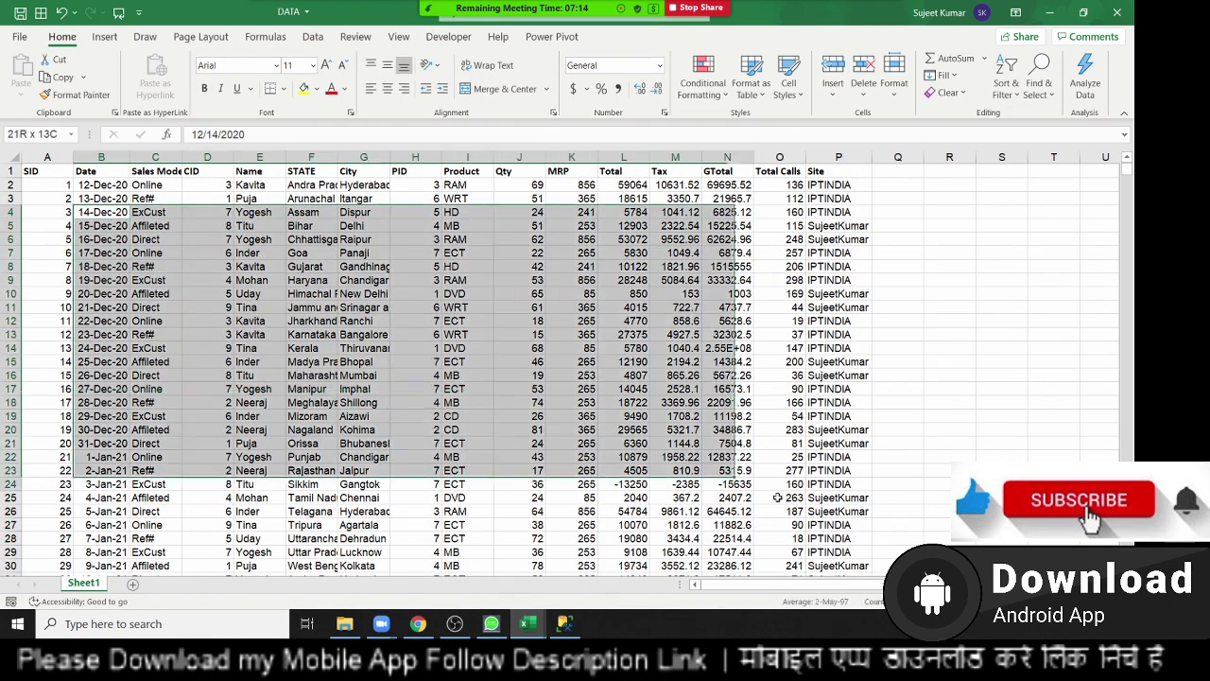
pyautogui.click(132, 584)
pyautogui.click(84, 584)
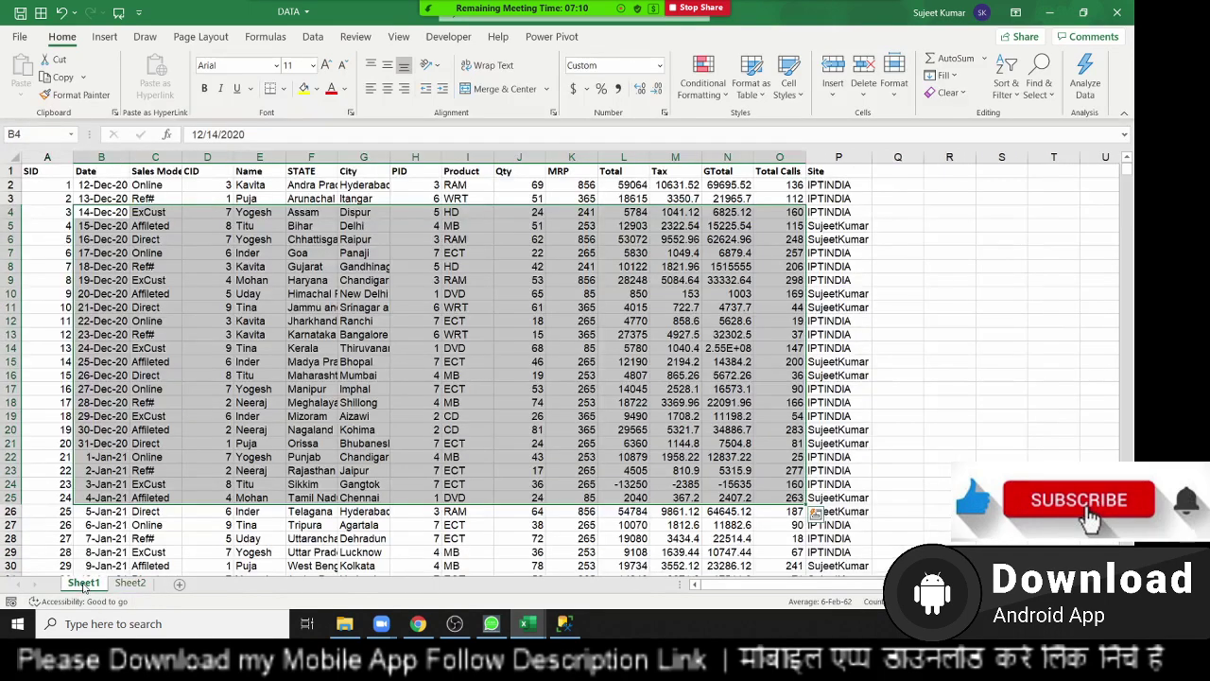
pyautogui.click(49, 169)
# Step: Insert a PivotTable from the sales data on a new worksheet
pyautogui.click(104, 36)
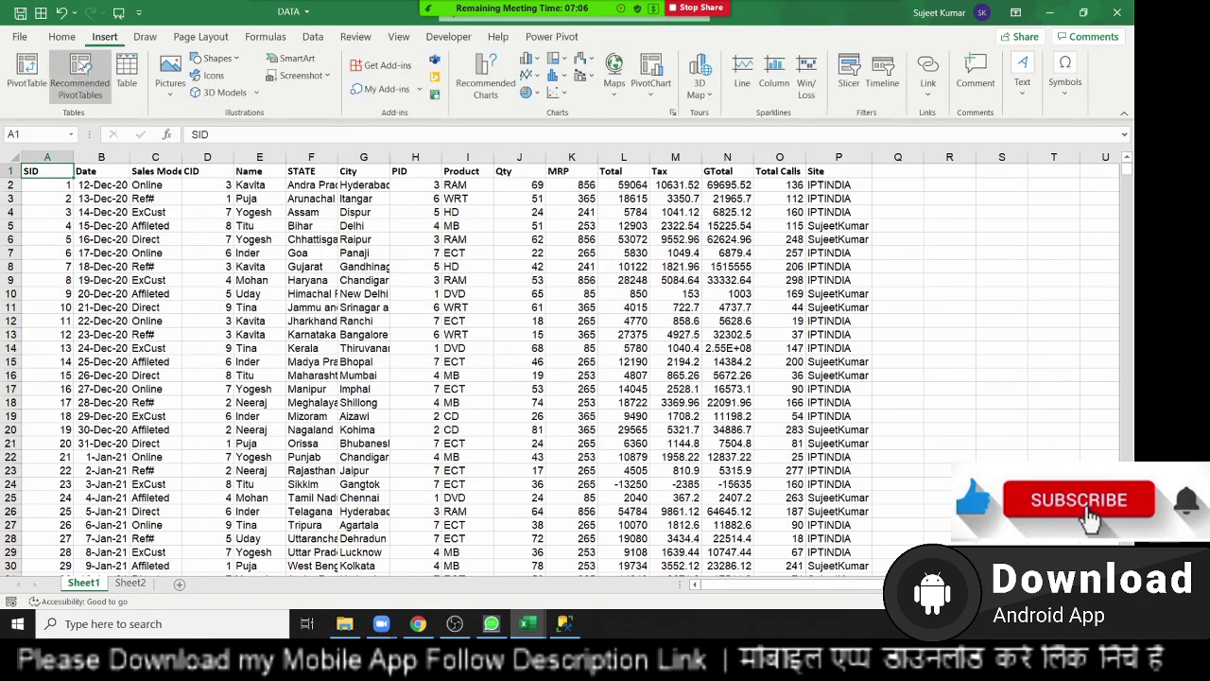
pyautogui.click(27, 71)
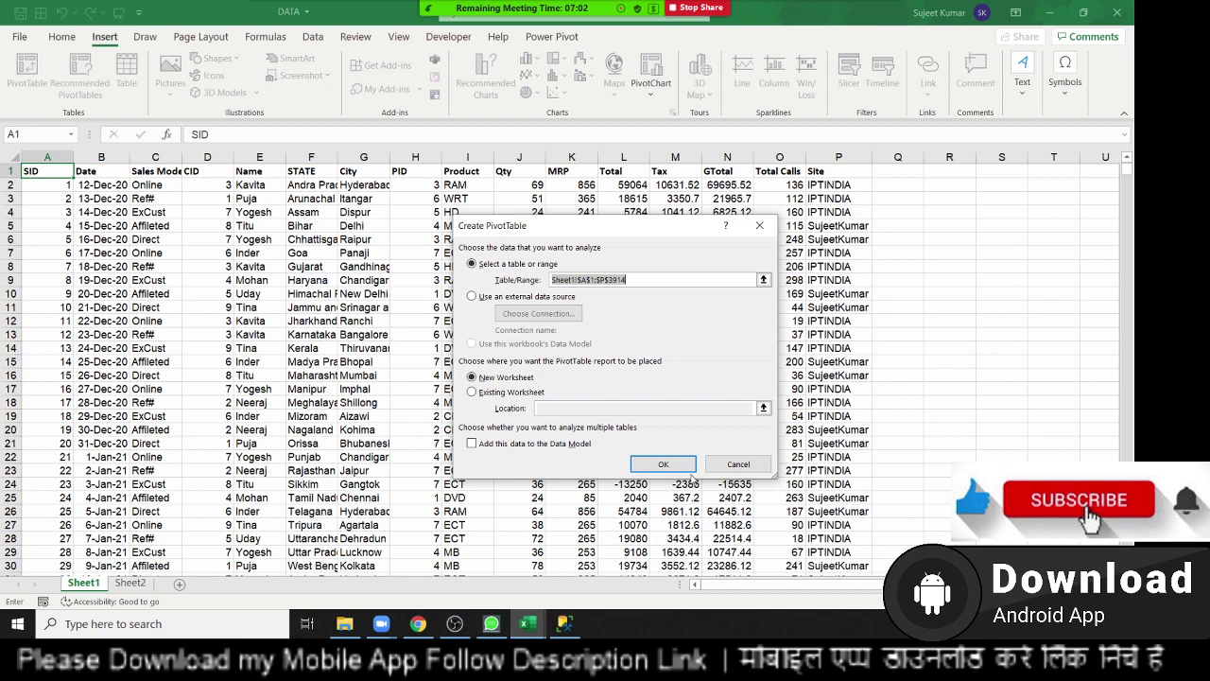
pyautogui.click(687, 467)
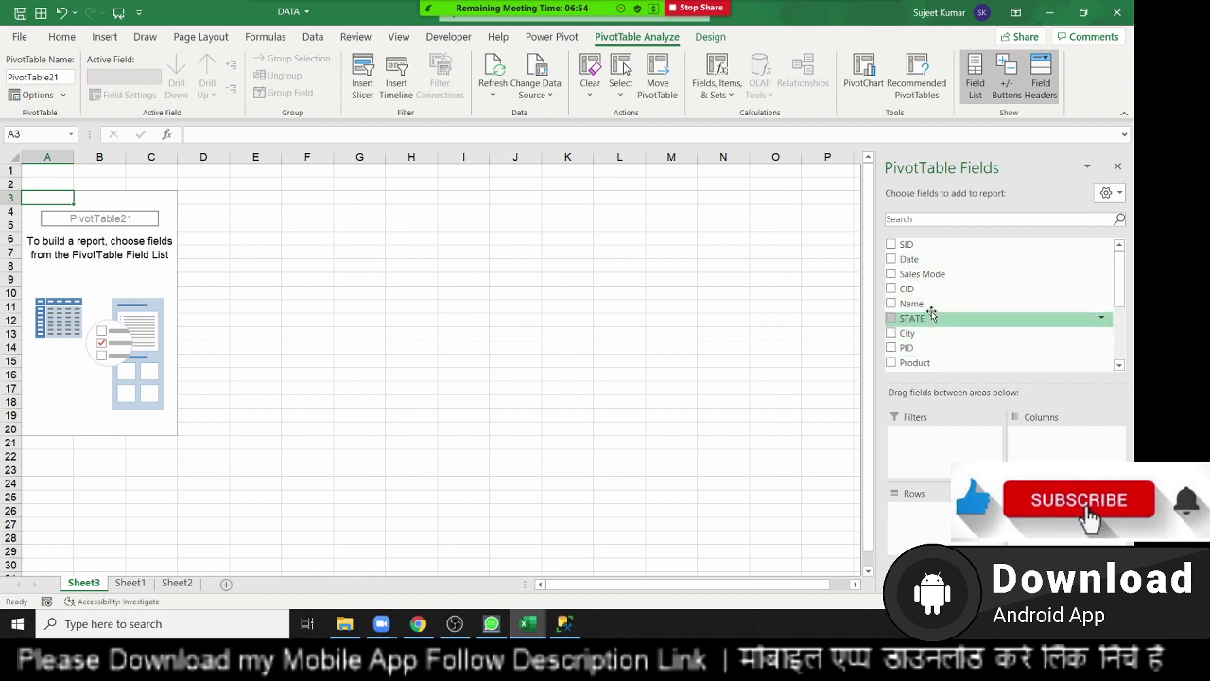
# Step: Add Name to rows and Qty and MRP to values, summarising MRP by Average
pyautogui.click(917, 303)
pyautogui.scroll(-2, 963, 348)
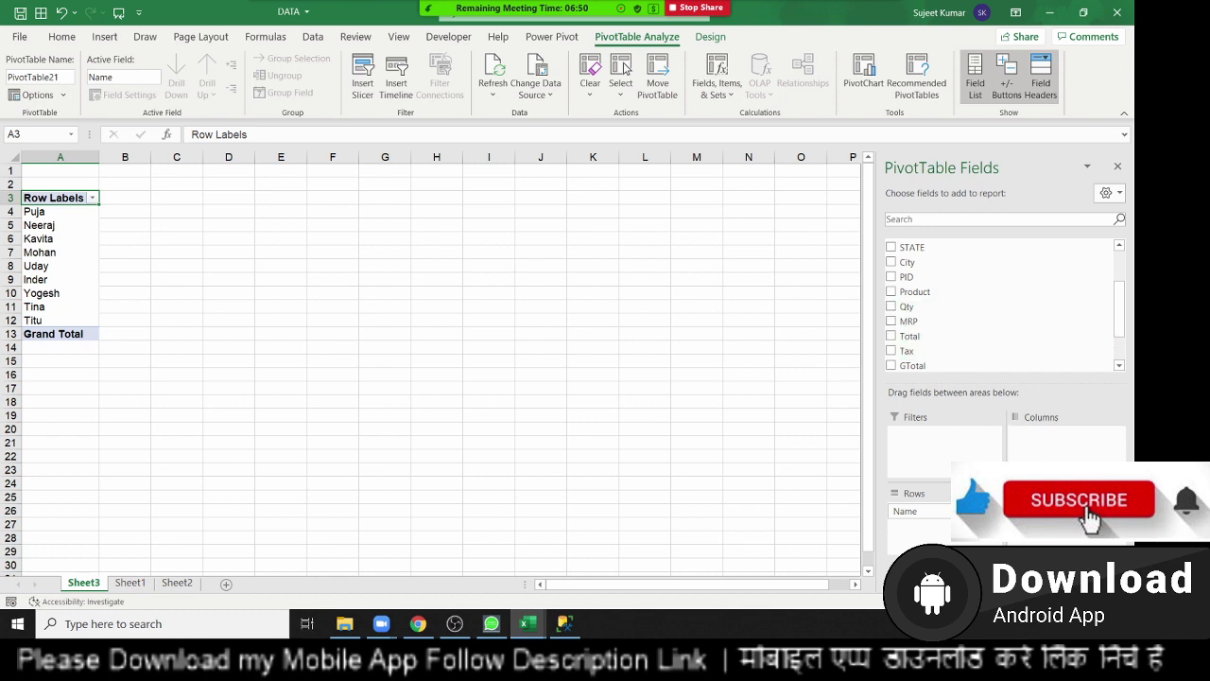
pyautogui.click(907, 306)
pyautogui.scroll(-1, 943, 305)
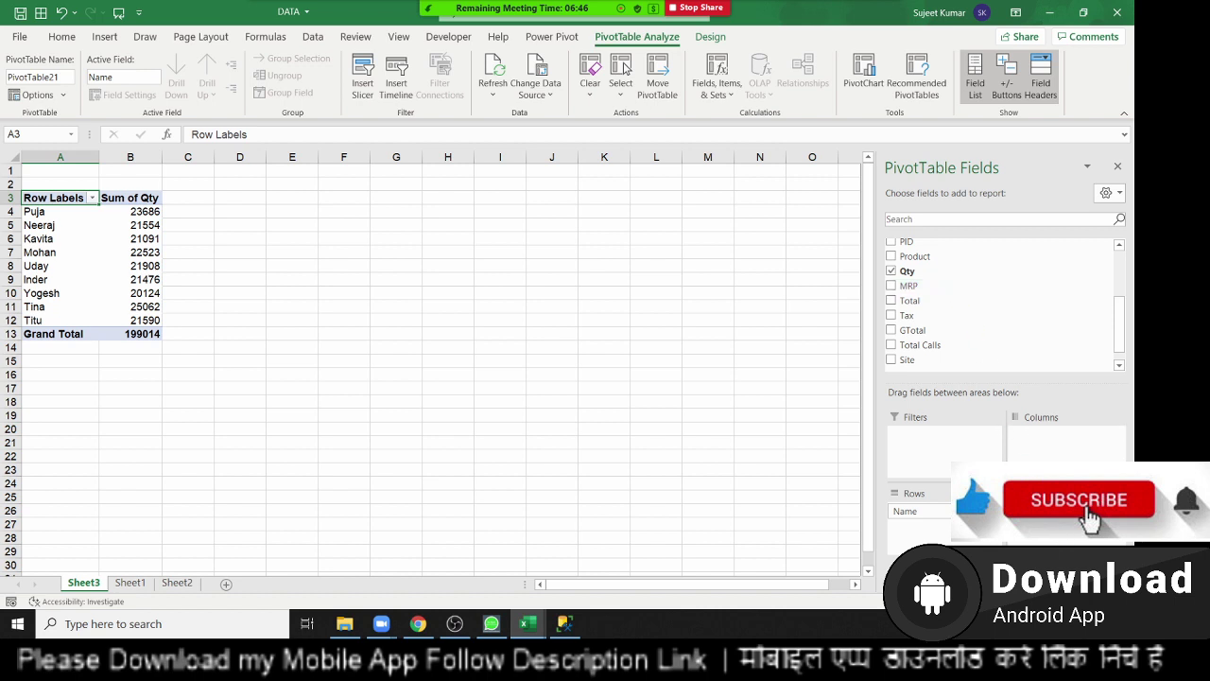
pyautogui.click(890, 286)
pyautogui.click(1068, 526)
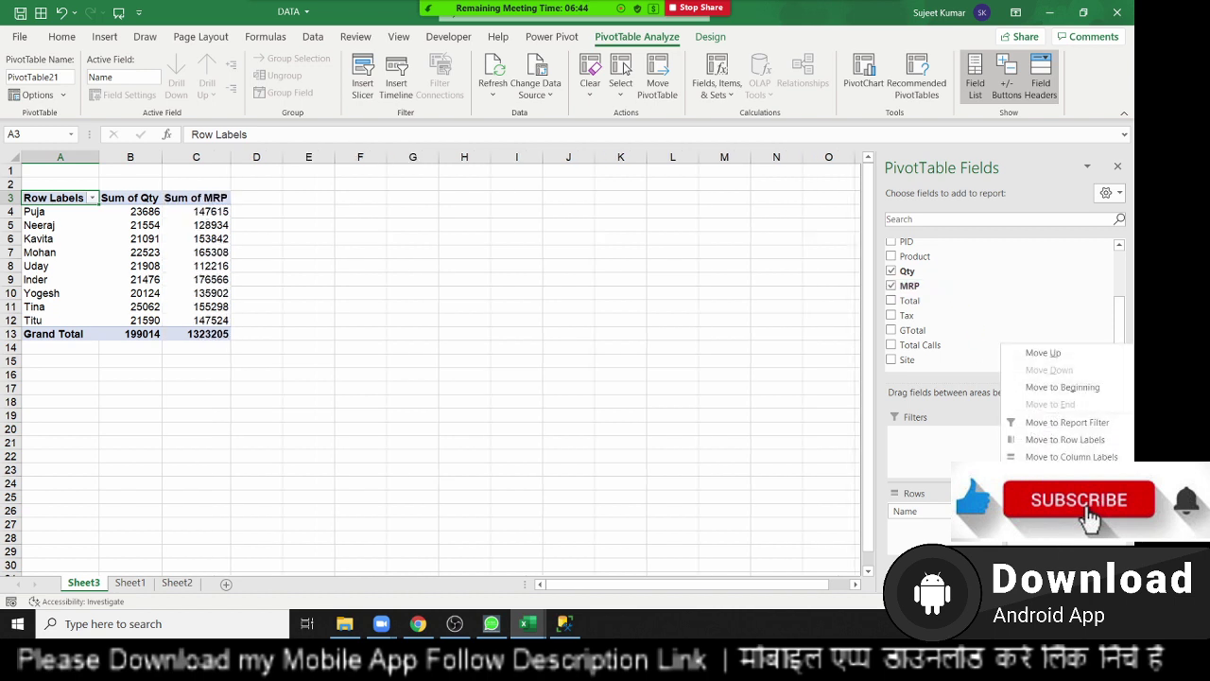
pyautogui.click(1040, 515)
pyautogui.click(511, 382)
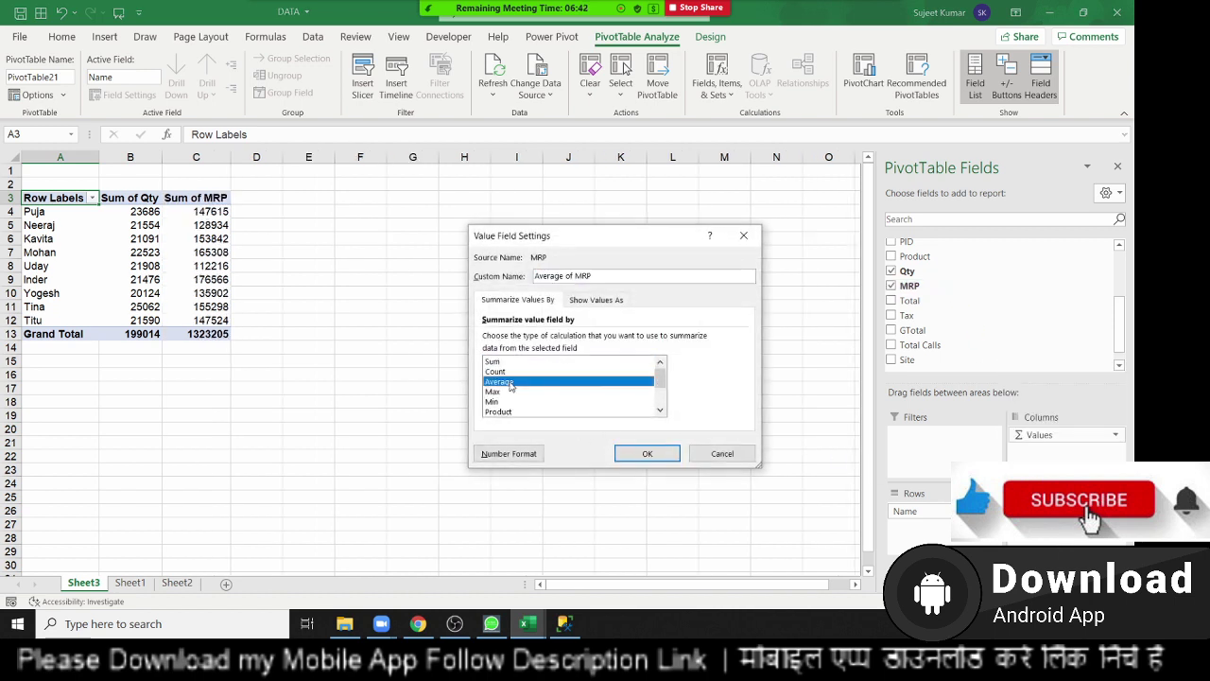
pyautogui.click(647, 454)
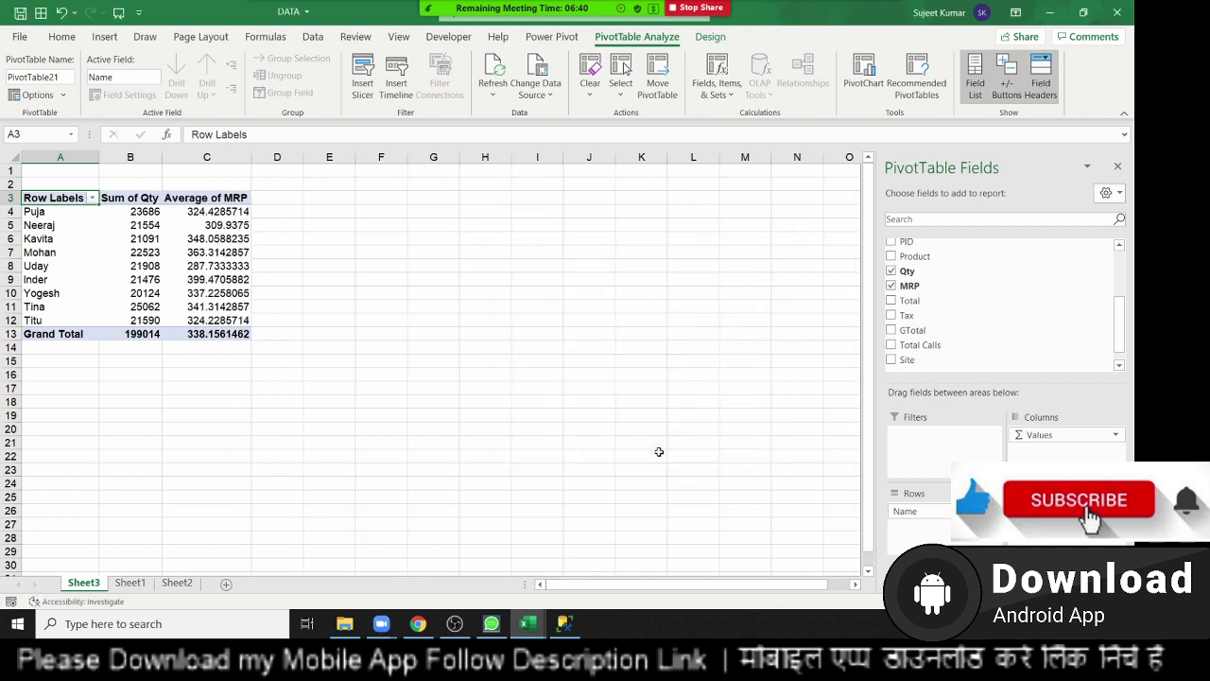
# Step: Insert a clustered column PivotChart, then move and enlarge it beside the pivot table
pyautogui.click(102, 34)
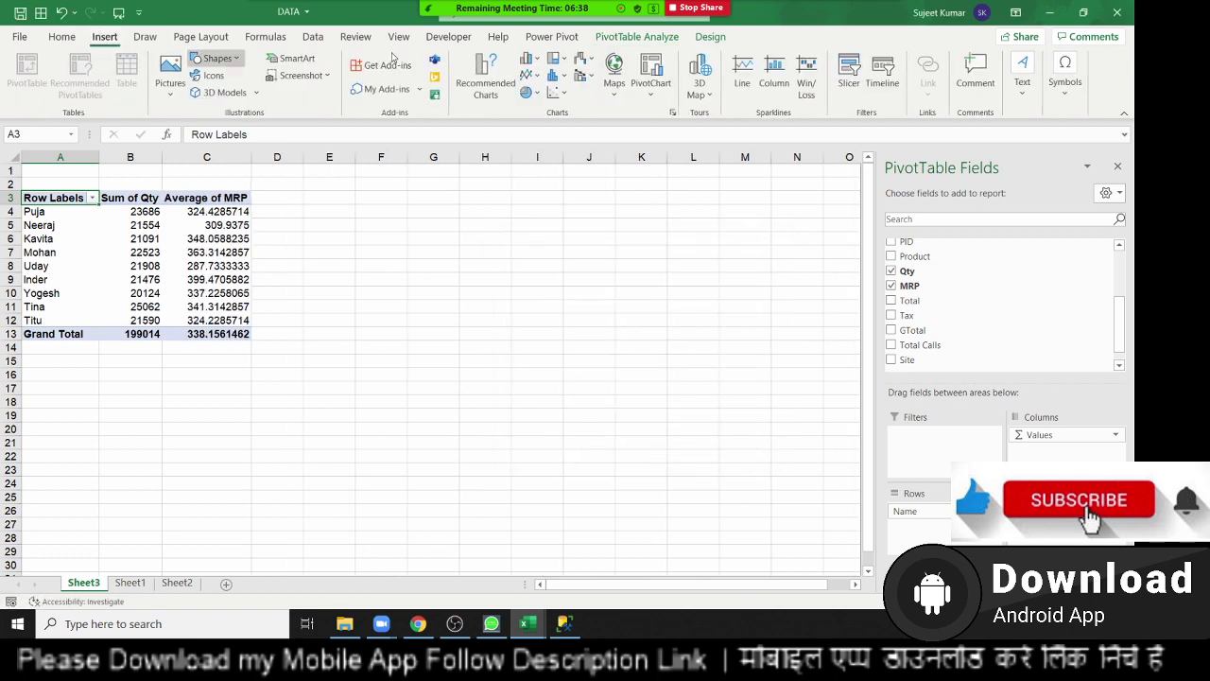
pyautogui.click(531, 61)
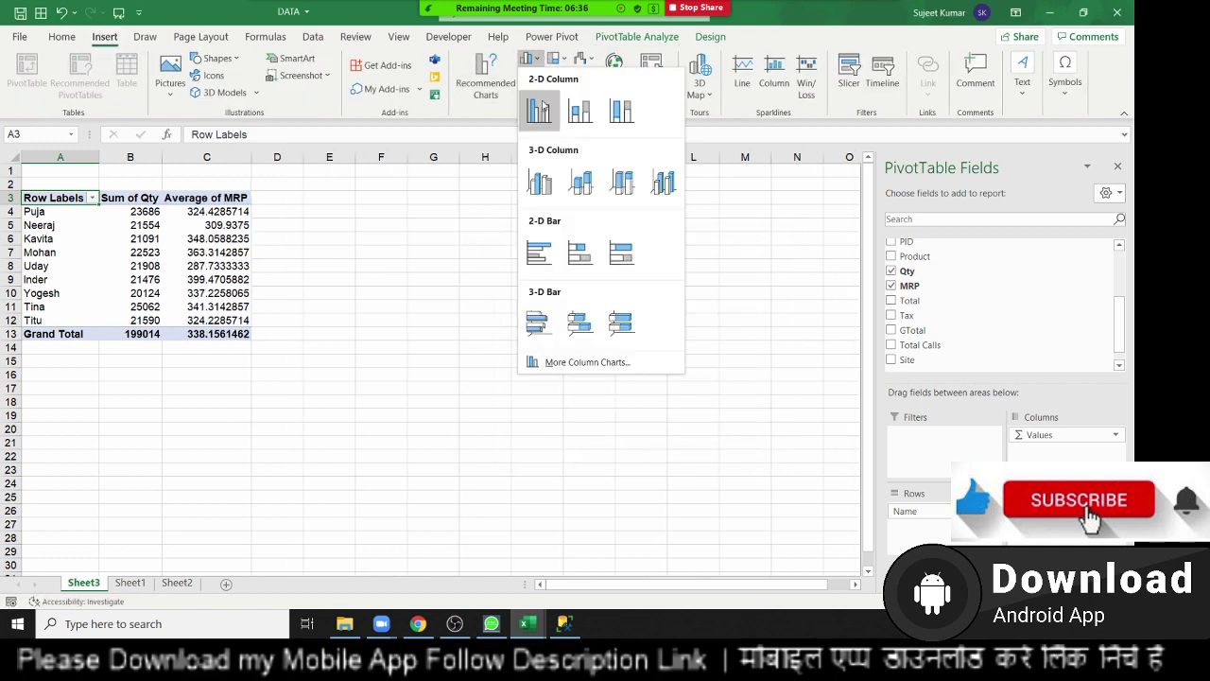
pyautogui.click(539, 110)
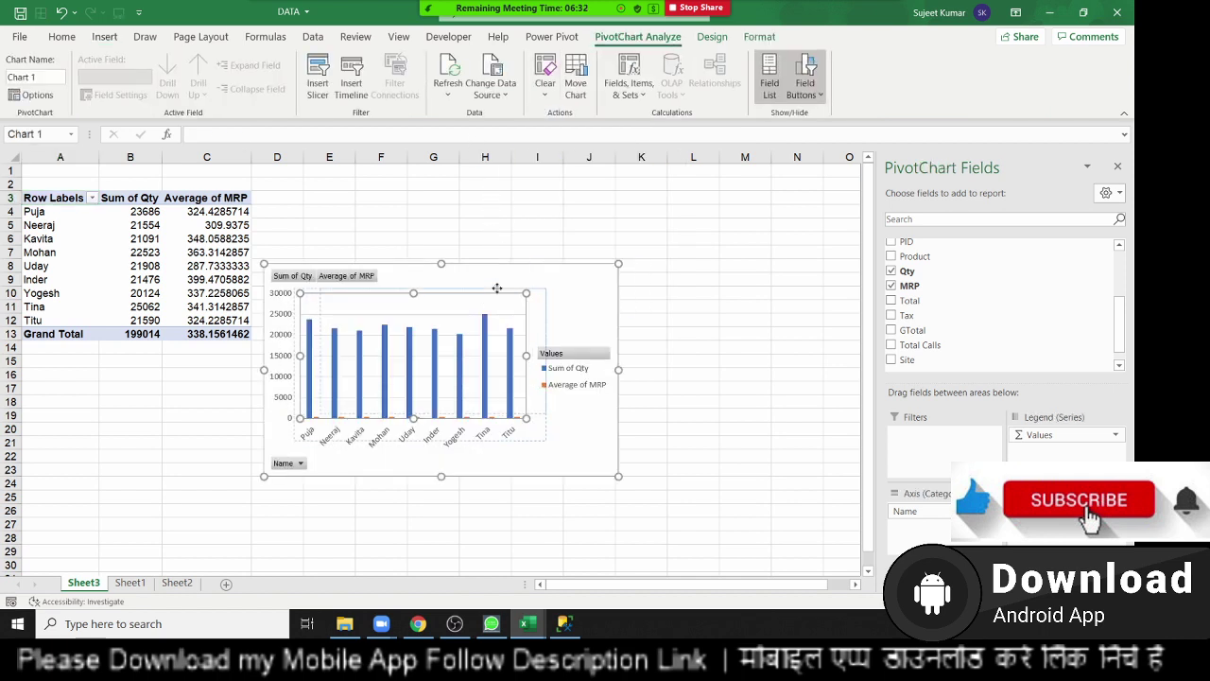
pyautogui.moveTo(540, 283); pyautogui.dragTo(632, 224)
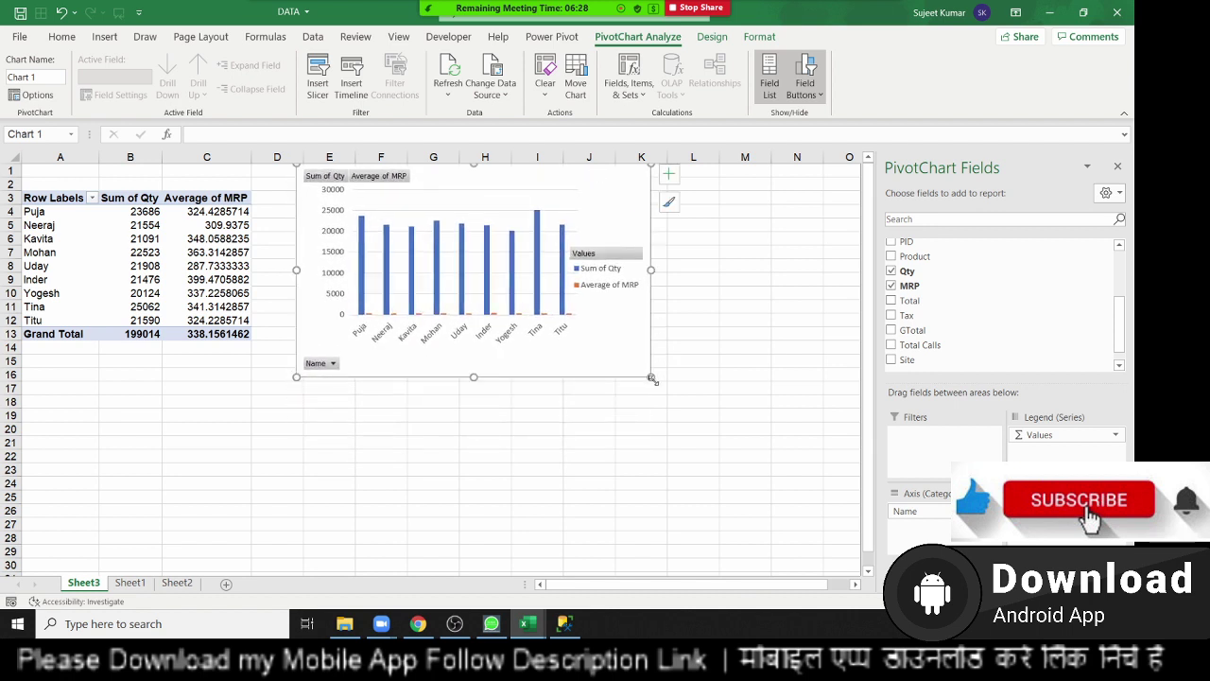
pyautogui.moveTo(651, 379); pyautogui.dragTo(817, 432)
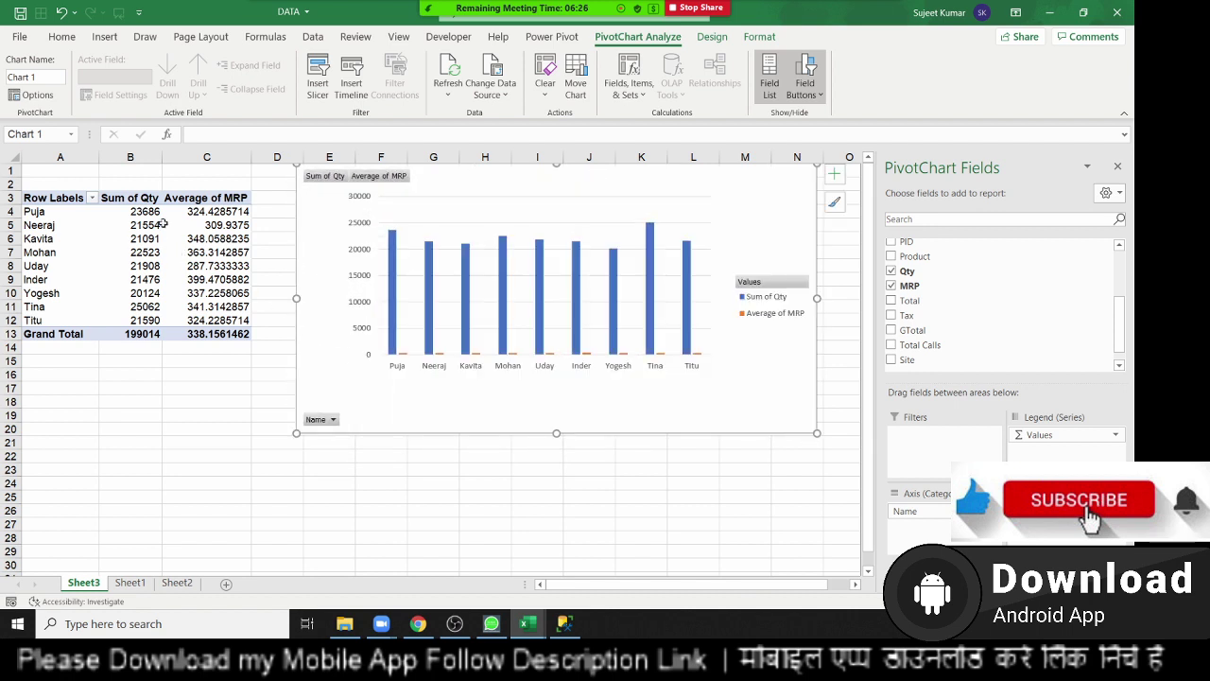
# Step: Delete the PivotChart and drag Average of MRP out of the Values area
pyautogui.moveTo(159, 210)
pyautogui.mouseDown()
pyautogui.moveTo(152, 319)
pyautogui.moveTo(198, 212)
pyautogui.mouseUp()
pyautogui.click(194, 322)
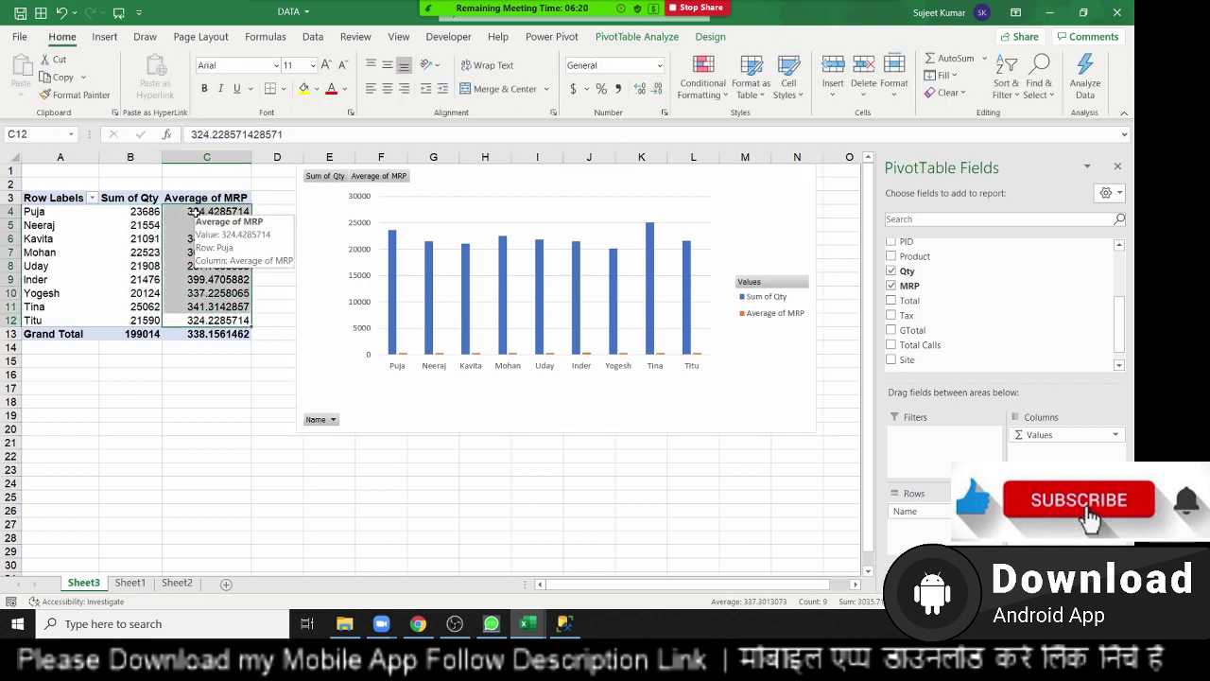
pyautogui.click(314, 227)
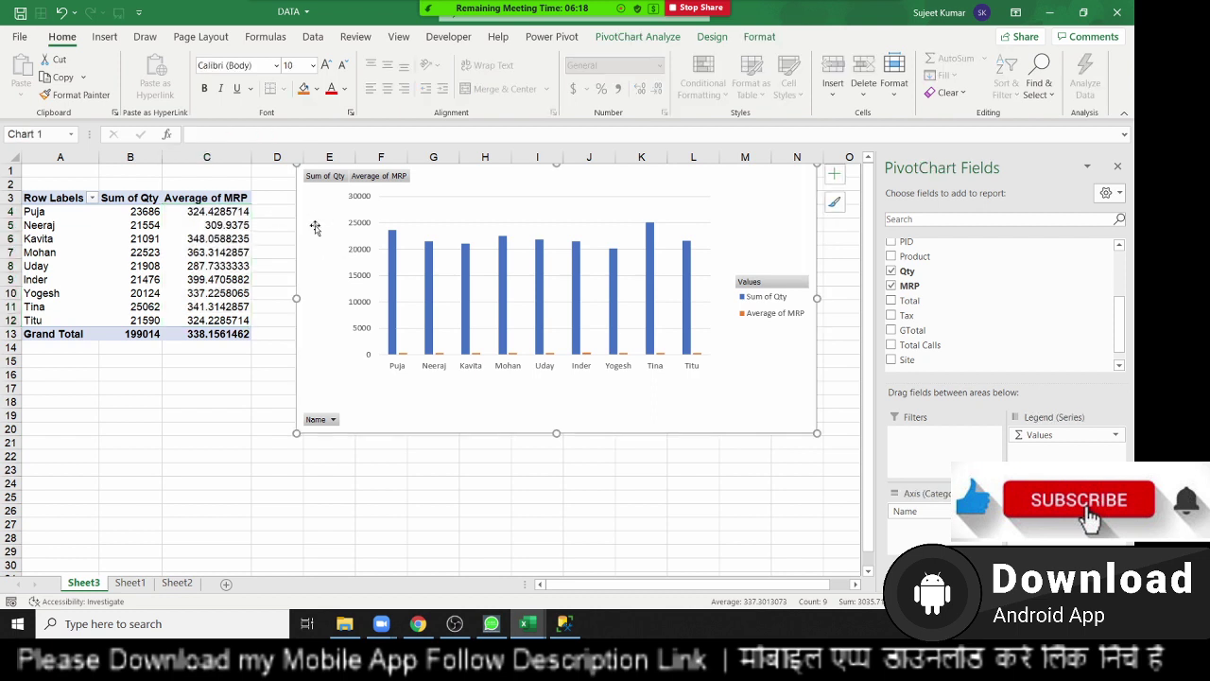
pyautogui.press('Delete')
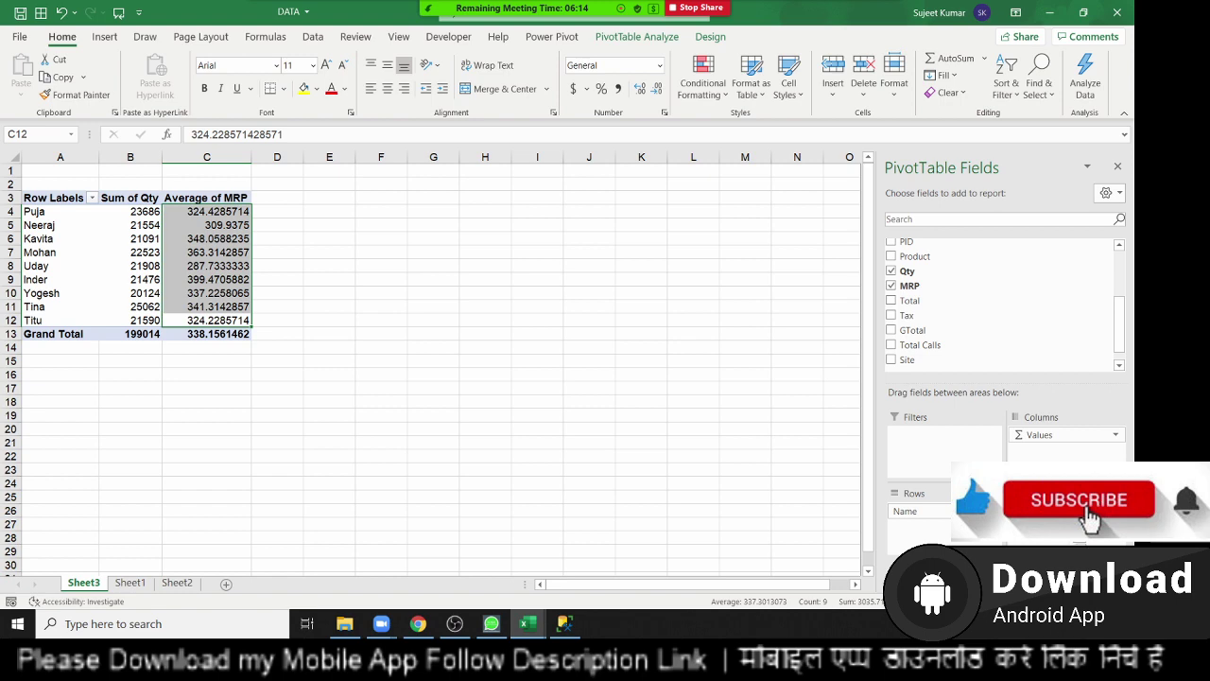
pyautogui.moveTo(1049, 511); pyautogui.dragTo(724, 502)
# Step: Create a PivotTable from the Sheet1 data at Sheet3!E3
pyautogui.click(310, 383)
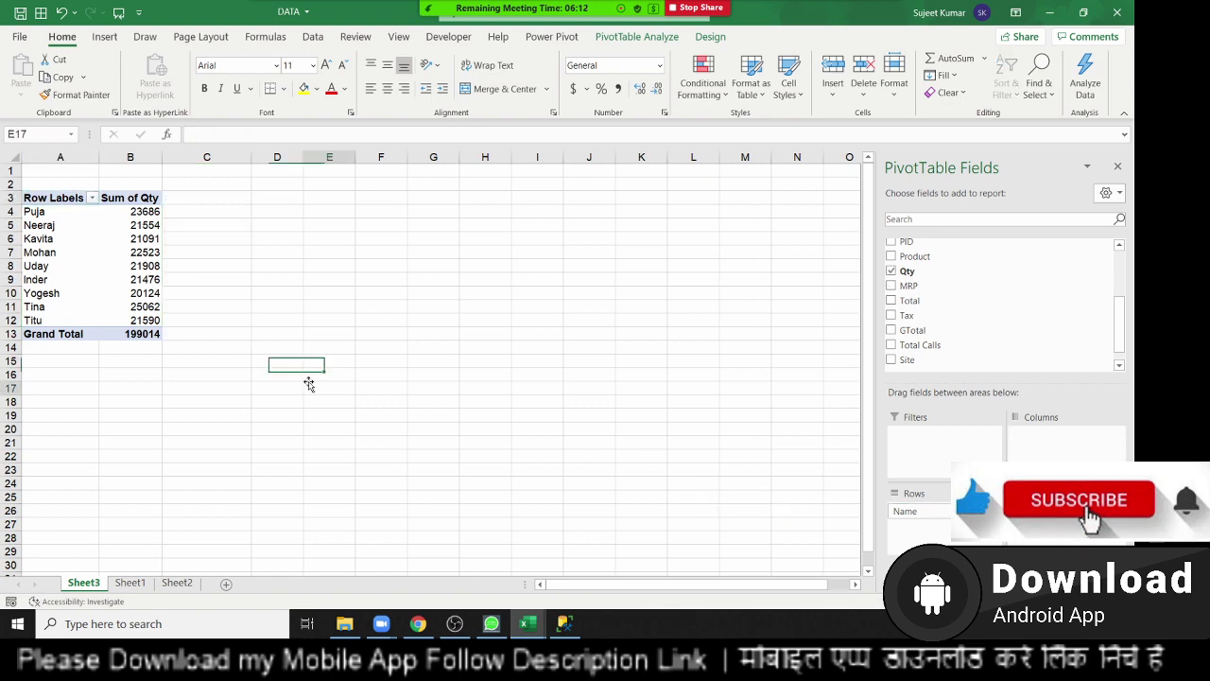
pyautogui.click(141, 582)
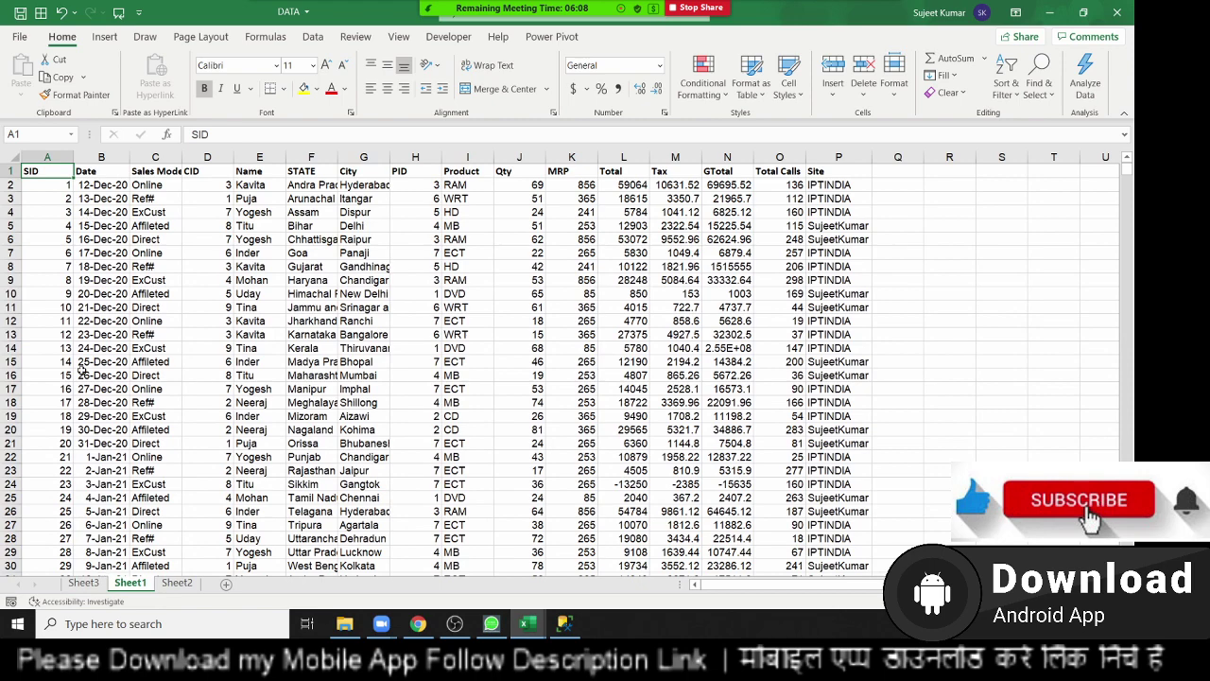
pyautogui.hotkey('ctrl', 'shift', 'Right')
pyautogui.hotkey('ctrl', 'shift', 'Down')
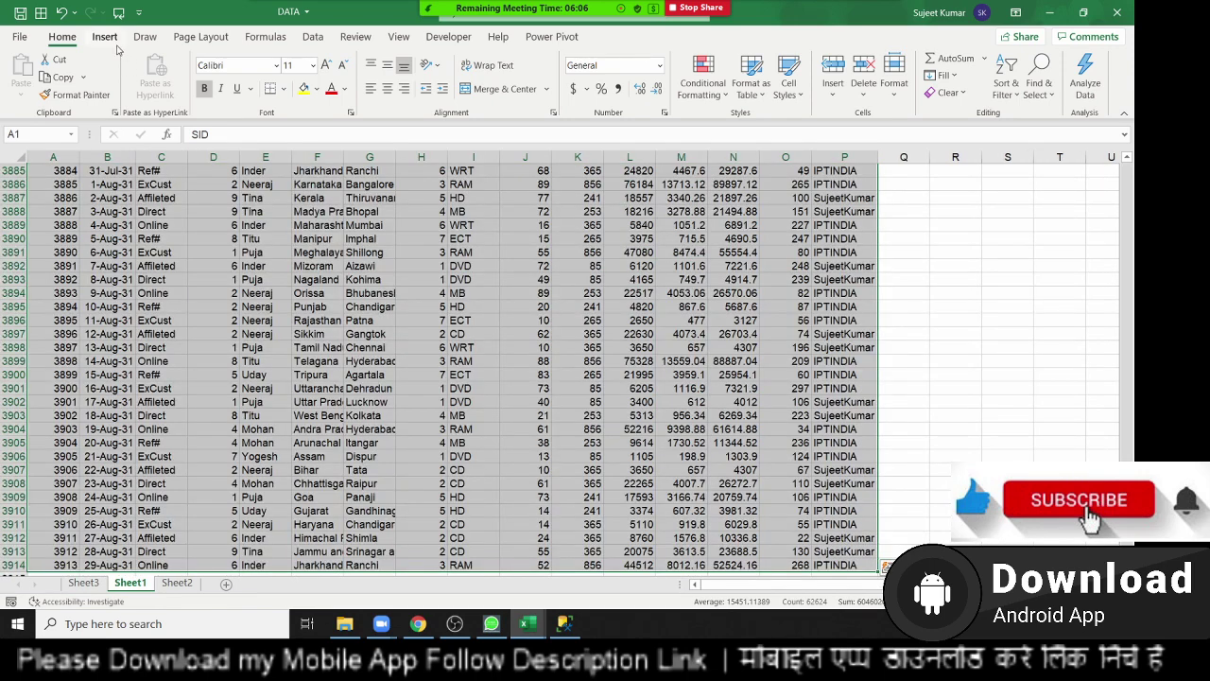
pyautogui.click(105, 37)
pyautogui.click(27, 74)
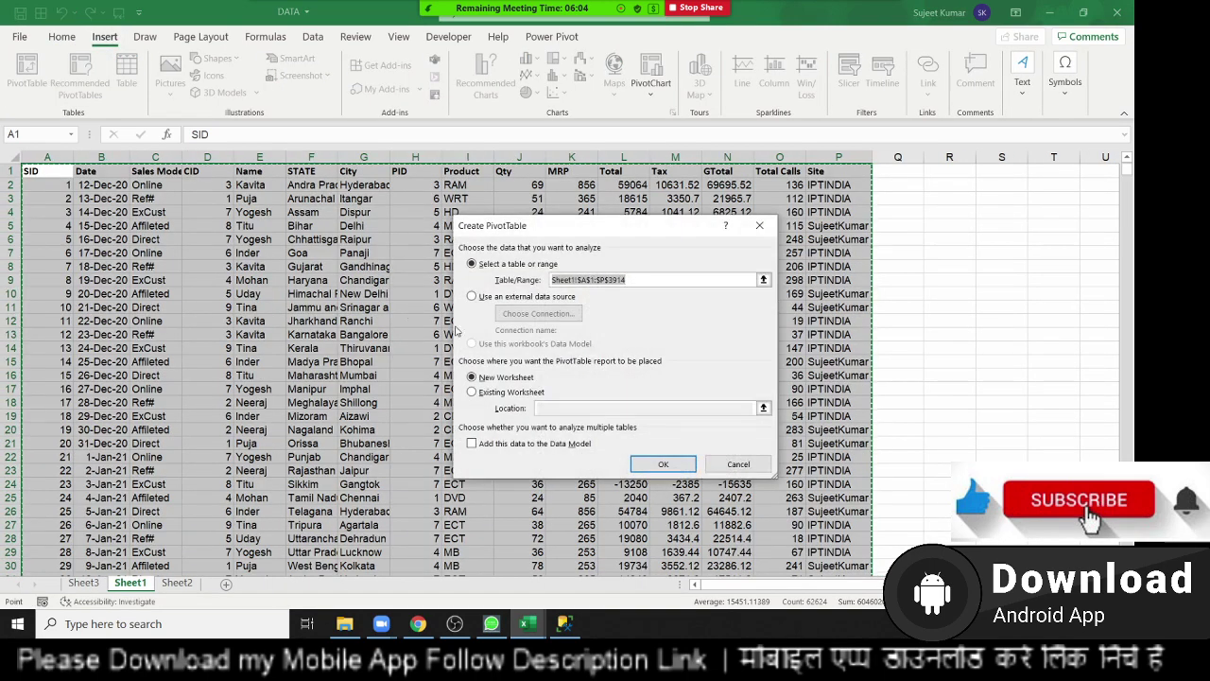
pyautogui.click(503, 395)
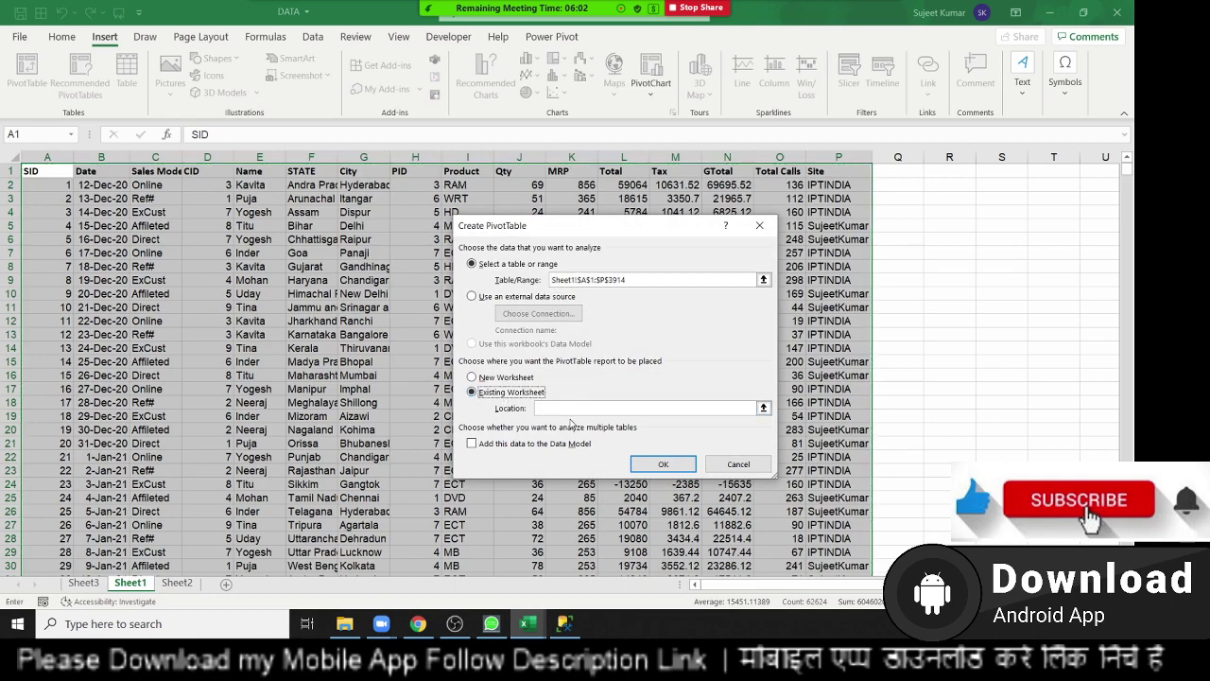
pyautogui.click(95, 584)
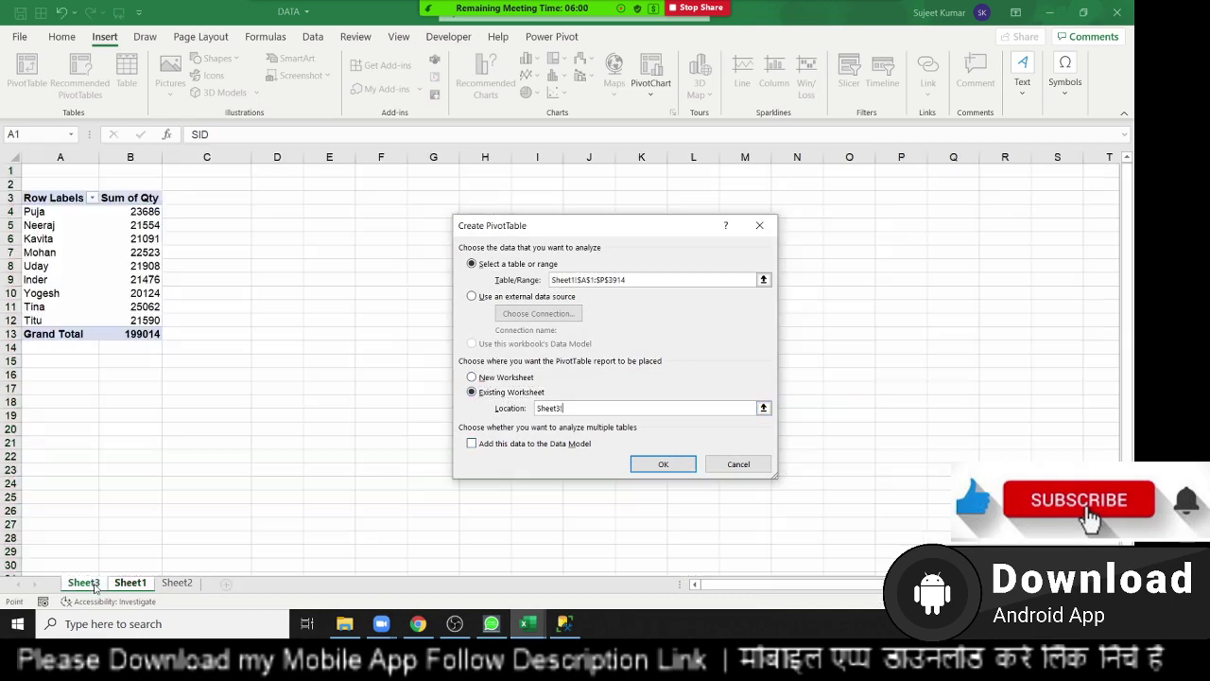
pyautogui.click(316, 200)
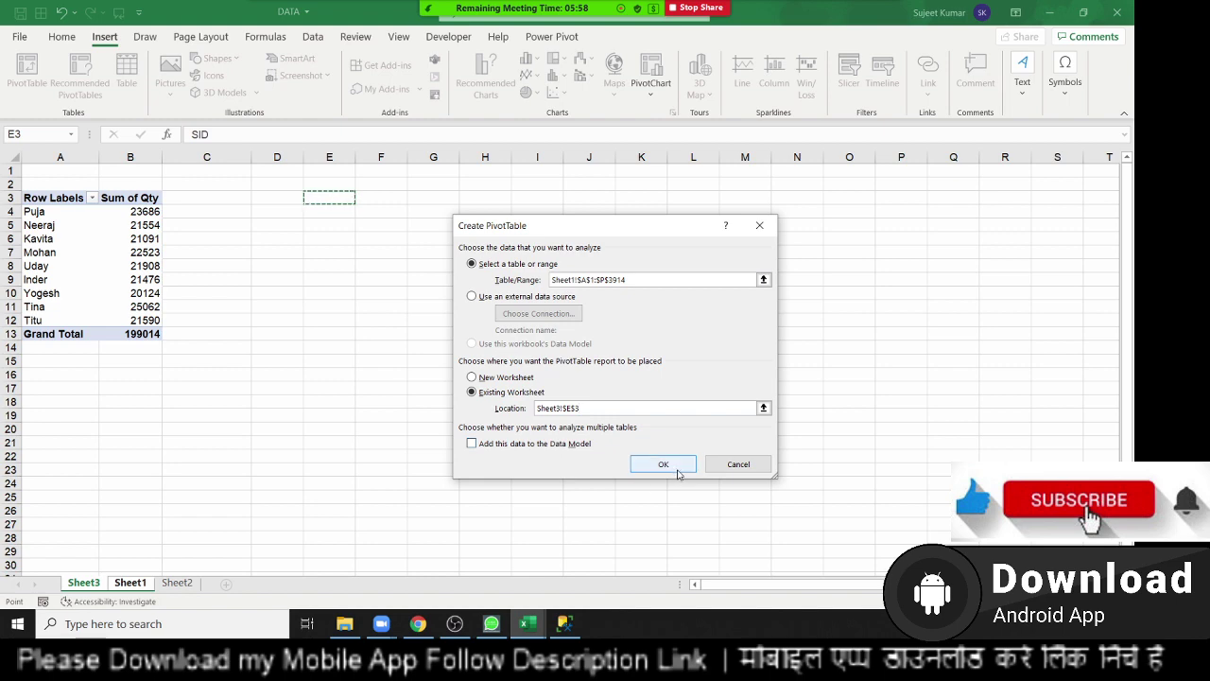
pyautogui.click(662, 463)
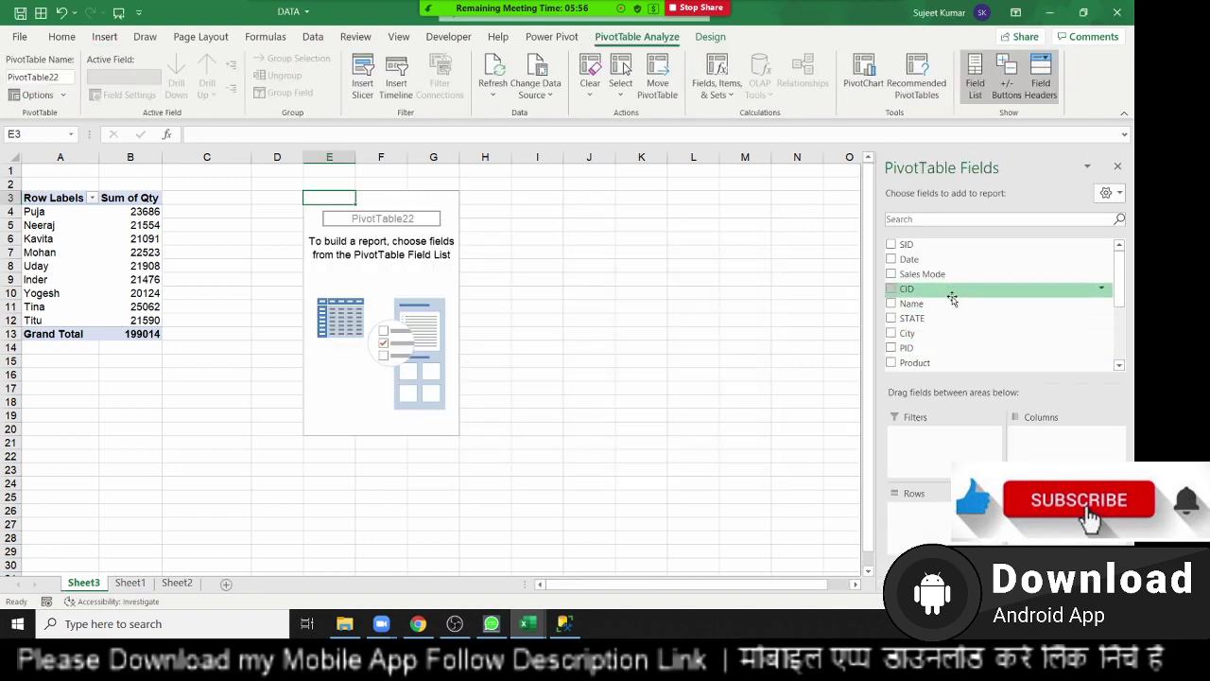
# Step: Add Name to rows and MRP to values, summarised by Average
pyautogui.moveTo(912, 302); pyautogui.dragTo(945, 526)
pyautogui.scroll(-2, 945, 312)
pyautogui.moveTo(936, 322)
pyautogui.mouseDown()
pyautogui.moveTo(964, 342)
pyautogui.moveTo(1066, 543)
pyautogui.mouseUp()
pyautogui.click(1115, 511)
pyautogui.press('Escape')
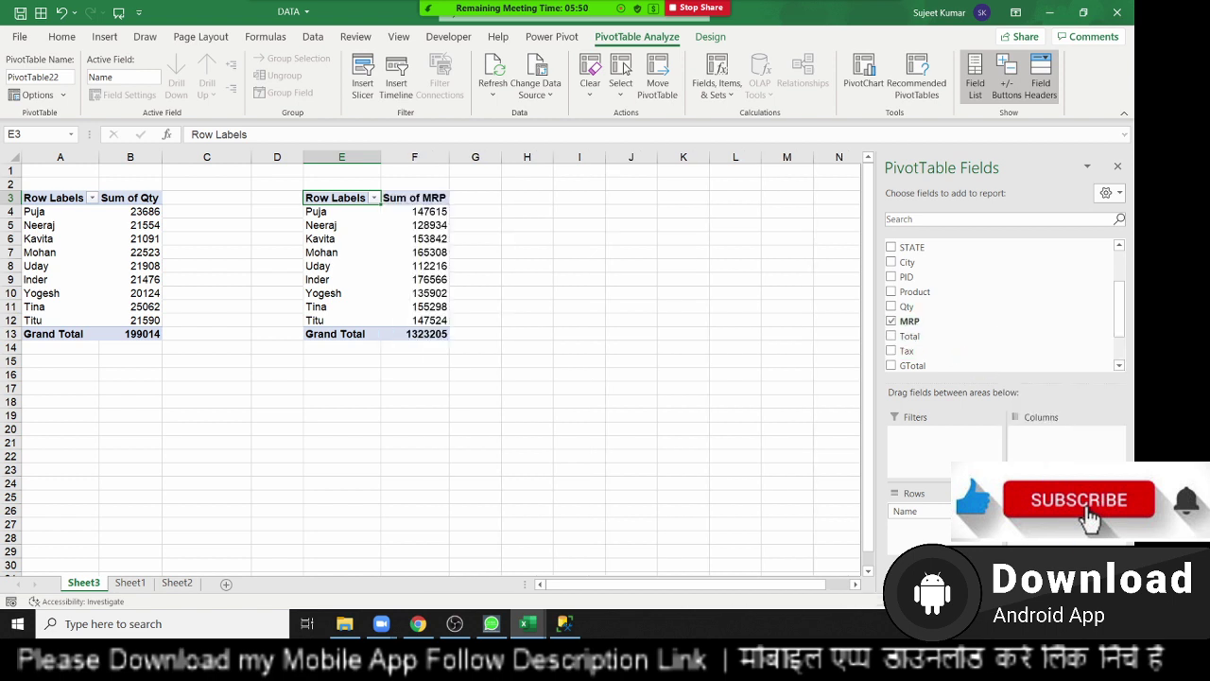
pyautogui.click(501, 381)
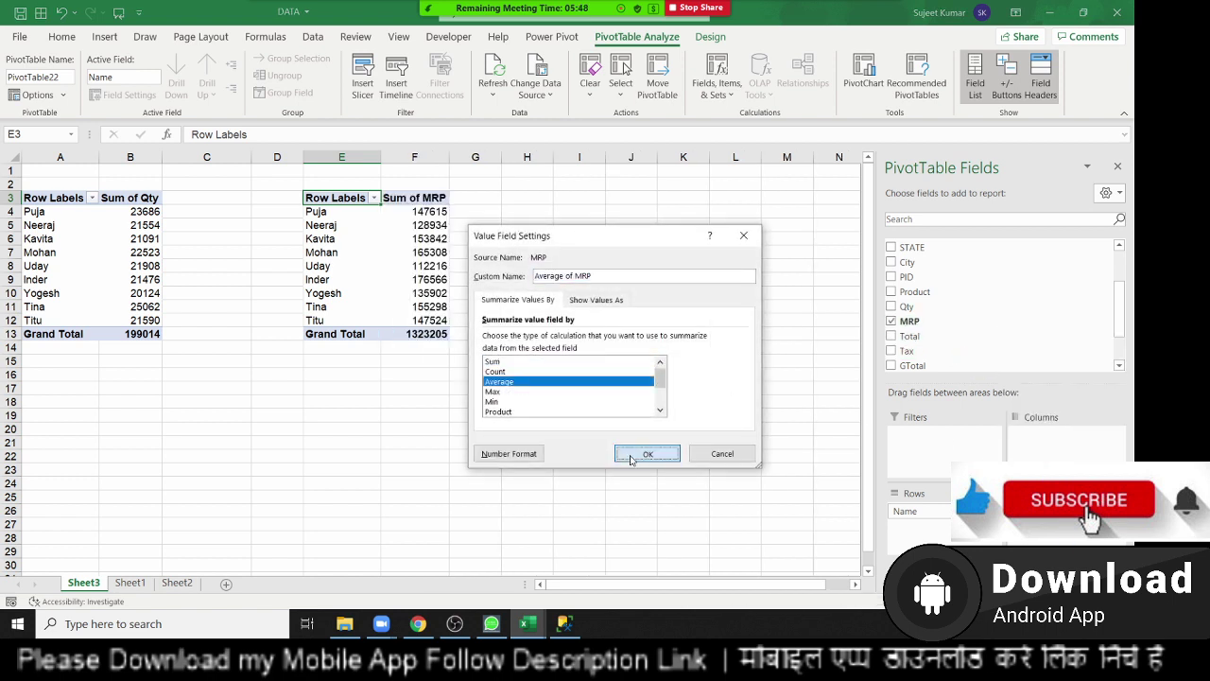
pyautogui.click(629, 455)
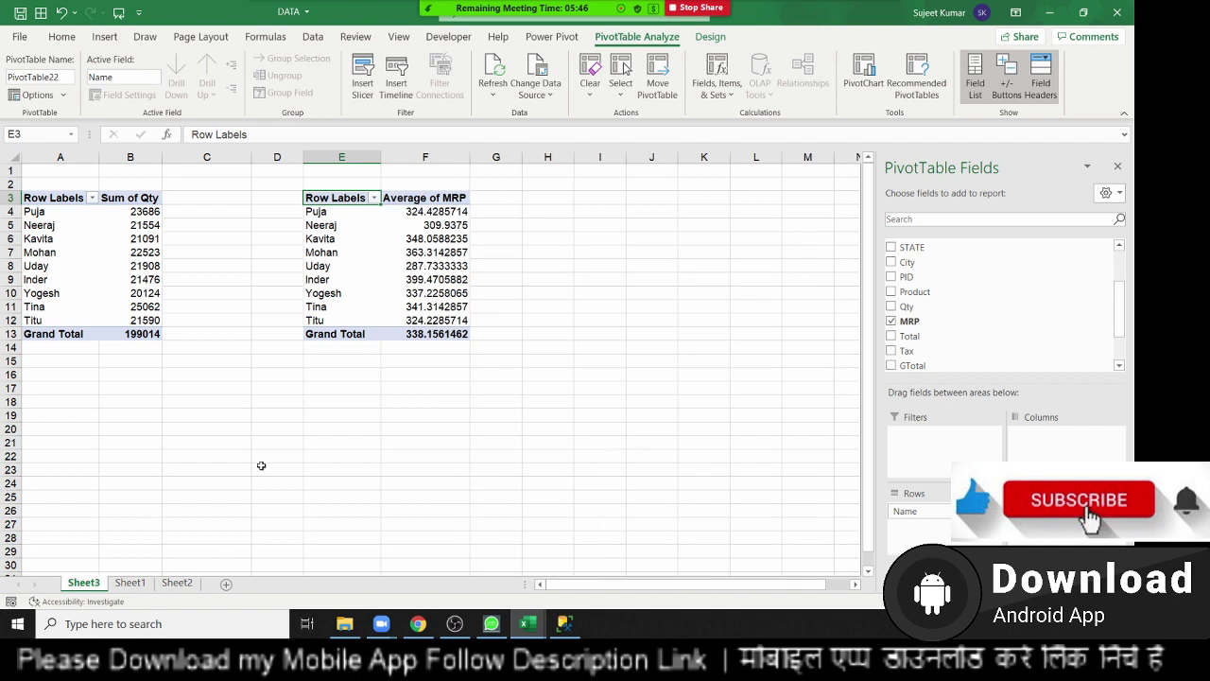
# Step: Copy the Average of MRP pivot table for pasting at J3
pyautogui.moveTo(341, 198); pyautogui.dragTo(463, 333)
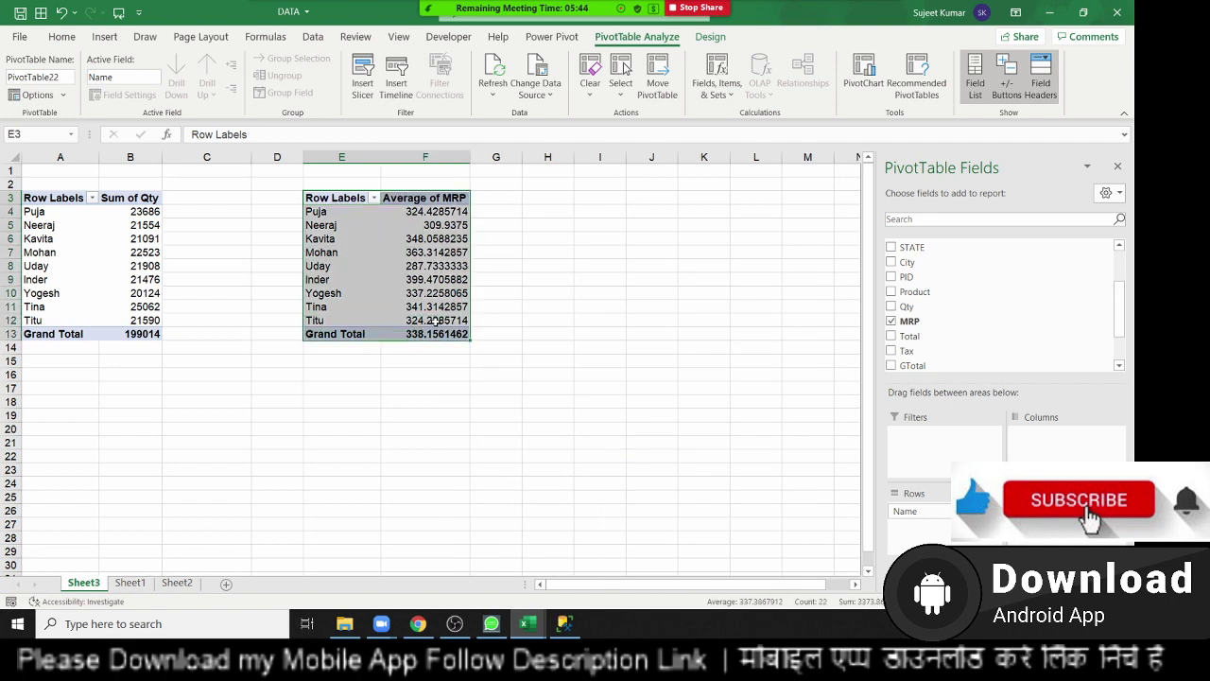
pyautogui.hotkey('ctrl', 'c')
pyautogui.click(650, 198)
# Step: Paste a pivot copy at J3, add Total as its values, and copy the Sum of Total pivot J3:K13
pyautogui.hotkey('ctrl', 'v')
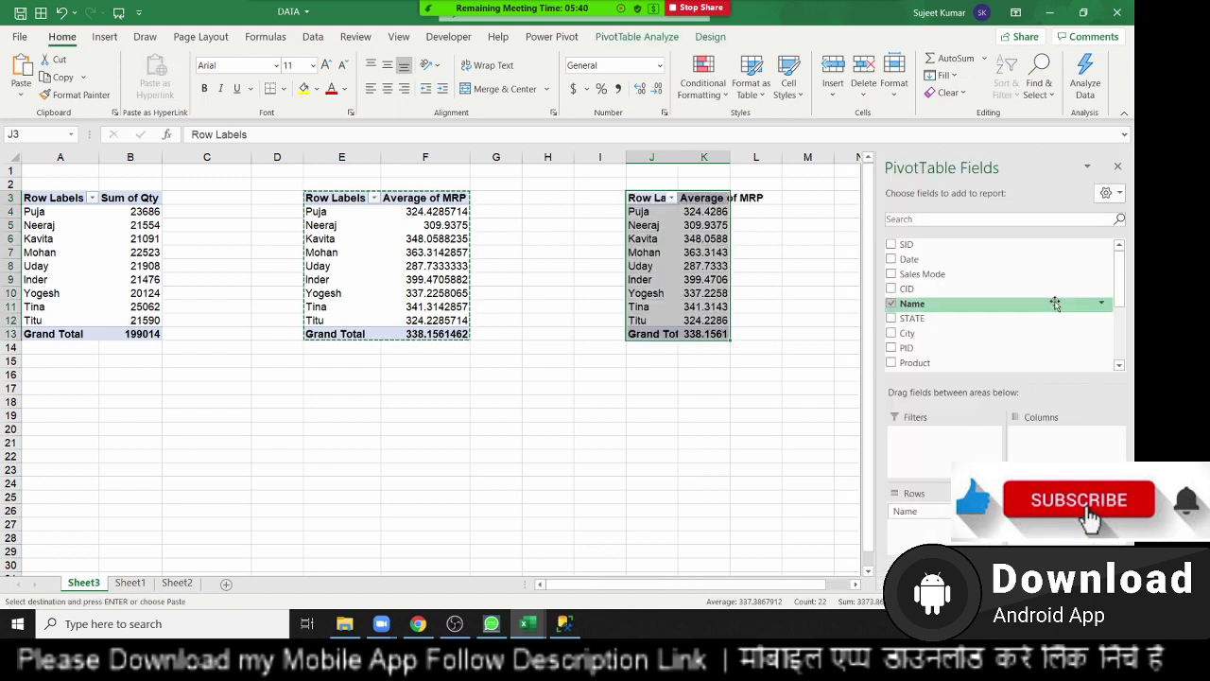
pyautogui.scroll(-2, 968, 262)
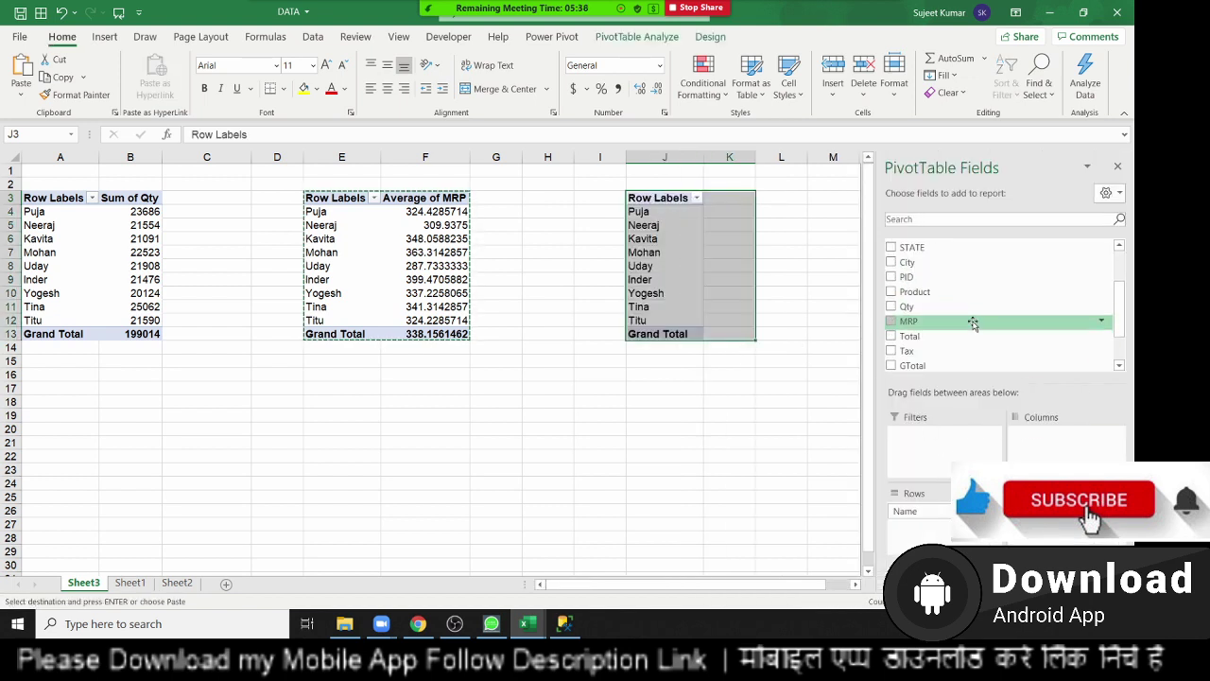
pyautogui.click(972, 335)
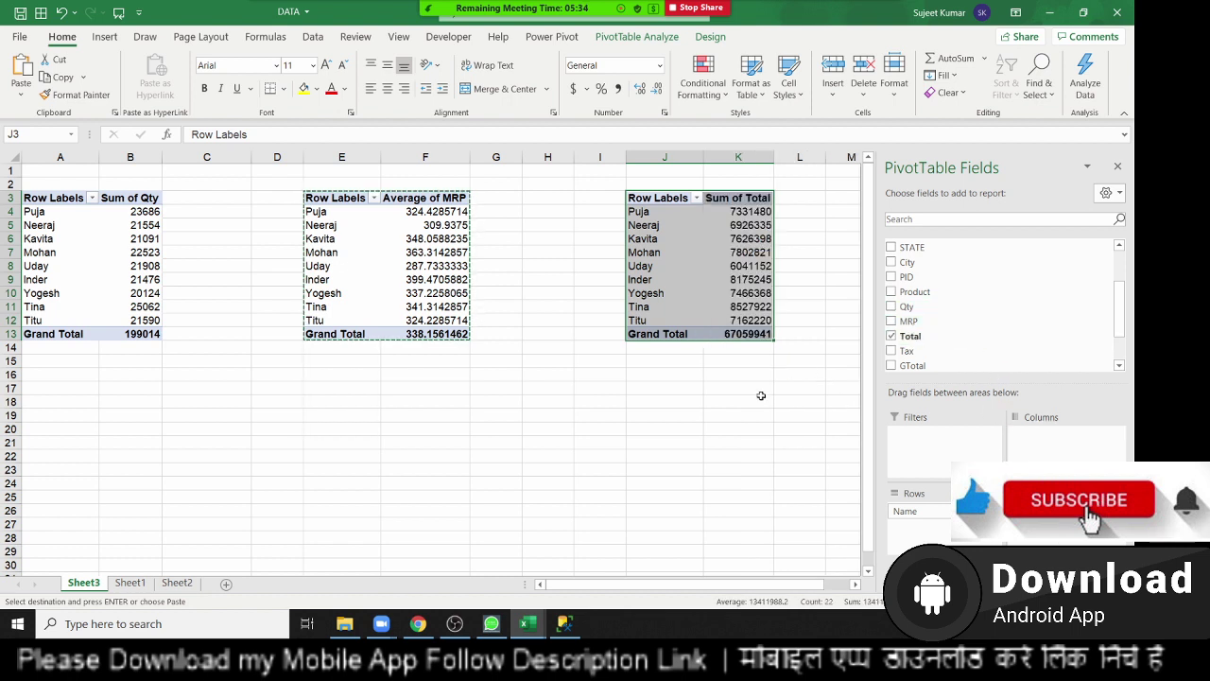
pyautogui.click(752, 399)
pyautogui.moveTo(667, 197); pyautogui.dragTo(768, 333)
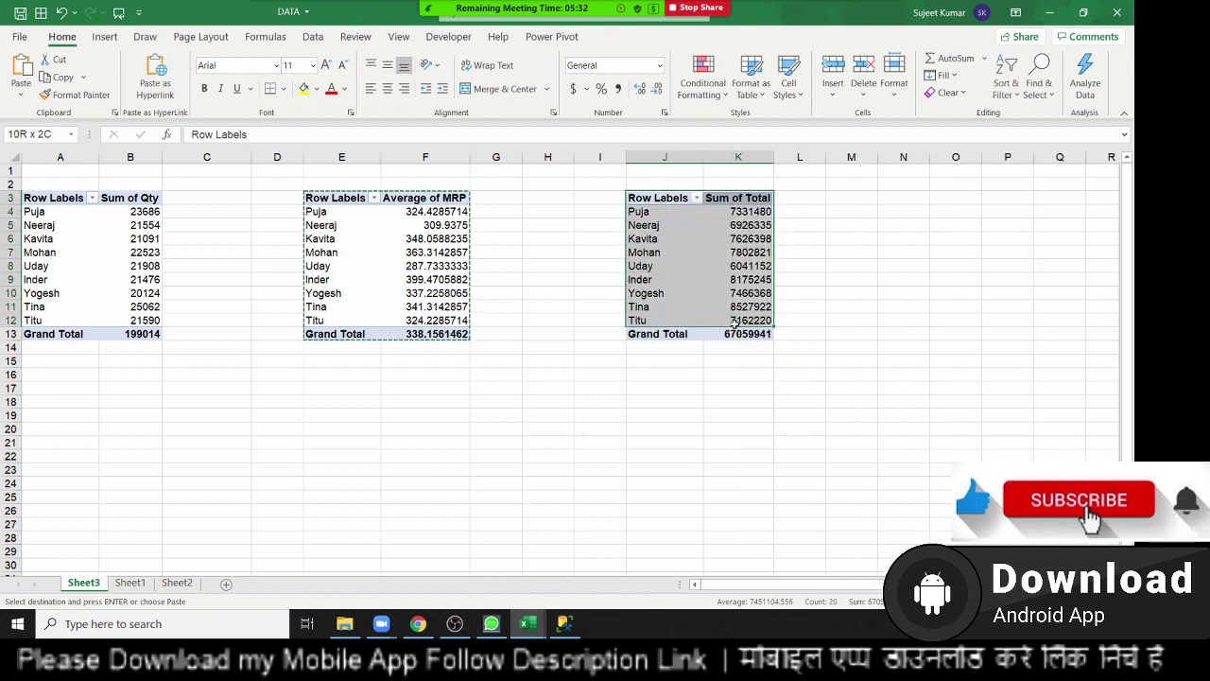
pyautogui.hotkey('ctrl', 'c')
# Step: Paste the Sum of Total pivot at N3 and replace Name with Product in its Rows
pyautogui.click(784, 414)
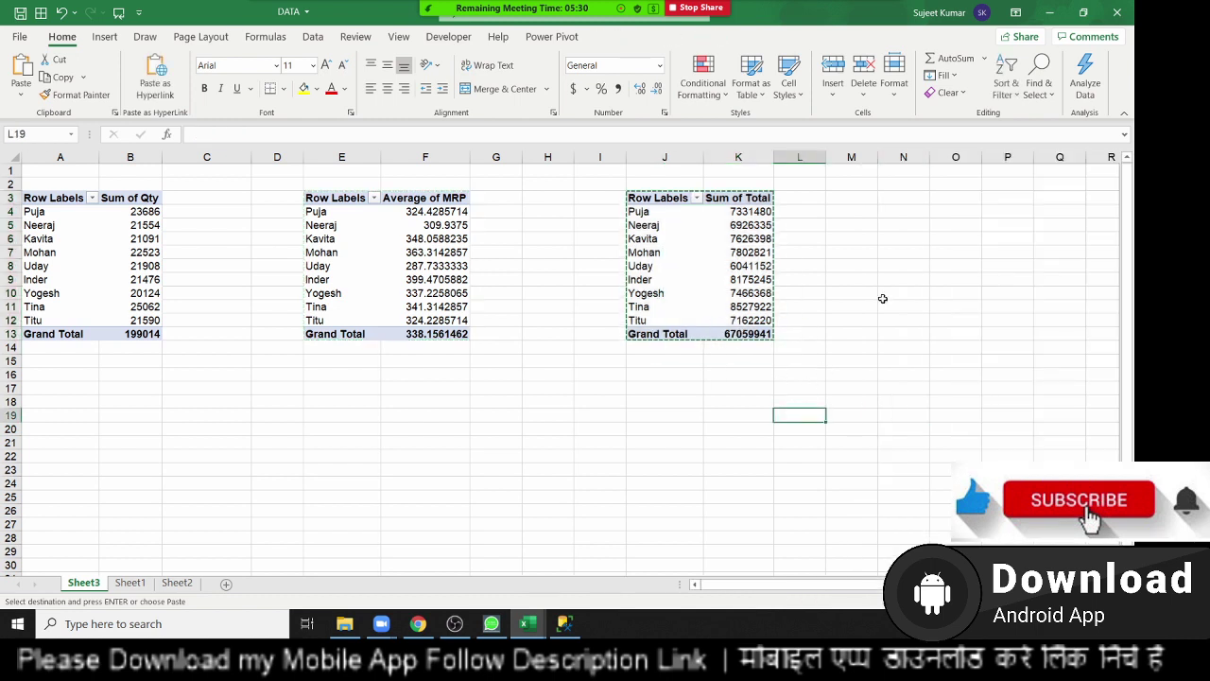
pyautogui.click(888, 198)
pyautogui.hotkey('ctrl', 'v')
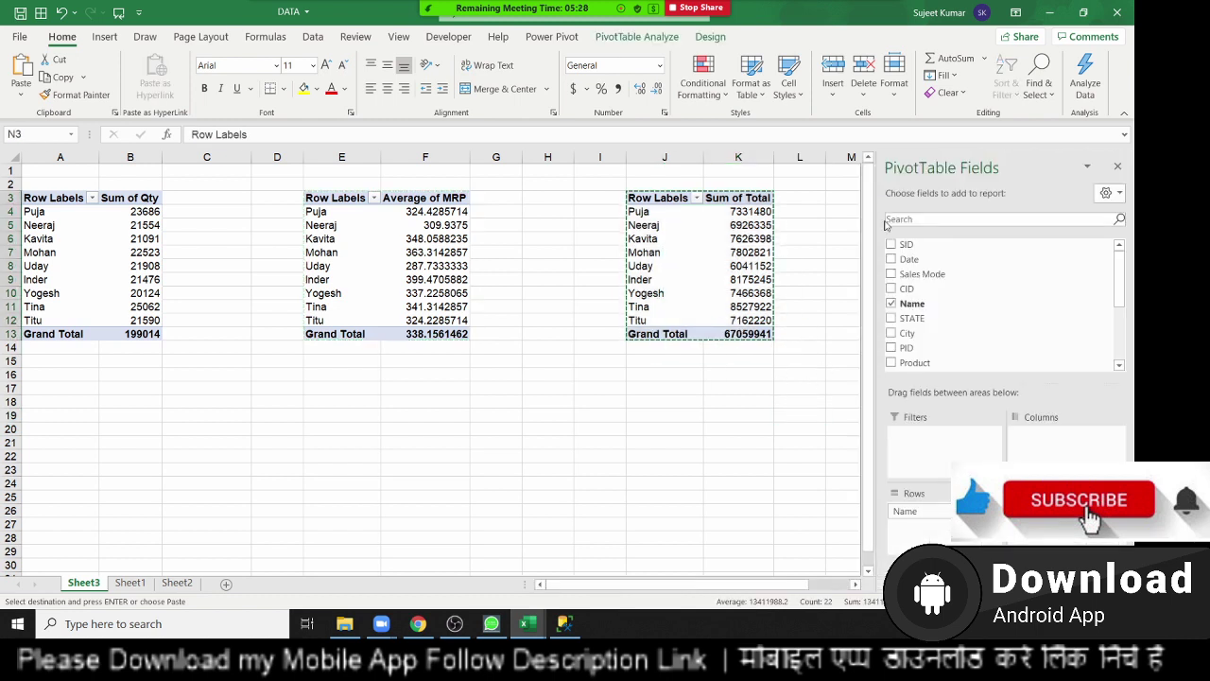
pyautogui.click(812, 370)
pyautogui.click(915, 278)
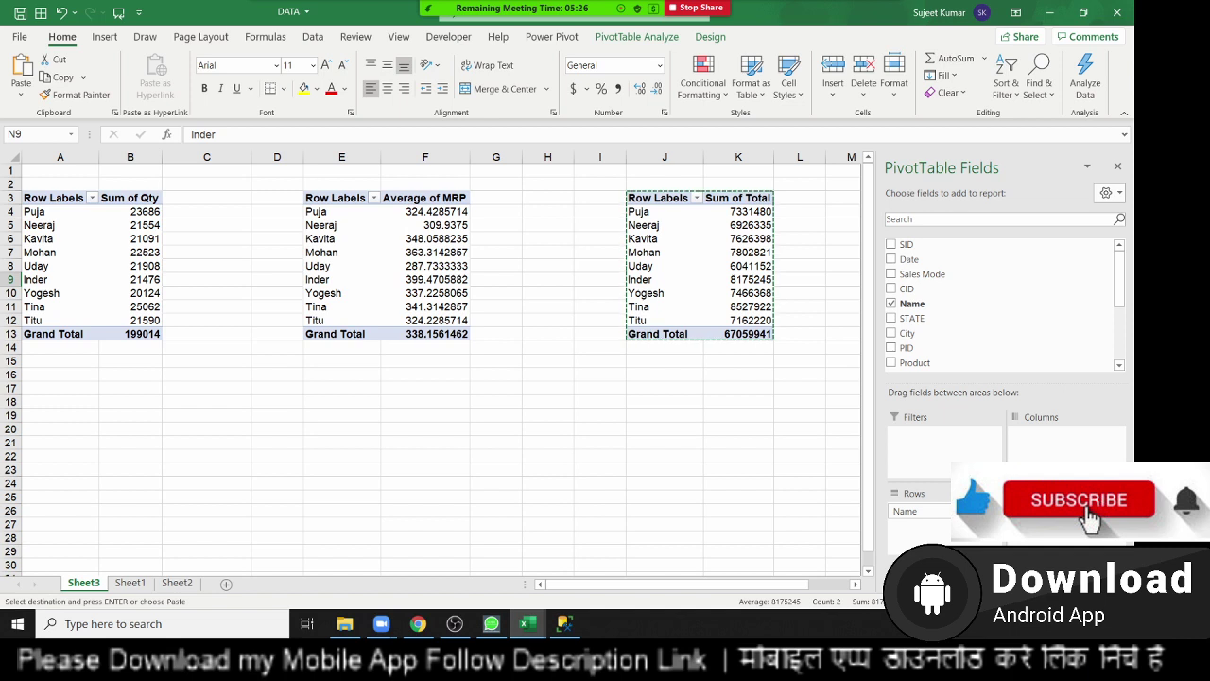
pyautogui.click(821, 587)
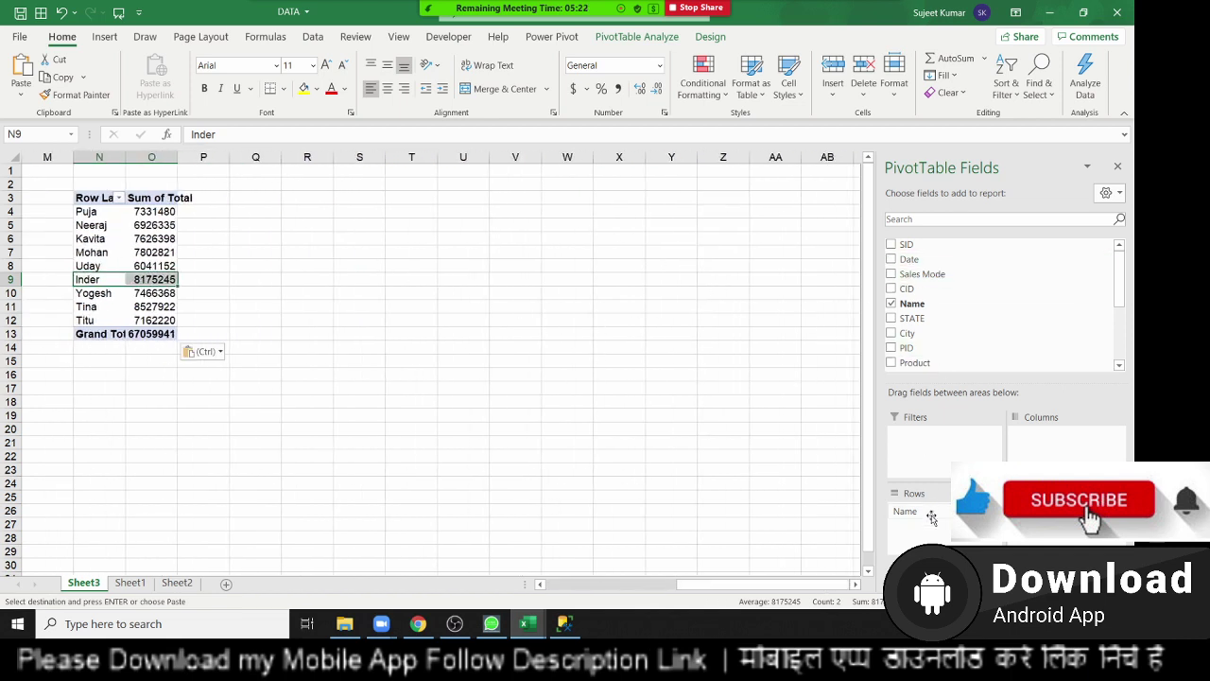
pyautogui.moveTo(931, 516); pyautogui.dragTo(1024, 335)
pyautogui.moveTo(914, 351); pyautogui.dragTo(945, 526)
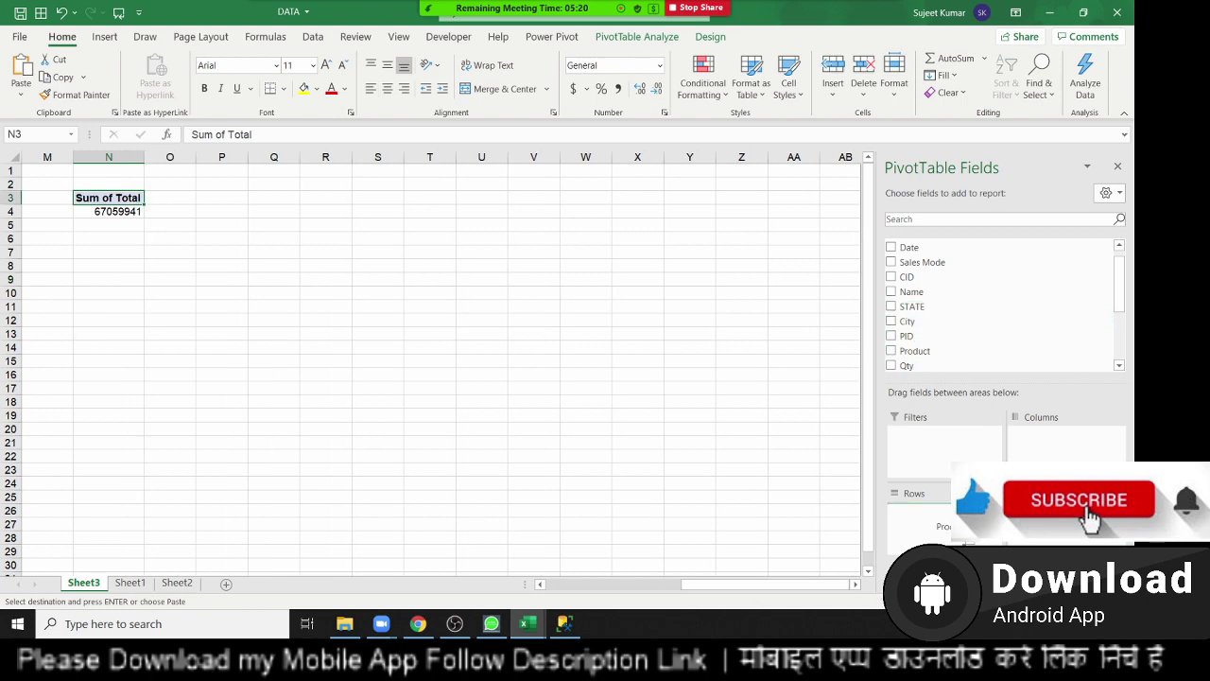
pyautogui.moveTo(766, 584); pyautogui.dragTo(505, 584)
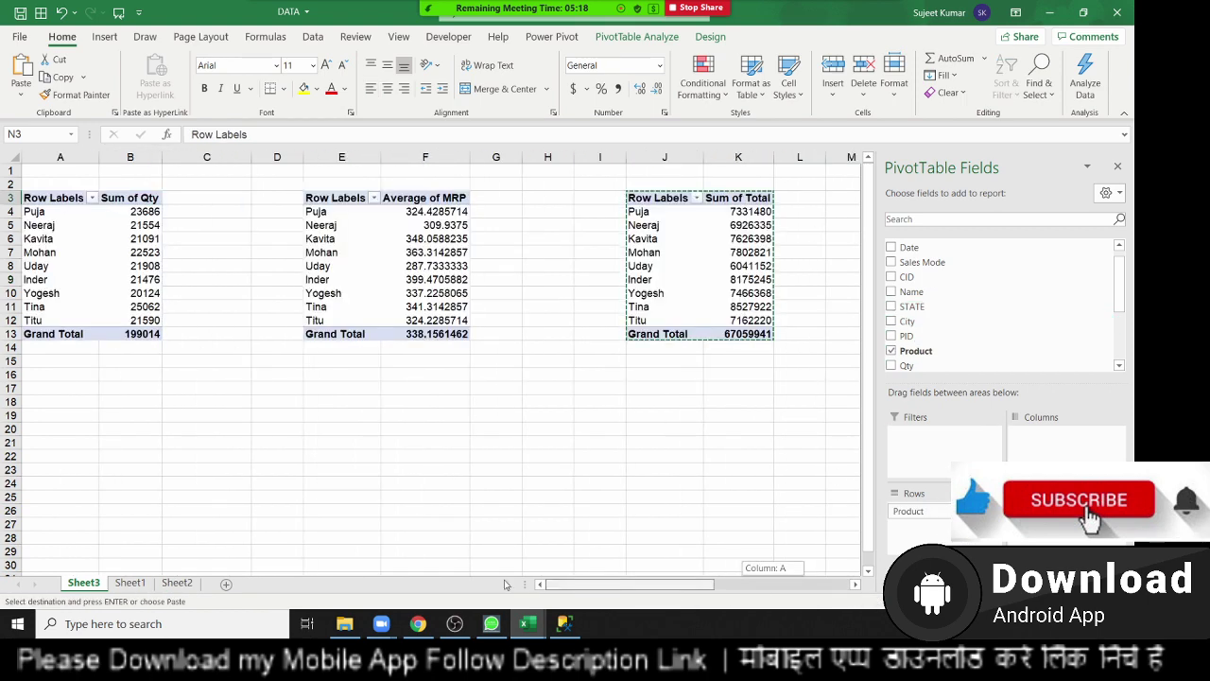
pyautogui.click(322, 481)
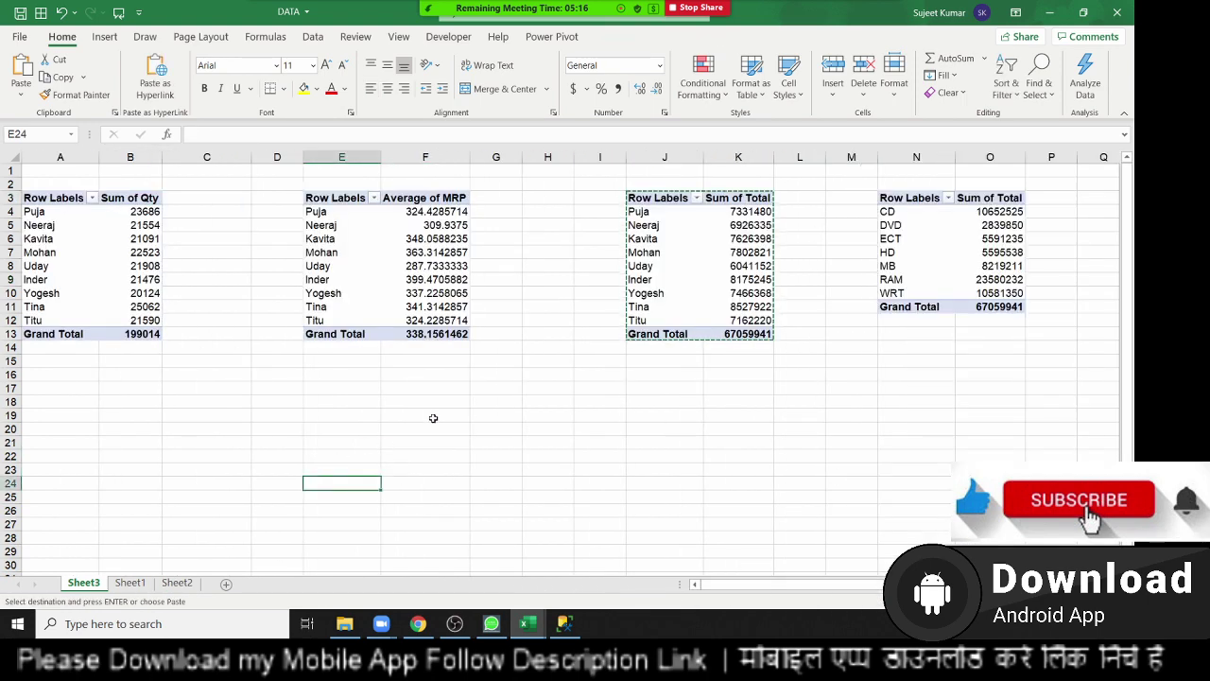
# Step: Narrow column C and add Sales Mode as a filter on the Sum of Qty pivot
pyautogui.moveTo(252, 161); pyautogui.dragTo(201, 157)
pyautogui.click(185, 313)
pyautogui.click(133, 252)
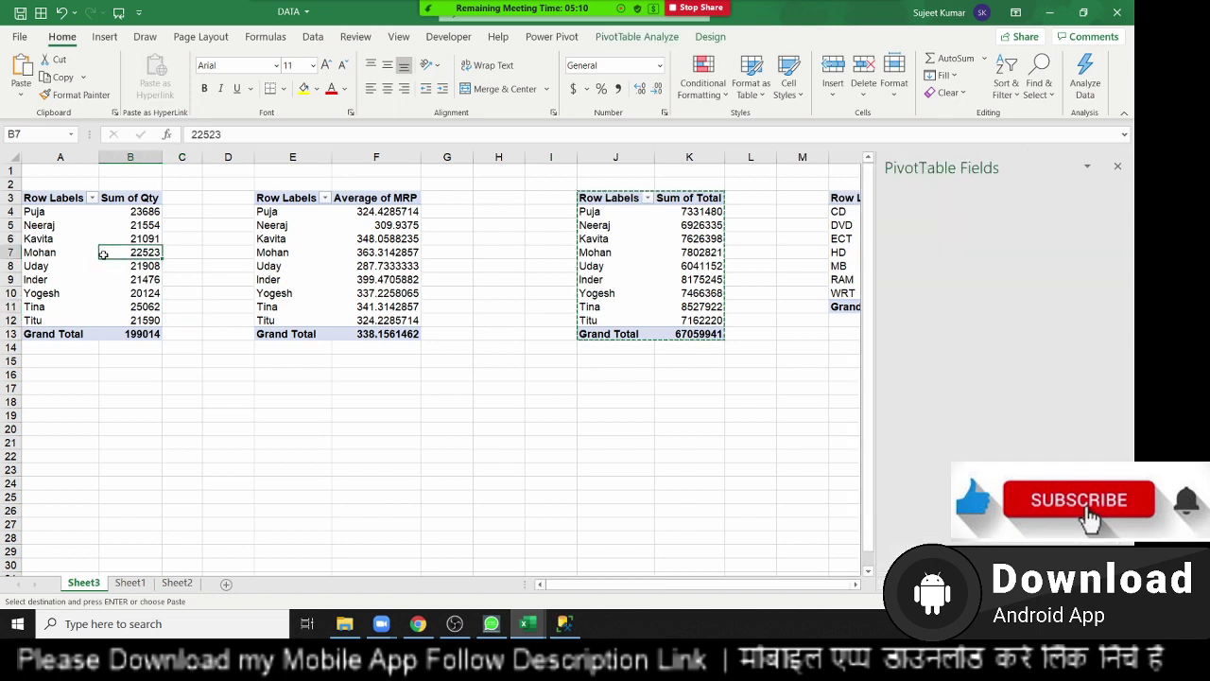
pyautogui.scroll(-2, 998, 321)
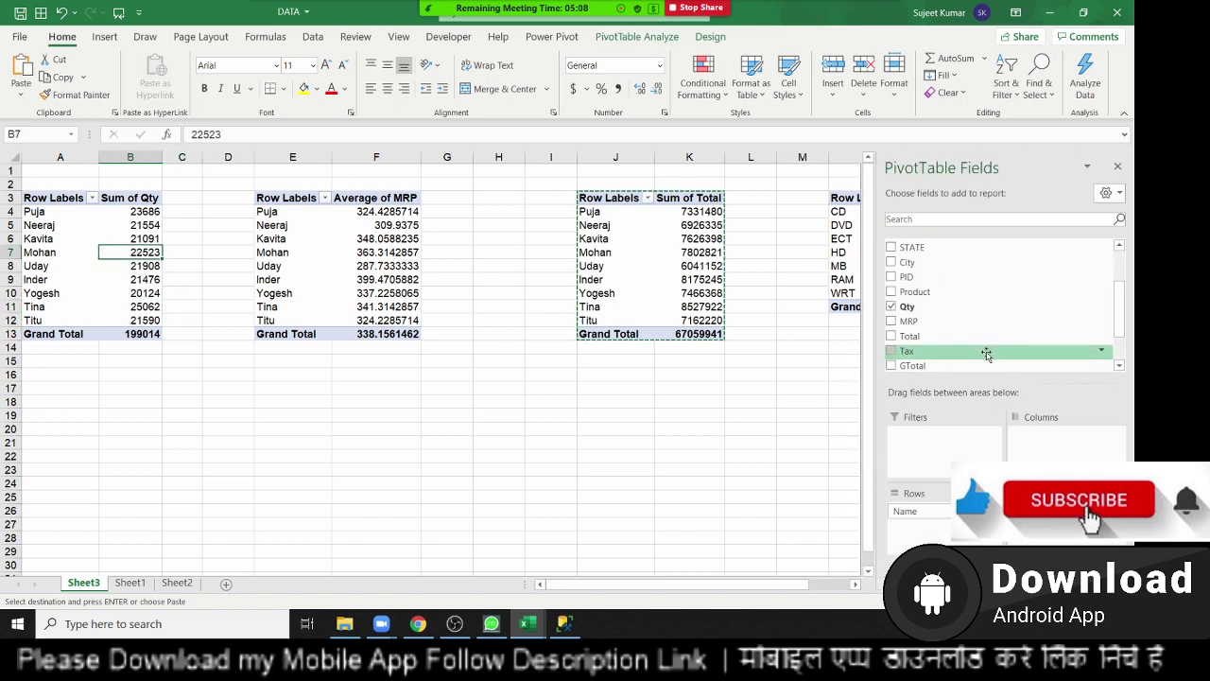
pyautogui.scroll(3, 986, 348)
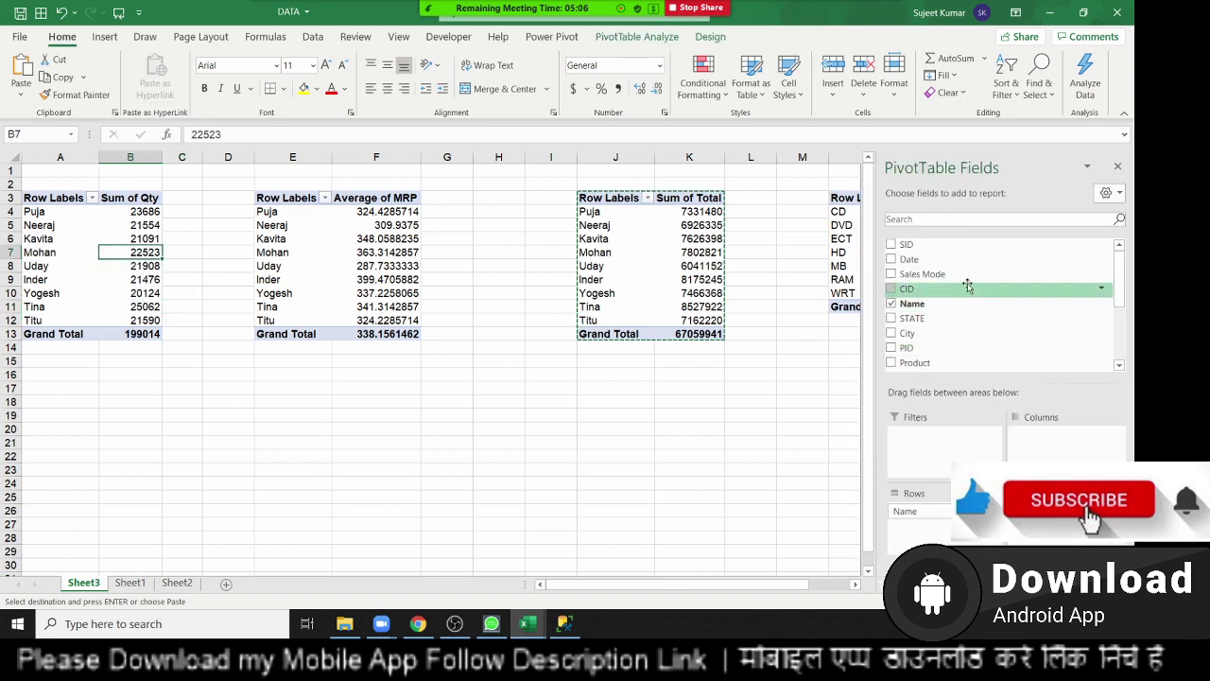
pyautogui.moveTo(931, 274); pyautogui.dragTo(969, 447)
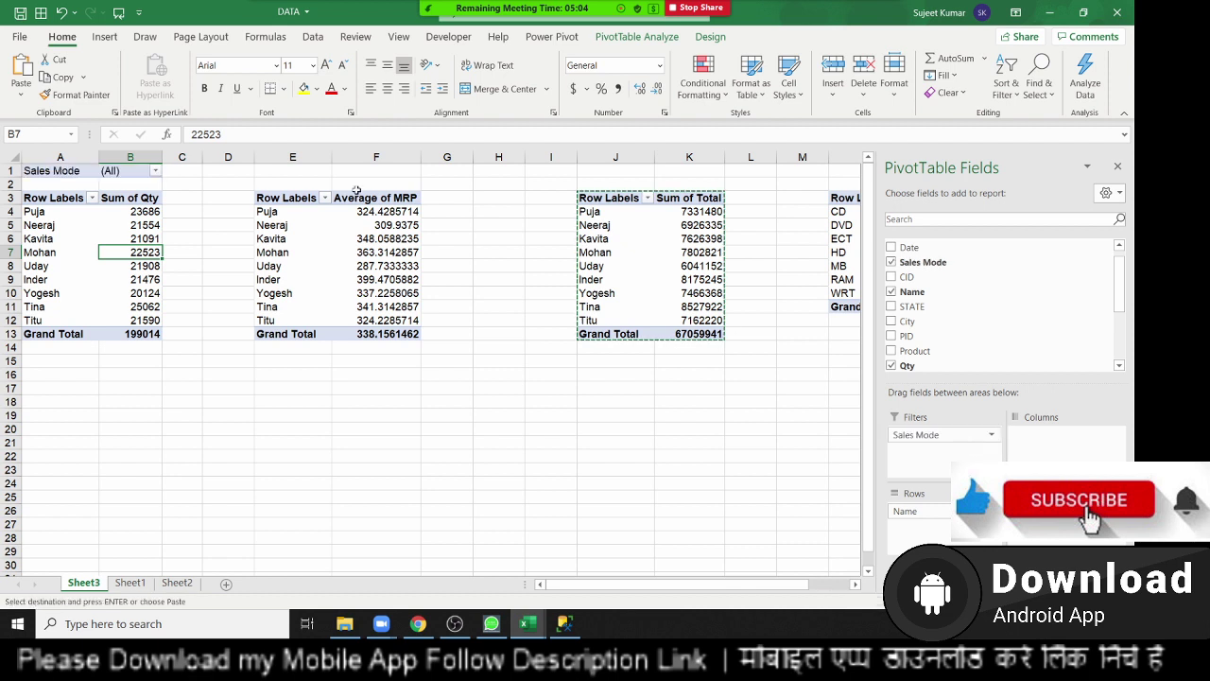
pyautogui.click(155, 172)
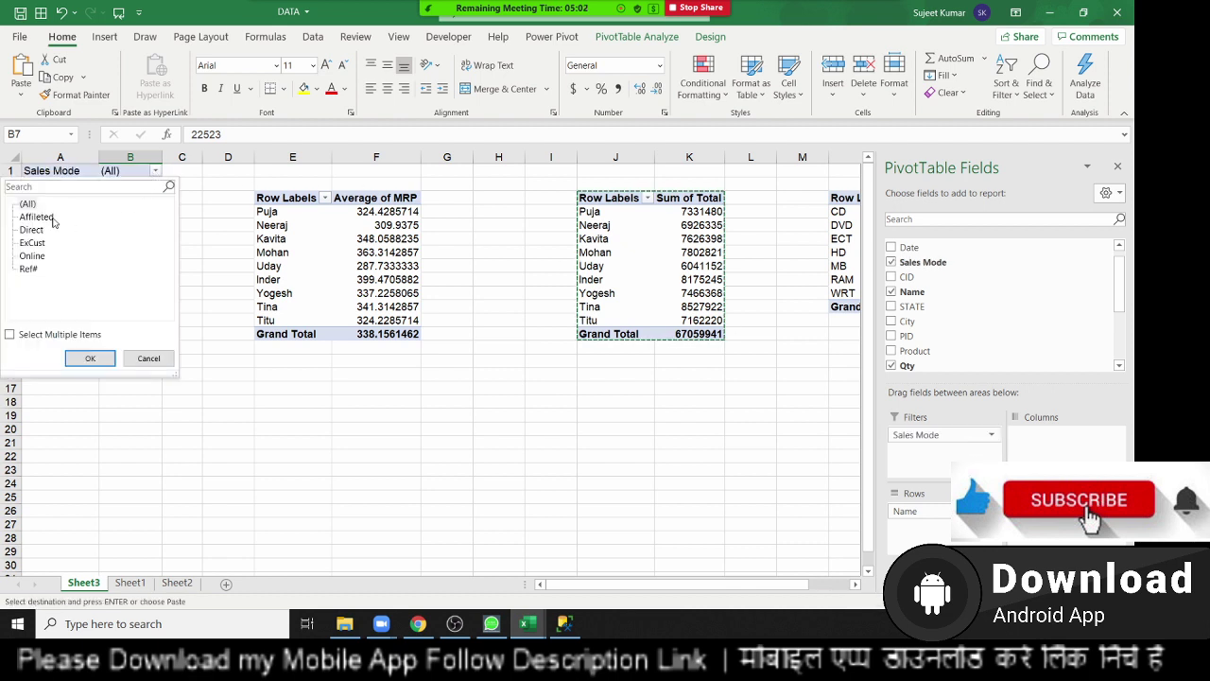
pyautogui.click(92, 358)
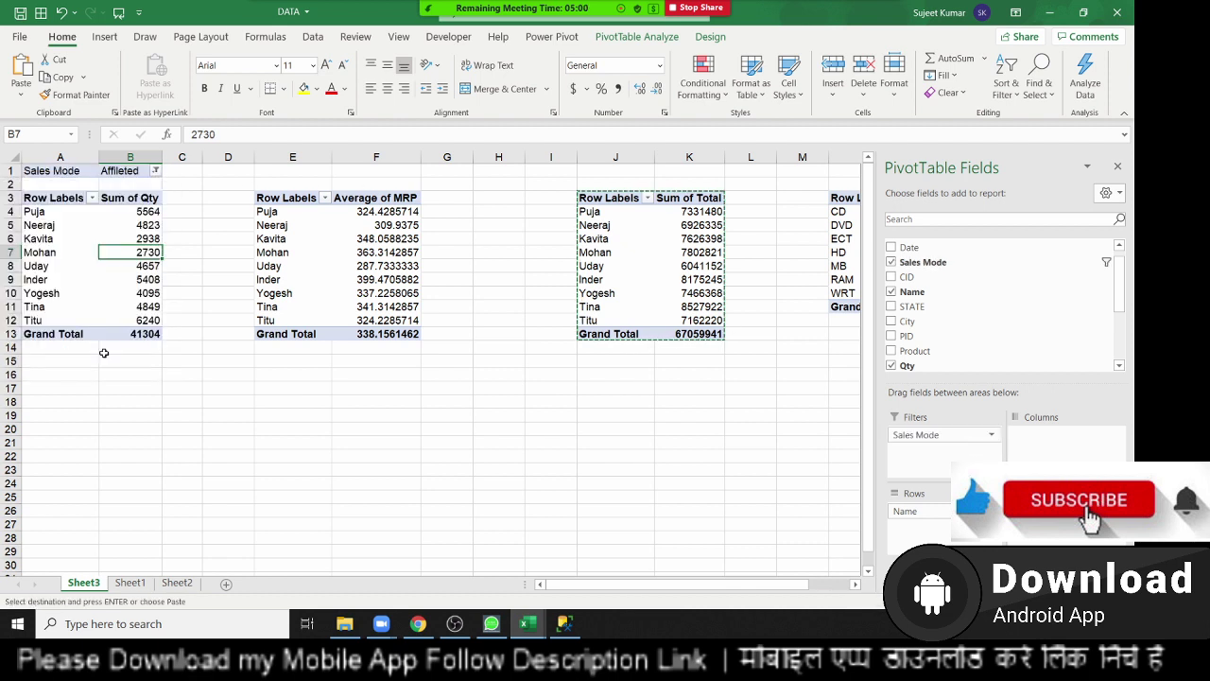
pyautogui.click(81, 216)
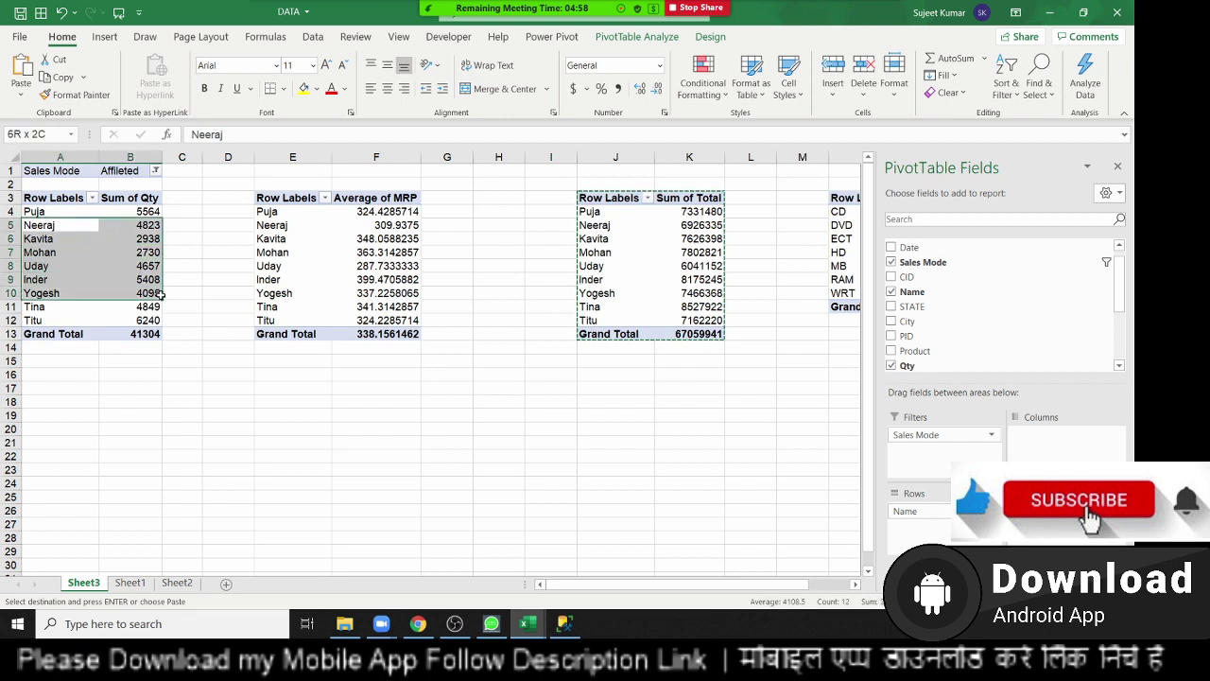
pyautogui.click(307, 285)
pyautogui.click(624, 266)
pyautogui.click(751, 266)
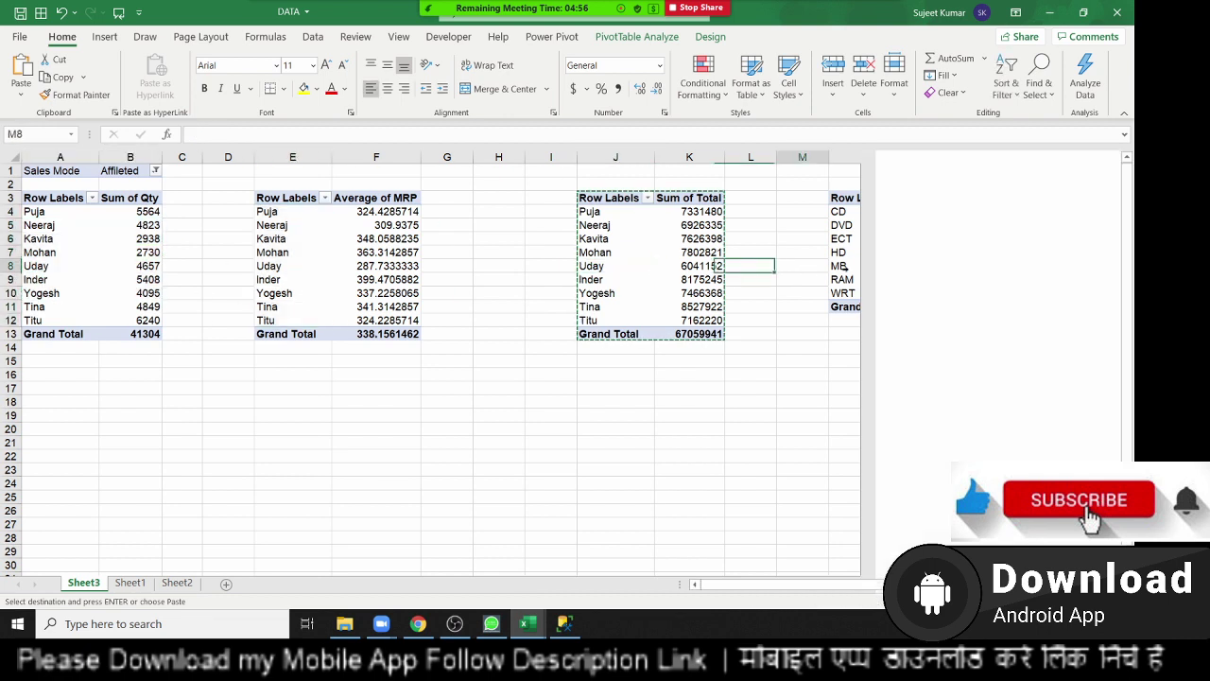
pyautogui.click(848, 268)
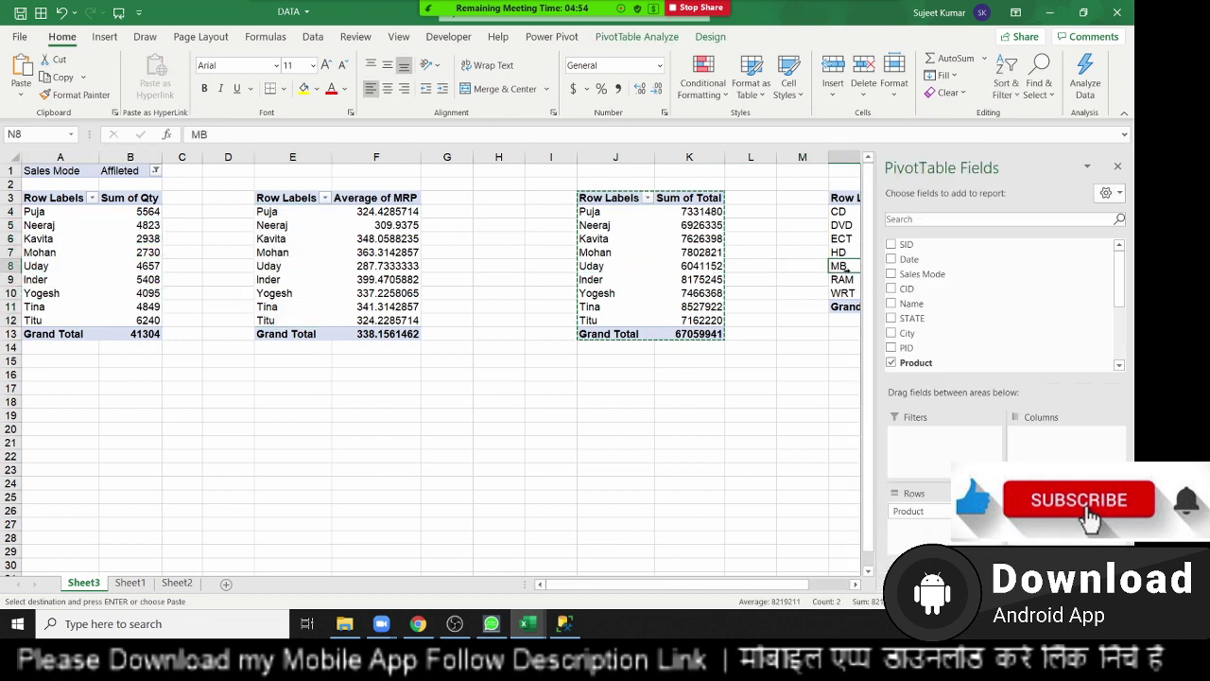
pyautogui.click(1118, 167)
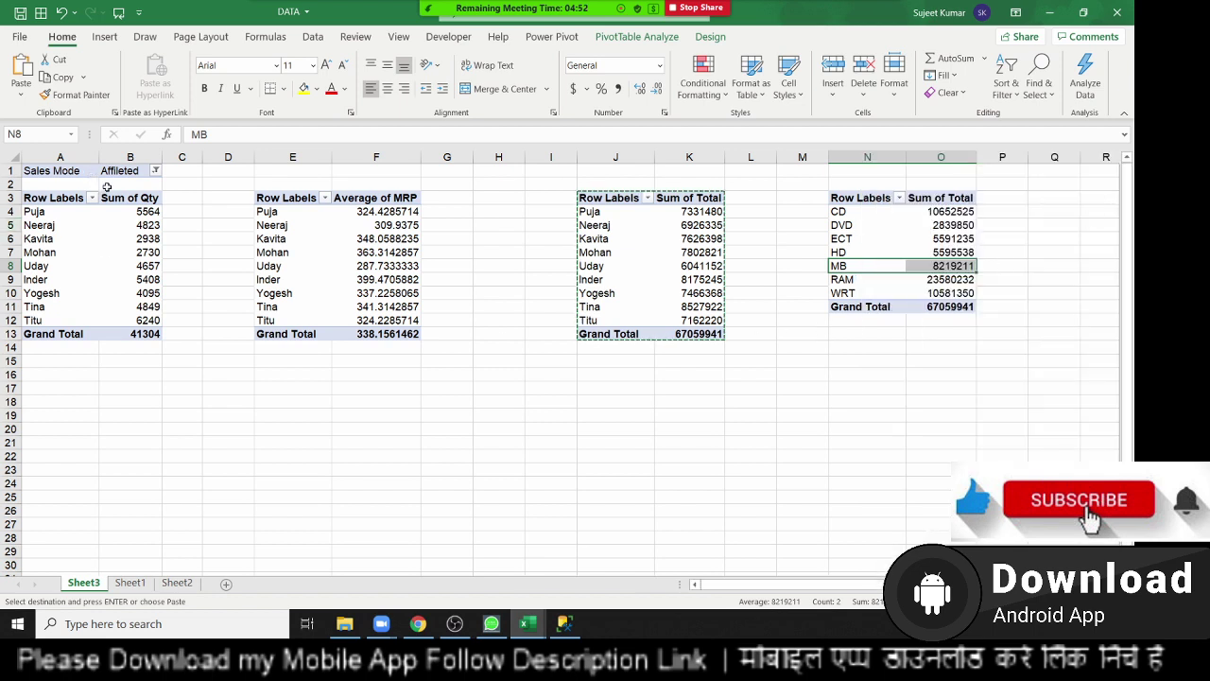
pyautogui.click(155, 170)
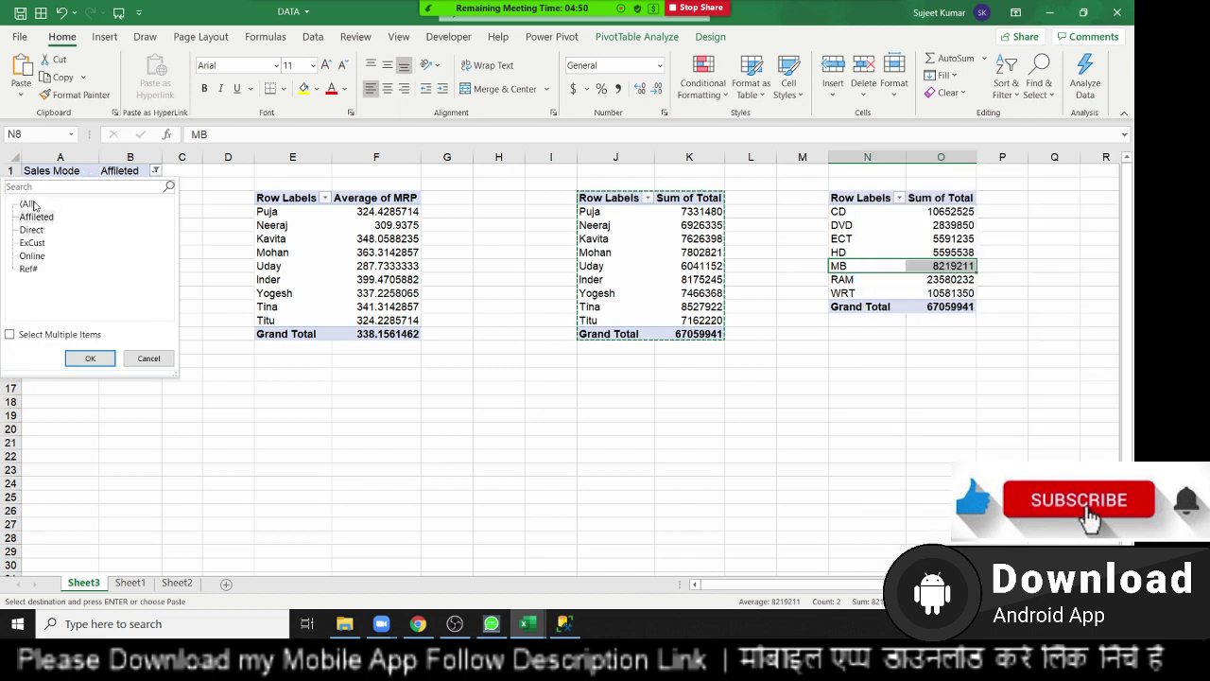
pyautogui.click(89, 357)
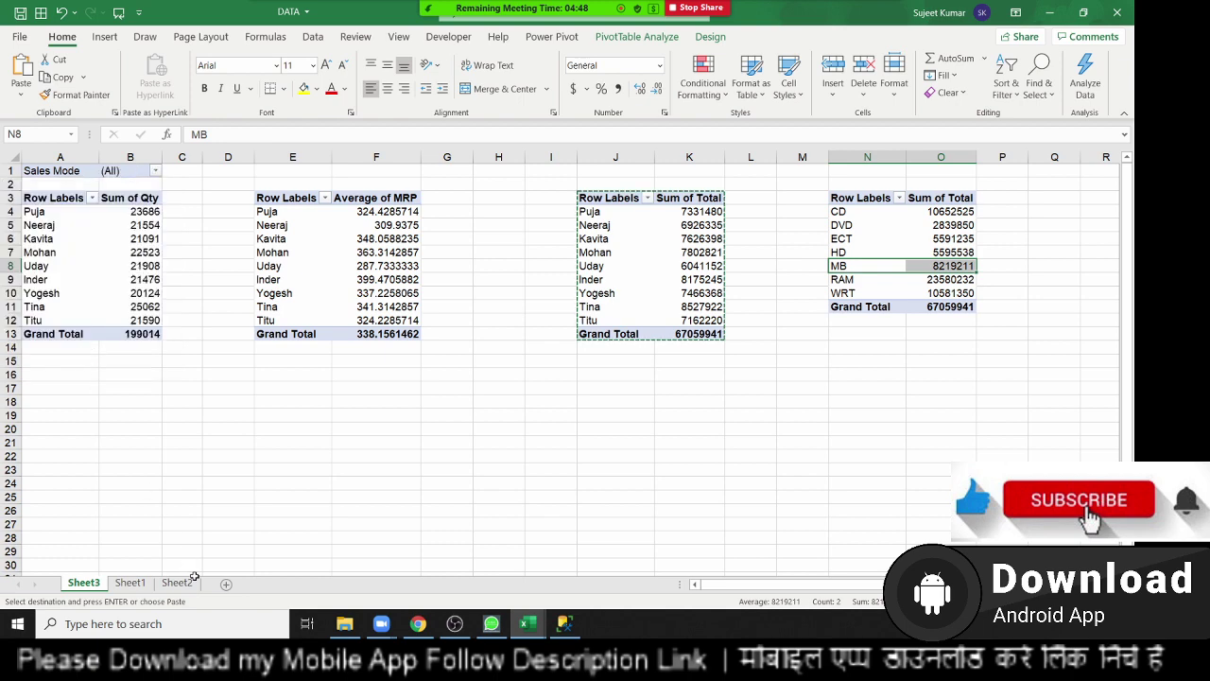
pyautogui.click(130, 584)
# Step: Rename Sheet2 to Summary
pyautogui.click(181, 586)
pyautogui.doubleClick(181, 586)
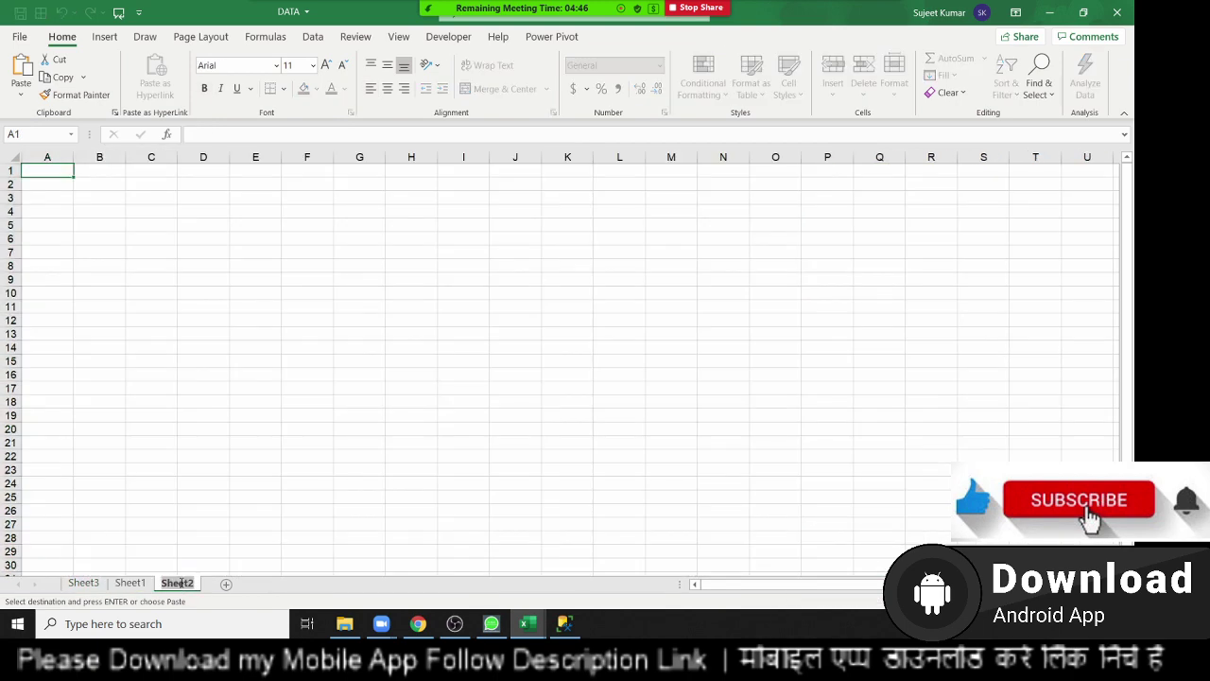
pyautogui.write('Summary')
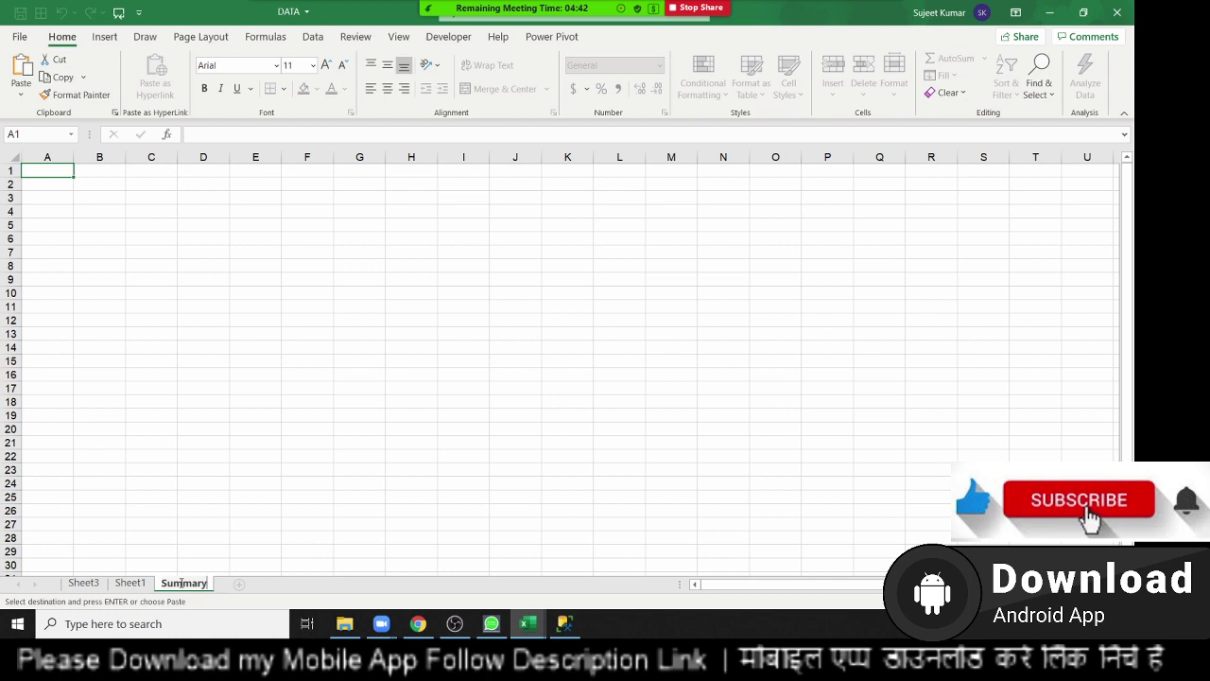
pyautogui.press('Return')
# Step: Insert a clustered column PivotChart from the Sum of Qty pivot on Sheet3
pyautogui.click(84, 582)
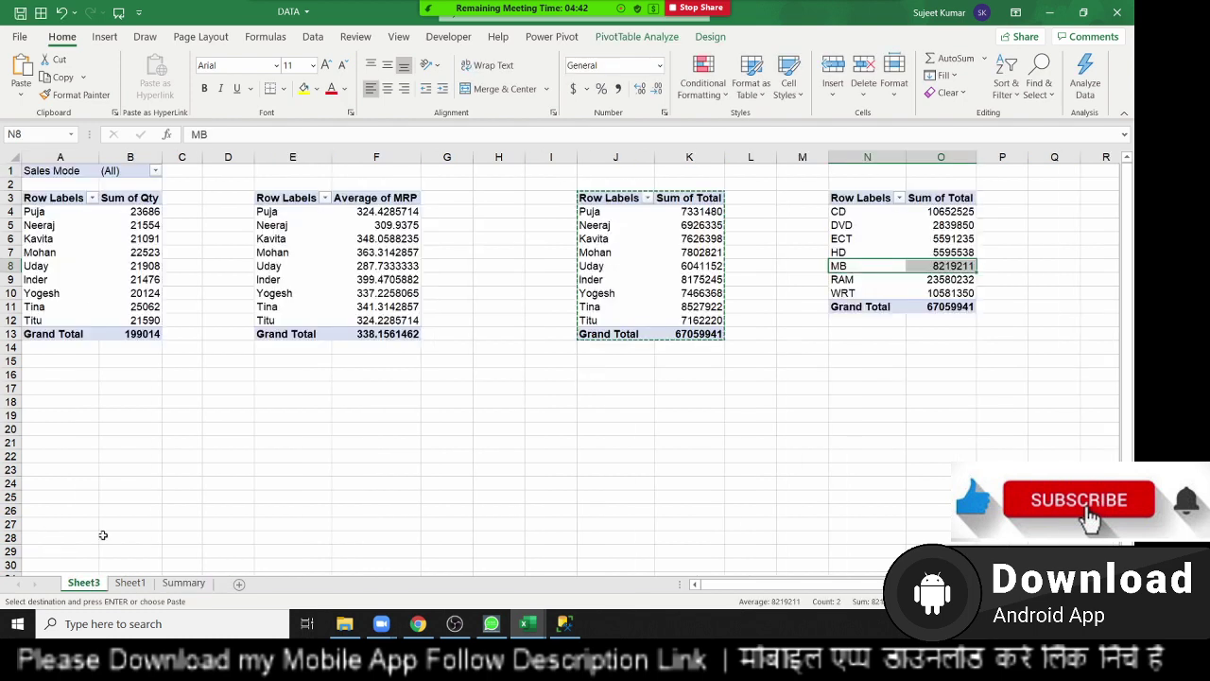
pyautogui.click(85, 213)
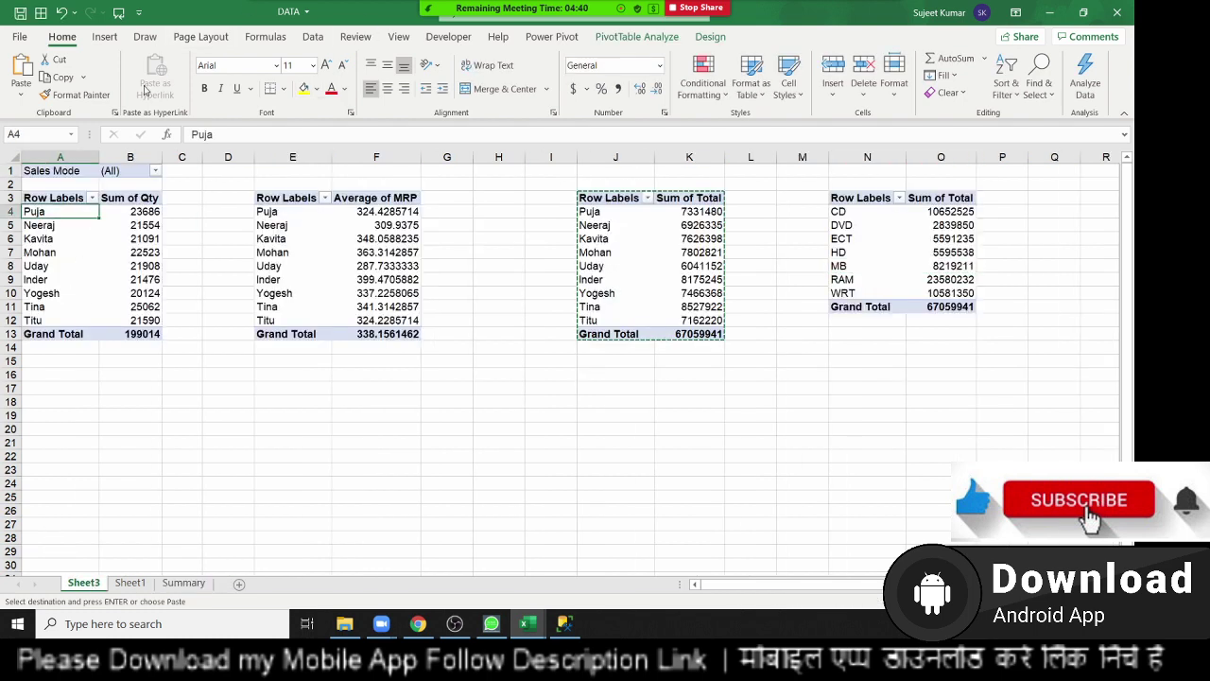
pyautogui.click(104, 36)
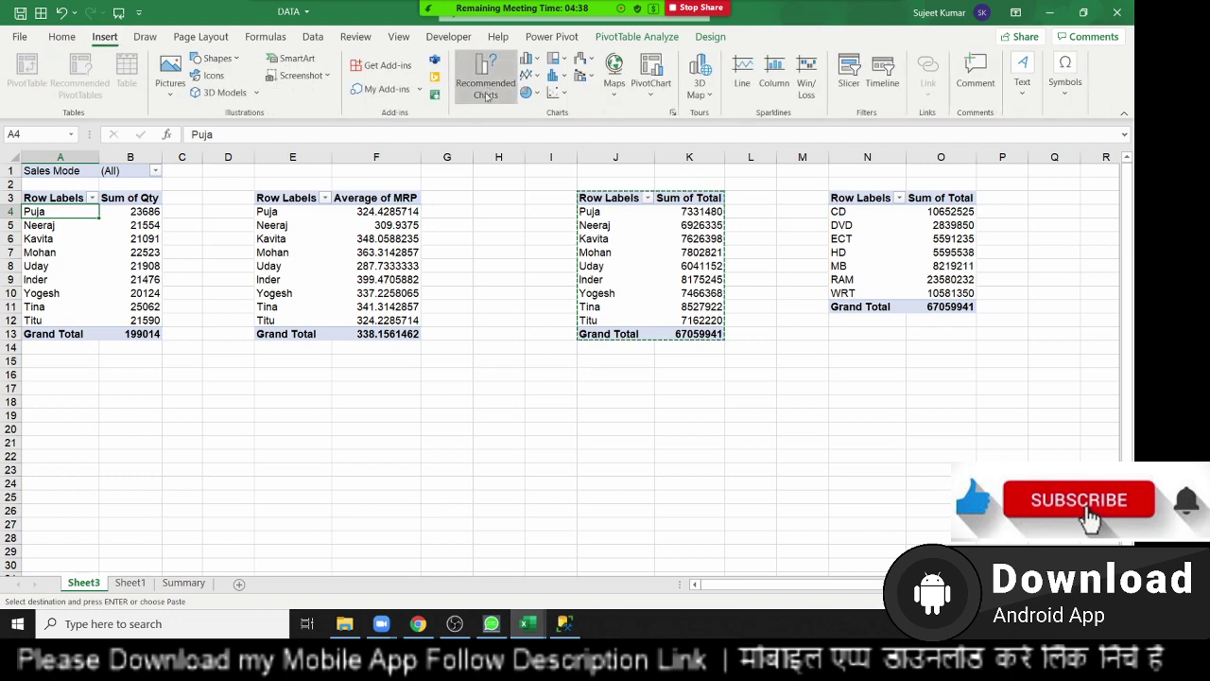
pyautogui.click(526, 59)
pyautogui.click(539, 110)
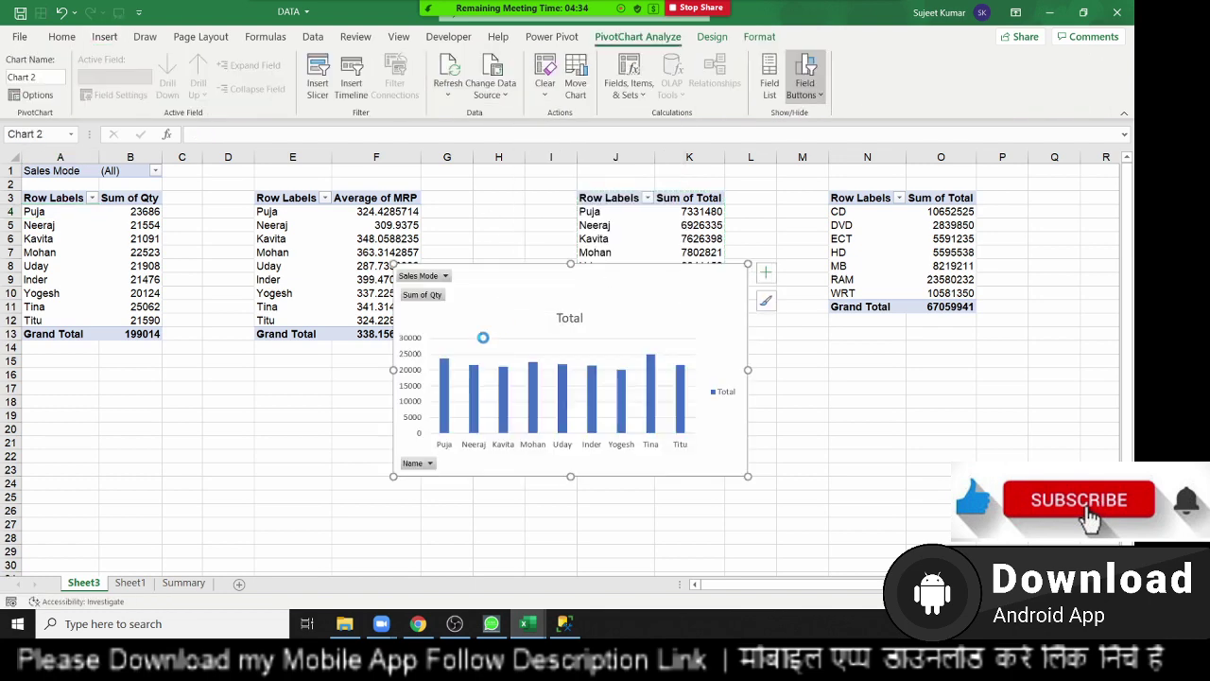
# Step: Move the column PivotChart onto the Summary sheet, positioned around rows 5–19
pyautogui.hotkey('ctrl', 'z')
pyautogui.click(185, 583)
pyautogui.hotkey('ctrl', 'v')
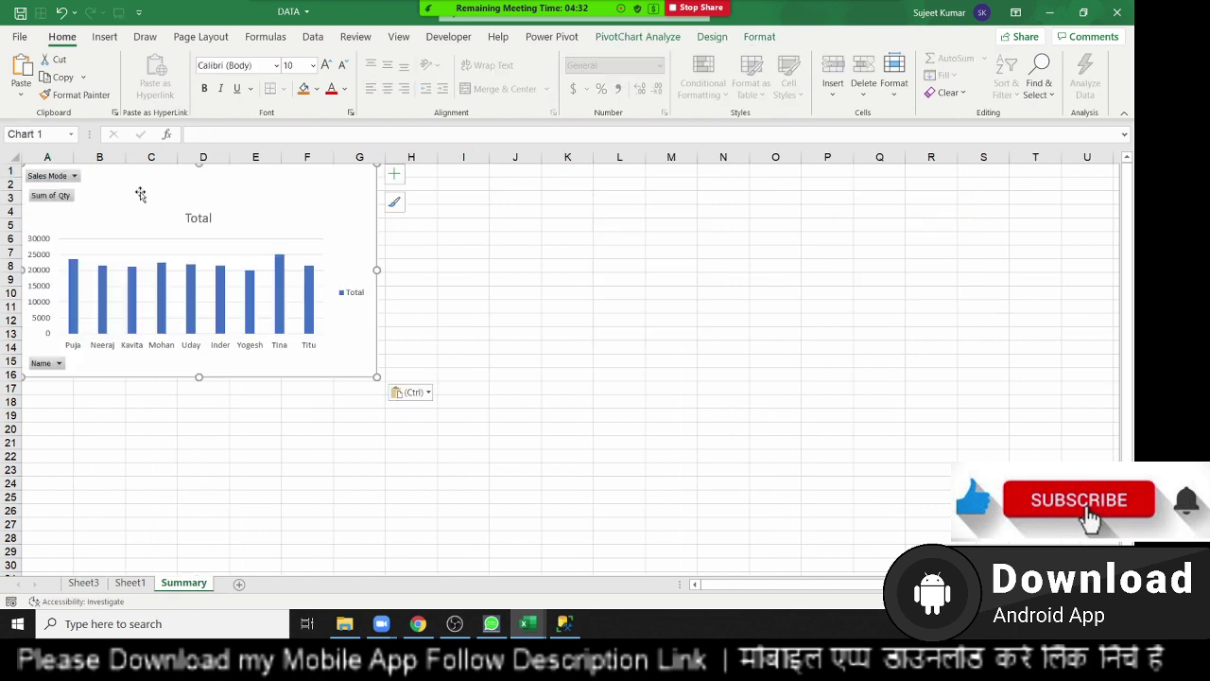
pyautogui.moveTo(140, 195); pyautogui.dragTo(145, 247)
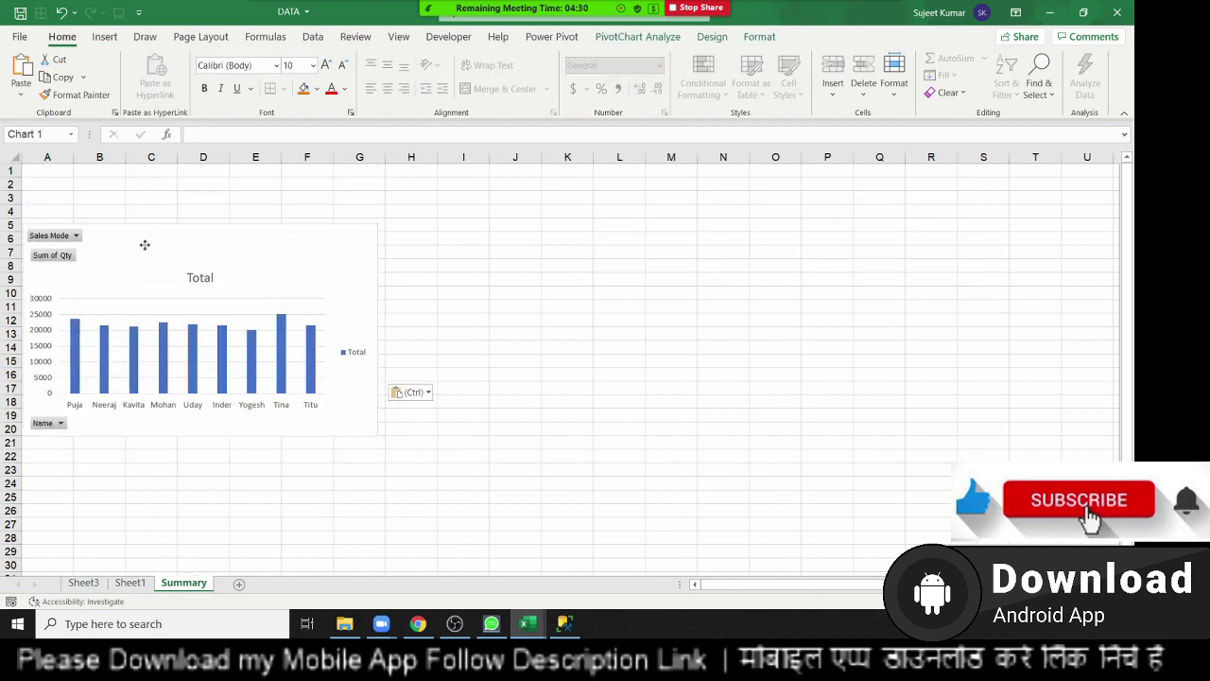
pyautogui.click(153, 489)
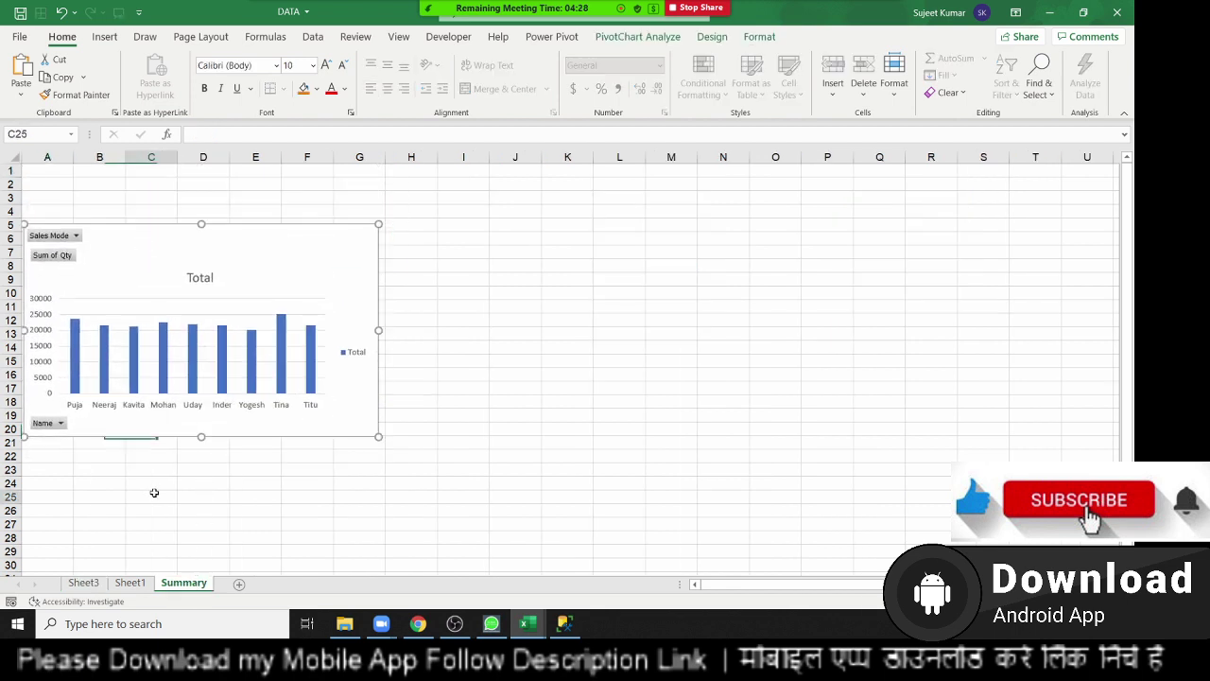
# Step: Hide all field buttons on the Summary sheet's bar PivotChart
pyautogui.click(82, 247)
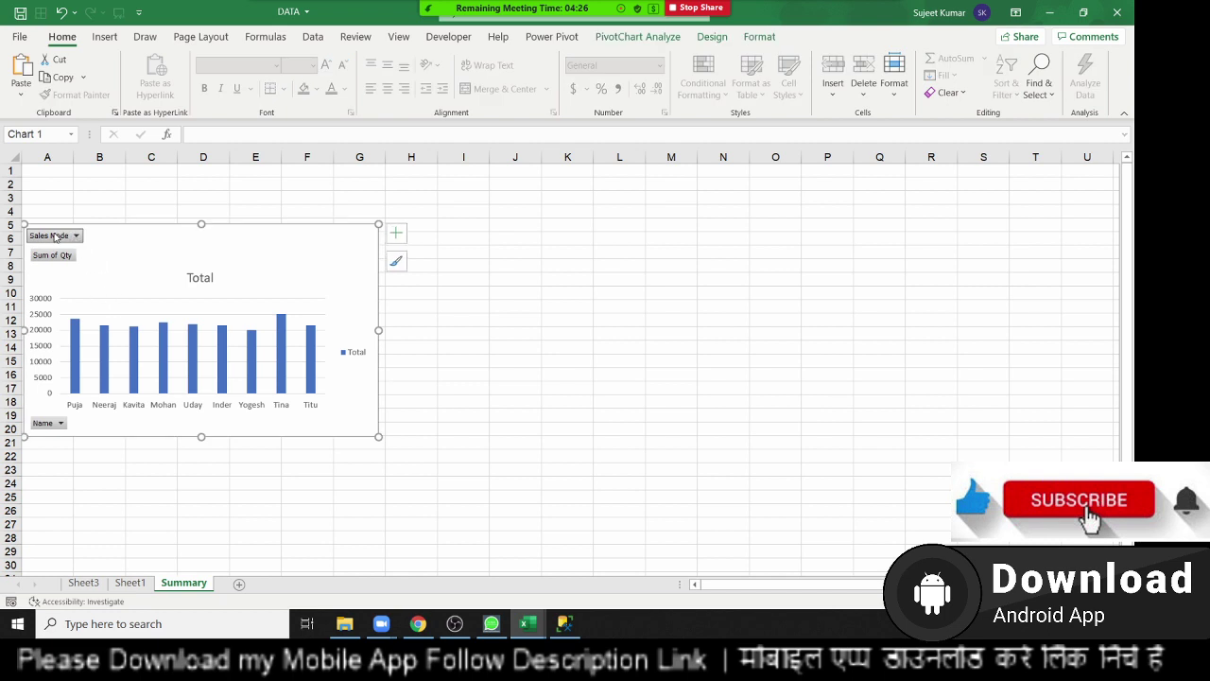
pyautogui.click(605, 250)
pyautogui.click(68, 242)
pyautogui.rightClick(53, 256)
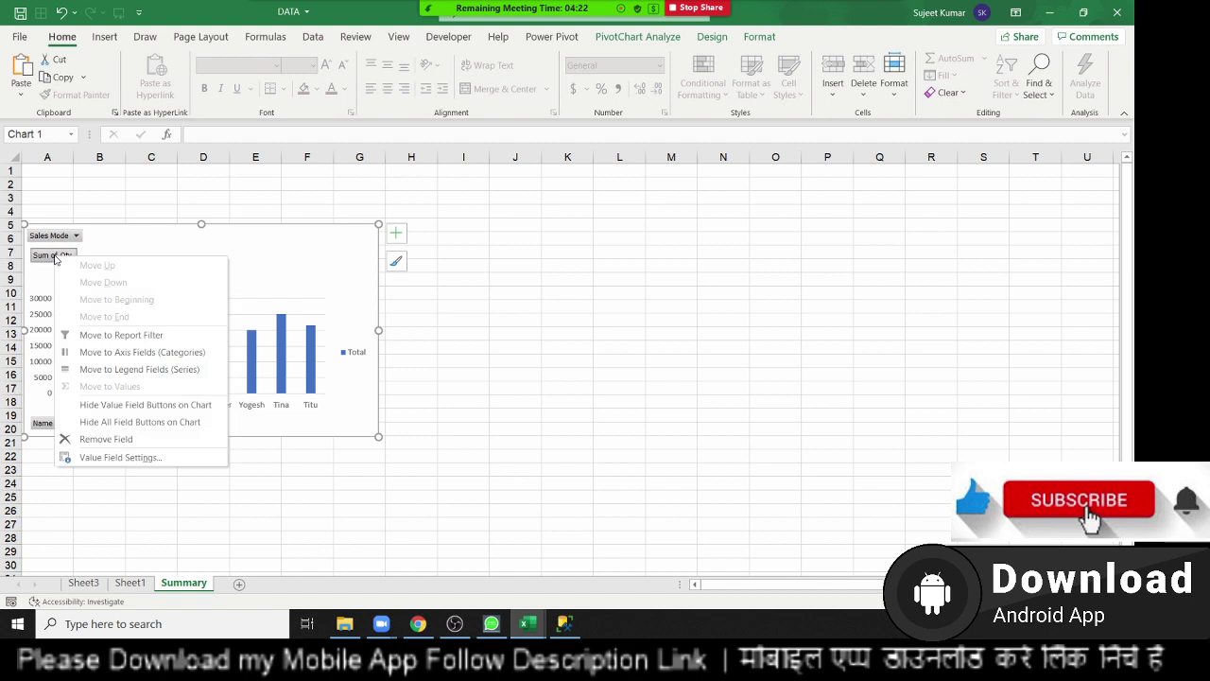
pyautogui.click(109, 423)
pyautogui.click(119, 485)
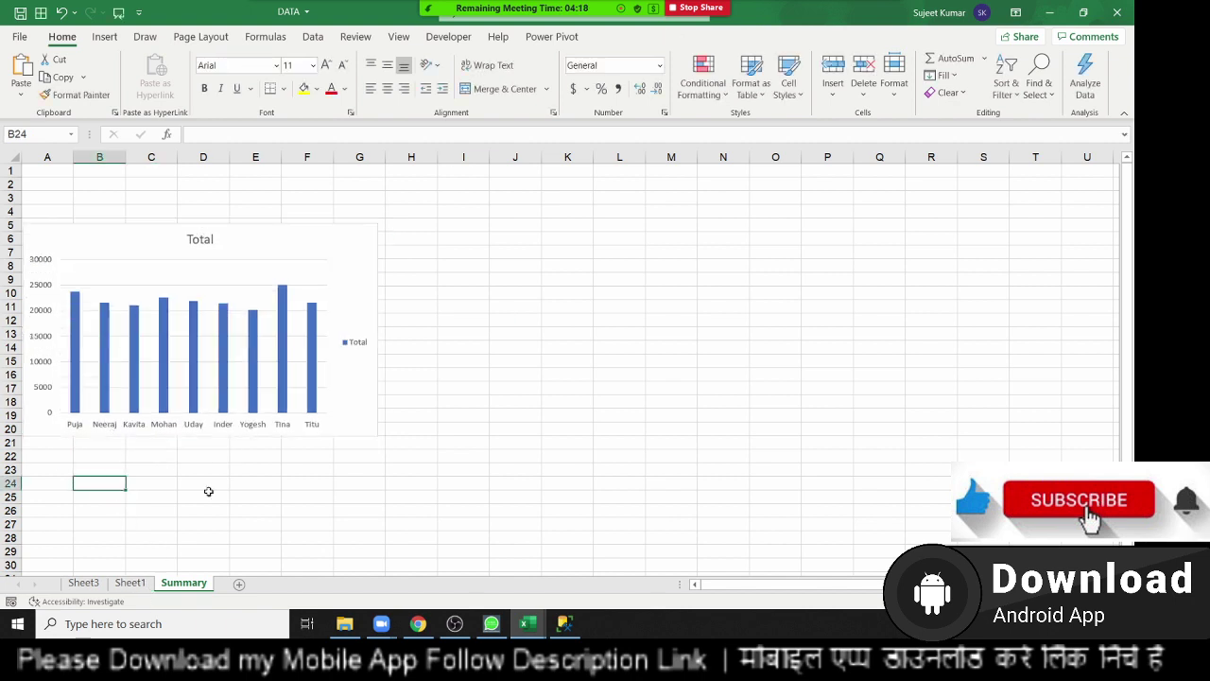
# Step: Apply a dark chart style to the bar chart from the Design chart styles gallery
pyautogui.click(276, 239)
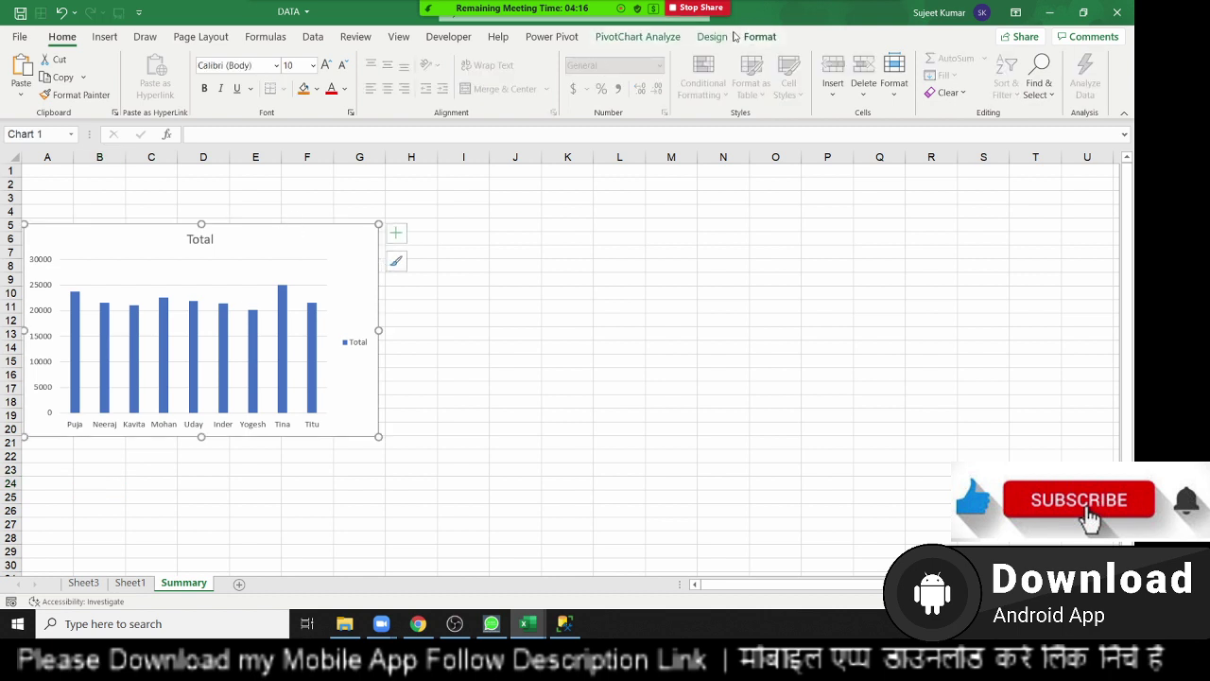
pyautogui.click(718, 42)
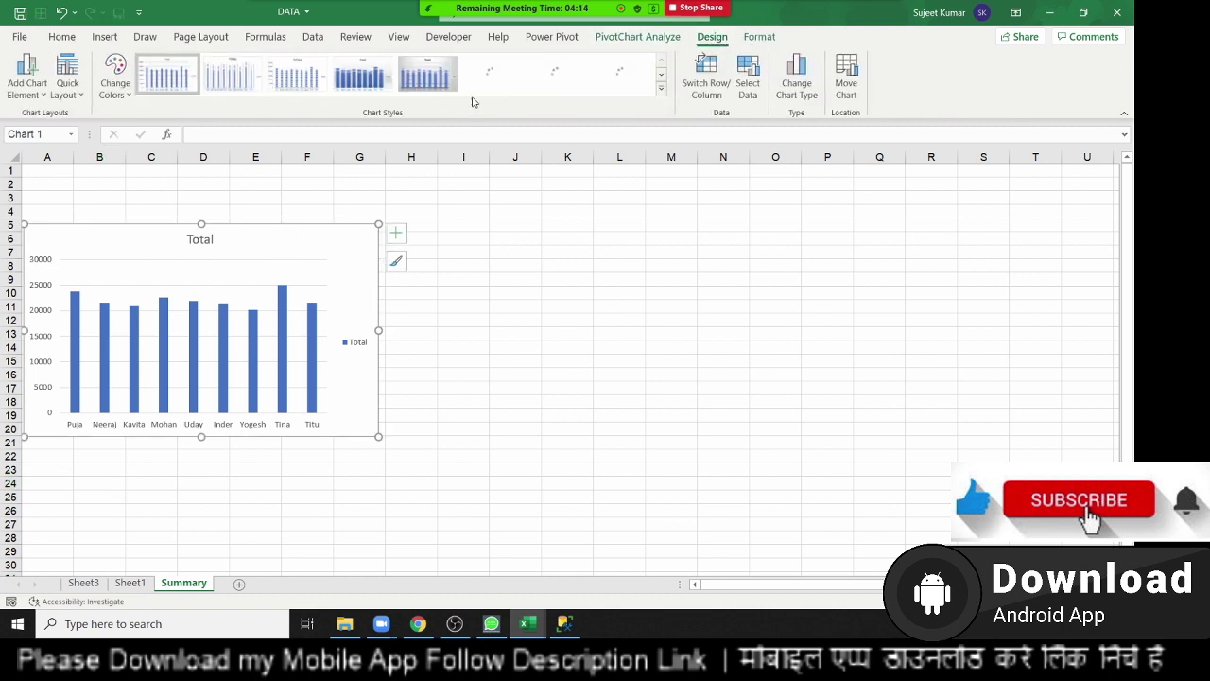
pyautogui.click(659, 91)
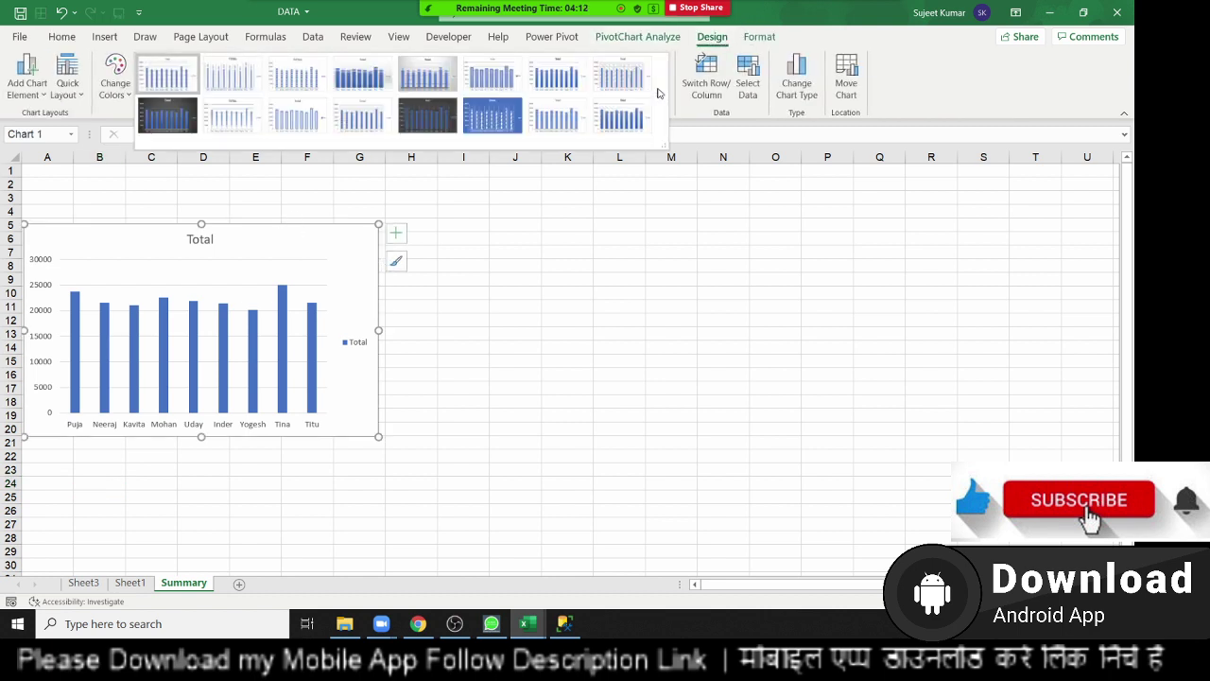
pyautogui.click(428, 115)
pyautogui.click(455, 389)
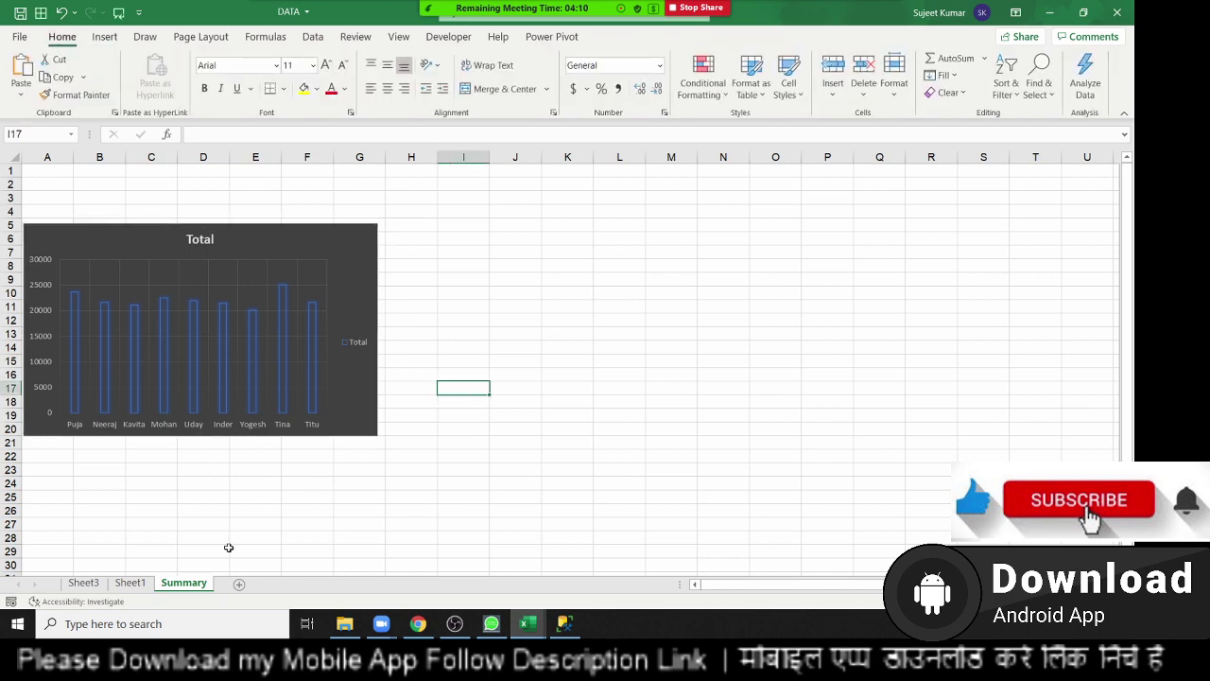
# Step: Insert a 2-D pie PivotChart from the Average of MRP pivot on Sheet3
pyautogui.click(140, 586)
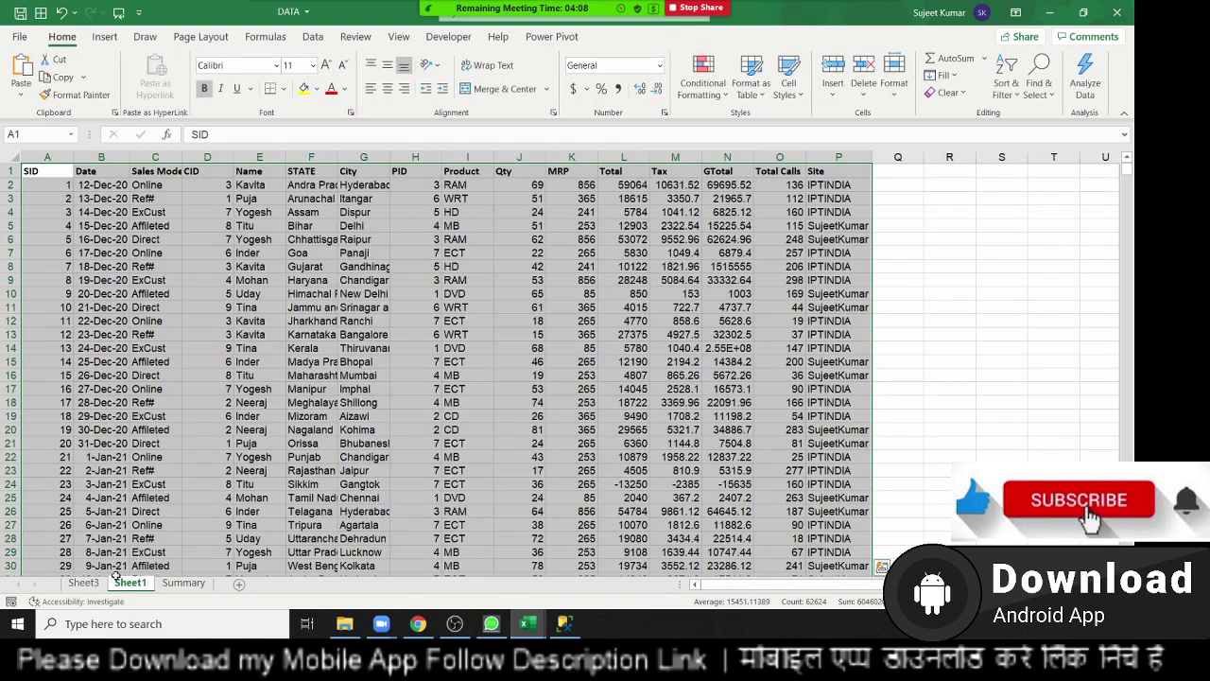
pyautogui.click(83, 583)
pyautogui.click(376, 252)
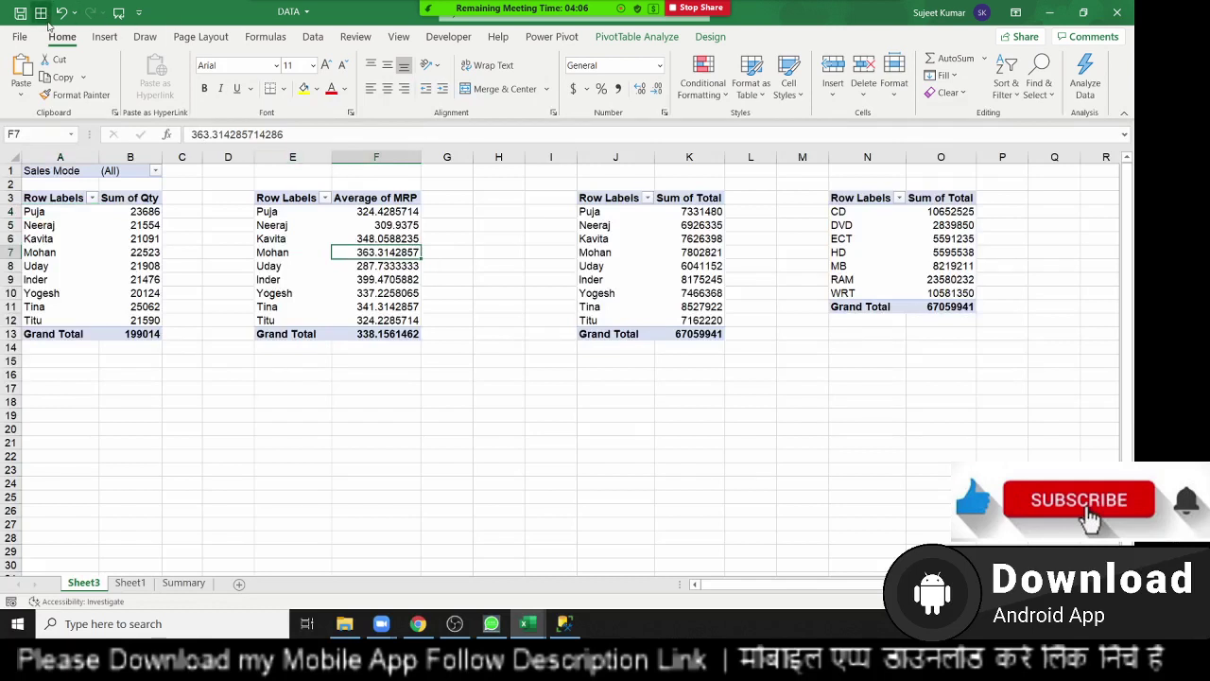
pyautogui.click(99, 38)
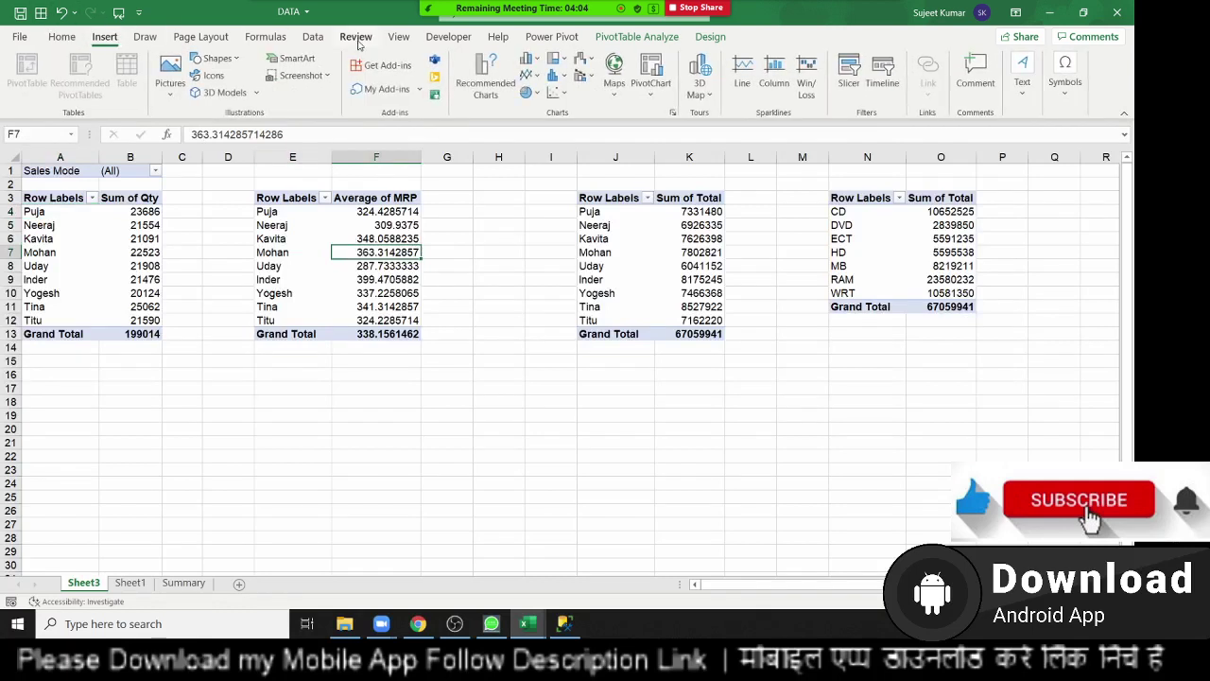
pyautogui.click(526, 94)
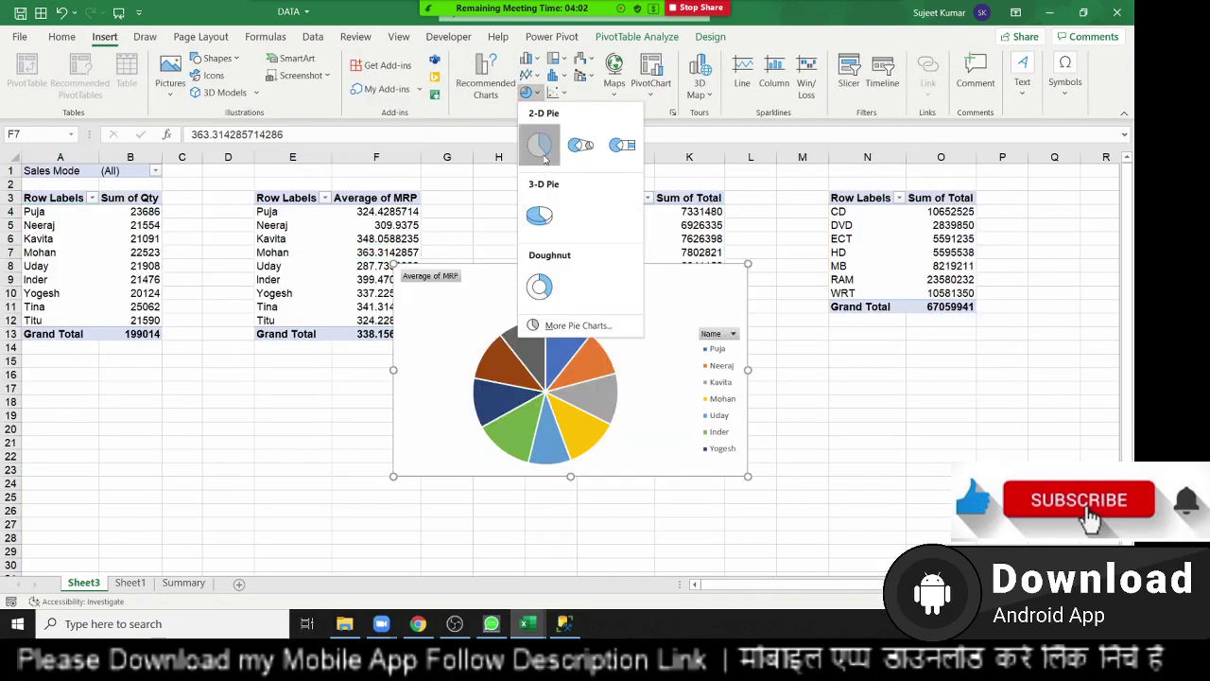
pyautogui.click(543, 142)
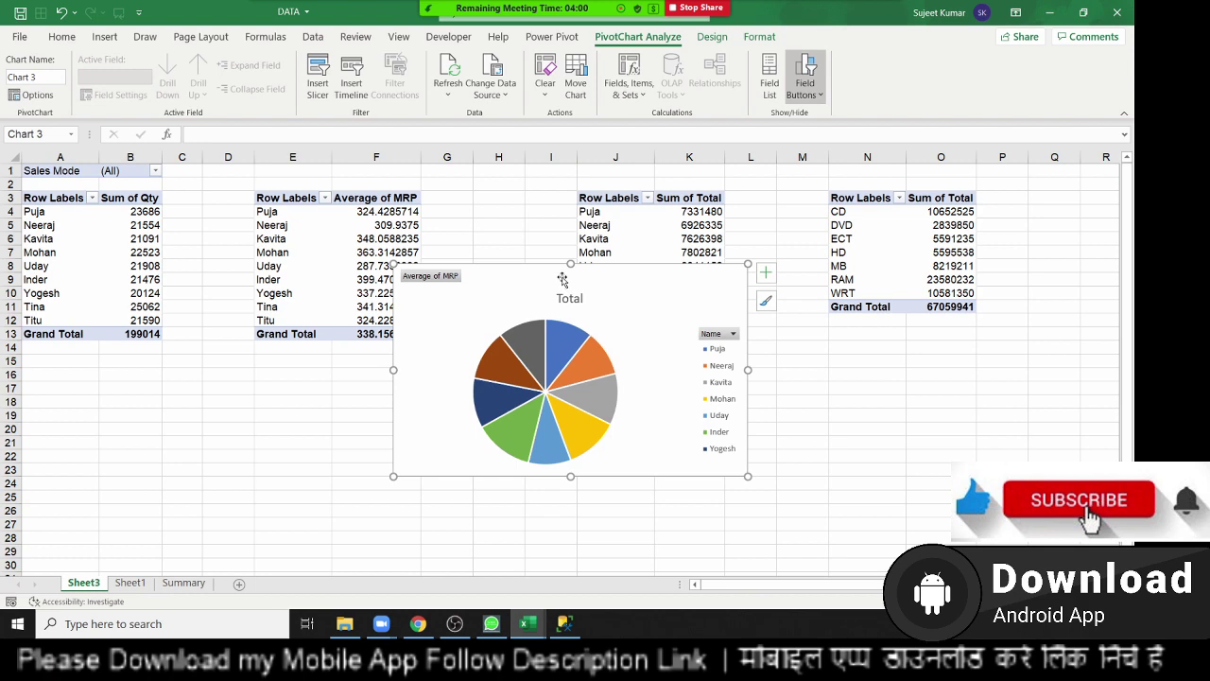
# Step: Move the pie chart to the Summary sheet at J8 beside the bar chart and hide its field buttons
pyautogui.press('Delete')
pyautogui.click(185, 583)
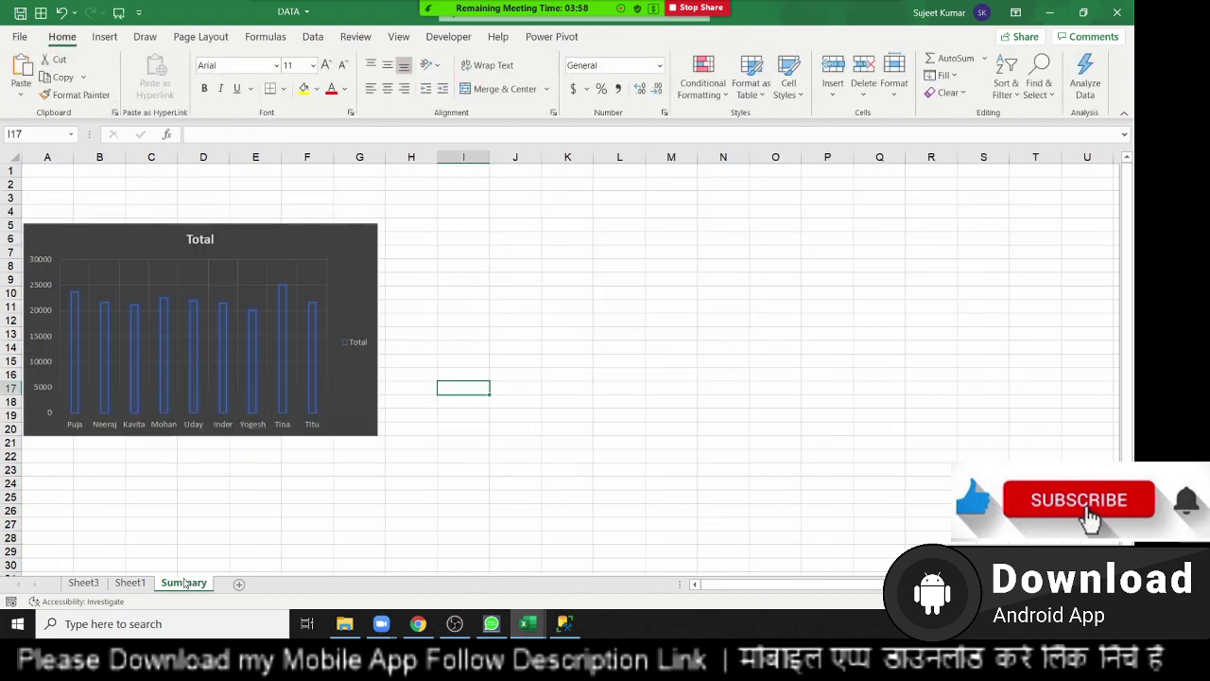
pyautogui.click(506, 330)
pyautogui.click(511, 265)
pyautogui.hotkey('ctrl', 'v')
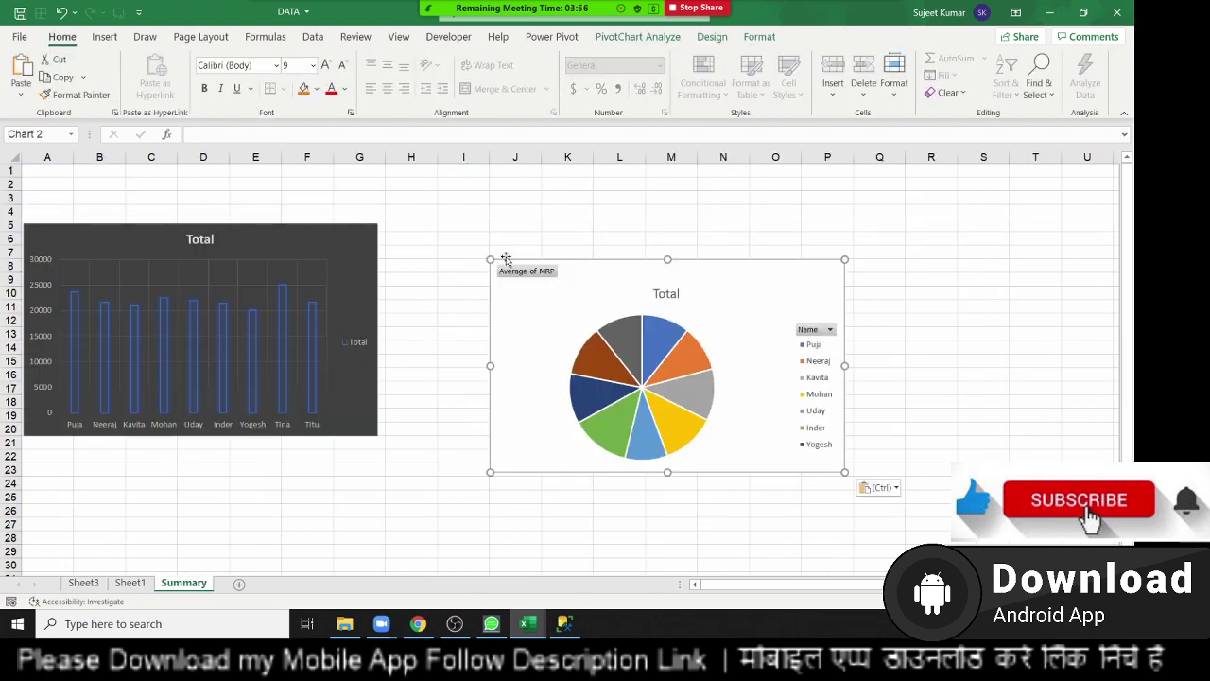
pyautogui.moveTo(555, 286); pyautogui.dragTo(459, 236)
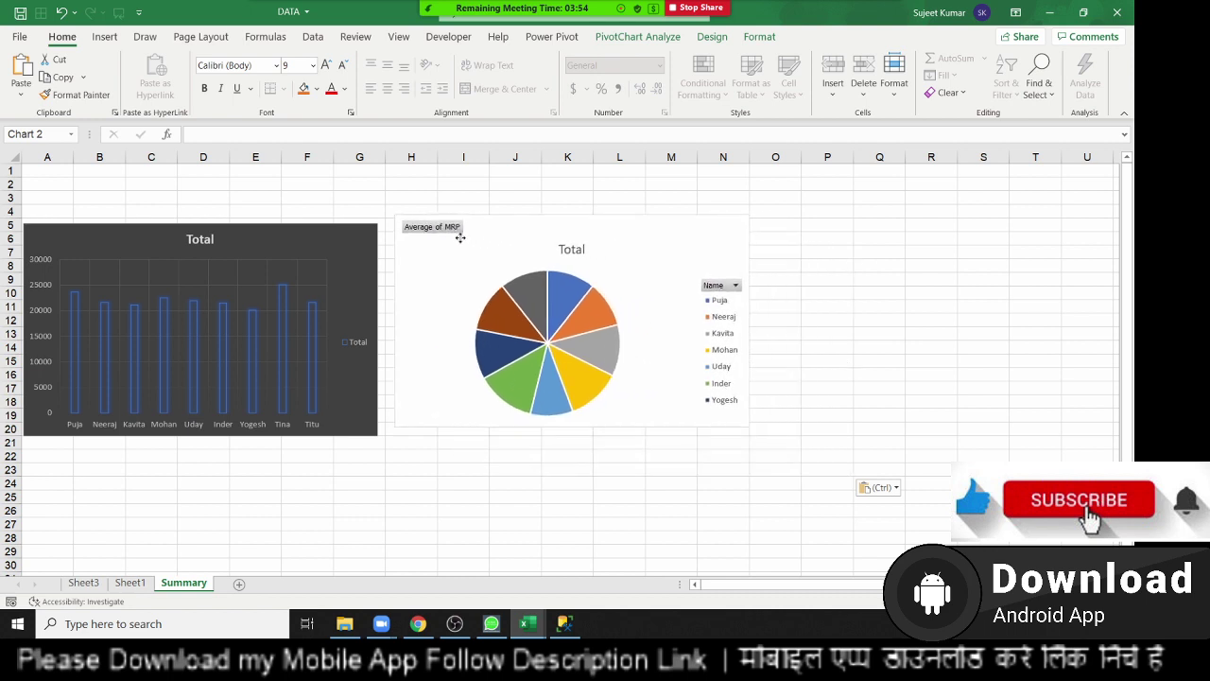
pyautogui.rightClick(446, 230)
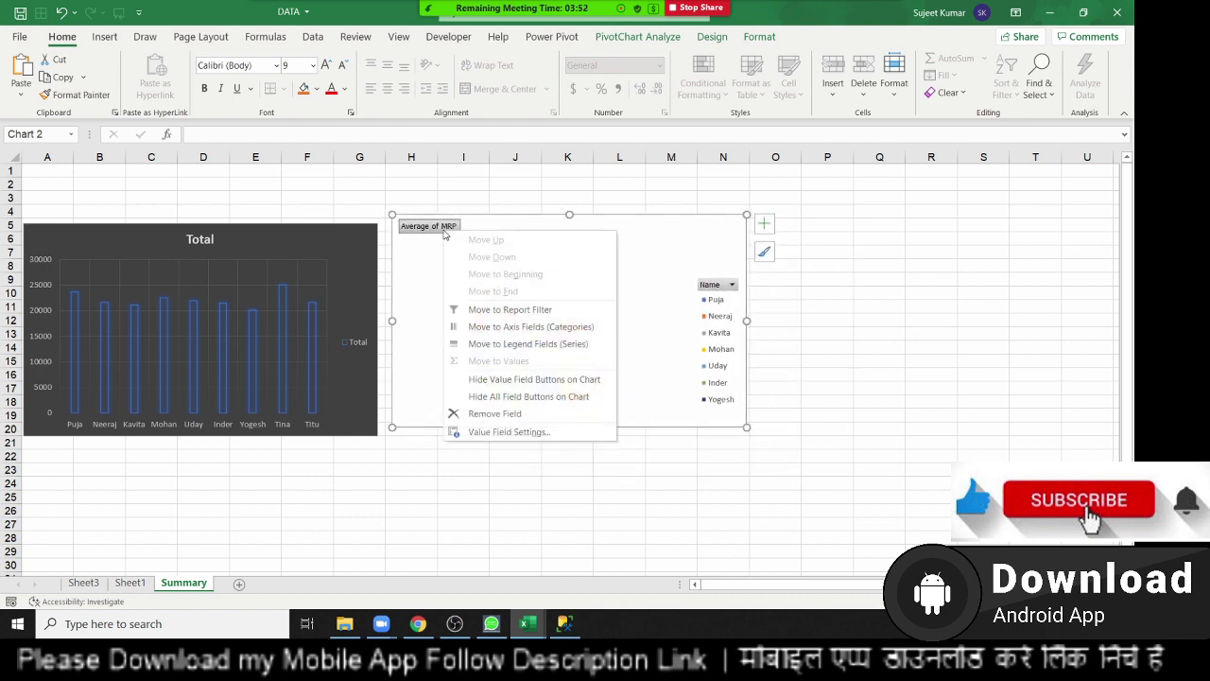
pyautogui.click(491, 397)
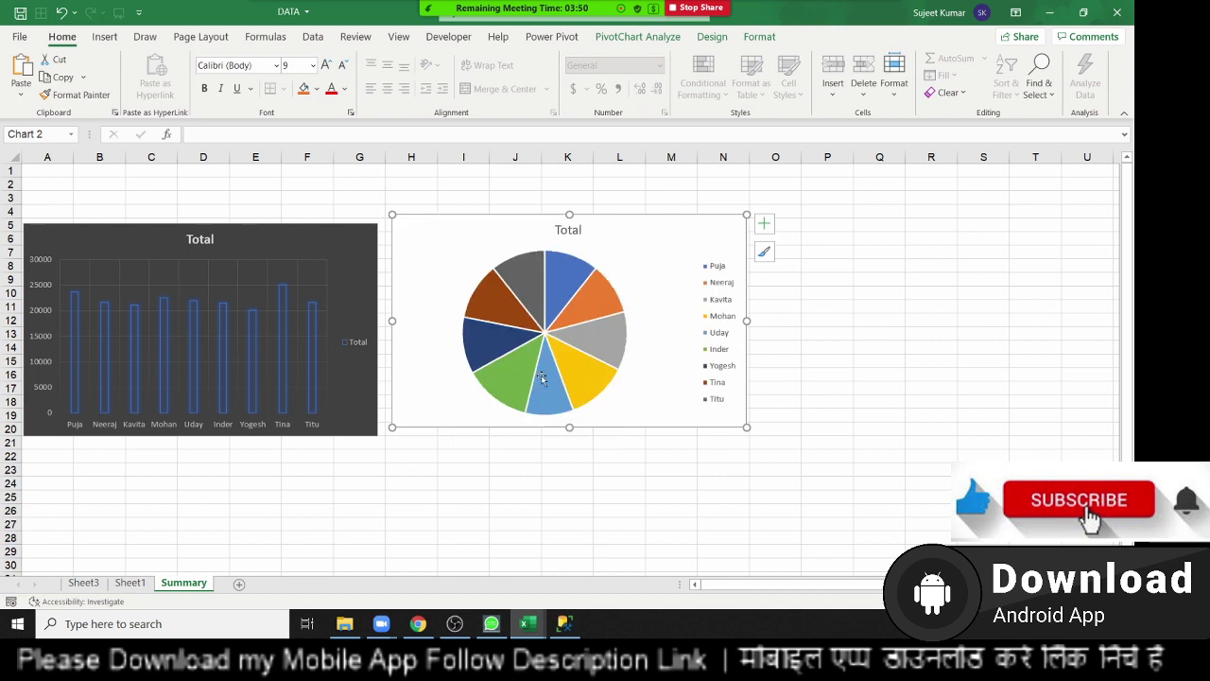
# Step: Add data labels to the pie slices and tick Series Name and Percentage in Format Data Labels
pyautogui.rightClick(562, 317)
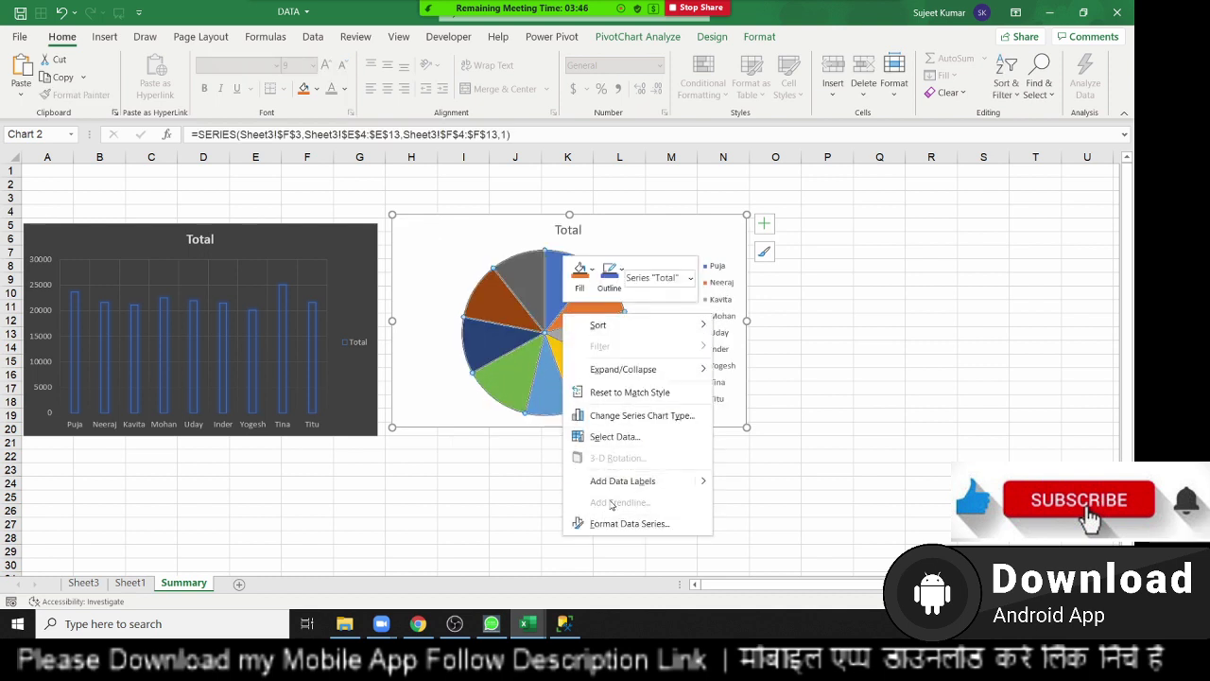
pyautogui.click(620, 481)
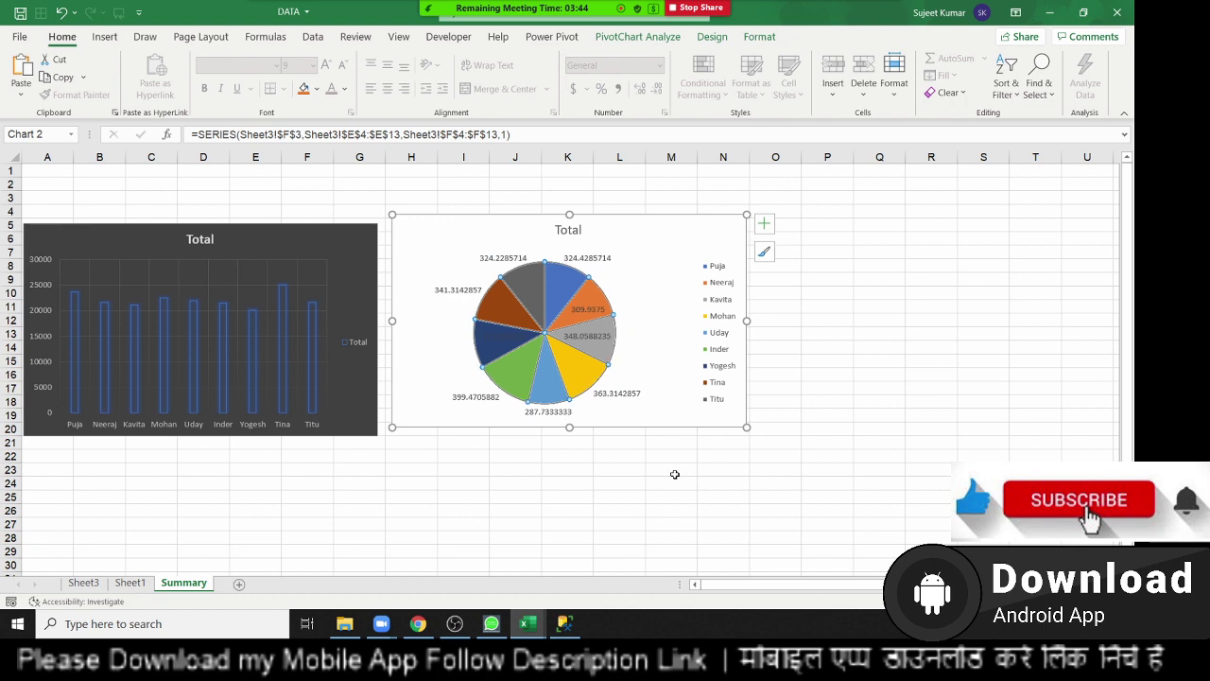
pyautogui.click(626, 386)
pyautogui.click(624, 392)
pyautogui.rightClick(625, 395)
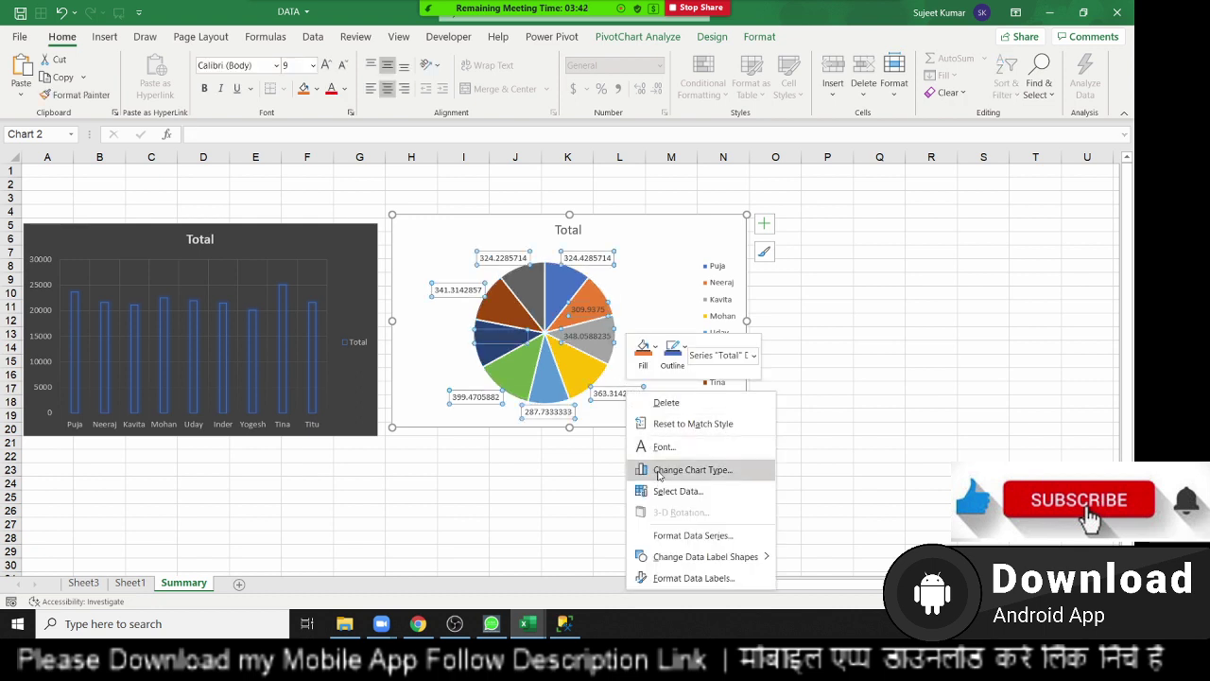
pyautogui.click(690, 580)
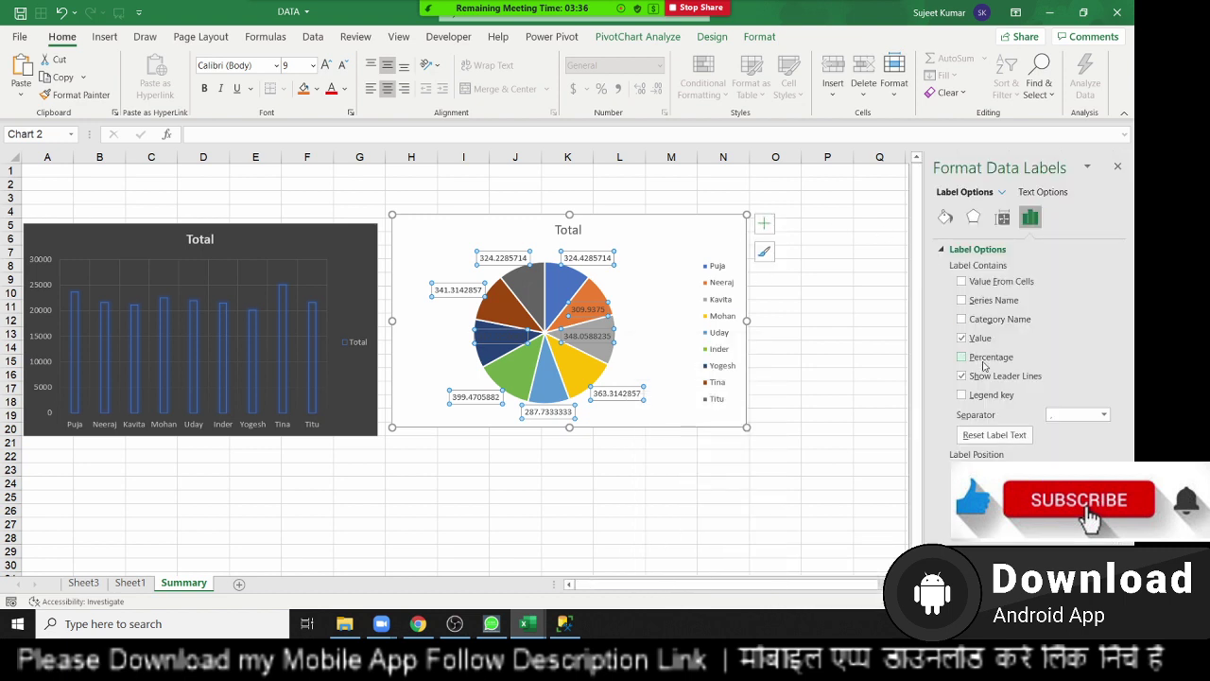
pyautogui.click(987, 357)
pyautogui.click(986, 300)
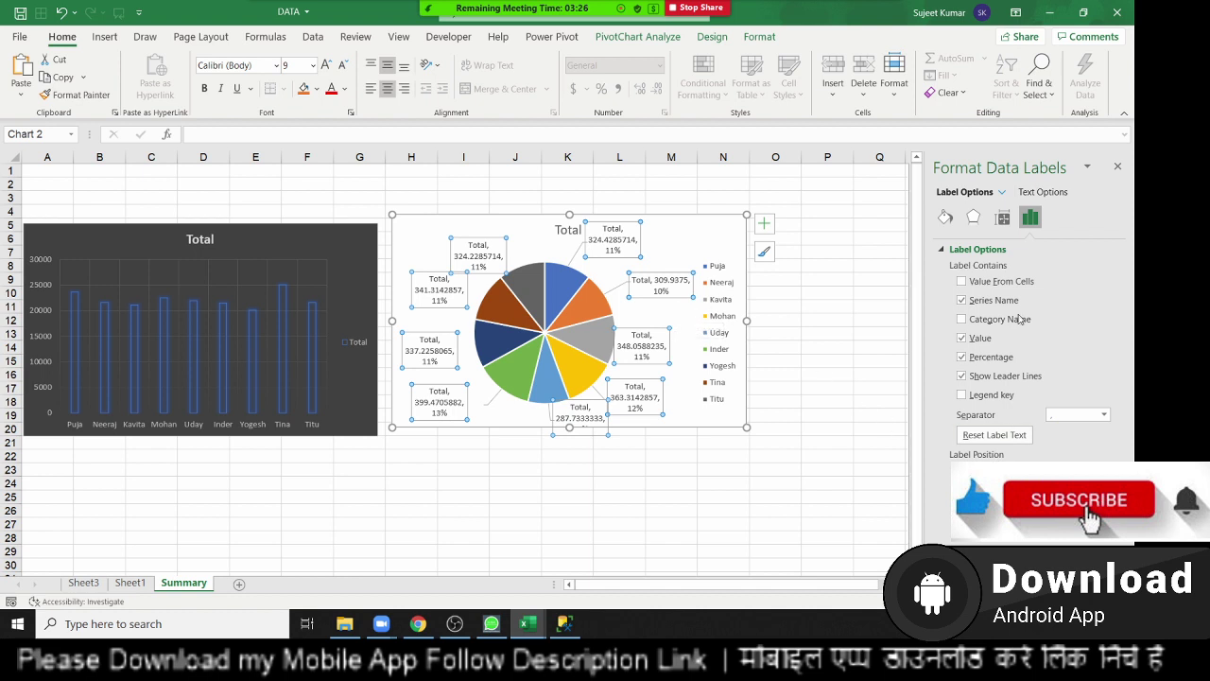
# Step: Review the pie label separator choices and switch the label number format to plain decimals
pyautogui.scroll(-3, 986, 392)
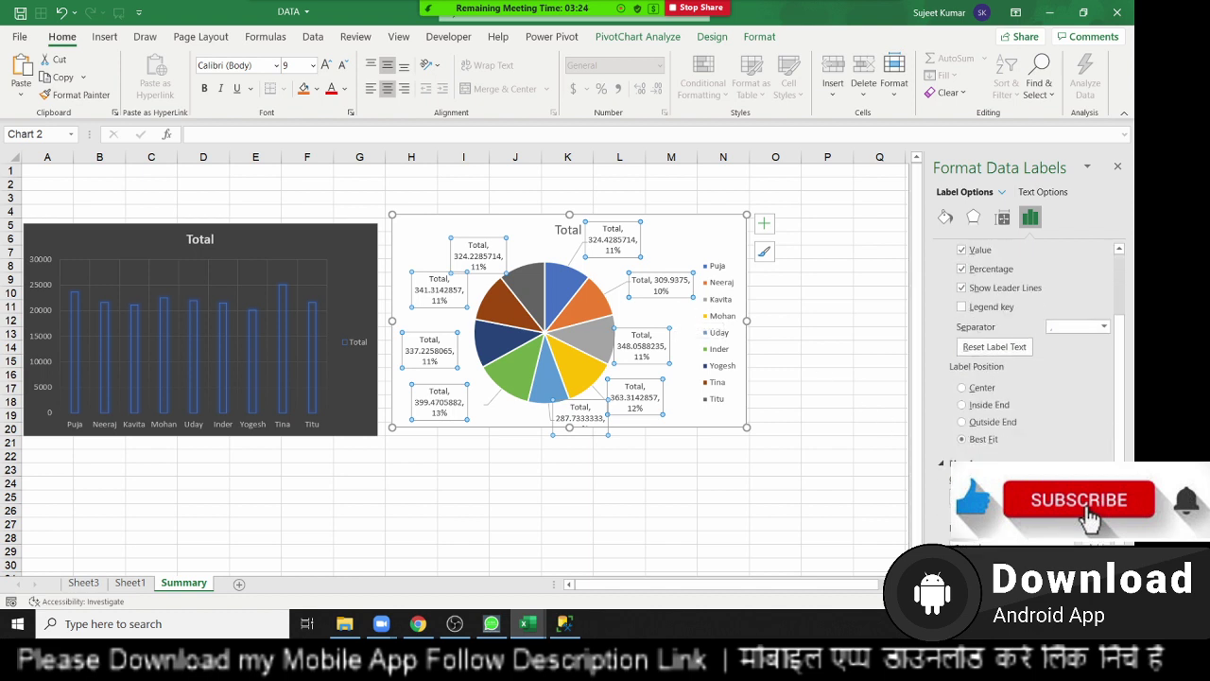
pyautogui.click(1077, 326)
pyautogui.click(974, 412)
pyautogui.click(1012, 542)
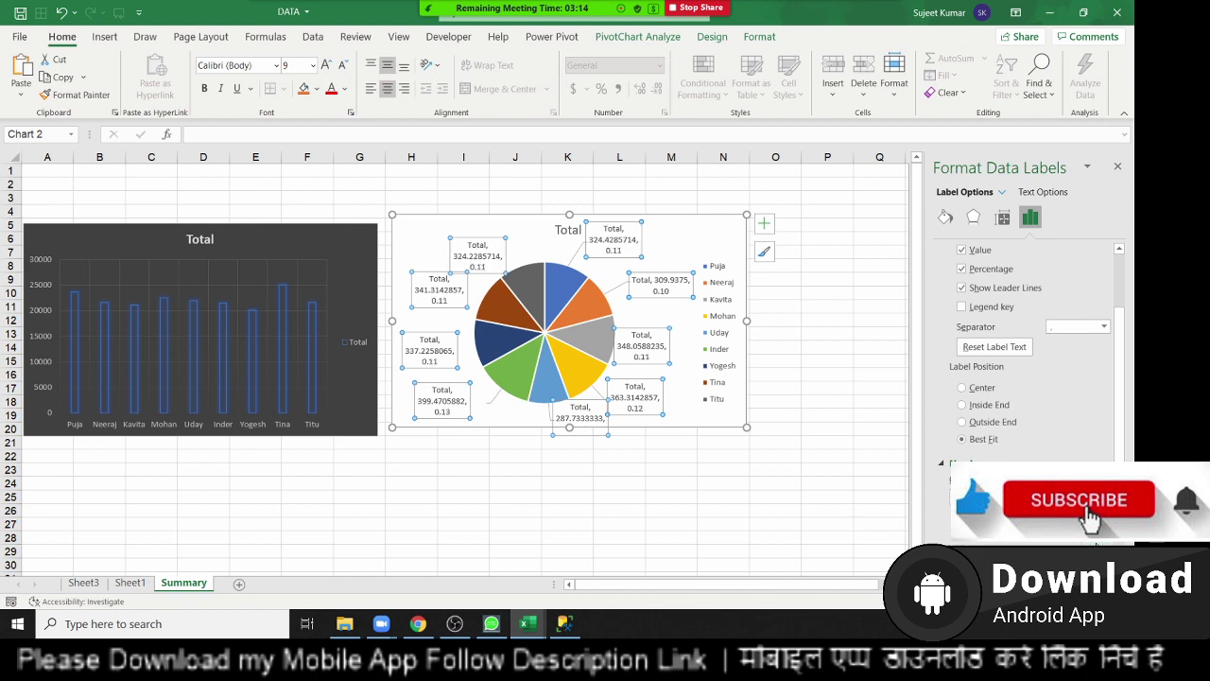
pyautogui.scroll(-2, 1030, 378)
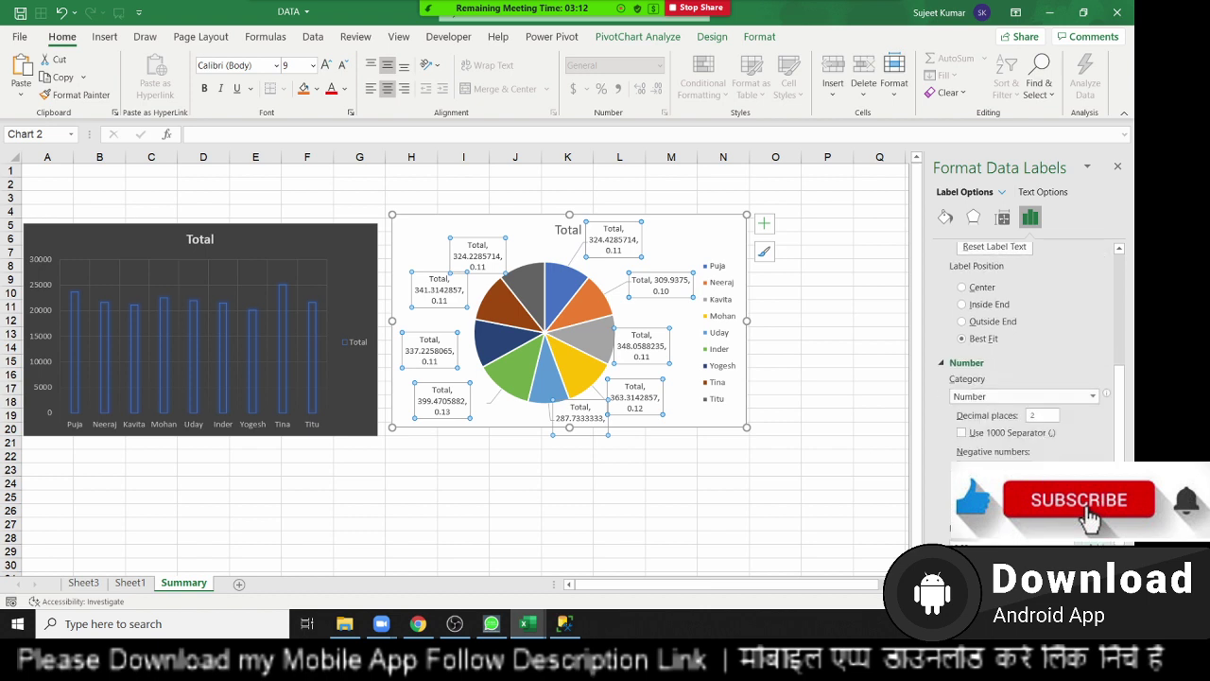
pyautogui.scroll(1, 1030, 378)
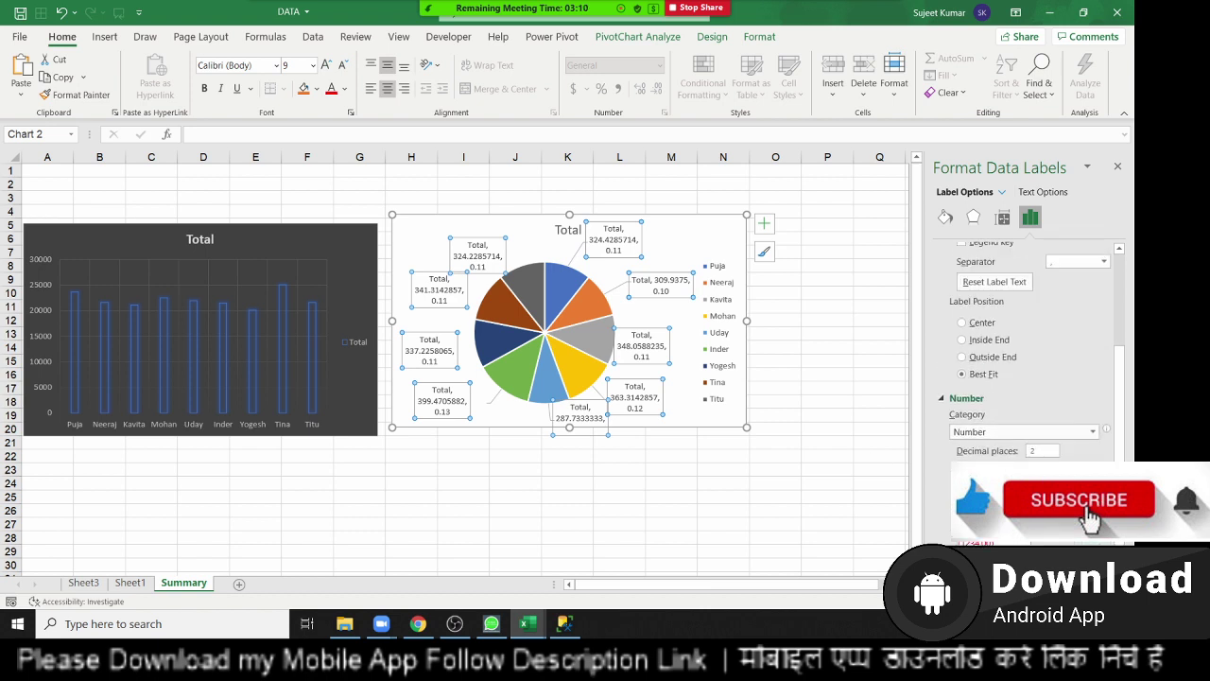
pyautogui.scroll(2, 1030, 379)
pyautogui.scroll(1, 1031, 378)
pyautogui.scroll(-3, 1031, 378)
pyautogui.scroll(3, 1030, 378)
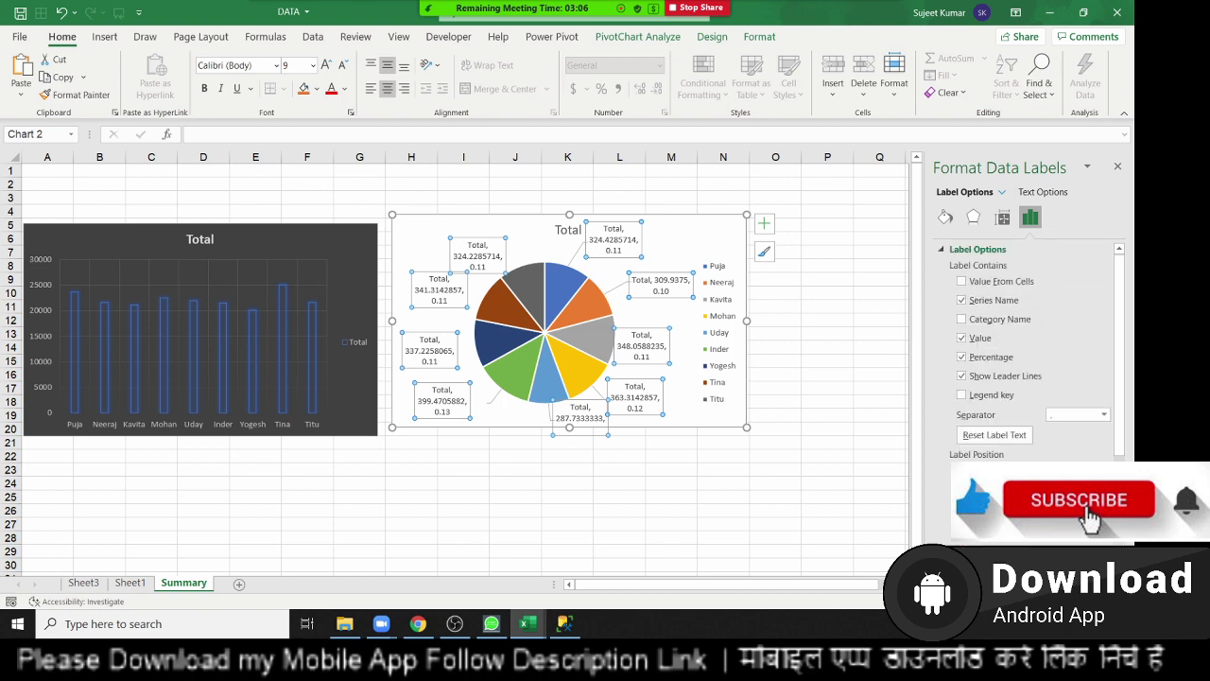
# Step: Keep the percentages on the pie labels and set the label number category to General
pyautogui.click(962, 359)
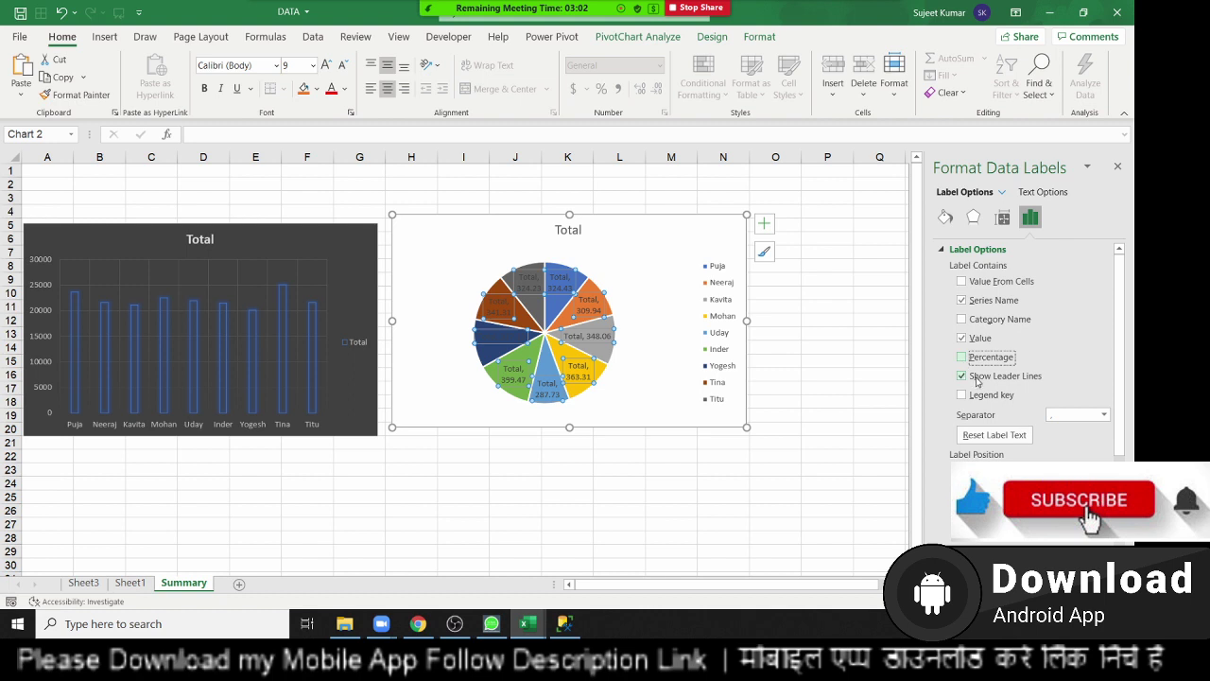
pyautogui.click(962, 358)
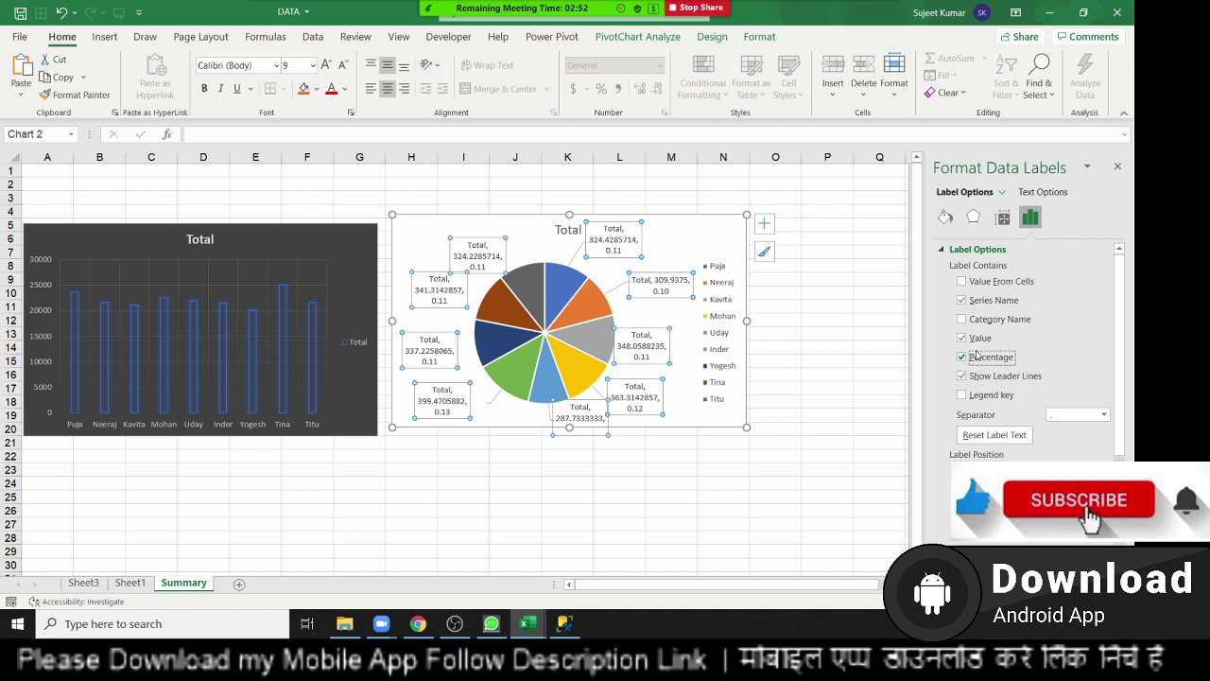
pyautogui.scroll(-3, 988, 457)
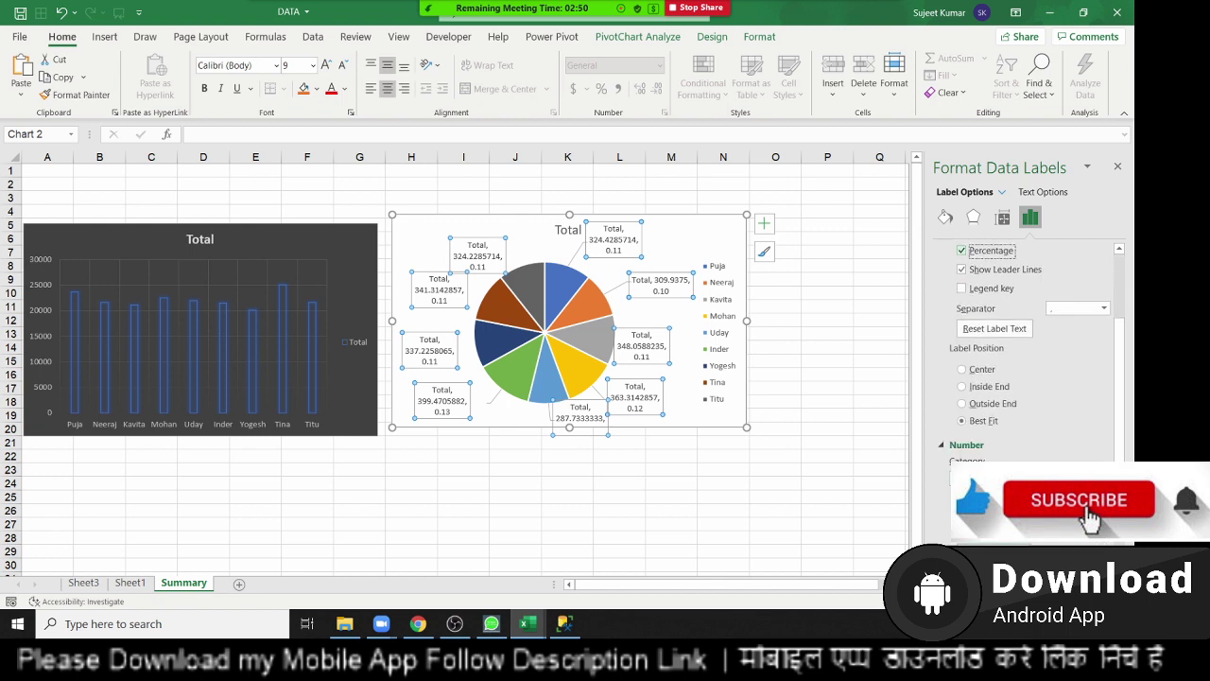
pyautogui.scroll(-2, 988, 457)
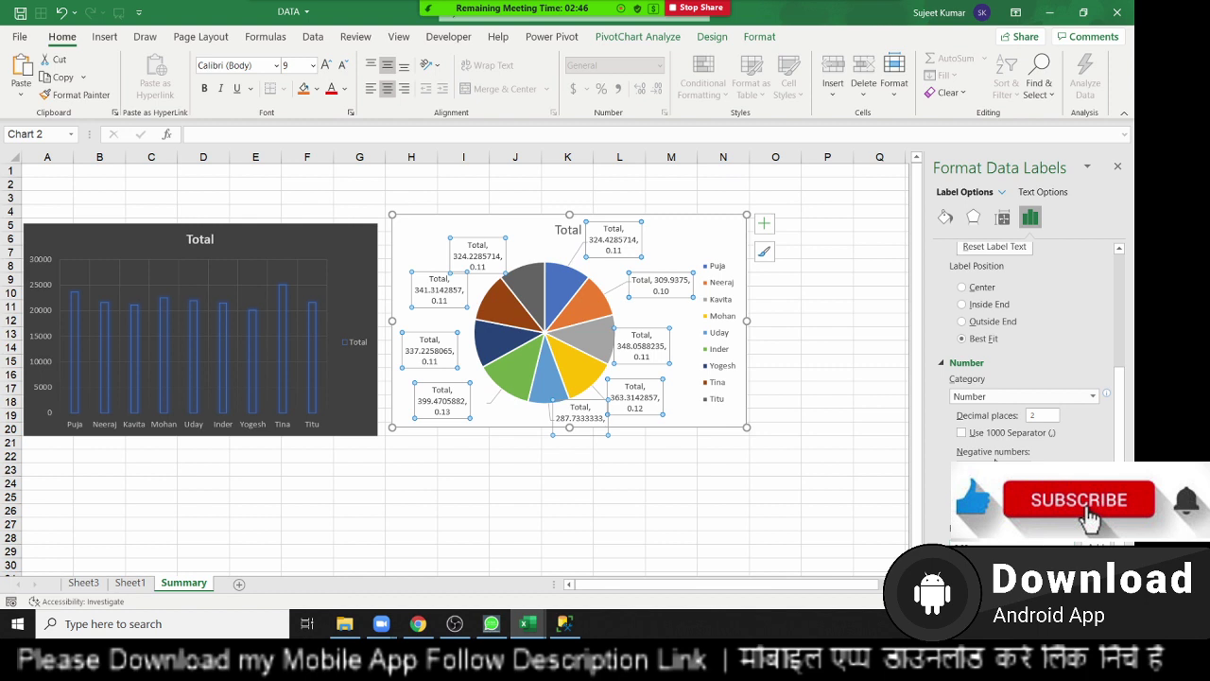
pyautogui.click(1008, 396)
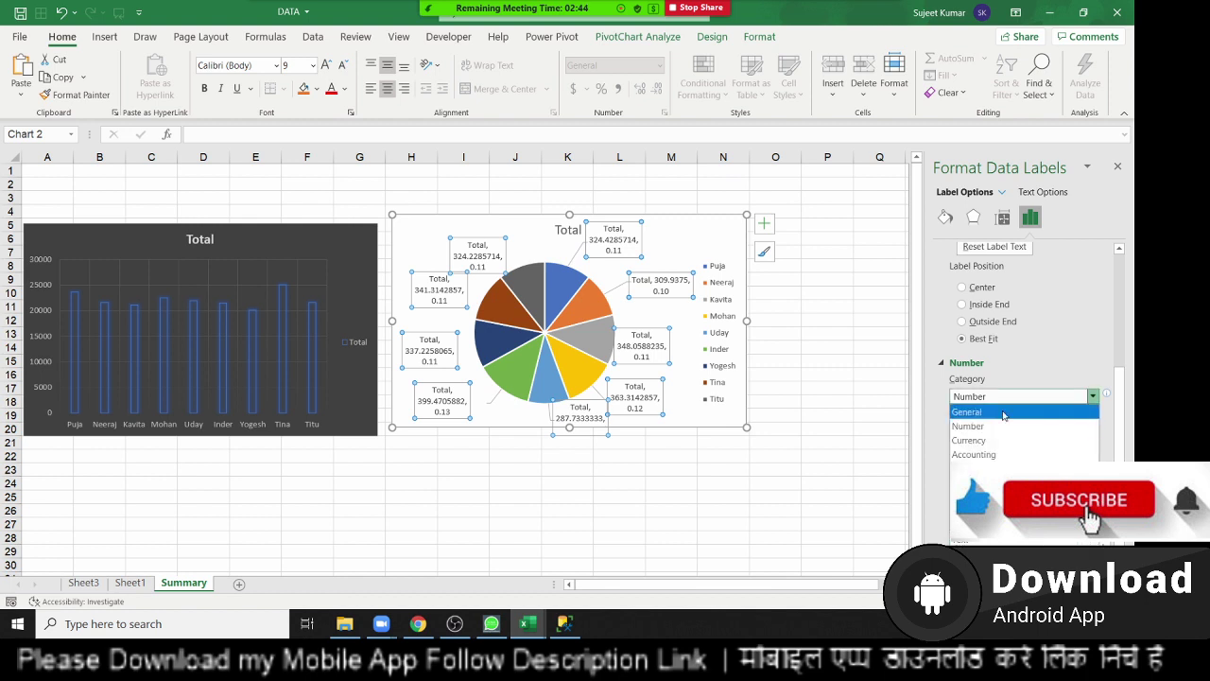
pyautogui.click(1004, 413)
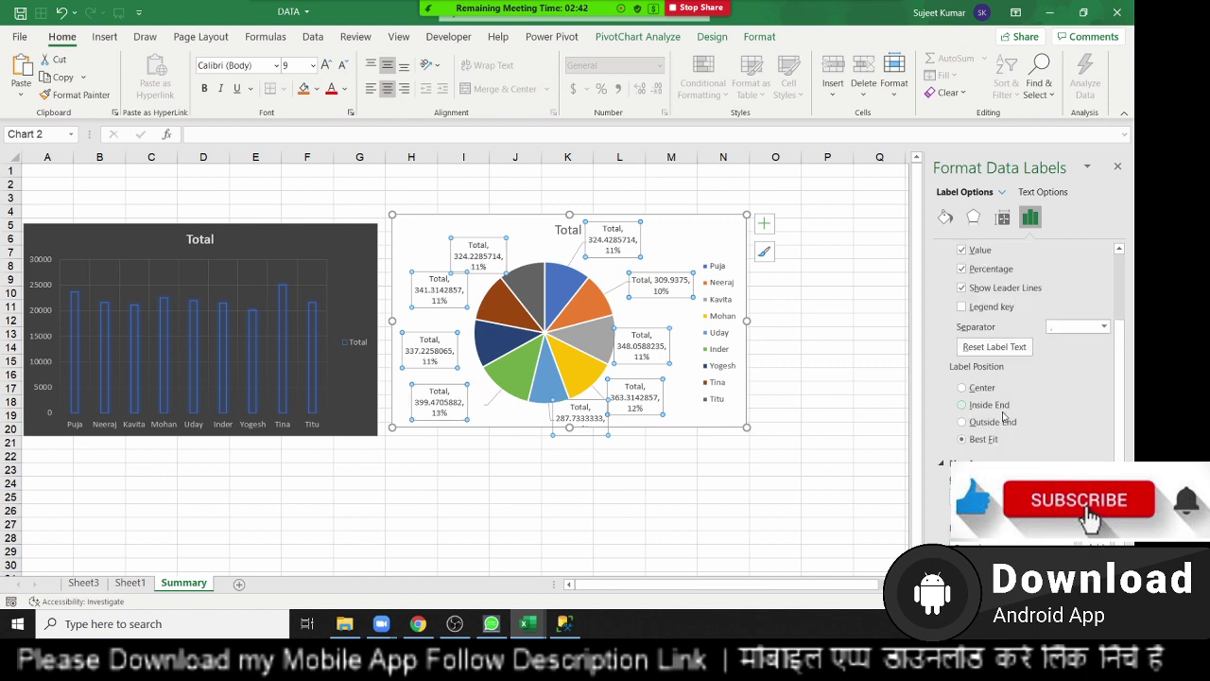
# Step: Round the Average of MRP values in Sheet3's F4:F12 to two decimals
pyautogui.click(132, 583)
pyautogui.click(83, 582)
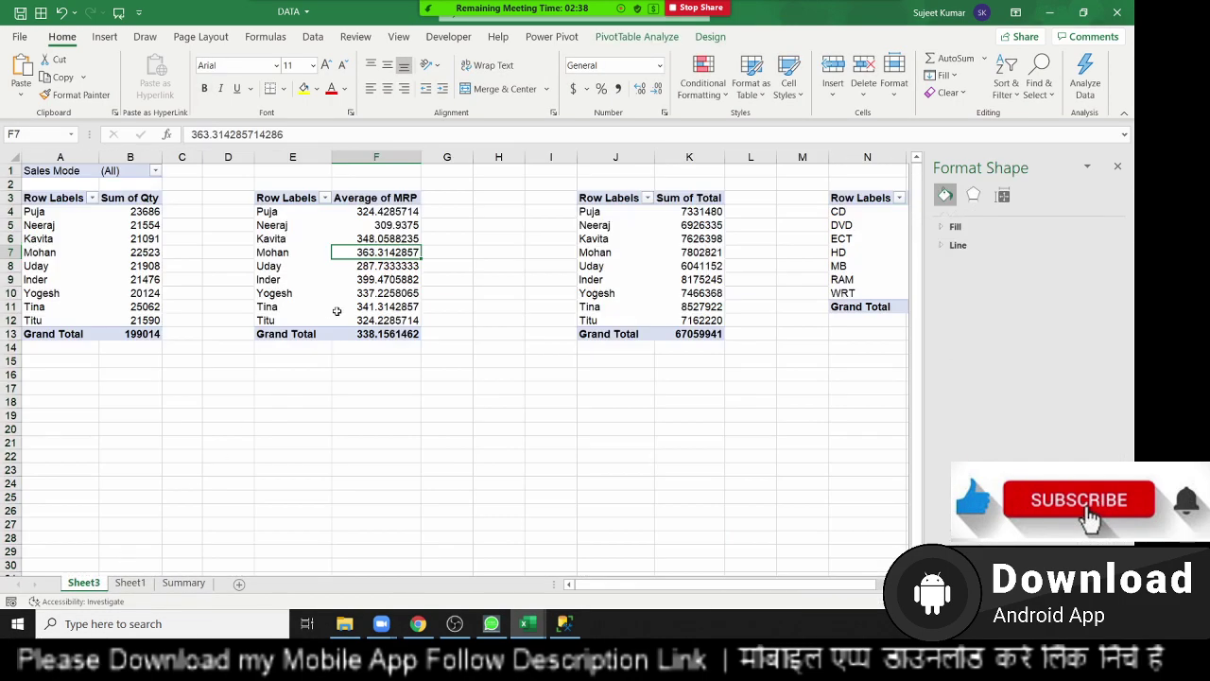
pyautogui.moveTo(378, 216); pyautogui.dragTo(363, 321)
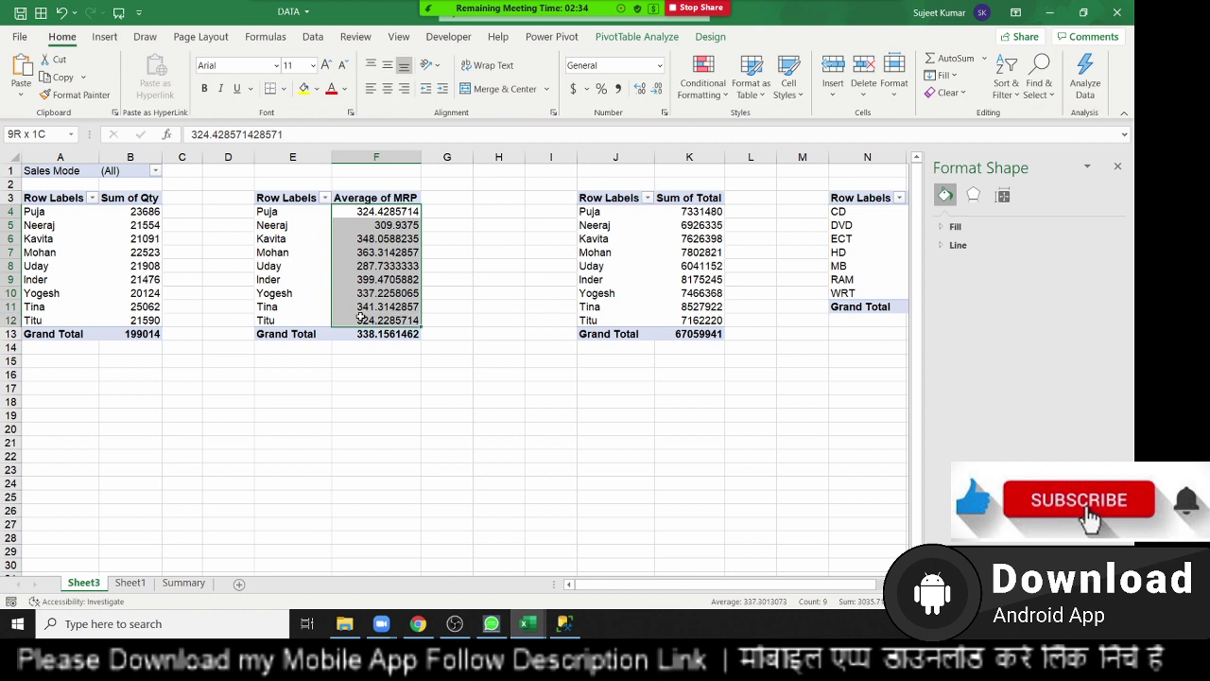
pyautogui.click(655, 88)
pyautogui.click(655, 88)
pyautogui.click(656, 88)
pyautogui.click(656, 88)
pyautogui.click(657, 88)
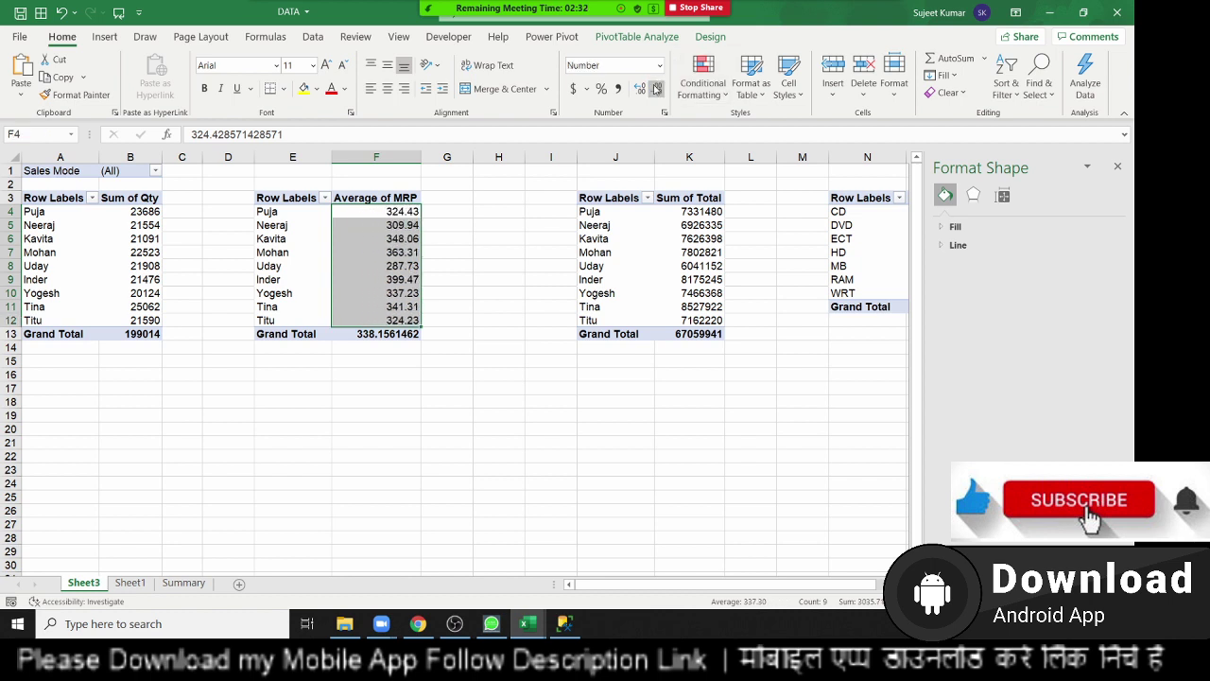
pyautogui.click(184, 582)
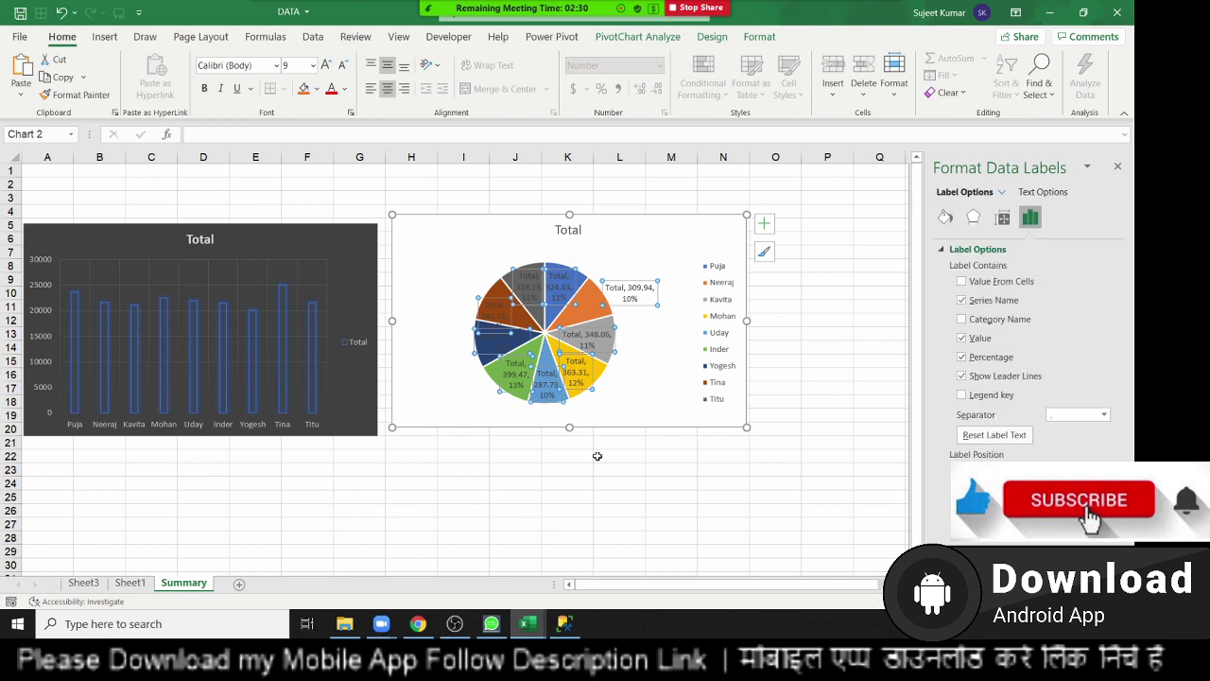
# Step: Apply a dark chart style to the pie chart and delete its legend
pyautogui.click(580, 496)
pyautogui.click(626, 400)
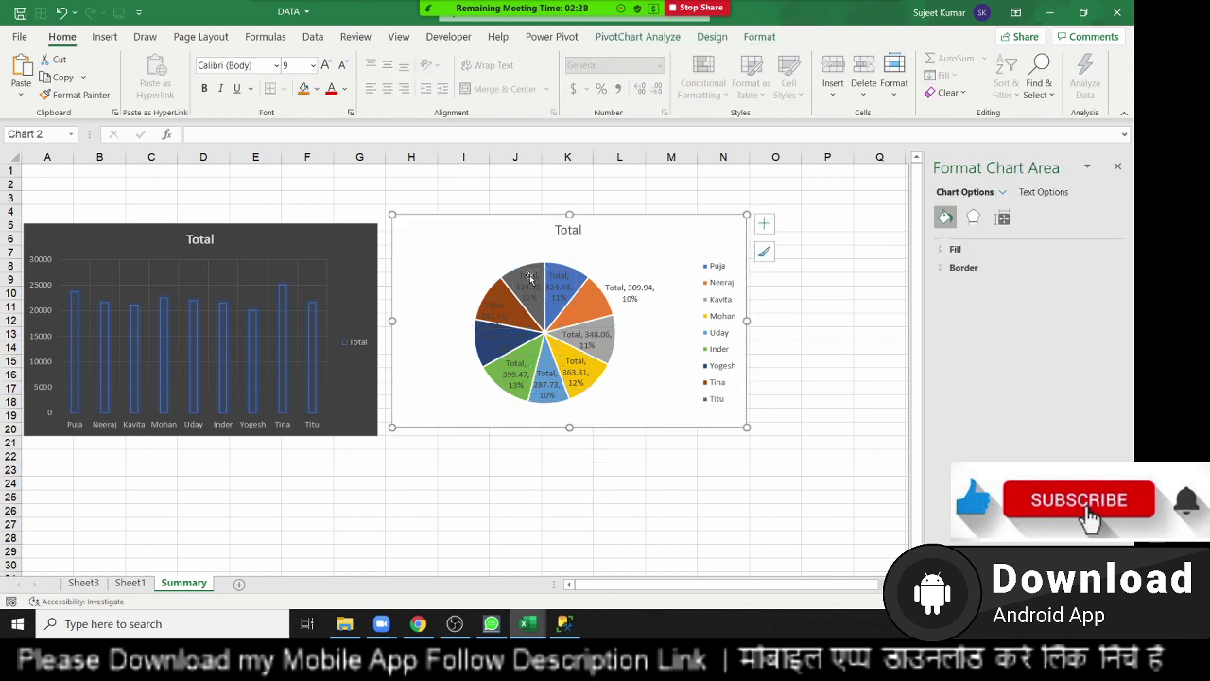
pyautogui.click(701, 281)
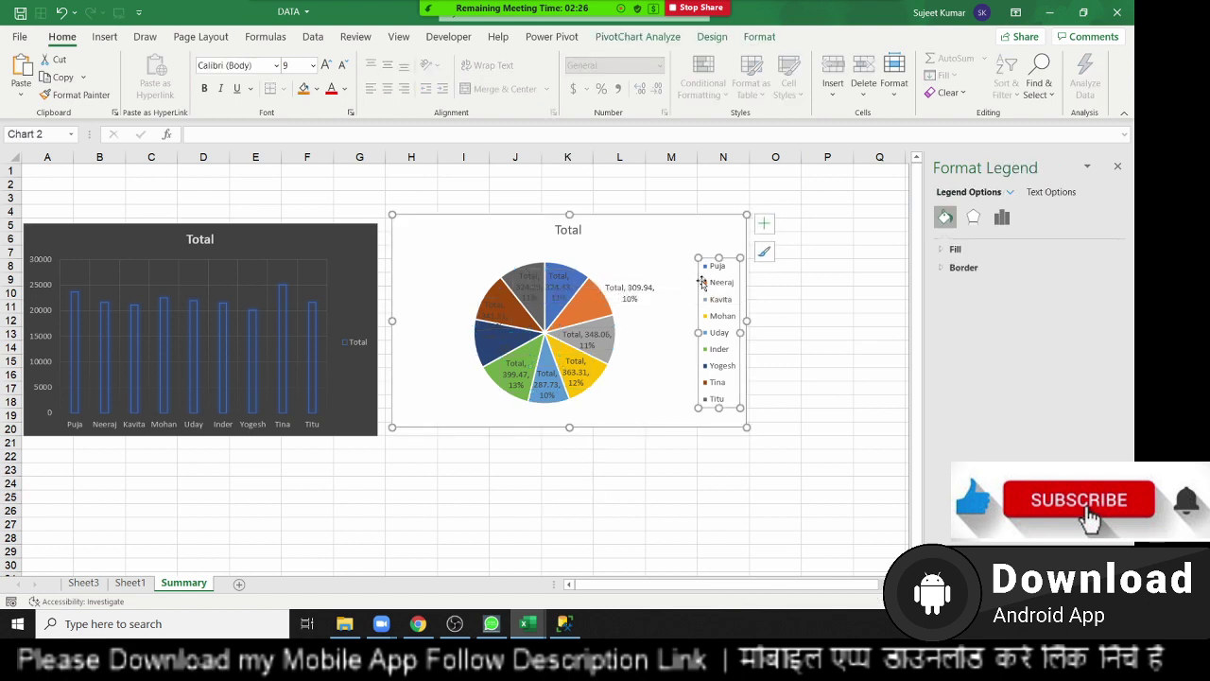
pyautogui.press('Delete')
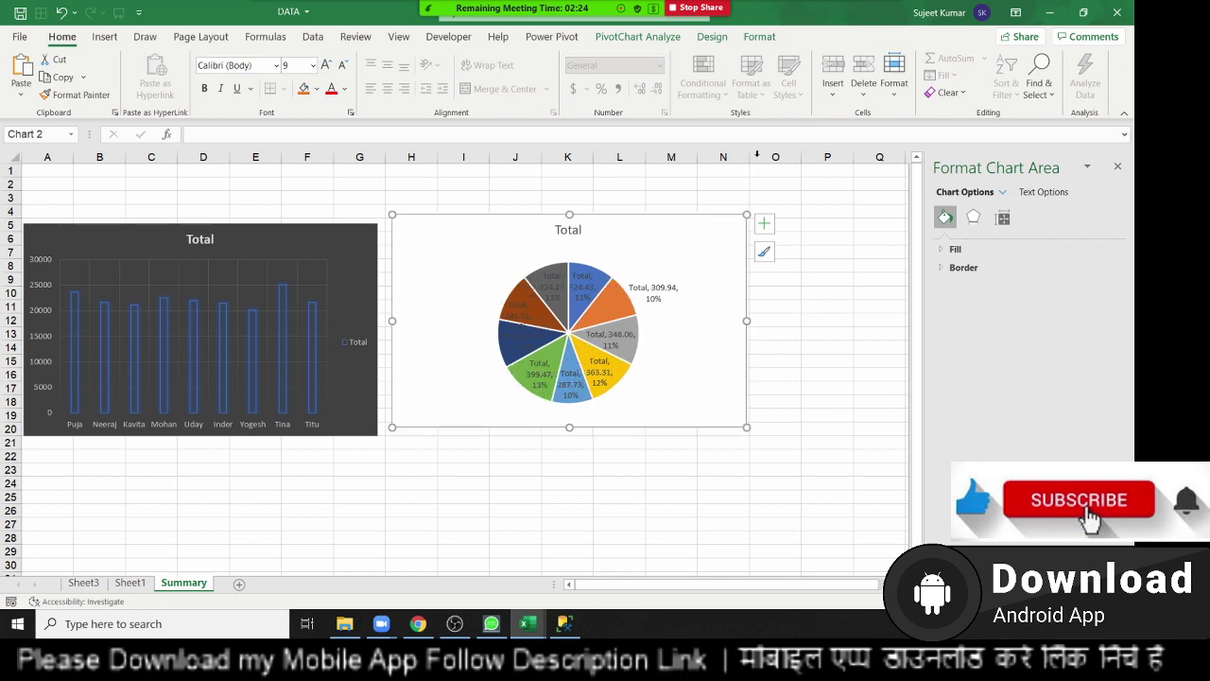
pyautogui.click(759, 36)
pyautogui.click(712, 36)
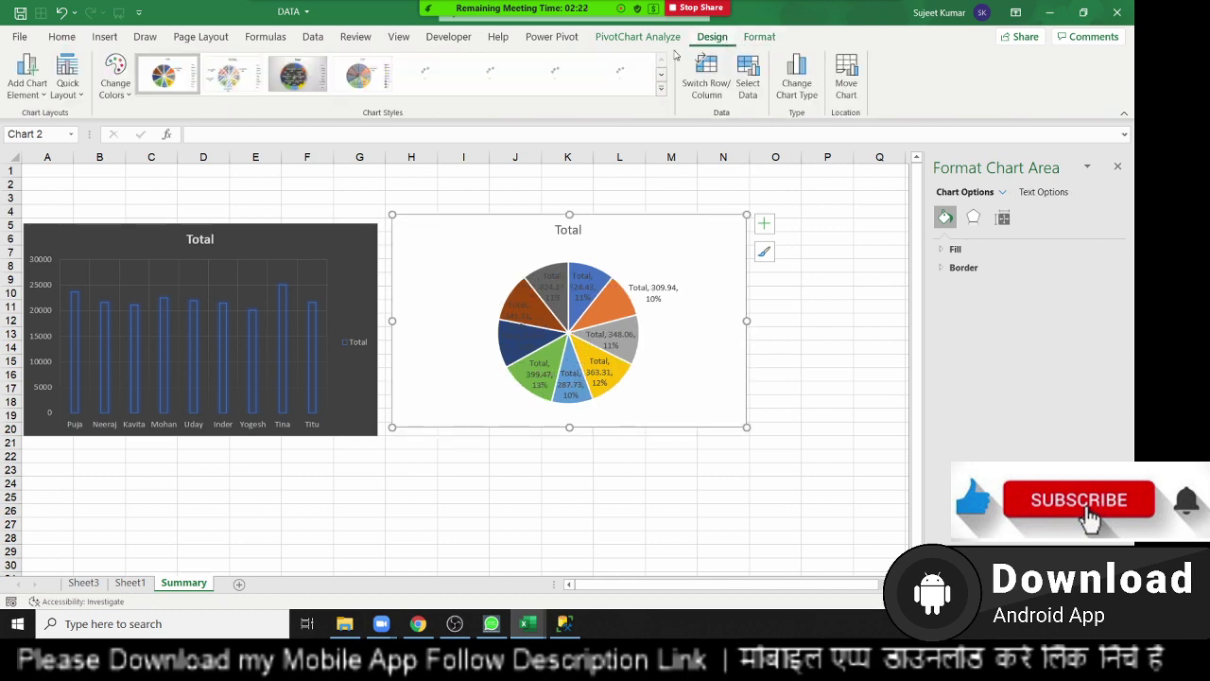
pyautogui.click(557, 74)
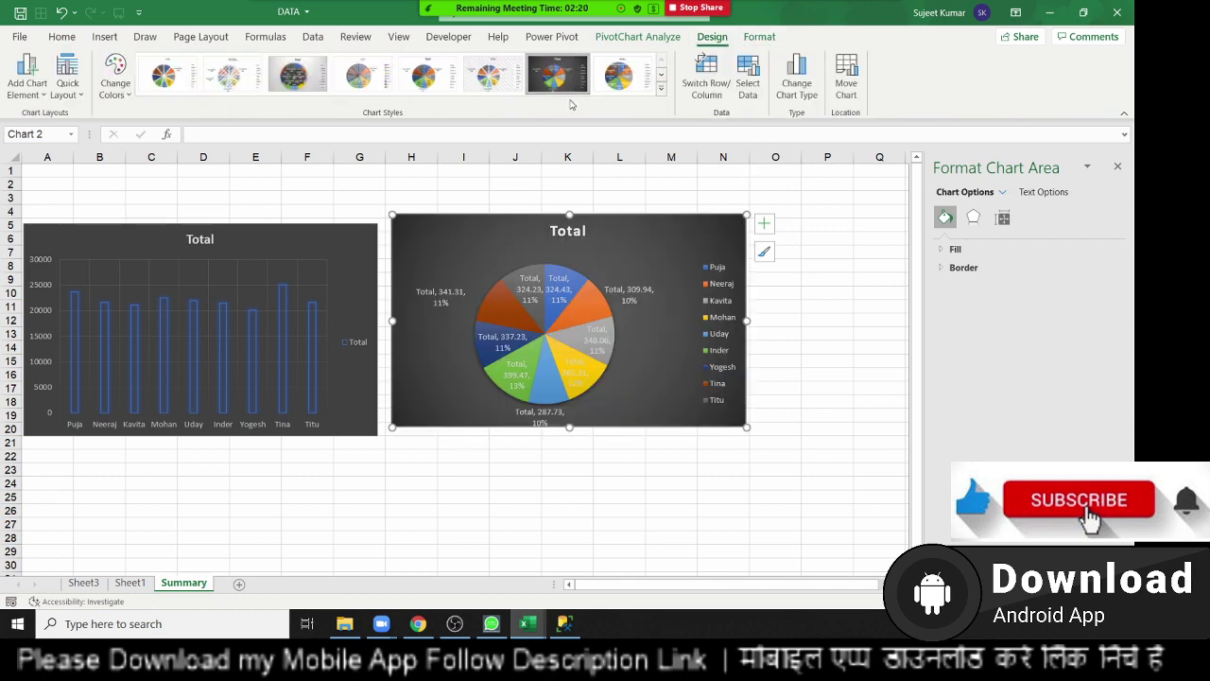
pyautogui.click(728, 393)
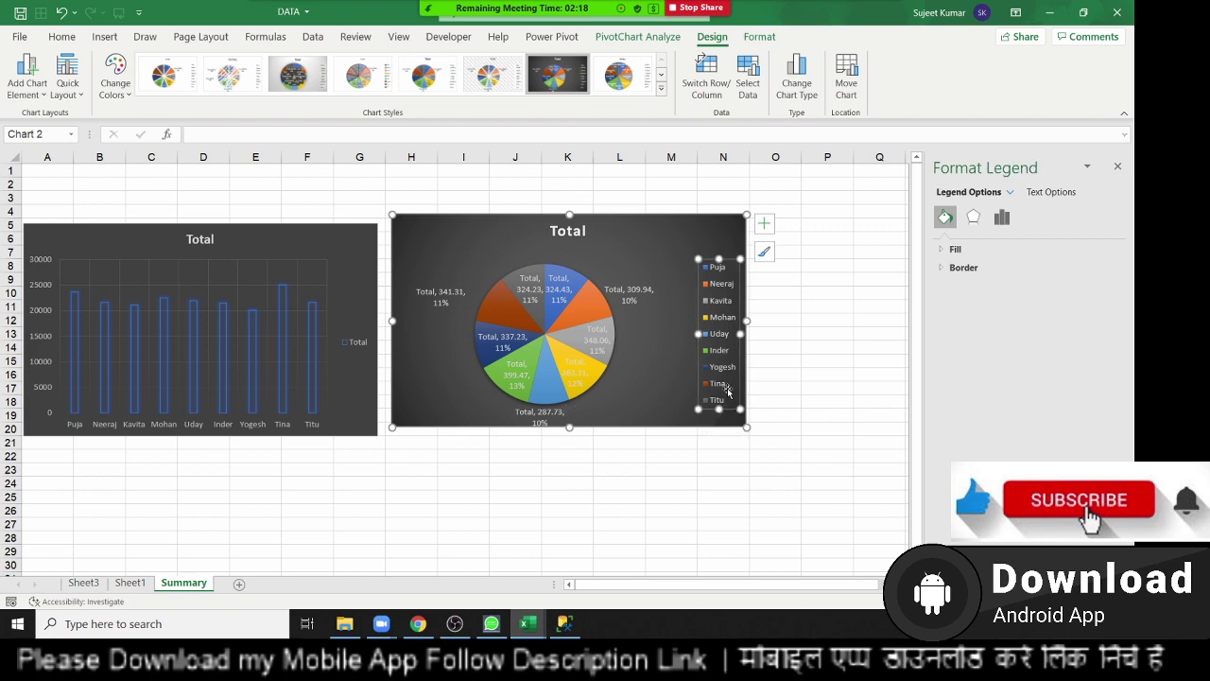
pyautogui.press('Delete')
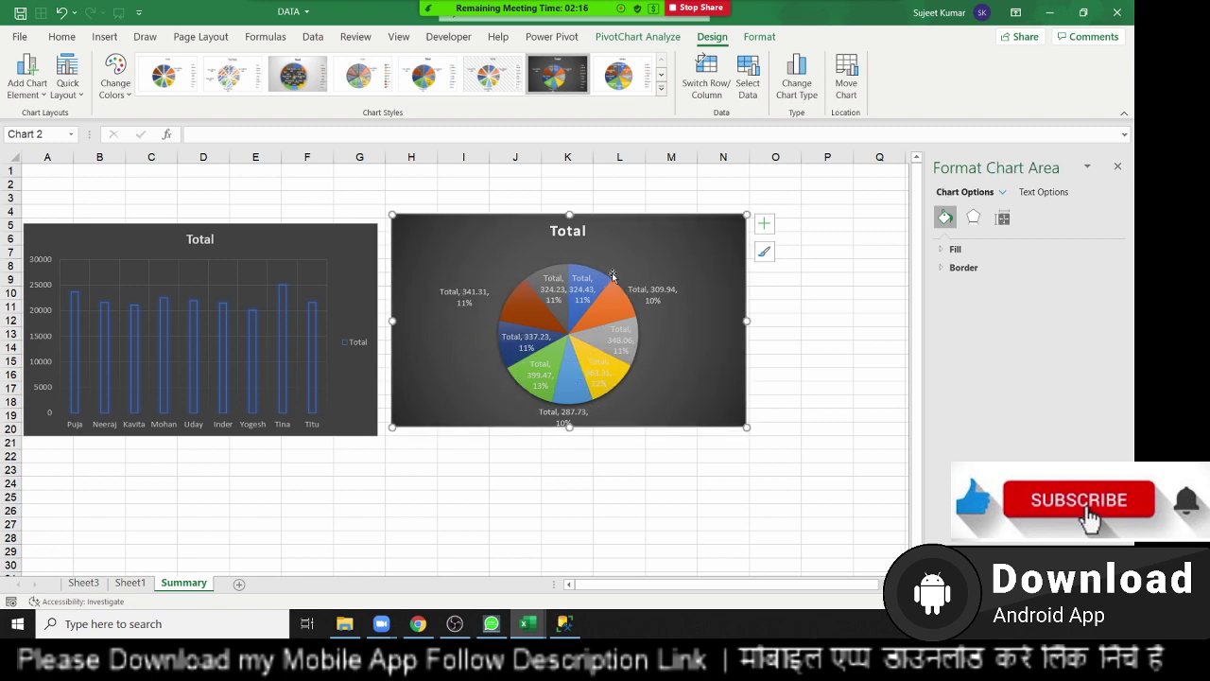
# Step: Enlarge the plot area so the pie fills the chart, then nudge the chart slightly
pyautogui.click(610, 278)
pyautogui.click(543, 253)
pyautogui.click(516, 273)
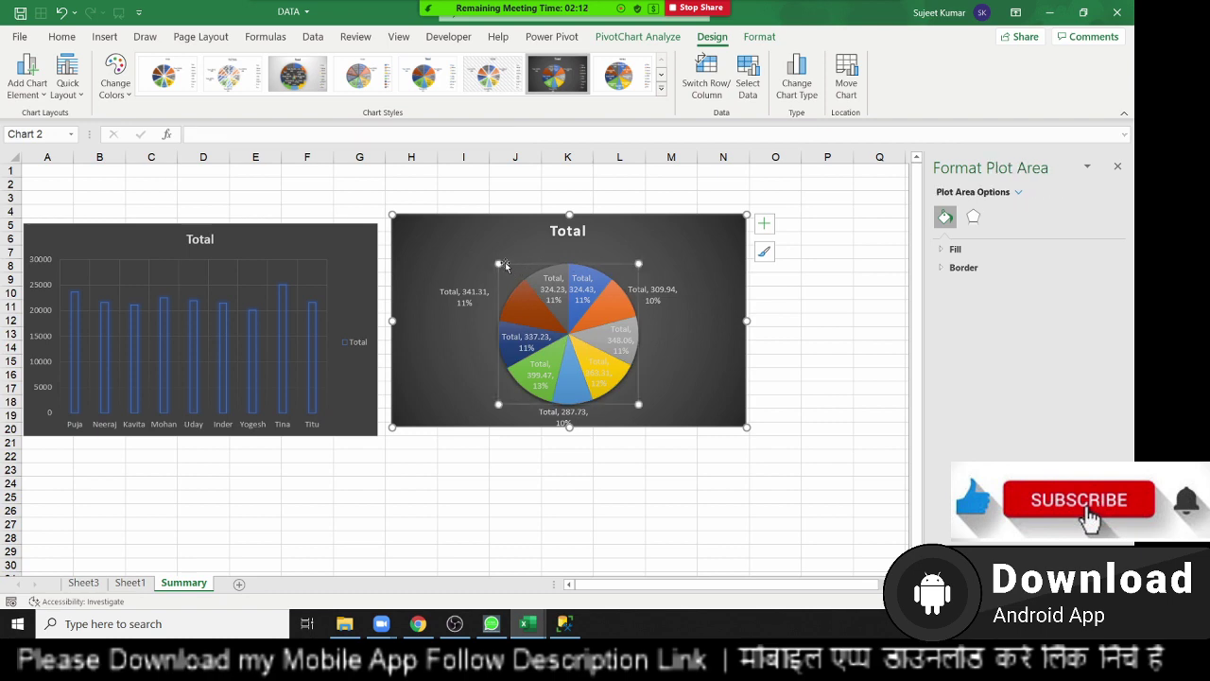
pyautogui.moveTo(499, 263); pyautogui.dragTo(475, 242)
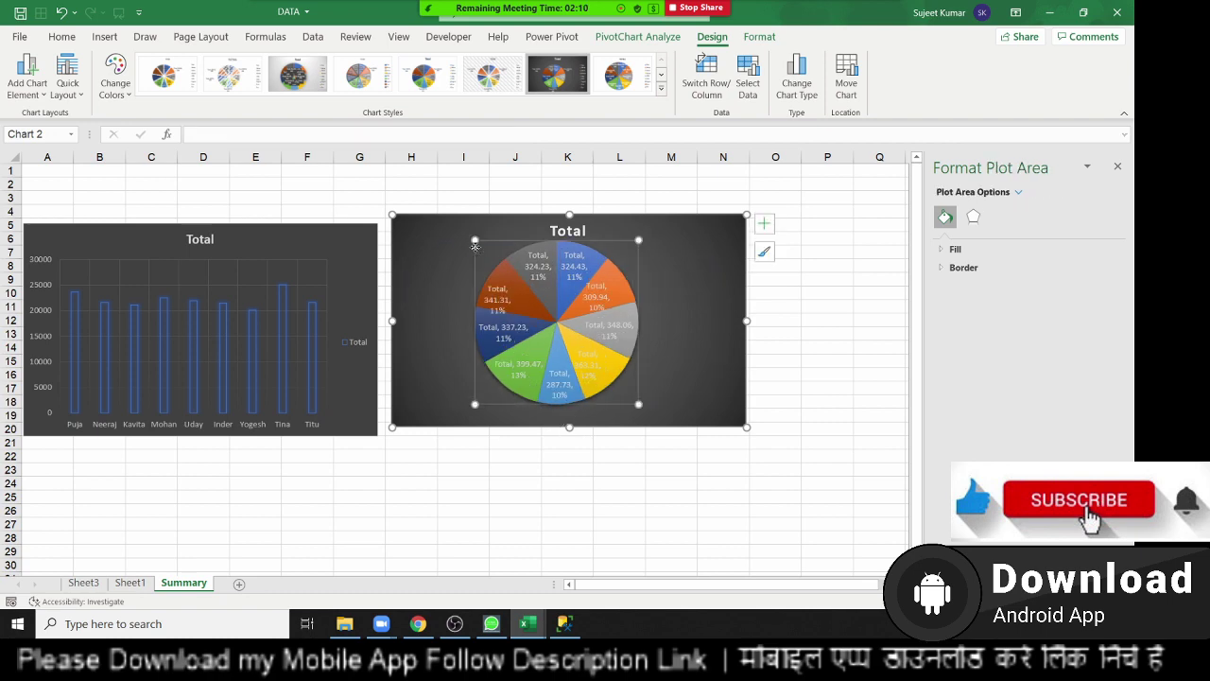
pyautogui.click(835, 458)
pyautogui.moveTo(448, 235); pyautogui.dragTo(449, 242)
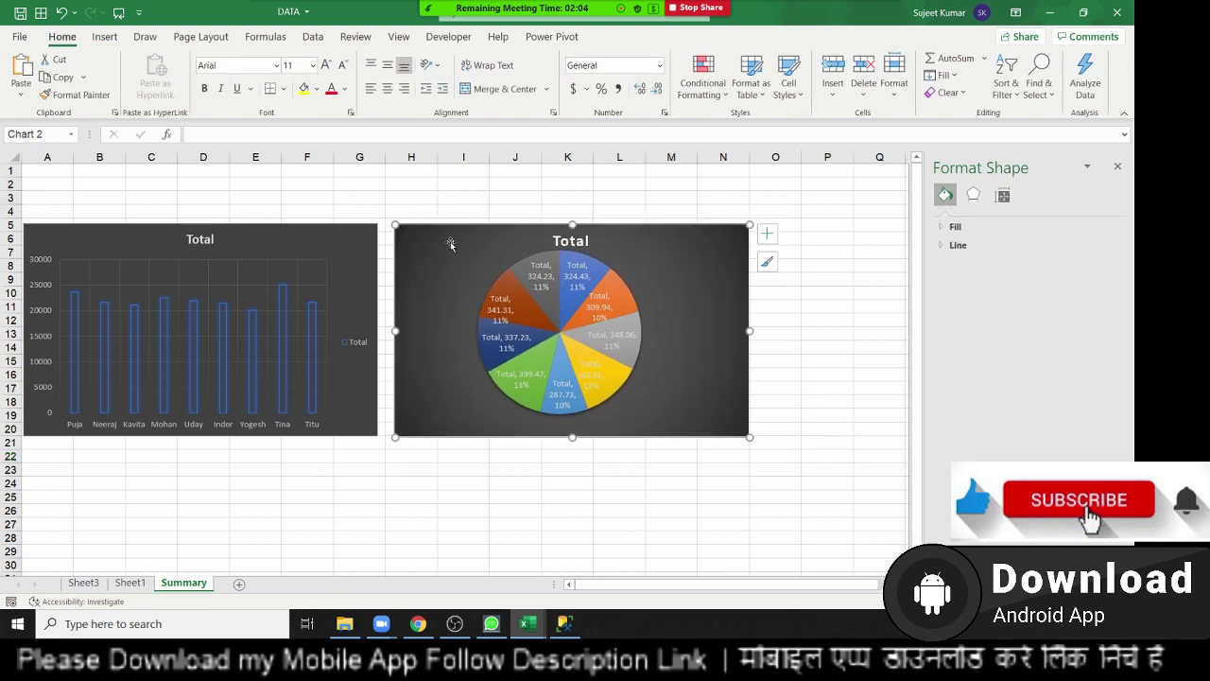
pyautogui.click(664, 539)
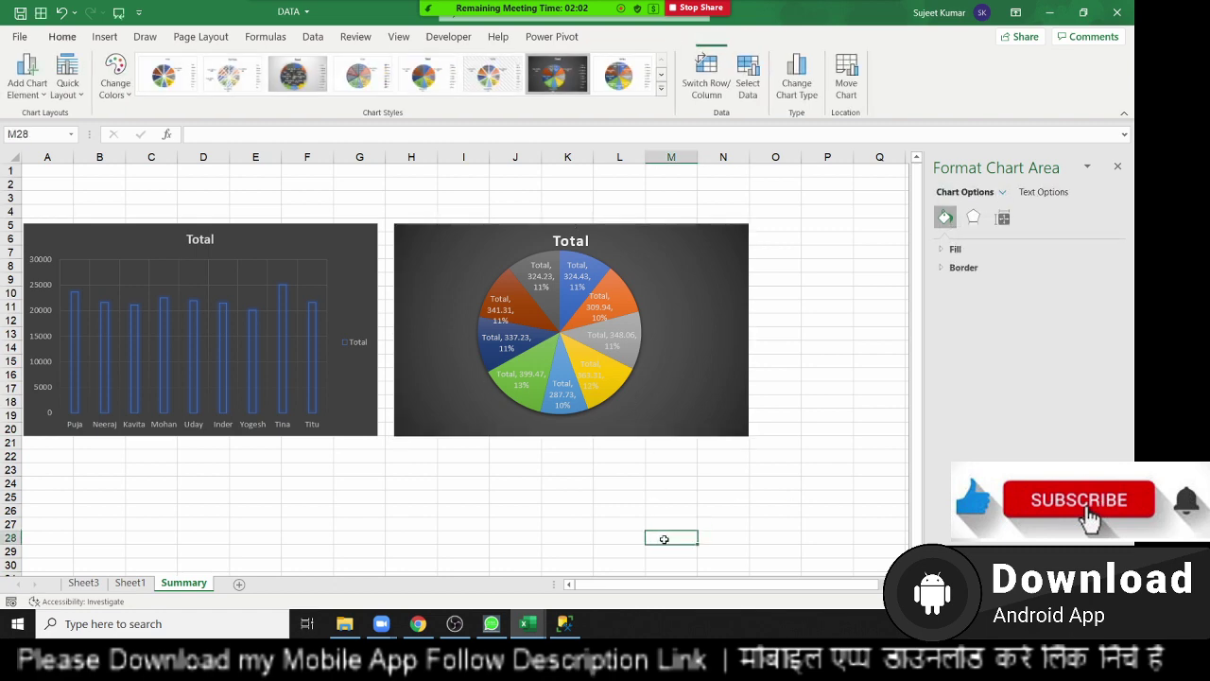
# Step: On Sheet3's Sum of Total pivot, try Pareto and histogram charts, dismissing both warnings
pyautogui.click(129, 582)
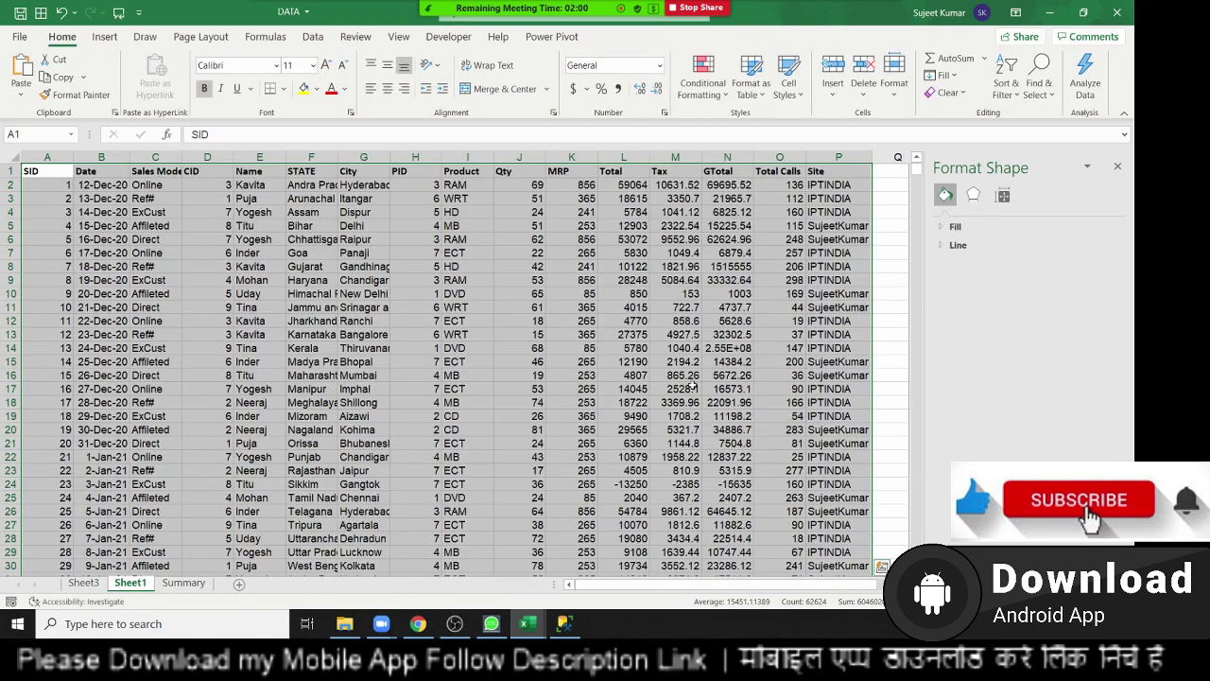
pyautogui.click(83, 583)
pyautogui.click(802, 375)
pyautogui.click(690, 264)
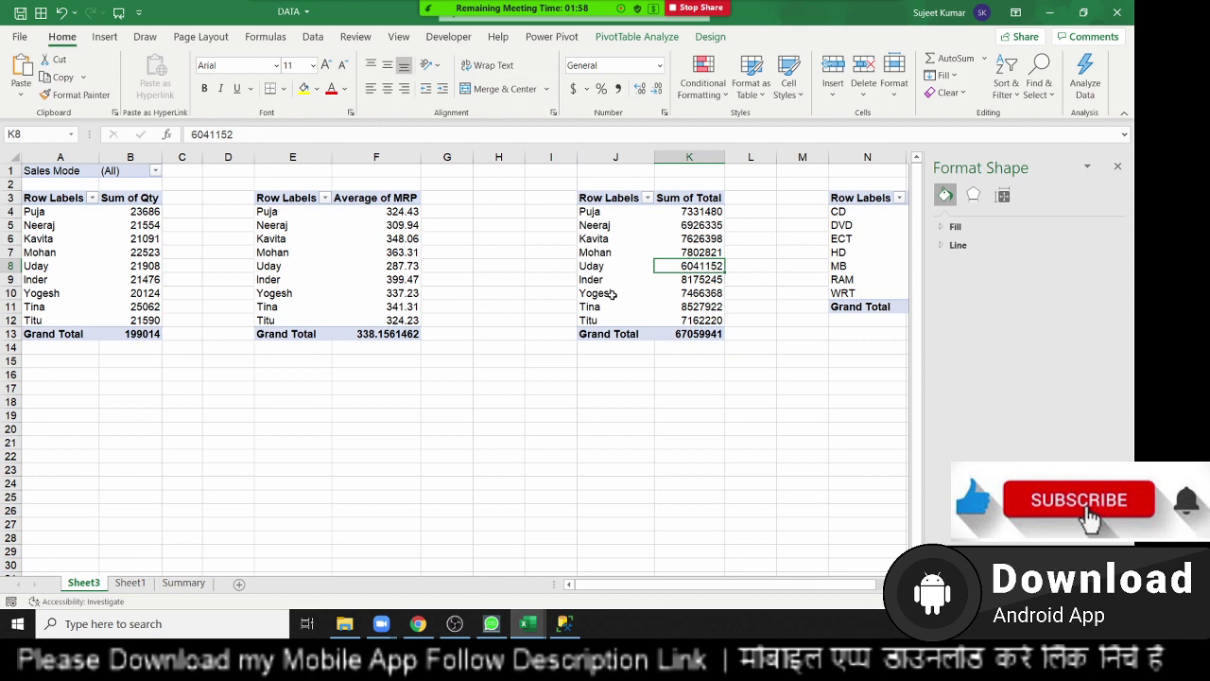
pyautogui.click(104, 36)
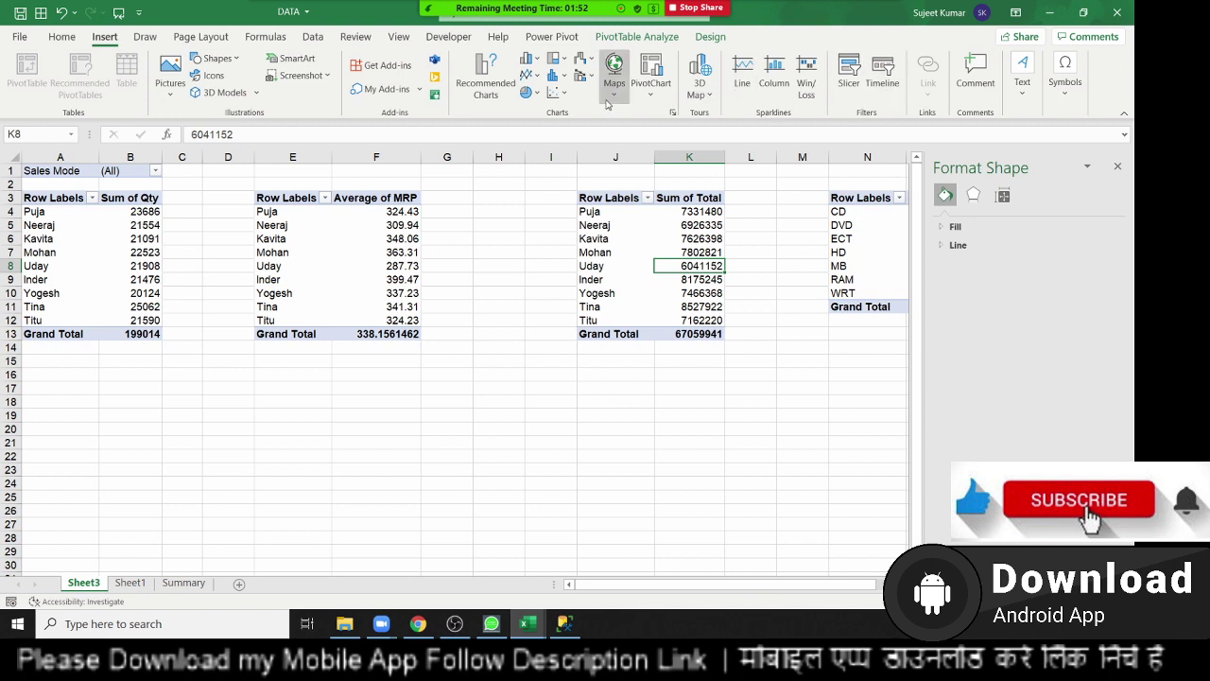
pyautogui.click(537, 94)
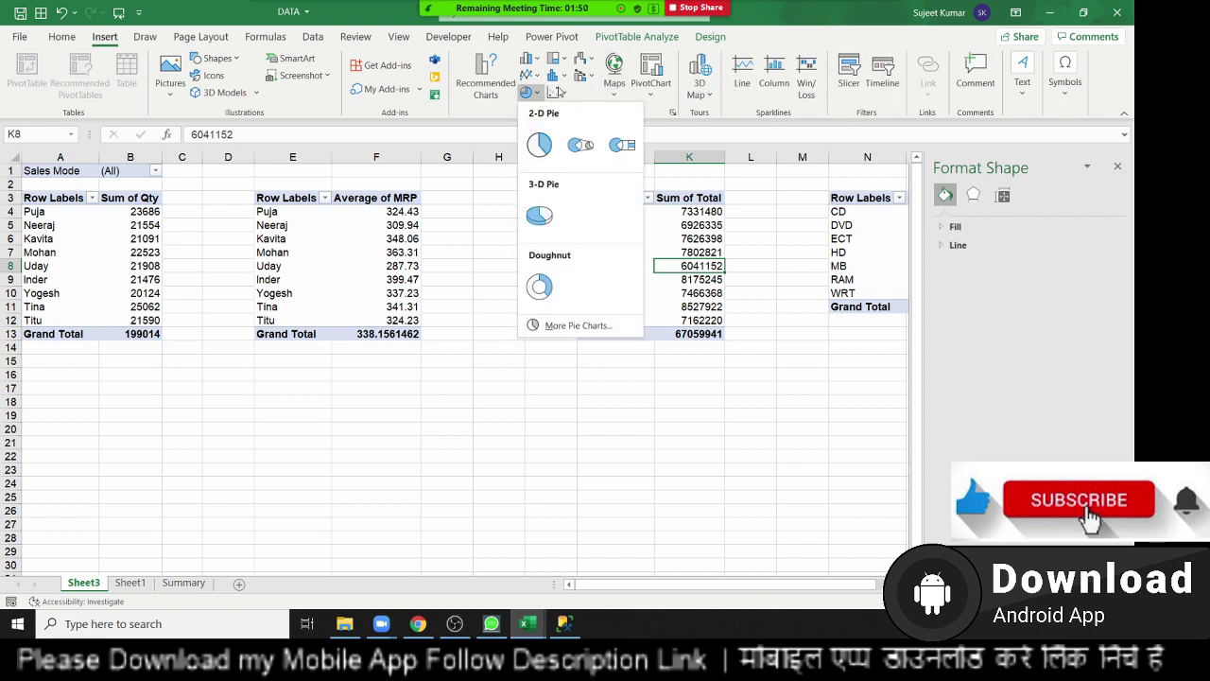
pyautogui.click(554, 76)
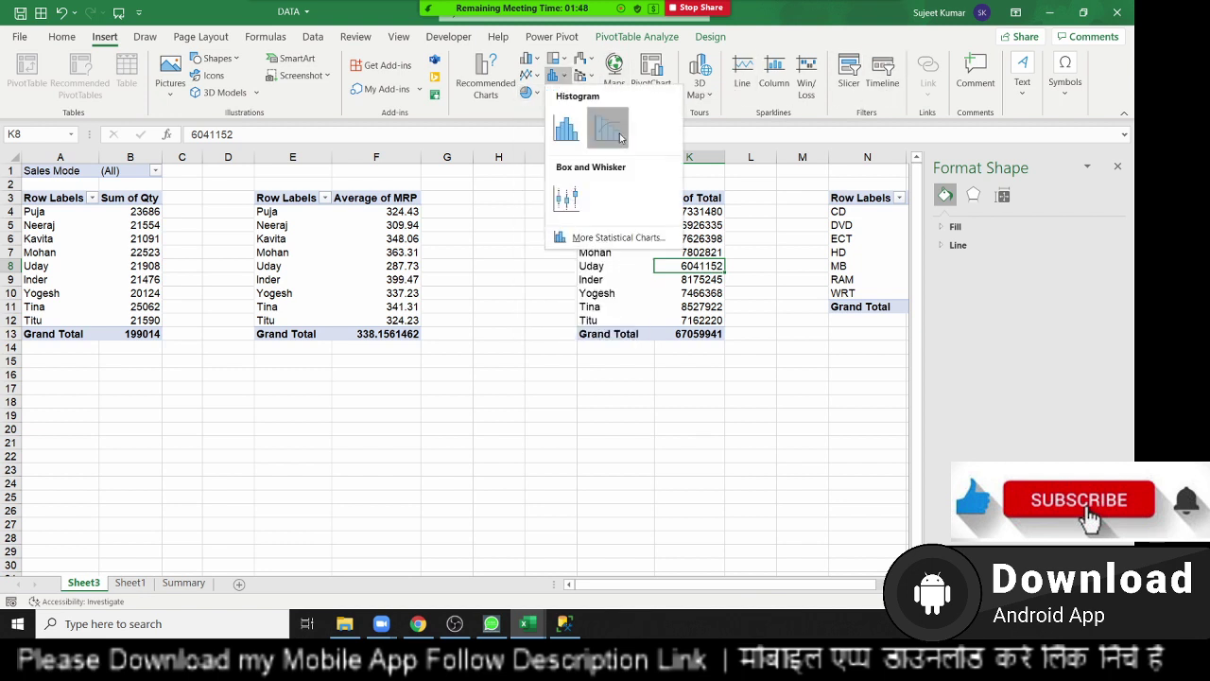
pyautogui.click(620, 138)
pyautogui.click(693, 378)
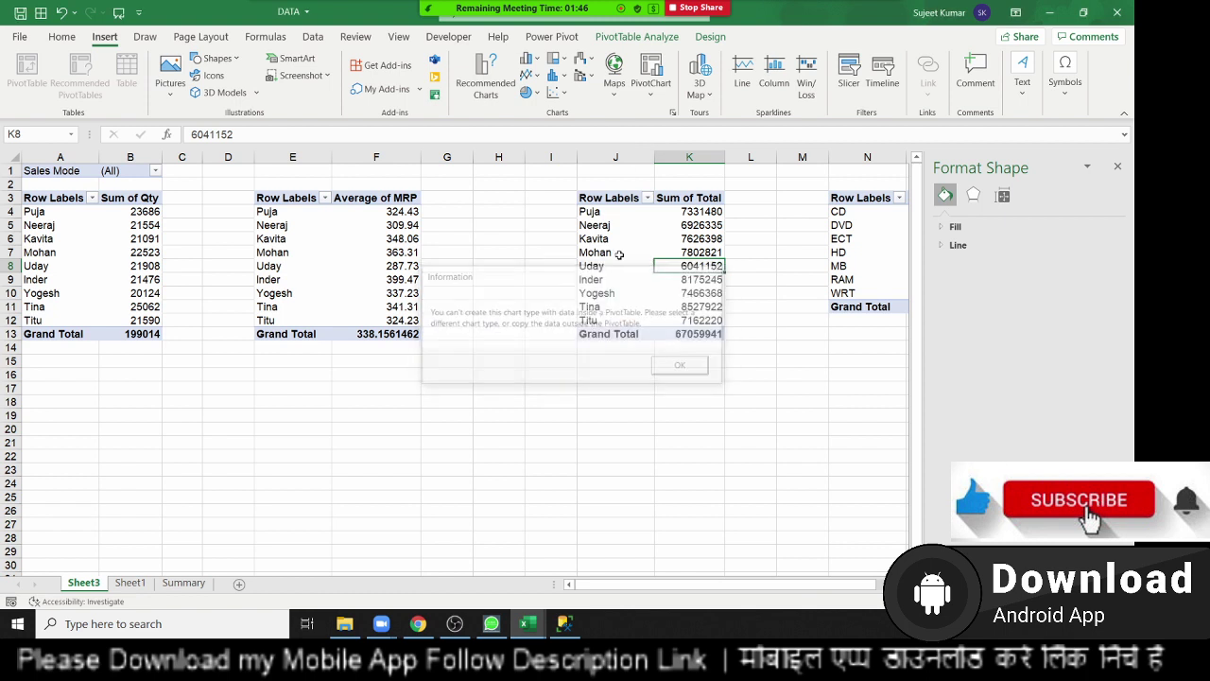
pyautogui.click(555, 75)
pyautogui.click(564, 139)
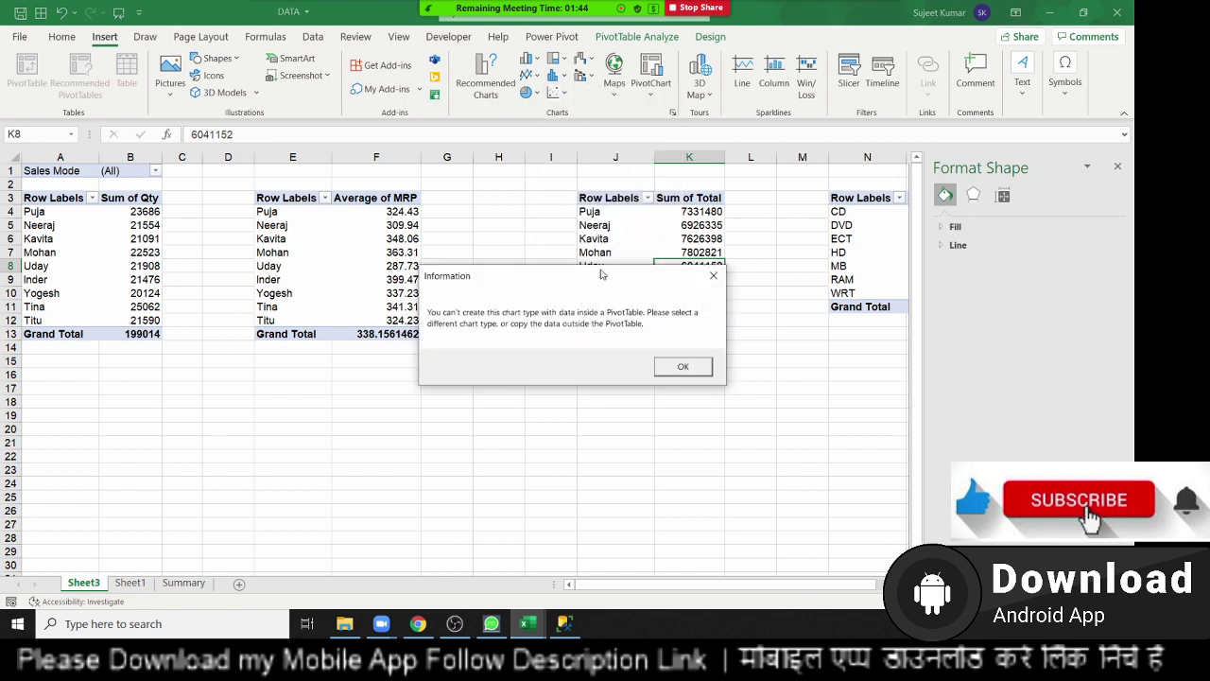
pyautogui.click(679, 367)
# Step: Insert a 2-D clustered column chart of Total and remove it from Sheet3
pyautogui.click(527, 59)
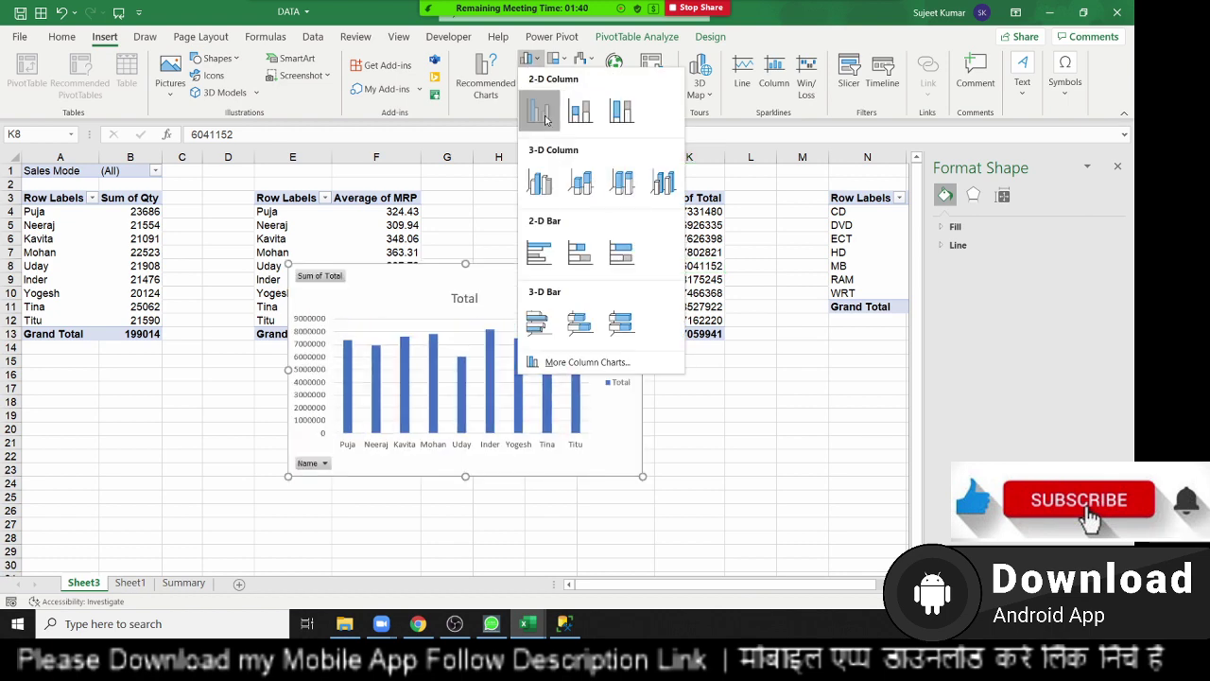
pyautogui.click(539, 112)
pyautogui.click(559, 282)
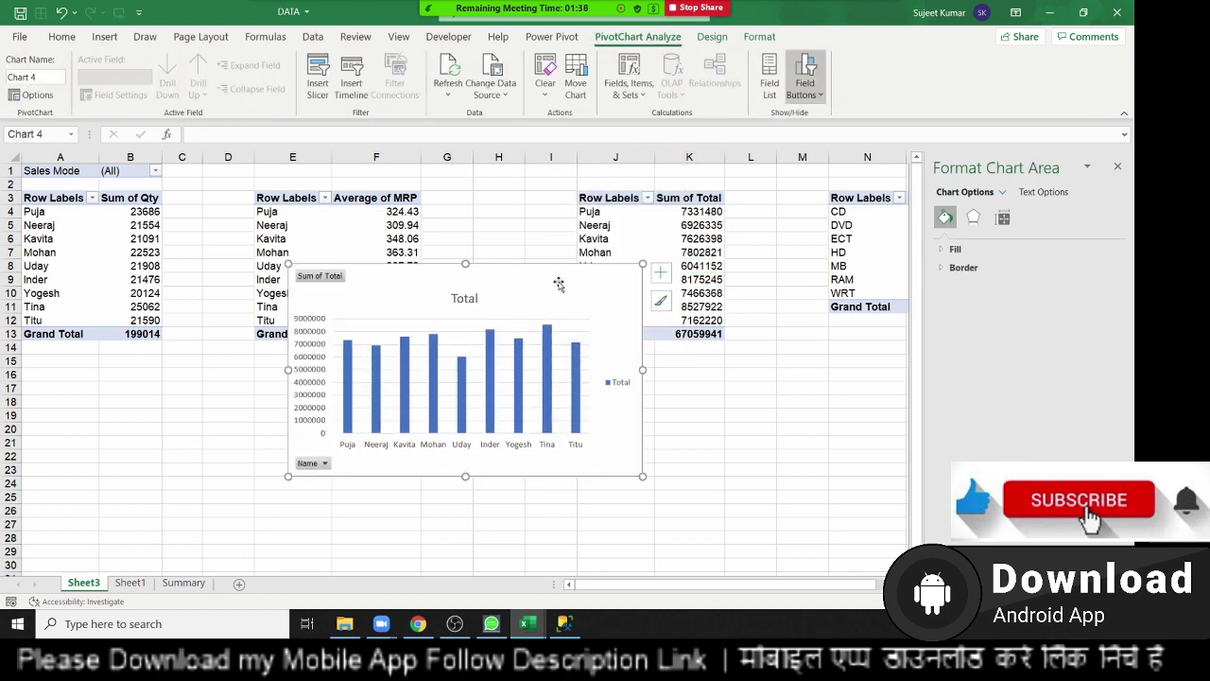
pyautogui.press('Delete')
# Step: Paste the column chart at A22 on Summary and hide all its field buttons
pyautogui.click(189, 582)
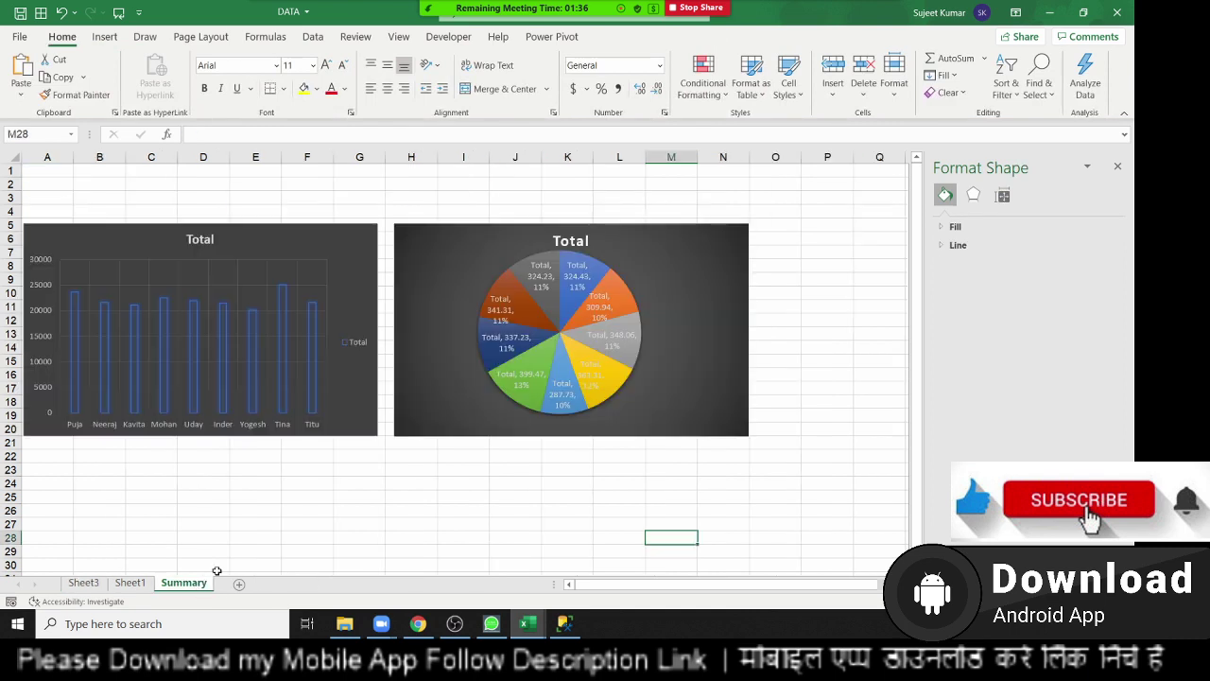
pyautogui.click(49, 468)
pyautogui.hotkey('ctrl', 'v')
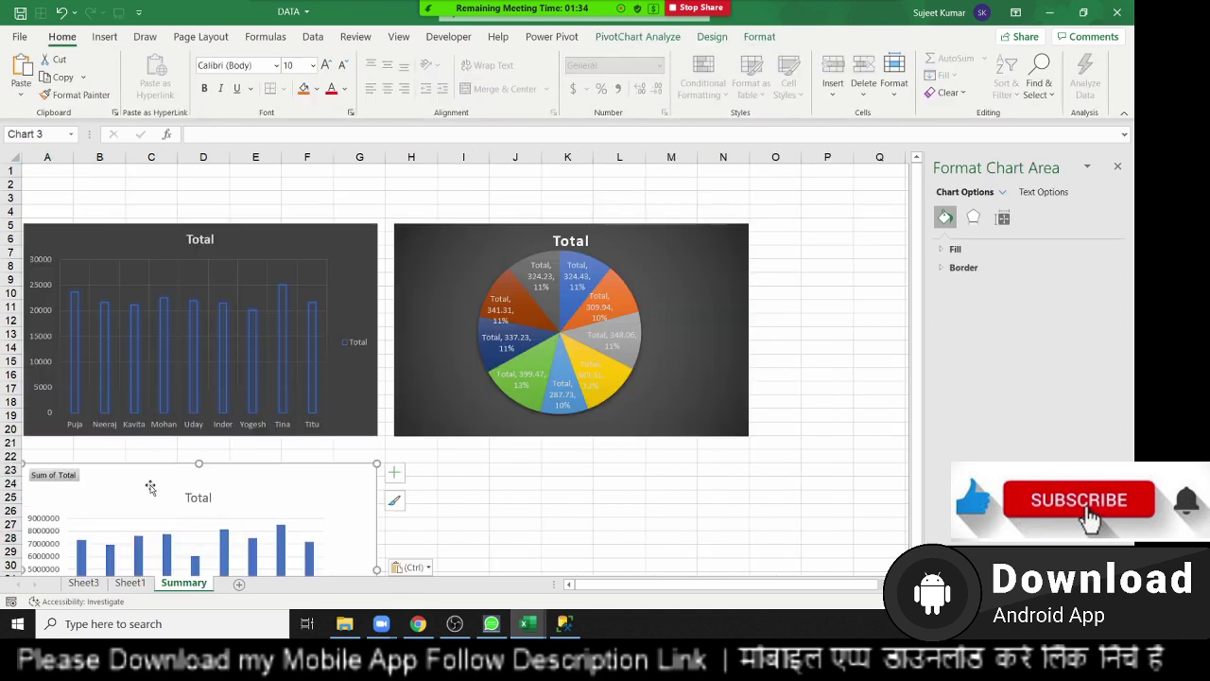
pyautogui.rightClick(74, 462)
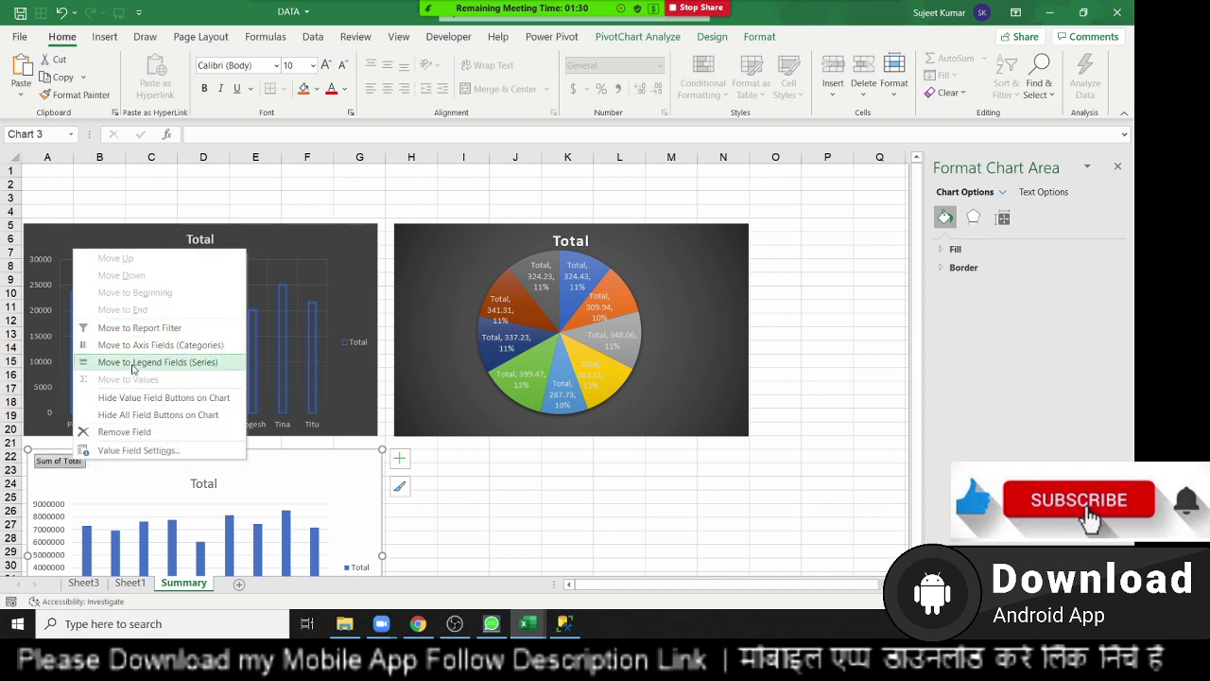
pyautogui.click(126, 414)
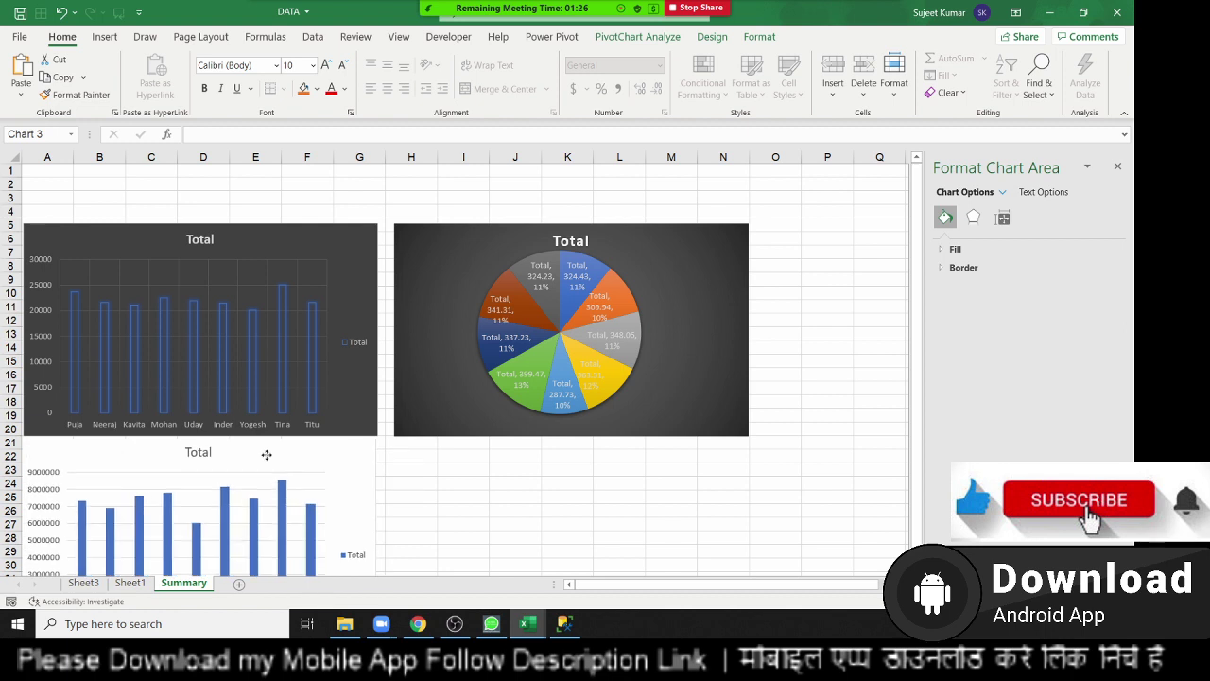
# Step: Shift the pie chart left so it sits against the first chart
pyautogui.click(443, 481)
pyautogui.moveTo(426, 416); pyautogui.dragTo(409, 415)
pyautogui.click(411, 481)
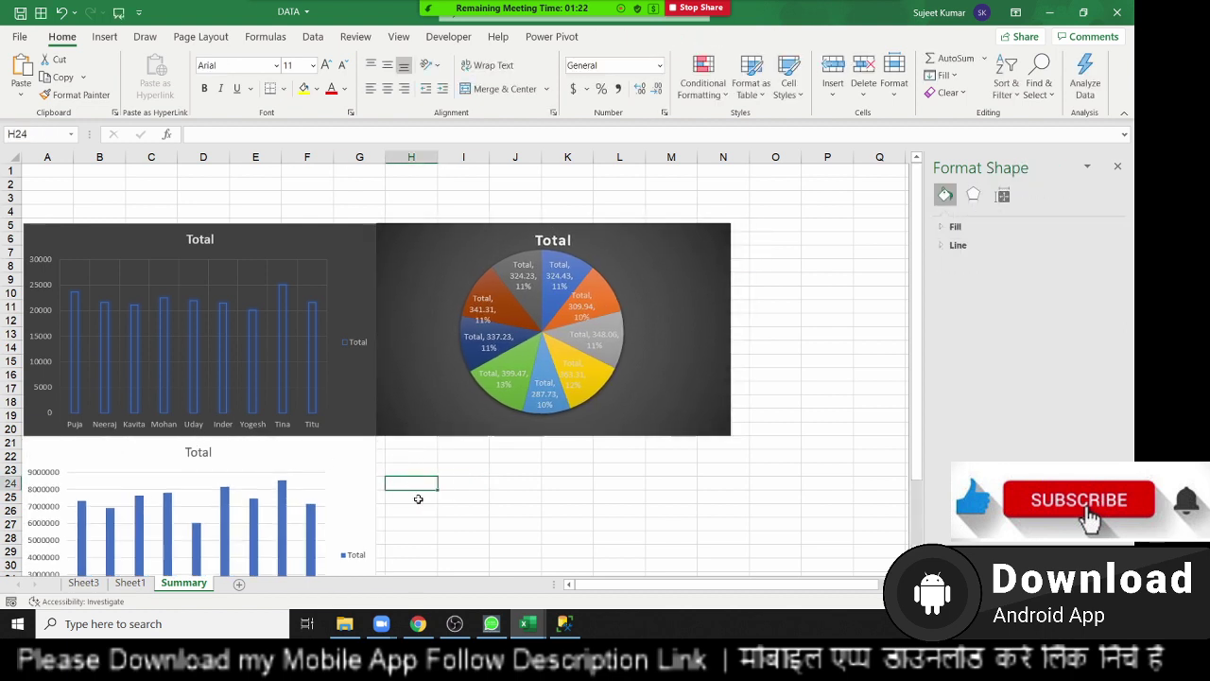
# Step: Insert a 2-D pie chart from Sheet3's product totals pivot table
pyautogui.click(95, 584)
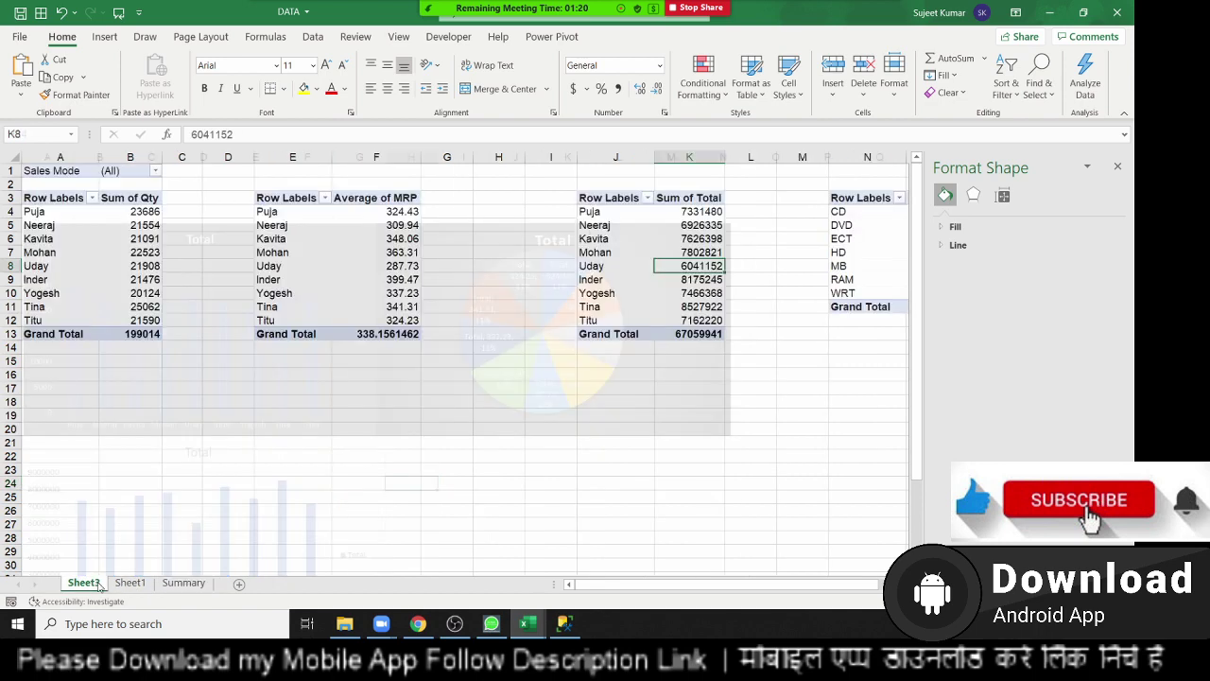
pyautogui.click(866, 226)
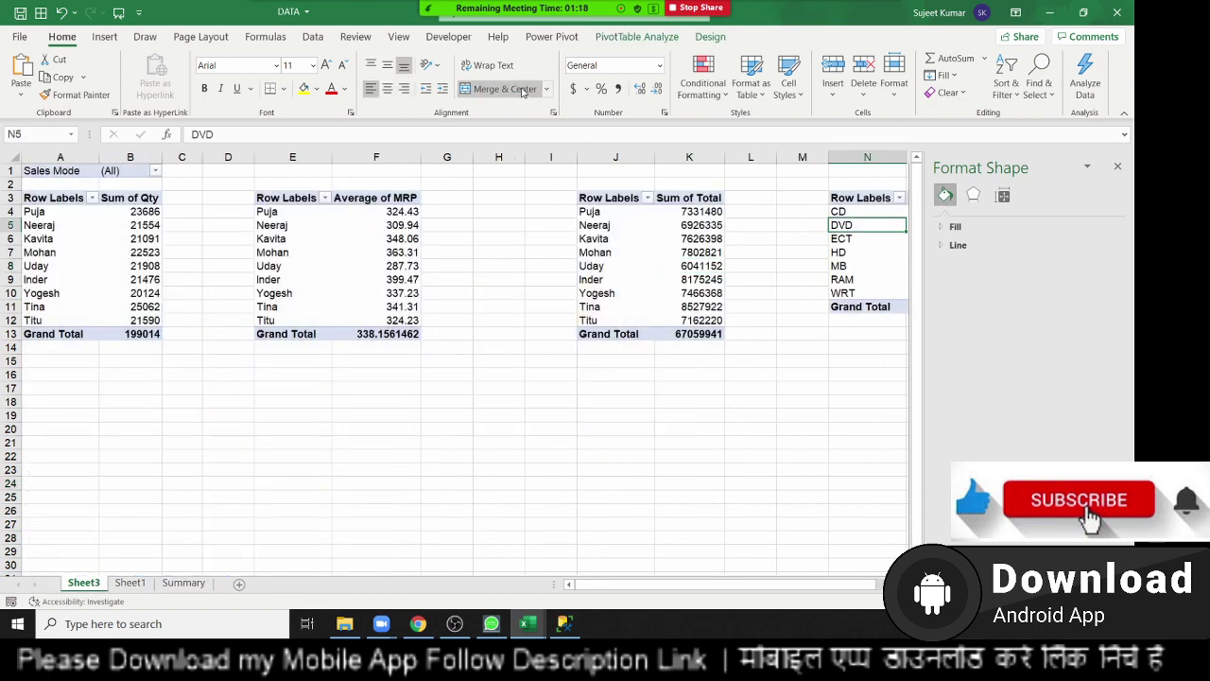
pyautogui.click(104, 38)
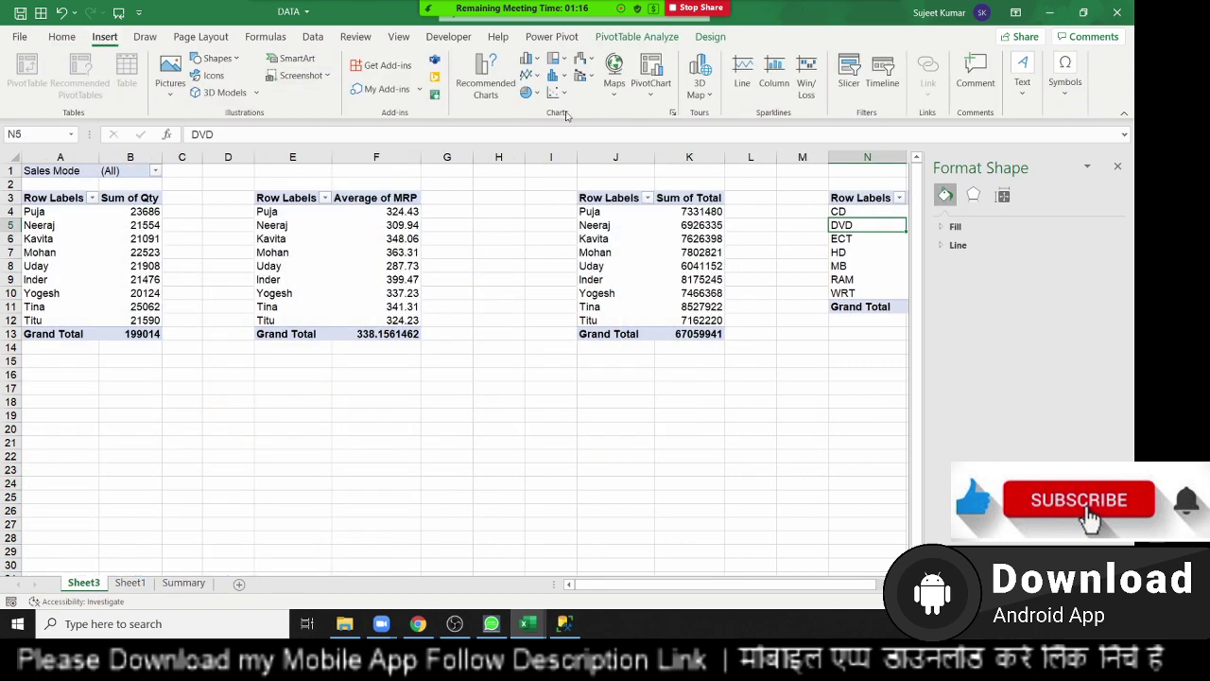
pyautogui.click(530, 92)
pyautogui.click(541, 141)
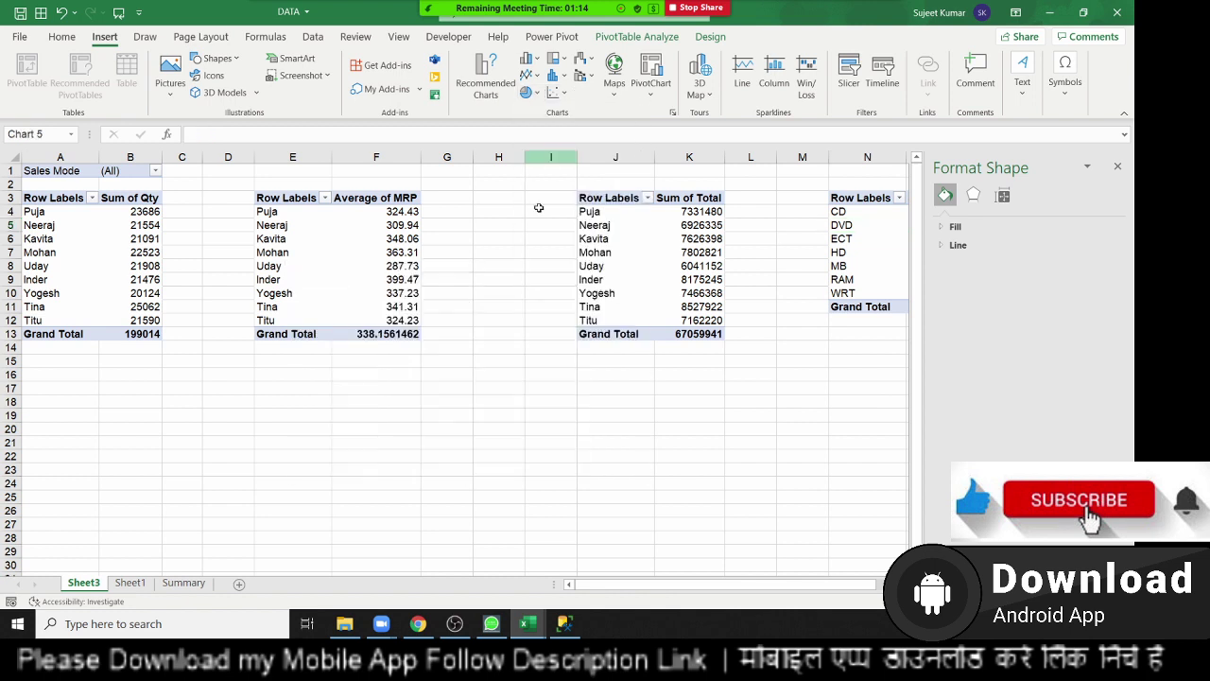
# Step: Hide all field buttons on the product pie, cut it, and go to Summary
pyautogui.click(606, 389)
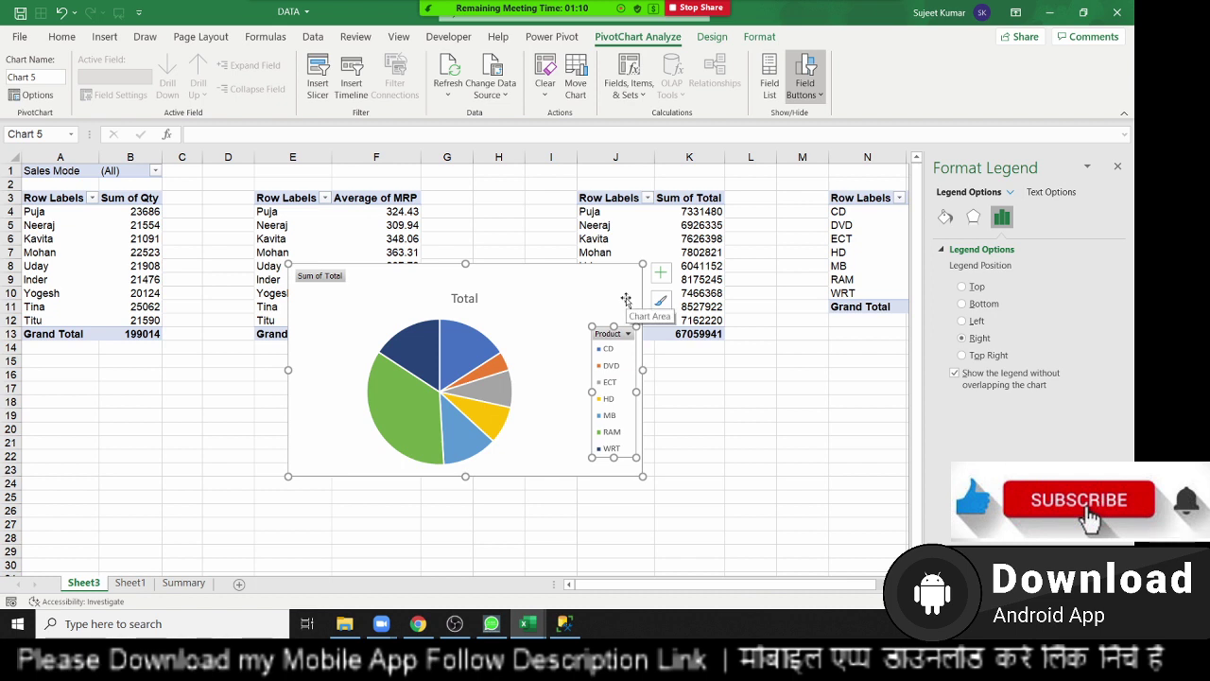
pyautogui.click(577, 299)
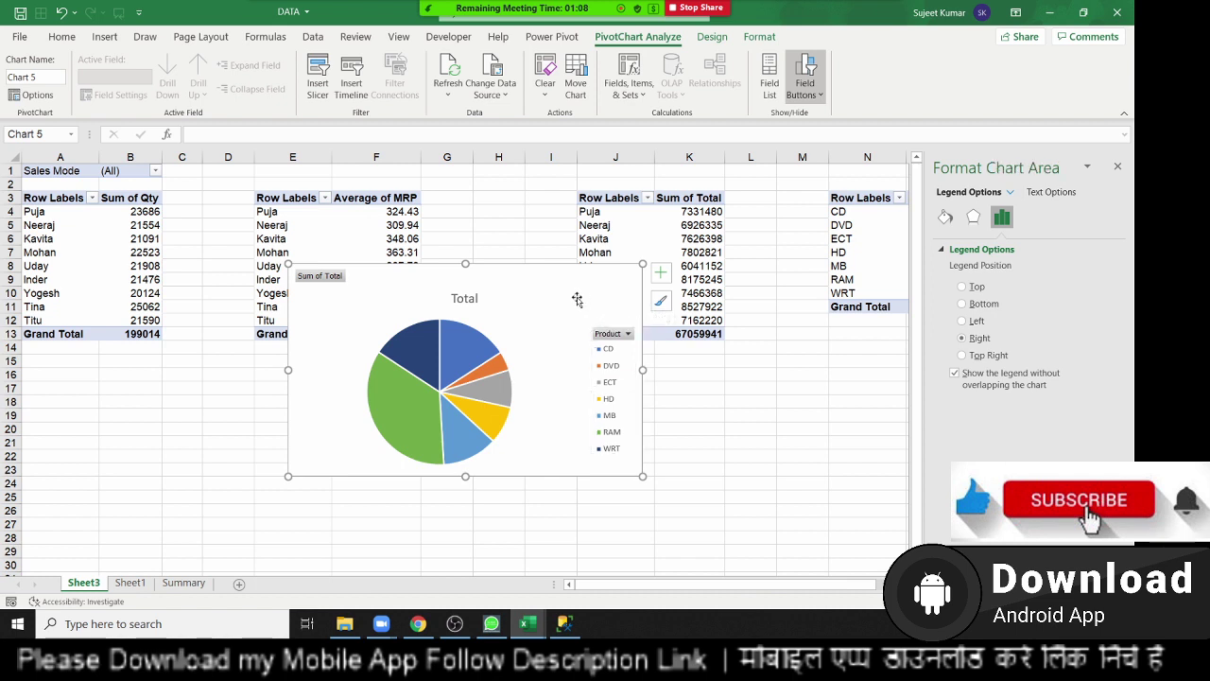
pyautogui.rightClick(613, 350)
pyautogui.click(682, 497)
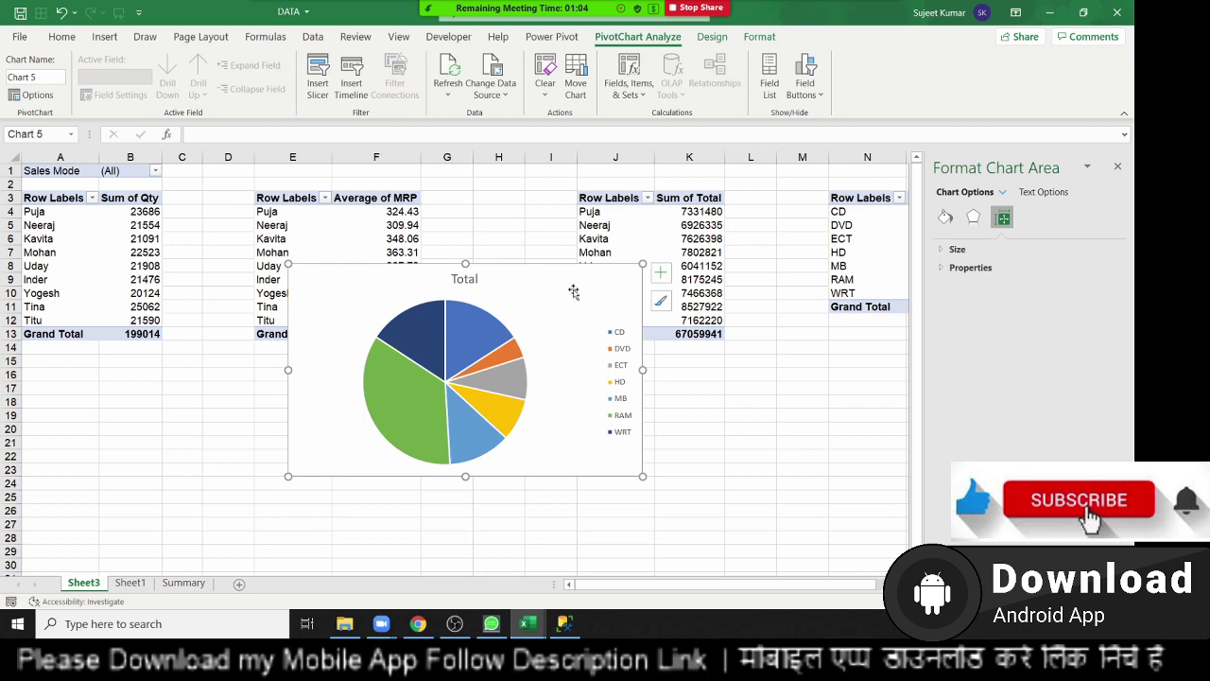
pyautogui.hotkey('ctrl', 'x')
pyautogui.click(183, 582)
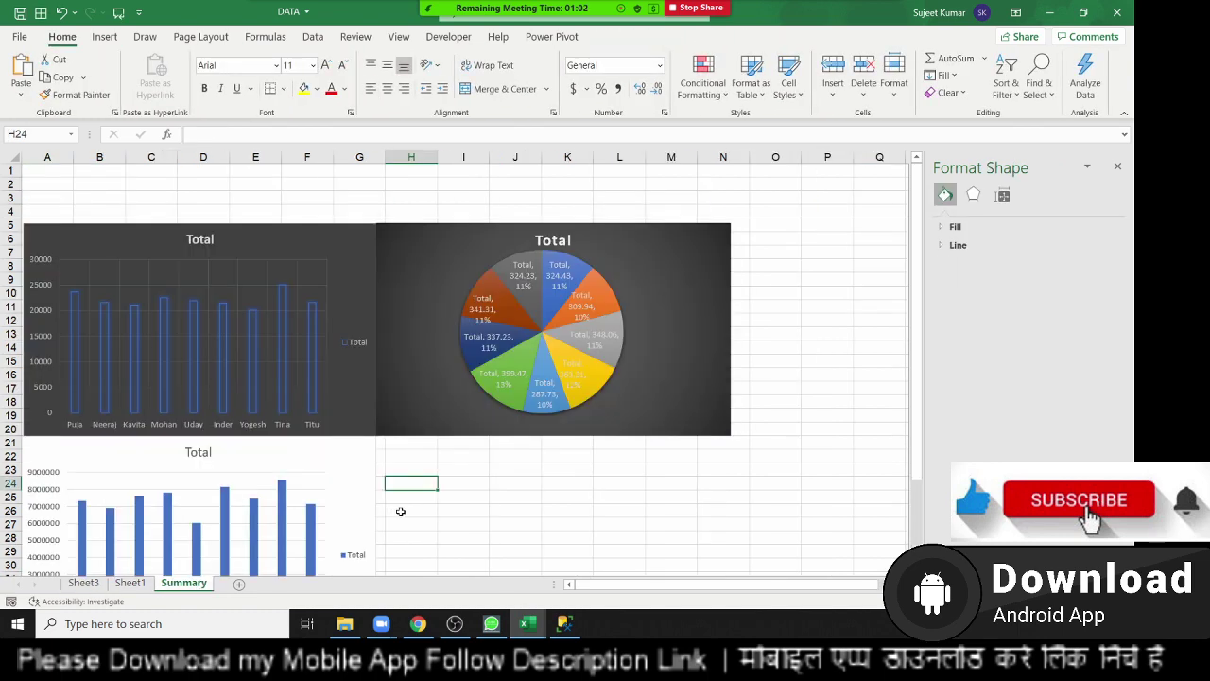
# Step: Paste the product pie chart at H22 and line it up beside the lower column chart
pyautogui.scroll(-2, 401, 511)
pyautogui.click(417, 373)
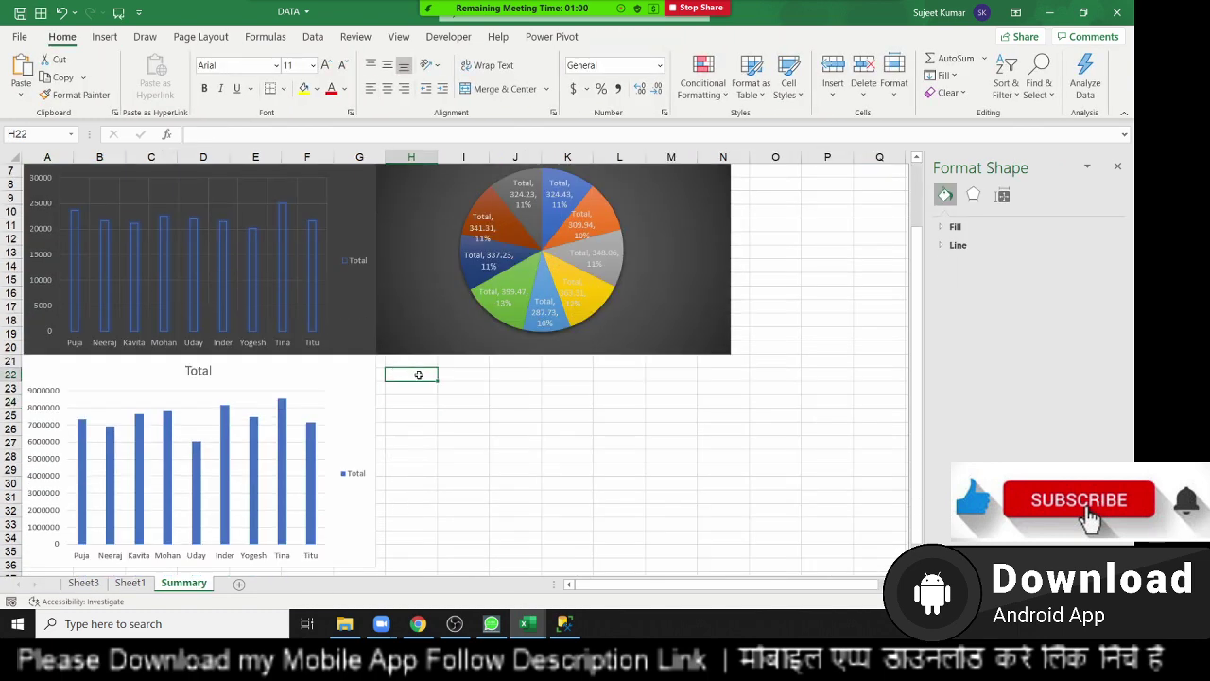
pyautogui.hotkey('ctrl', 'v')
pyautogui.moveTo(439, 387); pyautogui.dragTo(431, 378)
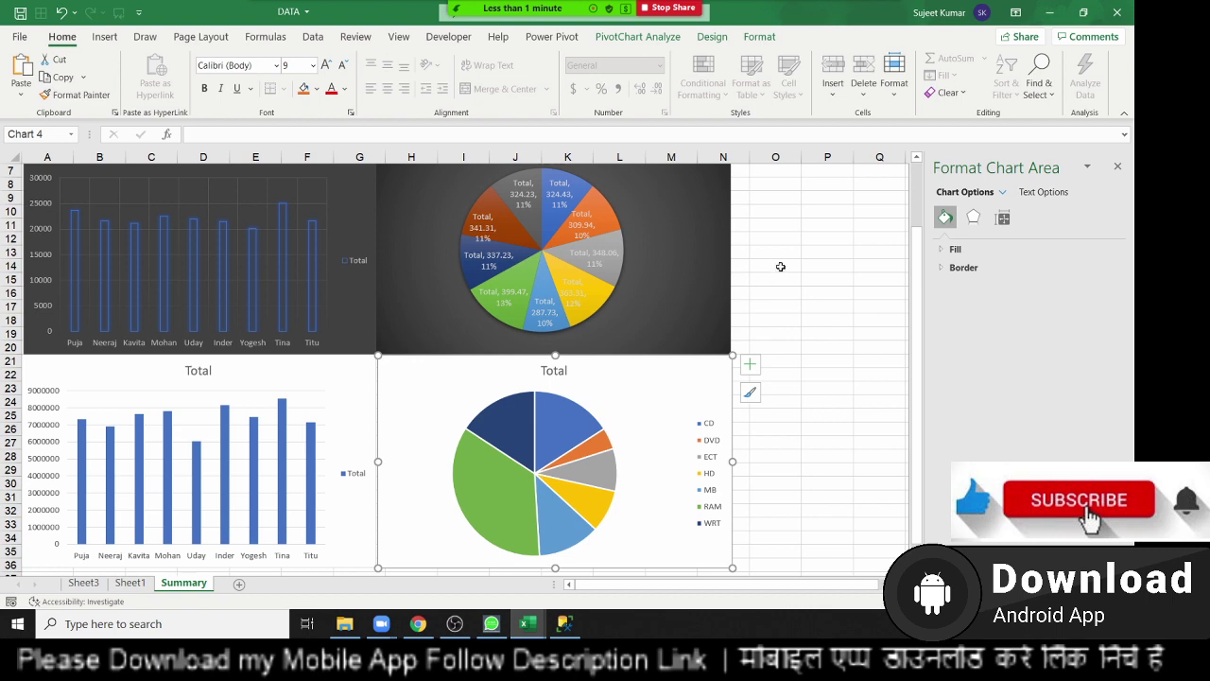
# Step: Merge and center cells A1:M4 into one title cell
pyautogui.scroll(2, 780, 266)
pyautogui.moveTo(71, 171); pyautogui.dragTo(646, 201)
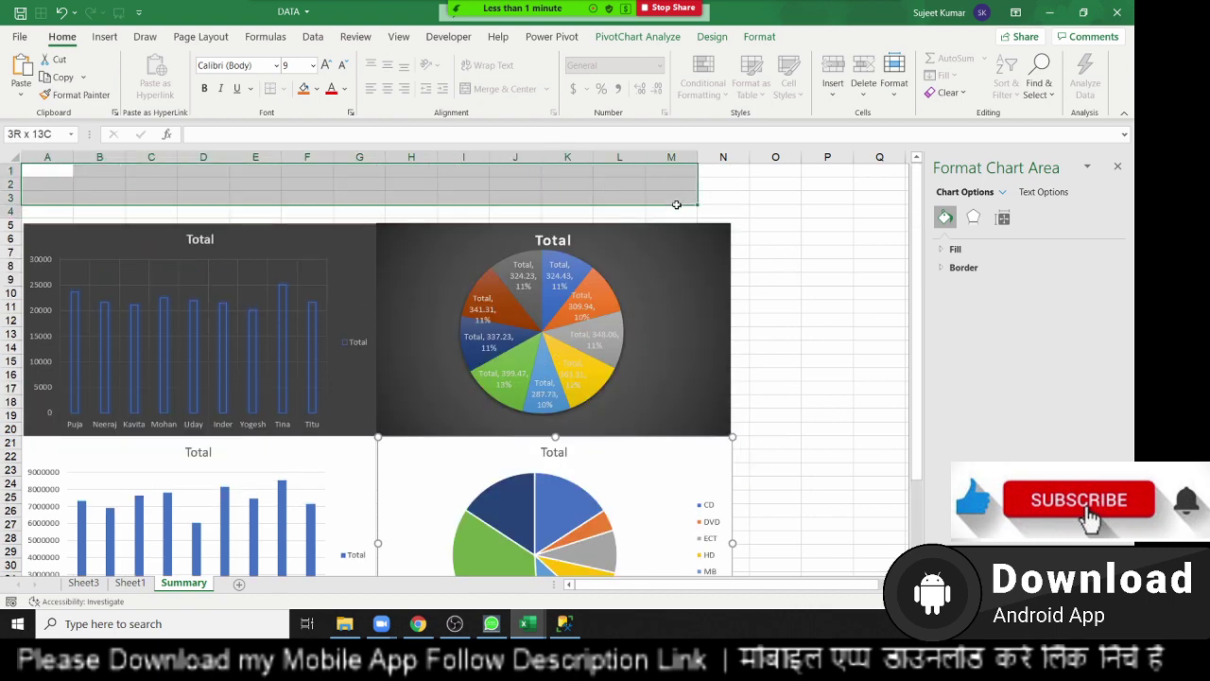
pyautogui.moveTo(645, 201); pyautogui.dragTo(698, 217)
pyautogui.click(509, 88)
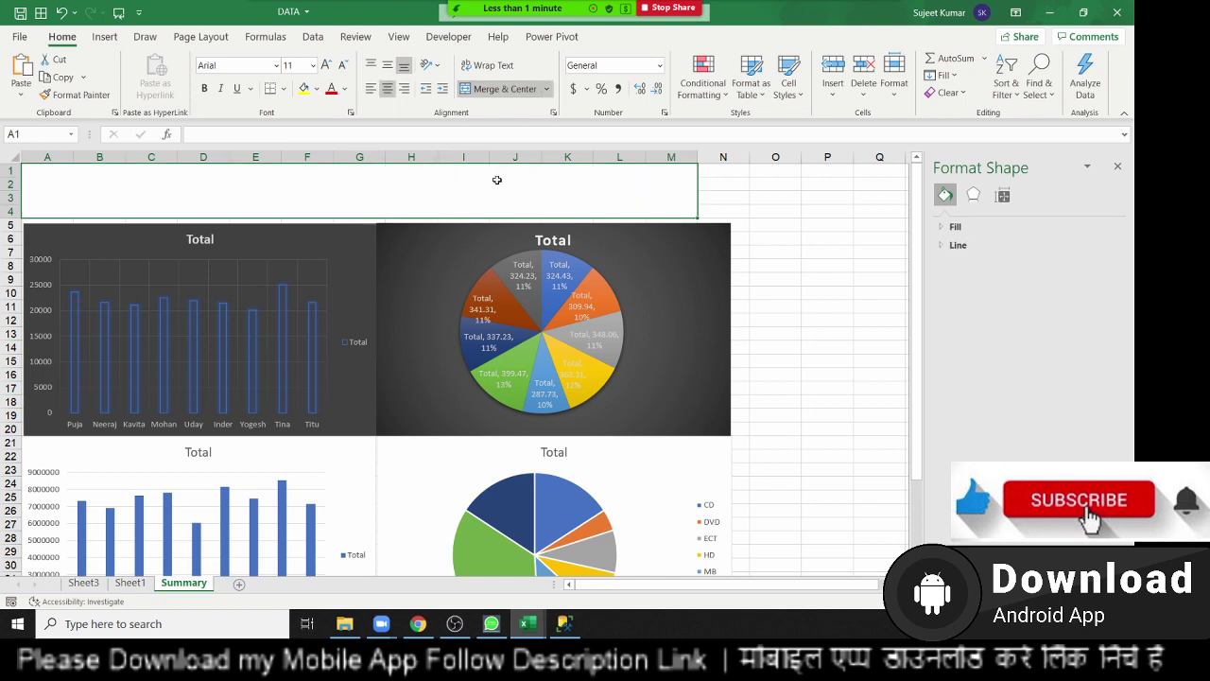
pyautogui.moveTo(557, 9)
pyautogui.click(879, 13)
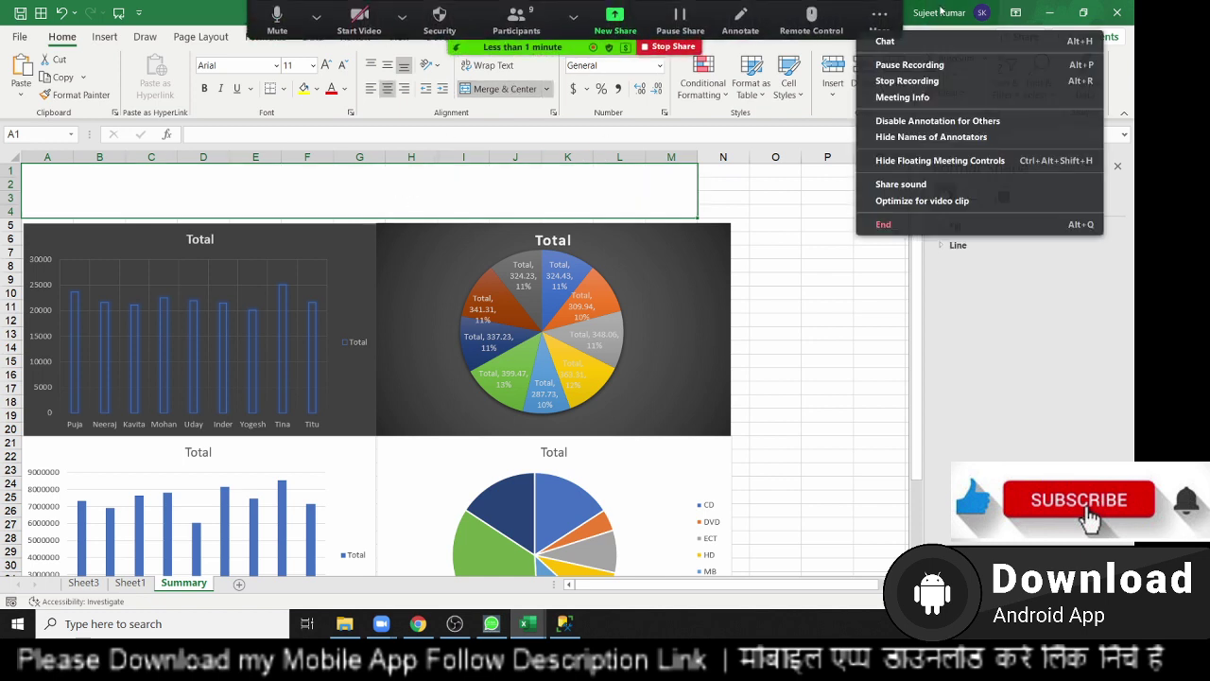
# Step: End the Zoom meeting, skip the recording conversion, start a new meeting, and minimize Zoom
pyautogui.click(921, 232)
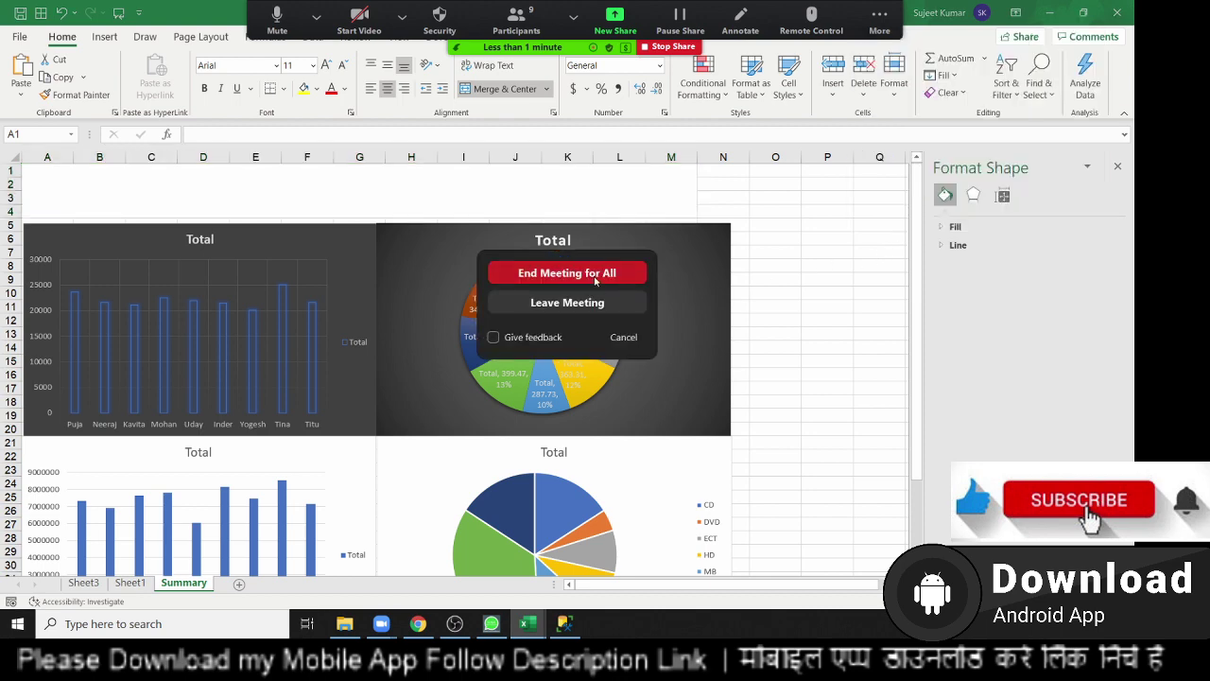
pyautogui.press('Escape')
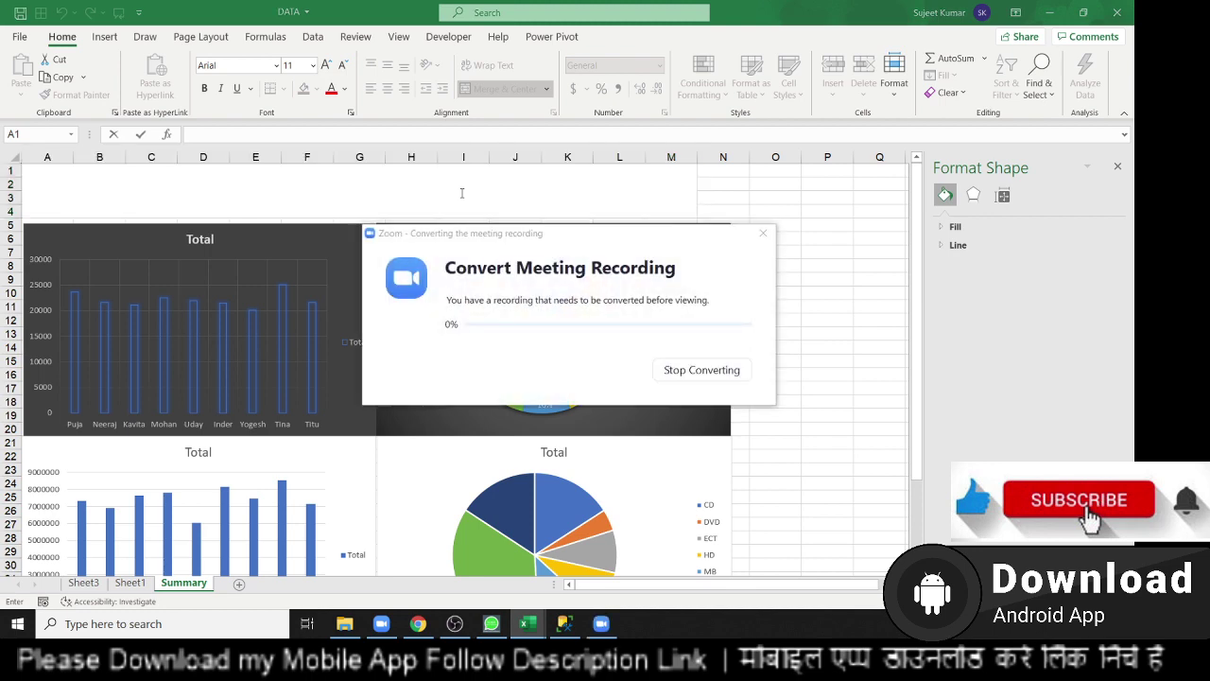
pyautogui.click(462, 192)
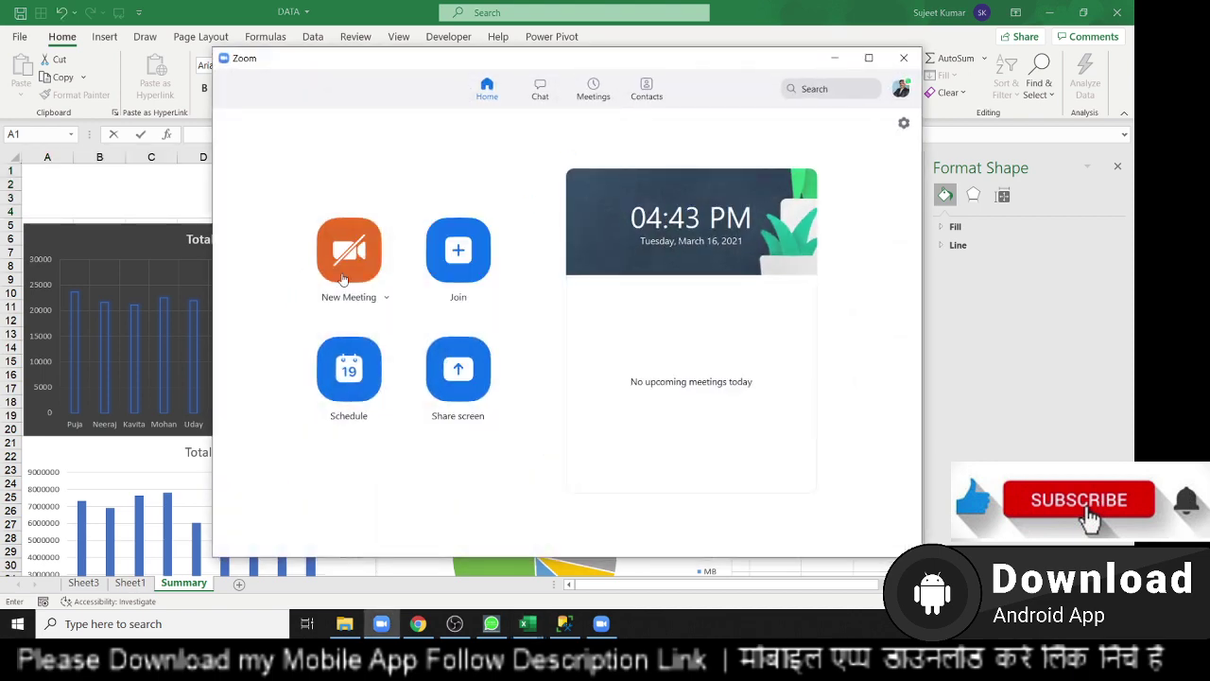
pyautogui.click(350, 275)
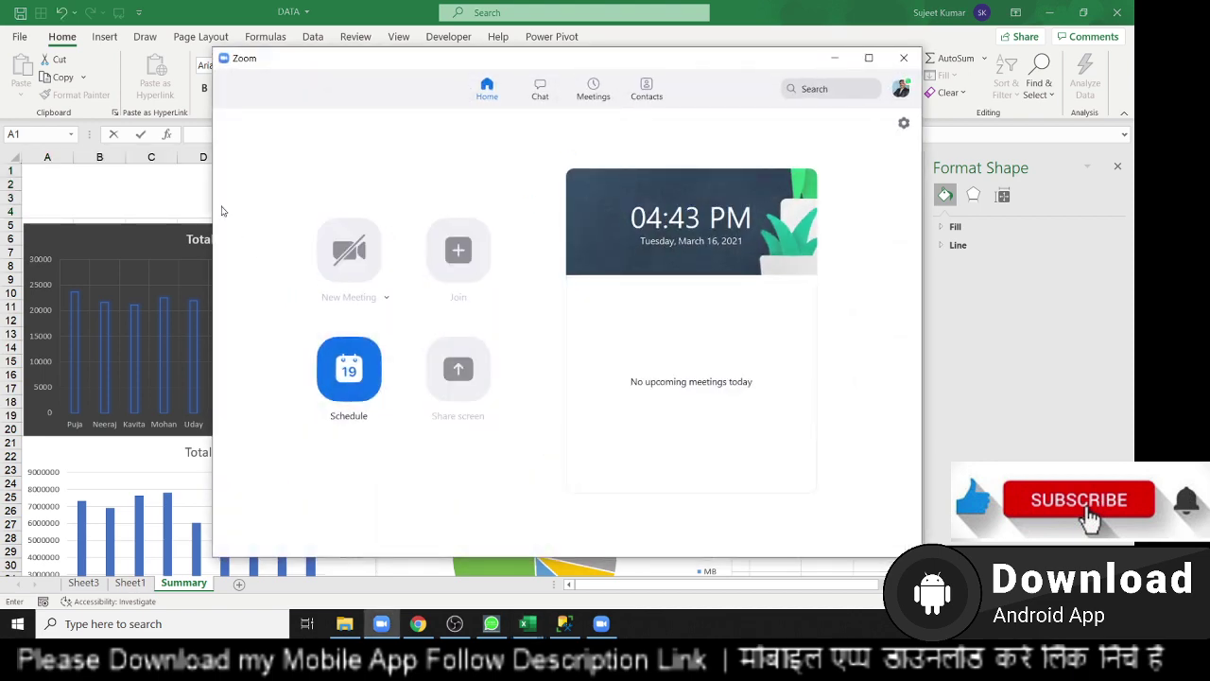
pyautogui.click(834, 58)
pyautogui.write('Daily Sals')
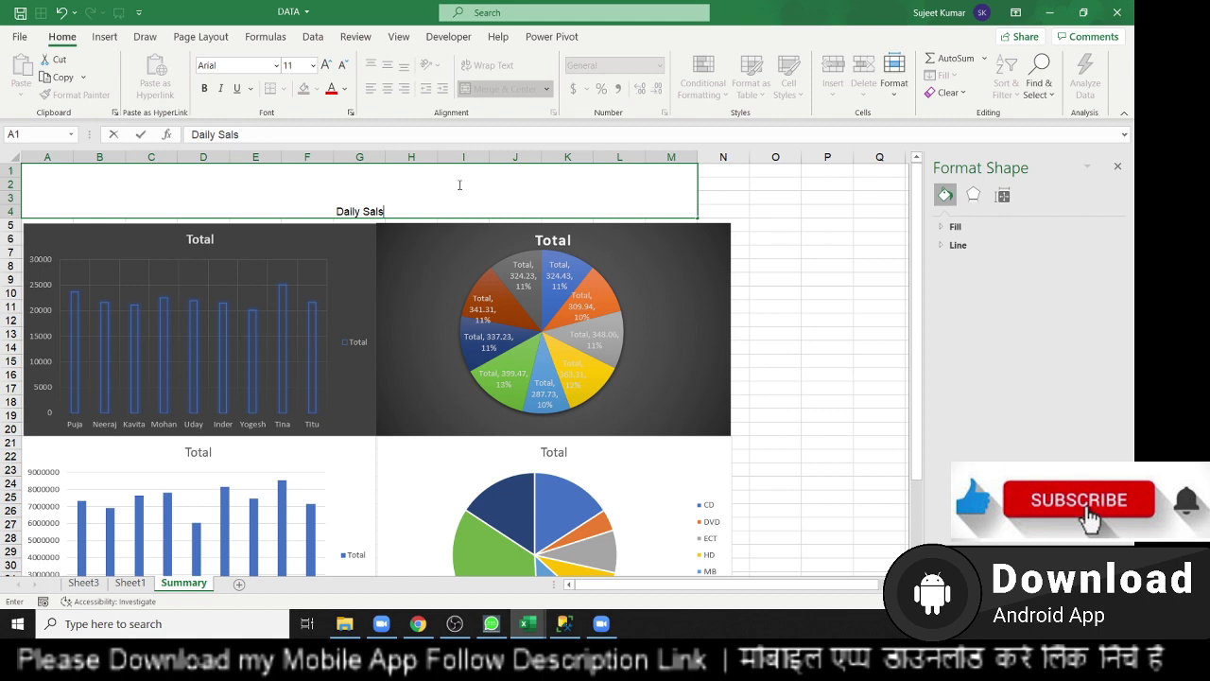
# Step: Complete the merged A1 title so it reads 'Daily Sales Report 2021'
pyautogui.press('BackSpace')
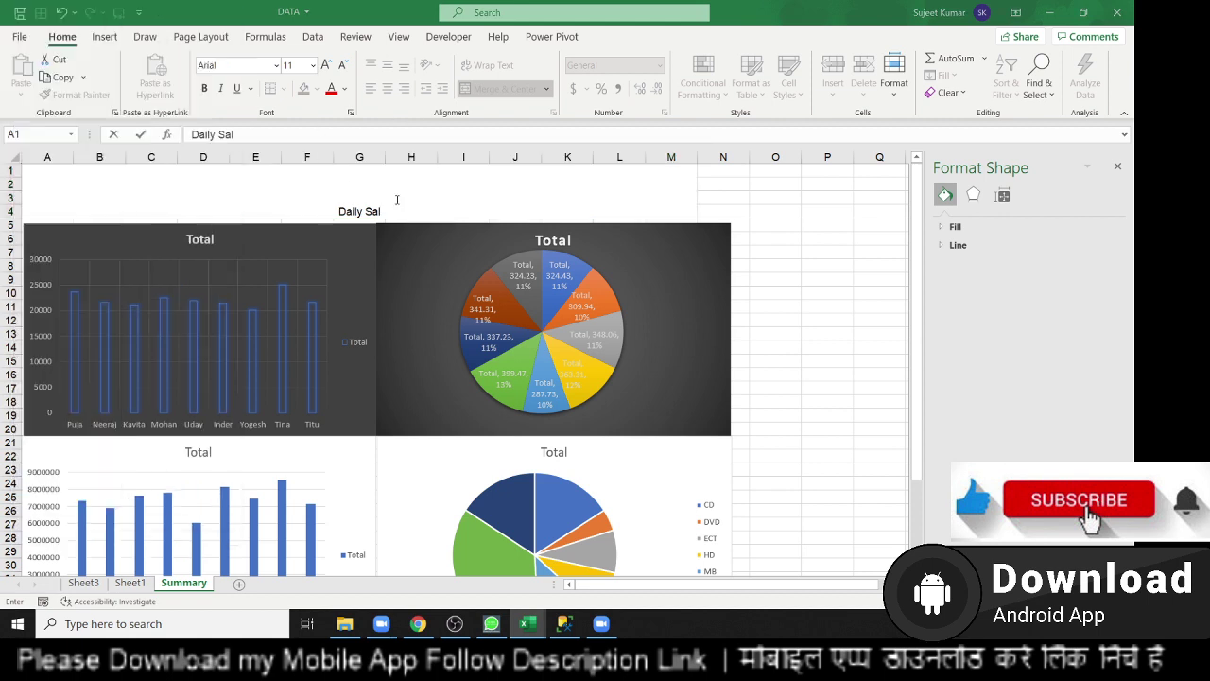
pyautogui.write('es')
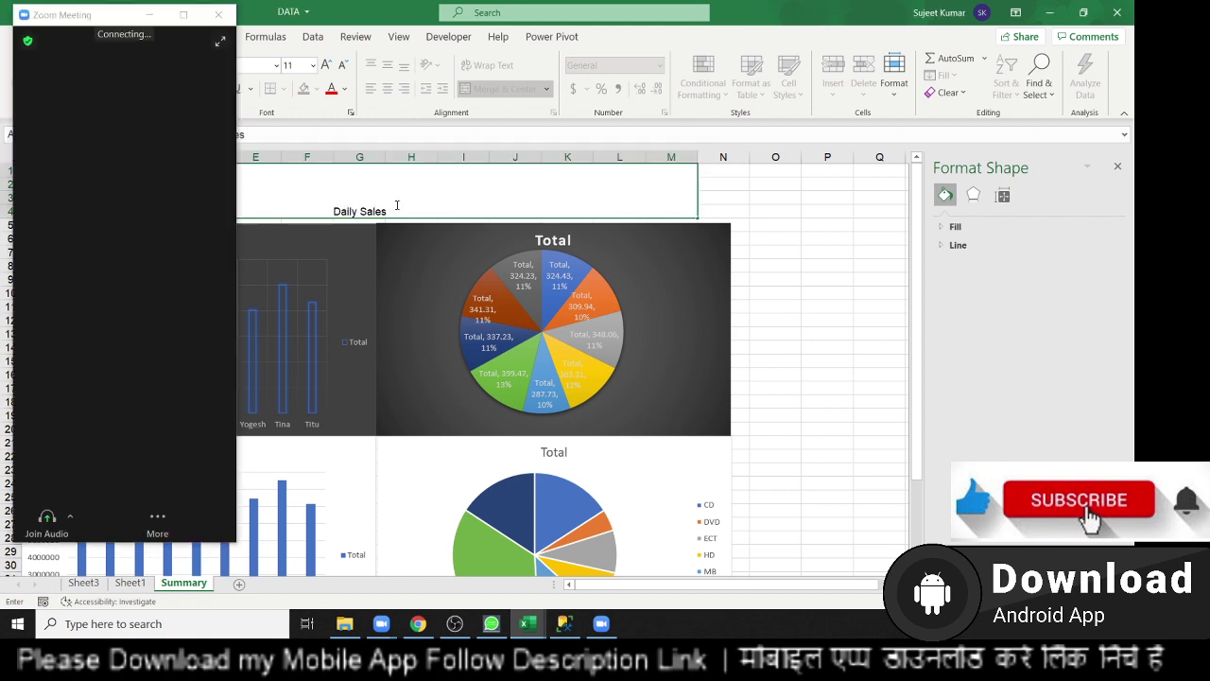
pyautogui.write(' Report')
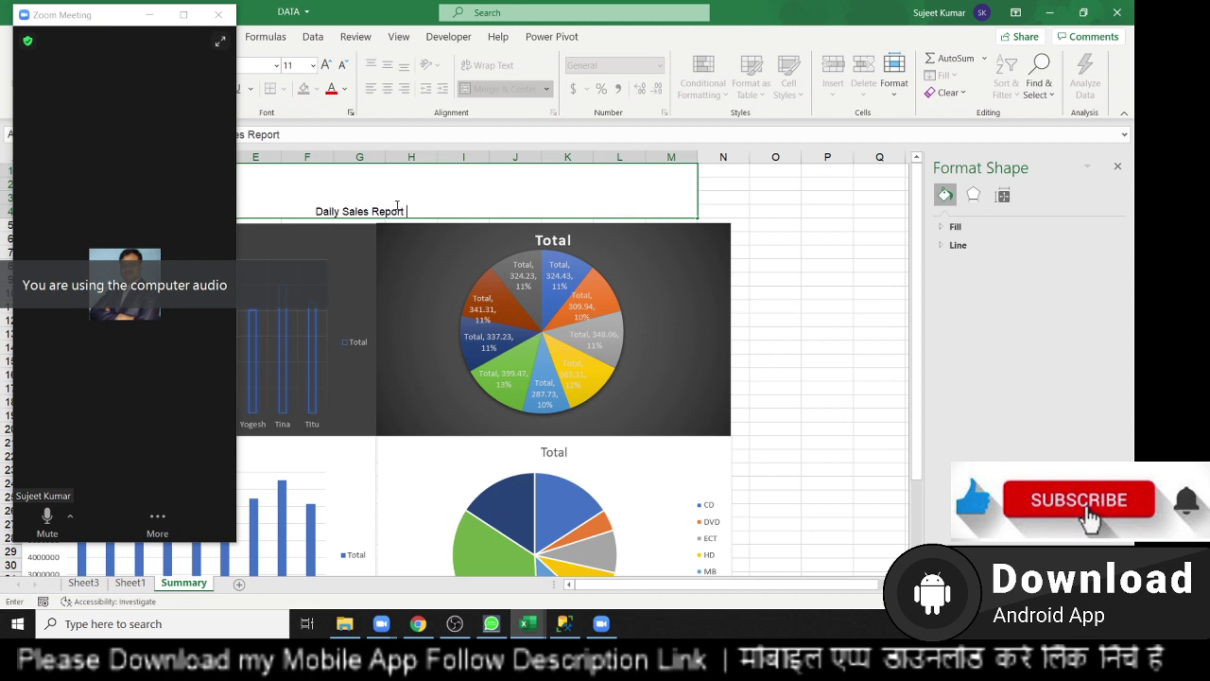
pyautogui.write(' 2021')
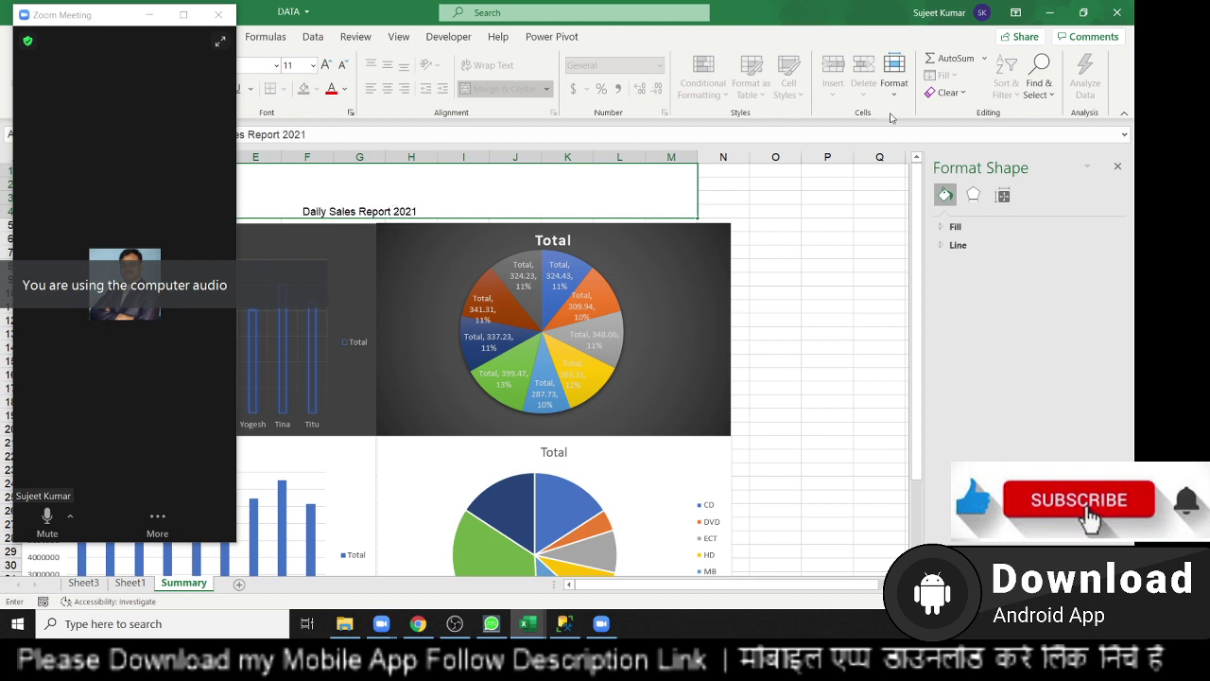
pyautogui.click(831, 236)
pyautogui.click(416, 176)
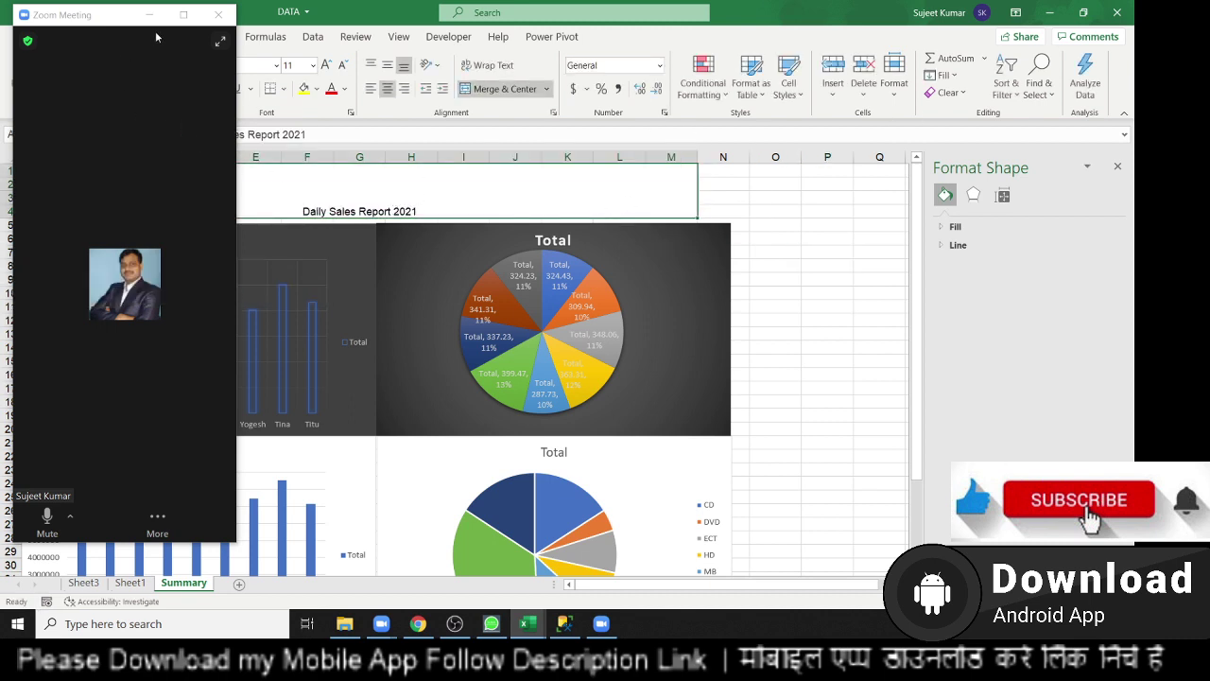
# Step: Maximize the Zoom window and share the whole screen
pyautogui.click(183, 14)
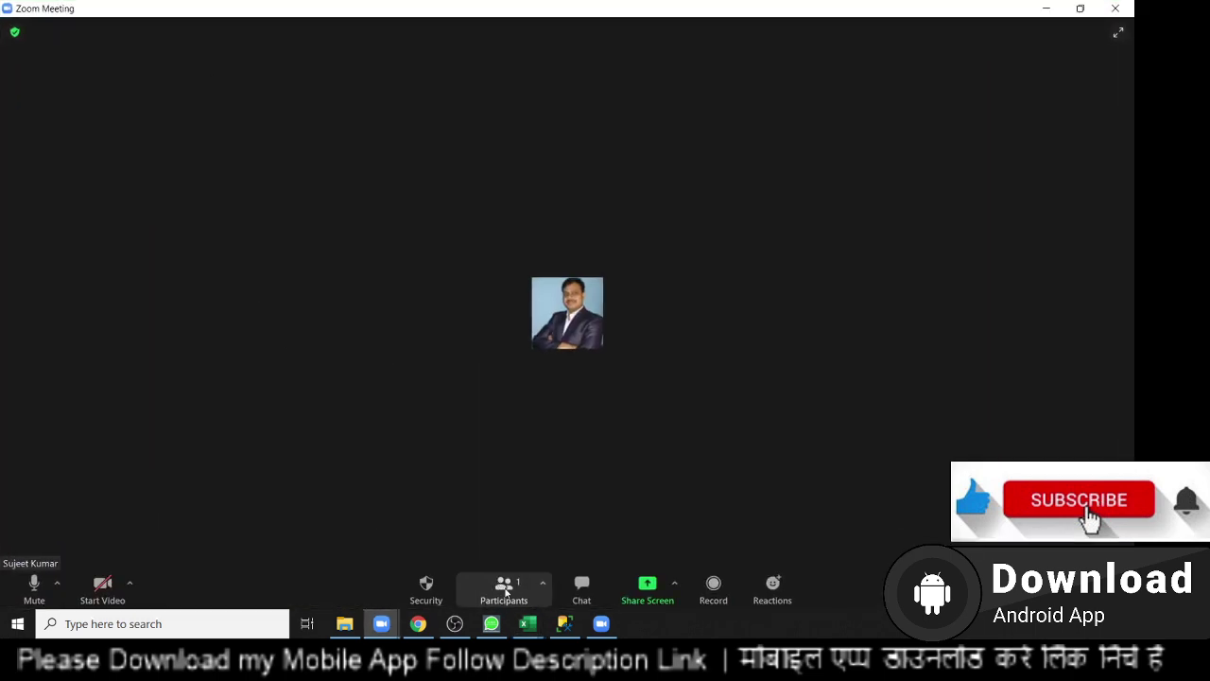
pyautogui.click(506, 590)
pyautogui.click(539, 586)
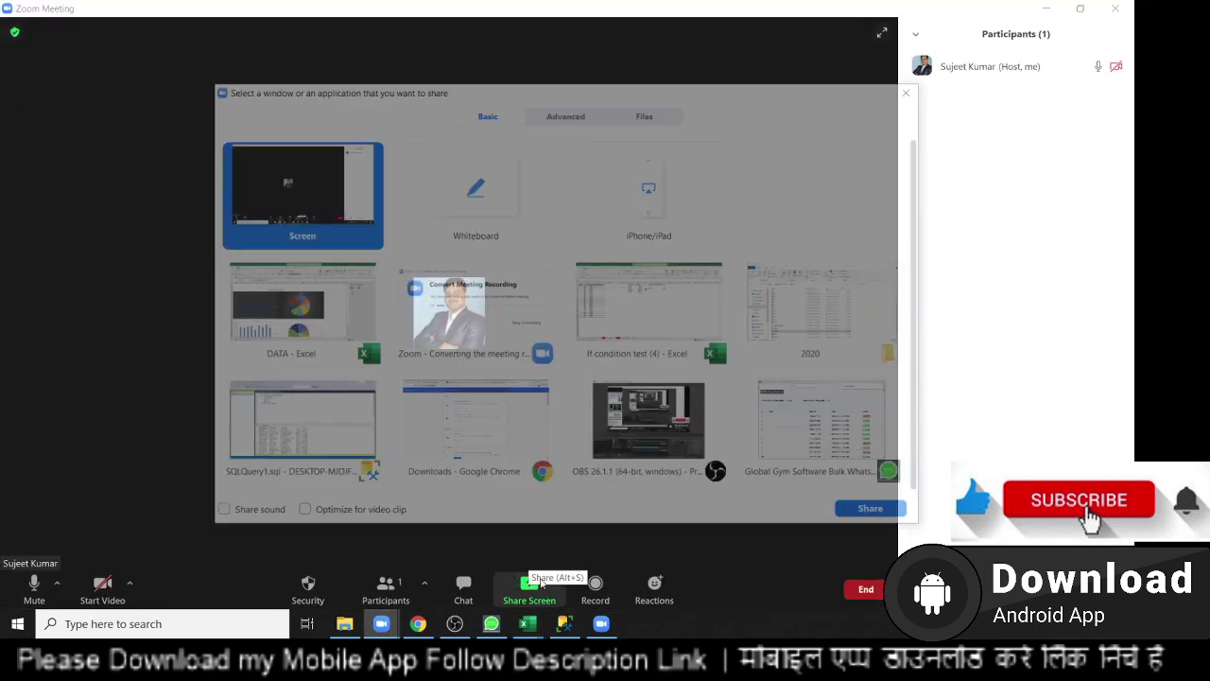
pyautogui.click(870, 509)
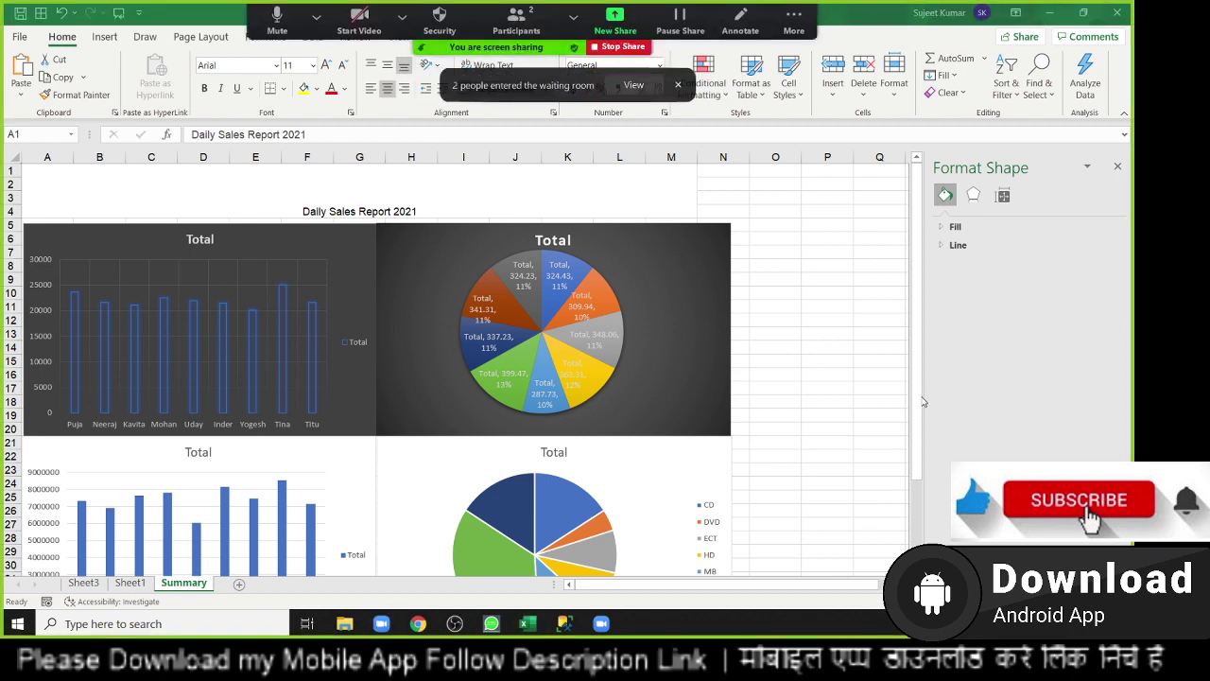
# Step: Admit the waiting-room participants into the meeting, then close the participants list
pyautogui.click(634, 85)
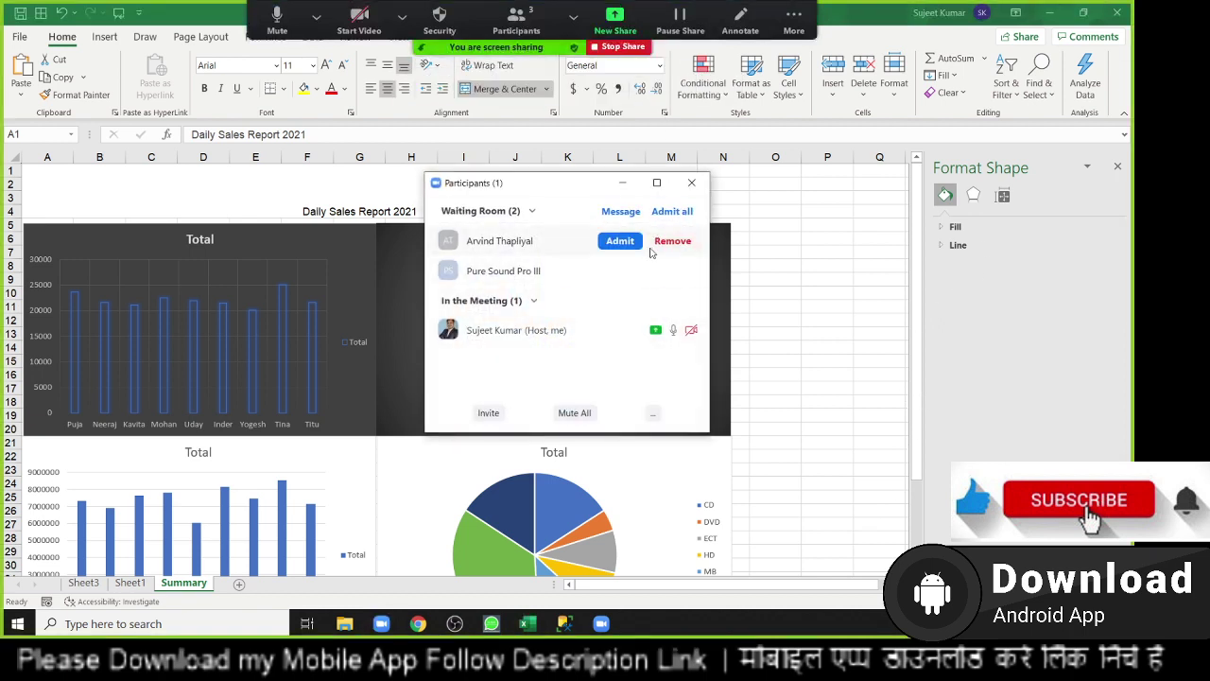
pyautogui.click(636, 241)
pyautogui.click(620, 271)
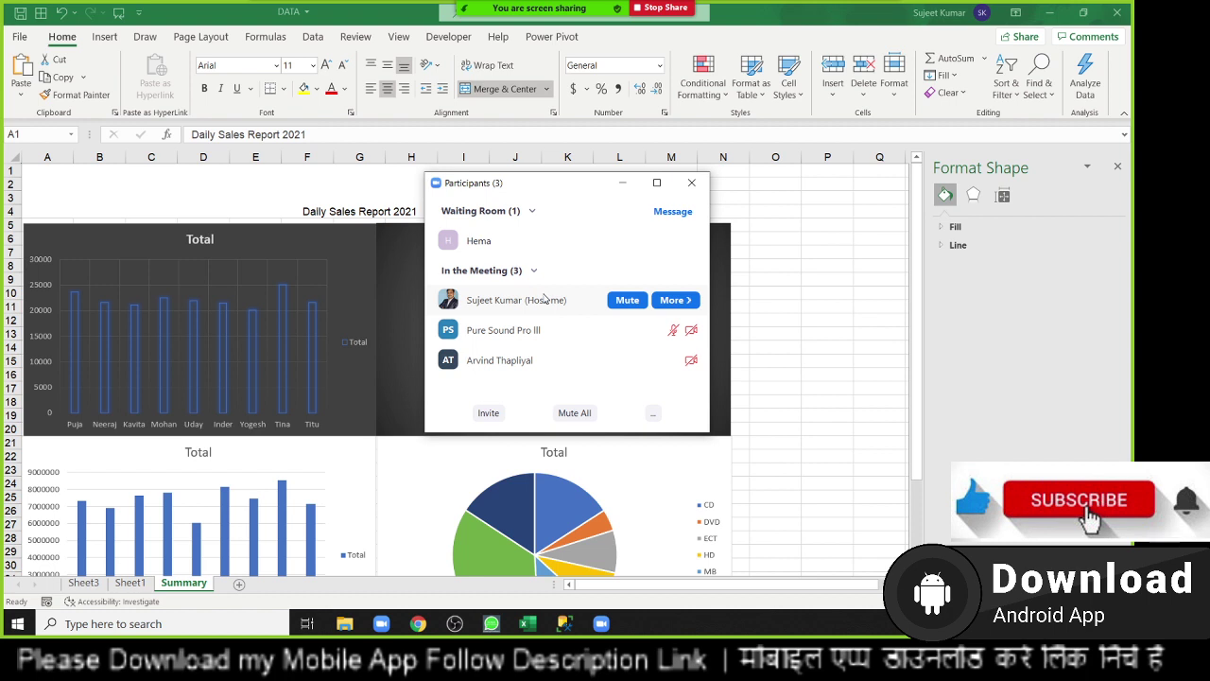
pyautogui.click(622, 242)
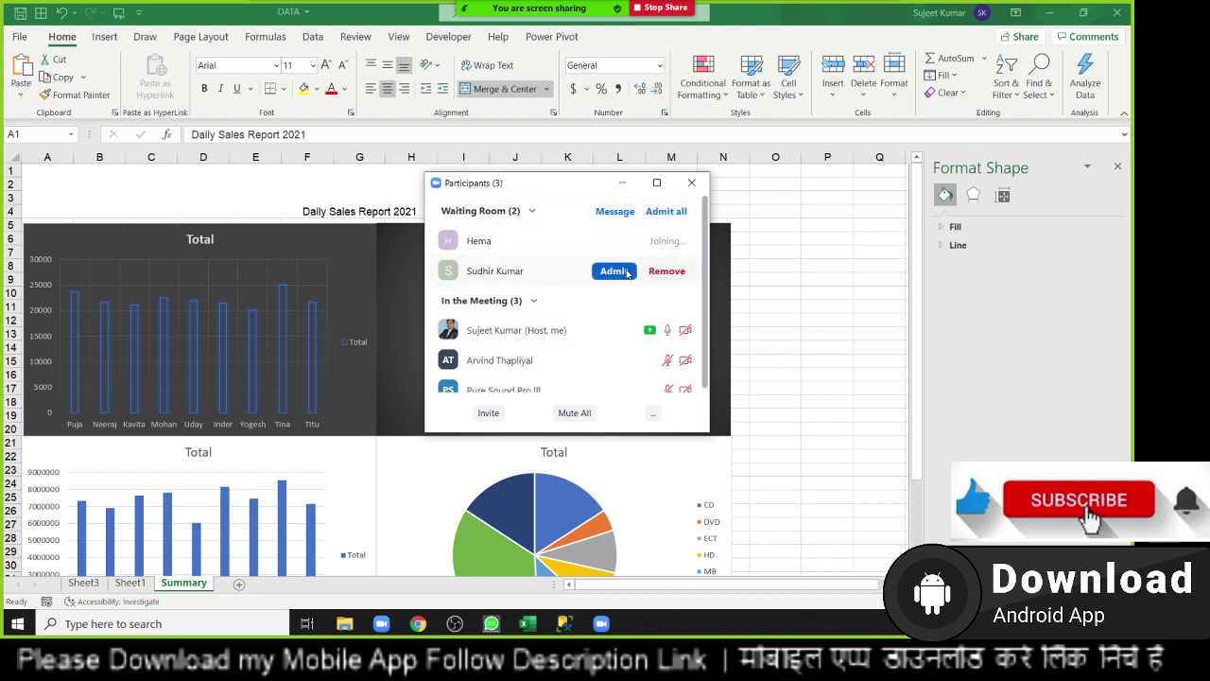
pyautogui.click(627, 270)
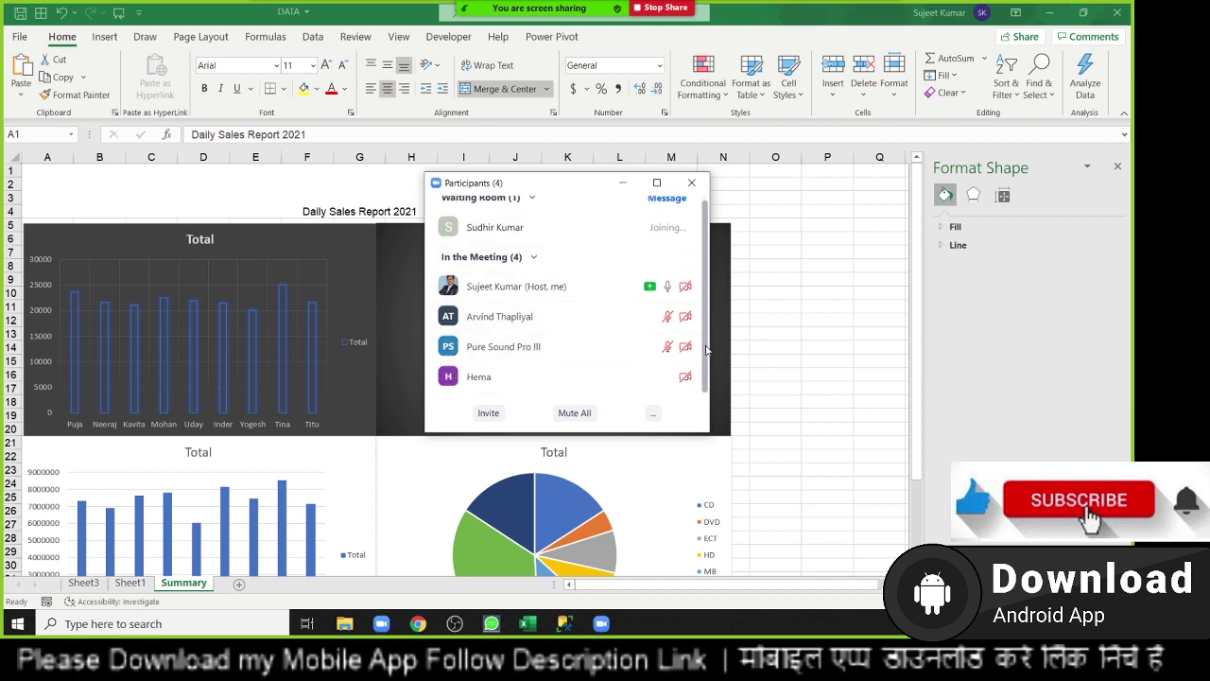
pyautogui.click(690, 186)
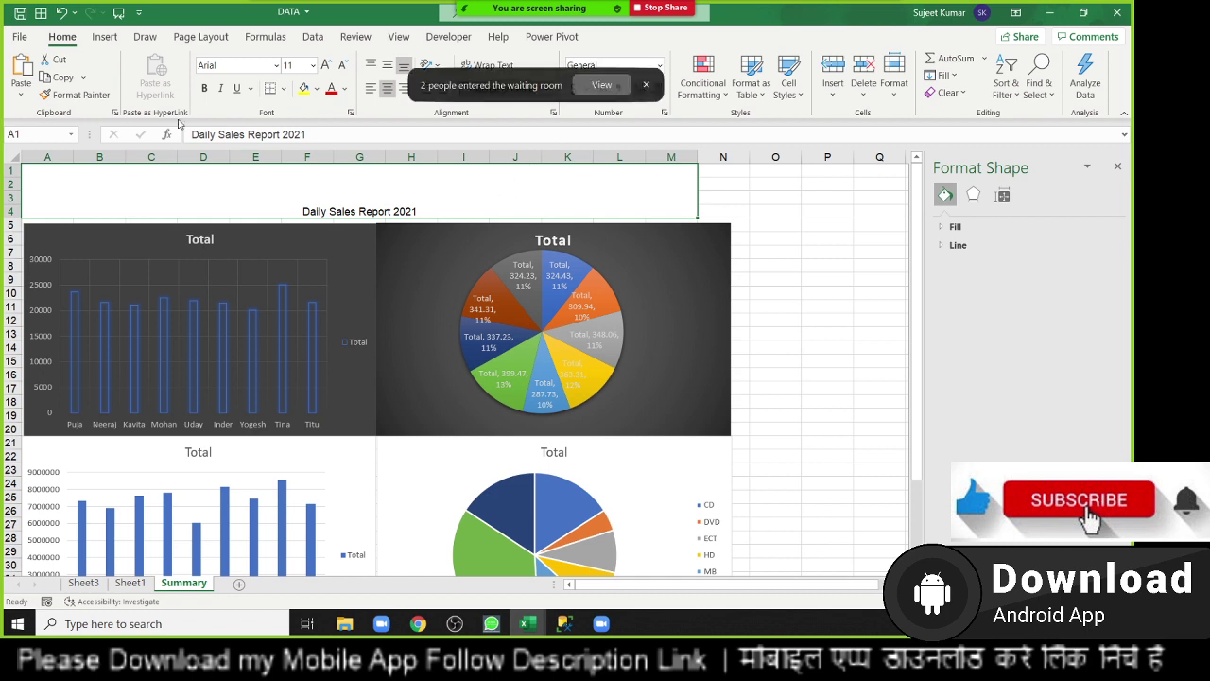
# Step: Admit the newly waiting participant and enlarge the title font to 48 point
pyautogui.click(595, 92)
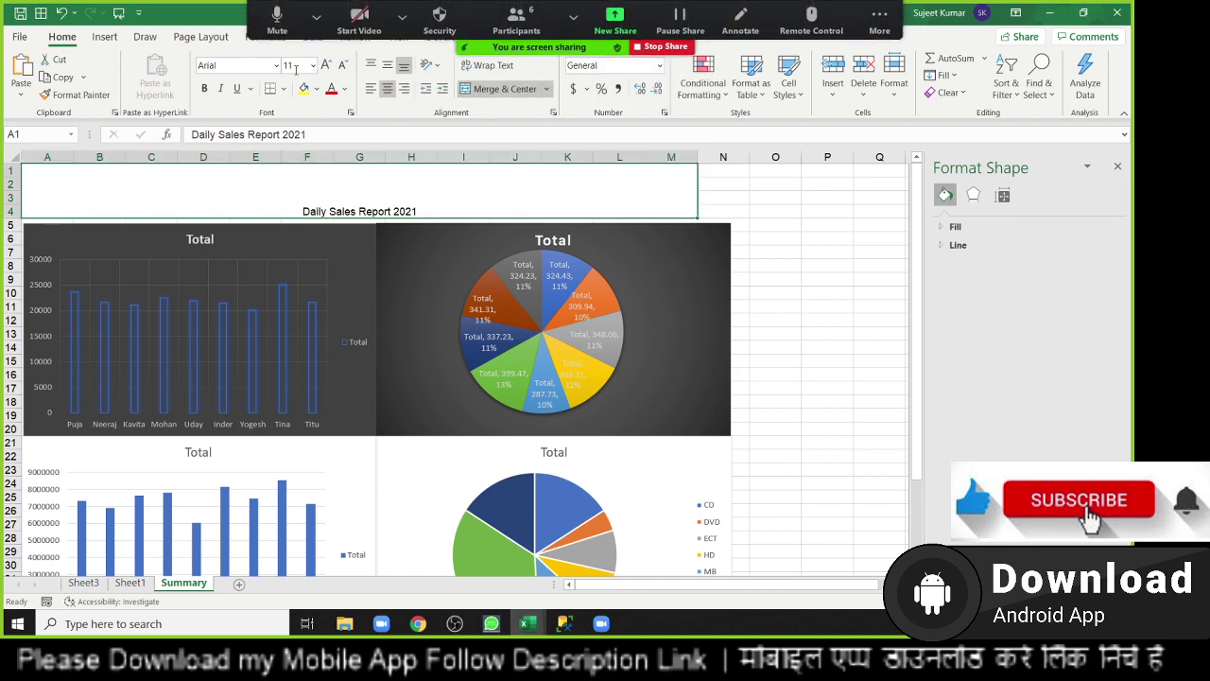
pyautogui.click(325, 66)
pyautogui.click(325, 66)
pyautogui.click(325, 65)
pyautogui.doubleClick(325, 65)
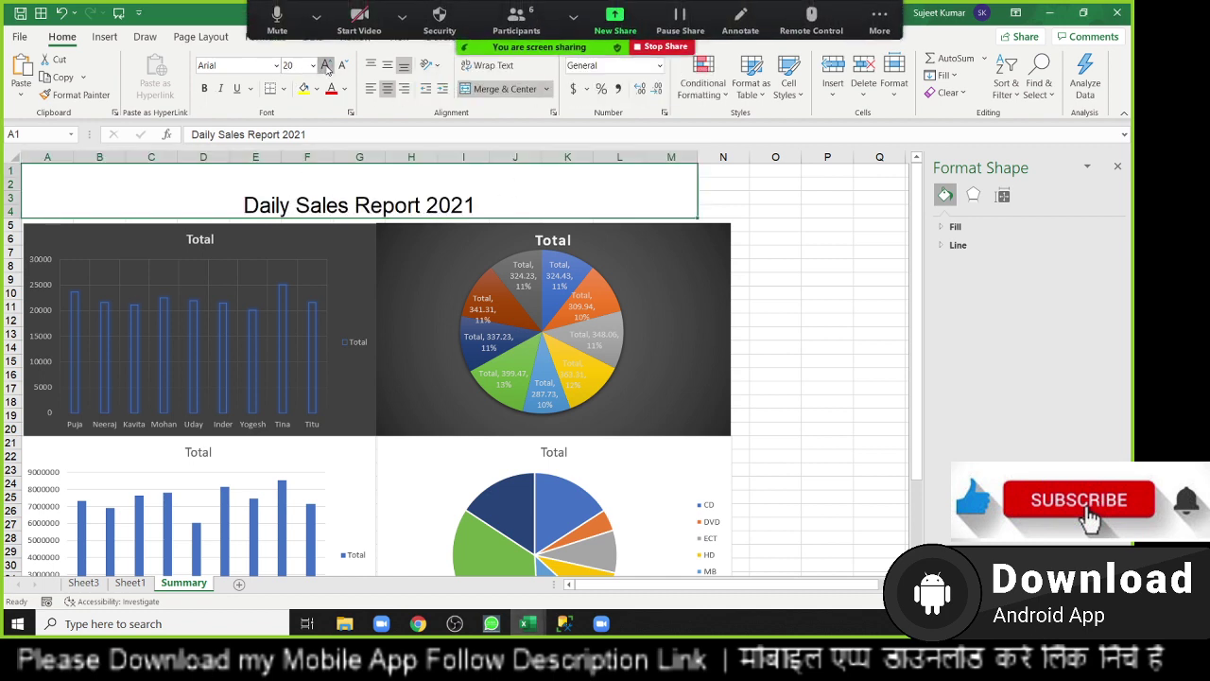
pyautogui.tripleClick(325, 65)
pyautogui.doubleClick(325, 65)
pyautogui.click(325, 65)
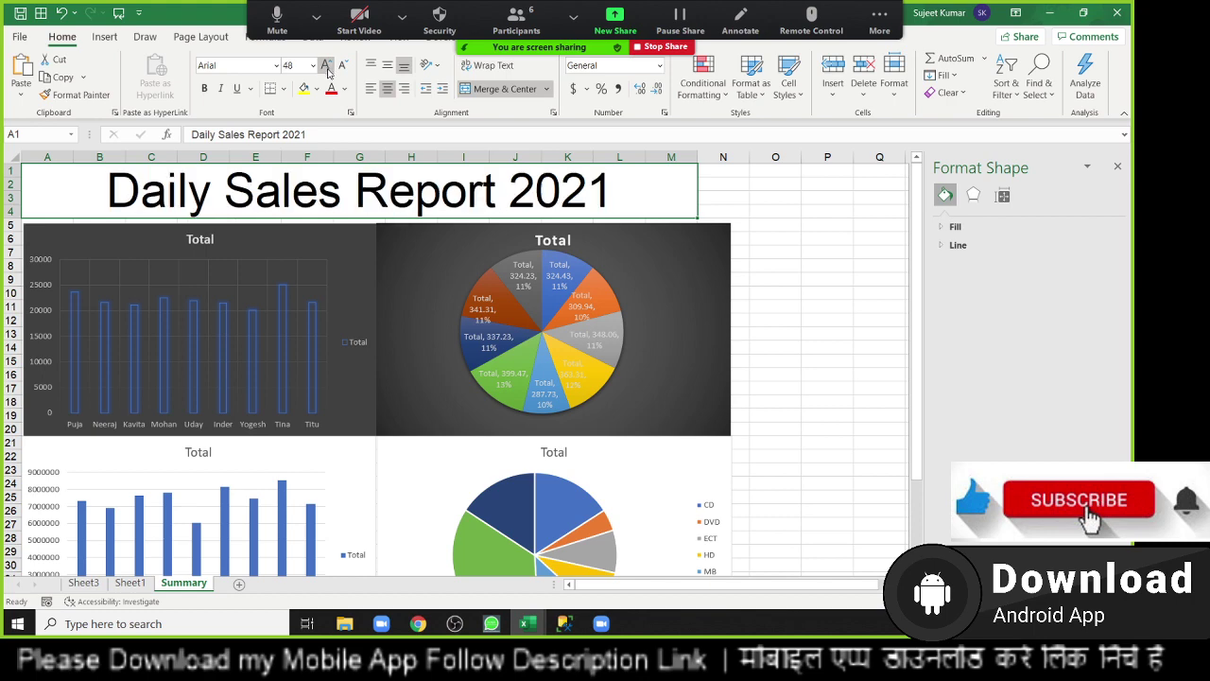
# Step: Close the Format Shape and Accessibility panes and show Sheet3's quantity pivot table
pyautogui.click(757, 252)
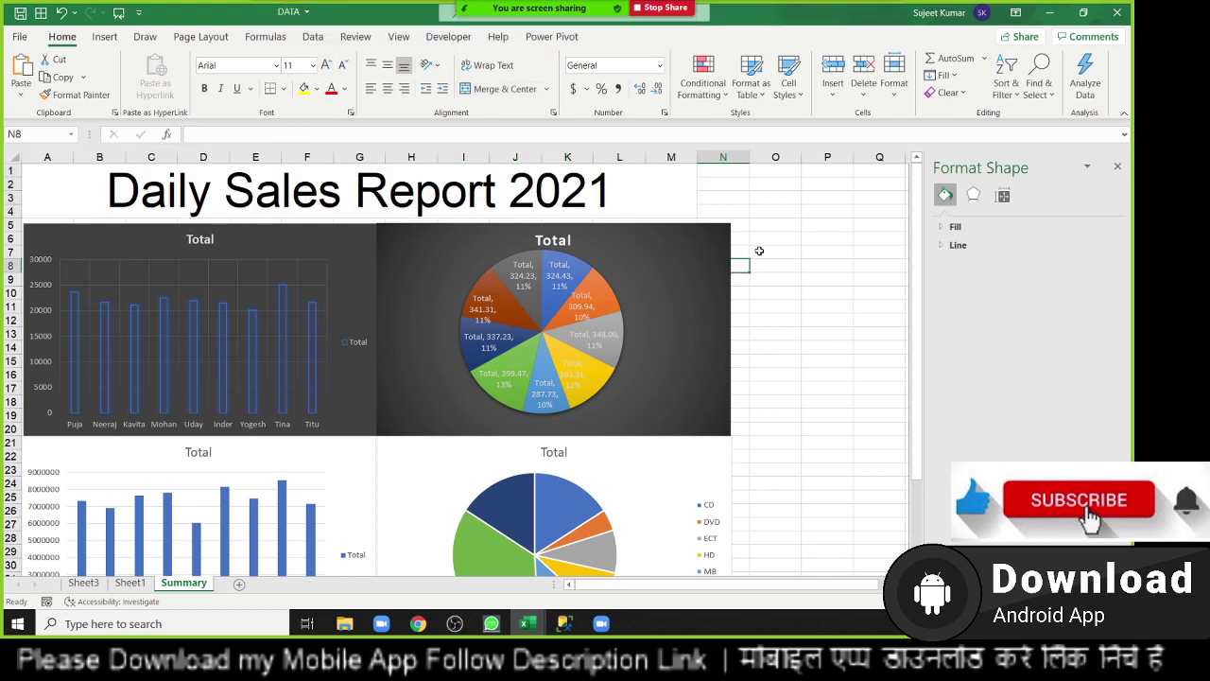
pyautogui.click(1117, 167)
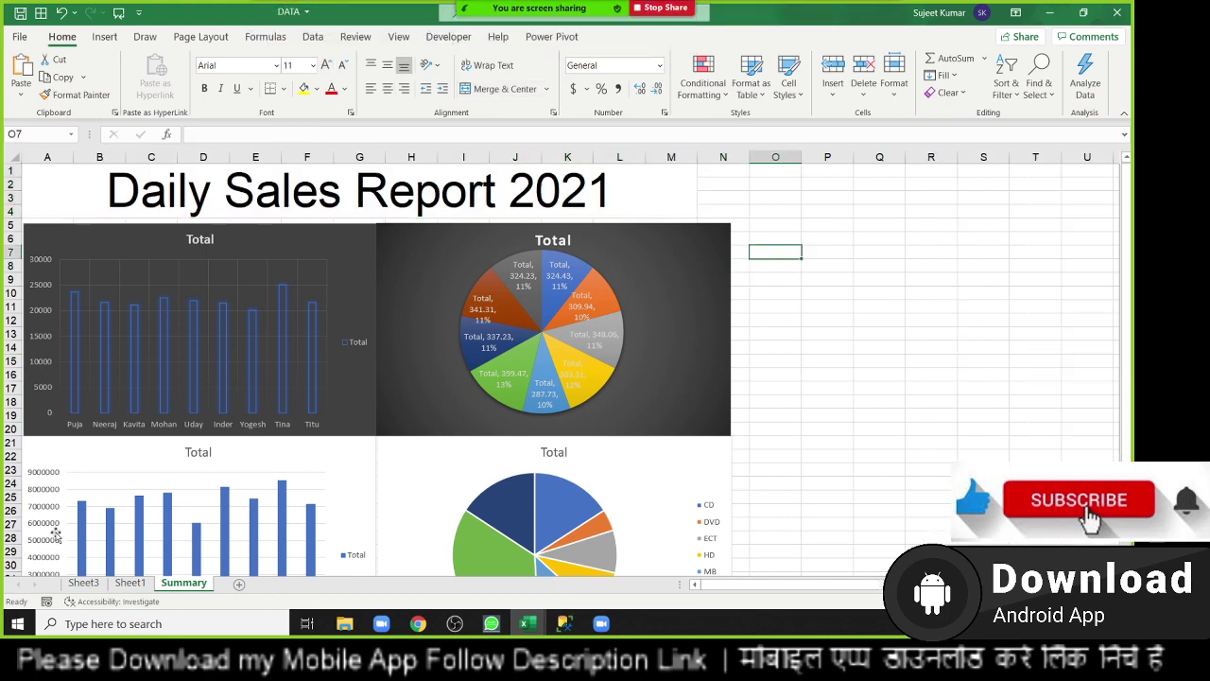
pyautogui.click(130, 583)
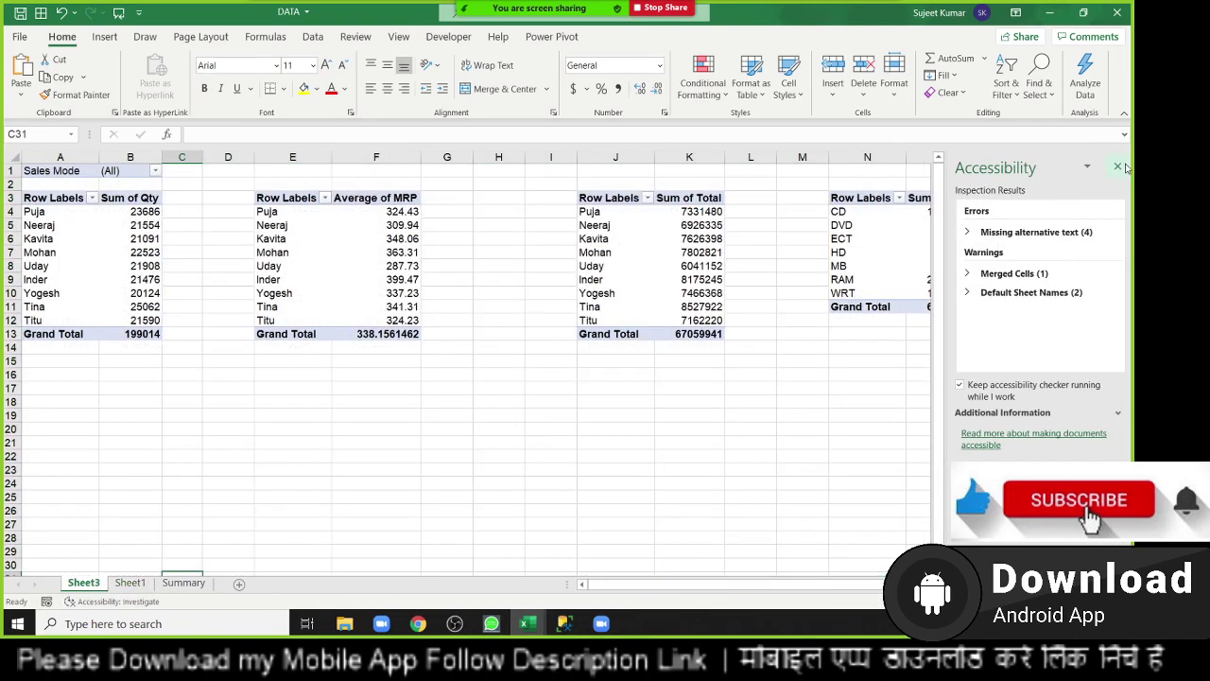
pyautogui.click(1118, 167)
pyautogui.click(87, 241)
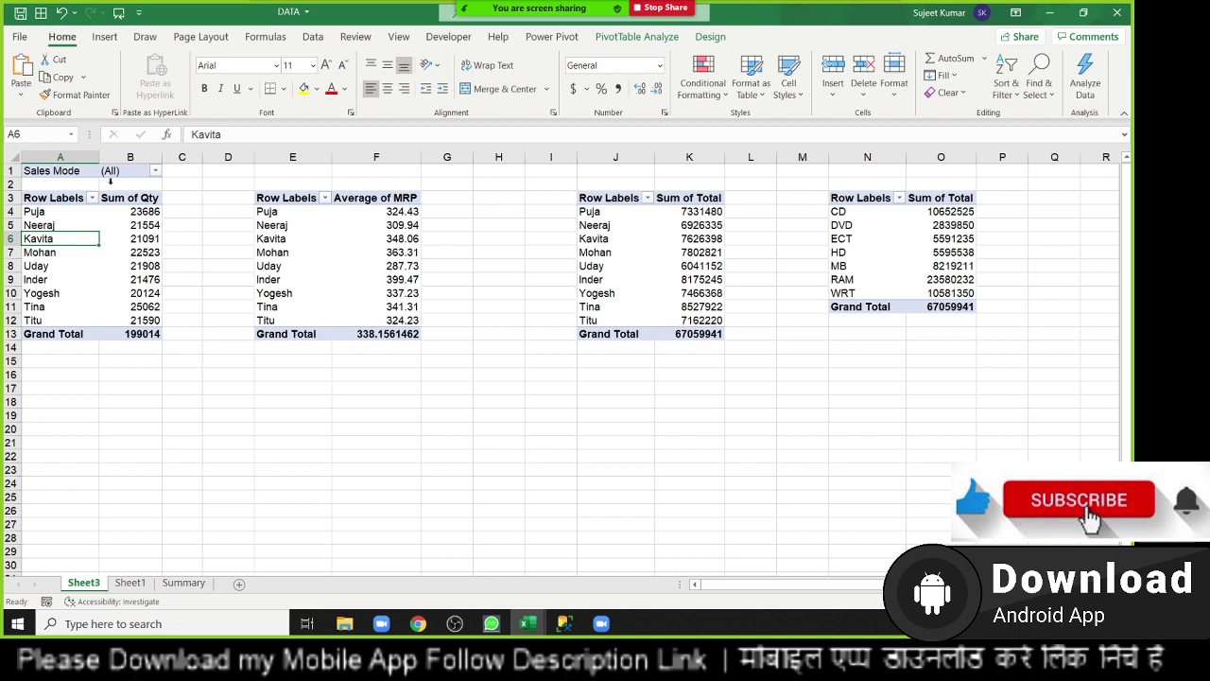
# Step: Insert Sales Mode, City, Product and Site slicers for the quantity pivot table via PivotTable Analyze
pyautogui.click(106, 37)
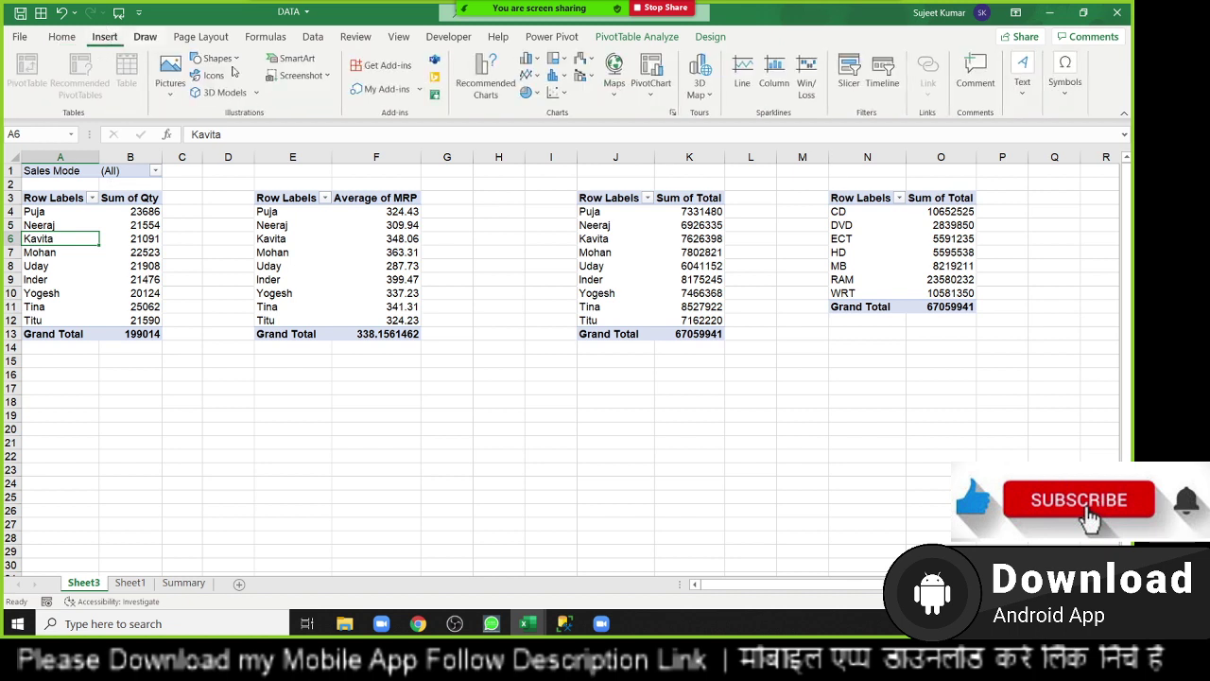
pyautogui.click(667, 36)
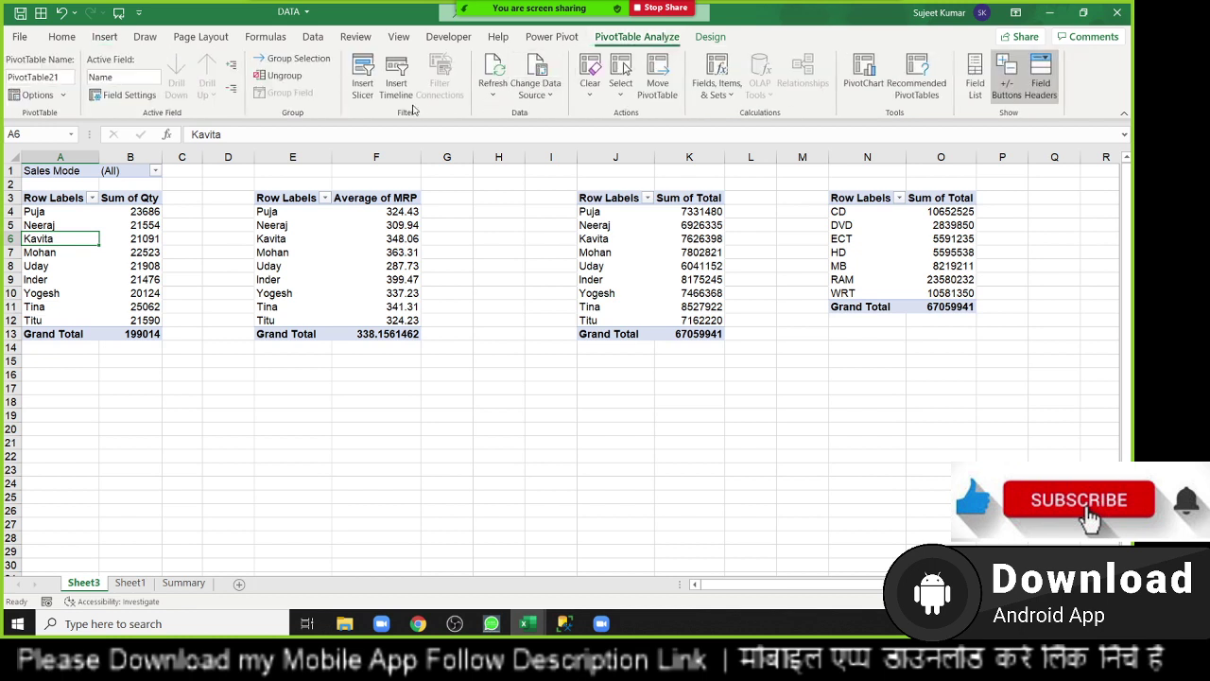
pyautogui.click(363, 87)
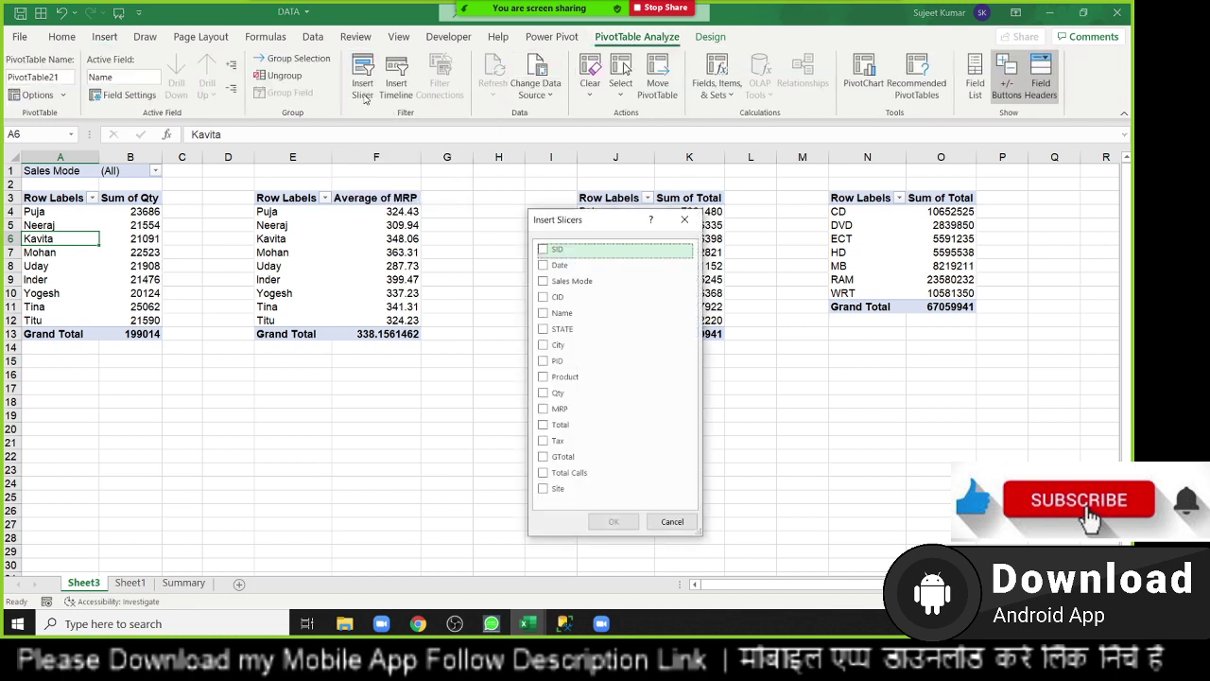
pyautogui.click(550, 285)
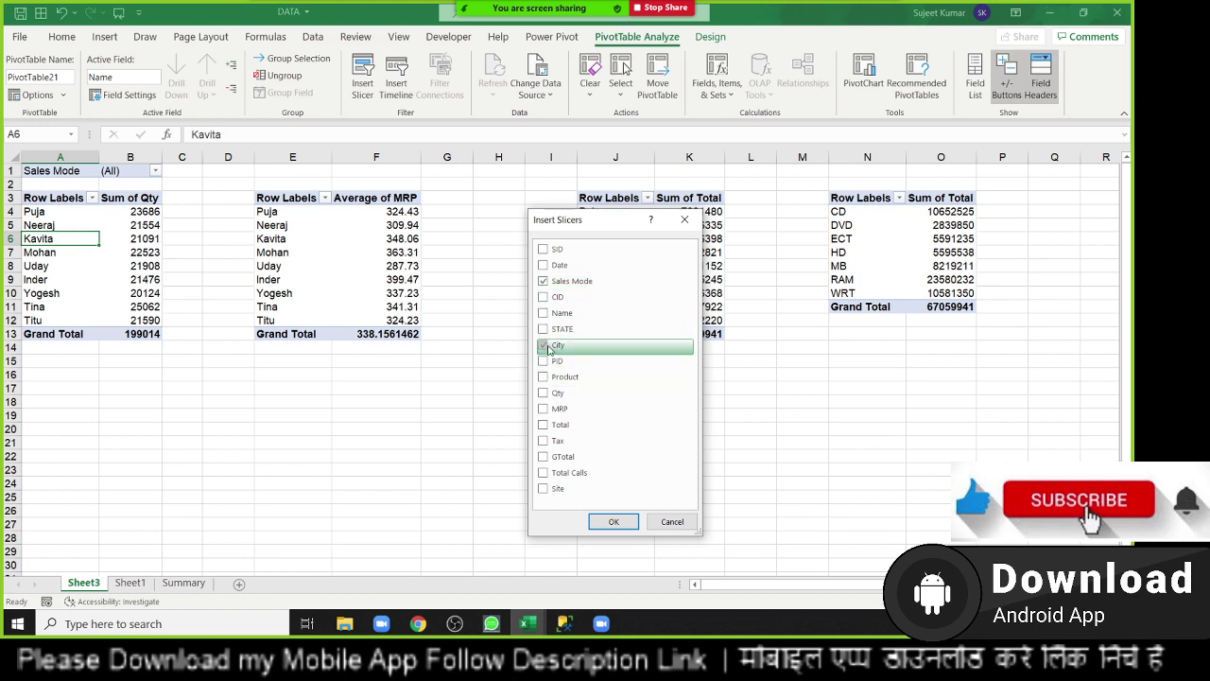
pyautogui.click(546, 346)
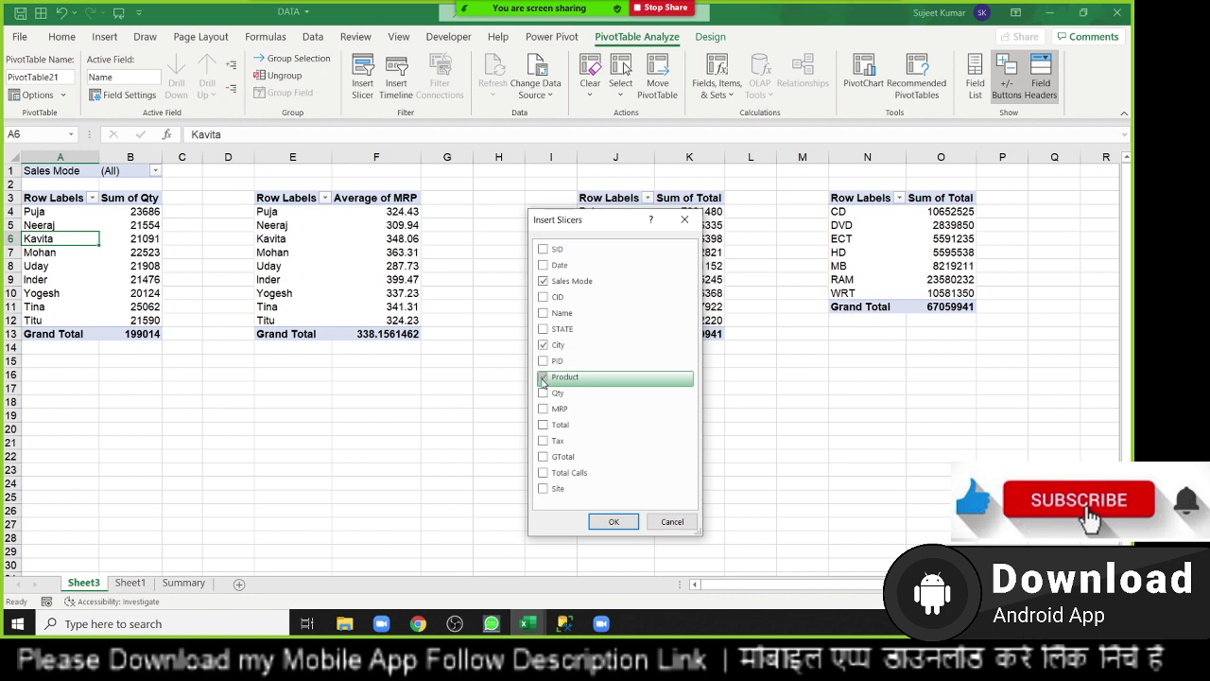
pyautogui.click(544, 381)
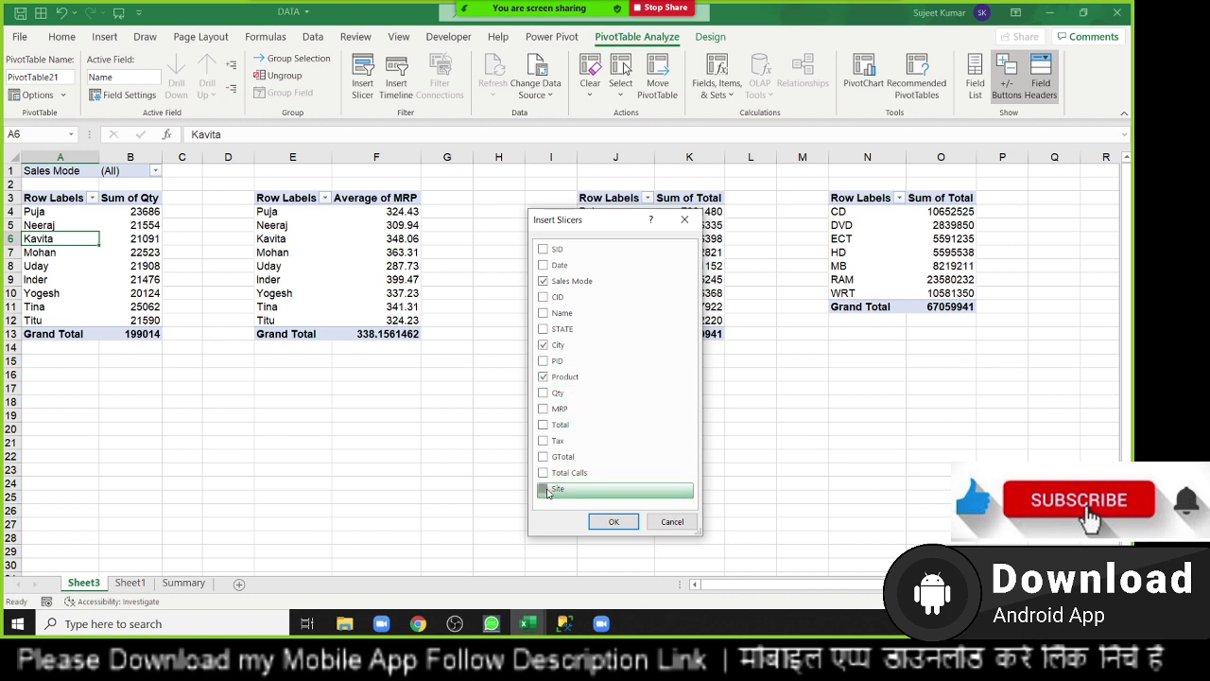
pyautogui.click(614, 521)
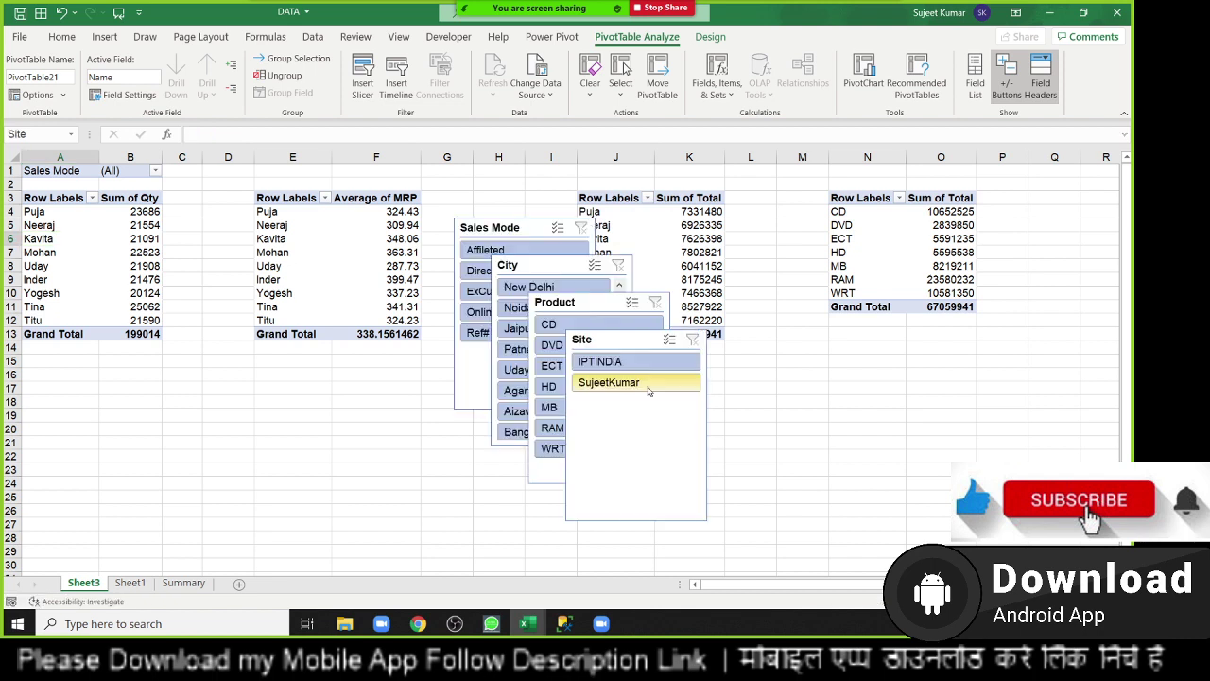
# Step: Arrange the Sales Mode, City, Site and Product slicers in a row below the pivot tables
pyautogui.moveTo(597, 263); pyautogui.dragTo(823, 335)
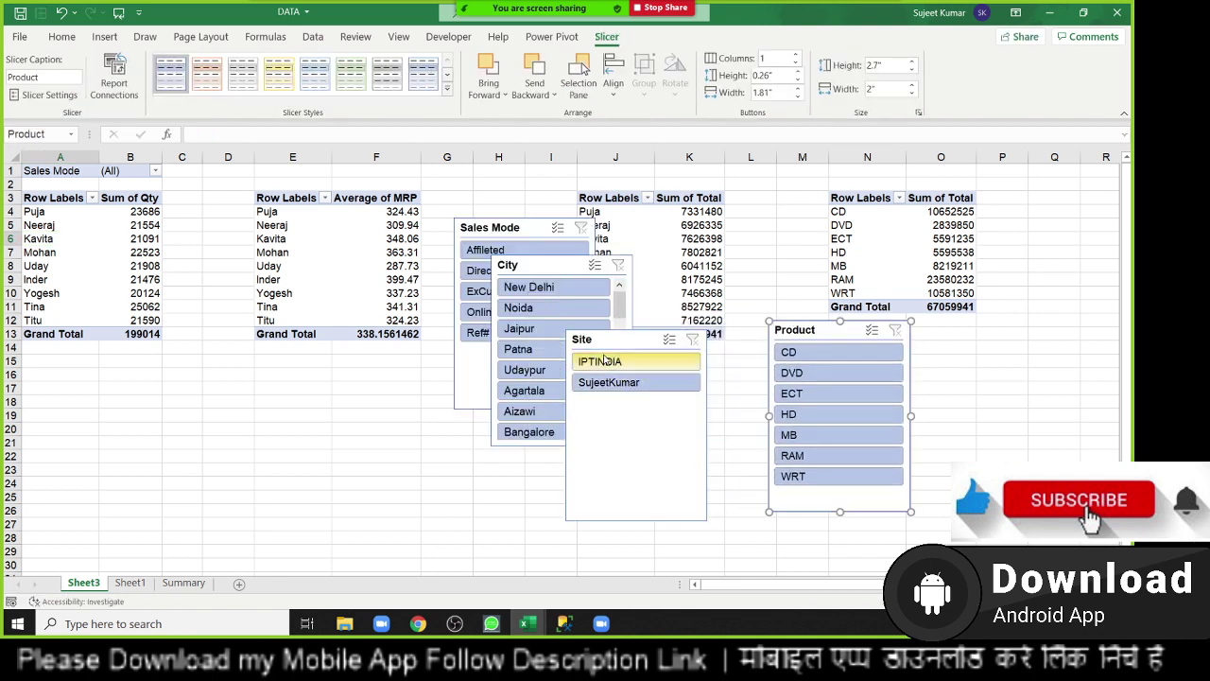
pyautogui.moveTo(615, 339); pyautogui.dragTo(687, 339)
pyautogui.moveTo(543, 275); pyautogui.dragTo(539, 388)
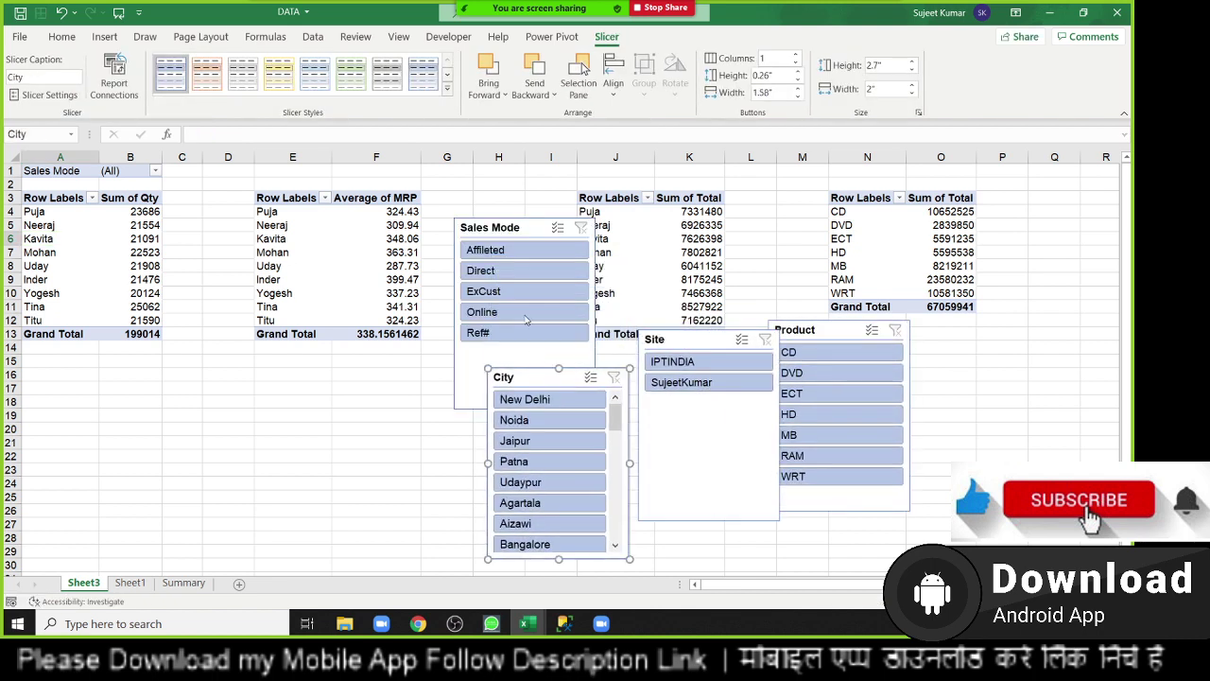
pyautogui.moveTo(501, 231); pyautogui.dragTo(344, 389)
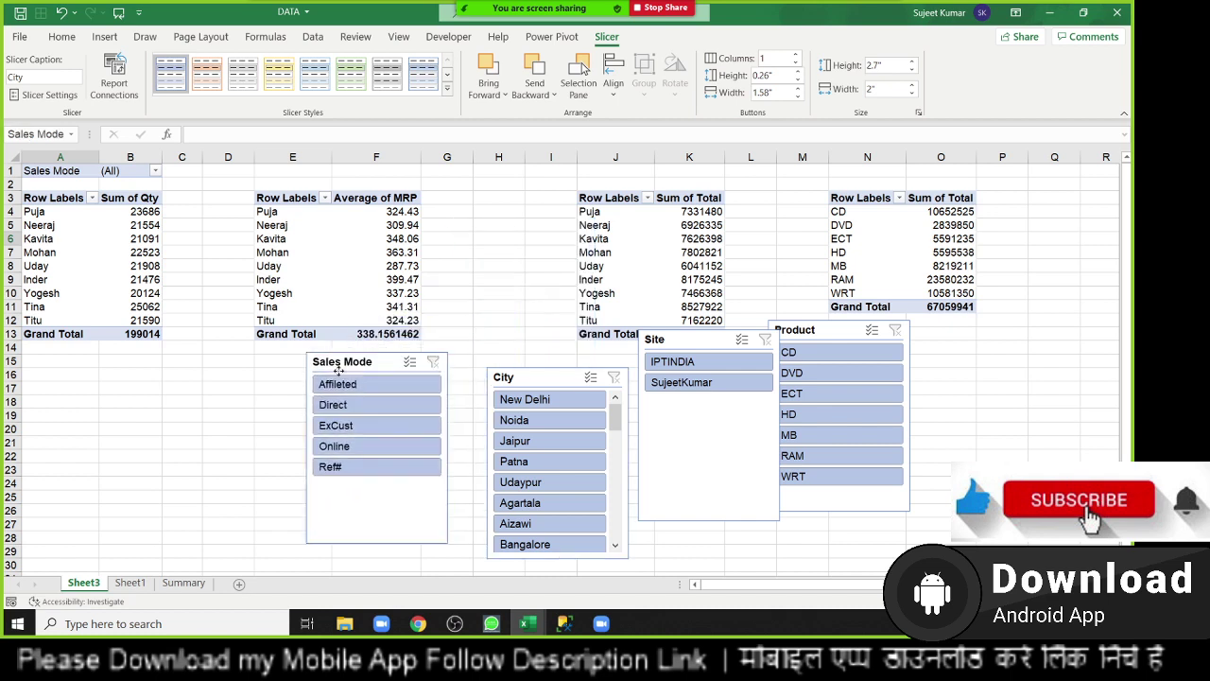
pyautogui.click(150, 400)
# Step: Test filtering by IPTINDIA, CD and Online, clear each filter, and realign the Site and Product slicers
pyautogui.click(695, 362)
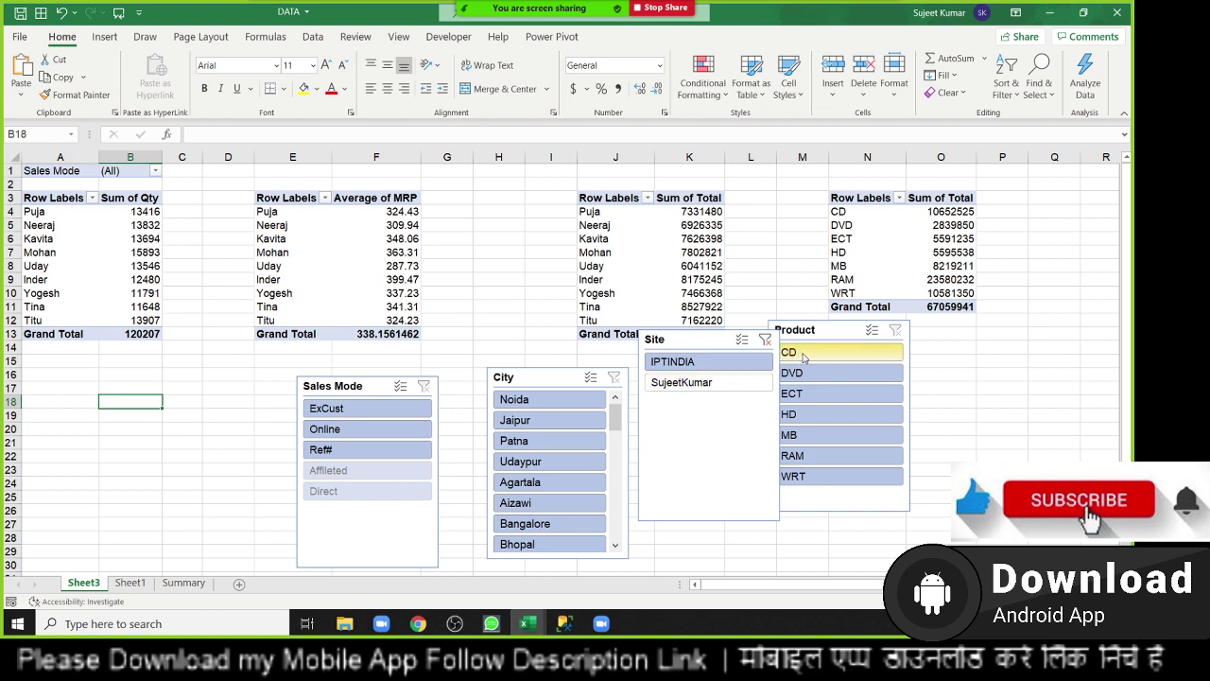
pyautogui.click(792, 357)
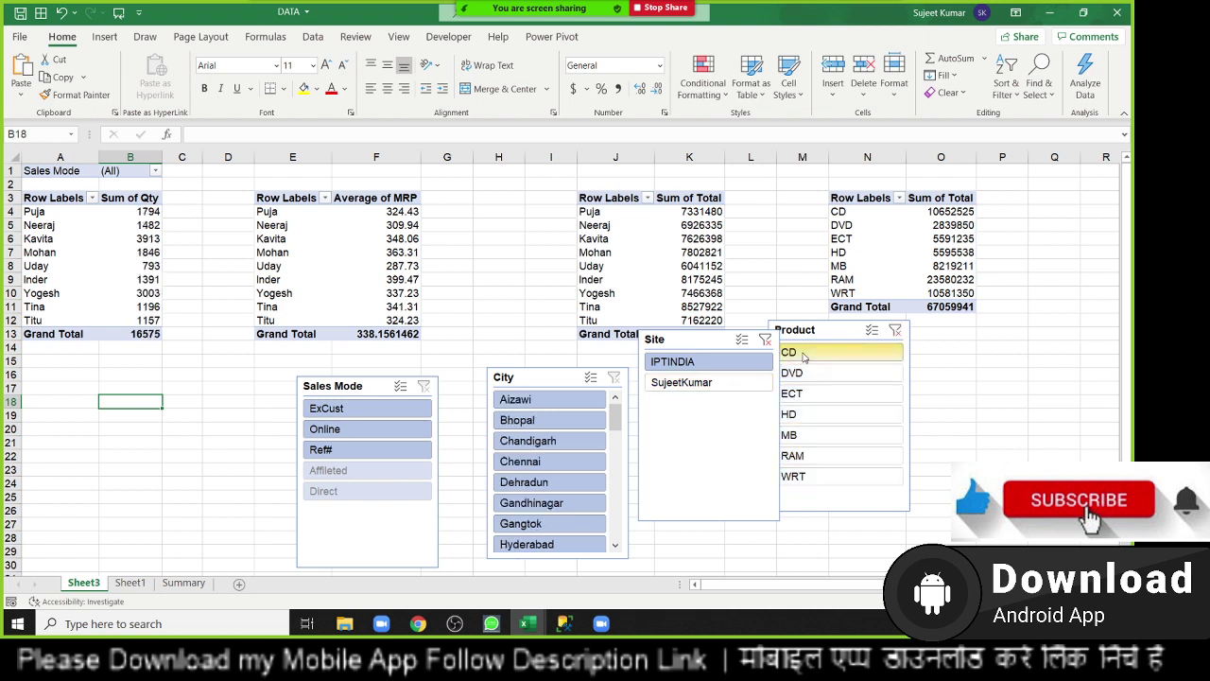
pyautogui.click(326, 428)
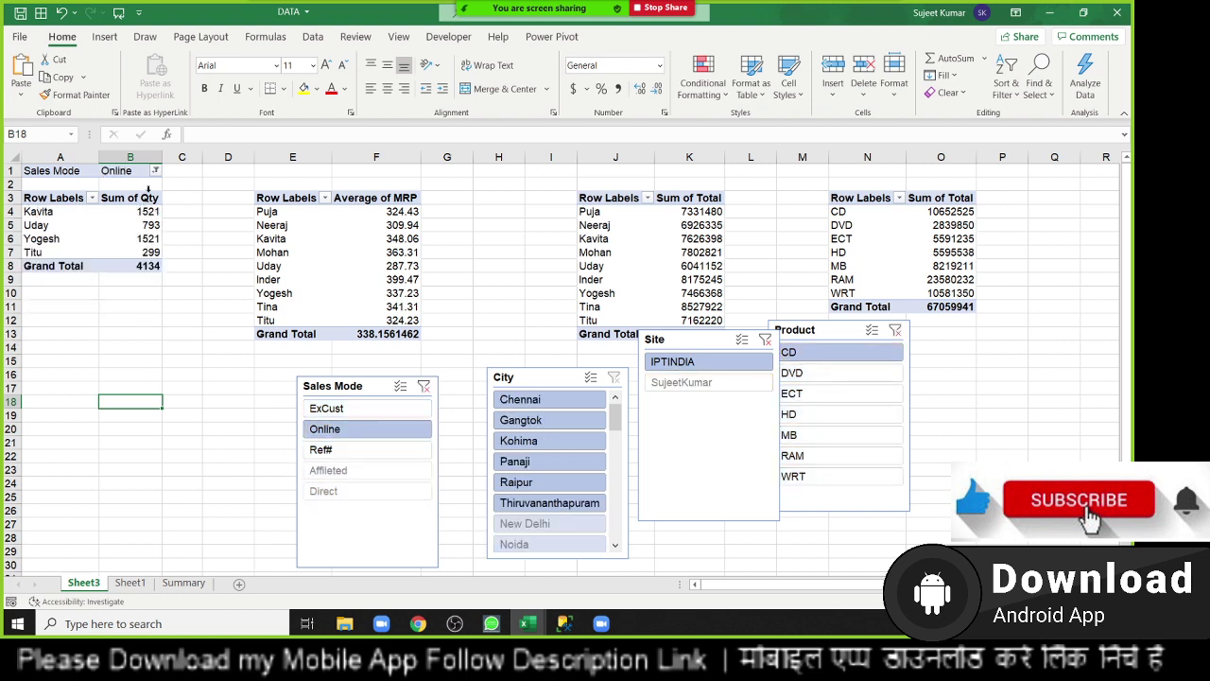
pyautogui.click(423, 386)
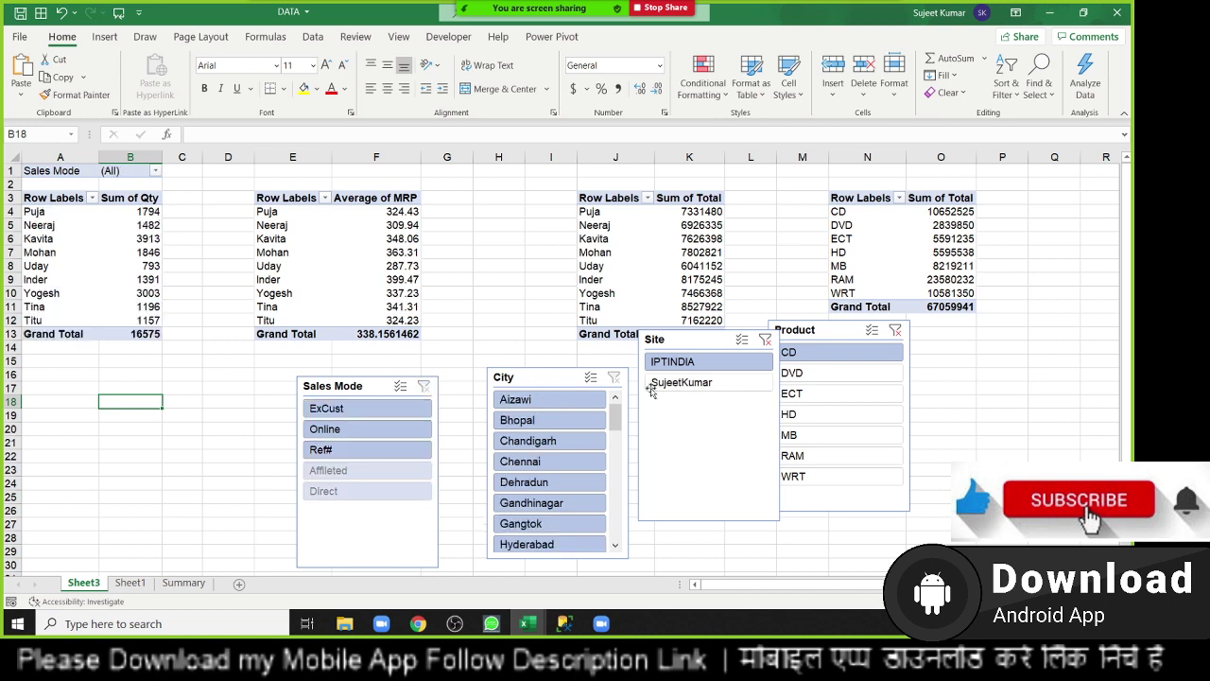
pyautogui.click(765, 338)
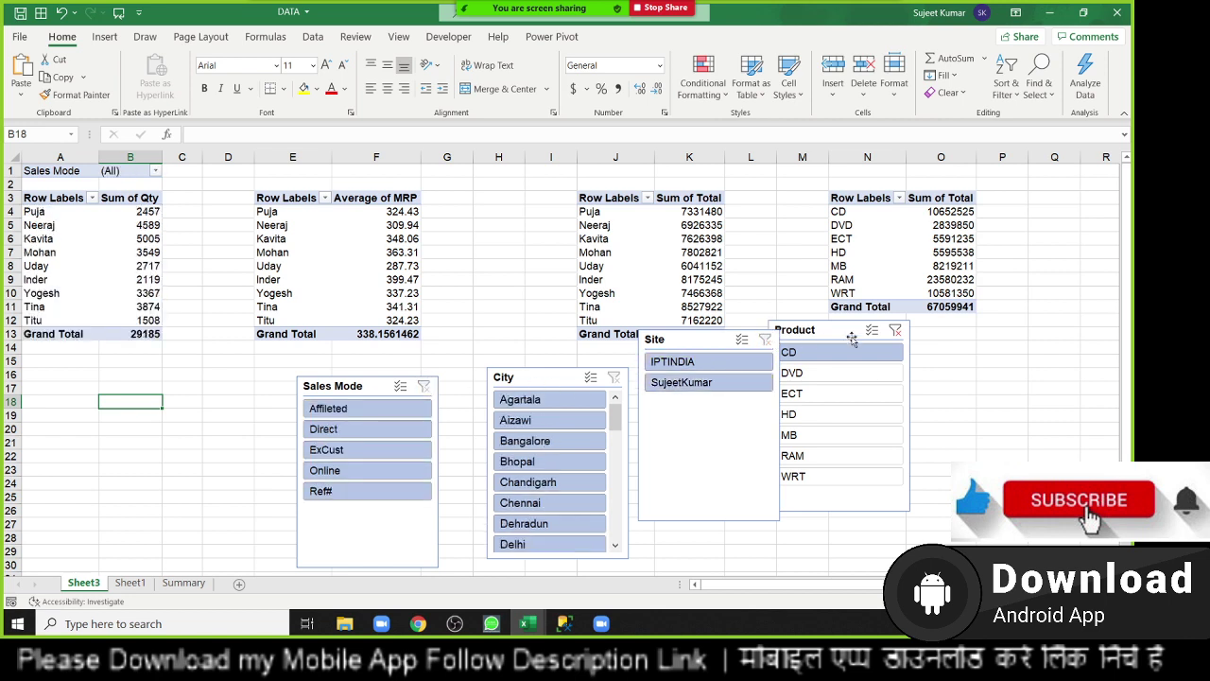
pyautogui.click(896, 331)
pyautogui.moveTo(879, 330); pyautogui.dragTo(895, 369)
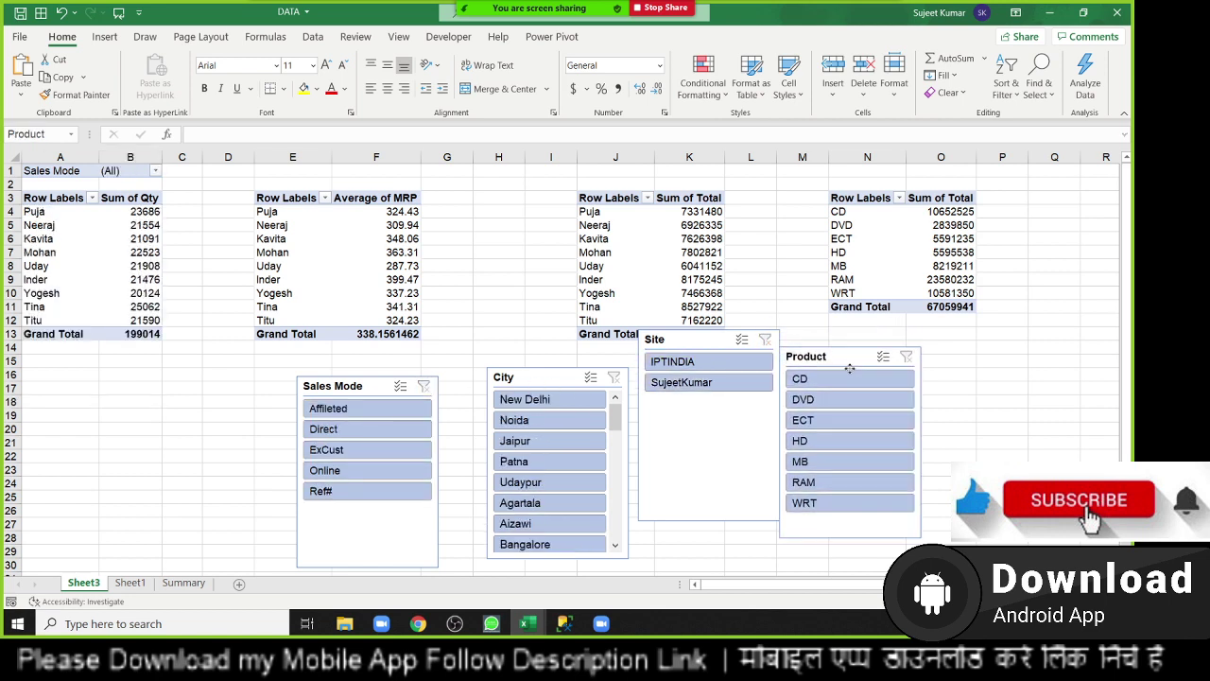
pyautogui.moveTo(707, 349); pyautogui.dragTo(700, 408)
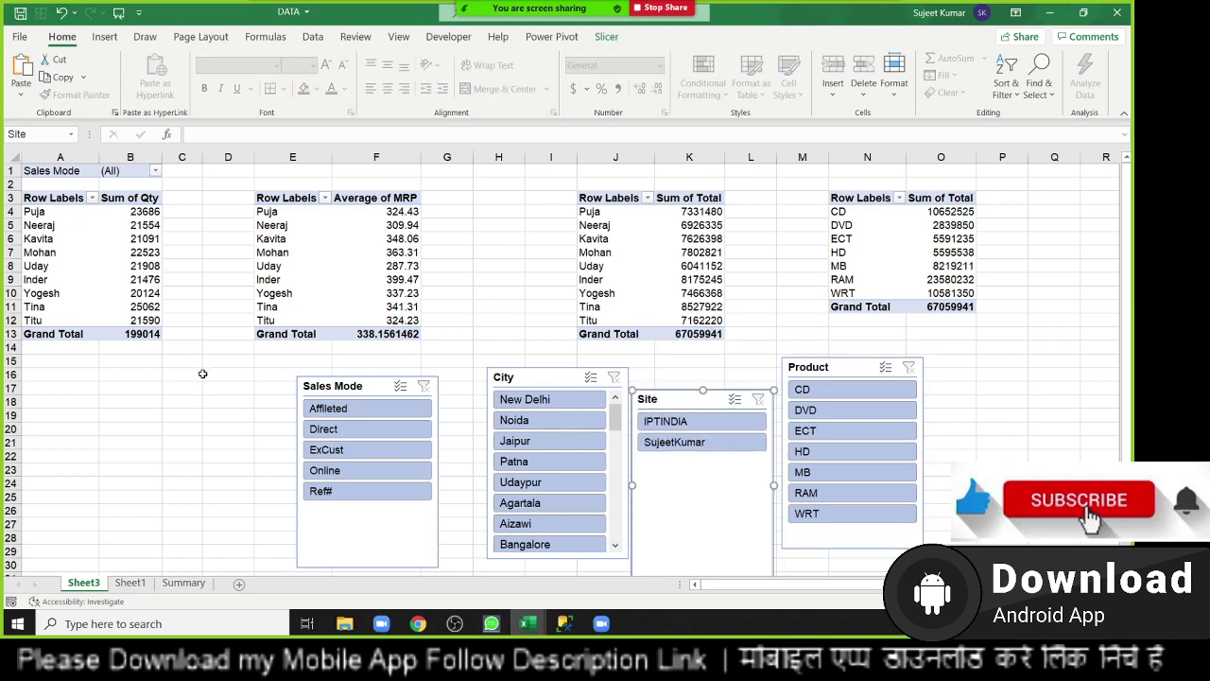
# Step: Confirm the slicer connections for the Sum of Quantity pivot table
pyautogui.click(132, 276)
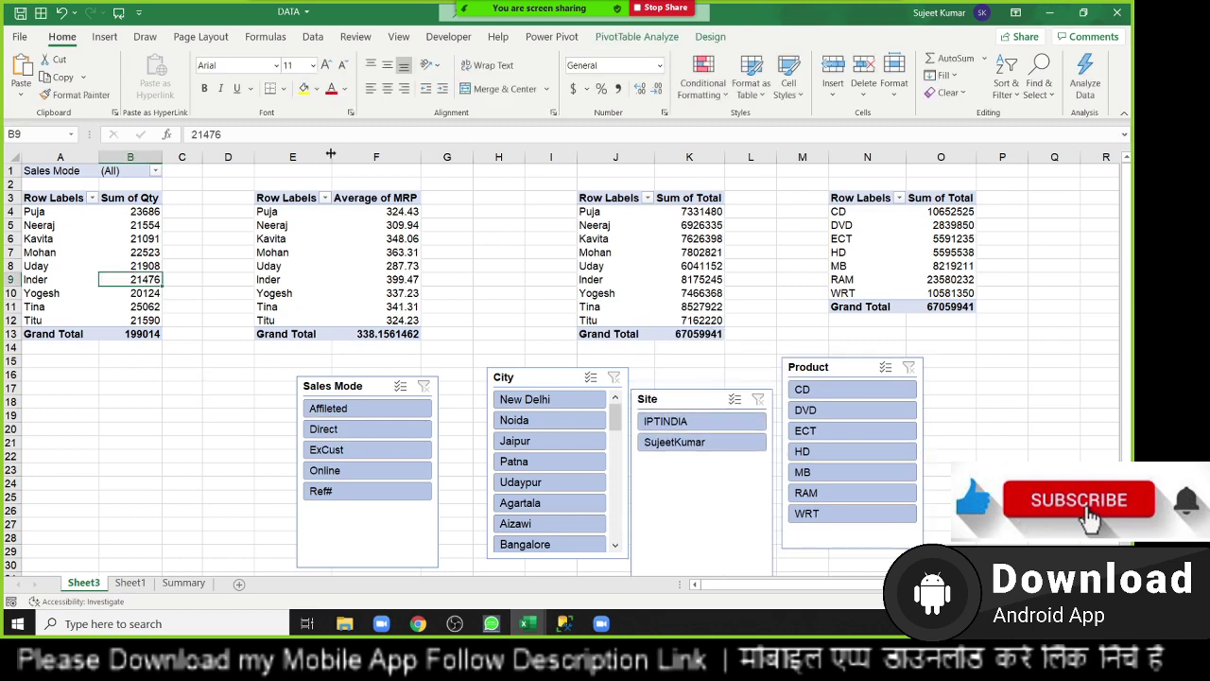
pyautogui.click(631, 36)
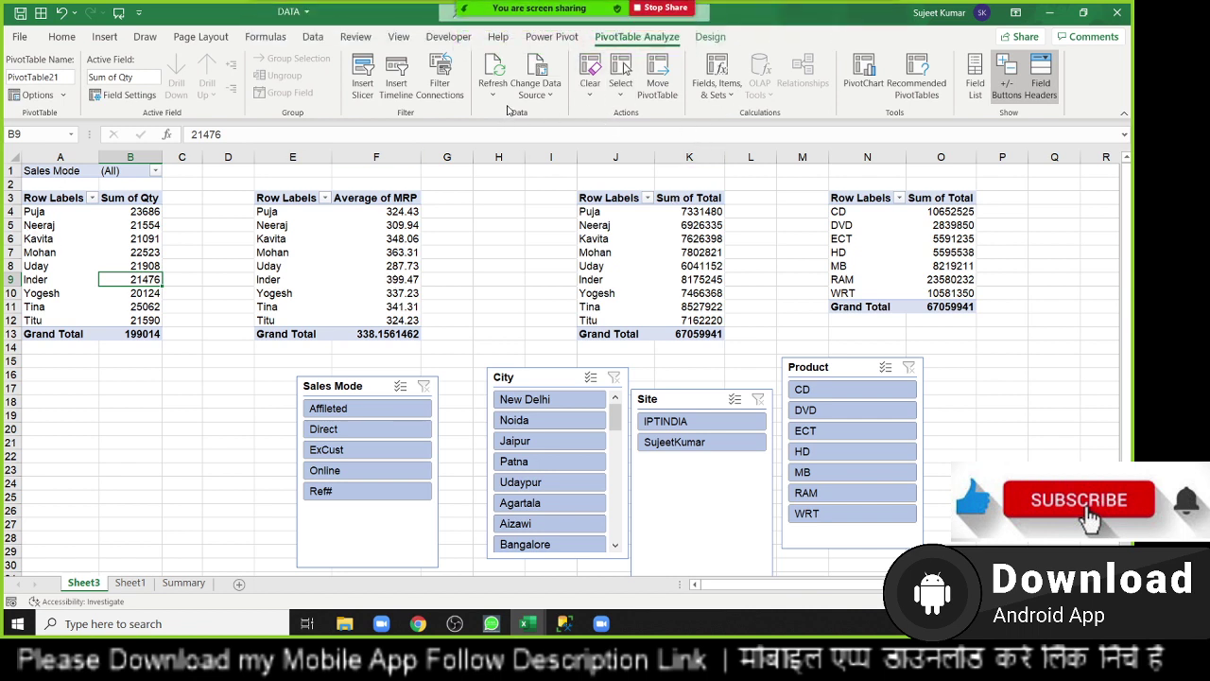
pyautogui.click(444, 90)
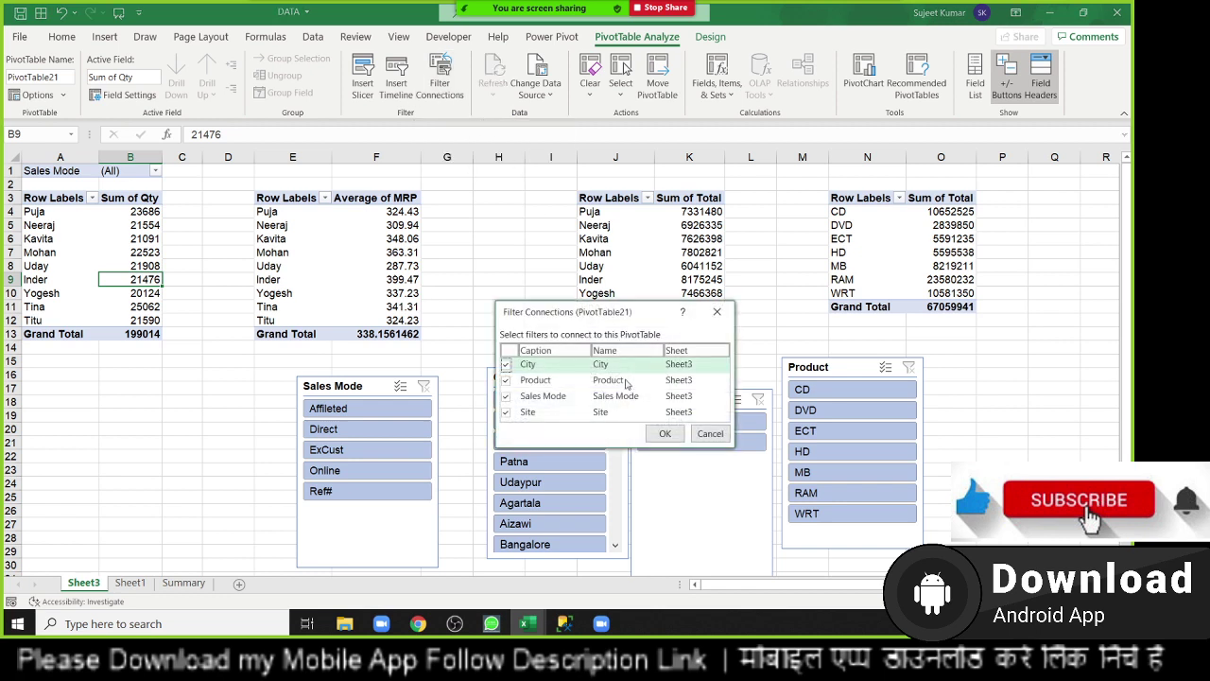
pyautogui.click(666, 433)
# Step: Connect the City, Product, Sales Mode and Site slicers to the Average of MRP pivot table
pyautogui.click(376, 293)
pyautogui.click(440, 85)
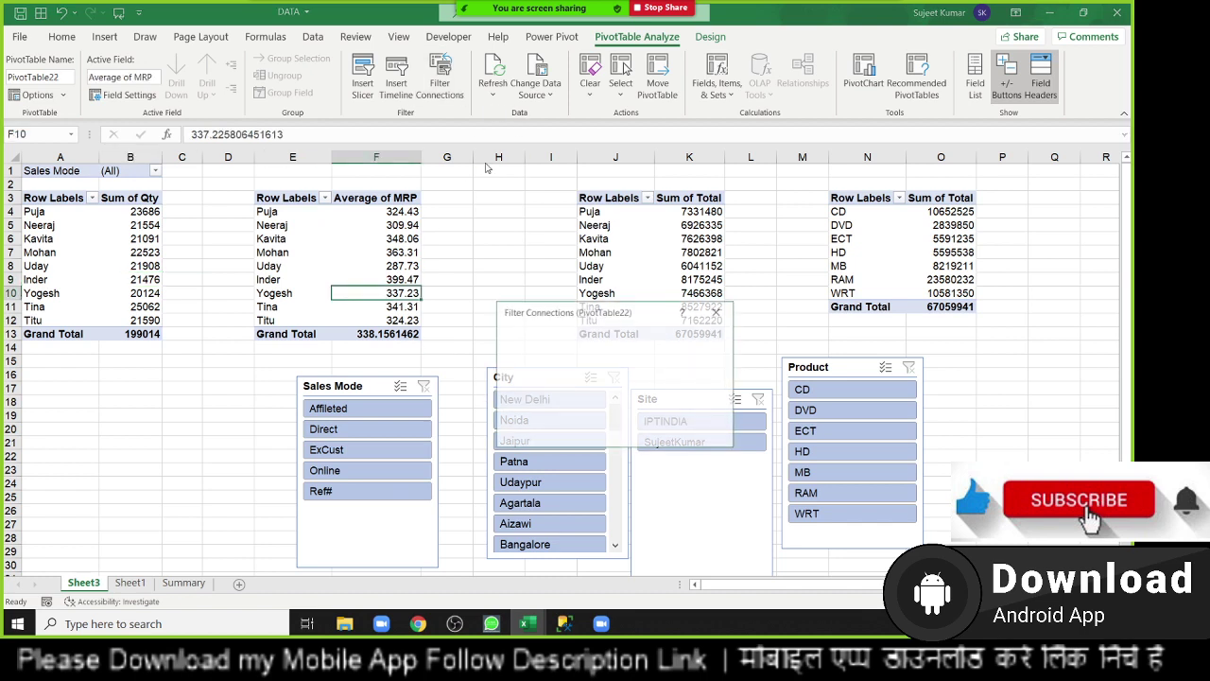
pyautogui.click(505, 365)
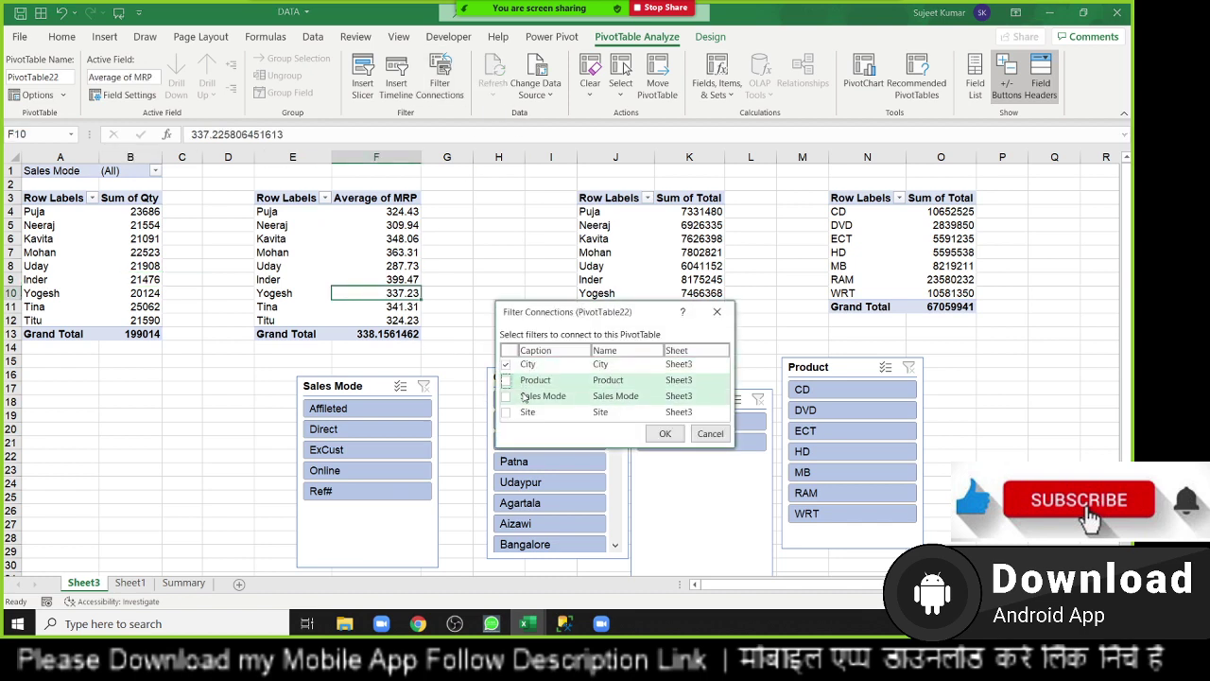
pyautogui.click(506, 380)
pyautogui.click(507, 396)
pyautogui.click(507, 412)
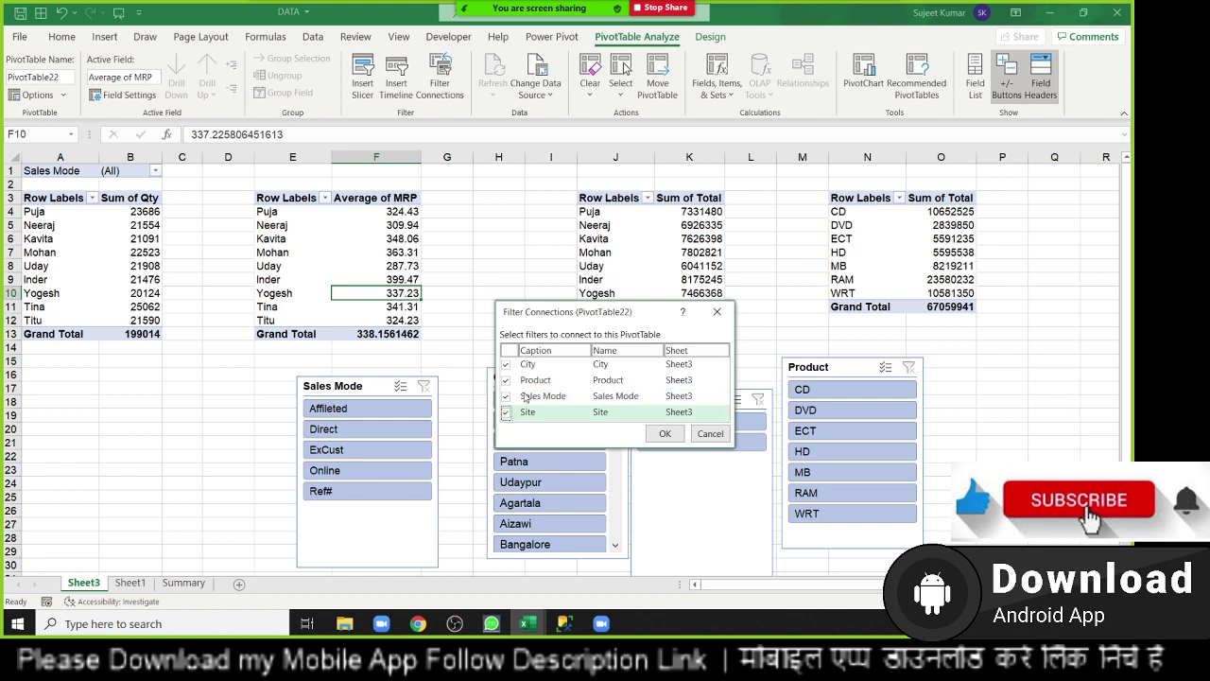
pyautogui.click(664, 433)
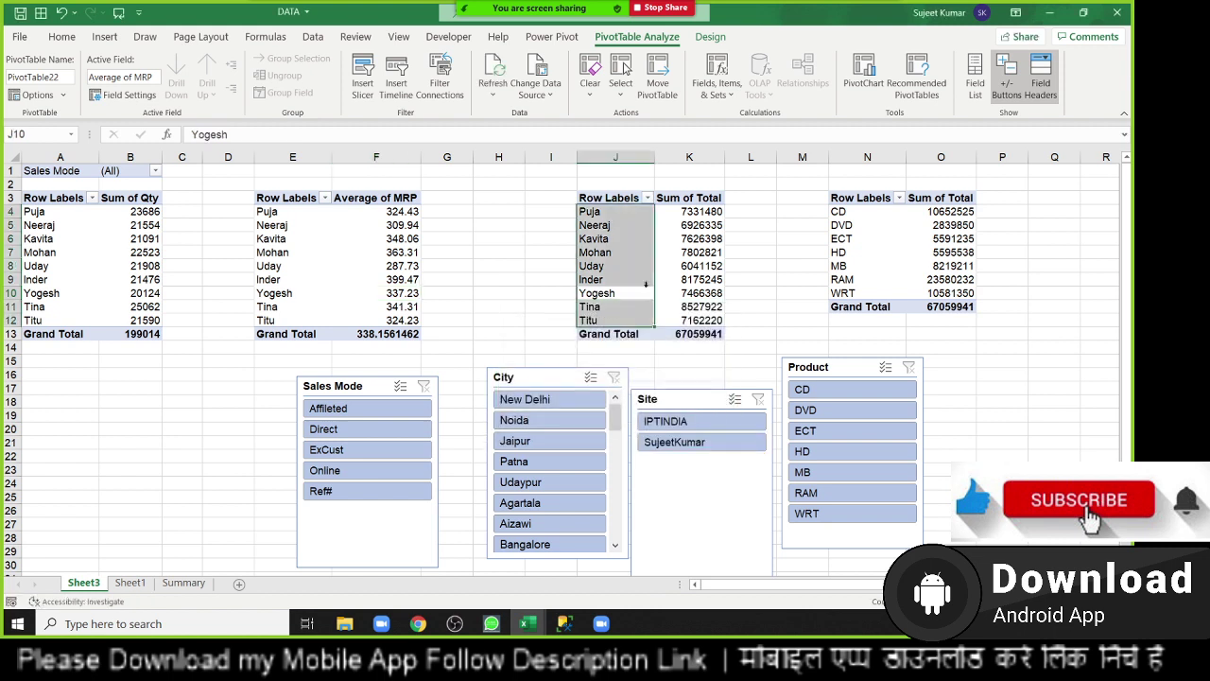
# Step: Connect all four slicers to the Sum of Total pivot table
pyautogui.click(453, 95)
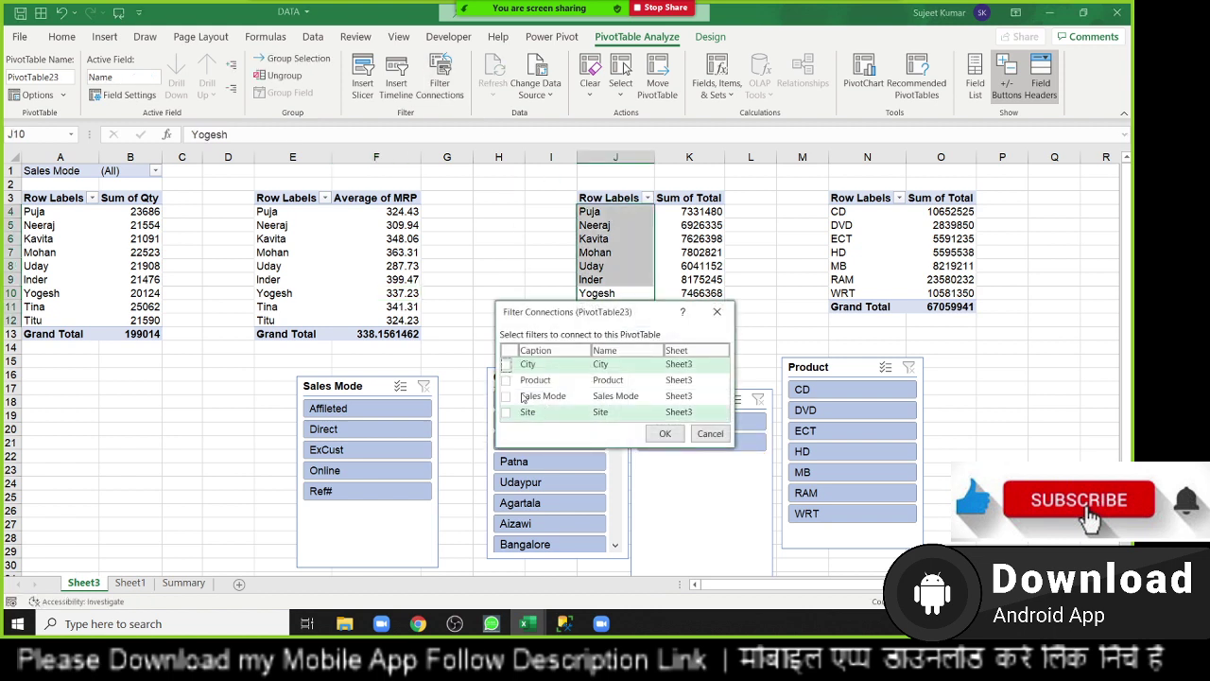
pyautogui.click(505, 365)
pyautogui.click(506, 380)
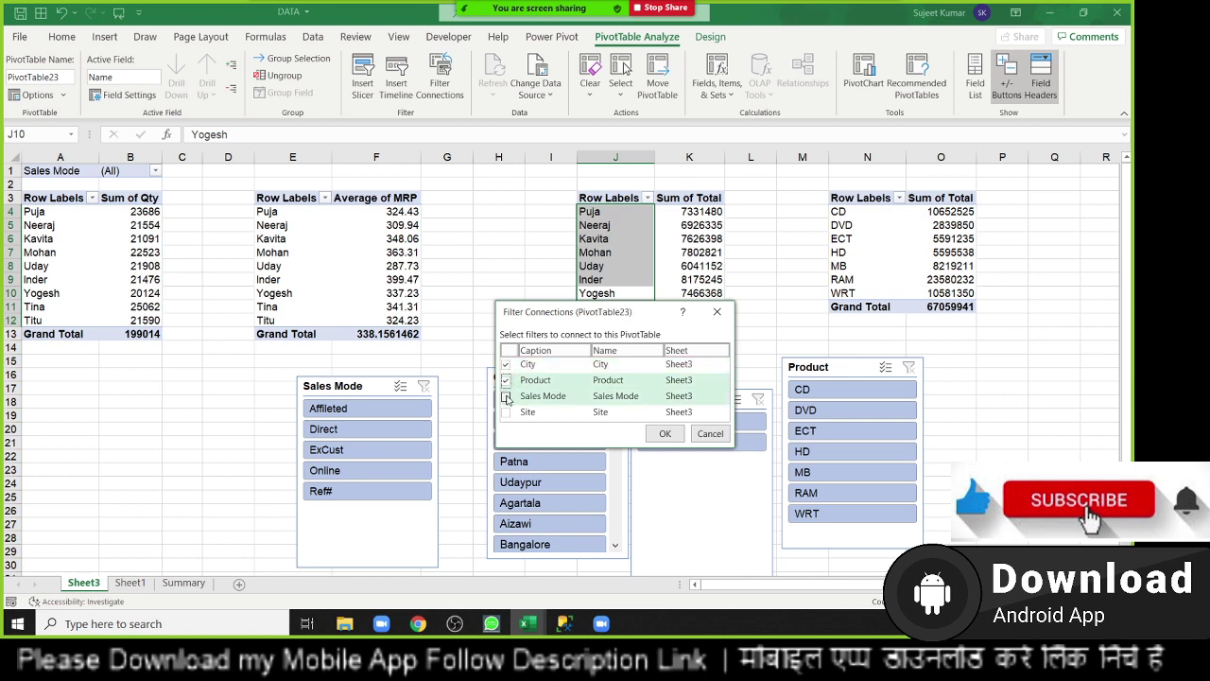
pyautogui.click(506, 396)
pyautogui.click(506, 412)
pyautogui.click(664, 433)
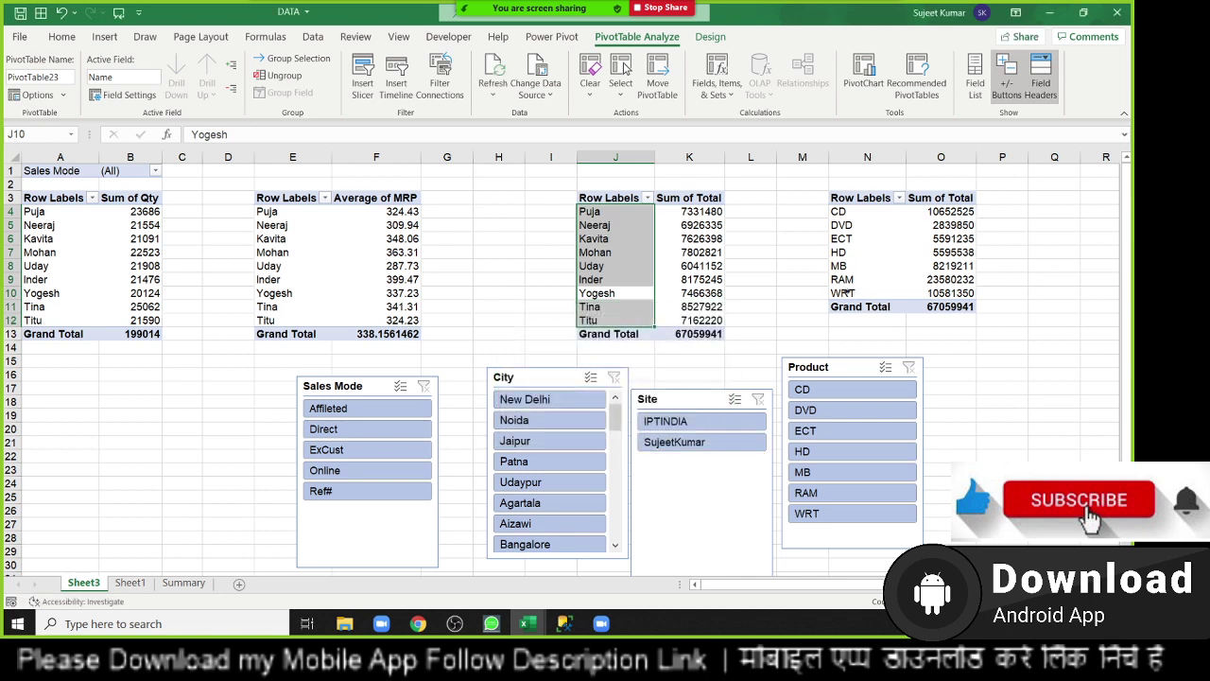
# Step: Connect all four slicers to the product totals pivot table
pyautogui.click(453, 95)
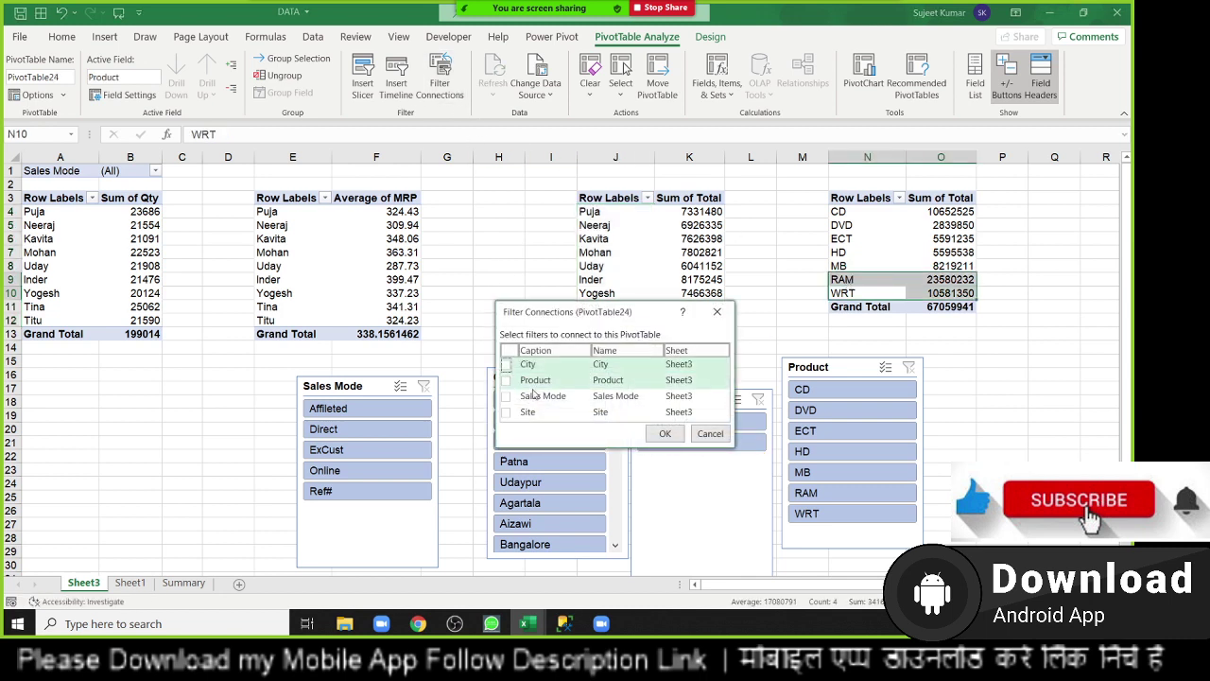
pyautogui.click(506, 365)
pyautogui.click(505, 380)
pyautogui.click(506, 396)
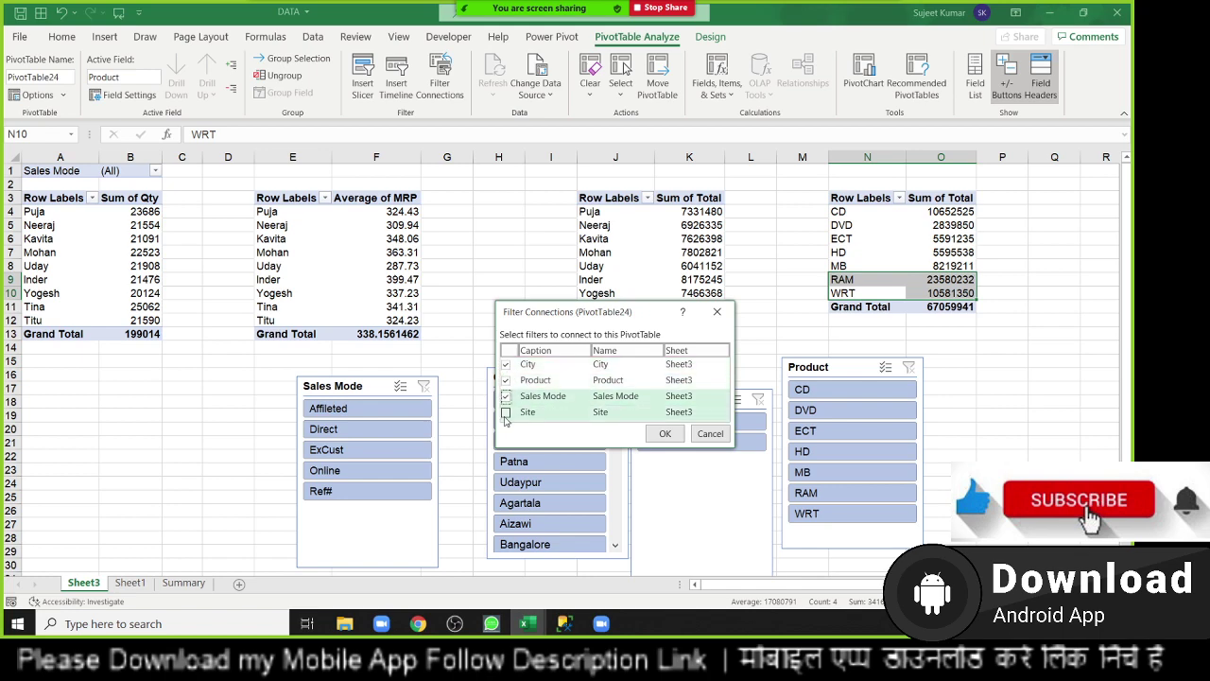
pyautogui.click(505, 412)
pyautogui.click(663, 434)
# Step: Test the linked filters with Affileted sales mode and Jaipur, then clear the city filter
pyautogui.click(964, 440)
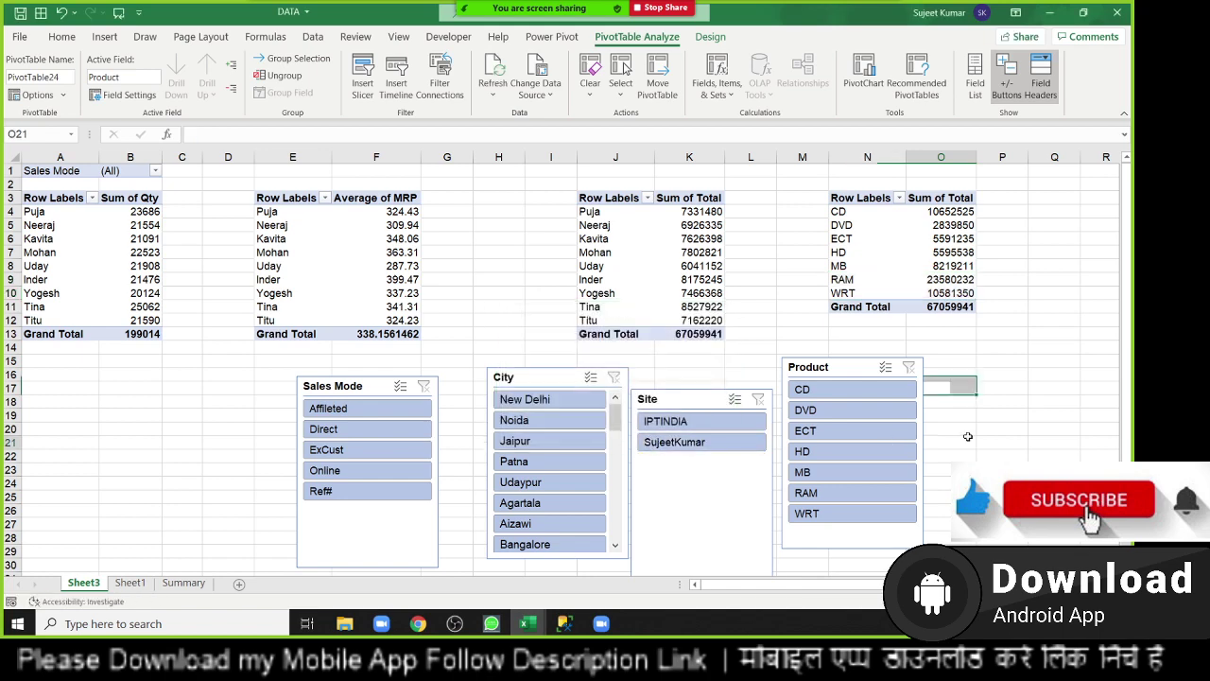
pyautogui.click(343, 413)
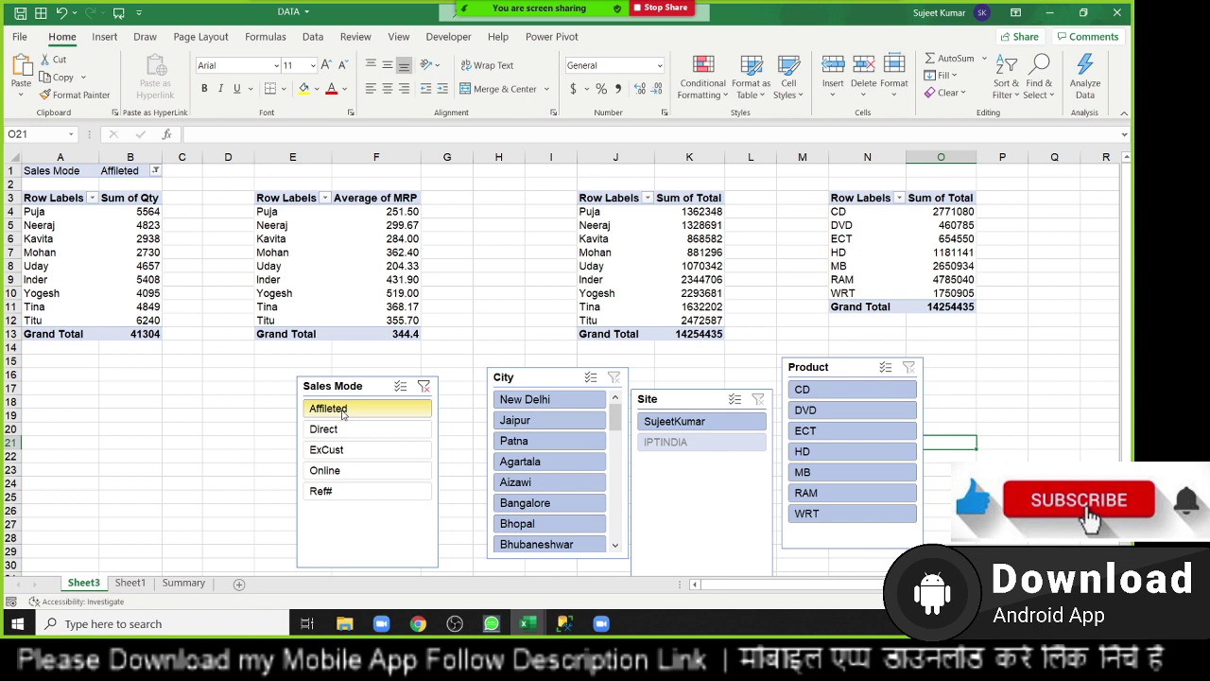
pyautogui.click(529, 420)
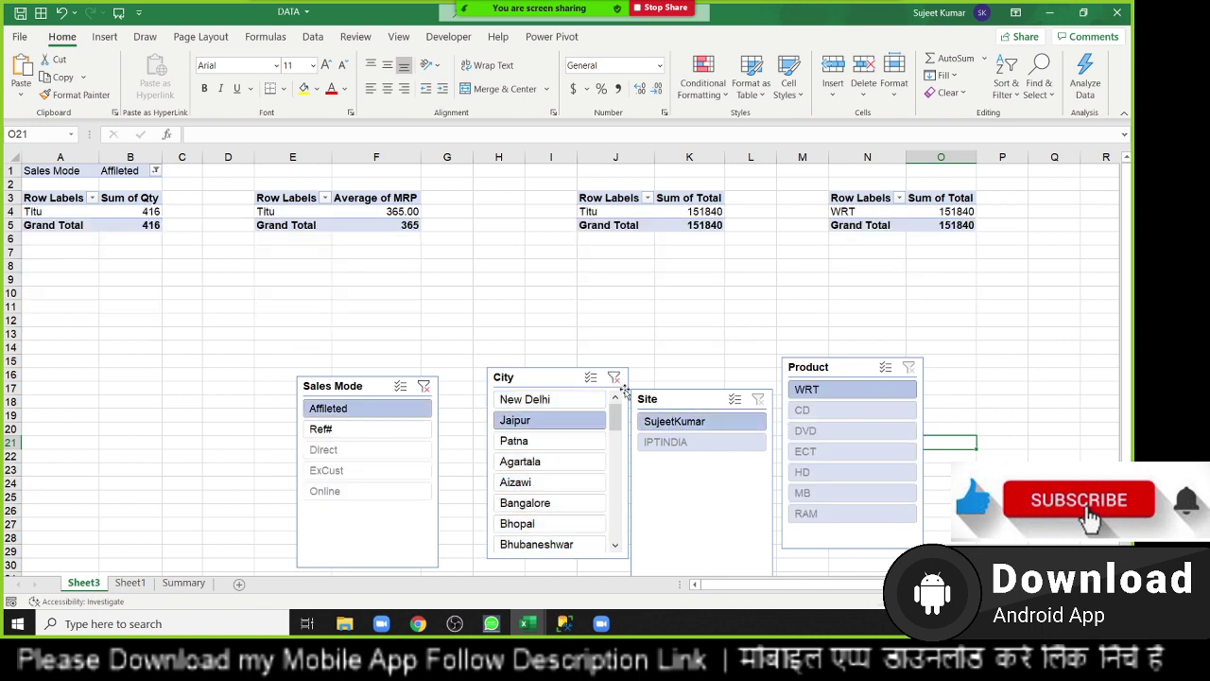
pyautogui.click(614, 377)
# Step: Clear the Sales Mode filter, then select all four slicers and cut them with Ctrl+X
pyautogui.click(423, 386)
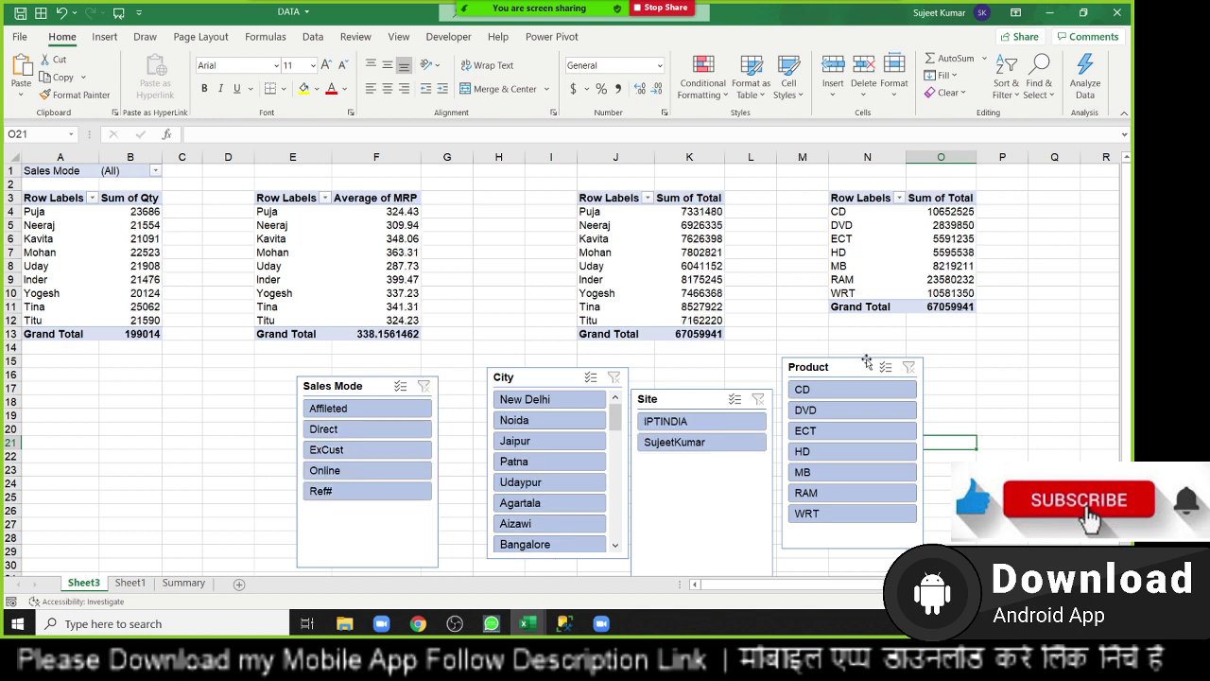
pyautogui.moveTo(866, 363); pyautogui.dragTo(860, 368)
pyautogui.keyDown('ctrl'); pyautogui.click(719, 401); pyautogui.keyUp('ctrl')
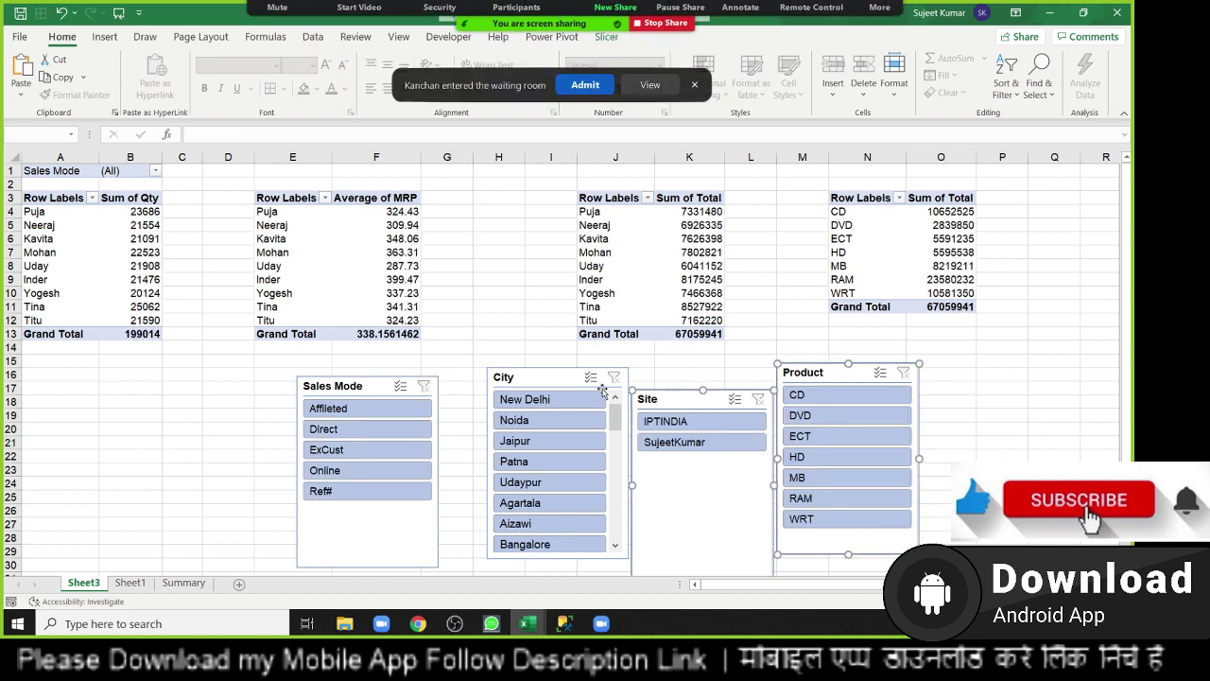
pyautogui.keyDown('ctrl'); pyautogui.click(553, 378); pyautogui.keyUp('ctrl')
pyautogui.keyDown('ctrl'); pyautogui.click(358, 388); pyautogui.keyUp('ctrl')
pyautogui.click(616, 85)
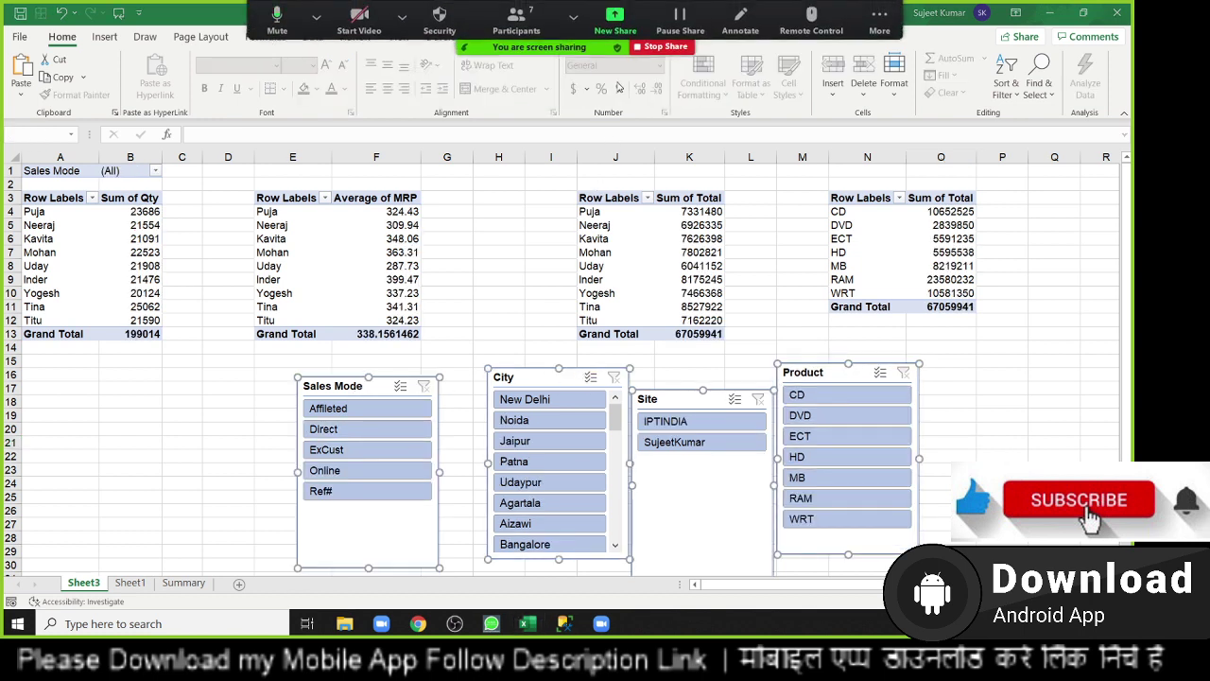
pyautogui.hotkey('ctrl', 'x')
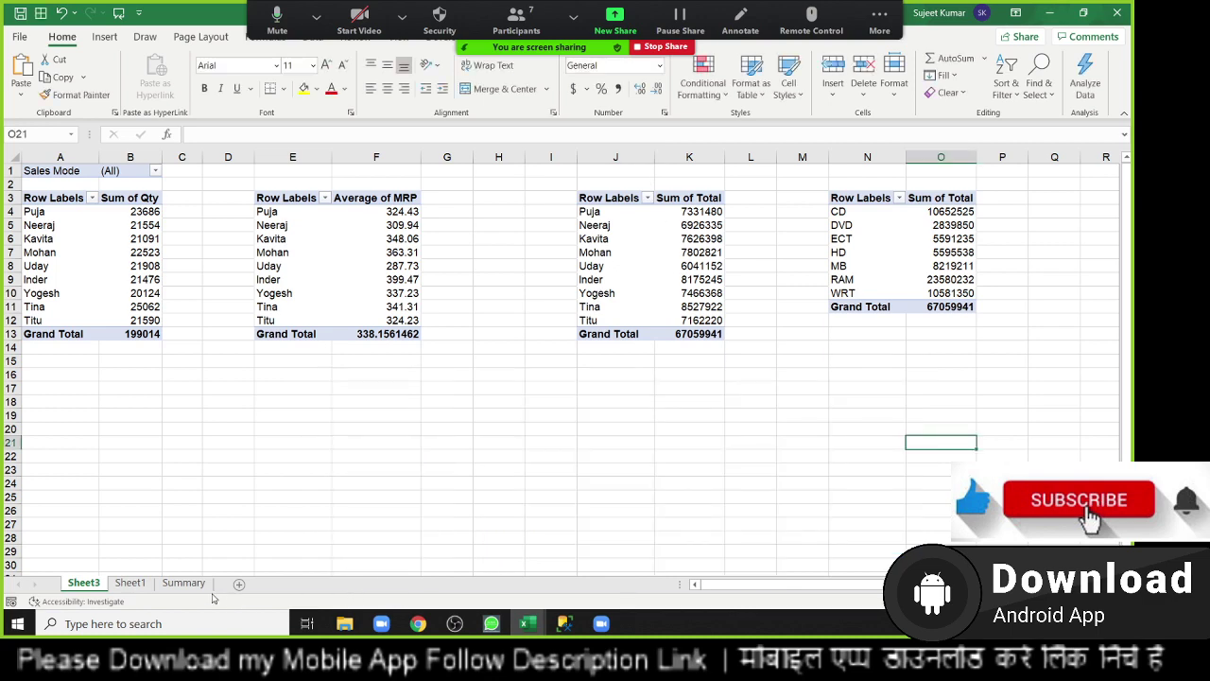
# Step: Paste the slicers onto the Summary sheet at cell Q12
pyautogui.click(183, 582)
pyautogui.click(878, 313)
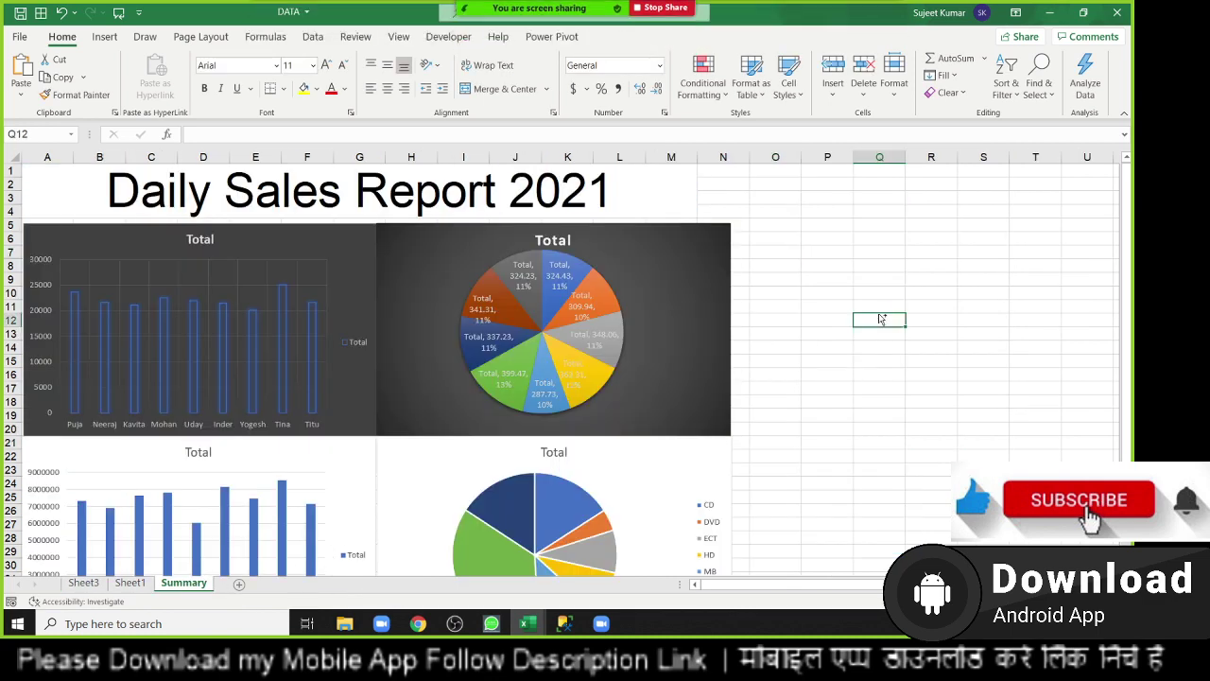
pyautogui.hotkey('ctrl', 'v')
pyautogui.click(840, 285)
# Step: Move the Sales Mode slicer up beside the title and make it shorter and narrower
pyautogui.moveTo(888, 336); pyautogui.dragTo(766, 176)
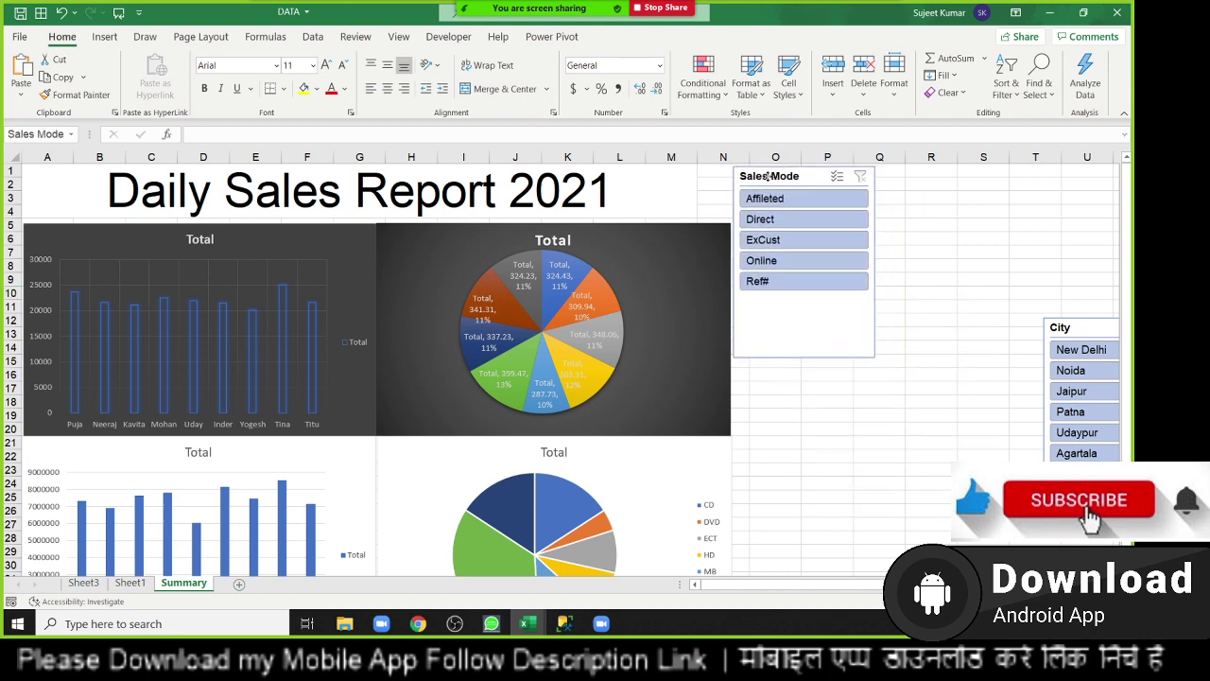
pyautogui.click(879, 504)
pyautogui.click(808, 344)
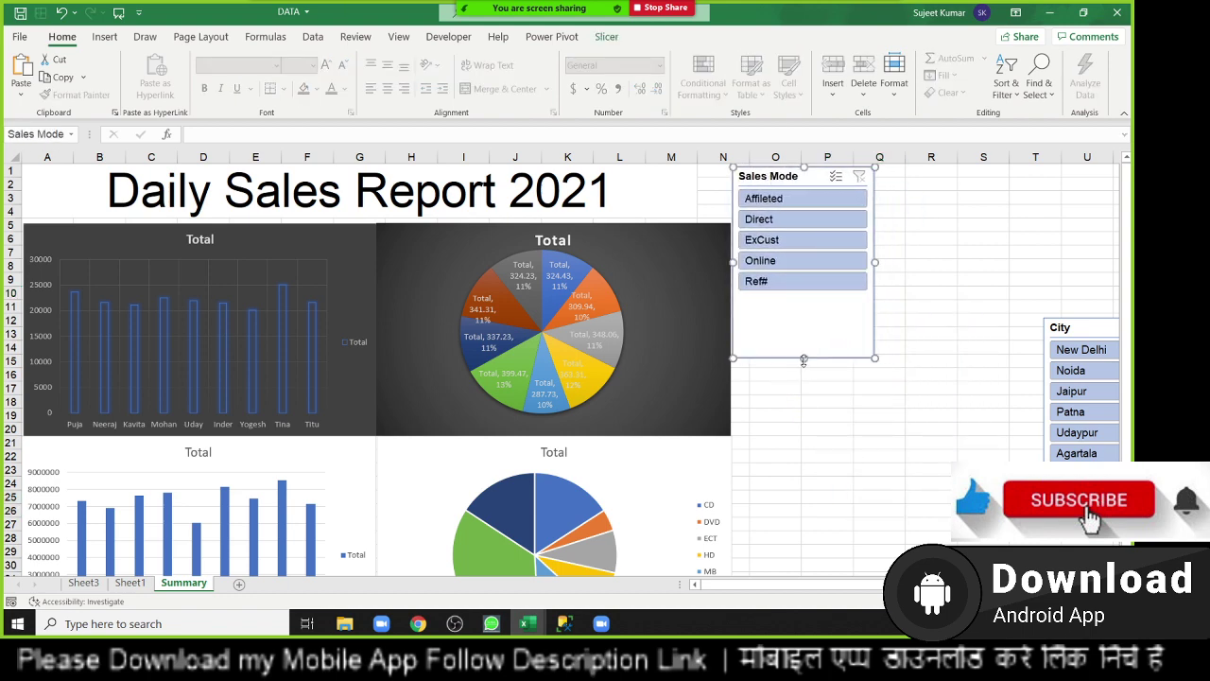
pyautogui.moveTo(804, 360); pyautogui.dragTo(804, 298)
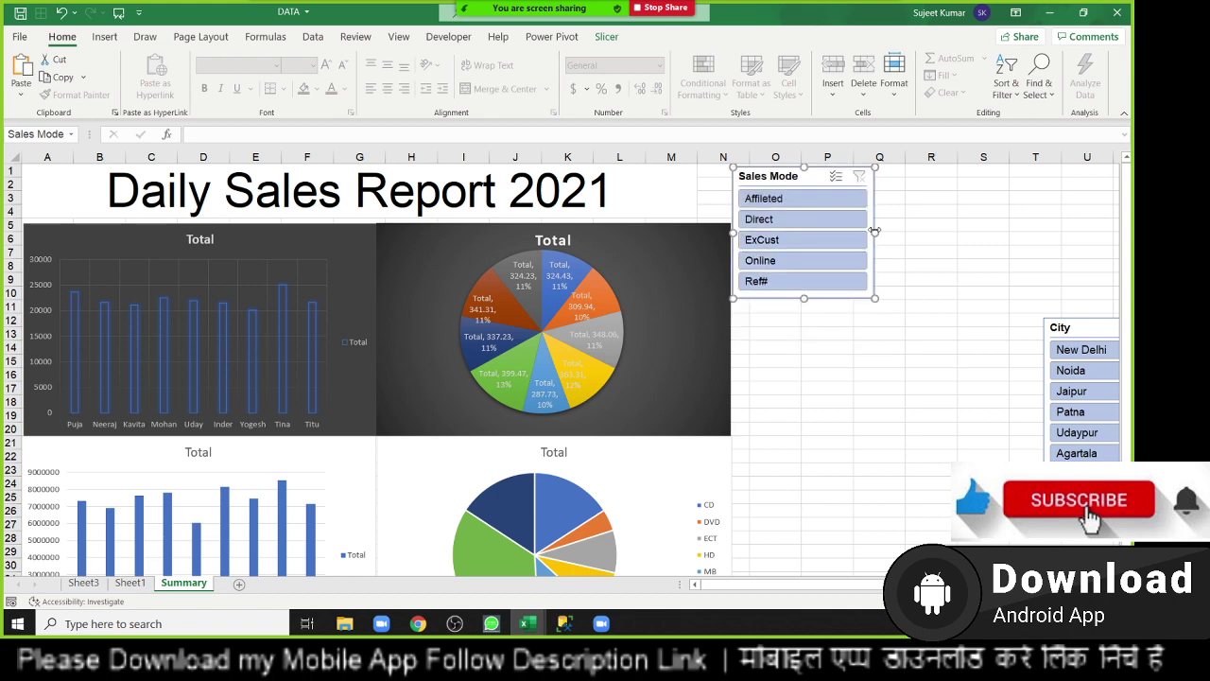
pyautogui.moveTo(874, 230); pyautogui.dragTo(823, 231)
pyautogui.click(872, 398)
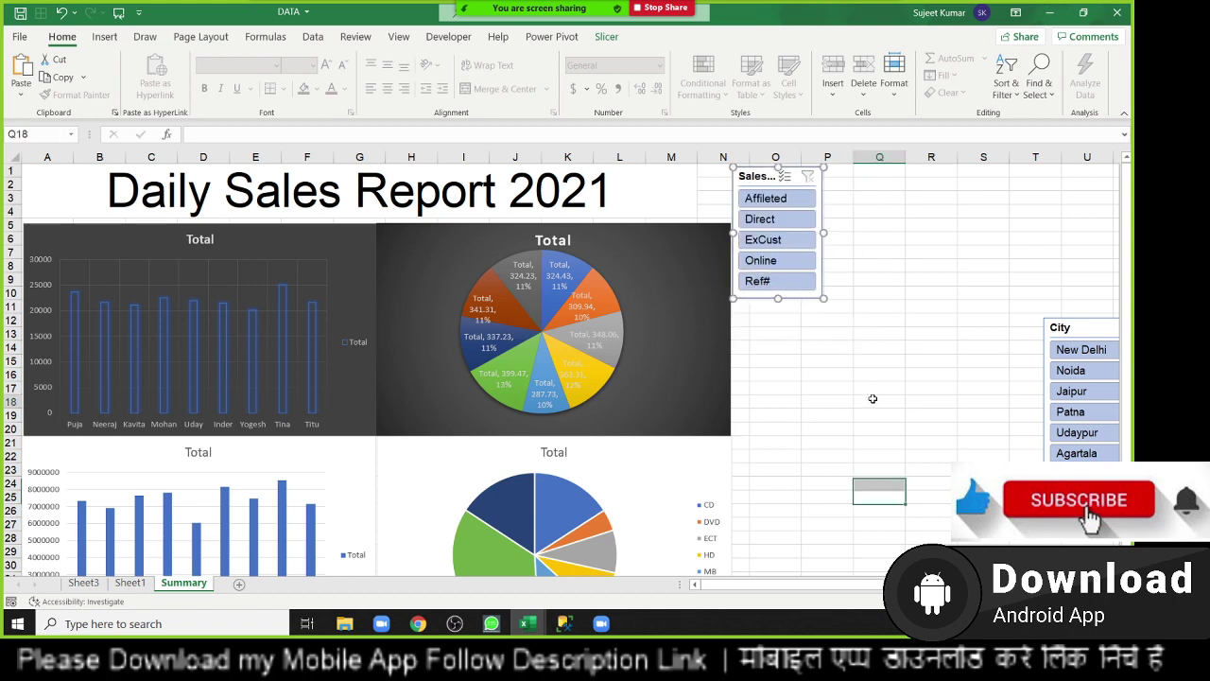
# Step: Place the City slicer below Sales Mode and lengthen it
pyautogui.moveTo(1058, 327); pyautogui.dragTo(748, 308)
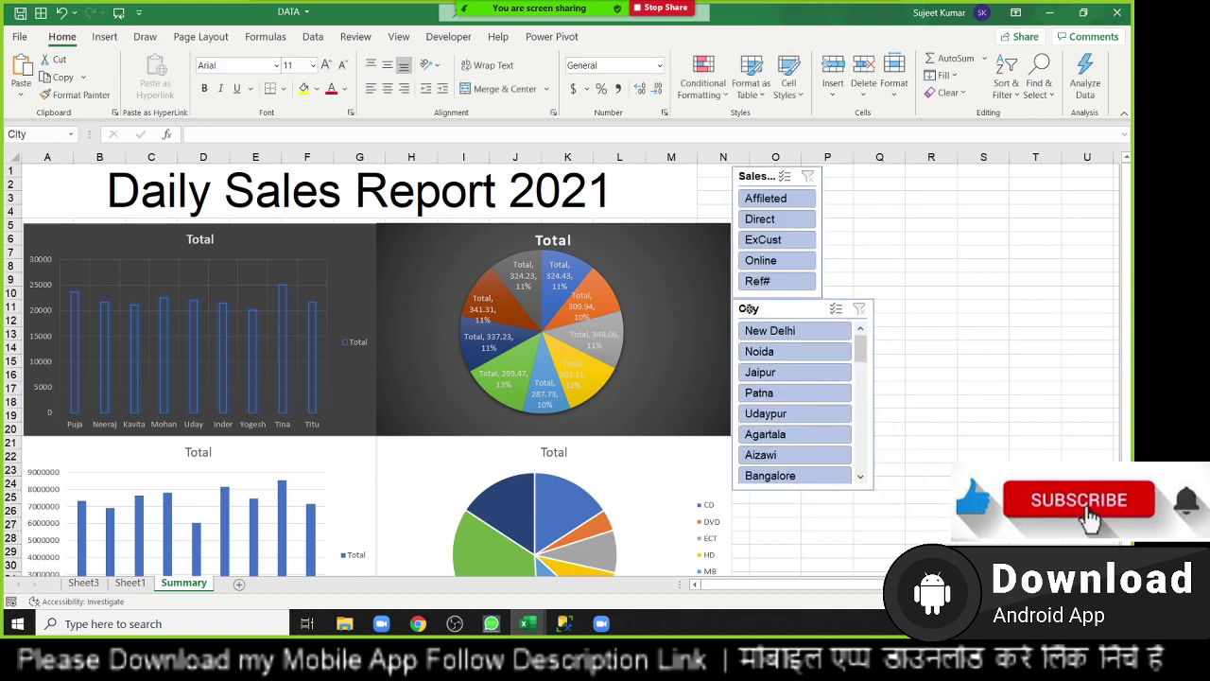
pyautogui.moveTo(804, 491); pyautogui.dragTo(799, 559)
pyautogui.click(979, 407)
pyautogui.scroll(3, 978, 406)
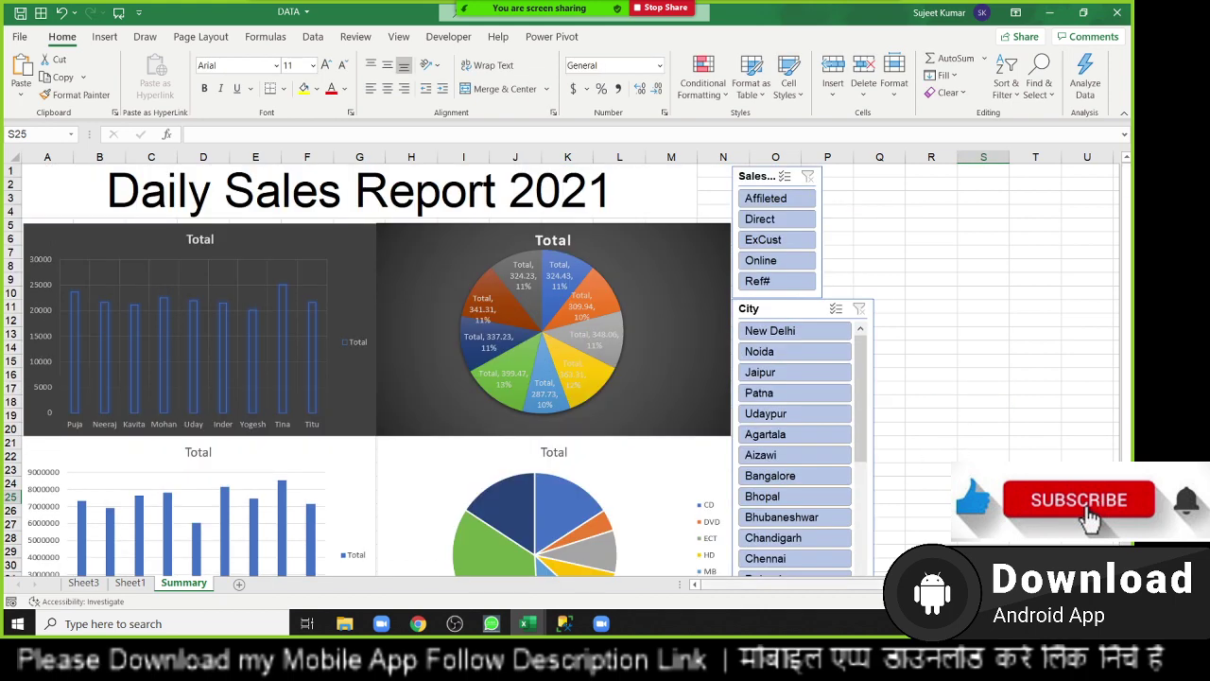
pyautogui.hscroll(1, 567, 369)
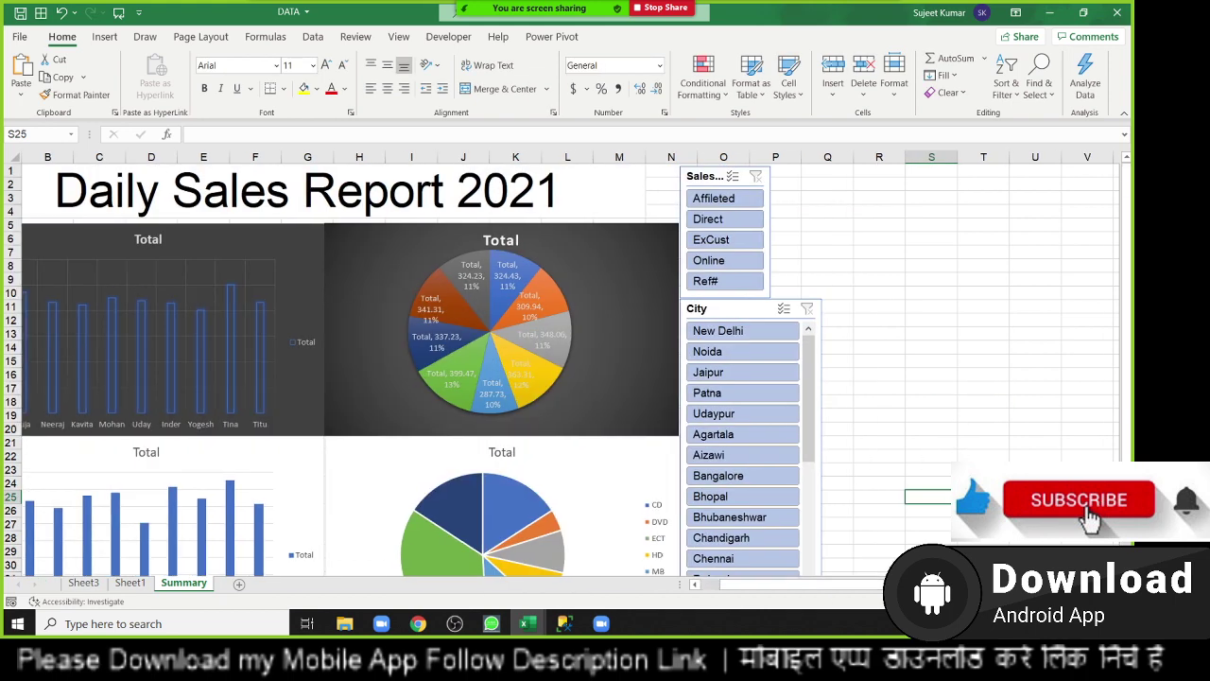
pyautogui.hscroll(2, 1000, 452)
pyautogui.hscroll(2, 999, 452)
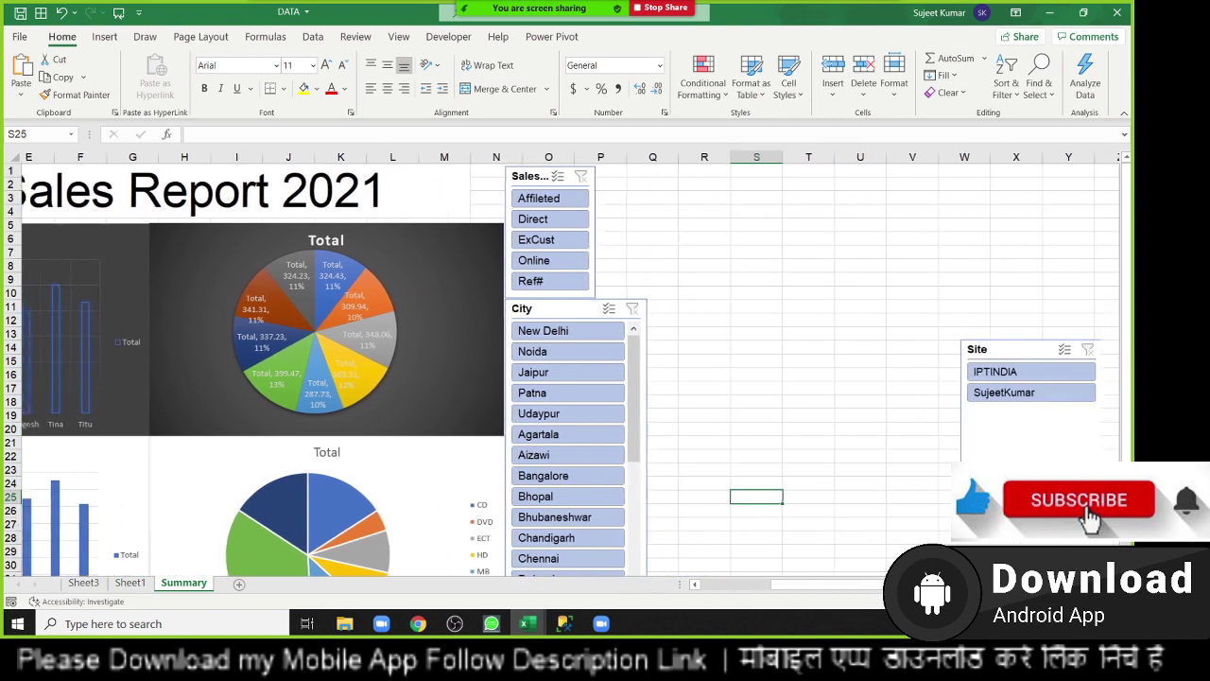
pyautogui.hscroll(2, 999, 452)
# Step: Move the Site slicer beside Sales Mode at row 1, then move the Product slicer below it and shrink it
pyautogui.moveTo(968, 523)
pyautogui.mouseDown()
pyautogui.moveTo(786, 433)
pyautogui.moveTo(784, 320)
pyautogui.mouseUp()
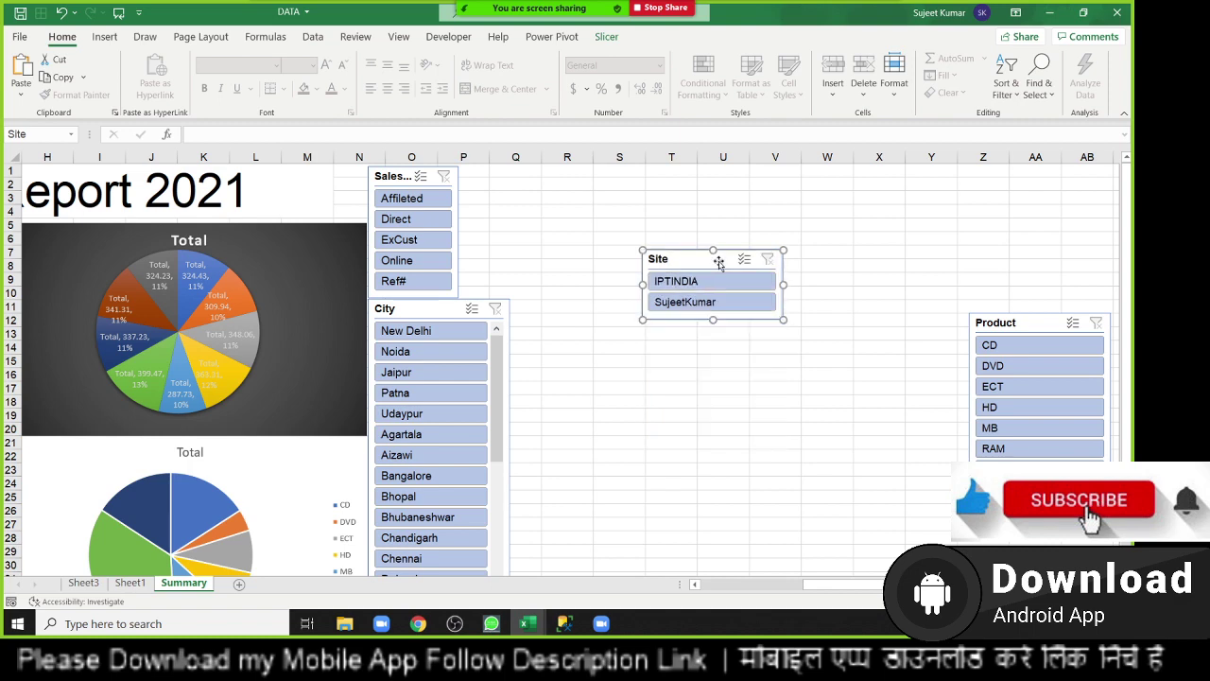
pyautogui.moveTo(715, 257); pyautogui.dragTo(534, 174)
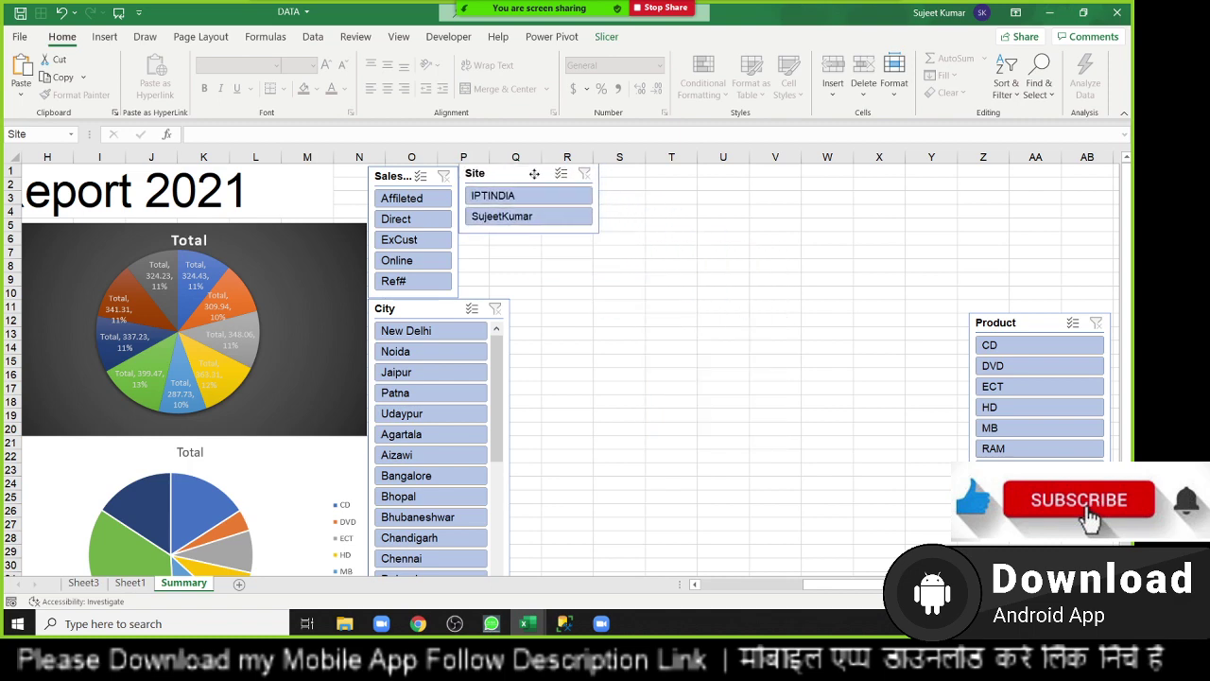
pyautogui.moveTo(691, 287); pyautogui.dragTo(580, 259)
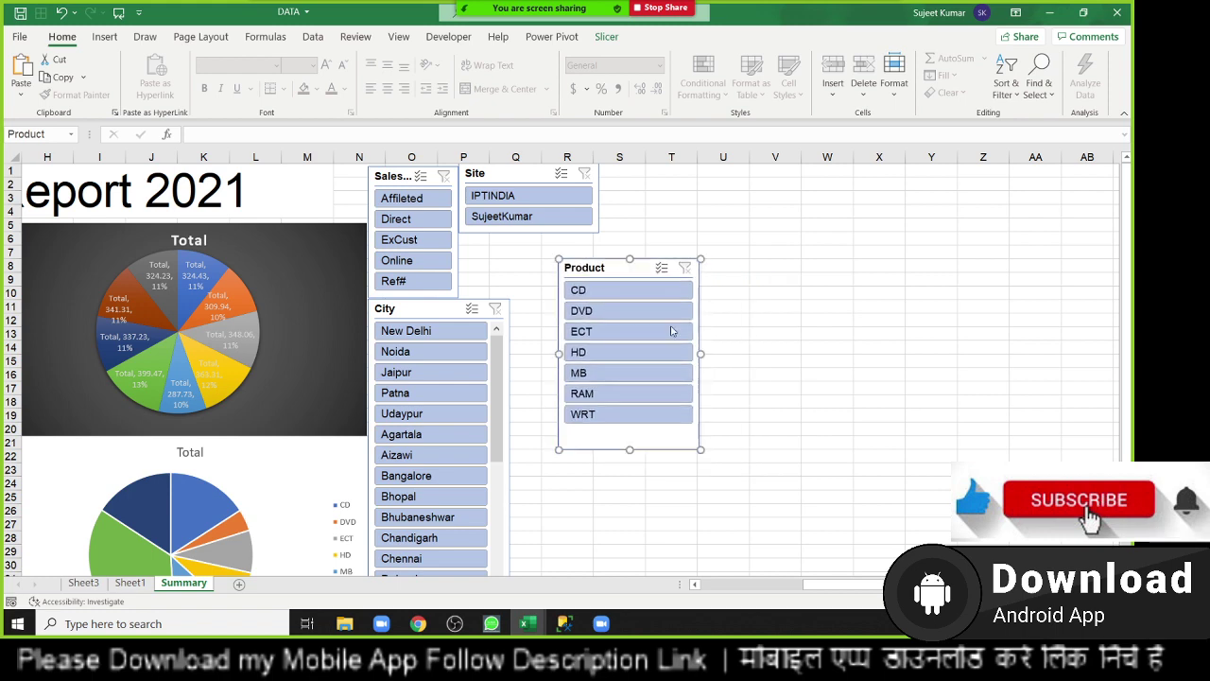
pyautogui.moveTo(701, 446); pyautogui.dragTo(674, 338)
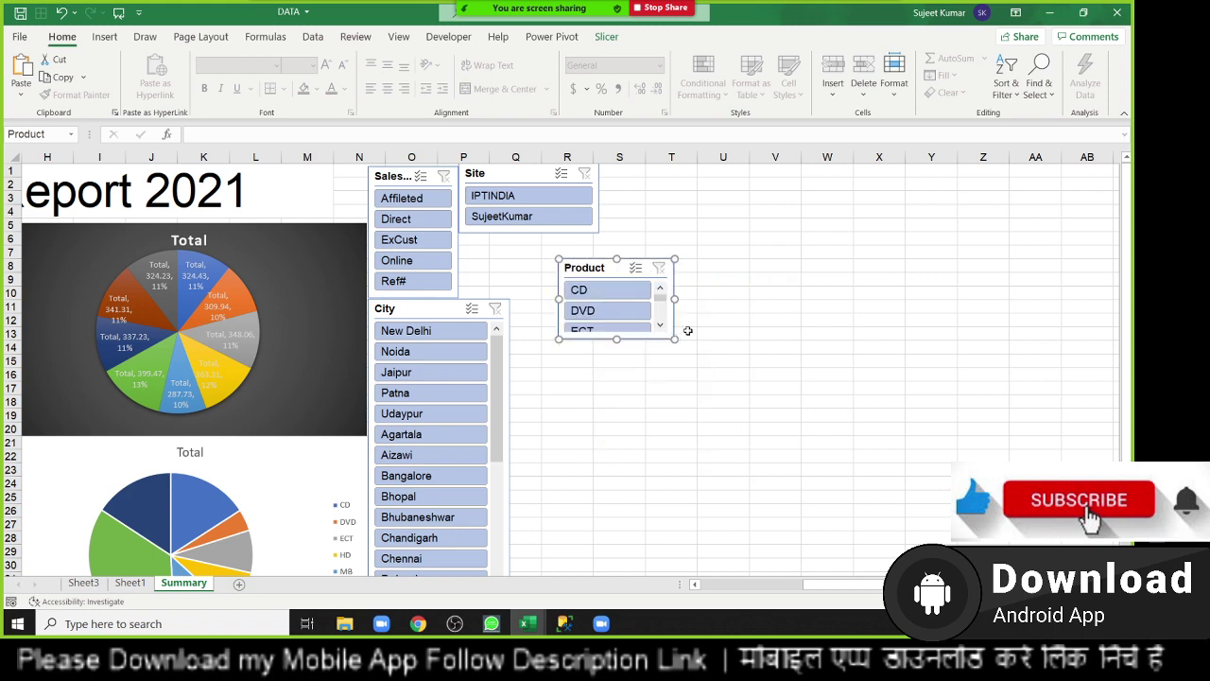
# Step: Set the Product slicer to 3 columns, enlarge it, and tuck it under the Site slicer
pyautogui.click(597, 39)
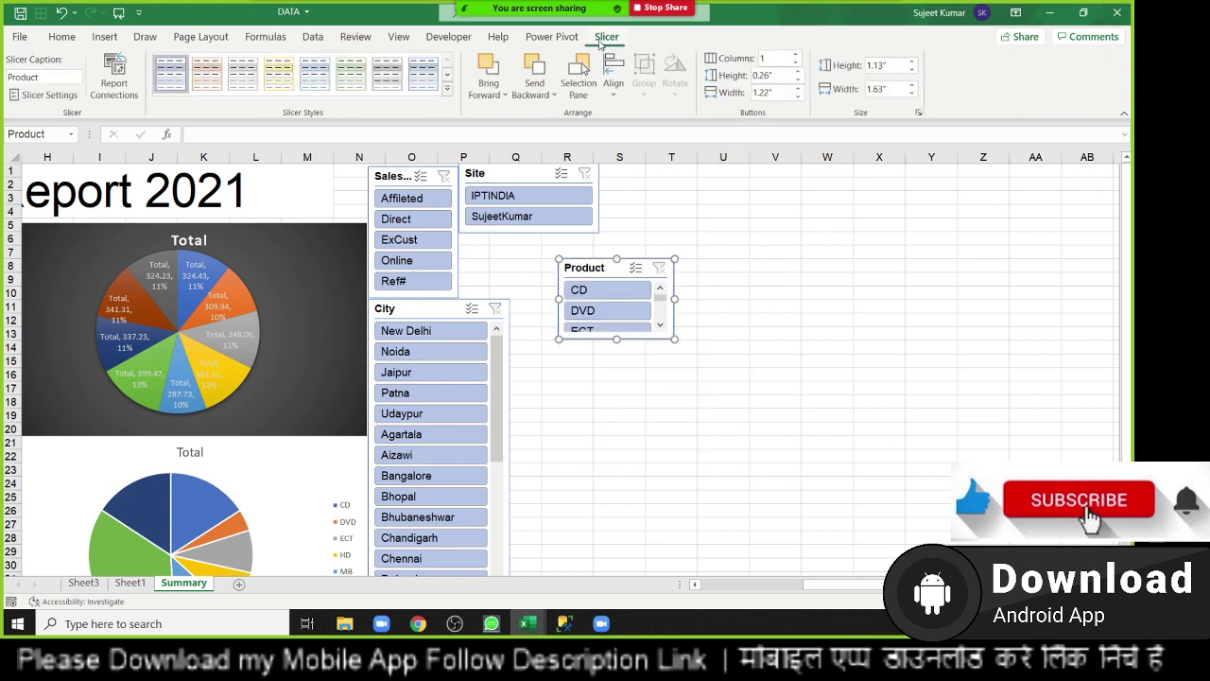
pyautogui.click(796, 55)
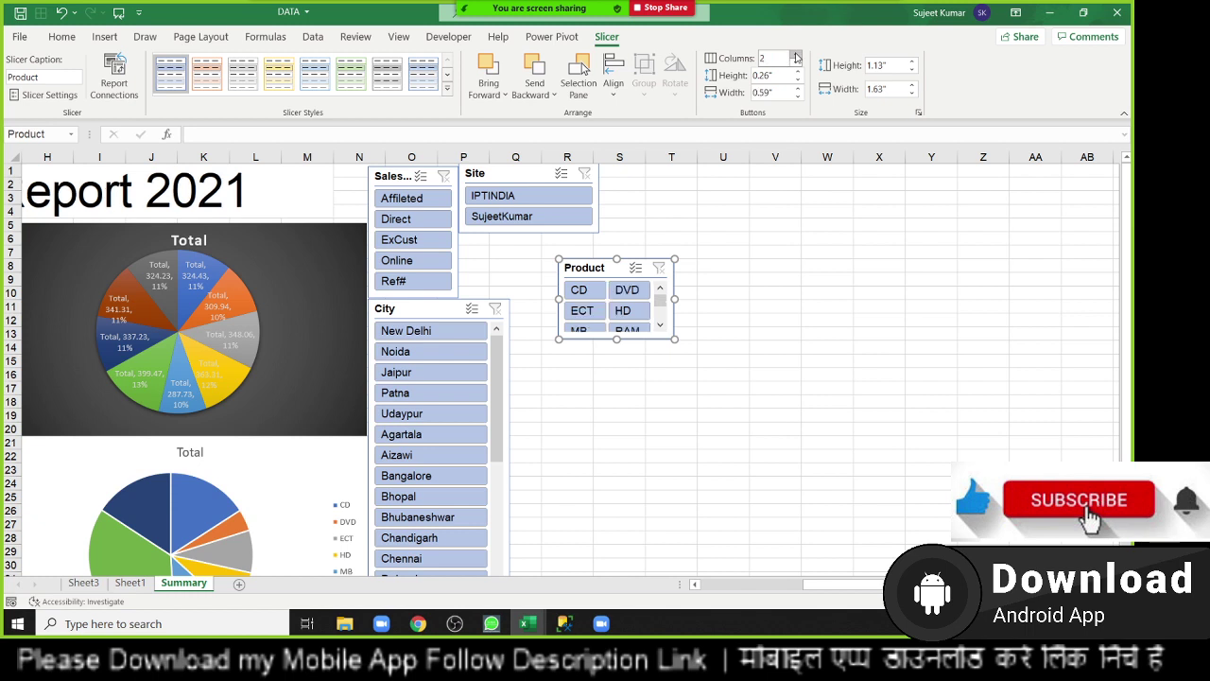
pyautogui.click(796, 55)
pyautogui.moveTo(674, 338); pyautogui.dragTo(706, 344)
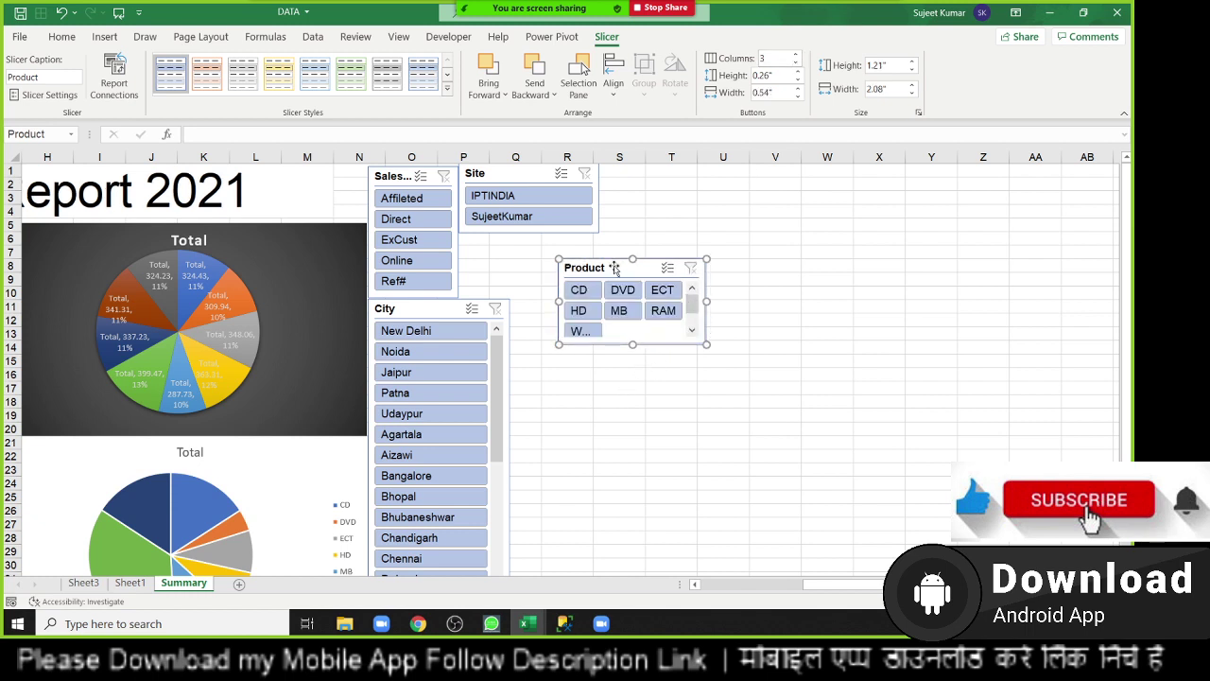
pyautogui.moveTo(612, 268); pyautogui.dragTo(514, 239)
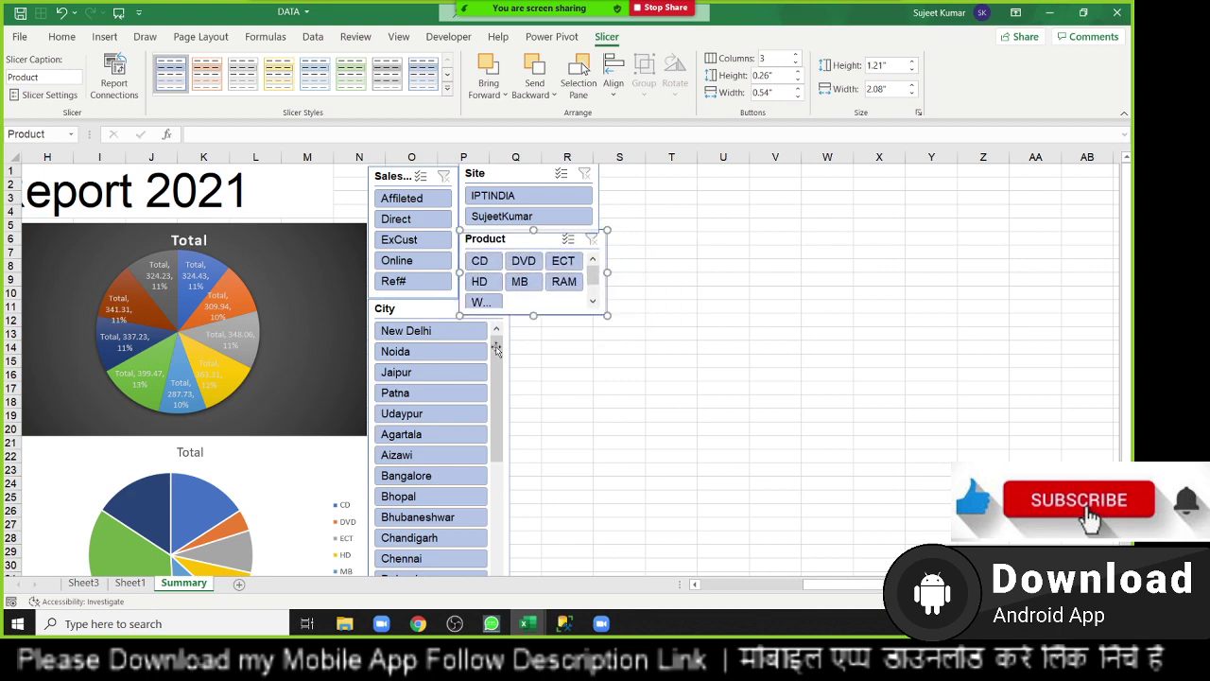
# Step: Widen the City slicer by dragging its right edge
pyautogui.click(420, 313)
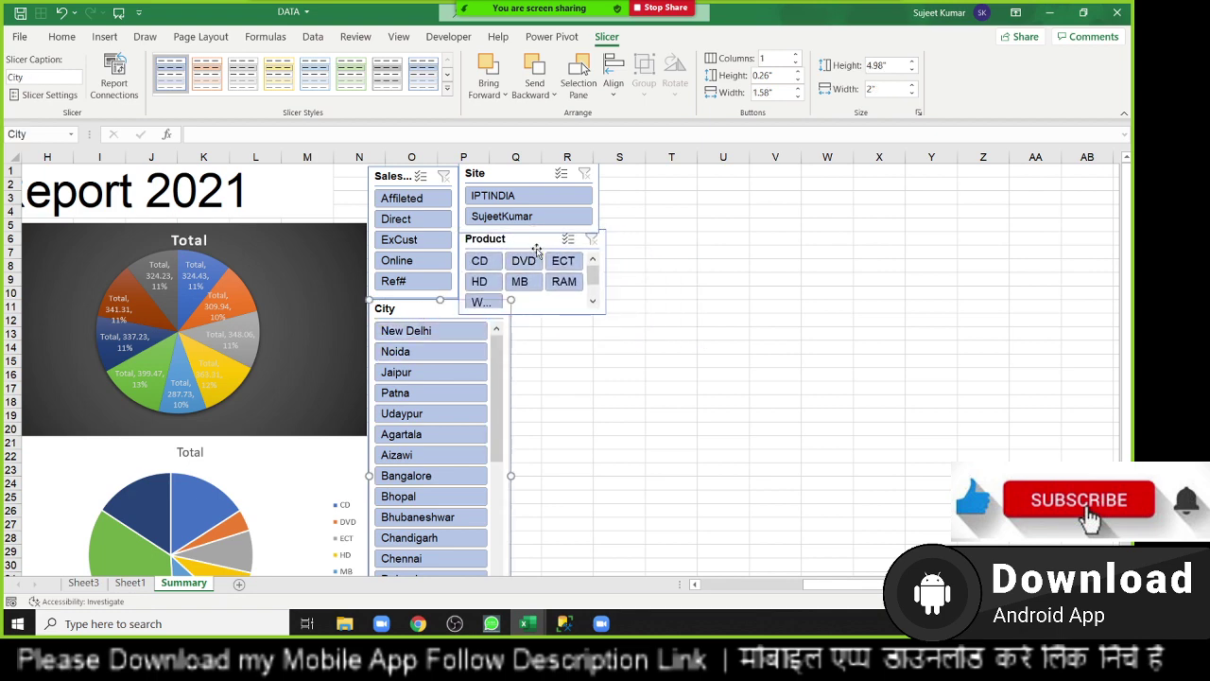
pyautogui.click(616, 400)
pyautogui.click(512, 476)
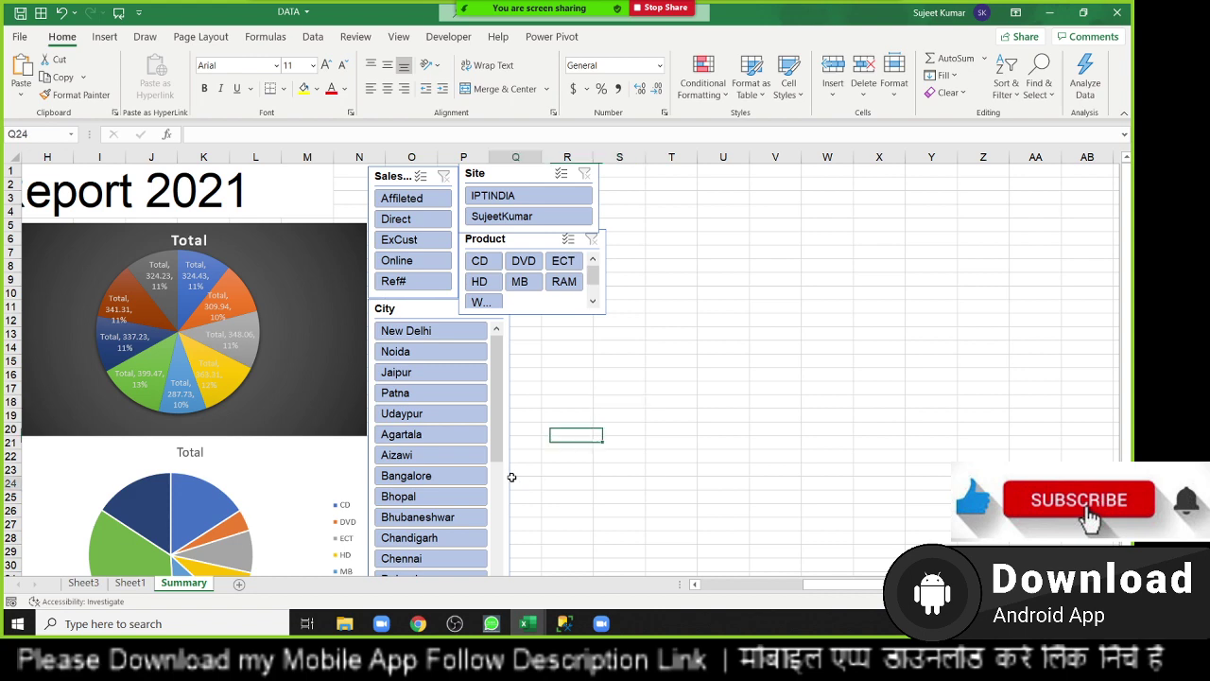
pyautogui.click(511, 477)
pyautogui.moveTo(512, 477); pyautogui.dragTo(605, 467)
pyautogui.click(690, 454)
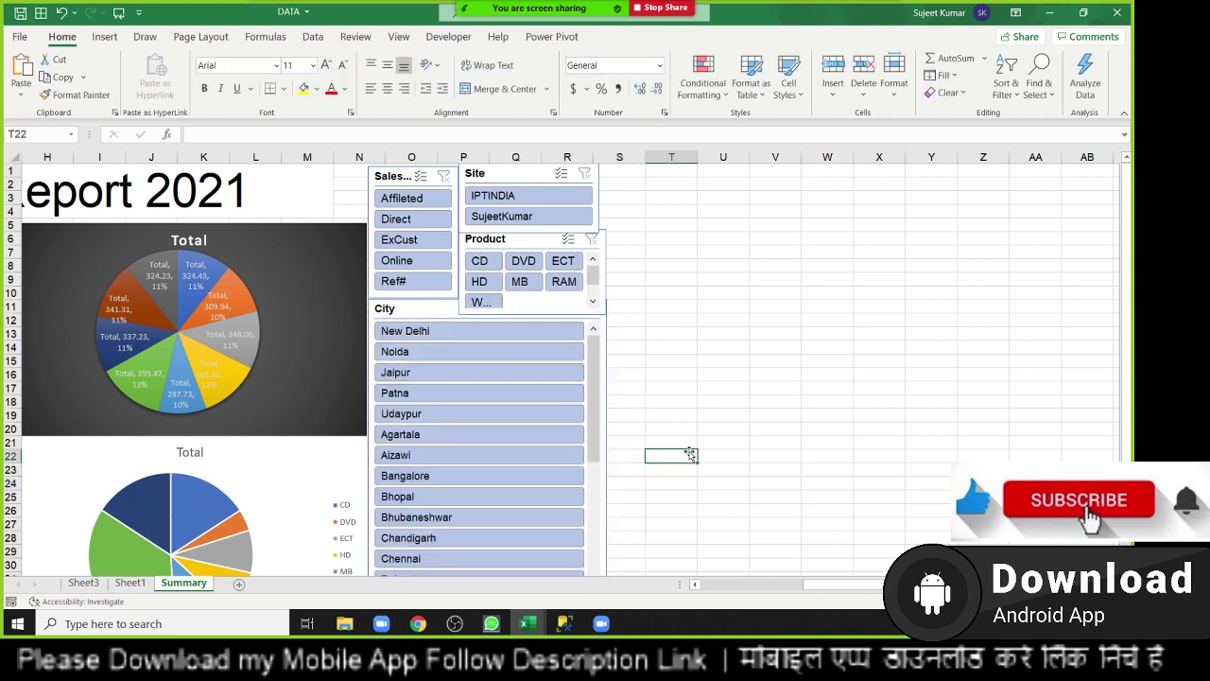
# Step: Filter the charts to IPTINDIA site, CD product and Online sales
pyautogui.moveTo(804, 584); pyautogui.dragTo(704, 581)
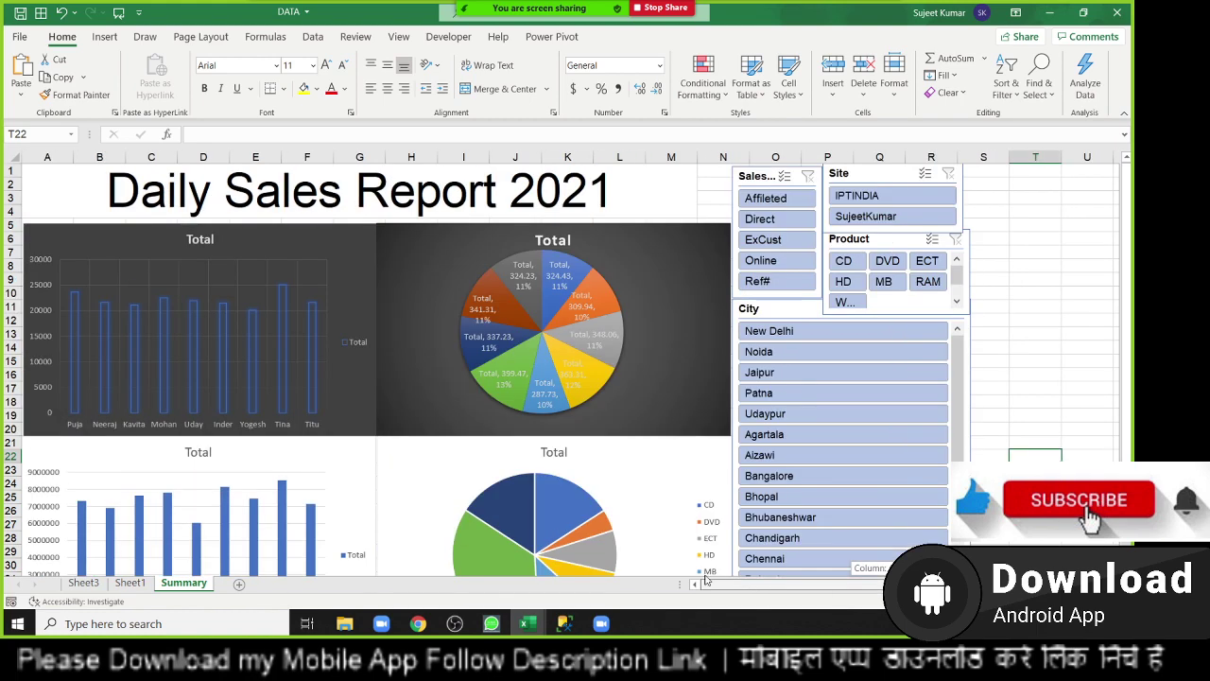
pyautogui.click(1035, 319)
pyautogui.click(857, 196)
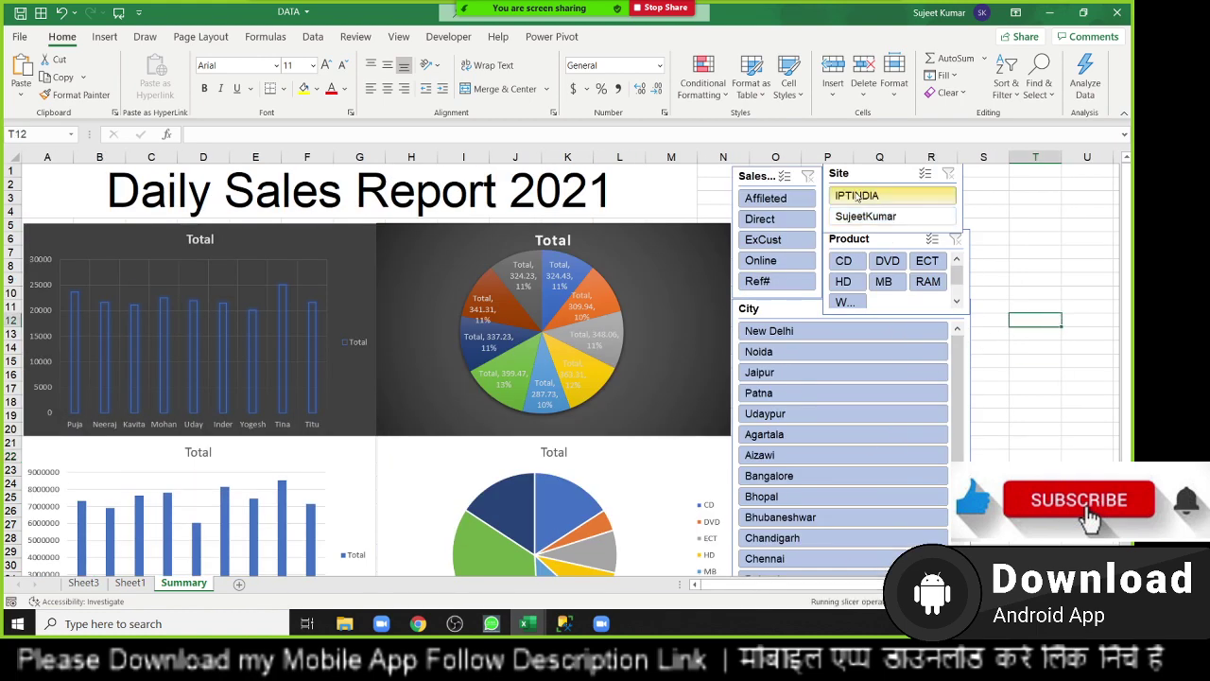
pyautogui.click(846, 268)
pyautogui.click(777, 219)
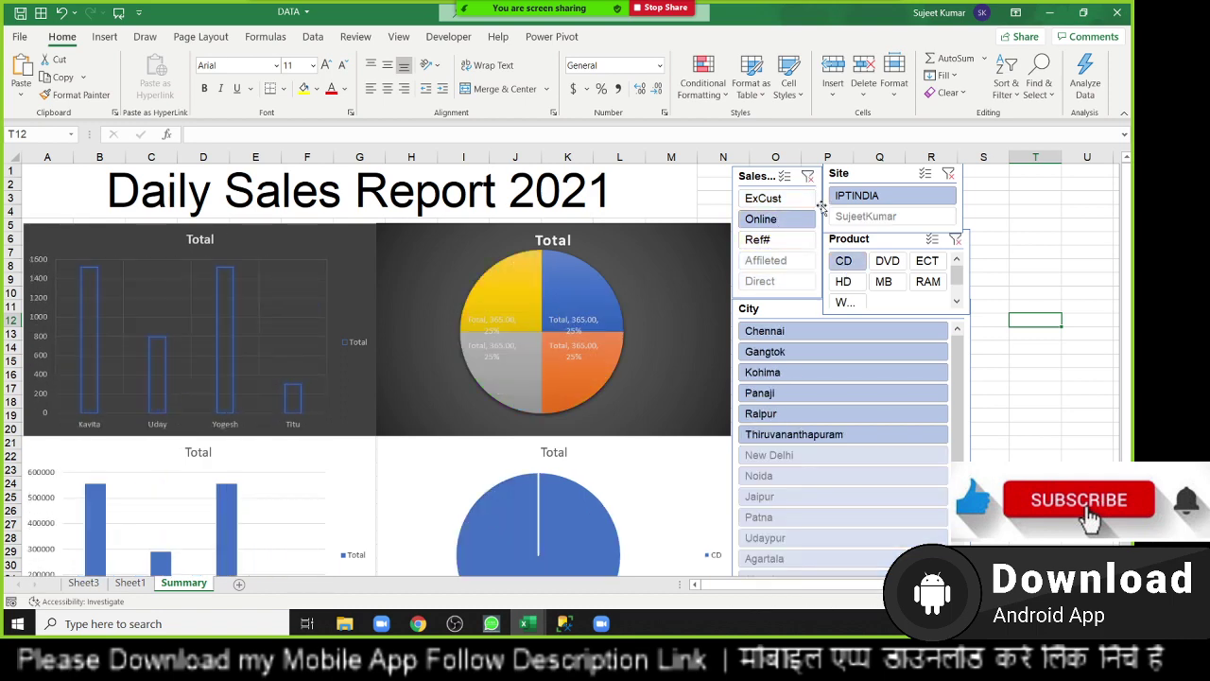
# Step: Clear the Sales Mode, Site and Product slicer filters
pyautogui.click(807, 176)
pyautogui.click(949, 175)
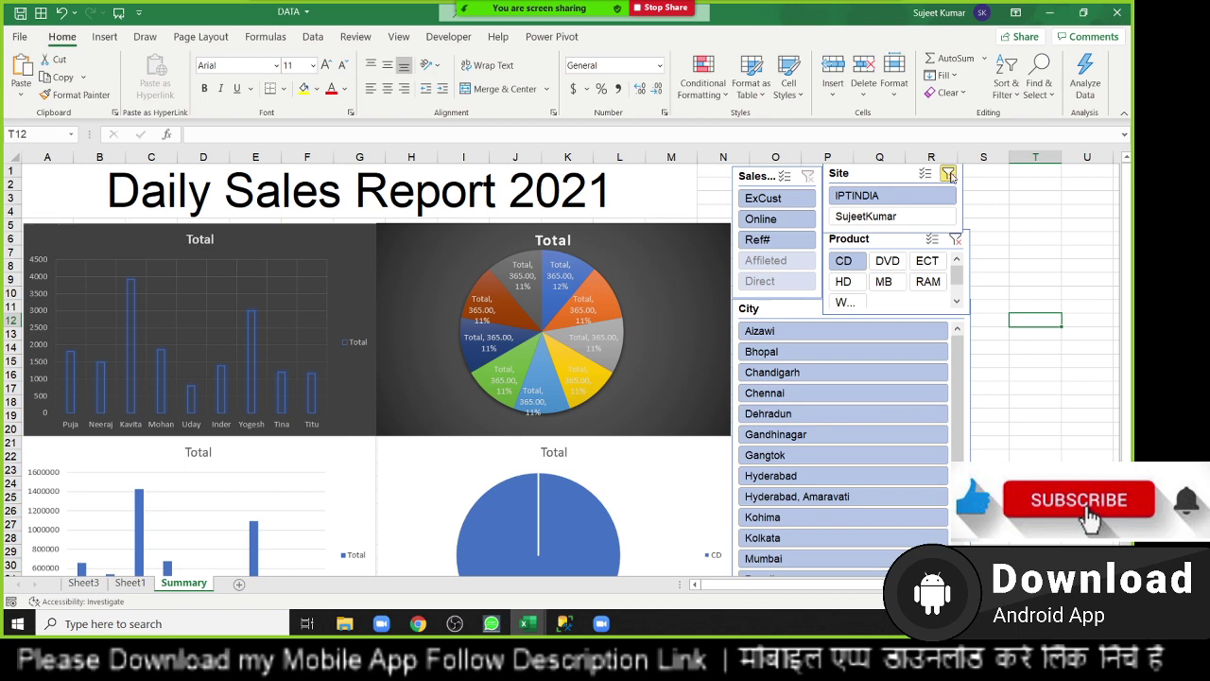
pyautogui.click(956, 240)
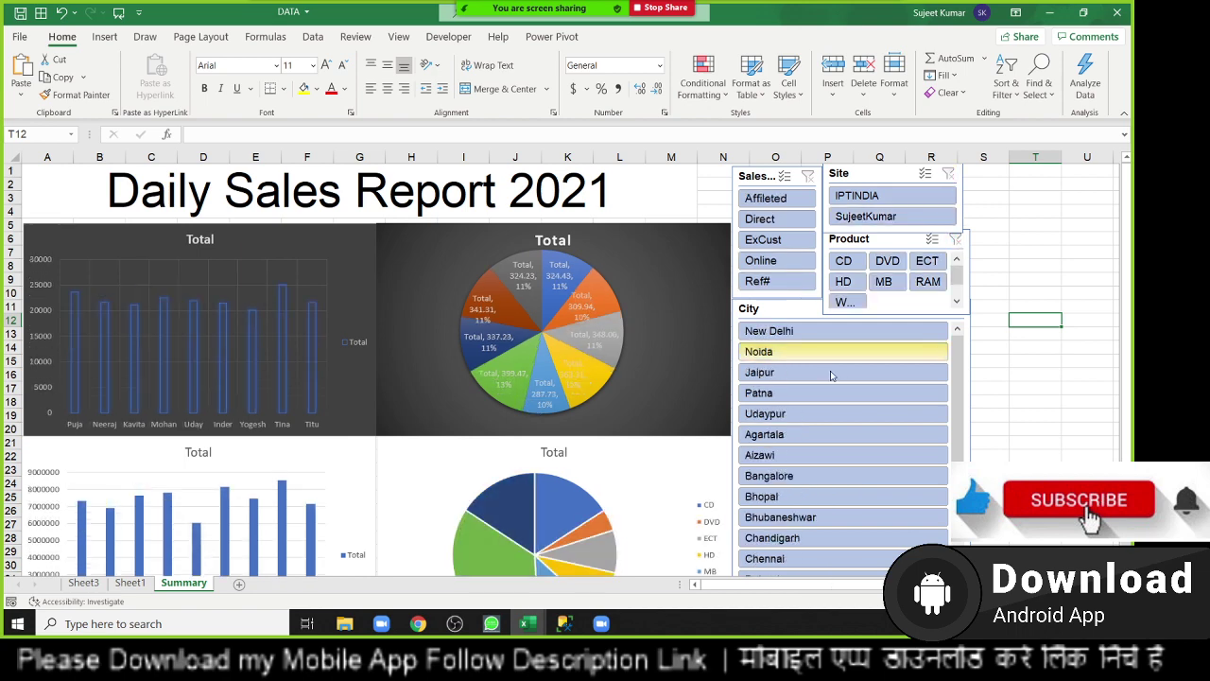
# Step: Filter all charts to Patna, Udaypur, Agartala and Aizawi in the City slicer
pyautogui.click(778, 393)
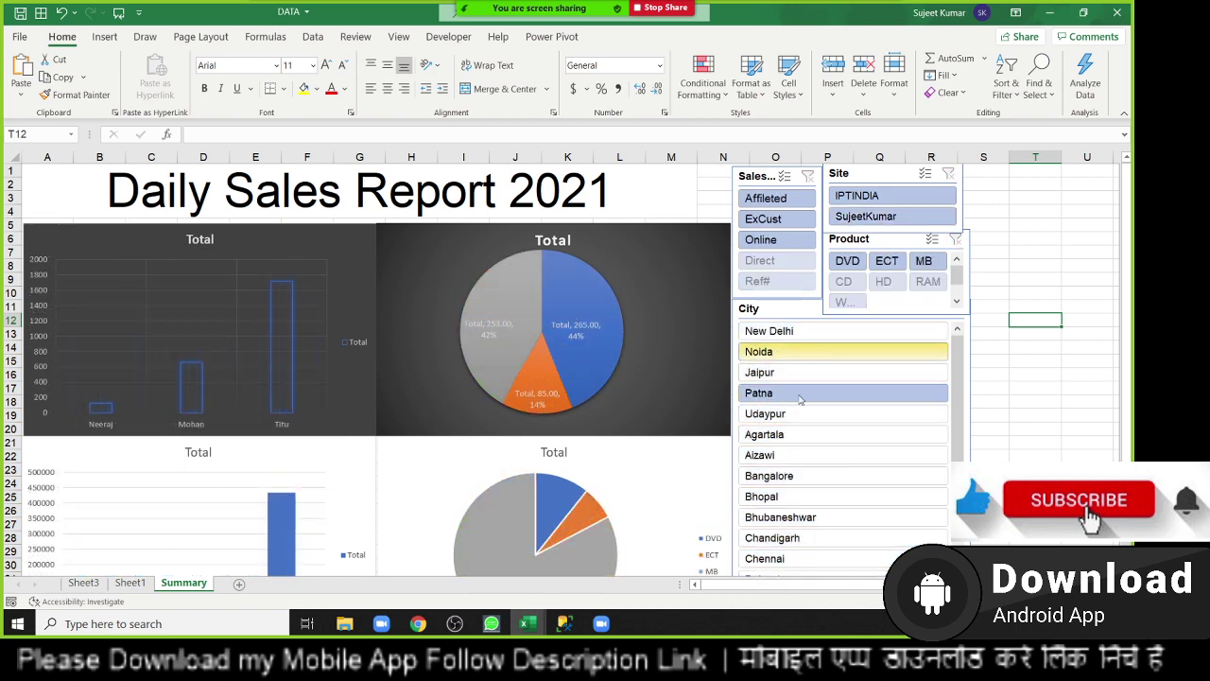
pyautogui.moveTo(788, 397)
pyautogui.mouseDown()
pyautogui.moveTo(788, 517)
pyautogui.moveTo(766, 352)
pyautogui.mouseUp()
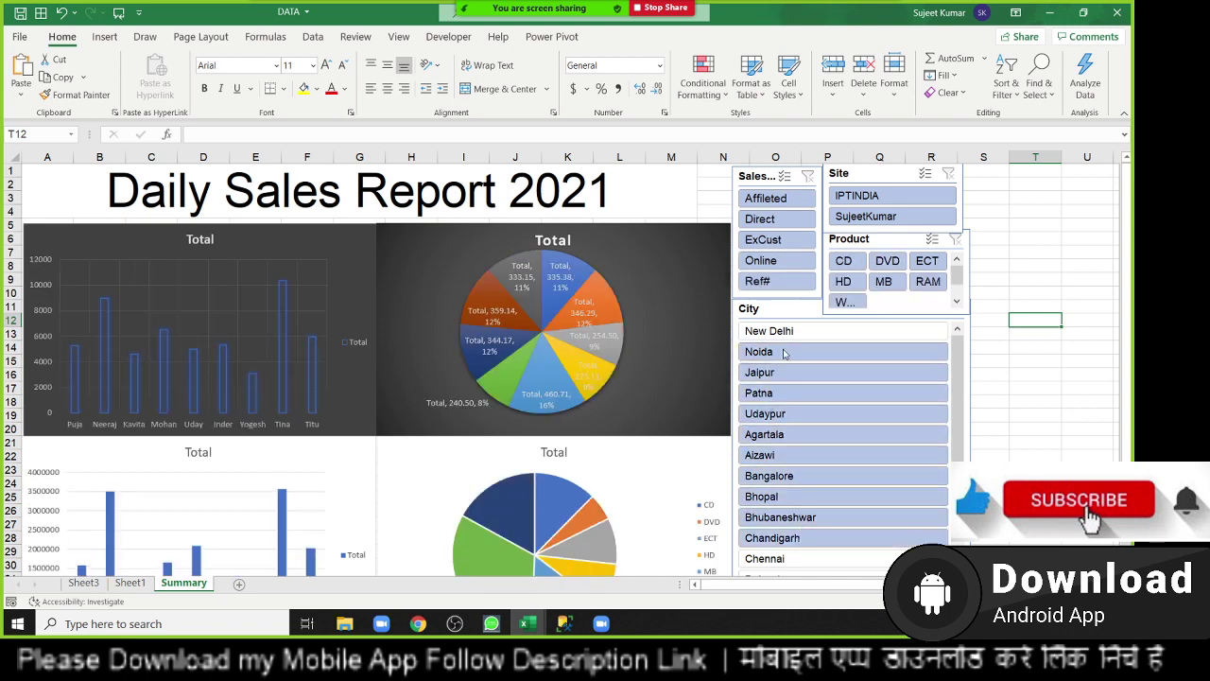
pyautogui.scroll(-1, 832, 375)
pyautogui.scroll(-1, 822, 374)
pyautogui.scroll(2, 780, 372)
# Step: Filter to New Delhi, then clear the City filter so all cities show
pyautogui.click(799, 336)
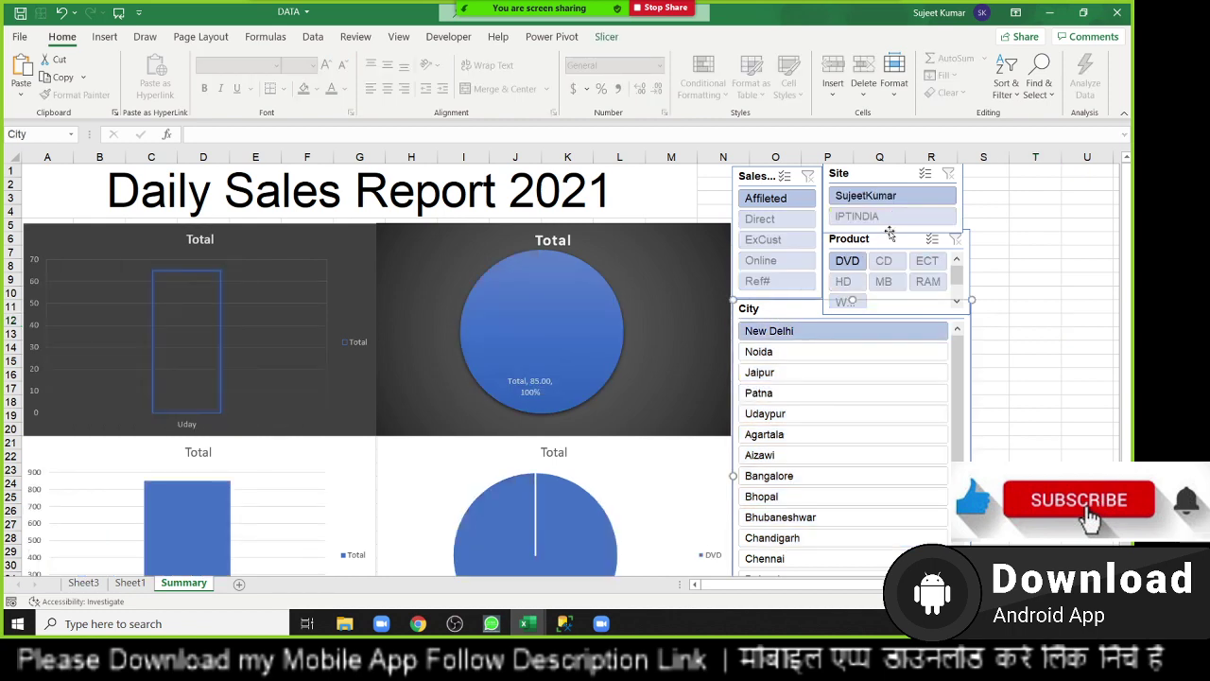
pyautogui.moveTo(879, 232)
pyautogui.mouseDown()
pyautogui.moveTo(894, 241)
pyautogui.moveTo(1015, 218)
pyautogui.mouseUp()
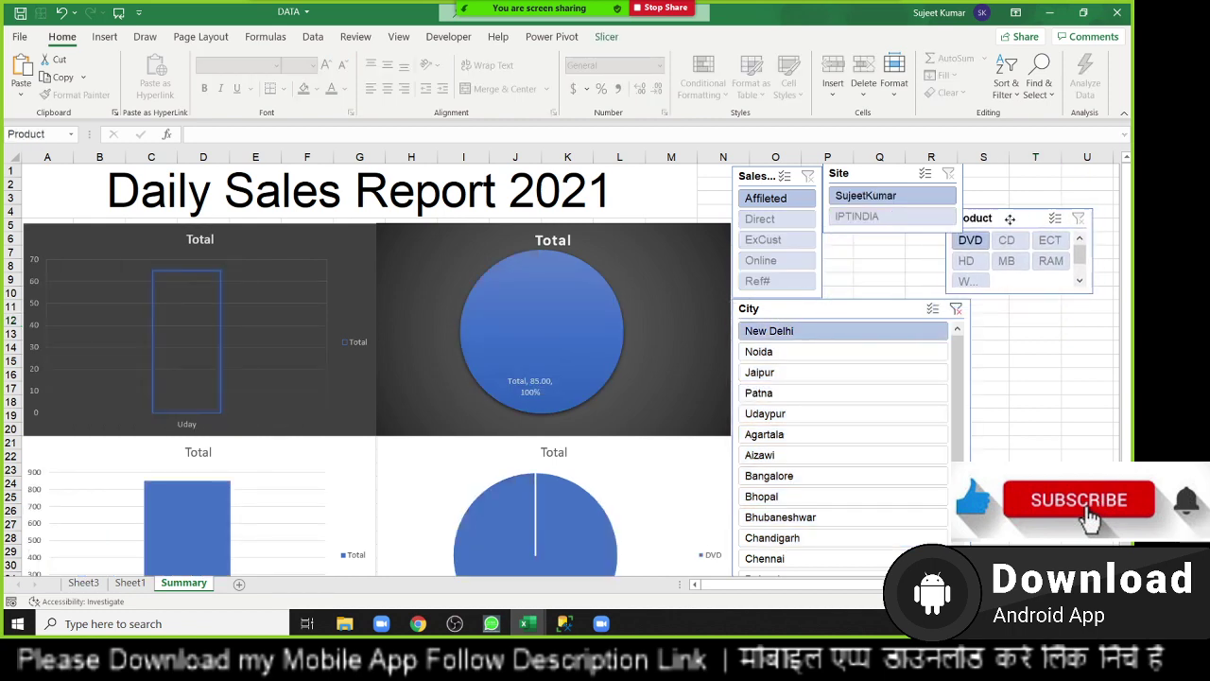
pyautogui.click(957, 309)
# Step: Realign the City and Product slicers and make the Sales Mode slicer slightly taller
pyautogui.moveTo(869, 303); pyautogui.dragTo(869, 314)
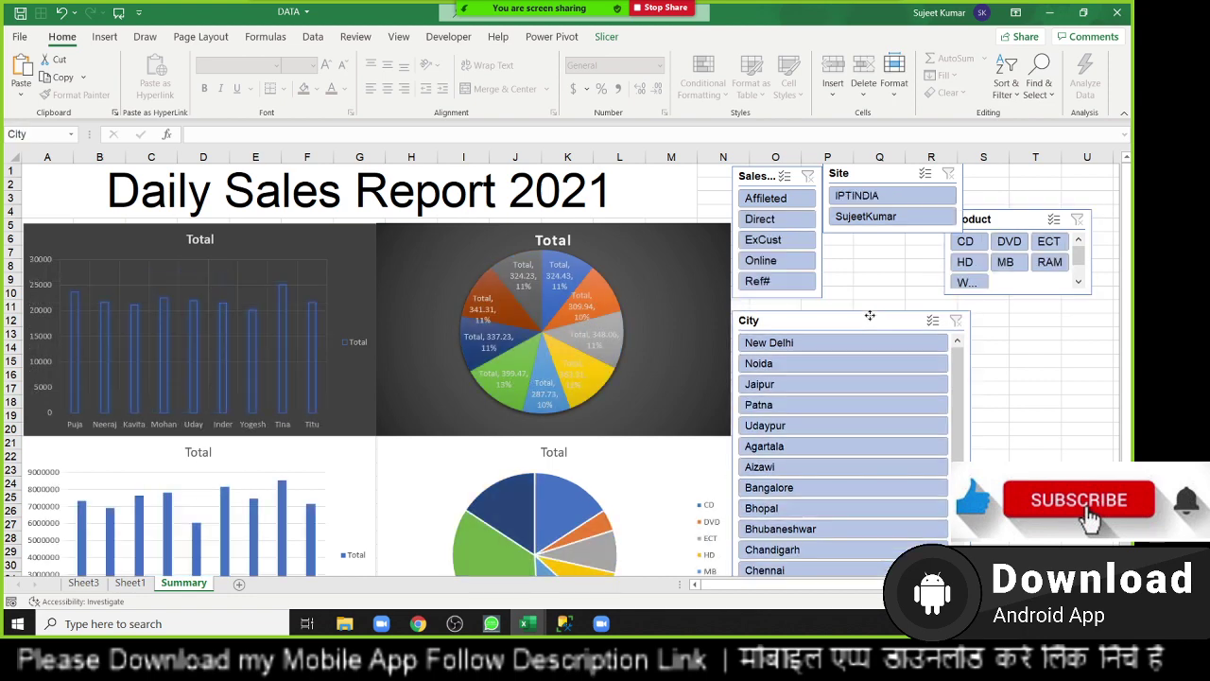
pyautogui.moveTo(1012, 212); pyautogui.dragTo(890, 233)
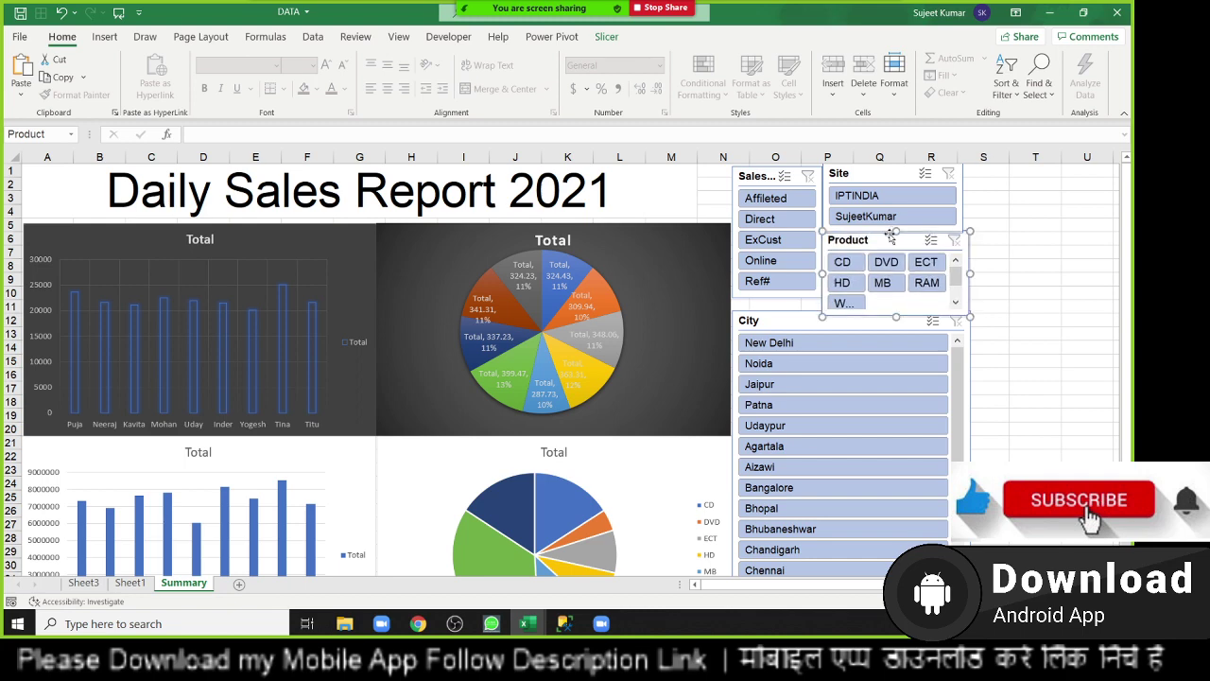
pyautogui.click(1030, 258)
pyautogui.click(783, 298)
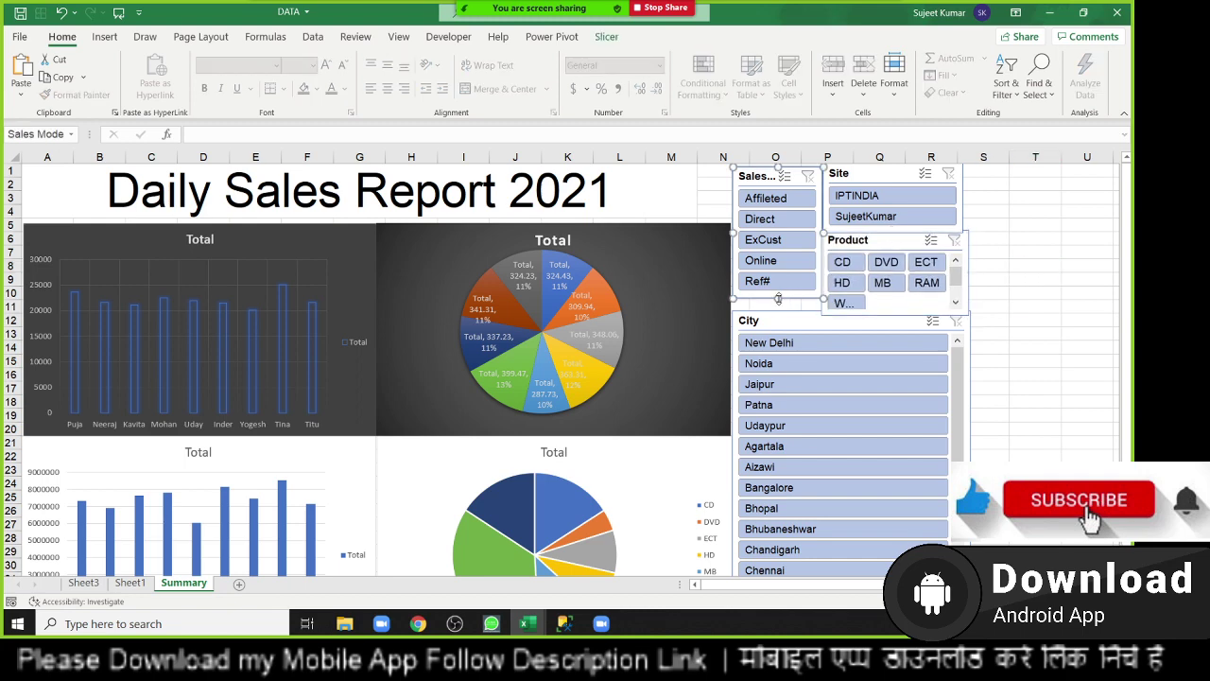
pyautogui.moveTo(783, 298); pyautogui.dragTo(778, 307)
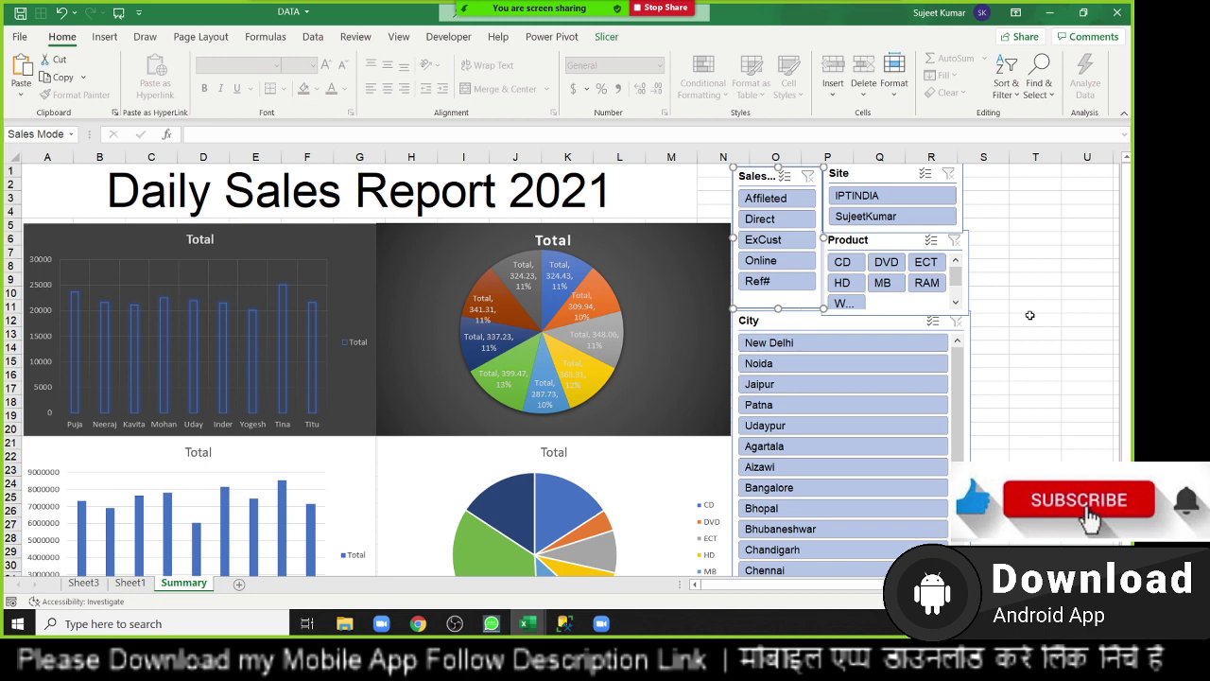
# Step: Filter the dashboard to IPTINDIA and Online sales, then show Zoom's participant list
pyautogui.click(1085, 319)
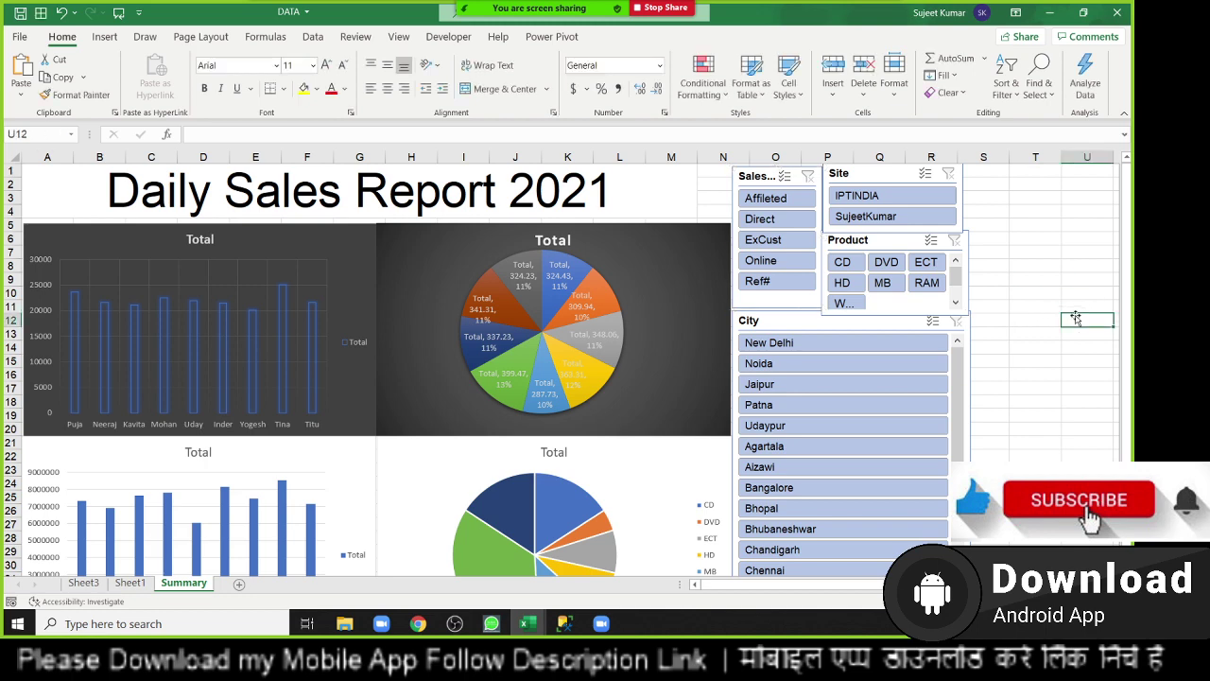
pyautogui.click(875, 198)
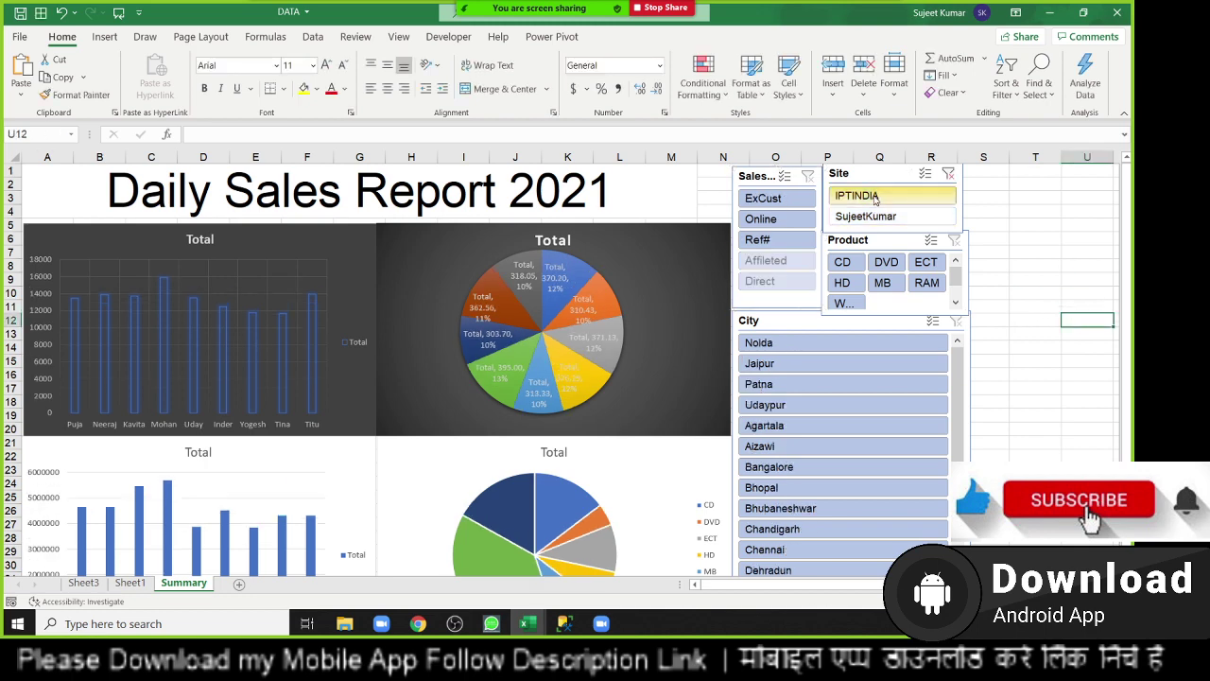
pyautogui.click(792, 220)
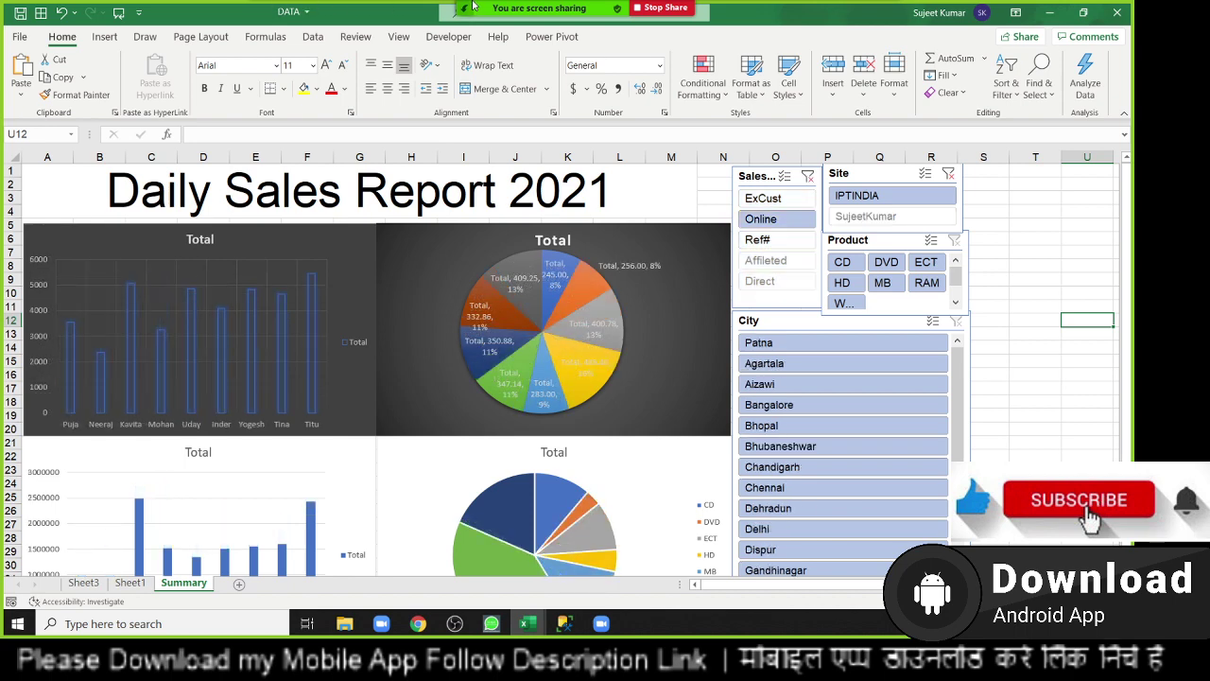
pyautogui.click(525, 13)
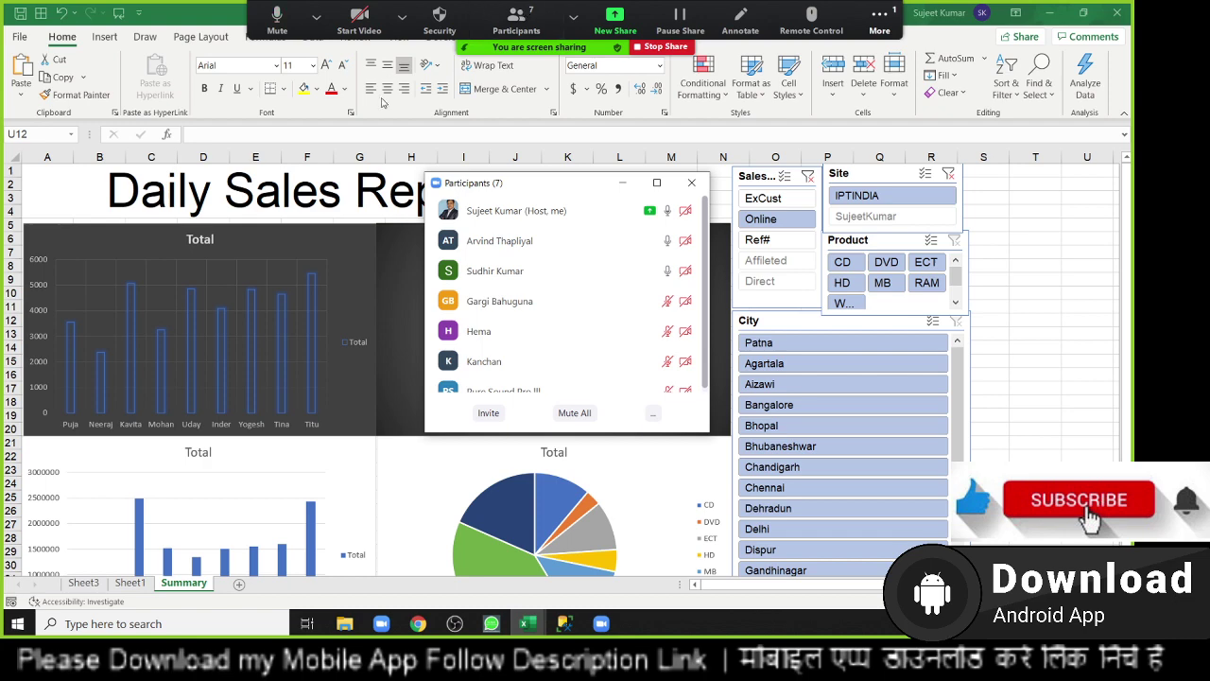
# Step: Close the participant list and end the Zoom meeting for all
pyautogui.click(691, 182)
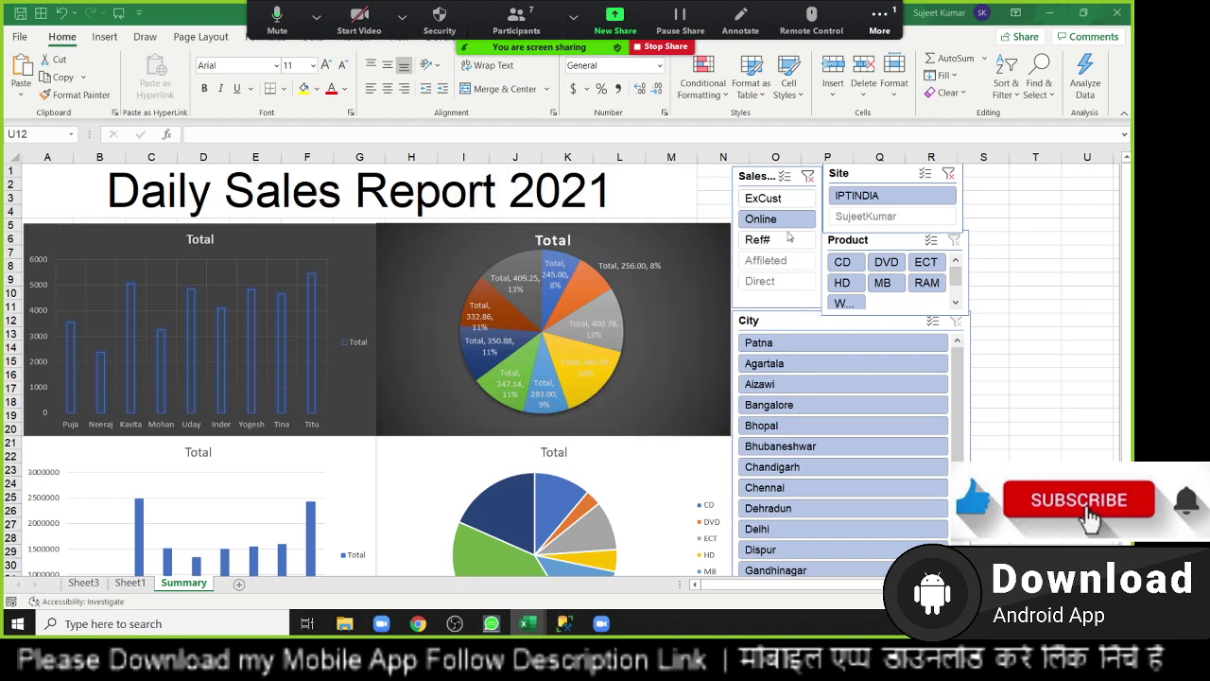
pyautogui.click(1059, 313)
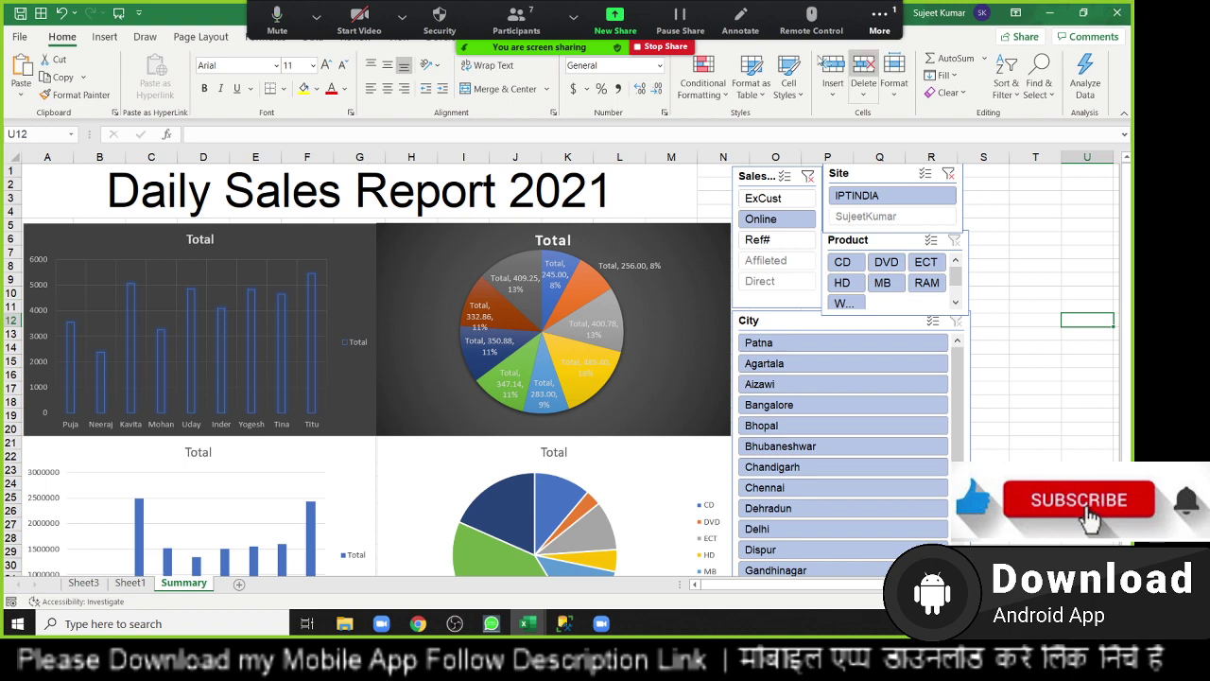
pyautogui.click(871, 25)
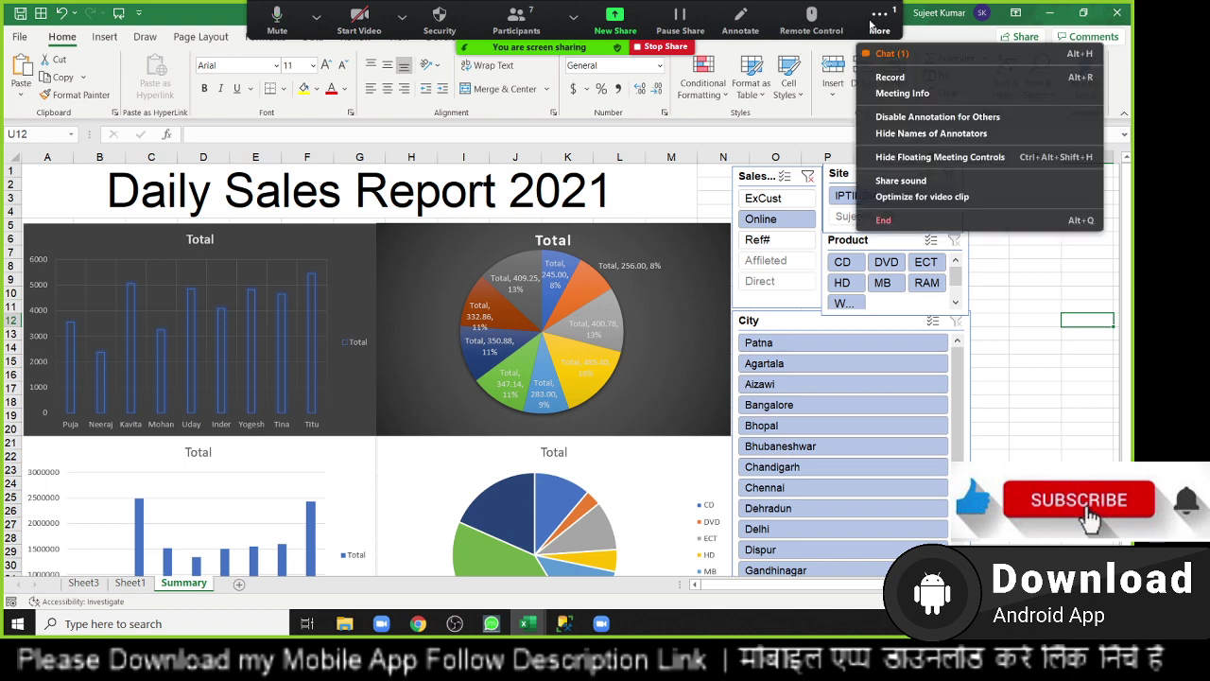
pyautogui.click(907, 220)
pyautogui.click(592, 276)
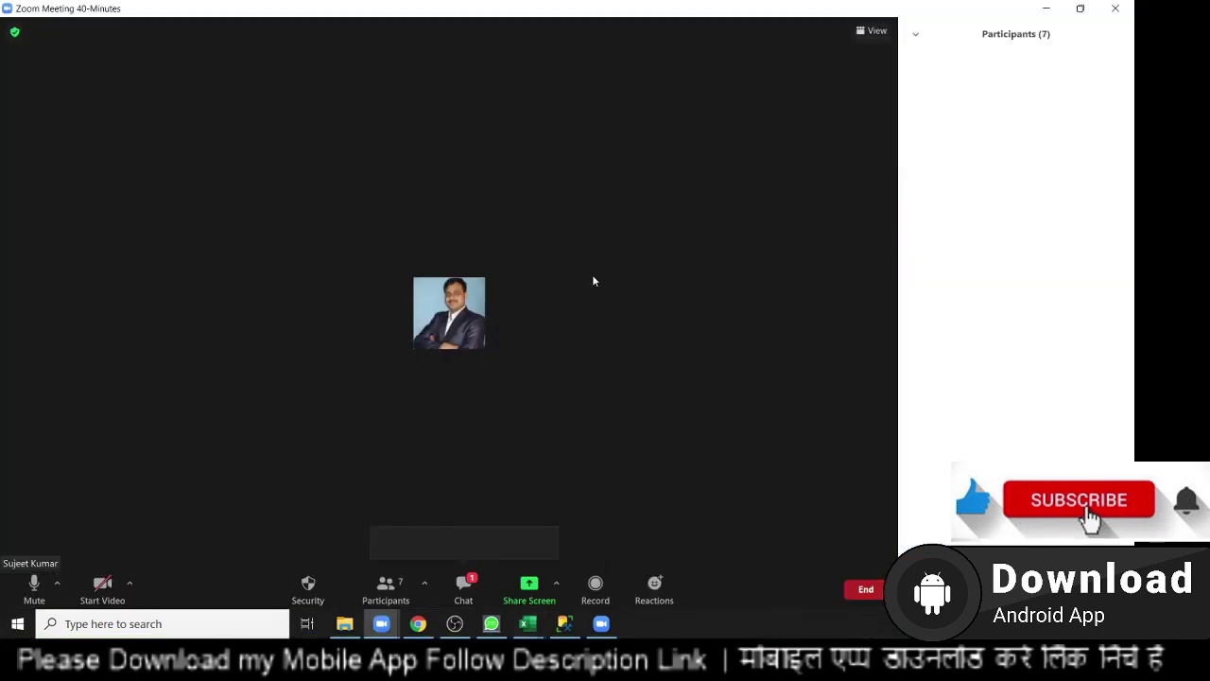